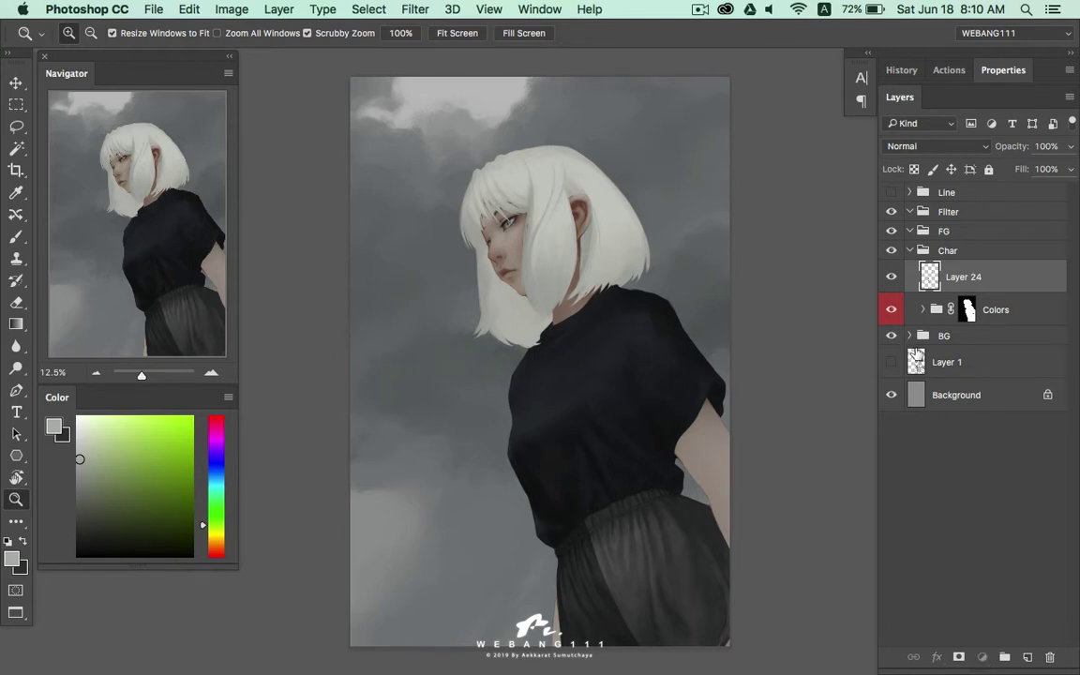
Expand the BG group and add new empty Layer 25 directly above Curves 1
click(908, 335)
click(1023, 363)
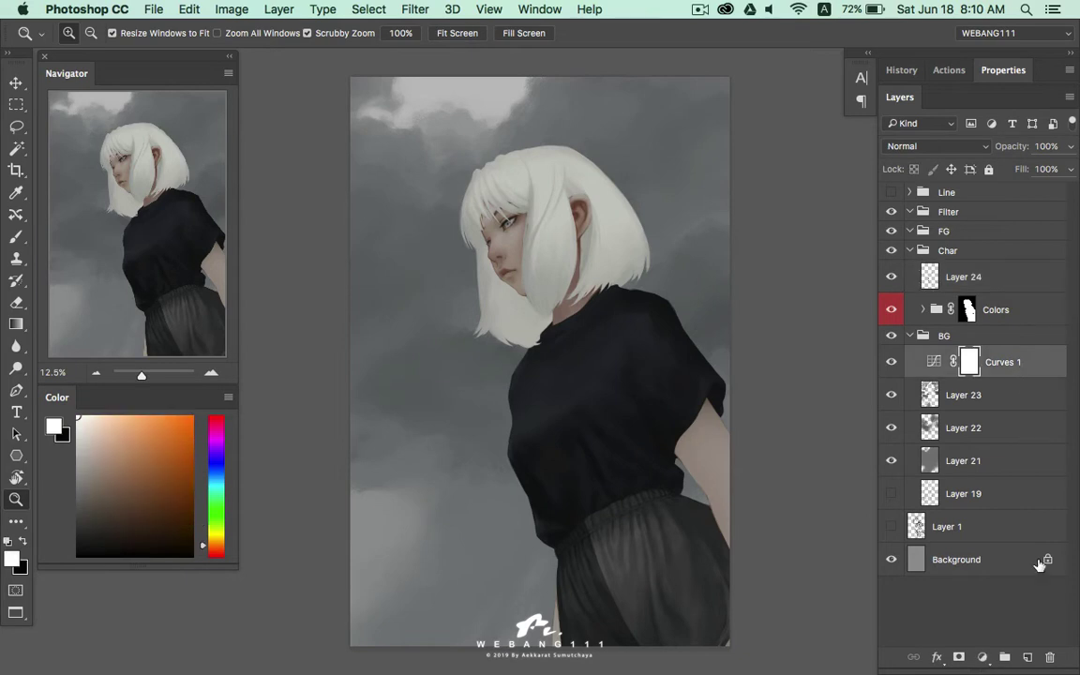
click(1028, 657)
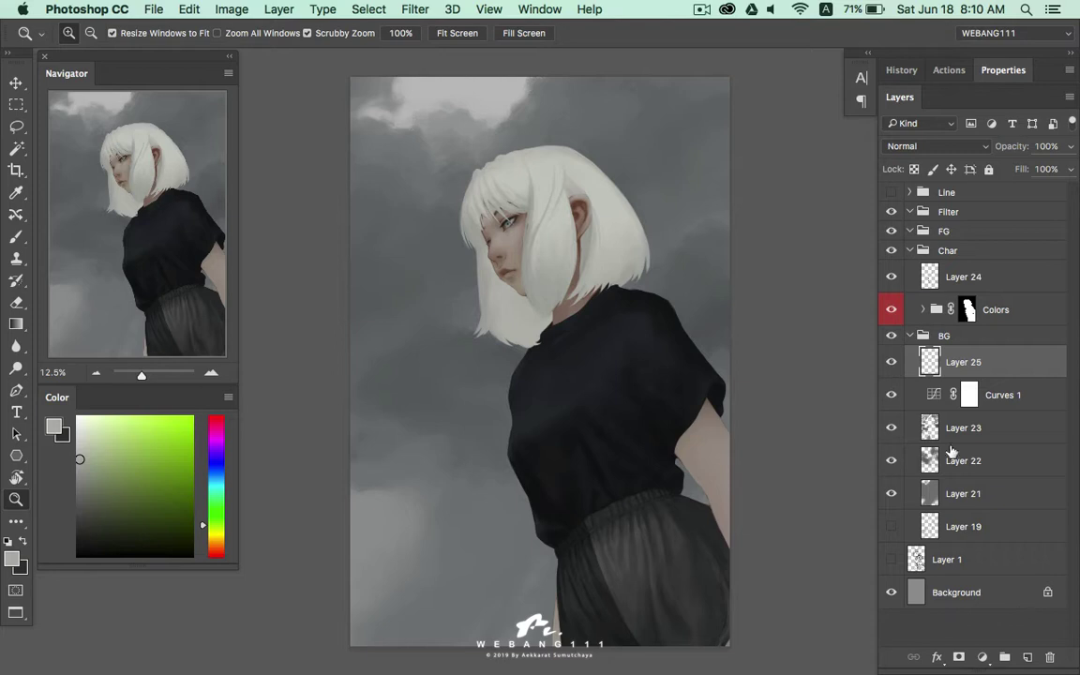
Set Layer 25 to Color blend mode and pick a muted teal as the foreground colour
click(939, 148)
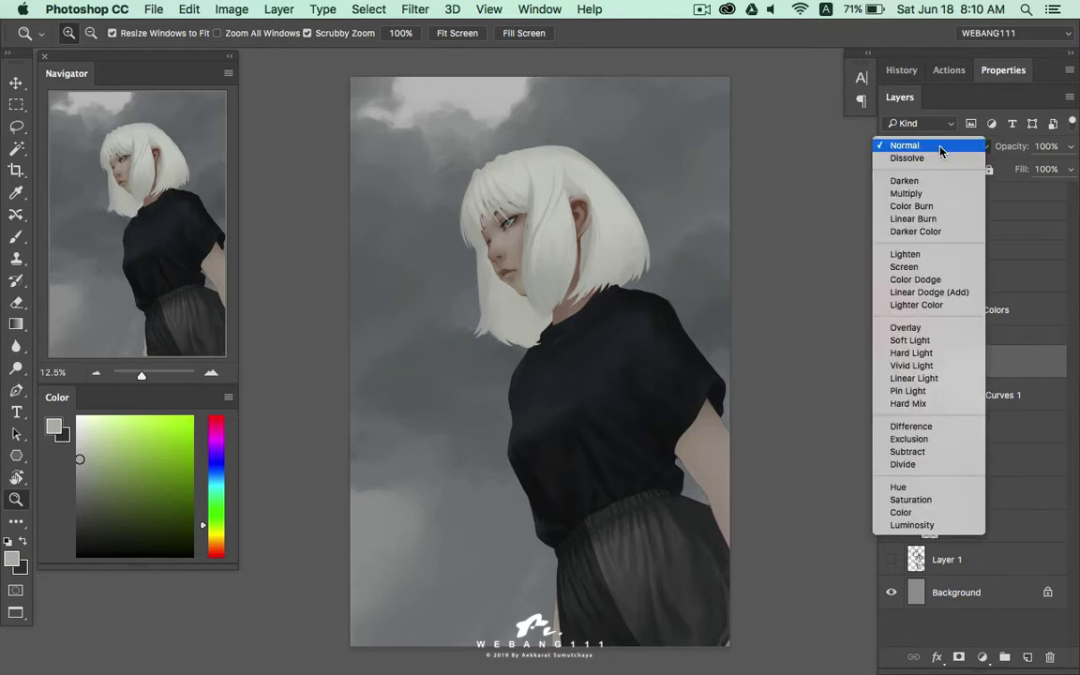
click(916, 513)
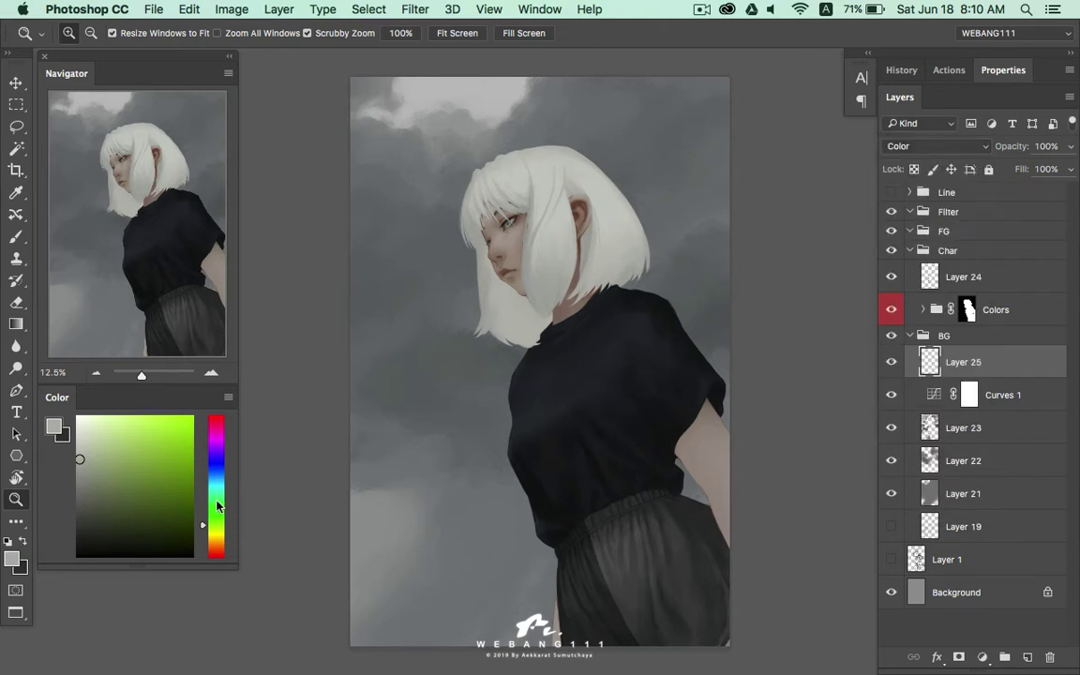
drag(218, 506, 218, 491)
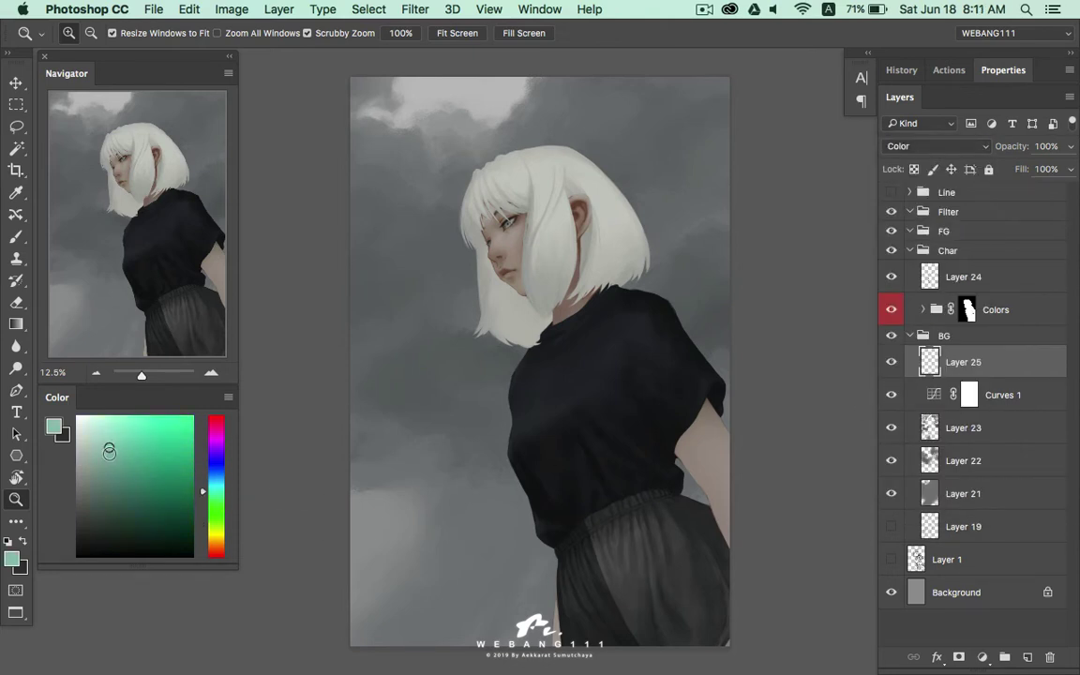
drag(108, 465, 114, 475)
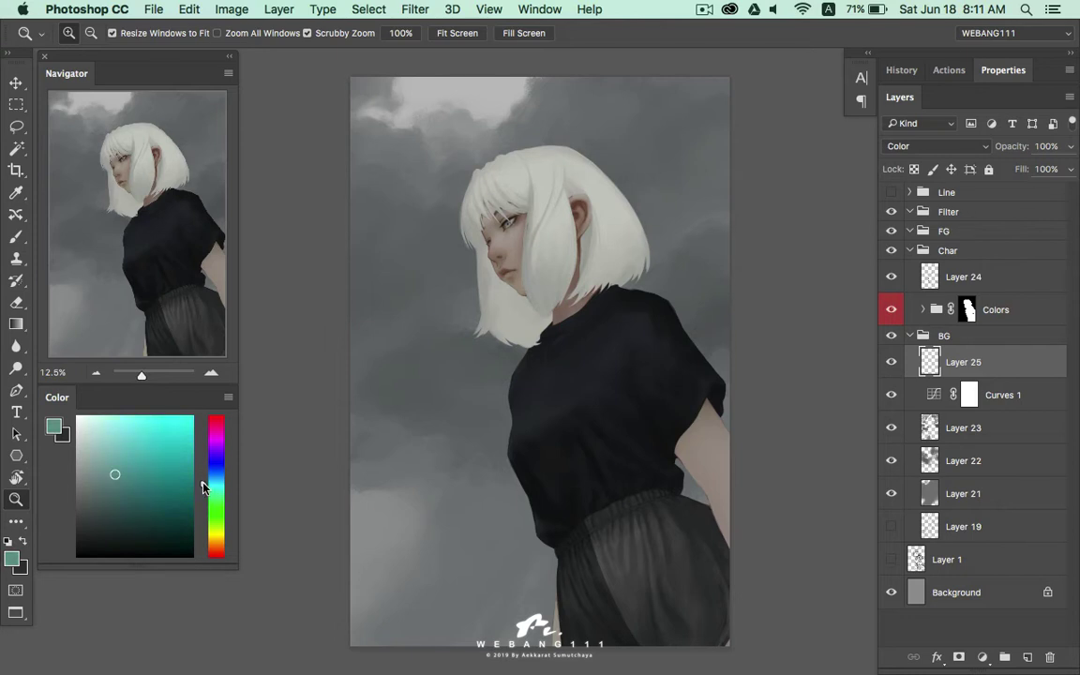
Switch to a 70 px soft brush at 85% opacity
key(b)
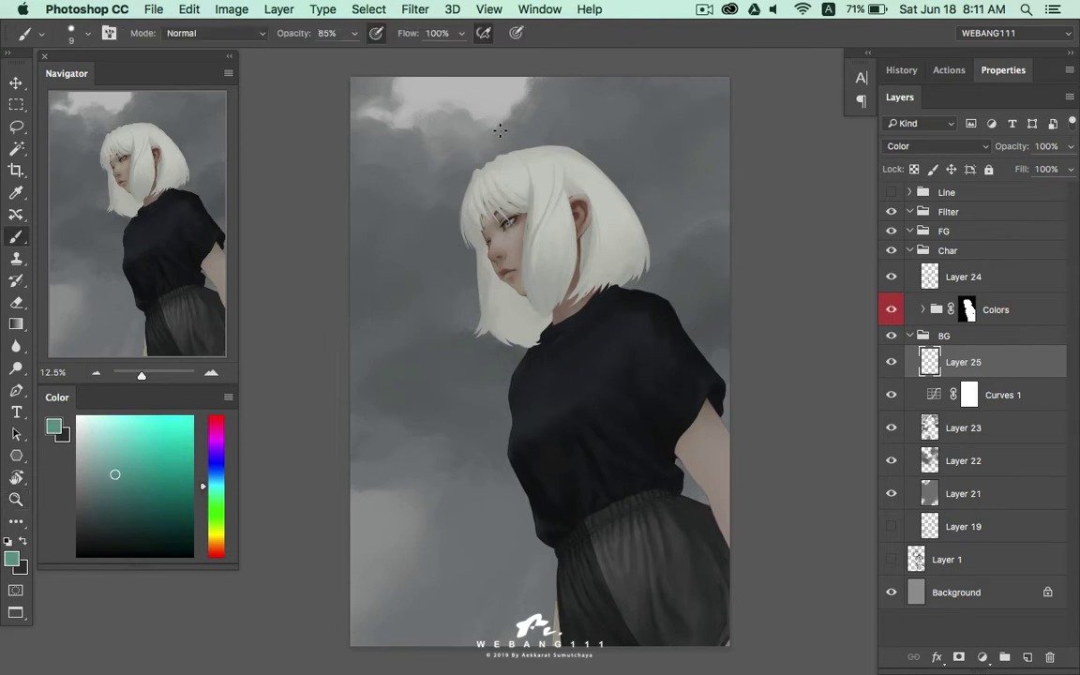
right_click(508, 132)
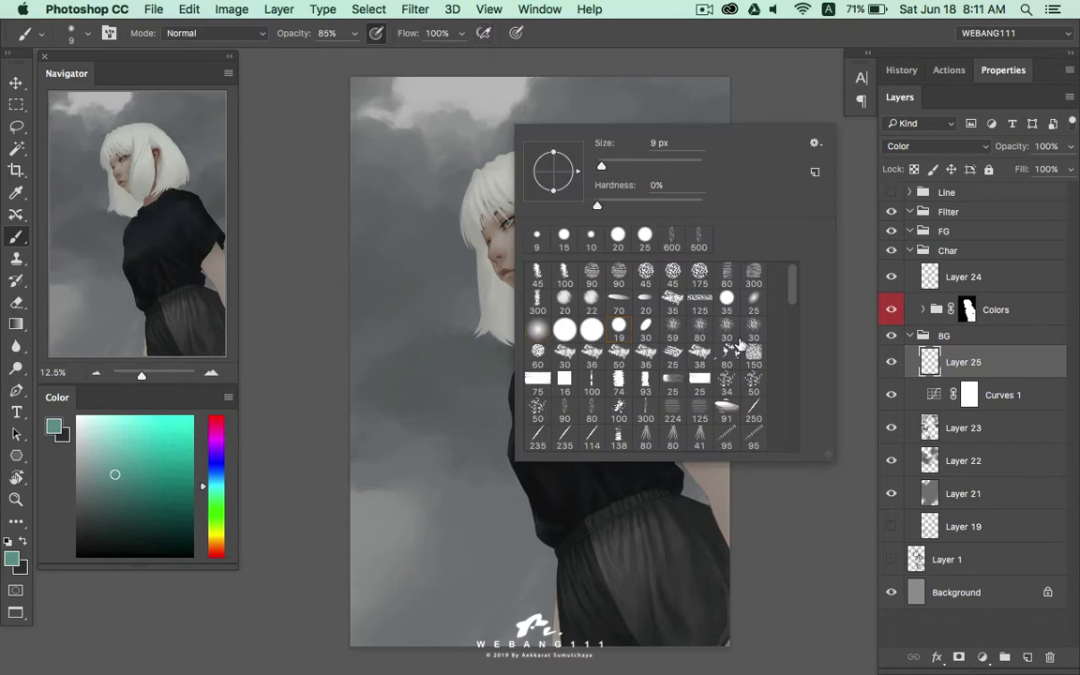
key(Escape)
key(bracketright)
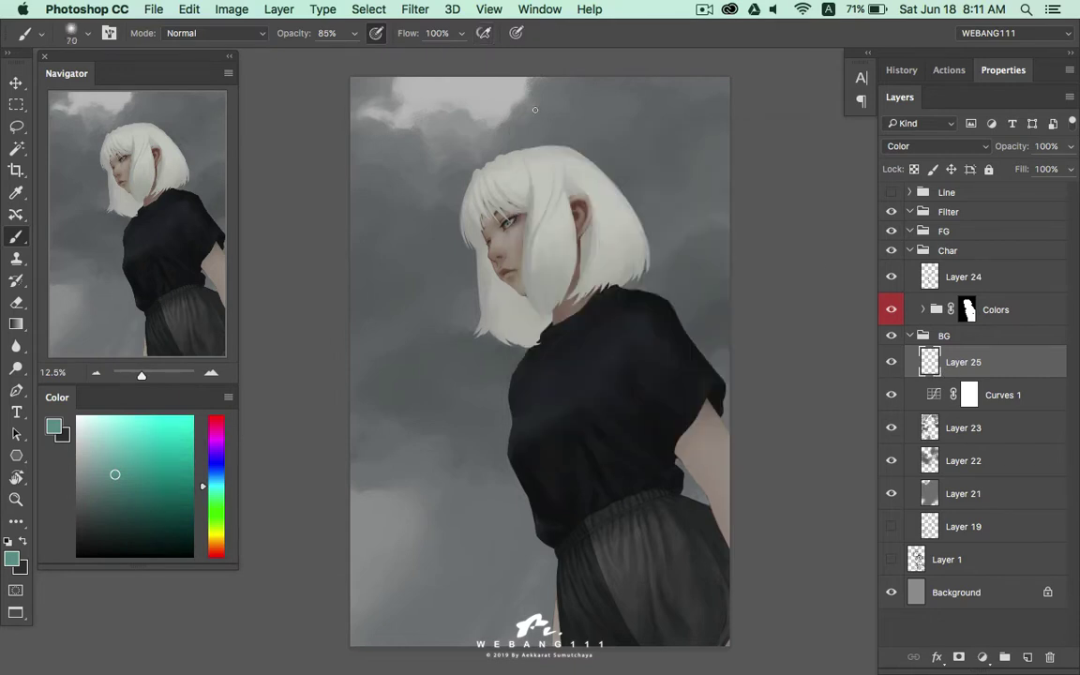
Tint the top and lower-left clouds teal, erasing some excess along the top
drag(530, 84, 351, 150)
mouse_move(366, 100)
mouse_down()
mouse_move(429, 108)
mouse_move(410, 101)
mouse_move(434, 92)
mouse_move(421, 145)
mouse_up()
key(e)
mouse_move(586, 103)
mouse_down()
mouse_move(518, 174)
mouse_move(569, 120)
mouse_move(544, 110)
mouse_up()
key(b)
drag(208, 489, 203, 482)
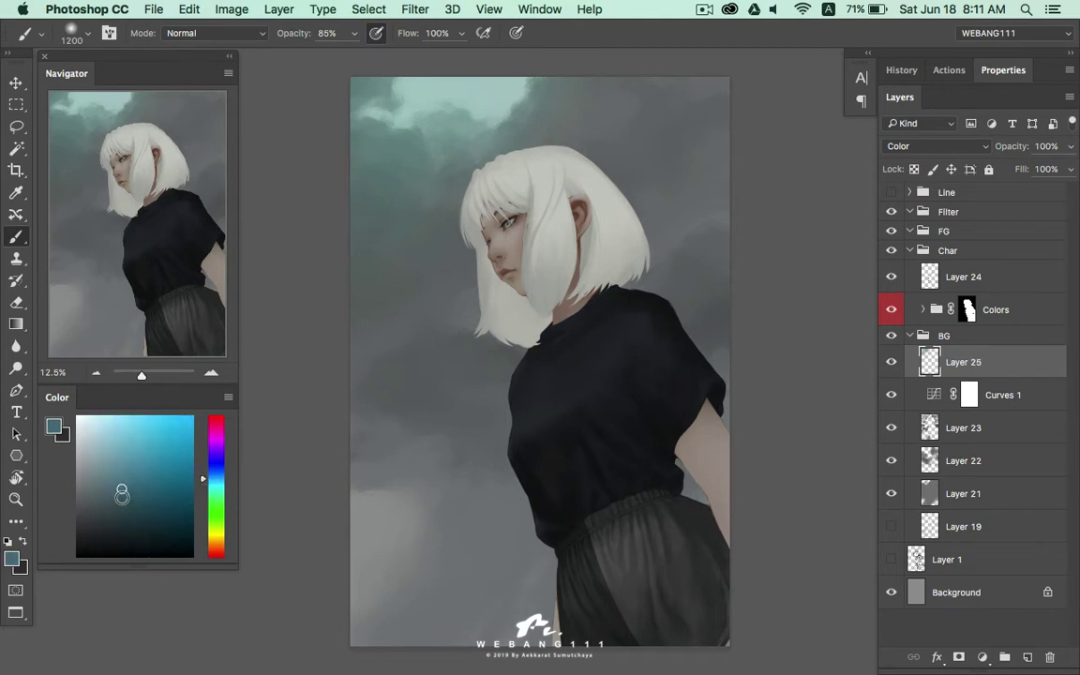
mouse_move(394, 470)
mouse_down()
mouse_move(362, 457)
mouse_move(378, 447)
mouse_up()
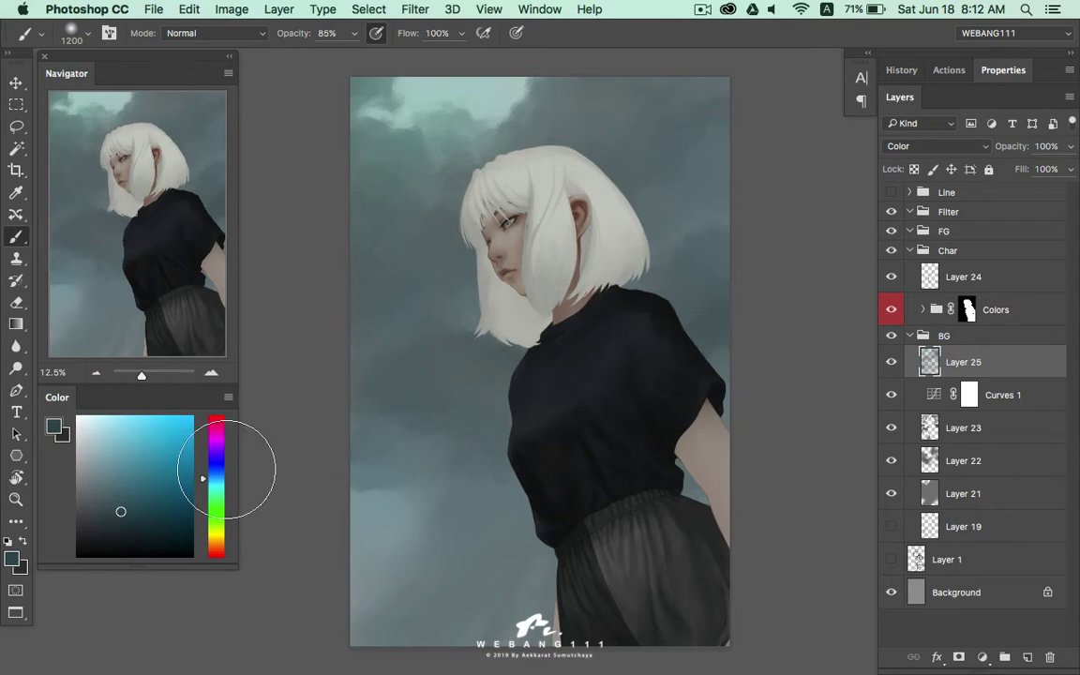
Keep painting while refining the teal toward a darker cyan, then zoom out to the whole painting
click(204, 483)
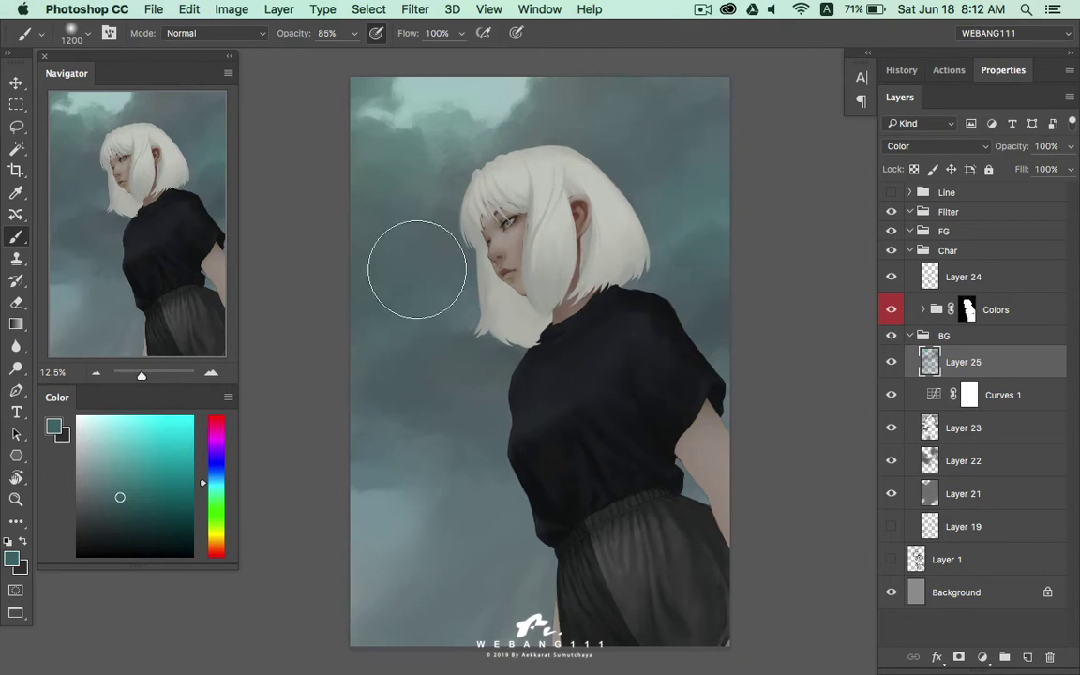
click(198, 479)
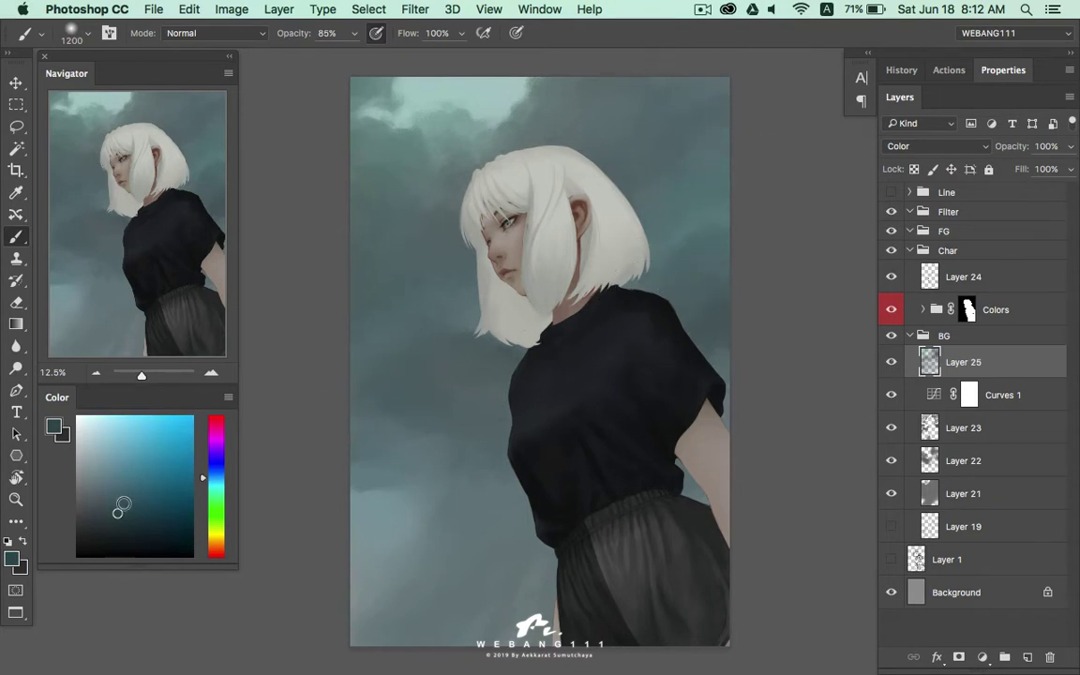
click(202, 484)
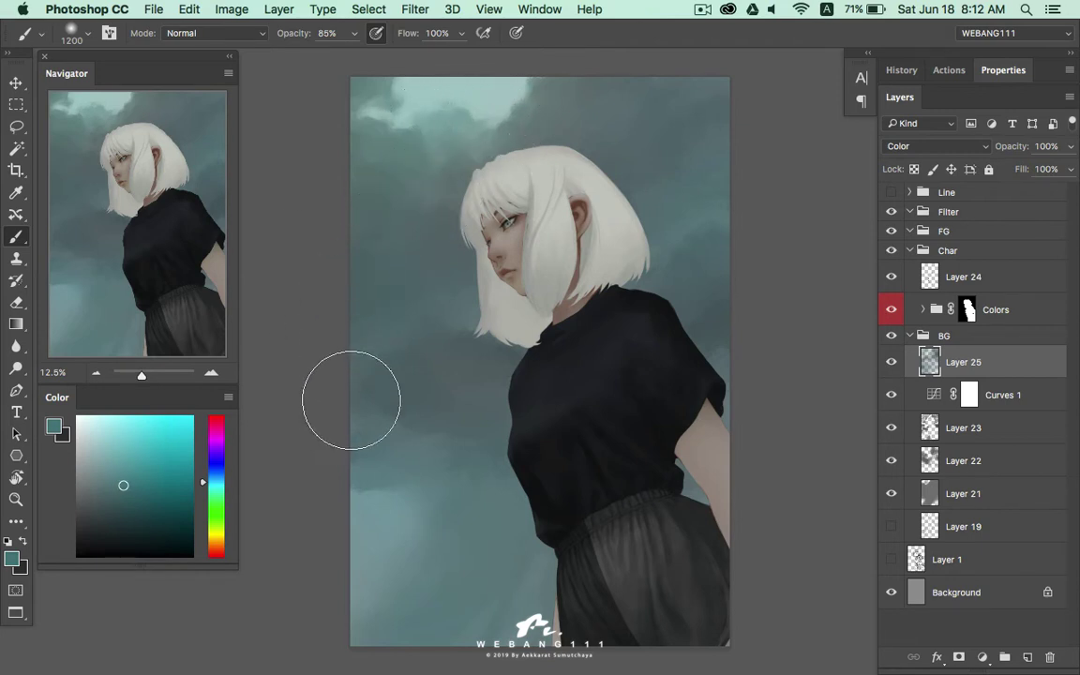
click(126, 493)
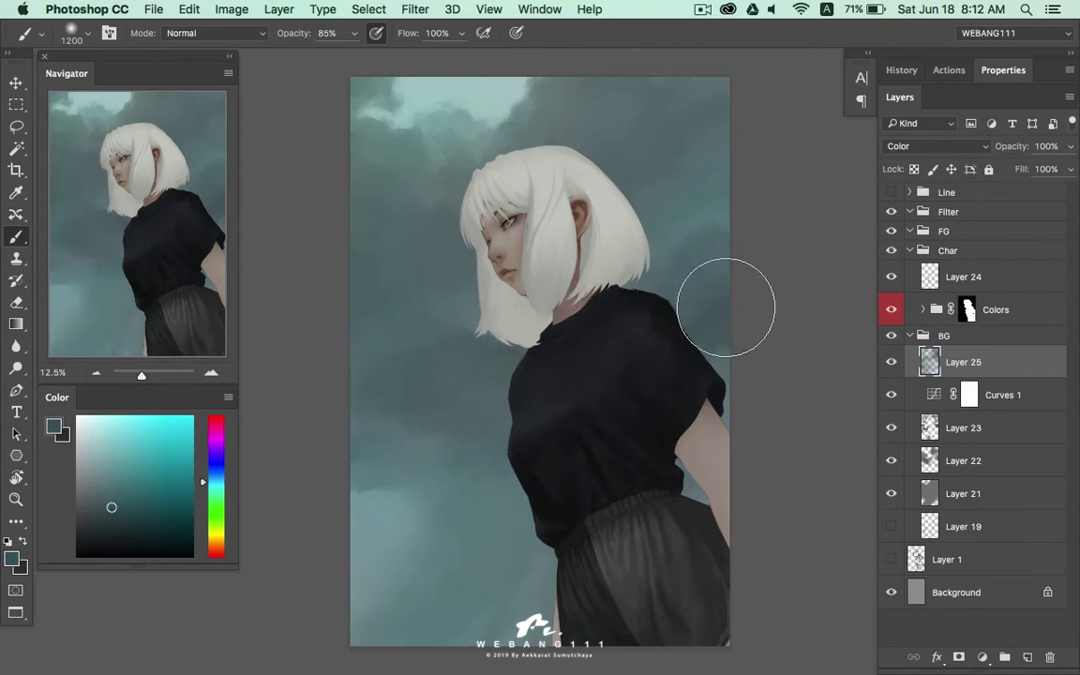
key(z)
drag(390, 364, 855, 230)
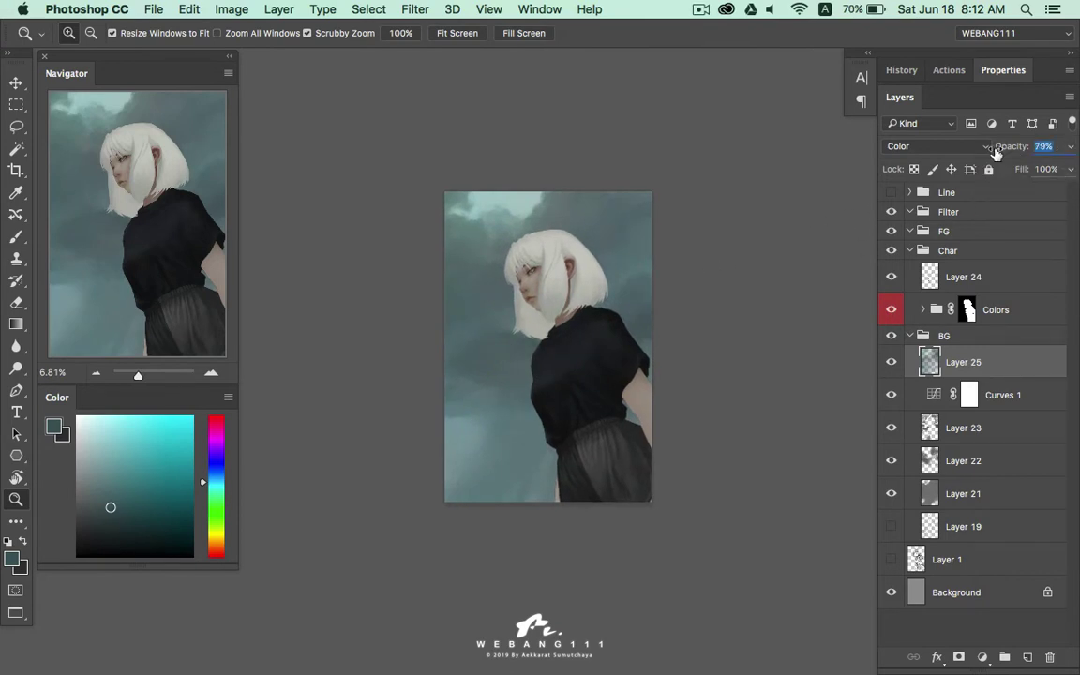
Lower Layer 25 to 62% opacity and add a new empty layer above it
drag(1012, 154, 1006, 150)
click(1027, 658)
click(925, 146)
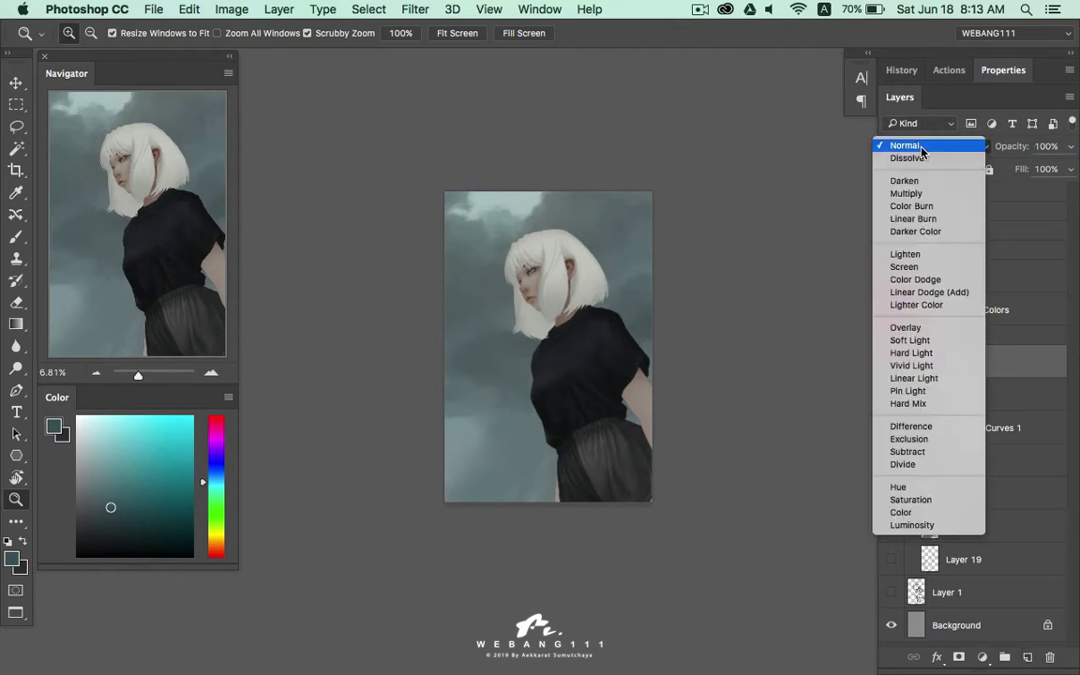
Set Layer 26 to Overlay and brush pale cyan over the clouds along the top
click(932, 326)
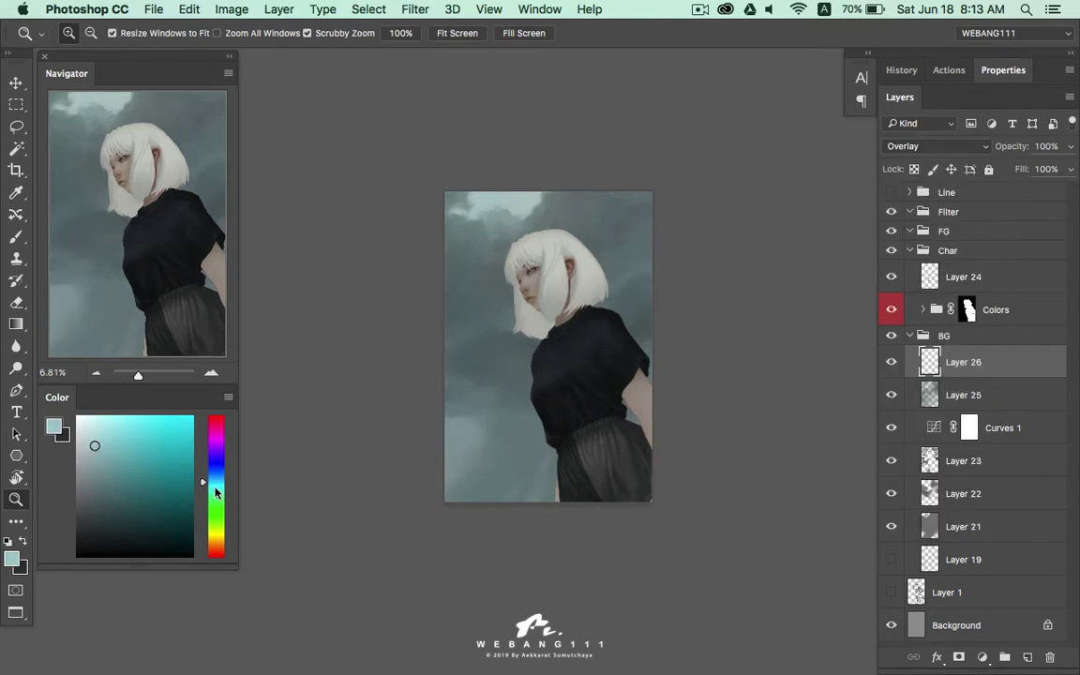
mouse_move(536, 210)
mouse_down()
mouse_move(566, 202)
mouse_move(446, 193)
mouse_move(465, 186)
mouse_move(446, 235)
mouse_move(420, 223)
mouse_up()
key(b)
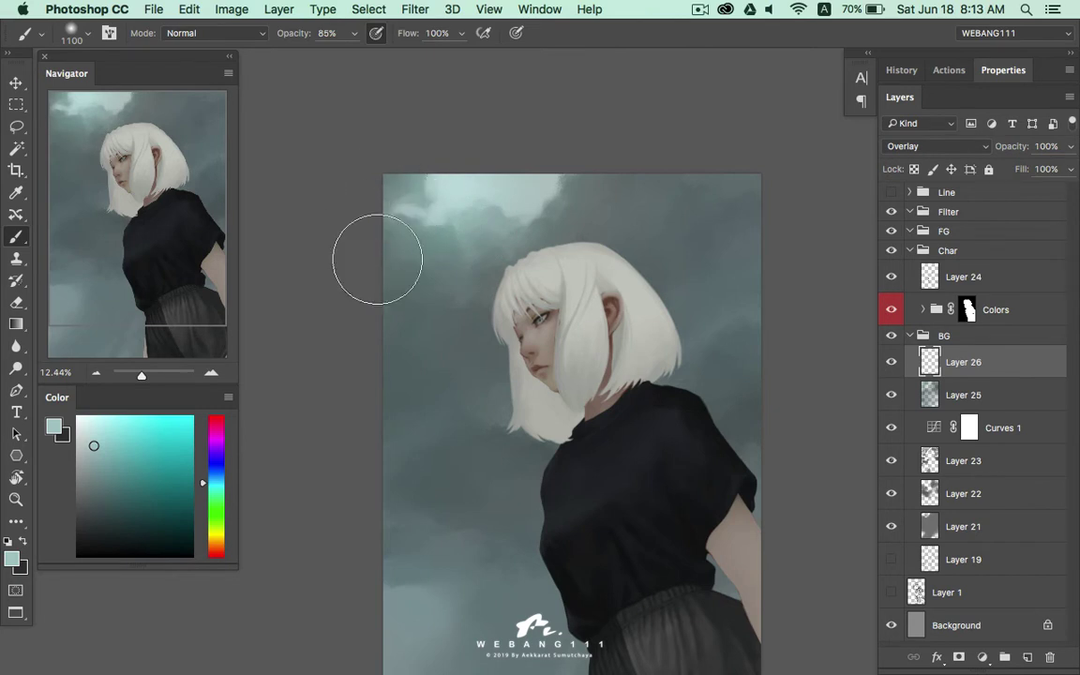
mouse_move(429, 290)
mouse_down()
mouse_move(489, 241)
mouse_move(506, 193)
mouse_move(470, 224)
mouse_move(494, 204)
mouse_move(486, 216)
mouse_move(437, 203)
mouse_up()
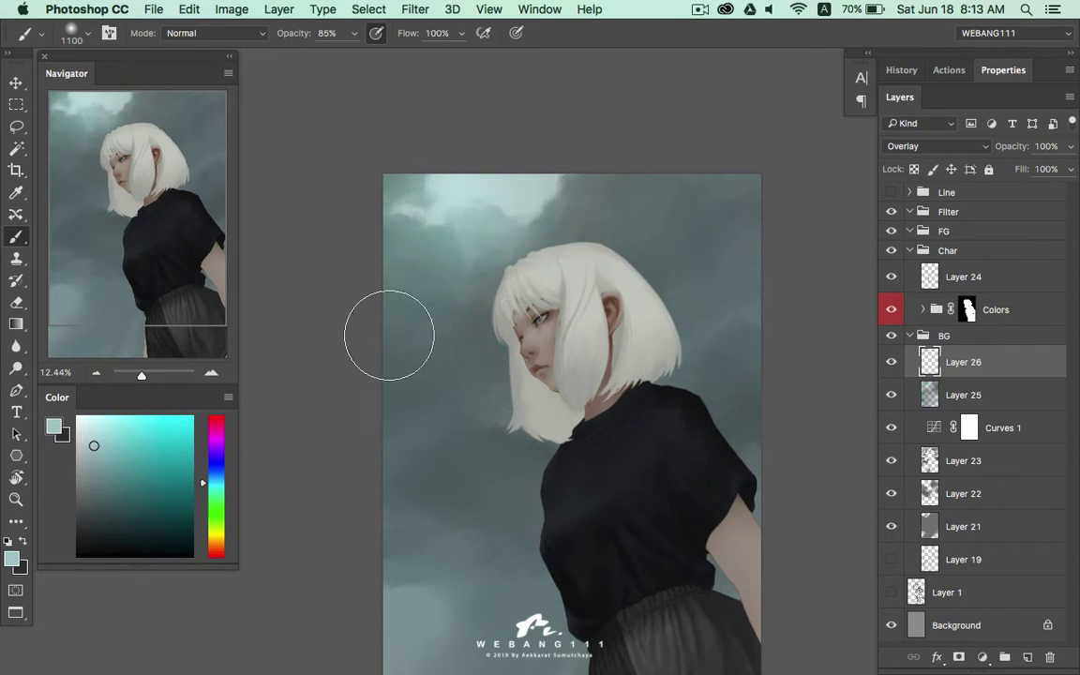
drag(415, 586, 429, 506)
key(super+z)
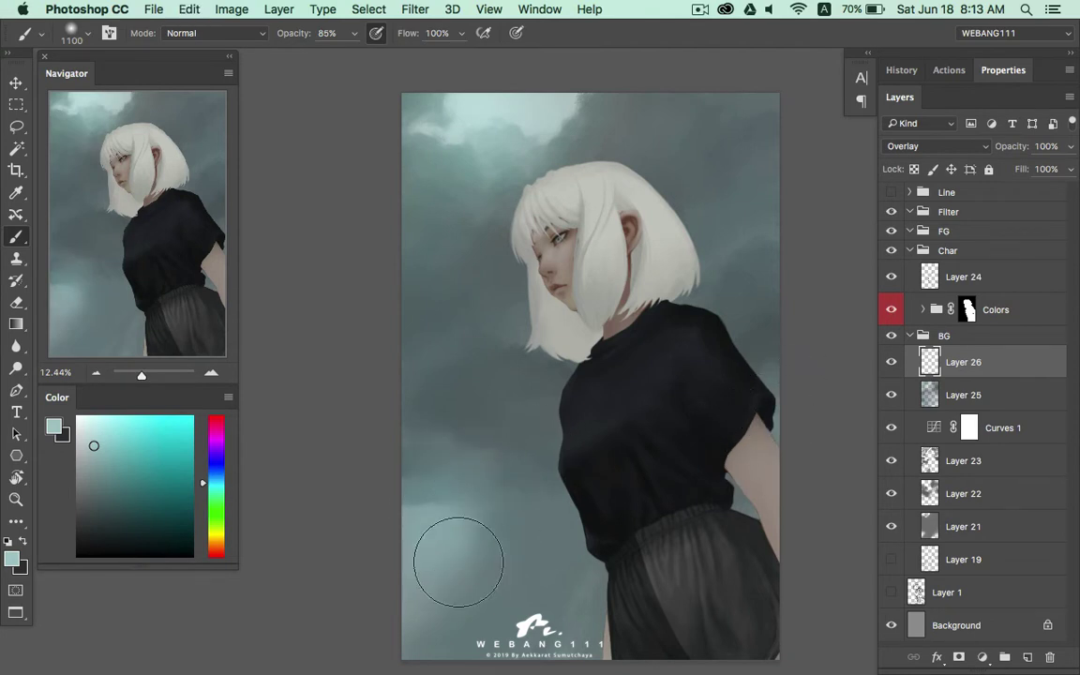
Try Soft Light on Layer 26, then return it to Overlay
click(943, 153)
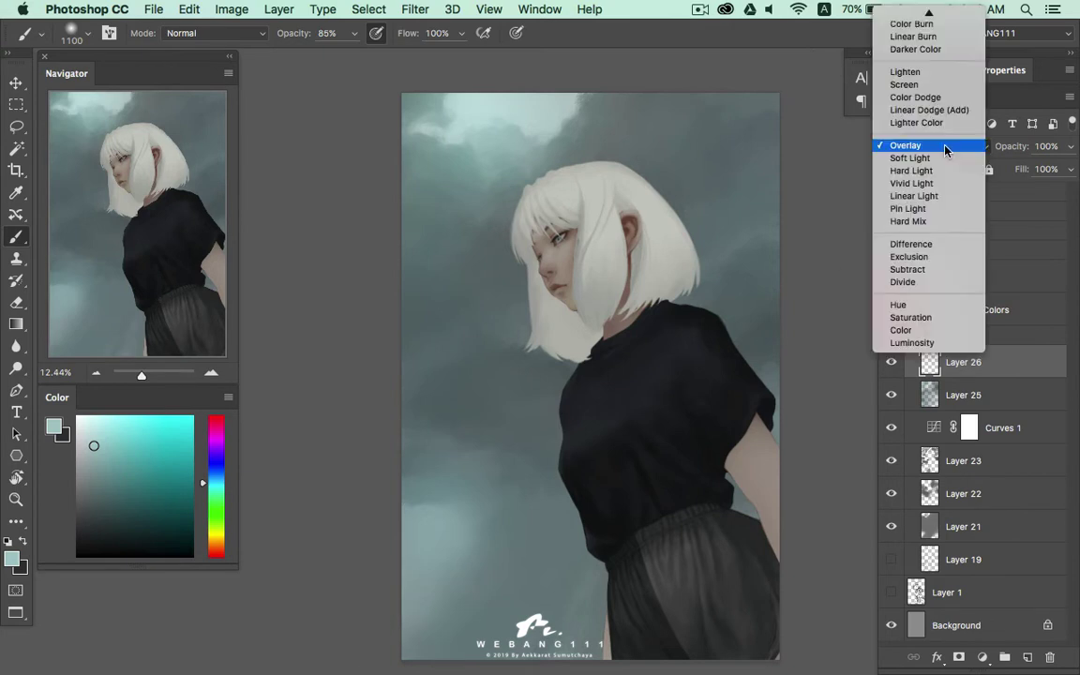
click(943, 163)
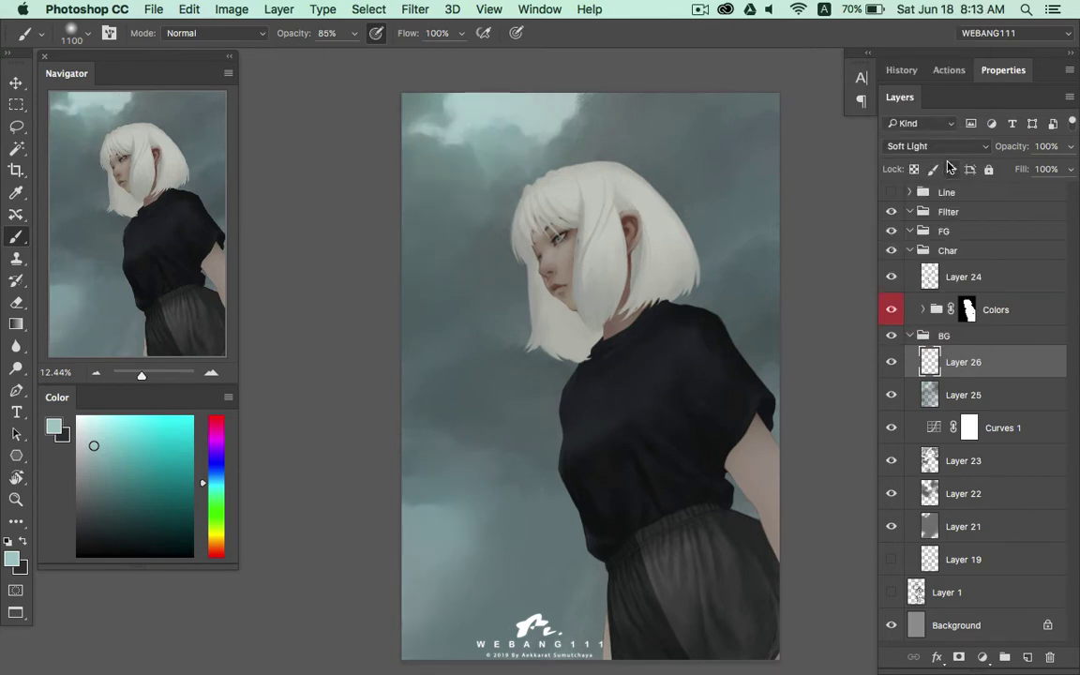
click(957, 150)
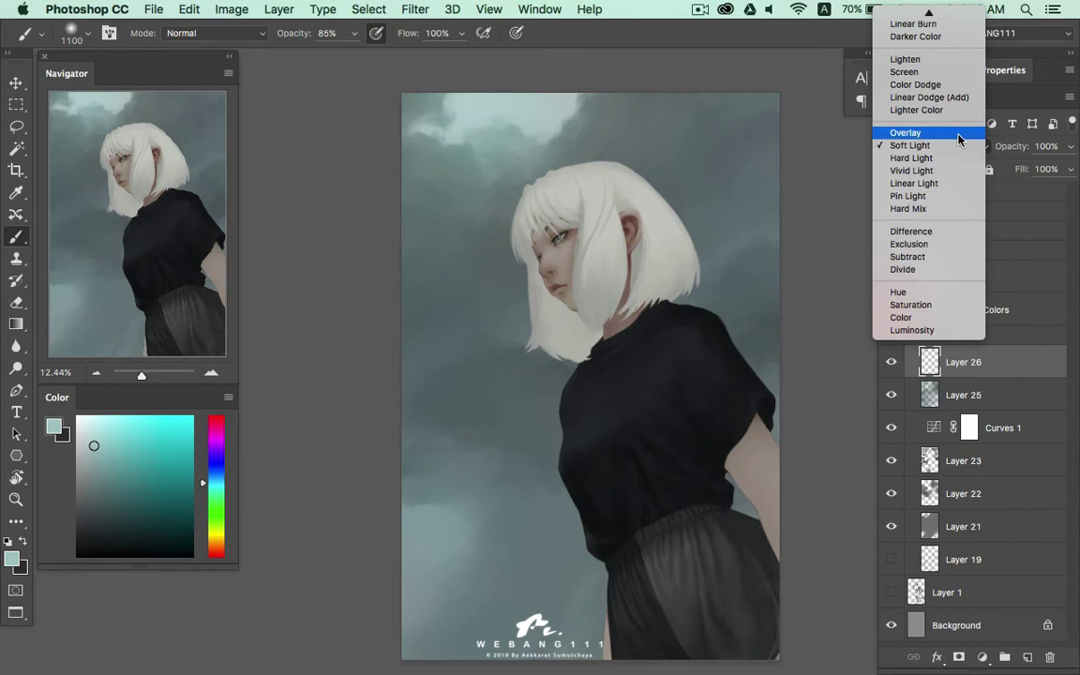
click(958, 139)
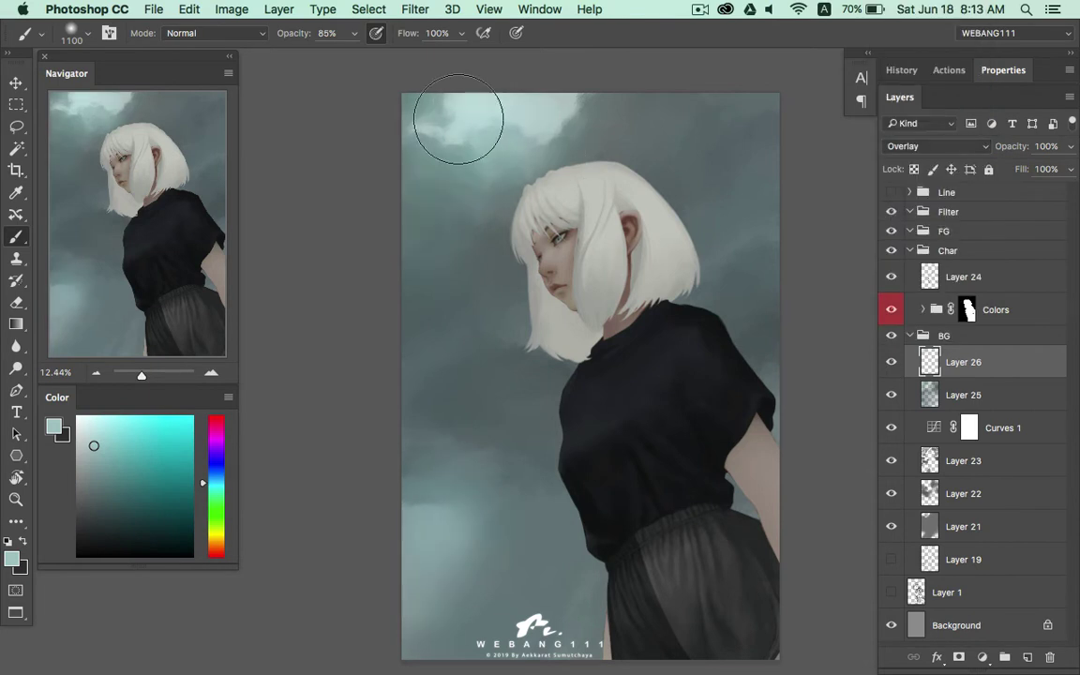
Lighten the clouds beside the hair with pale cyan strokes, erasing where needed
key(e)
key(bracketright)
key(bracketright)
key(bracketright)
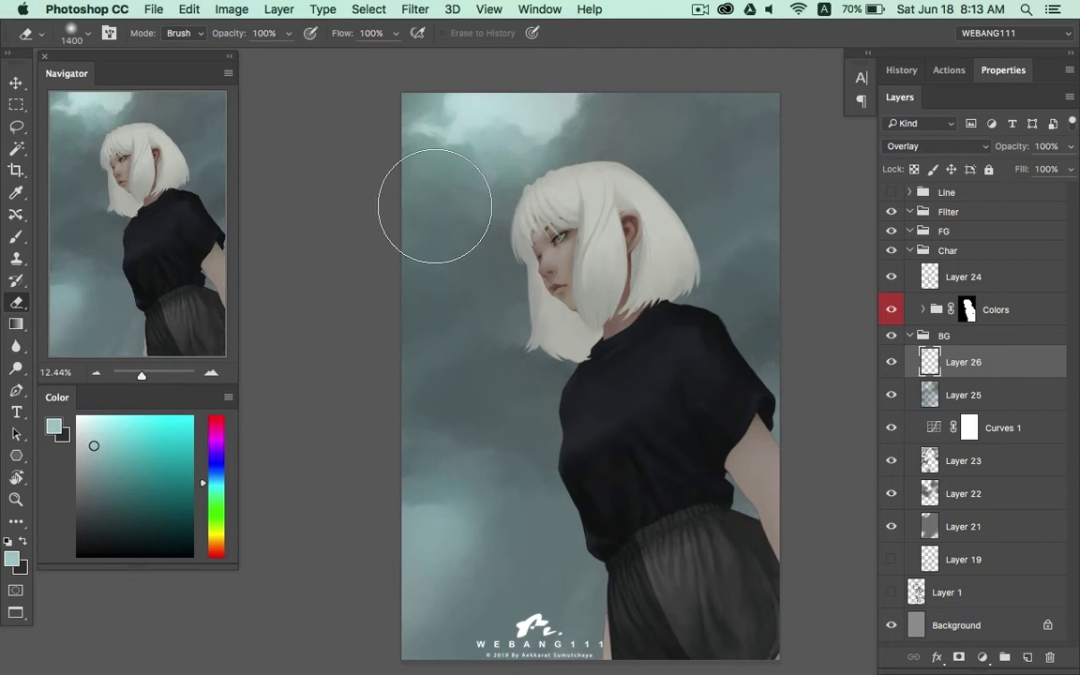
key(b)
mouse_move(699, 233)
mouse_down()
mouse_move(722, 290)
mouse_move(722, 241)
mouse_up()
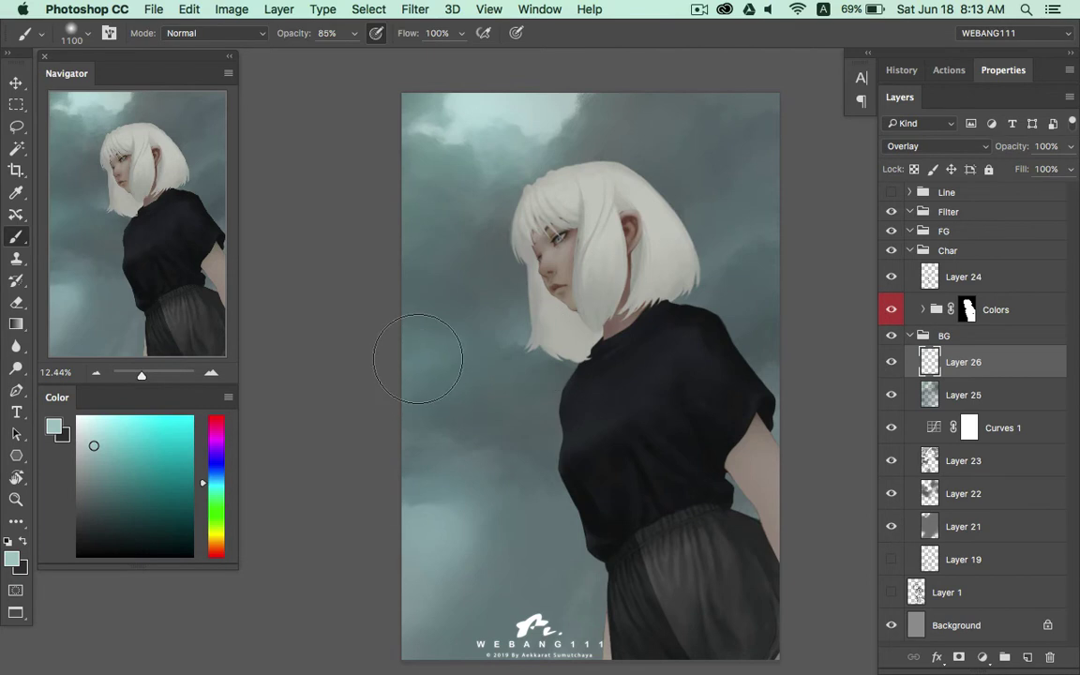
key(e)
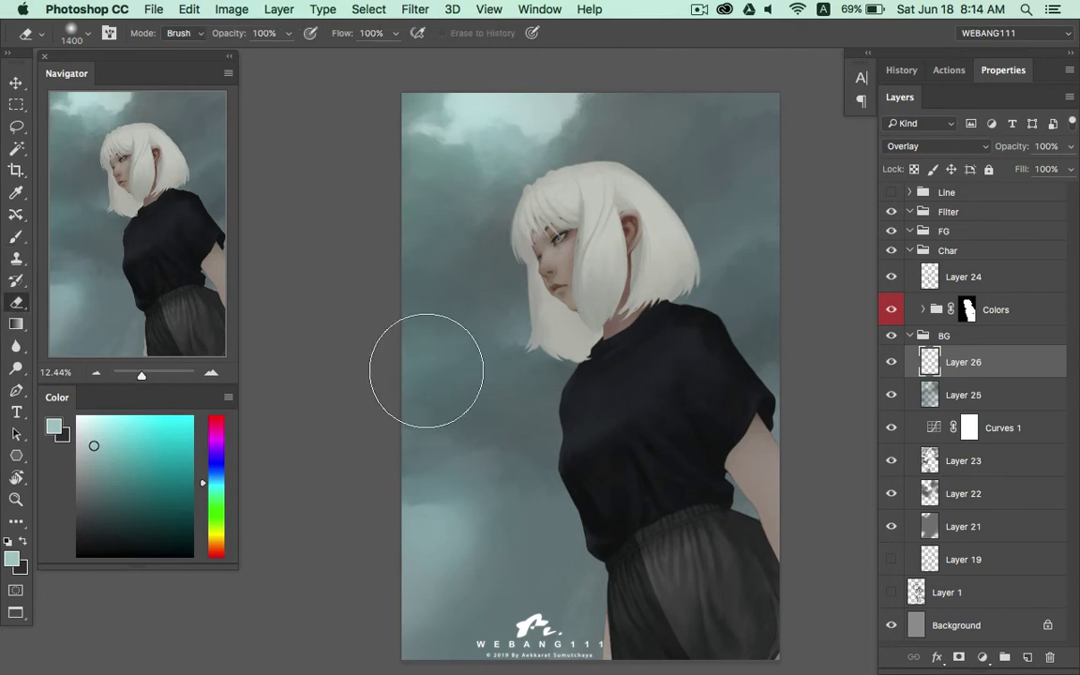
key(b)
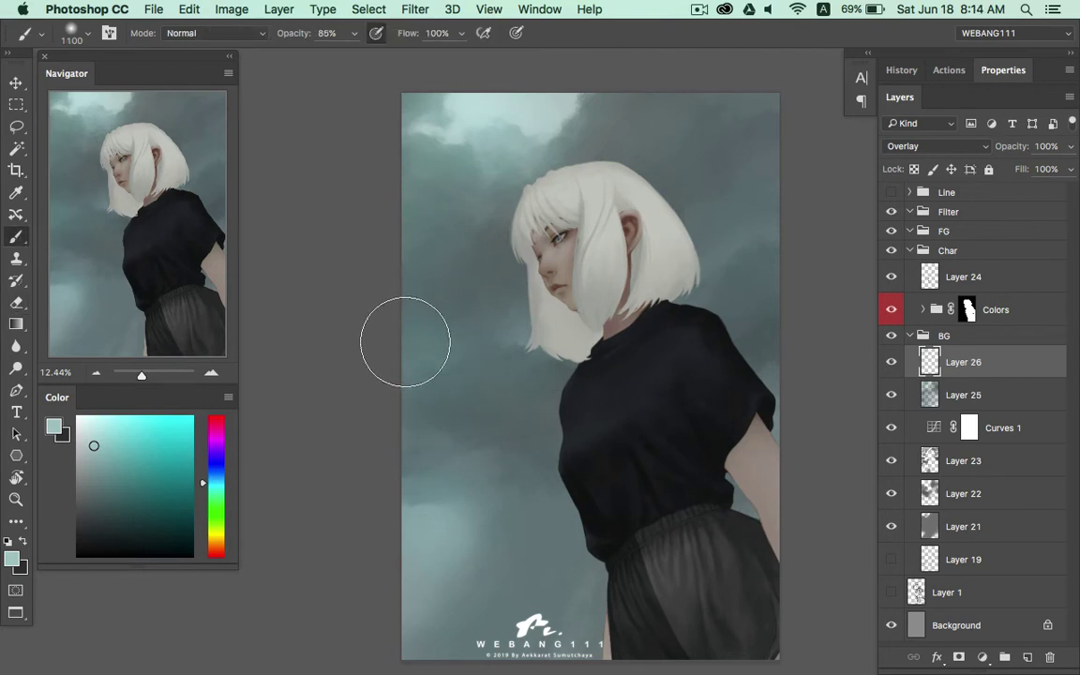
Show Curves 1 again, drop Layer 26 to 55% opacity, and pick a dark teal
click(891, 428)
click(1069, 147)
drag(1059, 169, 1040, 169)
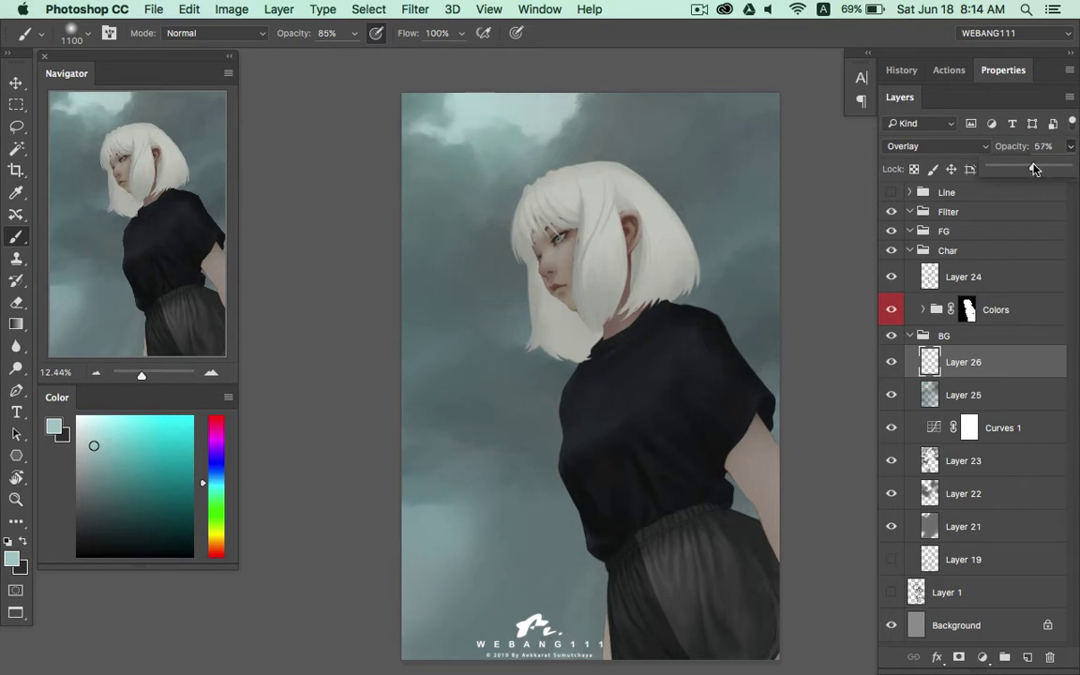
drag(1035, 169, 1031, 169)
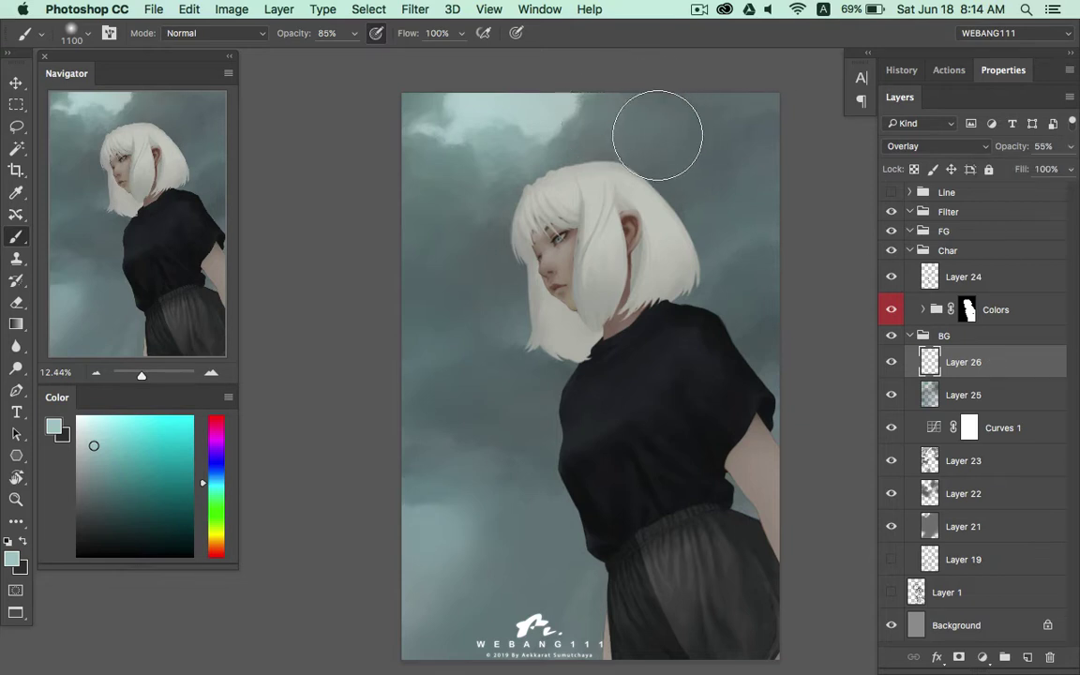
click(144, 531)
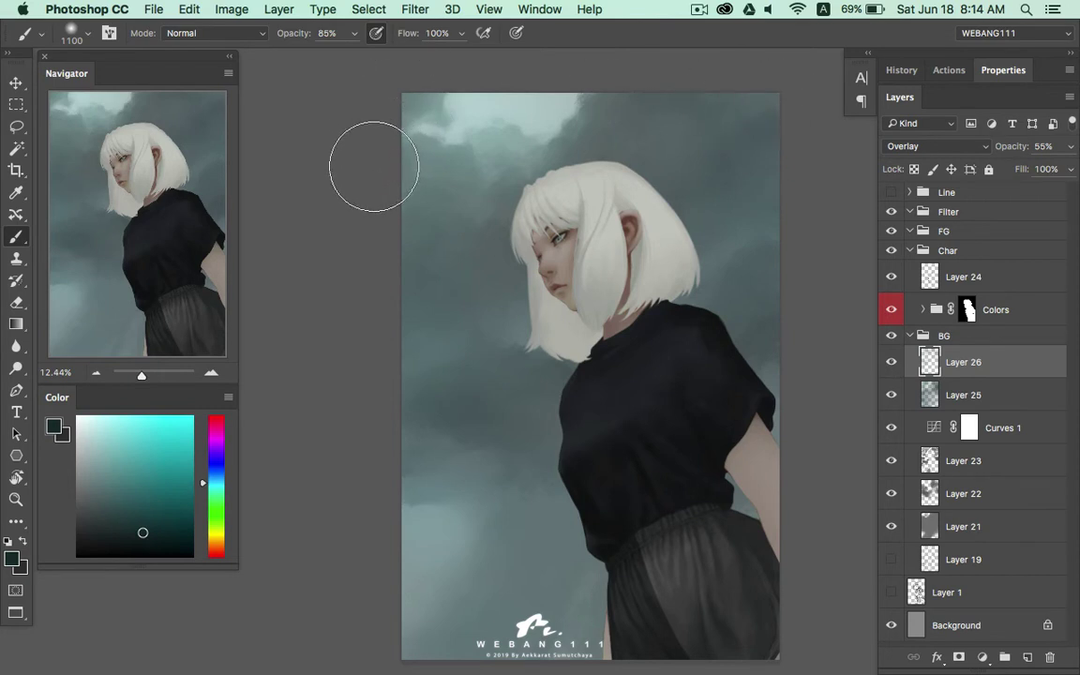
Adjust the teal shade, zoom out to the full painting, and set Layer 26 to 45% opacity
click(156, 514)
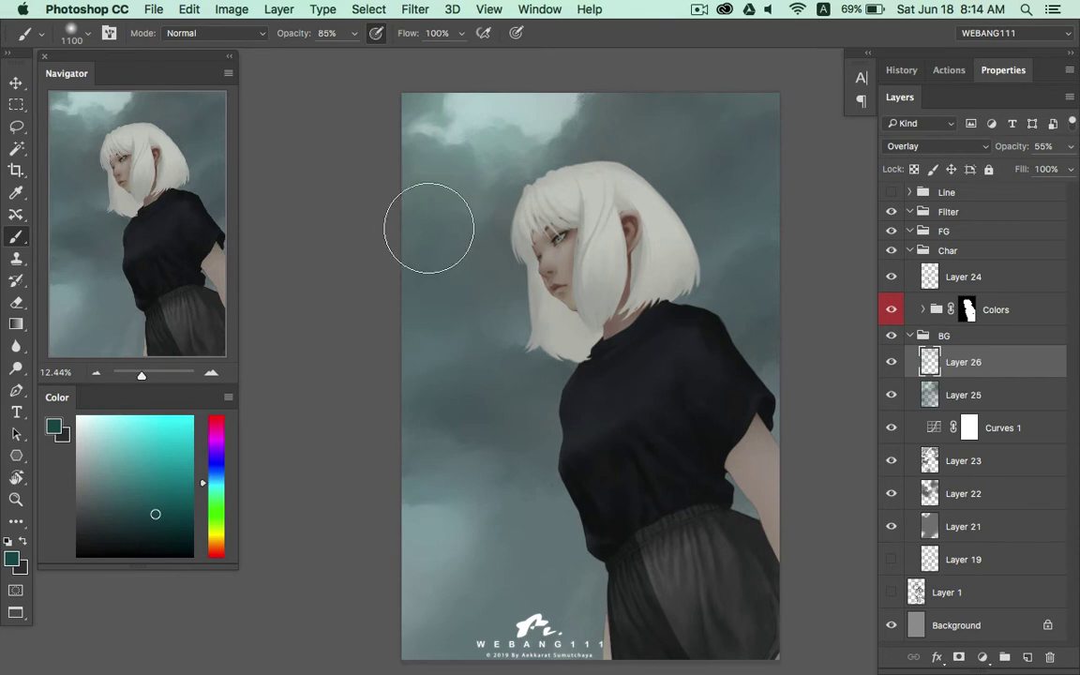
key(z)
alt+click(627, 326)
mouse_move(626, 326)
mouse_down()
mouse_move(581, 365)
mouse_move(618, 366)
mouse_up()
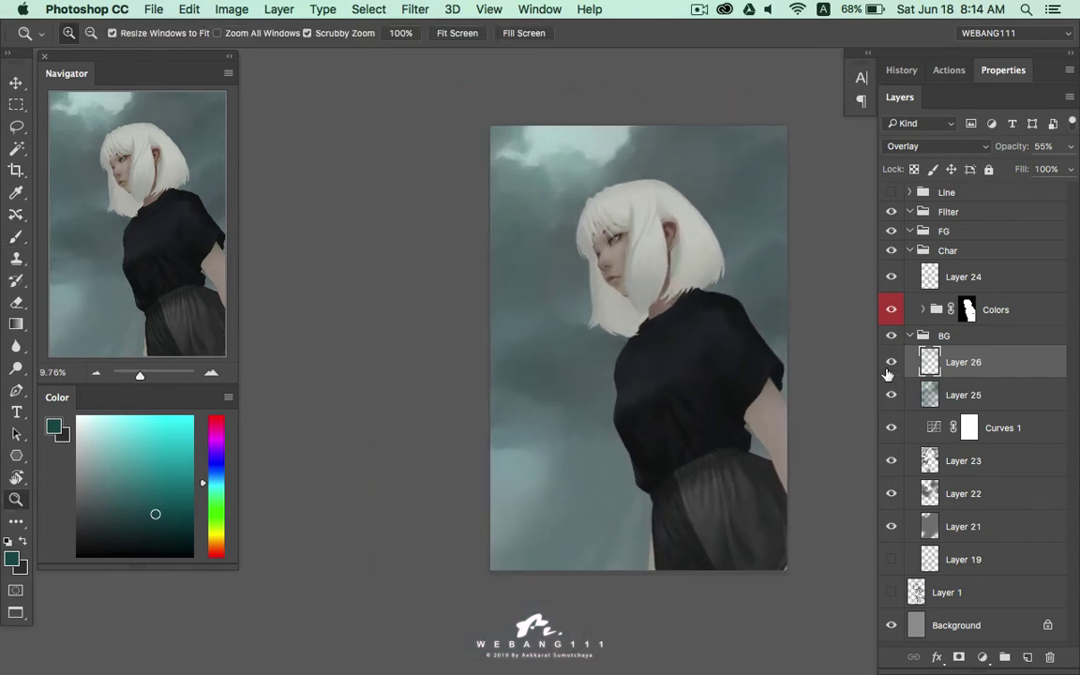
key(e)
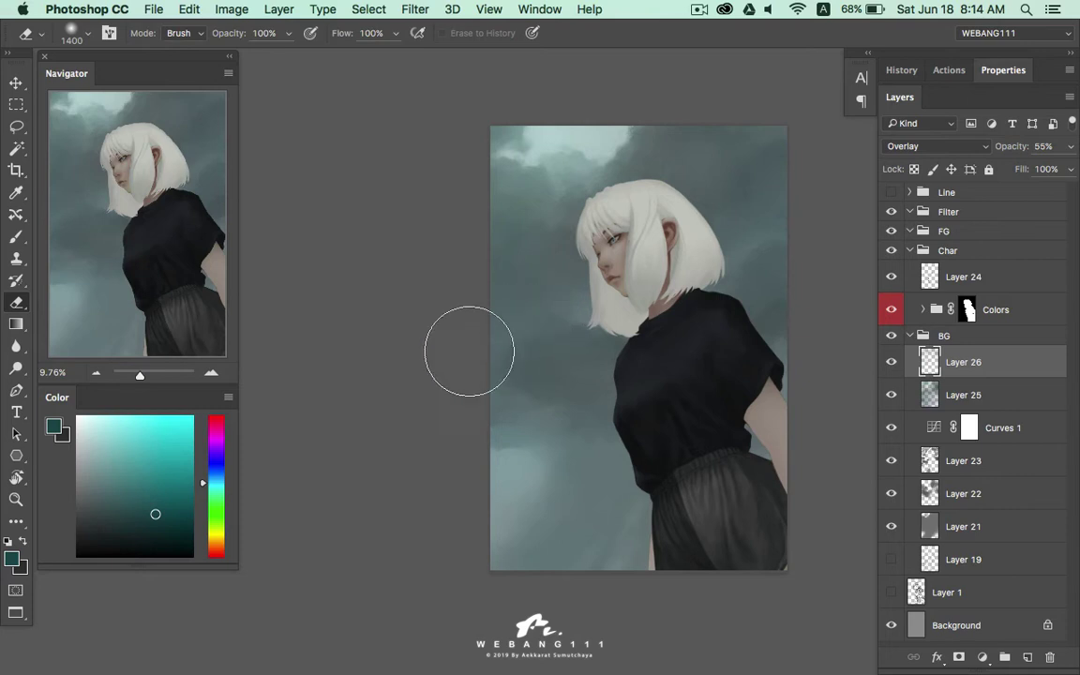
key(z)
mouse_move(656, 379)
mouse_down()
mouse_move(636, 384)
mouse_move(586, 343)
mouse_up()
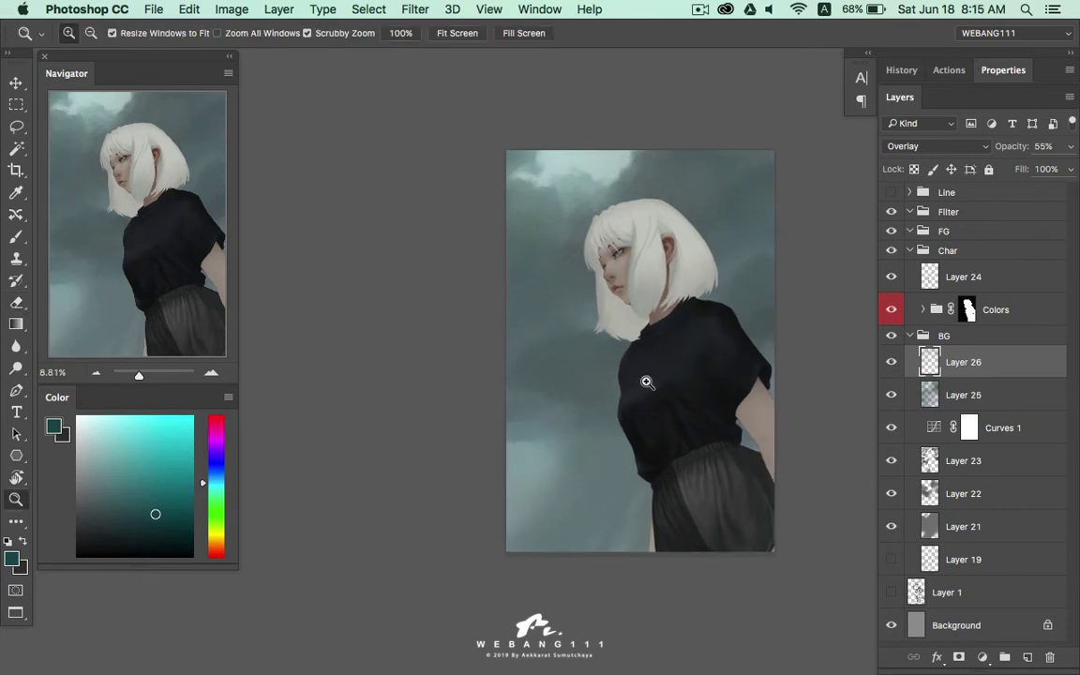
mouse_move(1069, 153)
mouse_down()
mouse_move(1067, 168)
mouse_move(1027, 167)
mouse_up()
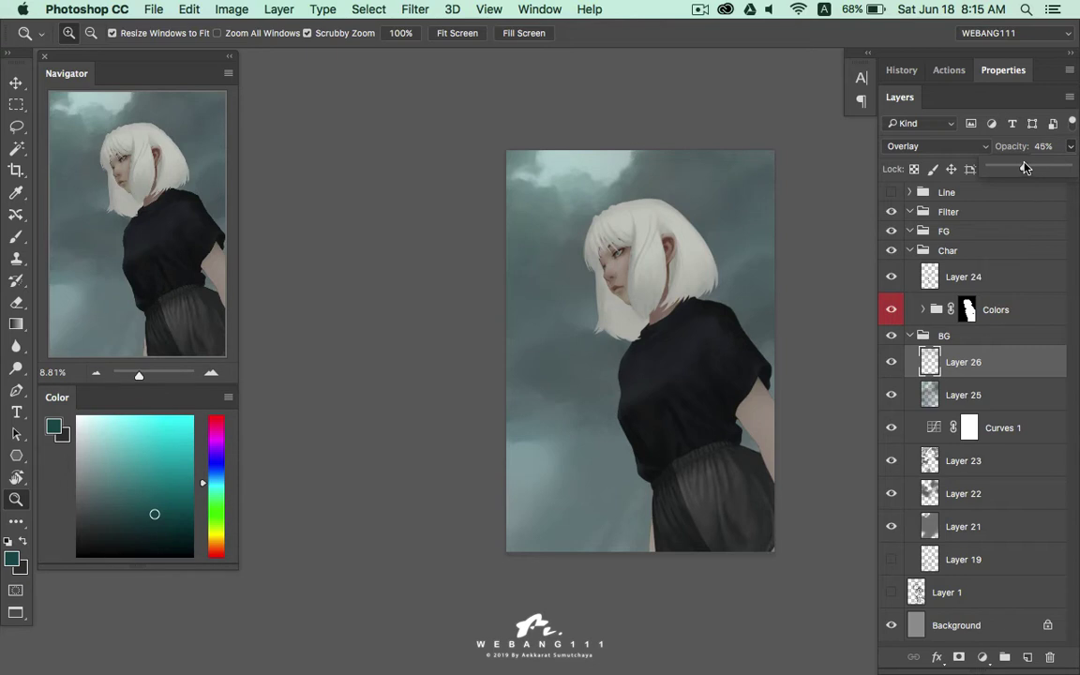
drag(1025, 168, 1025, 385)
Shape Curves 1 into an S-curve, with its lower point at input 63, output 36
click(932, 433)
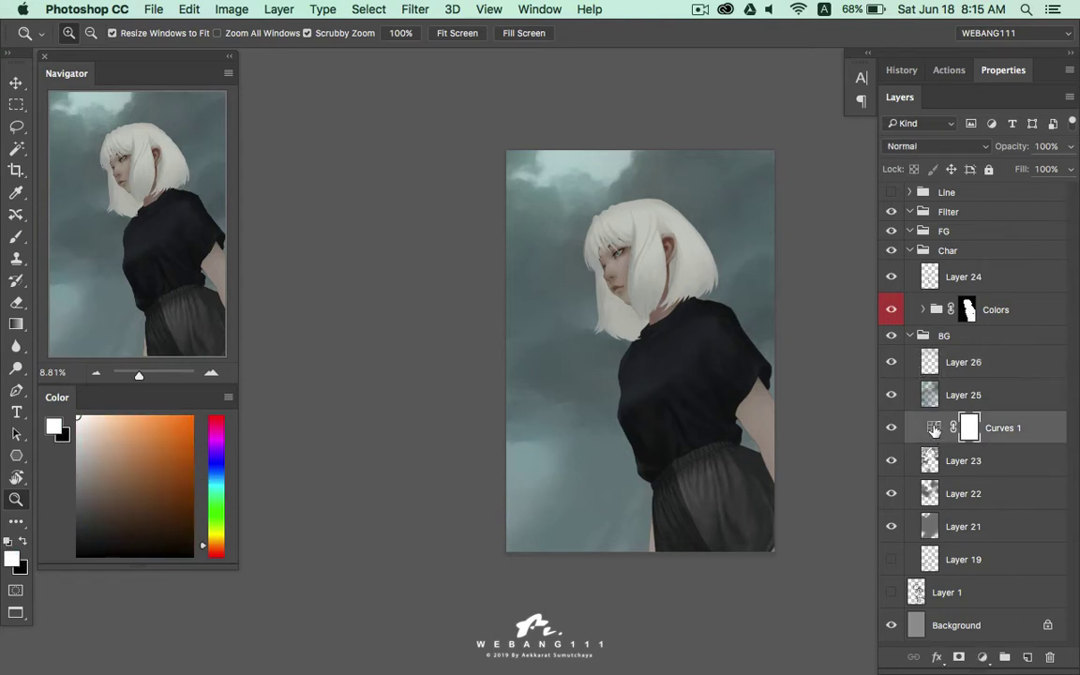
double_click(934, 430)
drag(957, 250, 963, 271)
mouse_move(999, 226)
mouse_down()
mouse_move(1003, 192)
mouse_move(983, 180)
mouse_move(1018, 195)
mouse_move(1012, 204)
mouse_up()
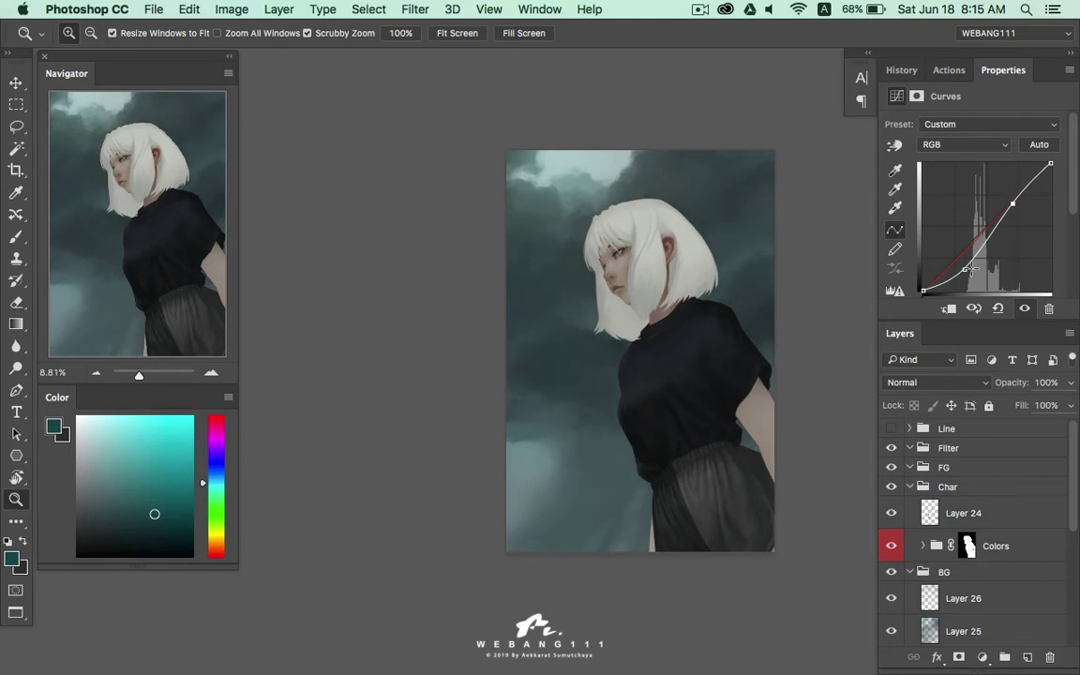
mouse_move(969, 269)
mouse_down()
mouse_move(960, 276)
mouse_move(950, 263)
mouse_move(956, 272)
mouse_up()
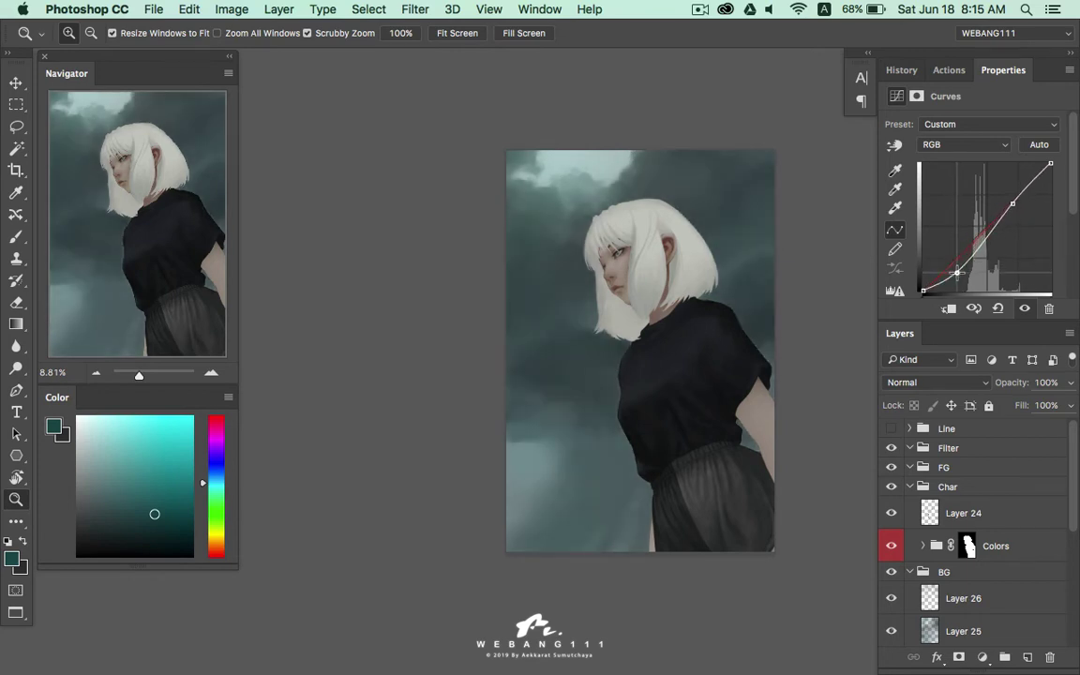
drag(955, 271, 958, 271)
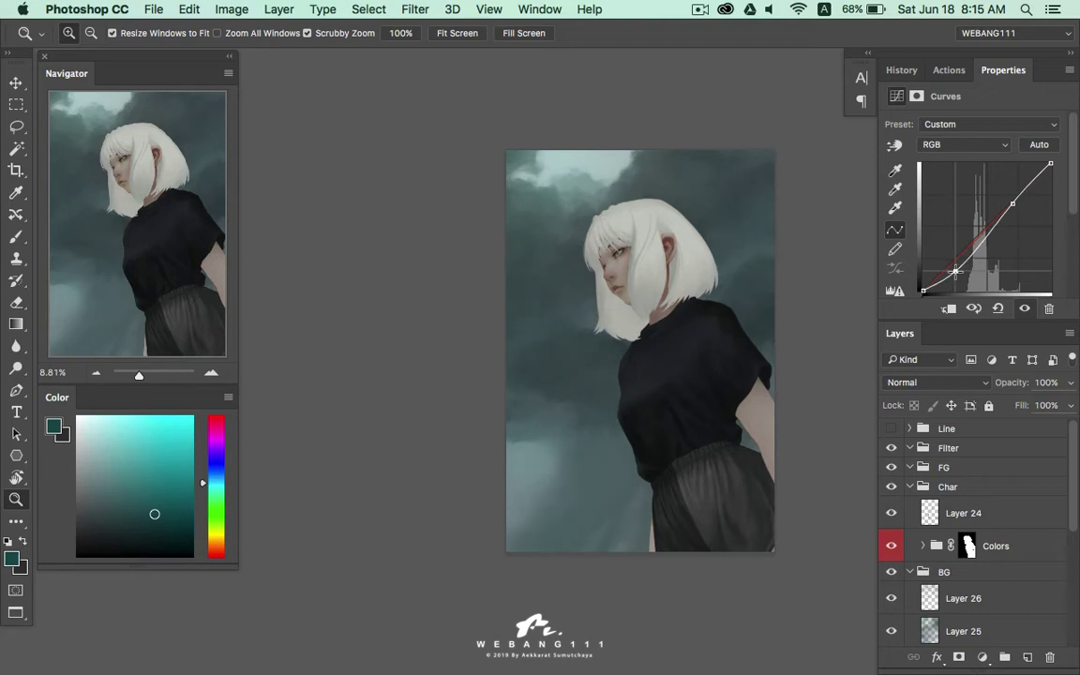
click(967, 259)
drag(1072, 206, 1074, 265)
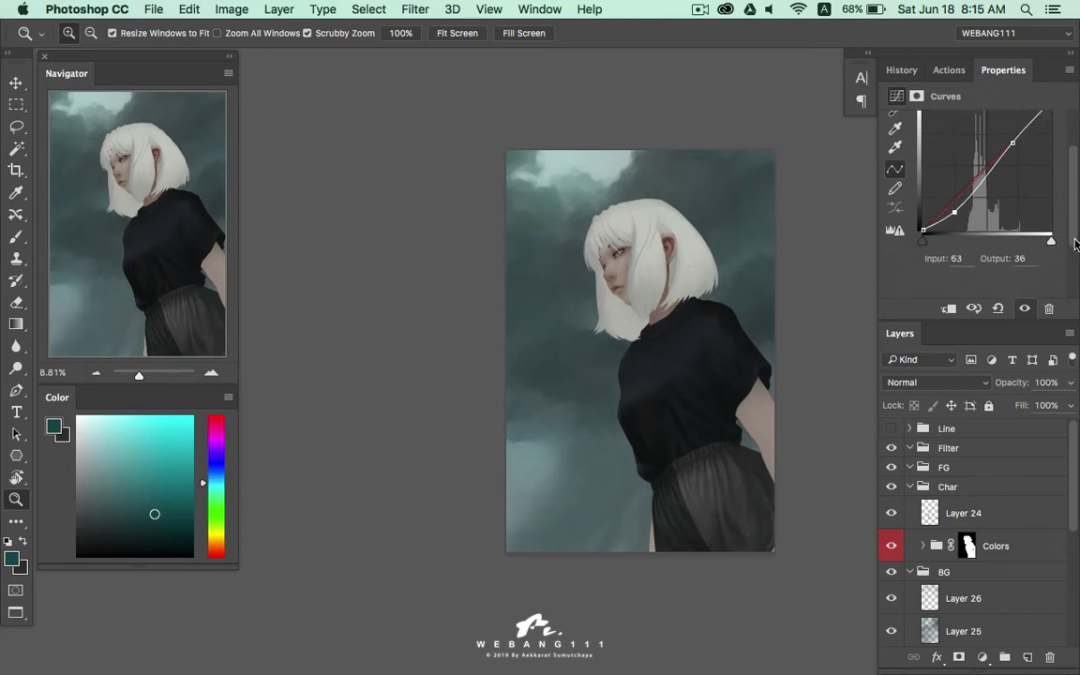
Compare with Curves 1 and Layer 26 toggled, and set Layer 25's opacity to 36%
click(923, 571)
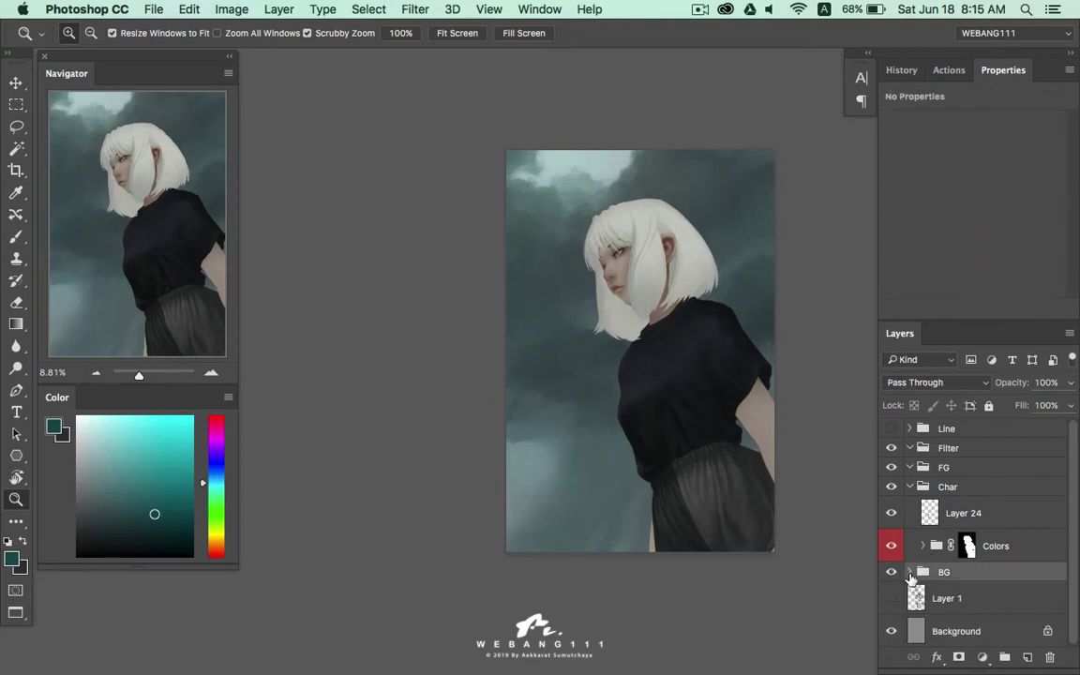
scroll(1043, 456, down, 6)
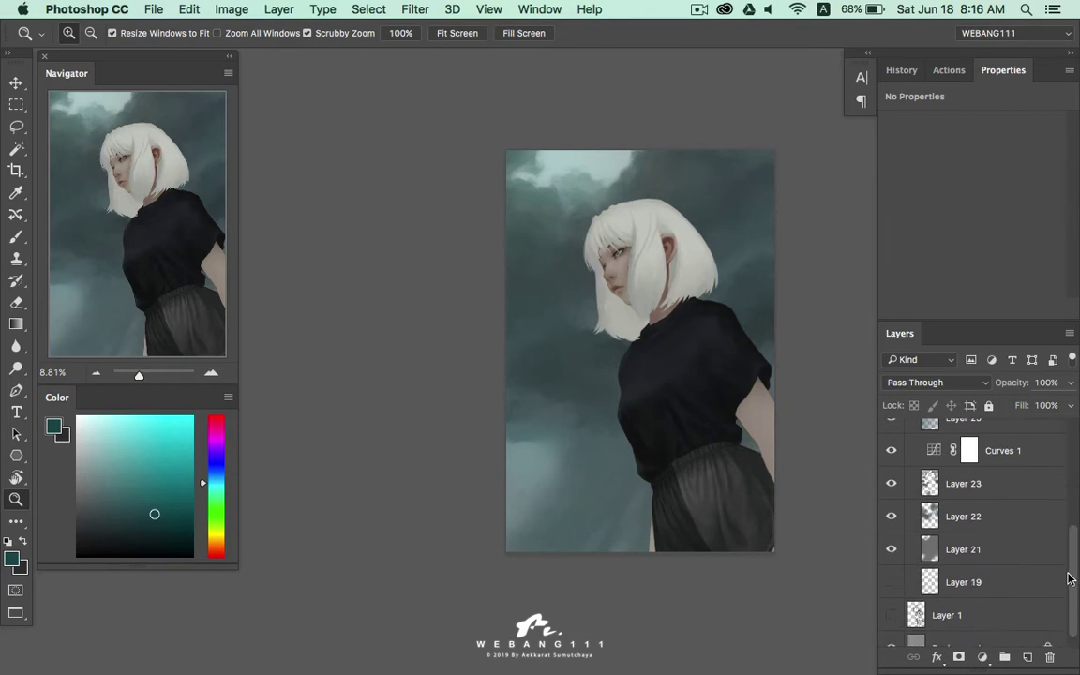
scroll(1031, 524, up, 2)
click(890, 509)
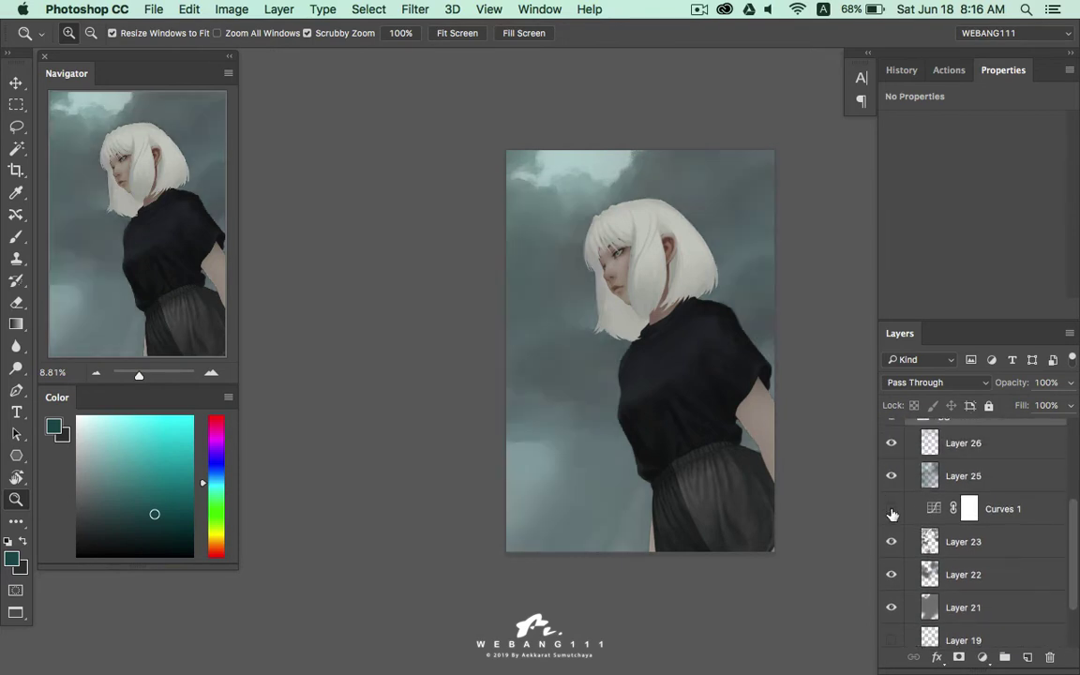
click(891, 509)
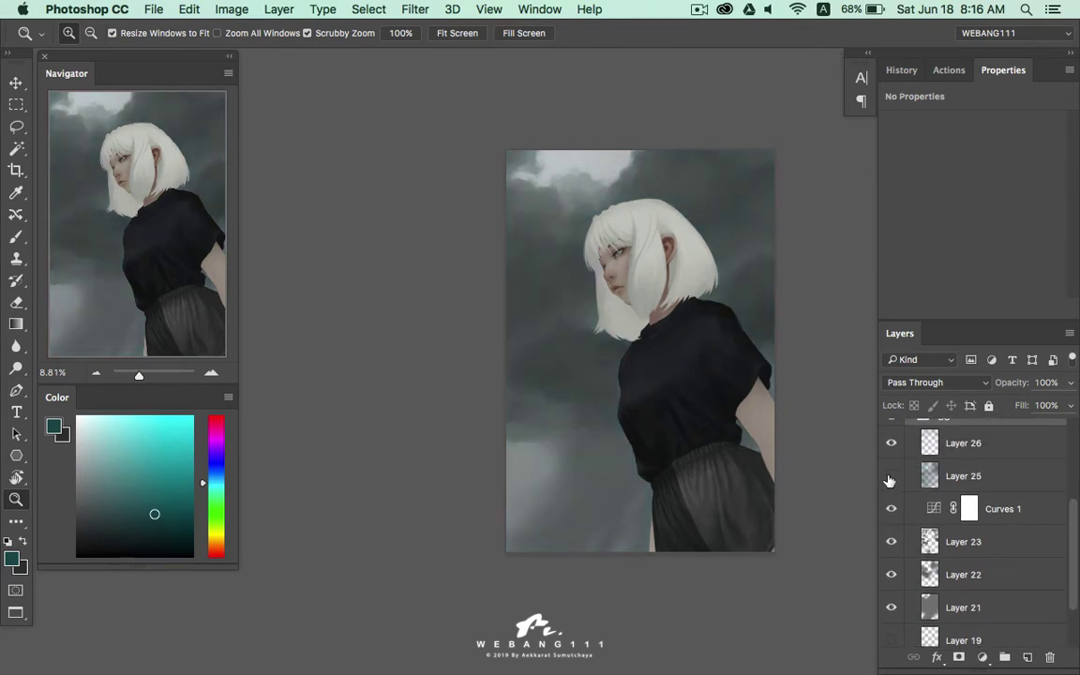
click(975, 469)
drag(1017, 385, 1010, 388)
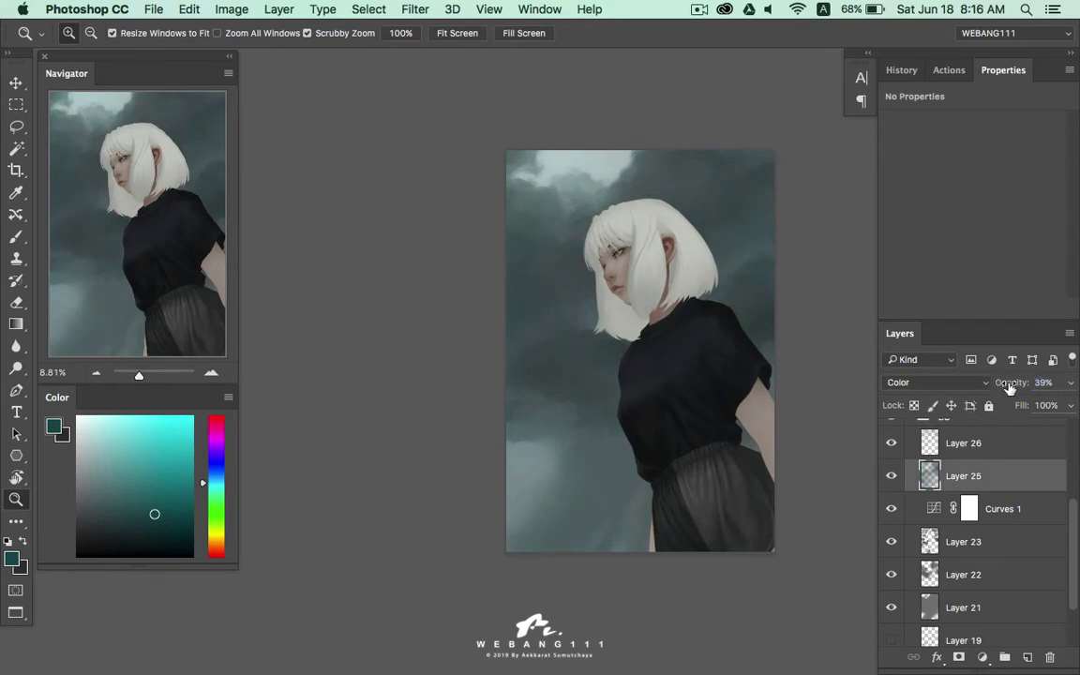
drag(1010, 388, 1003, 387)
click(893, 445)
click(892, 445)
drag(1009, 387, 1013, 388)
Lower Layer 26's opacity to 39% and zoom in on the girl's head
click(932, 437)
drag(1005, 386, 1005, 386)
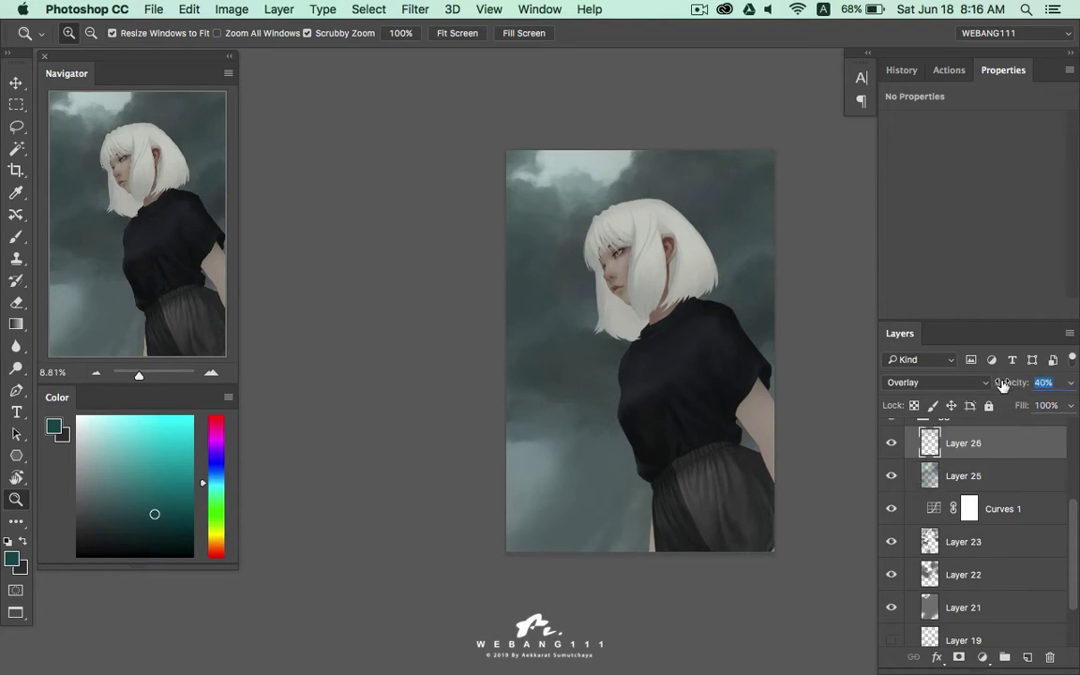
double_click(1003, 71)
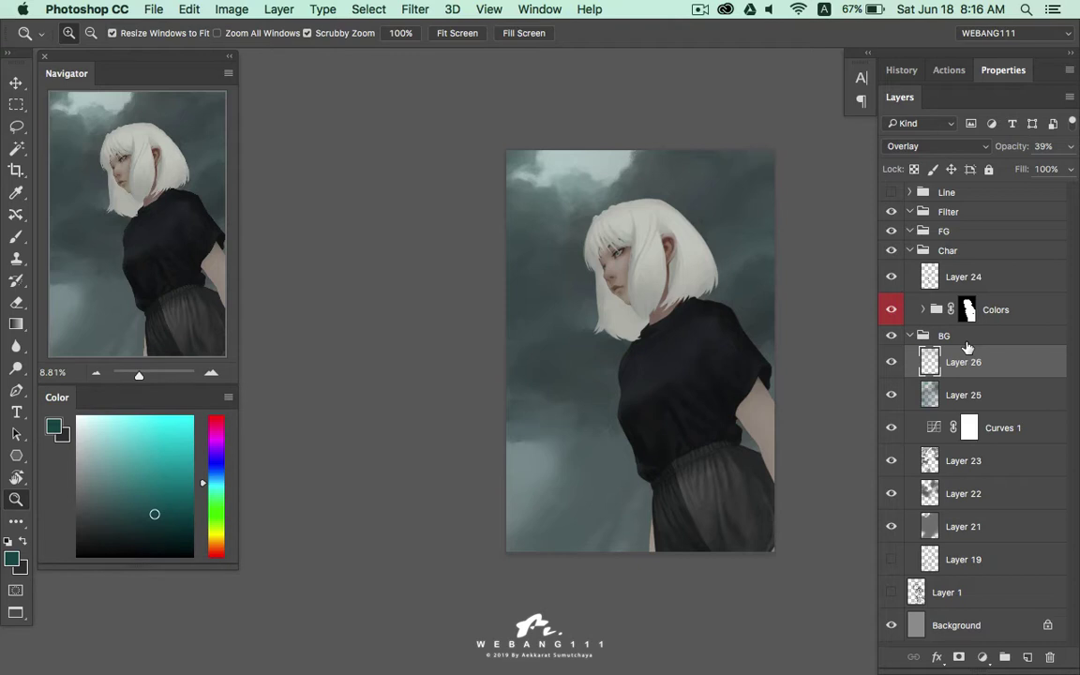
mouse_move(587, 414)
mouse_down()
mouse_move(662, 419)
mouse_move(588, 476)
mouse_up()
Collapse the BG group and add a new empty layer above Layer 24 in the Char group
scroll(588, 477, right, 3)
scroll(587, 476, up, 3)
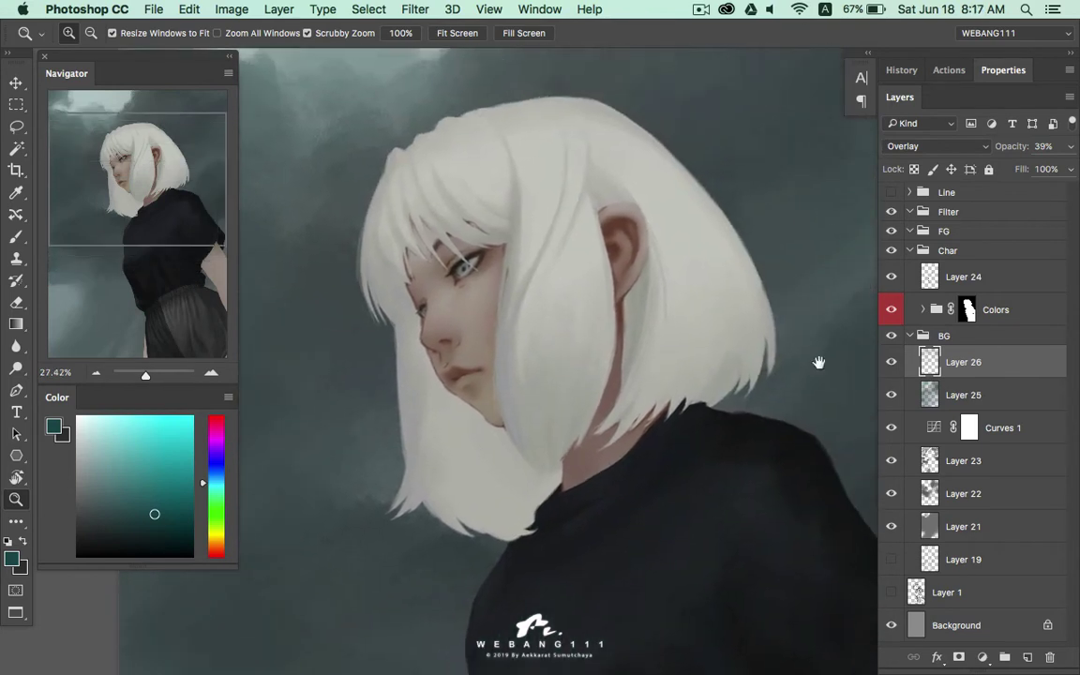
click(909, 335)
drag(751, 360, 622, 422)
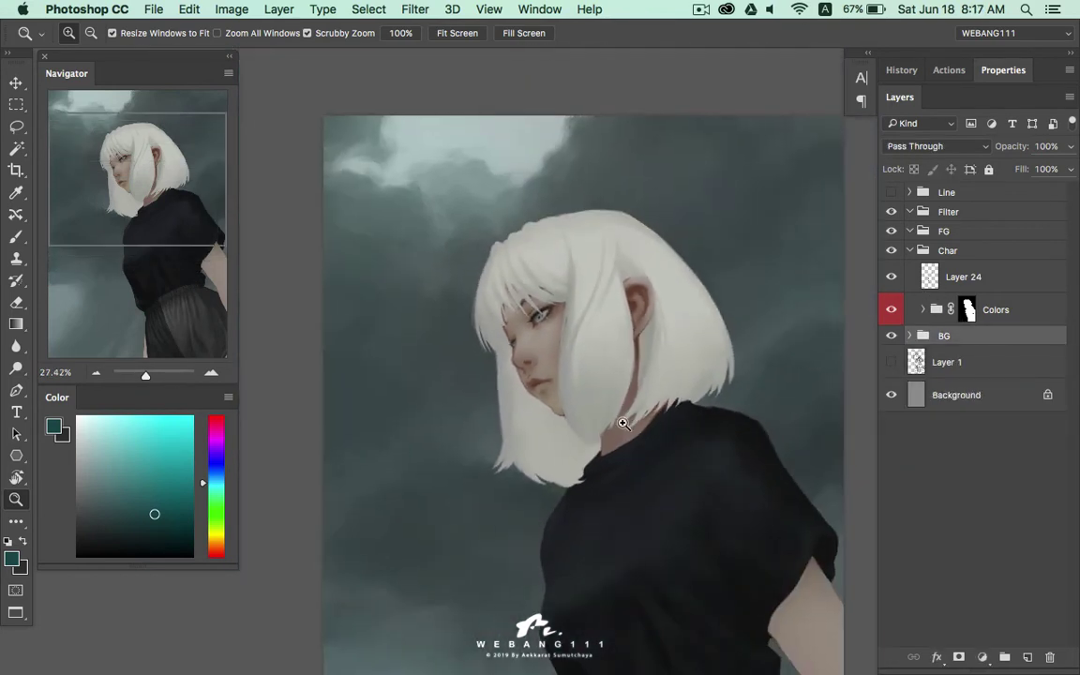
click(1017, 279)
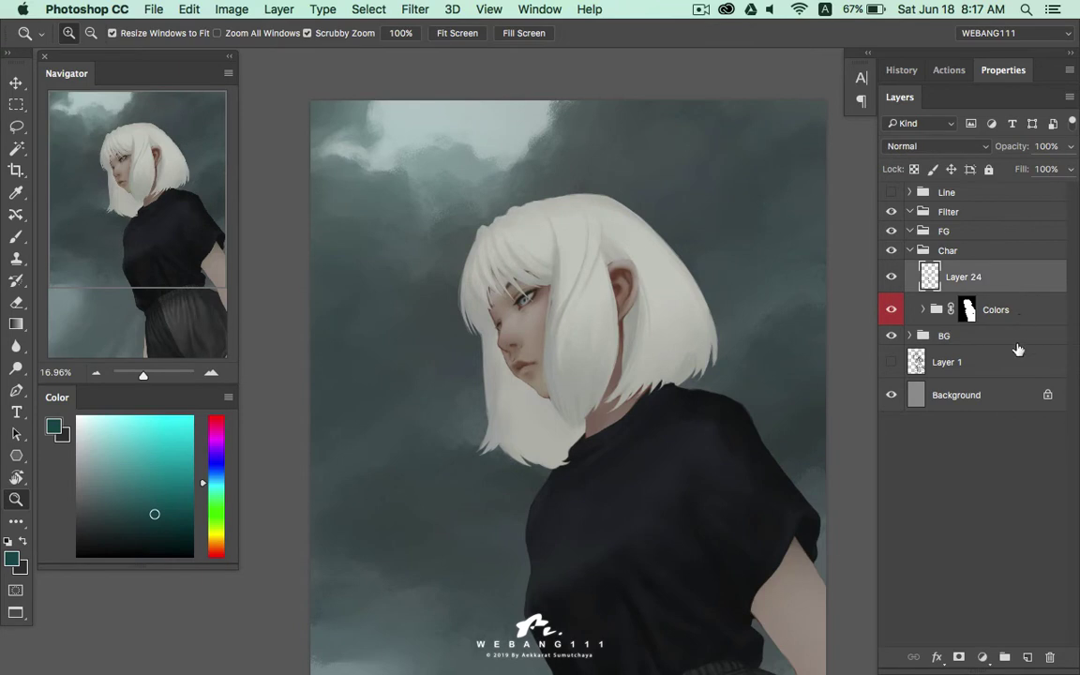
click(1027, 657)
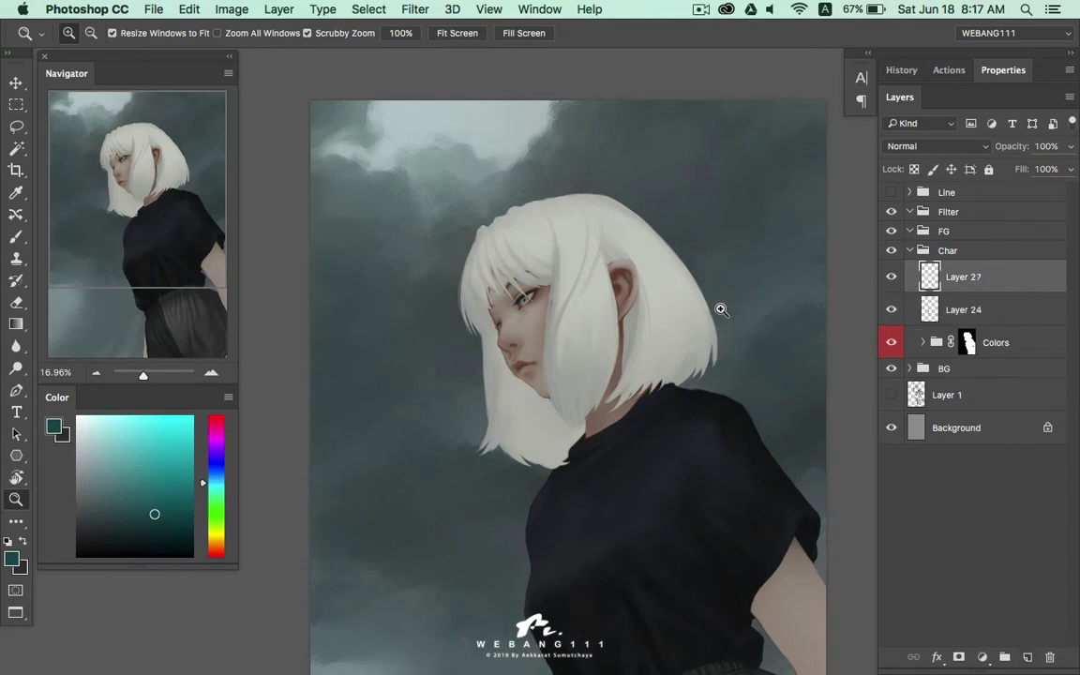
Pick a bluish grey based on the hair colour and shrink the brush for hair detail
drag(469, 218, 574, 237)
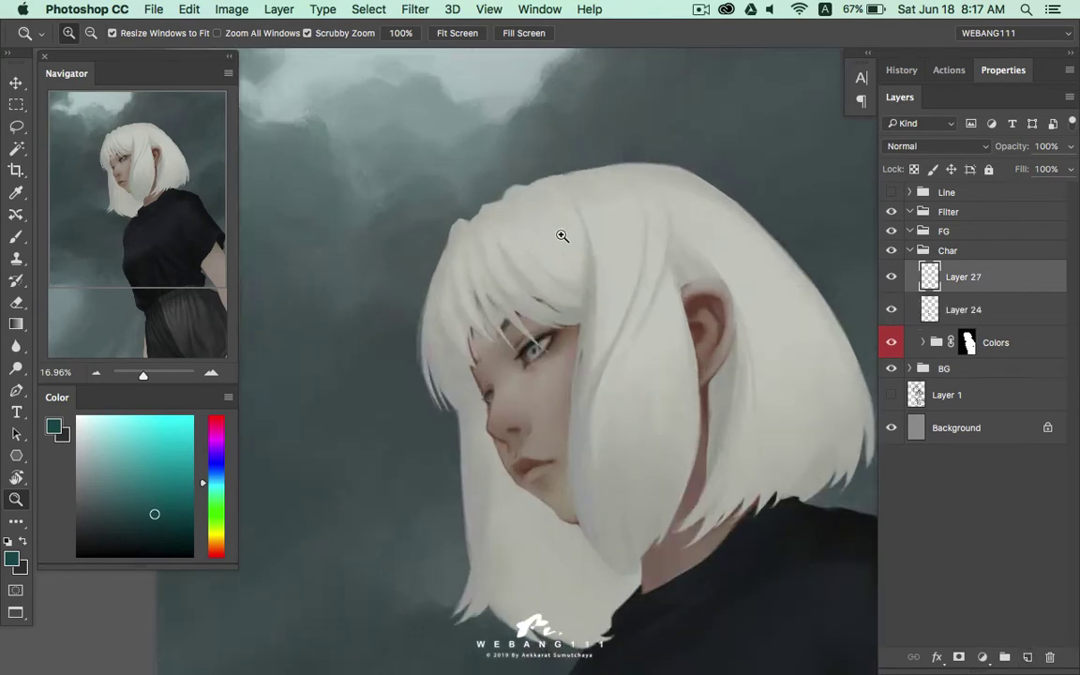
key(b)
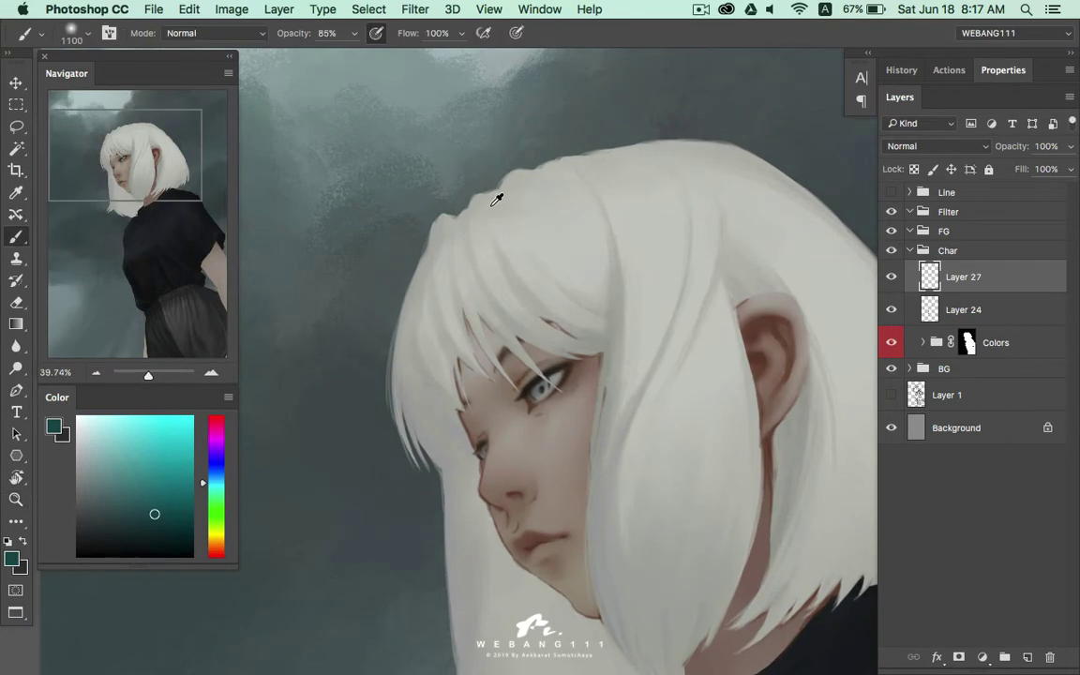
alt+click(447, 180)
click(214, 469)
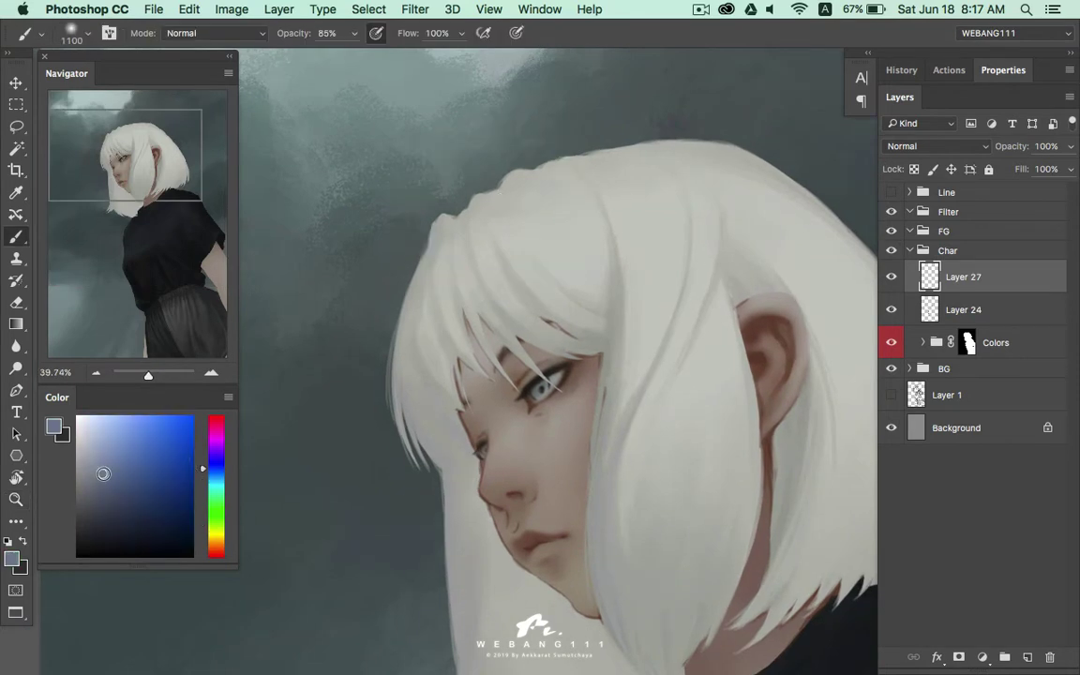
click(213, 473)
click(107, 480)
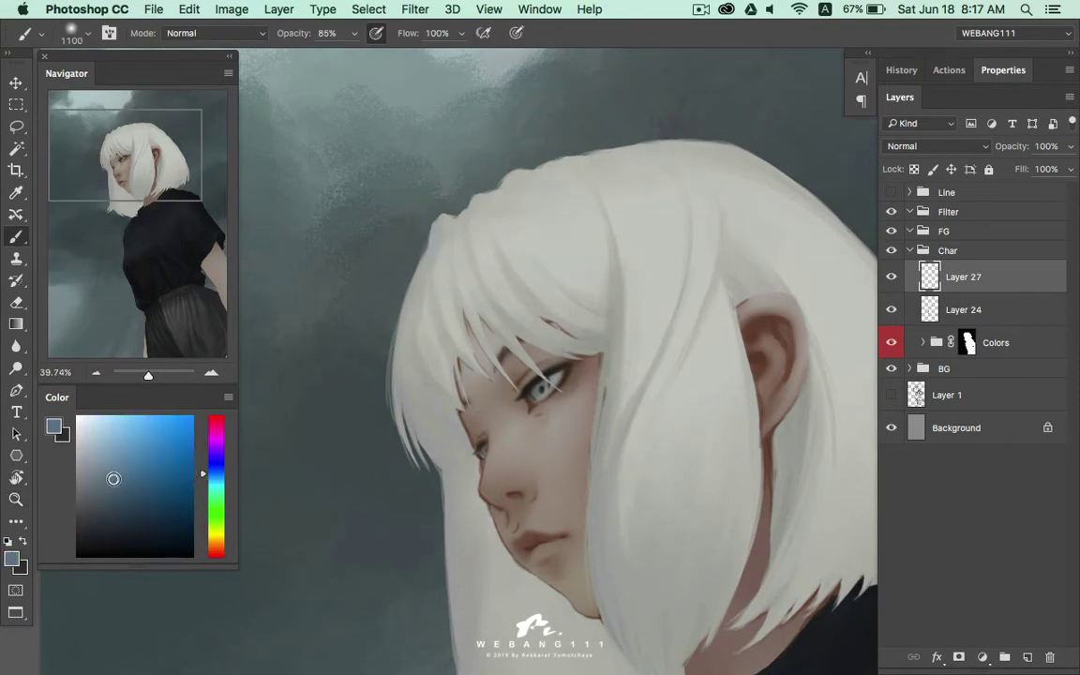
key(bracketleft)
key(bracketleft)
key(bracketleft)
key(bracketleft)
key(bracketleft)
key(bracketleft)
key(bracketleft)
Add a new Layer 28 above Curves 4 and delete the unused Layer 27
click(923, 343)
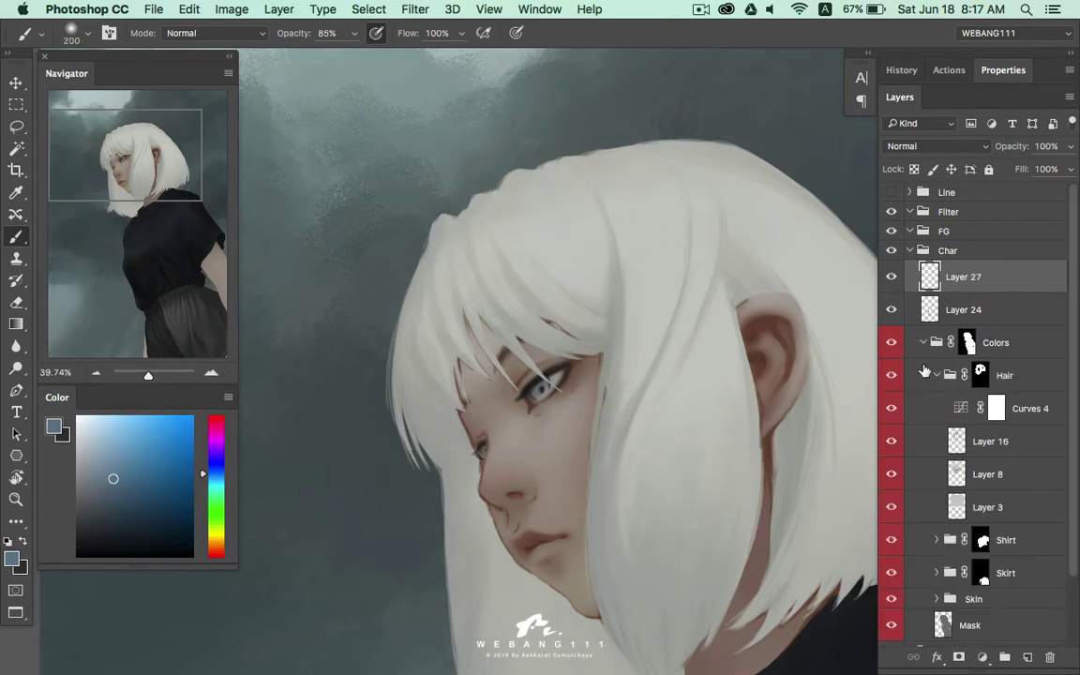
click(995, 408)
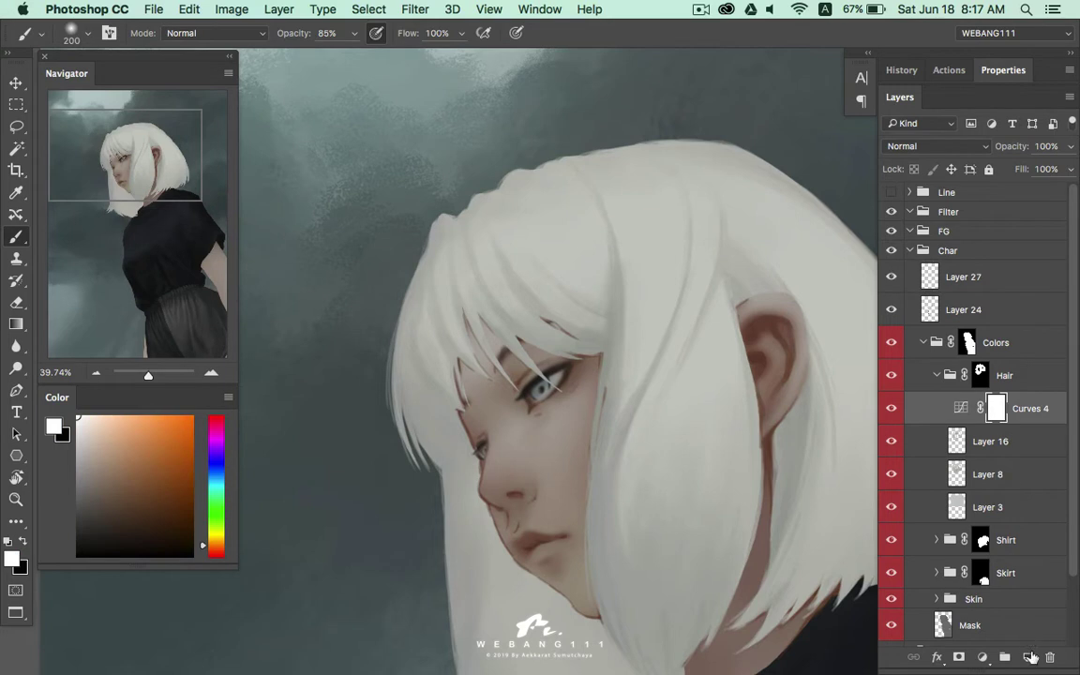
key(ctrl+alt+shift+n)
alt+click(869, 429)
drag(968, 281, 1050, 657)
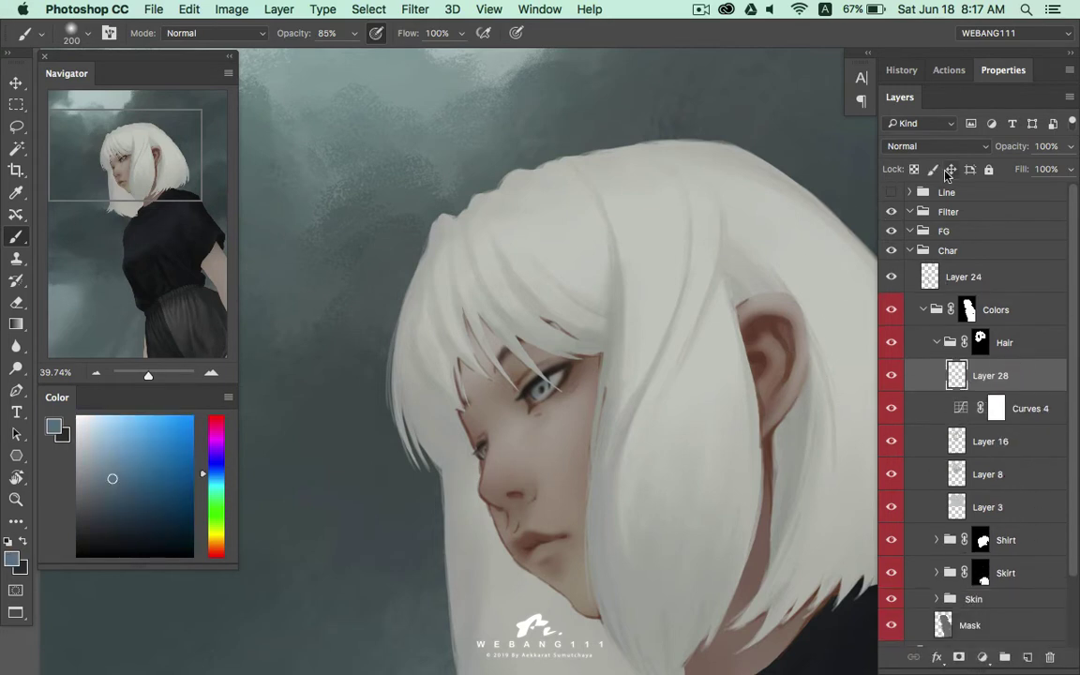
click(942, 146)
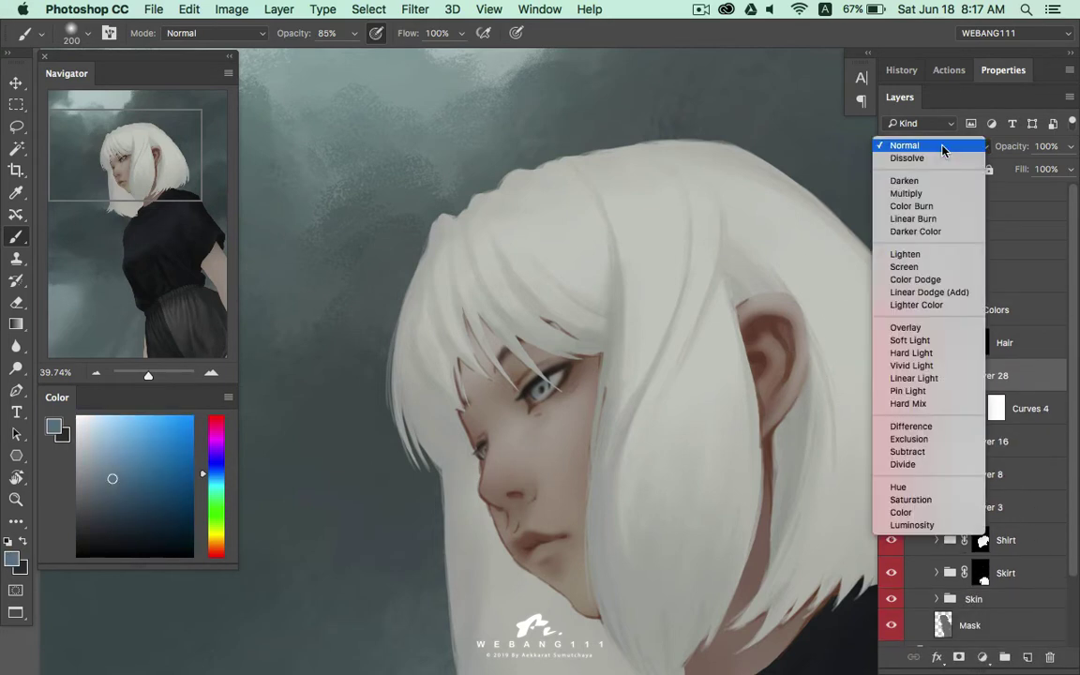
Set Layer 28 to Color blend mode and tint the hair's top and left edge cyan
click(920, 513)
click(206, 484)
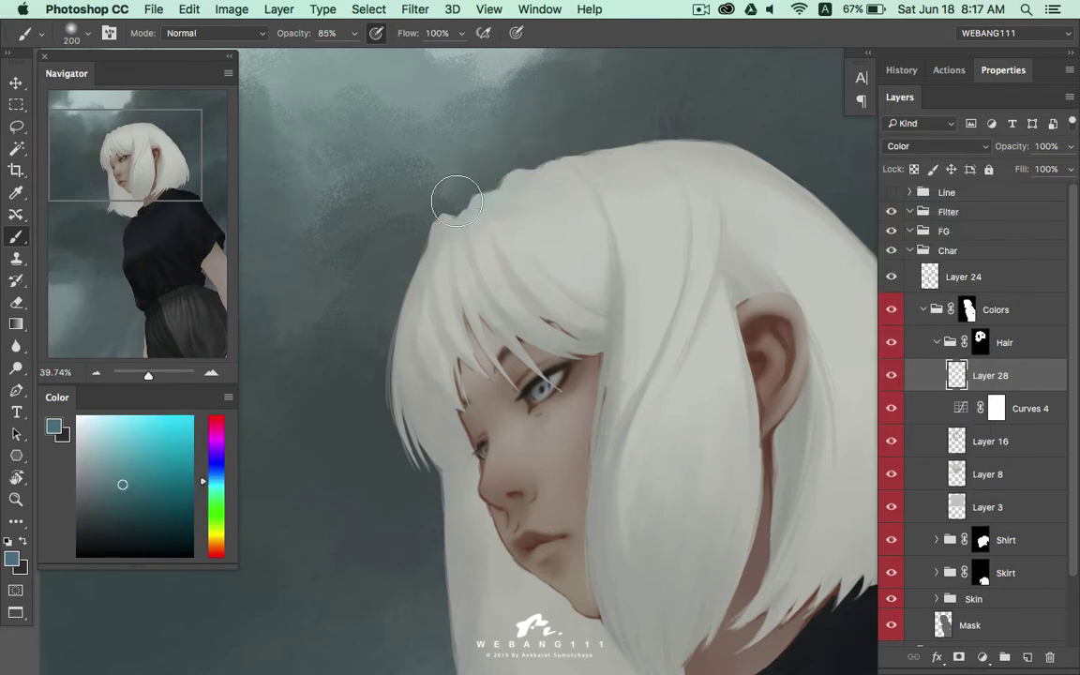
drag(496, 172, 530, 188)
key(bracketright)
key(bracketright)
mouse_move(400, 277)
mouse_down()
mouse_move(429, 290)
mouse_move(405, 337)
mouse_move(361, 368)
mouse_move(385, 345)
mouse_up()
mouse_move(710, 120)
mouse_down()
mouse_move(687, 109)
mouse_move(506, 187)
mouse_move(439, 251)
mouse_move(396, 431)
mouse_up()
drag(418, 299, 415, 386)
Reframe on the head and shoulders, enlarge the brush to 600 and shift hue toward yellow-green
drag(433, 427, 493, 261)
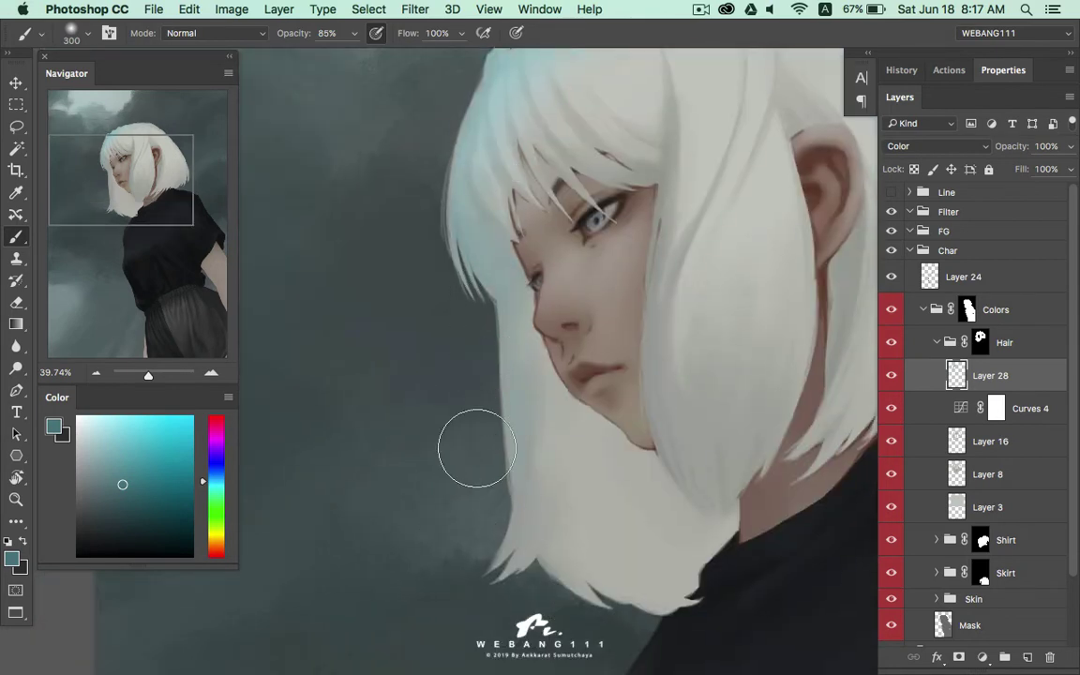
drag(510, 218, 499, 404)
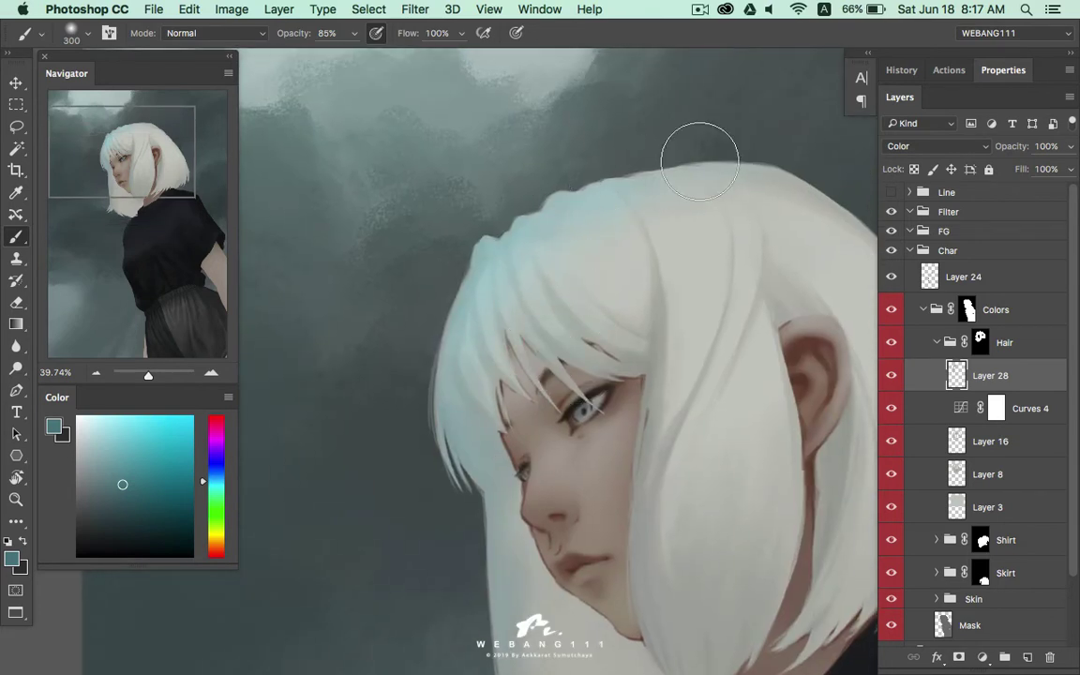
drag(699, 233, 611, 197)
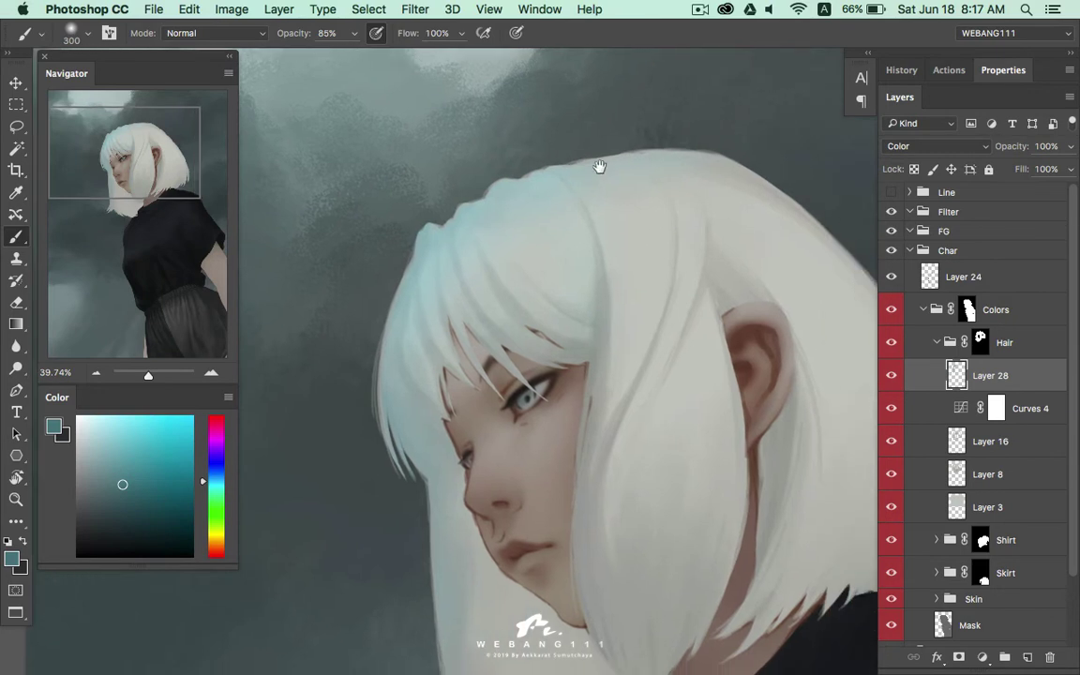
key(z)
mouse_move(655, 313)
mouse_down()
mouse_move(615, 338)
mouse_move(609, 303)
mouse_up()
key(b)
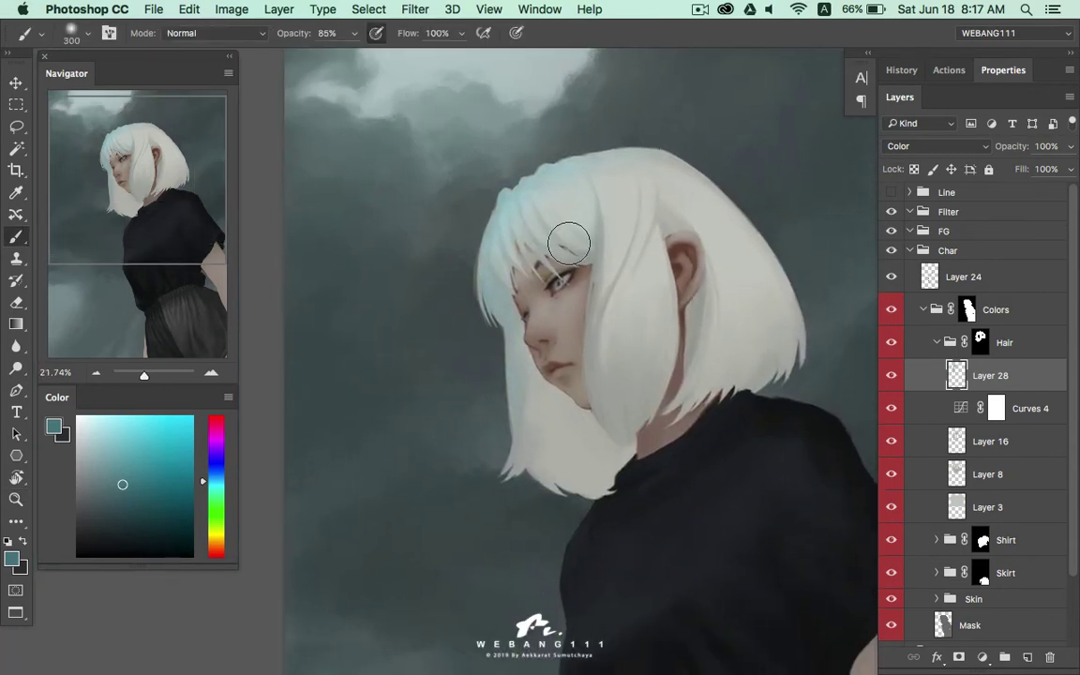
key(bracketright)
key(bracketright)
key(bracketright)
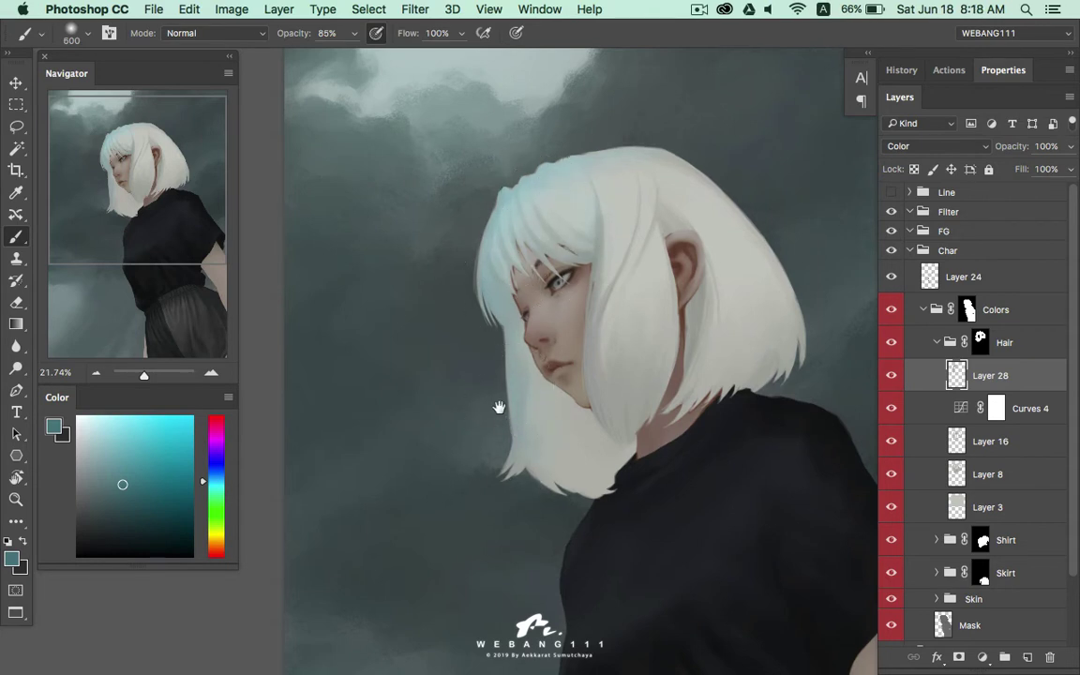
drag(502, 424, 476, 396)
drag(209, 511, 202, 537)
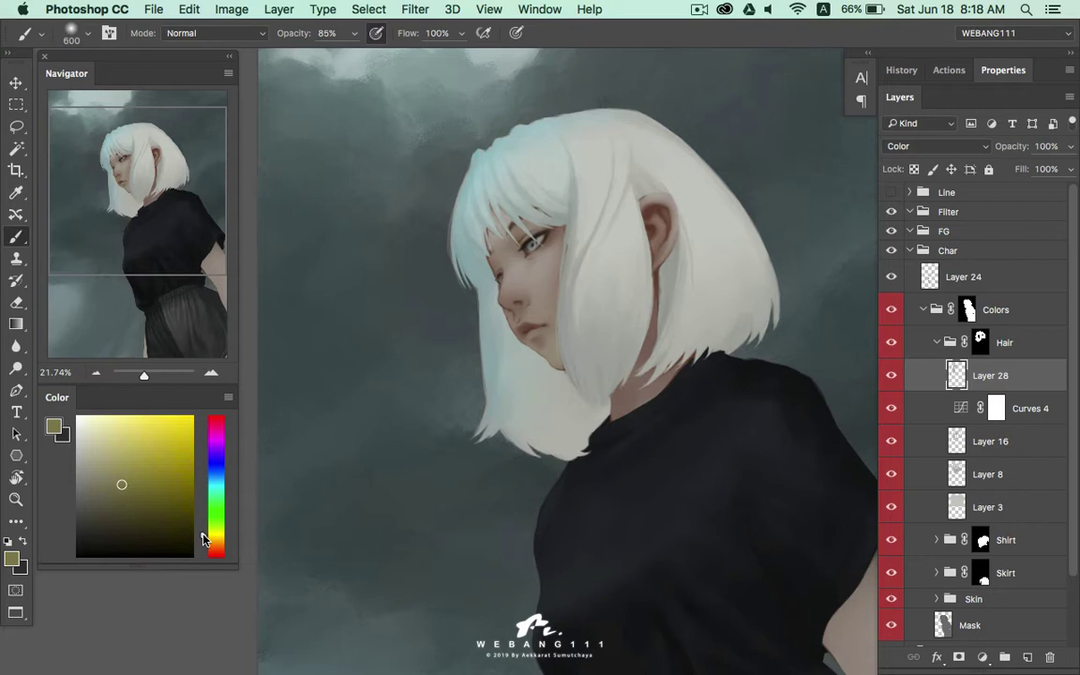
Paint light cyan over the shadow line under the ear, then undo the last stroke
click(97, 444)
drag(201, 534, 202, 538)
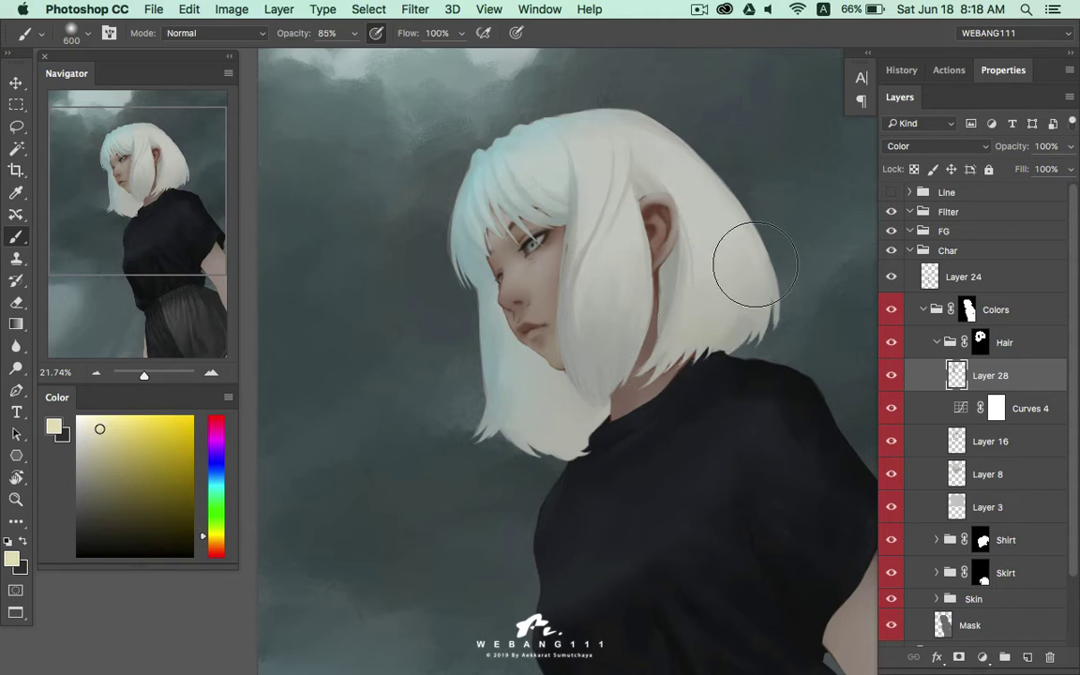
click(205, 480)
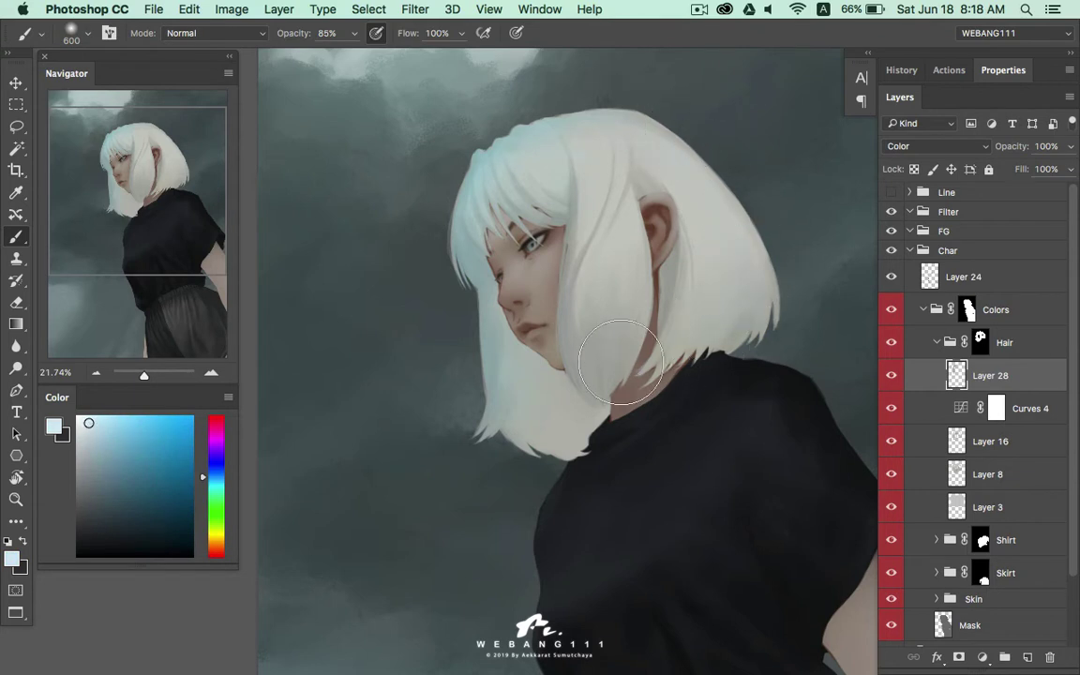
drag(666, 289, 609, 300)
click(92, 443)
click(206, 480)
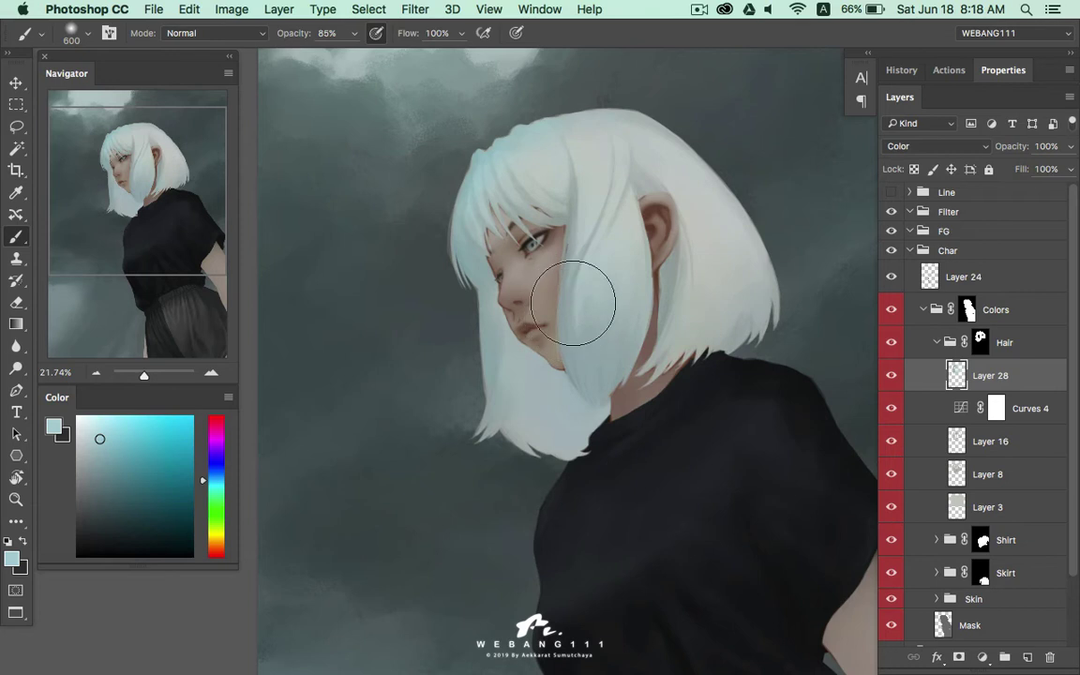
key(super+z)
key(super+z)
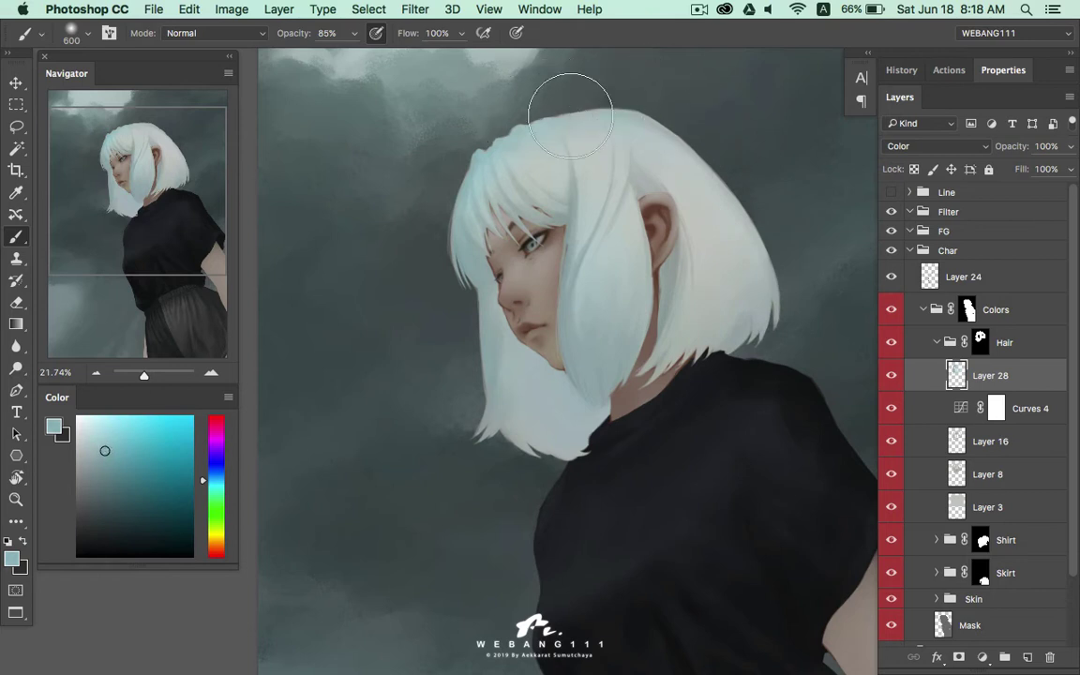
Smooth the hair's top-left edge with a new teal colour and zoom out to the whole painting
alt+click(510, 135)
drag(494, 157, 550, 169)
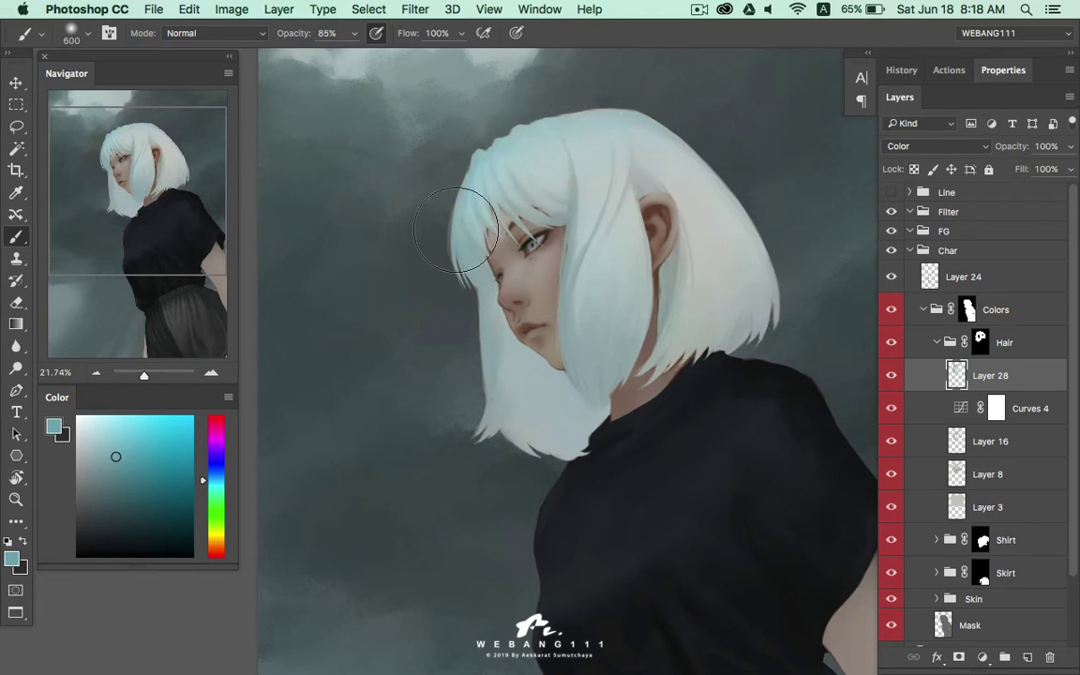
mouse_move(595, 294)
mouse_down()
mouse_move(552, 328)
mouse_move(536, 375)
mouse_up()
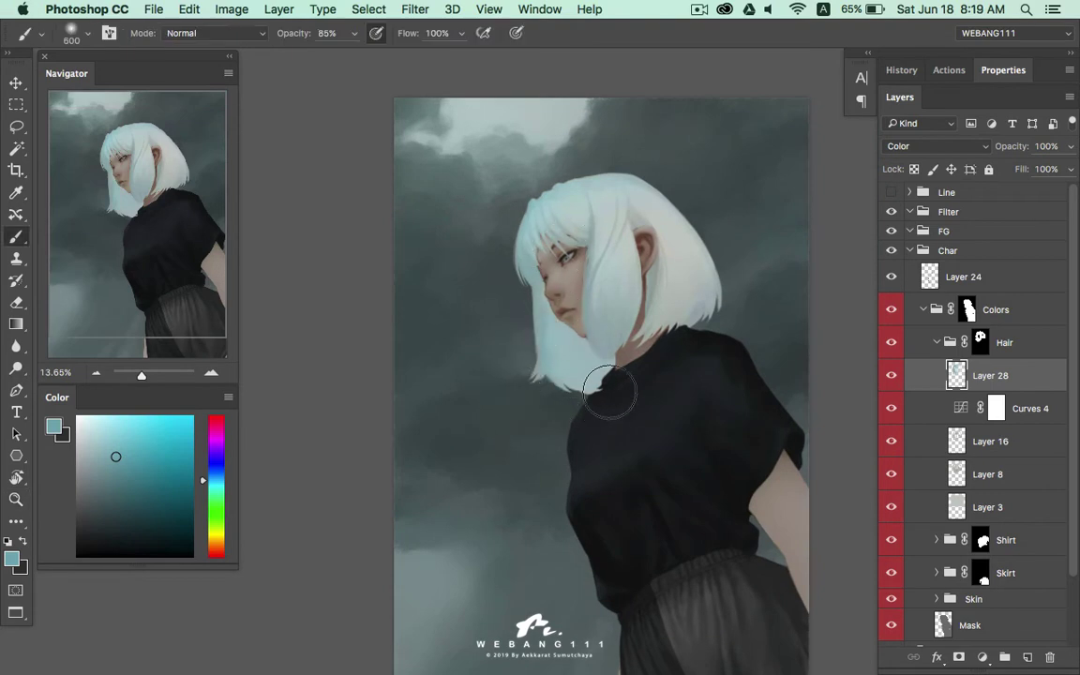
alt+click(684, 235)
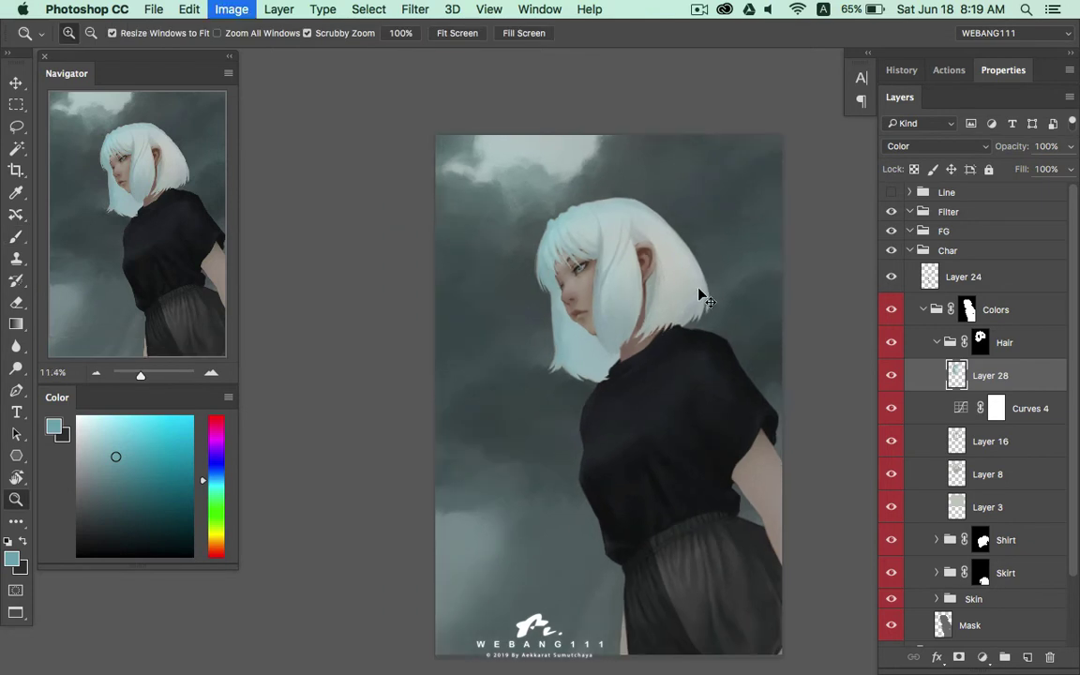
Adjust Layer 28 with Hue/Saturation to Hue -10, Saturation +33, Lightness +16
key(ctrl+u)
drag(803, 187, 294, 242)
mouse_move(240, 446)
mouse_down()
mouse_move(174, 443)
mouse_move(277, 440)
mouse_move(258, 440)
mouse_up()
mouse_move(242, 355)
mouse_down()
mouse_move(260, 357)
mouse_move(224, 366)
mouse_up()
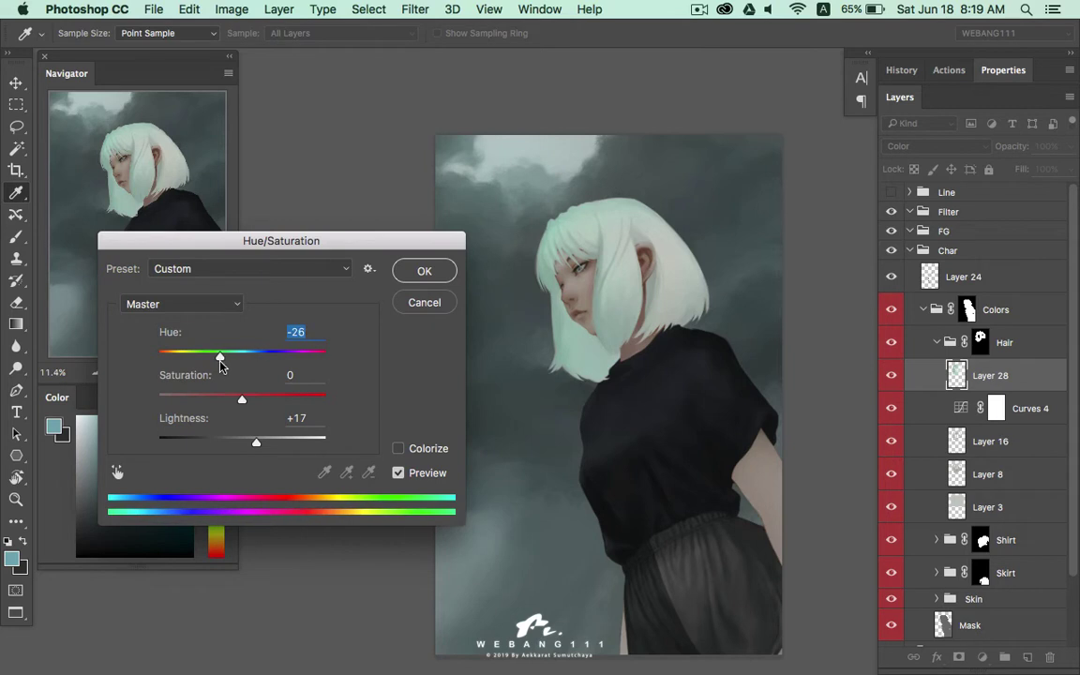
drag(221, 365, 212, 365)
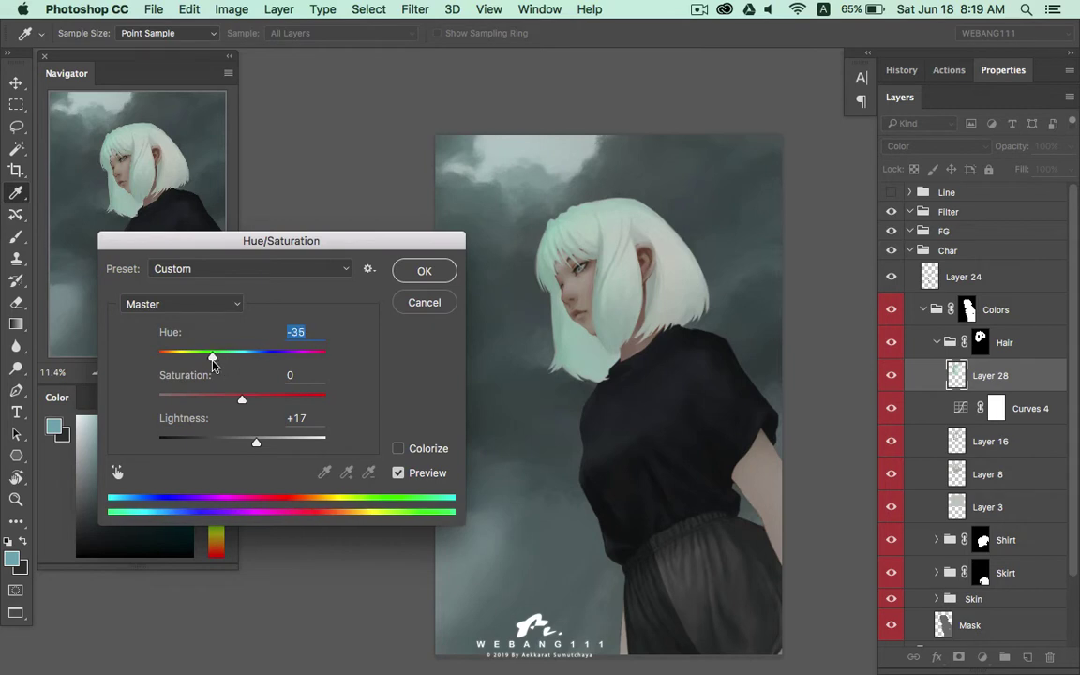
drag(242, 403, 310, 399)
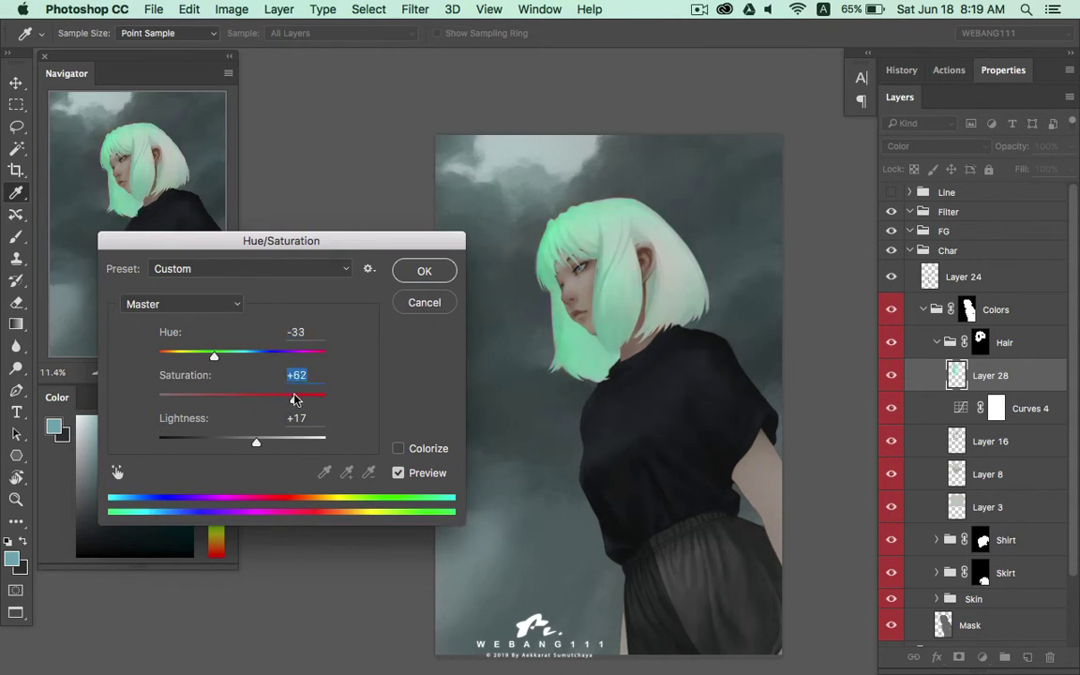
mouse_move(222, 365)
mouse_down()
mouse_move(267, 354)
mouse_move(199, 363)
mouse_up()
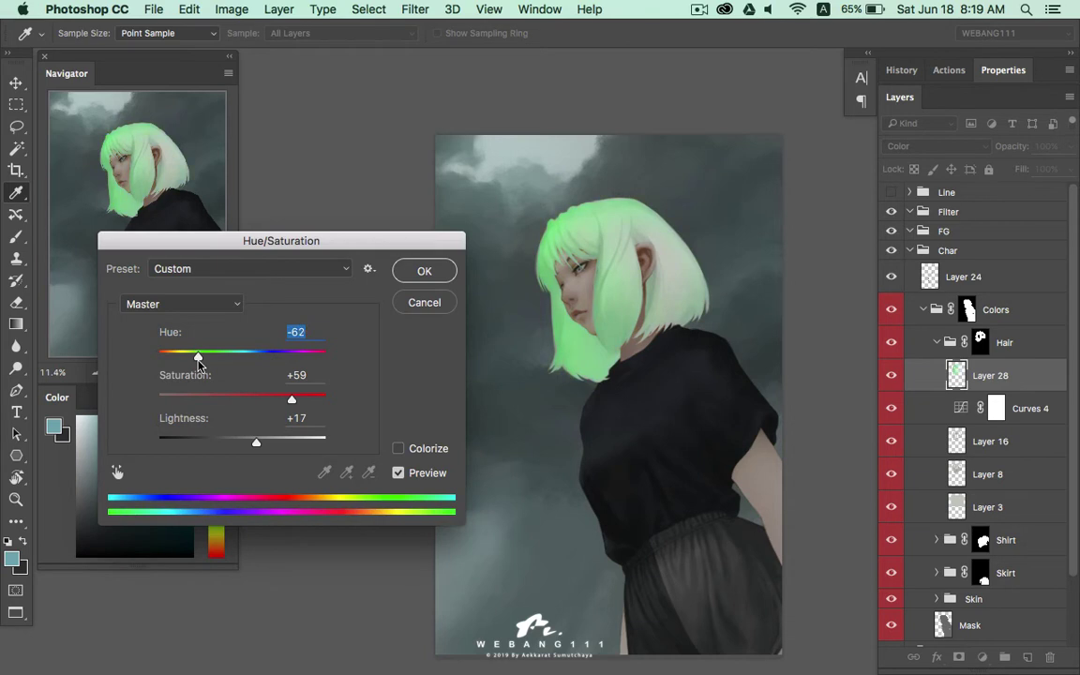
drag(330, 245, 368, 369)
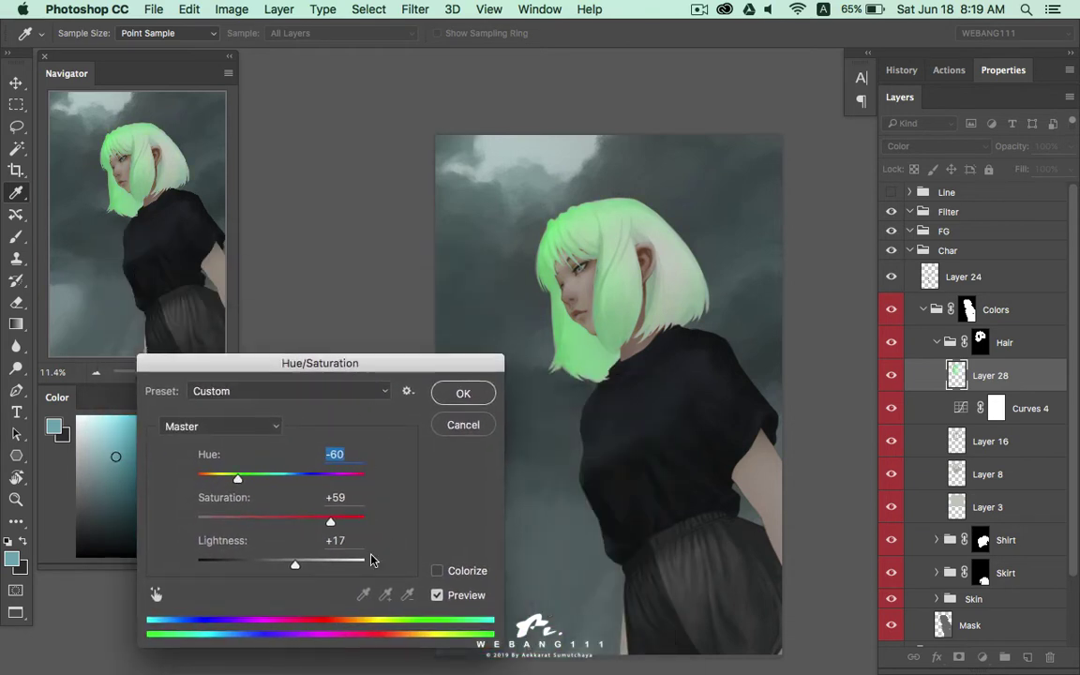
drag(306, 528, 311, 528)
mouse_move(234, 478)
mouse_down()
mouse_move(272, 476)
mouse_move(196, 482)
mouse_move(262, 479)
mouse_up()
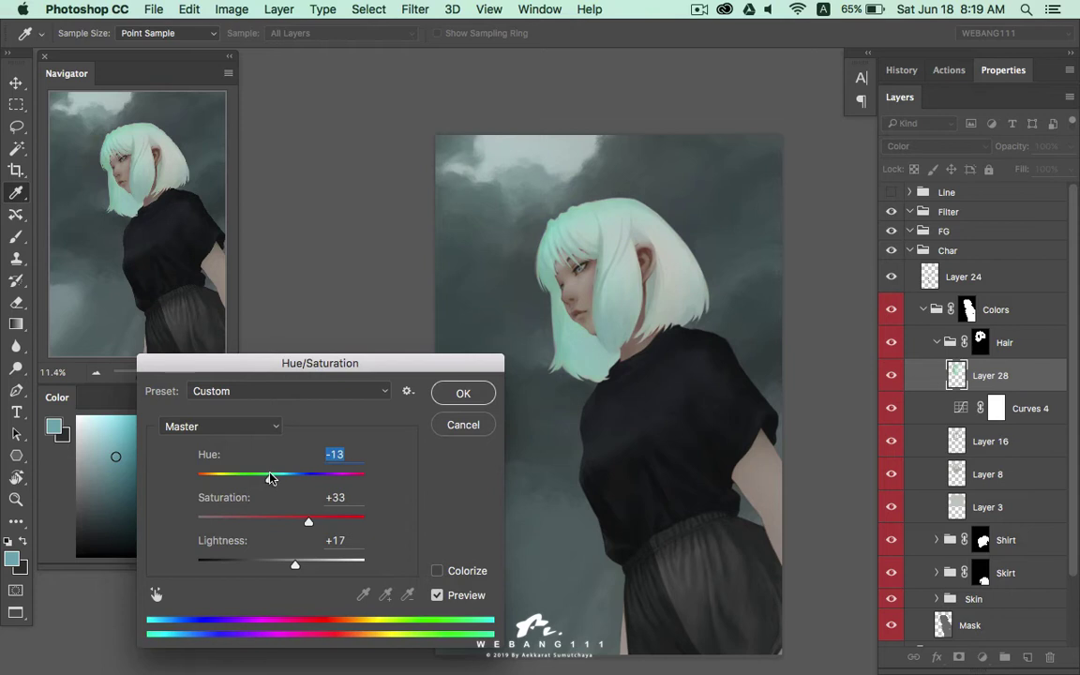
drag(271, 478, 269, 478)
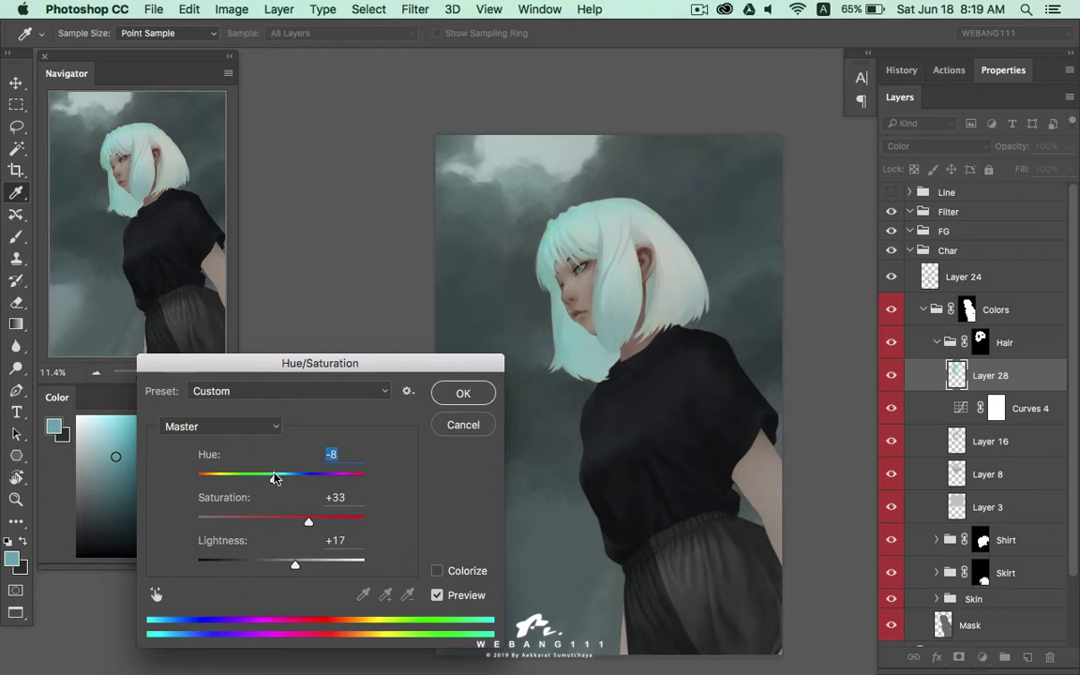
Commit the Hue/Saturation change, then sample a light hair colour on Layer 24 with a 250 px brush
click(480, 393)
key(z)
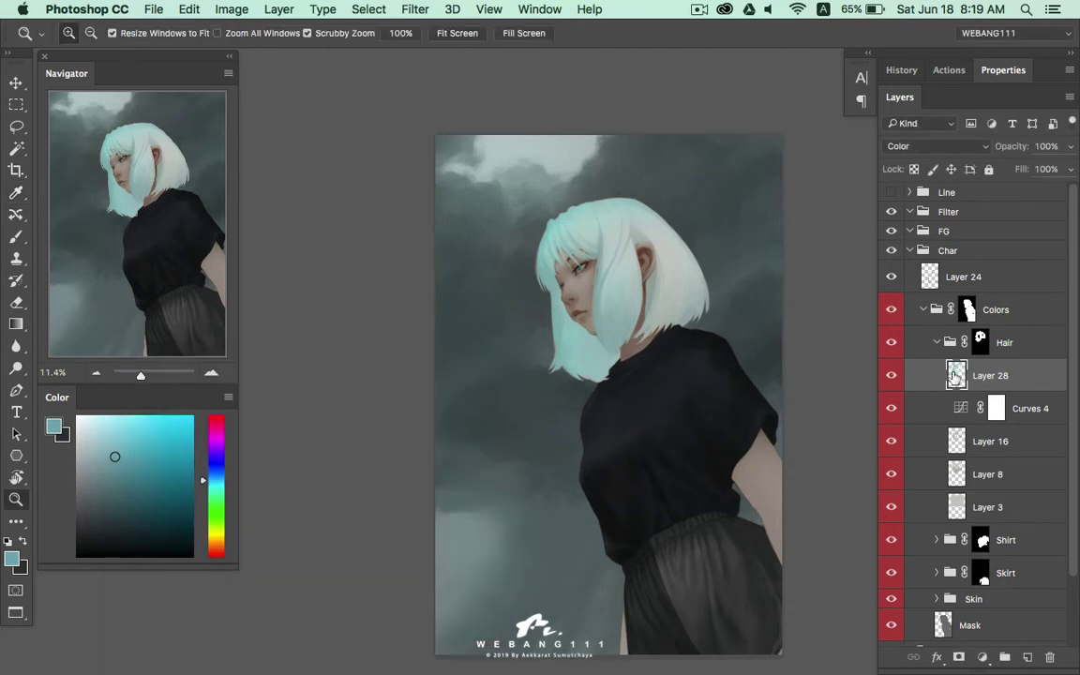
mouse_move(670, 337)
mouse_down()
mouse_move(705, 308)
mouse_move(685, 364)
mouse_move(655, 368)
mouse_up()
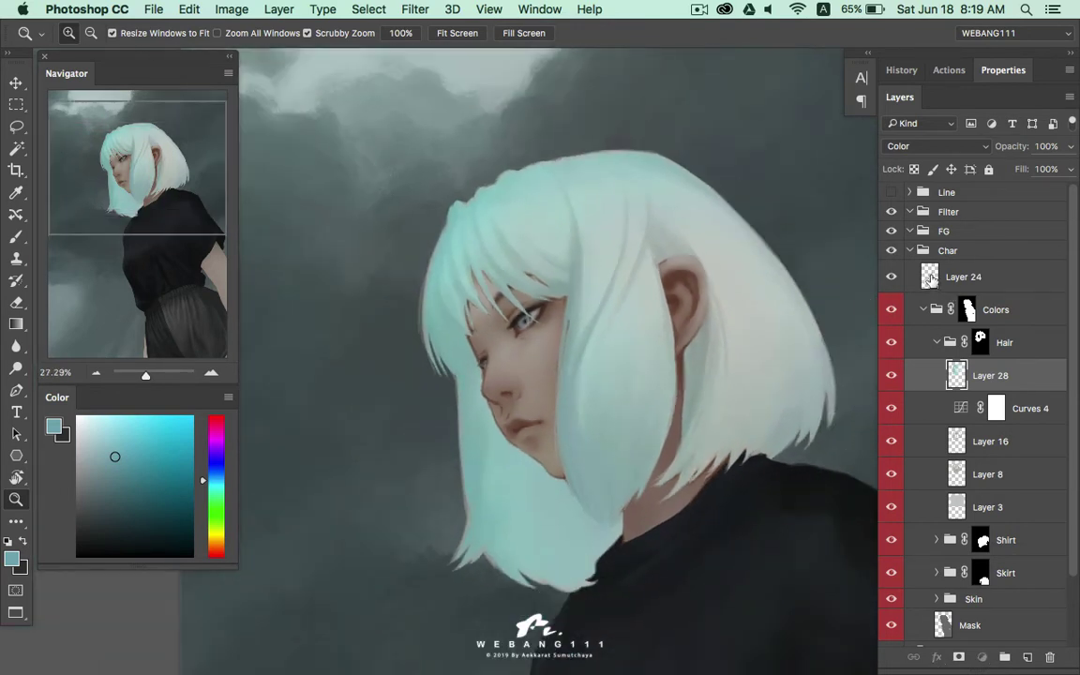
click(930, 278)
key(i)
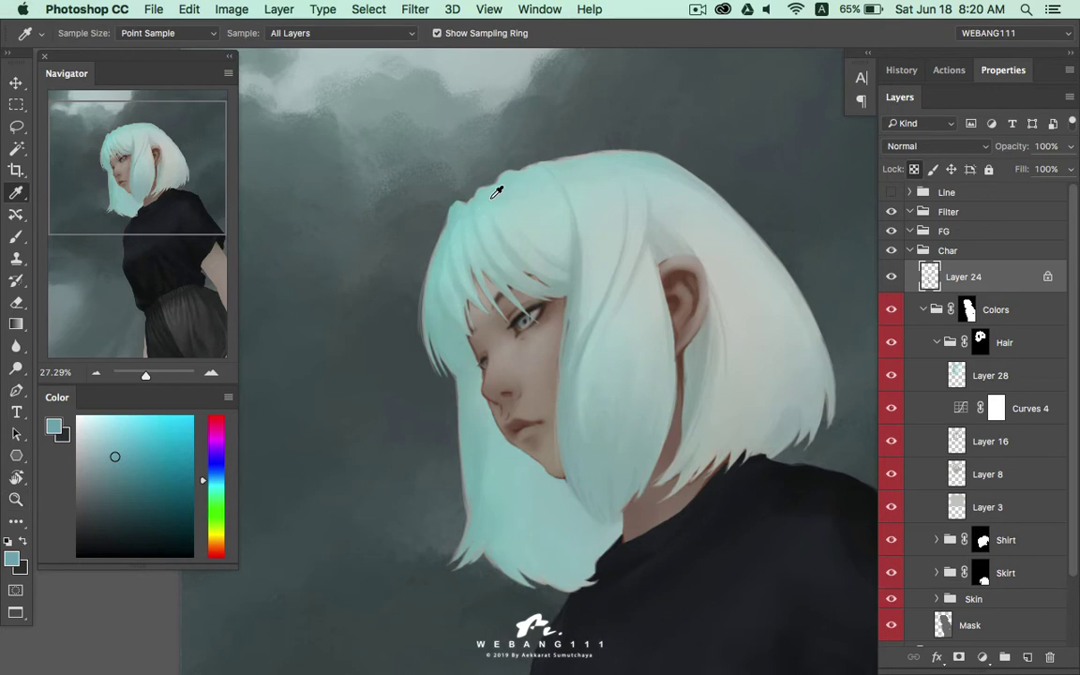
click(518, 177)
key(b)
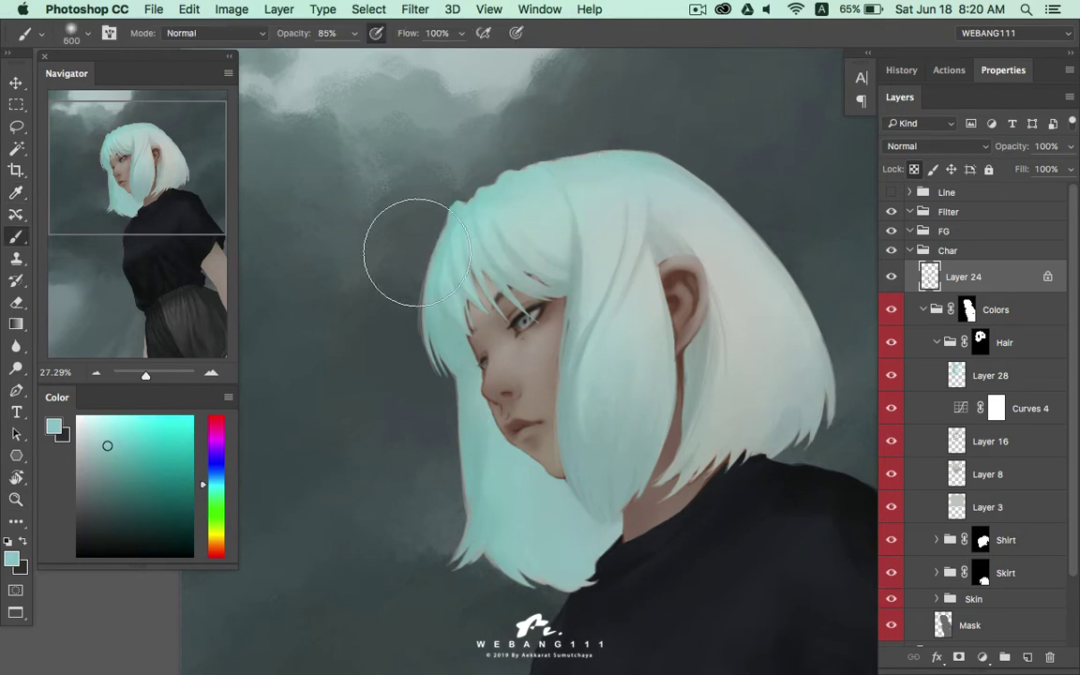
key(bracketleft)
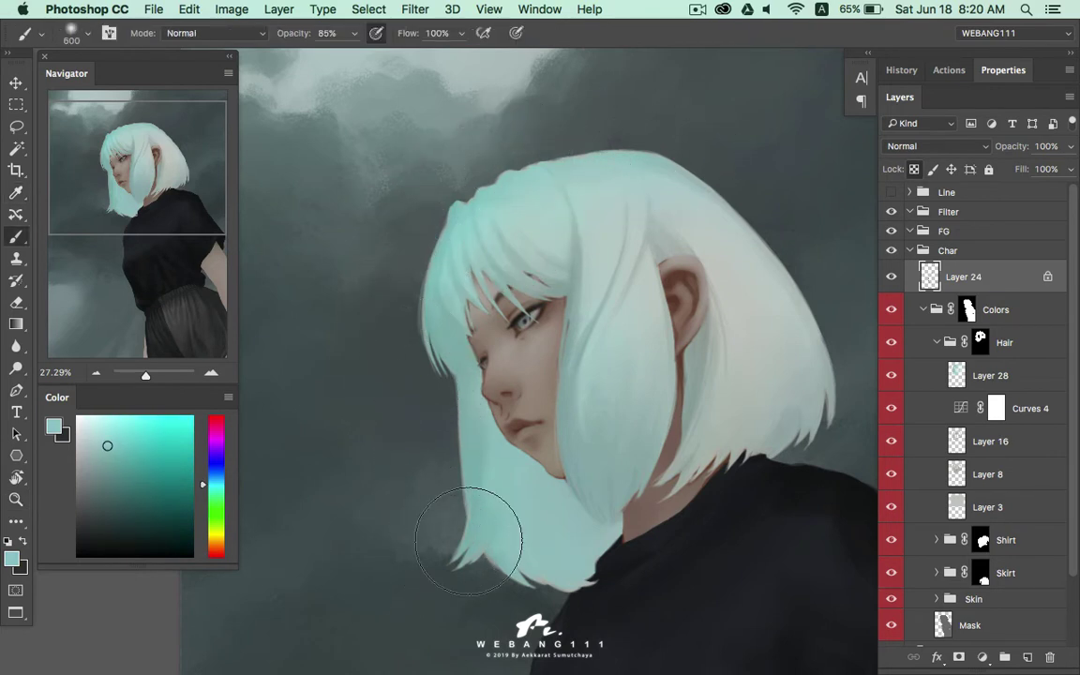
key(bracketleft)
key(bracketleft)
key(bracketleft)
Unlock transparency on Layer 24 and zoom out to fit the whole figure
key(z)
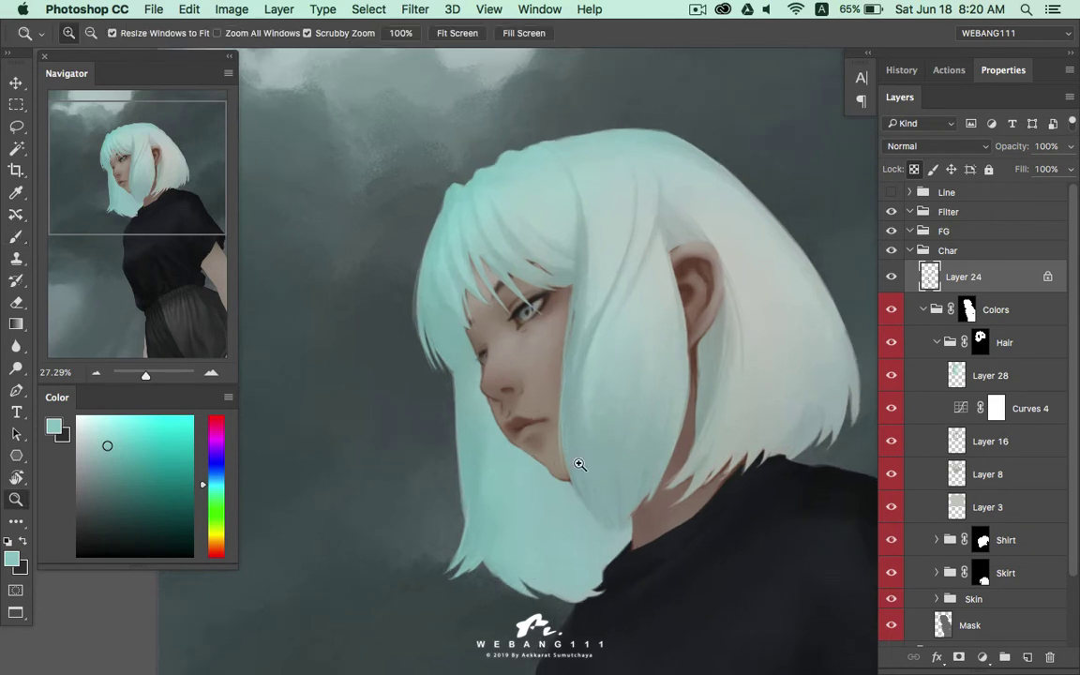
drag(646, 458, 513, 507)
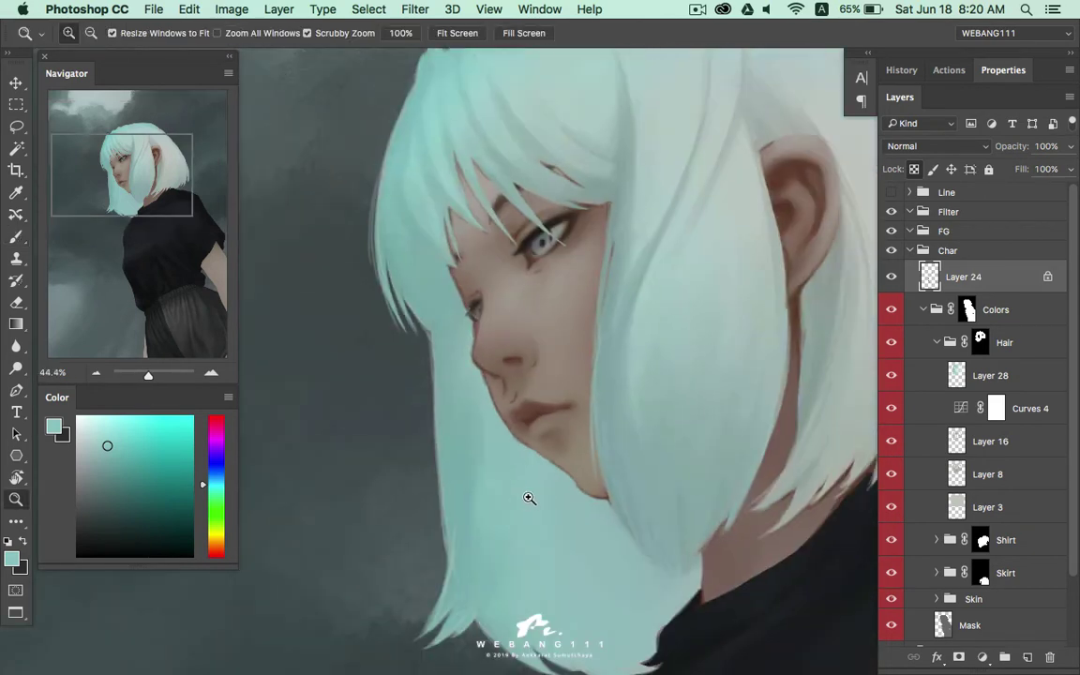
drag(549, 487, 511, 494)
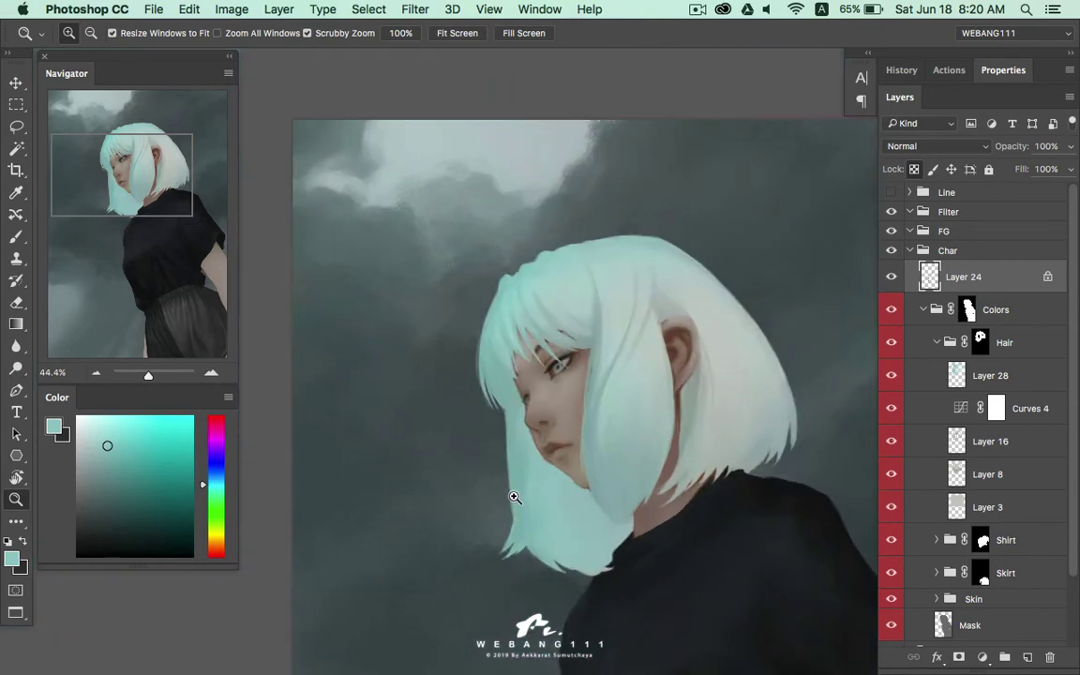
mouse_move(528, 451)
mouse_down()
mouse_move(595, 441)
mouse_move(571, 412)
mouse_up()
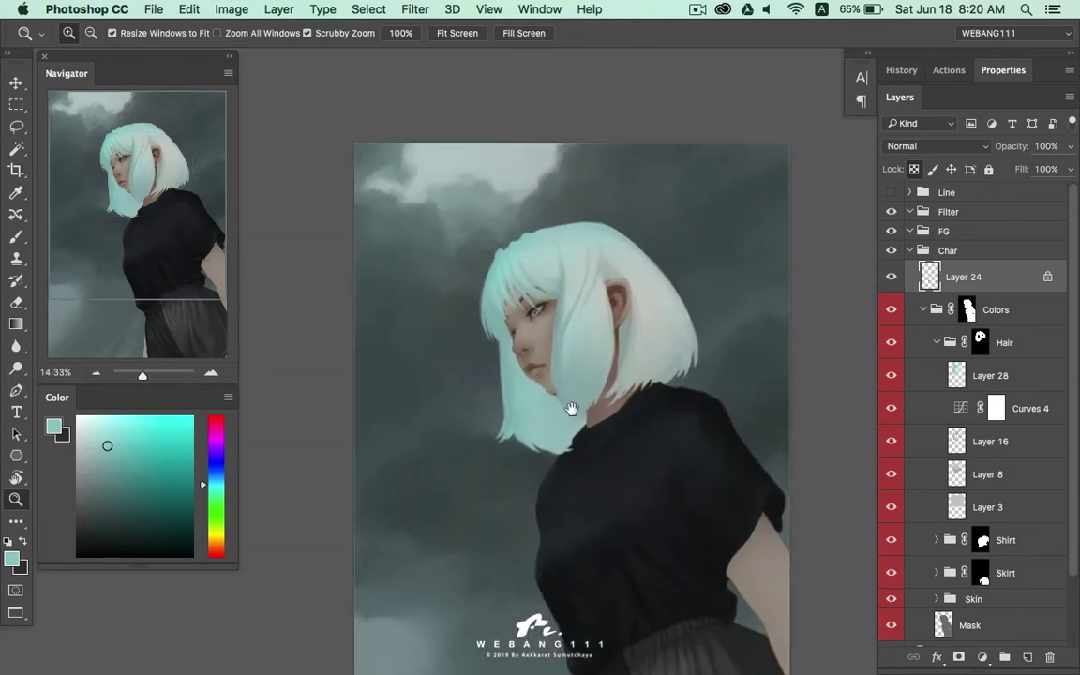
click(913, 170)
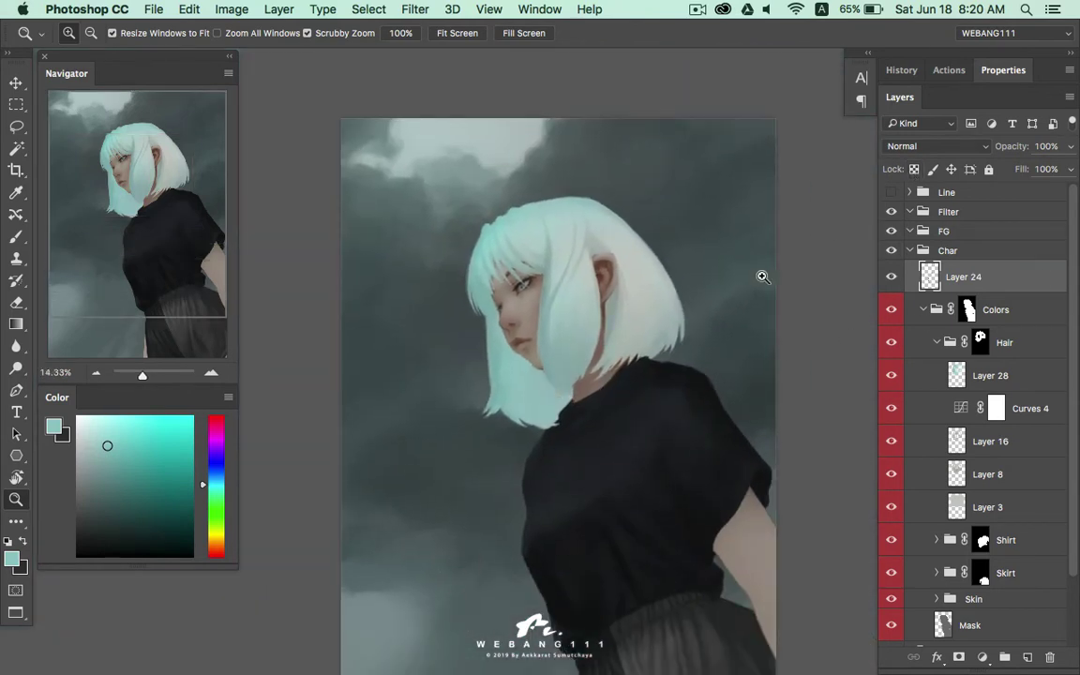
drag(628, 419, 562, 366)
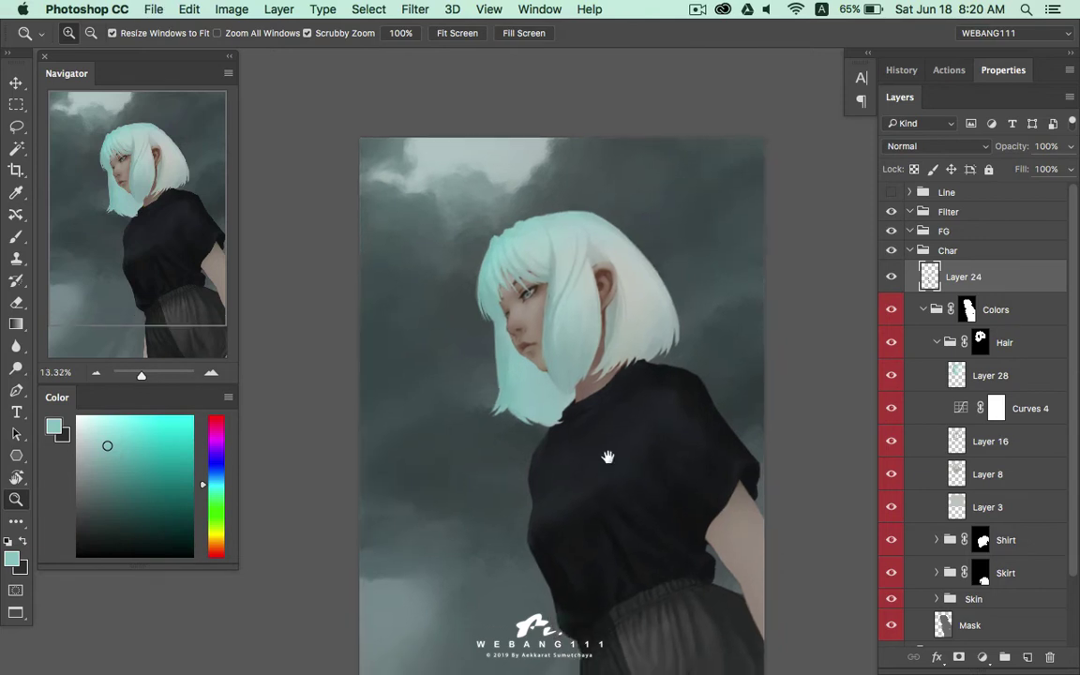
Load the character silhouette as a selection and create a group with two layers, masking Layer 30
click(924, 310)
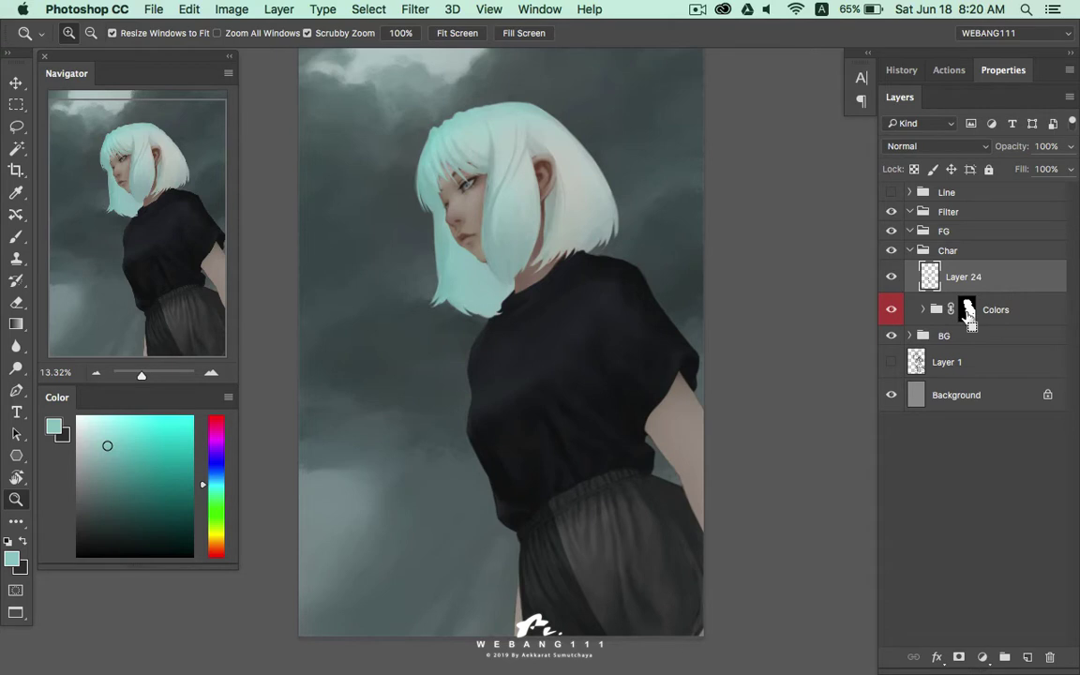
super+click(967, 309)
click(924, 309)
click(924, 309)
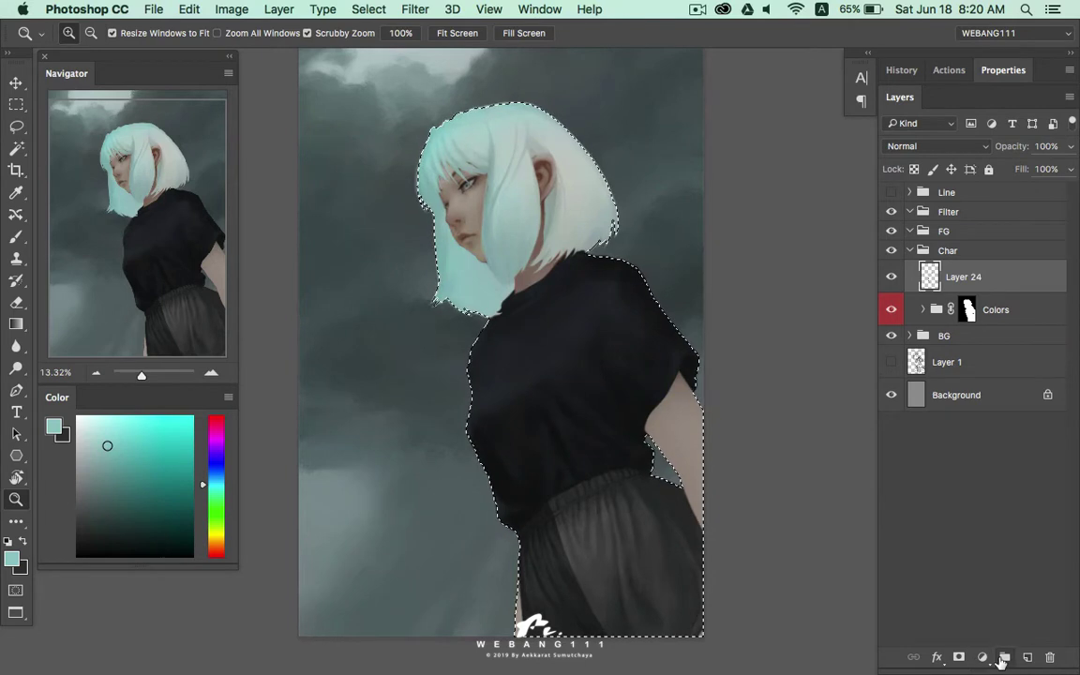
click(1004, 657)
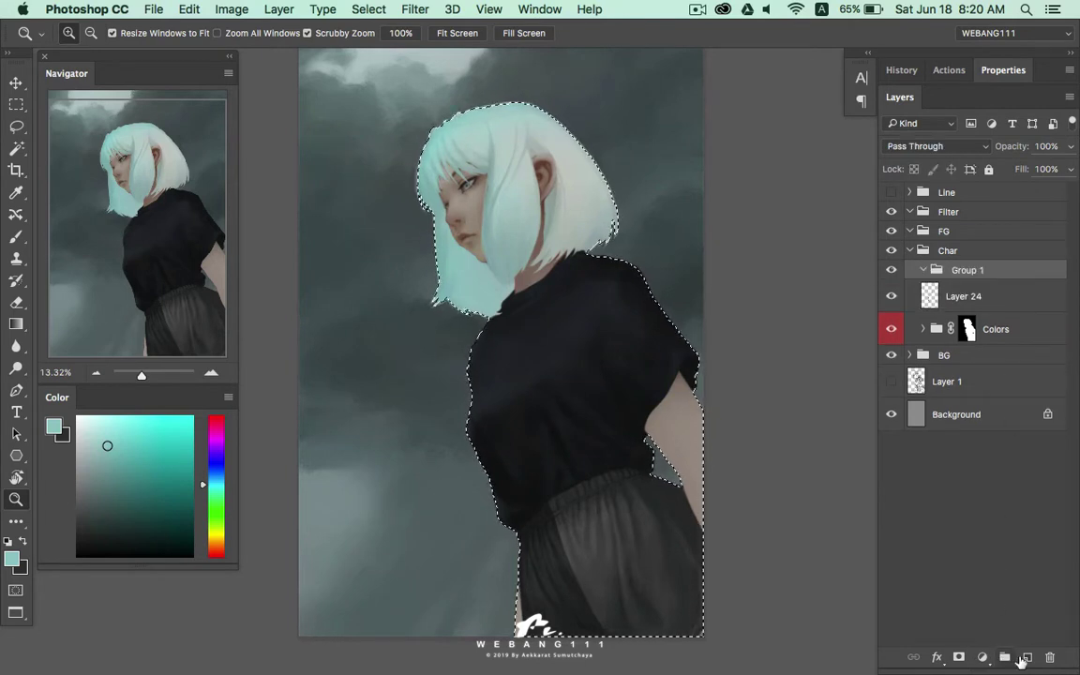
click(1027, 657)
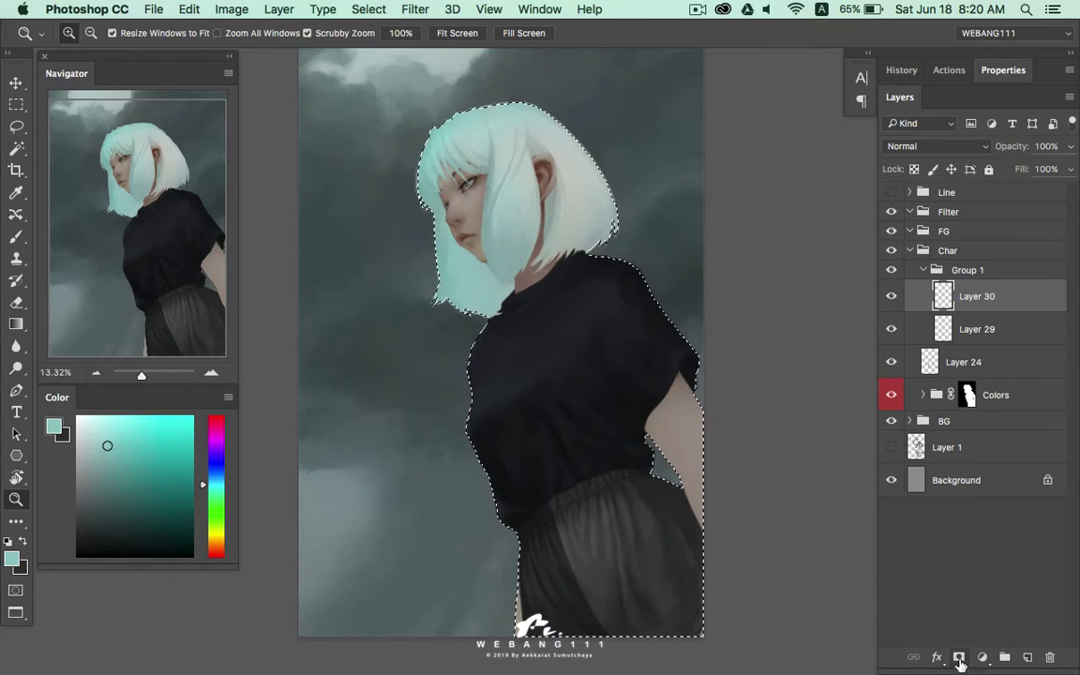
click(958, 657)
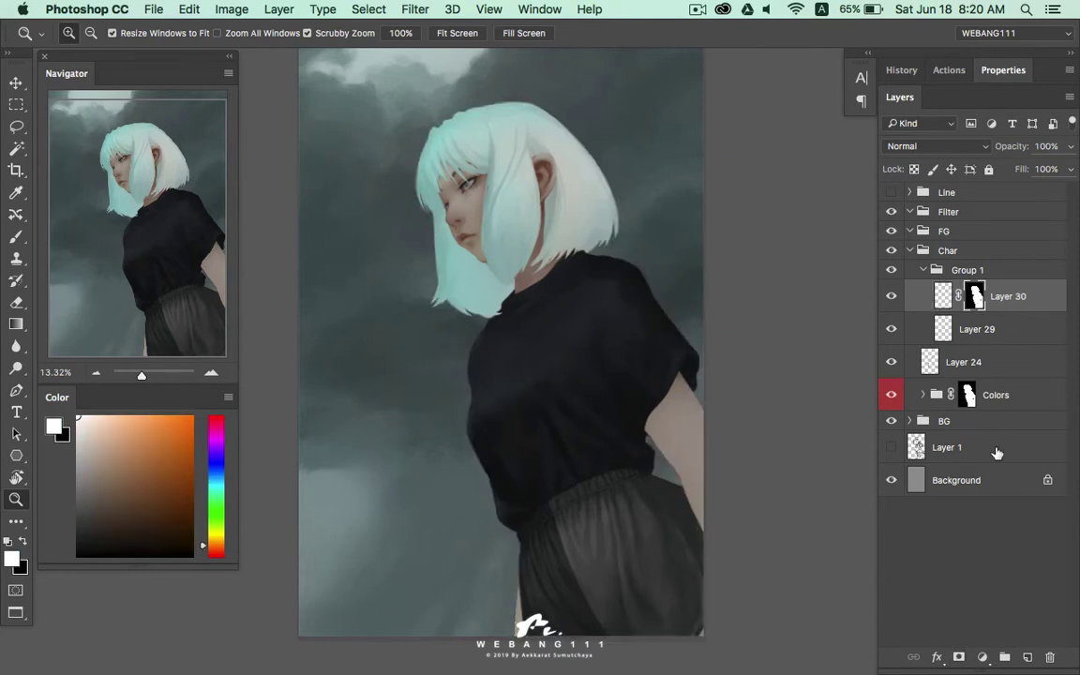
Fill Layer 29 black in Color Dodge, clip Layer 30 onto it, and rename the group Light
click(1000, 330)
drag(104, 520, 41, 561)
key(alt+BackSpace)
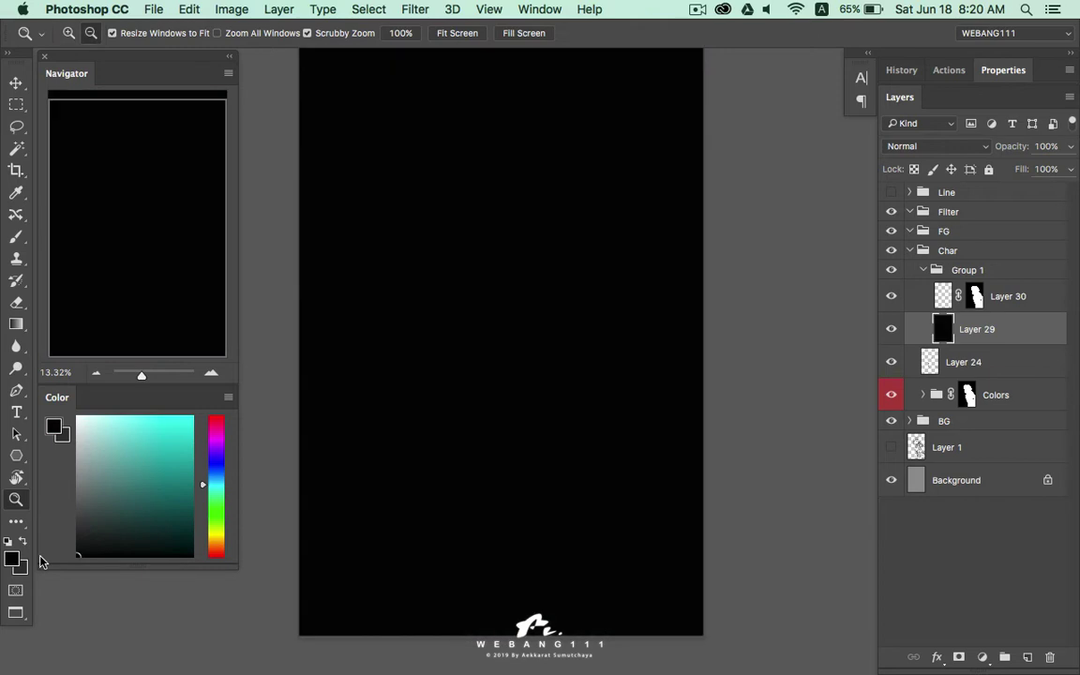
click(932, 150)
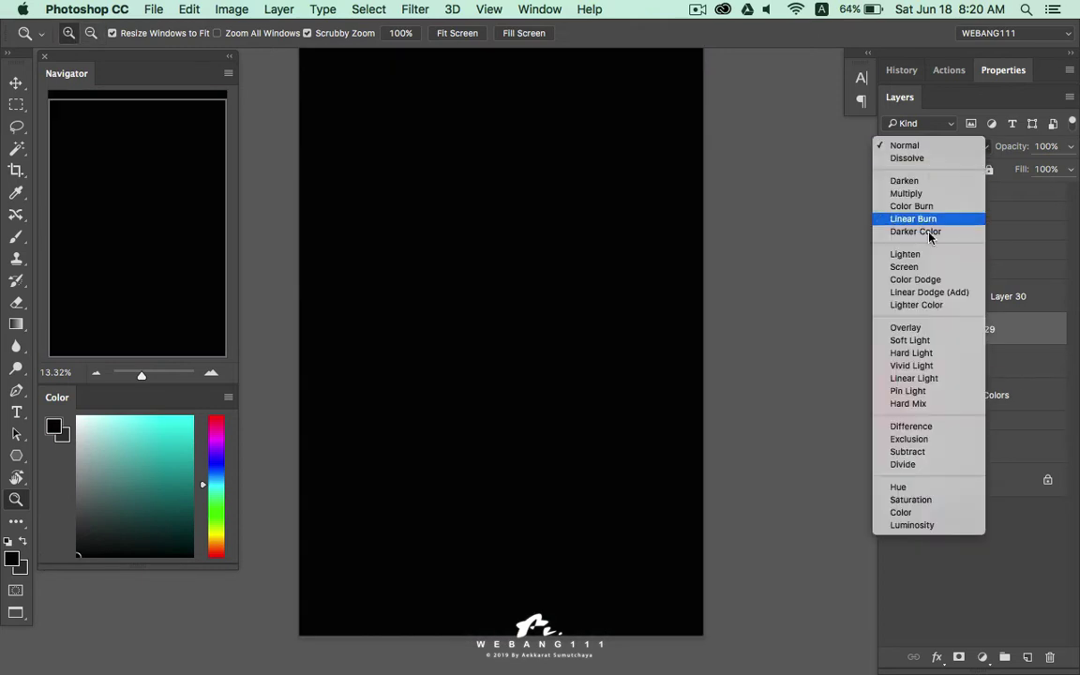
click(918, 281)
right_click(1022, 298)
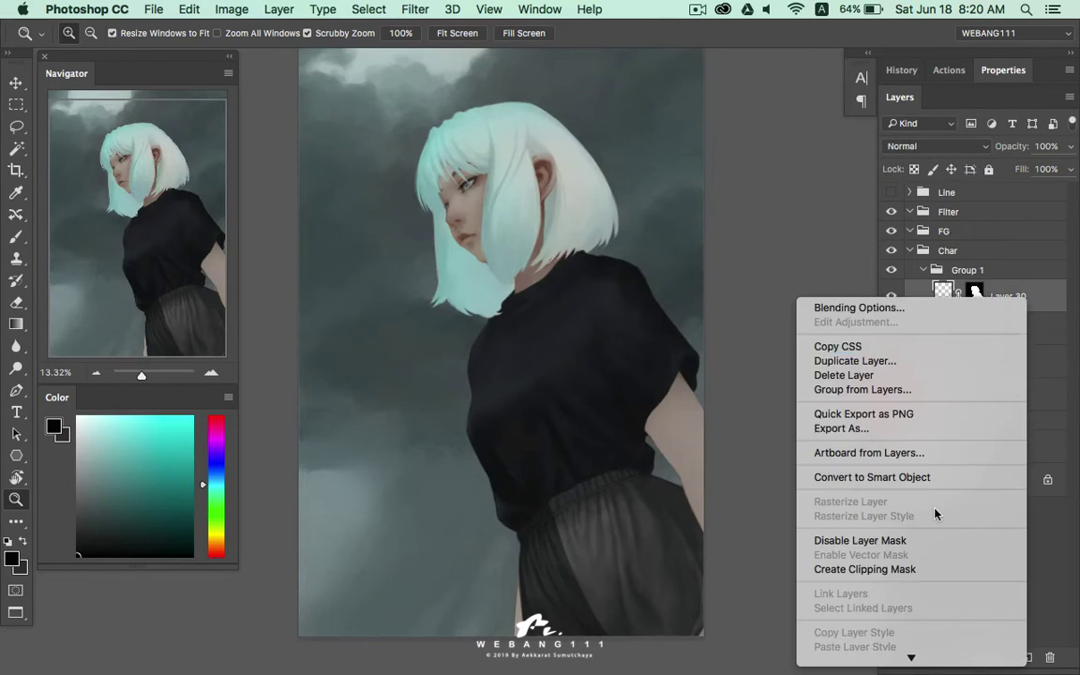
click(900, 568)
double_click(967, 270)
text(Light)
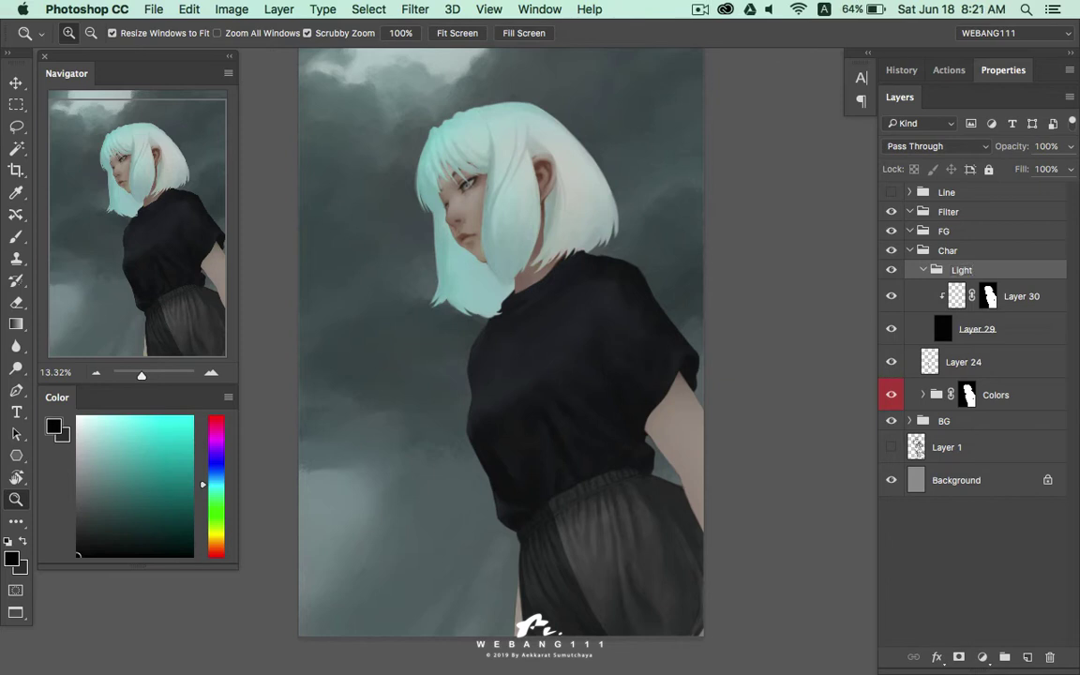
key(Tab)
With white and a textured brush preset, paint a highlight along the shirt's shoulder
click(78, 417)
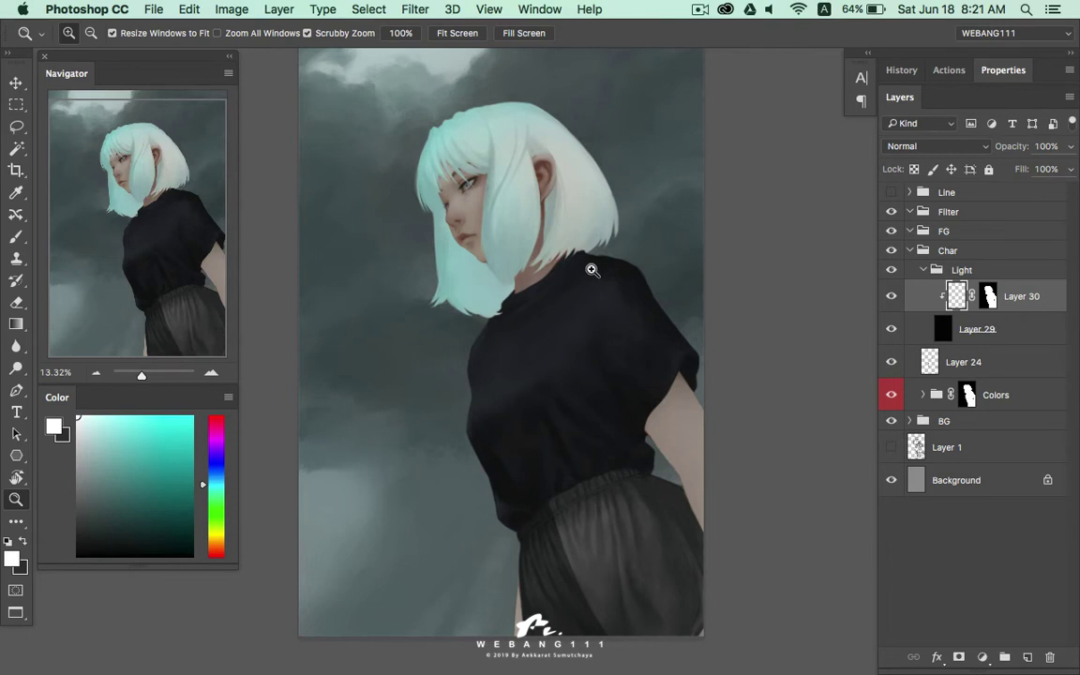
drag(590, 270, 601, 329)
key(b)
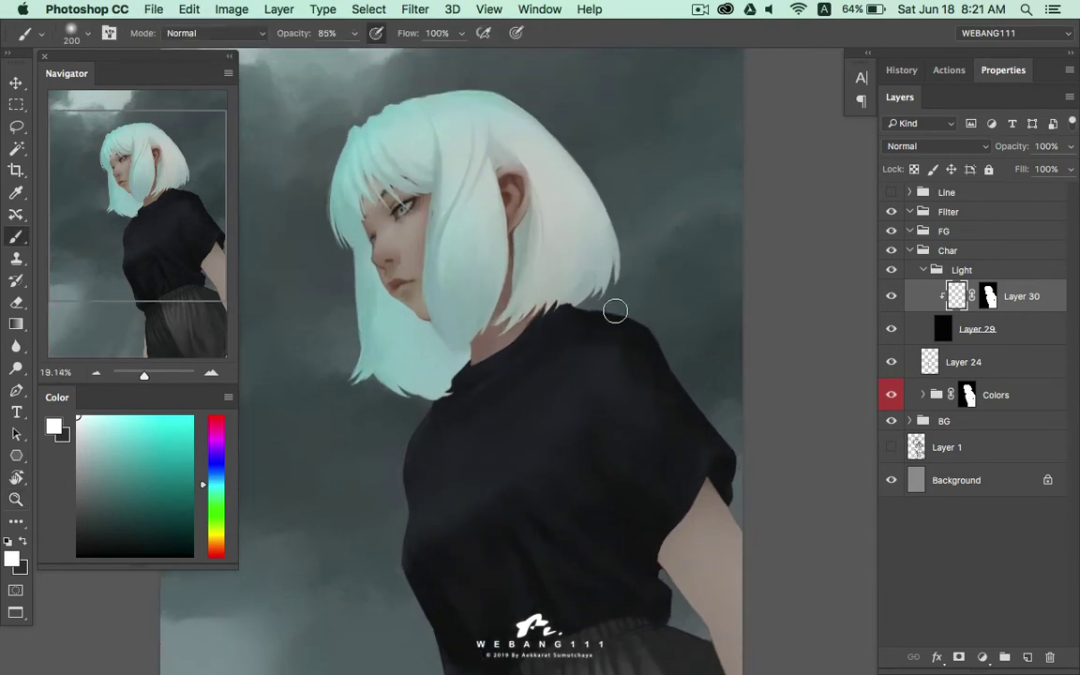
right_click(628, 305)
click(681, 506)
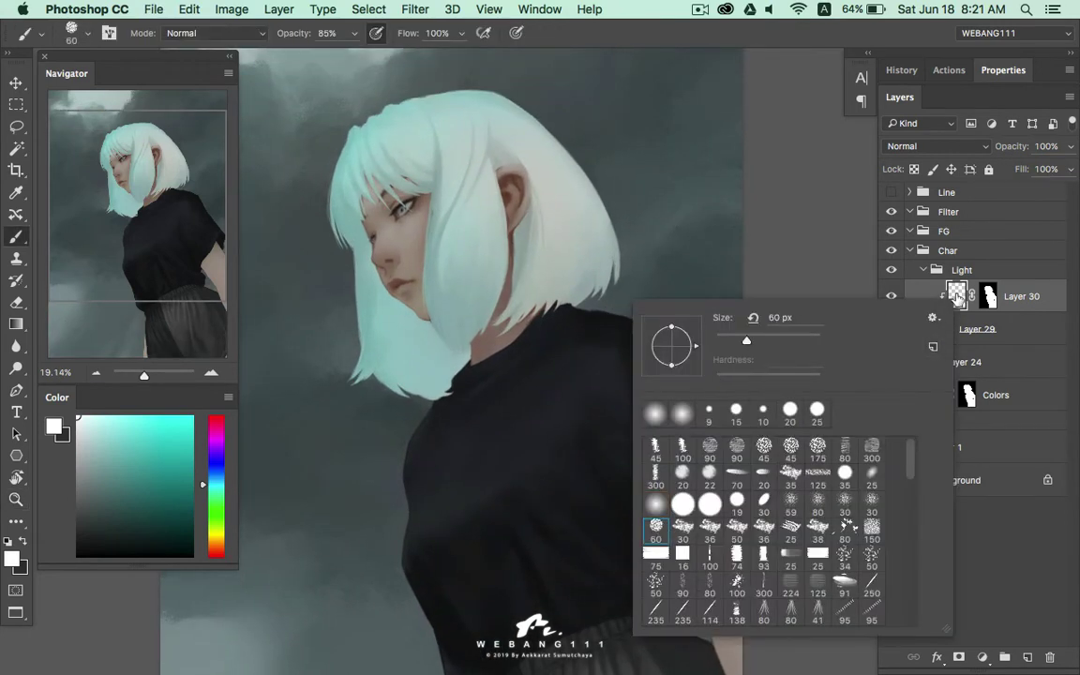
click(821, 279)
key(bracketright)
key(bracketright)
key(bracketright)
click(567, 318)
drag(609, 302, 564, 317)
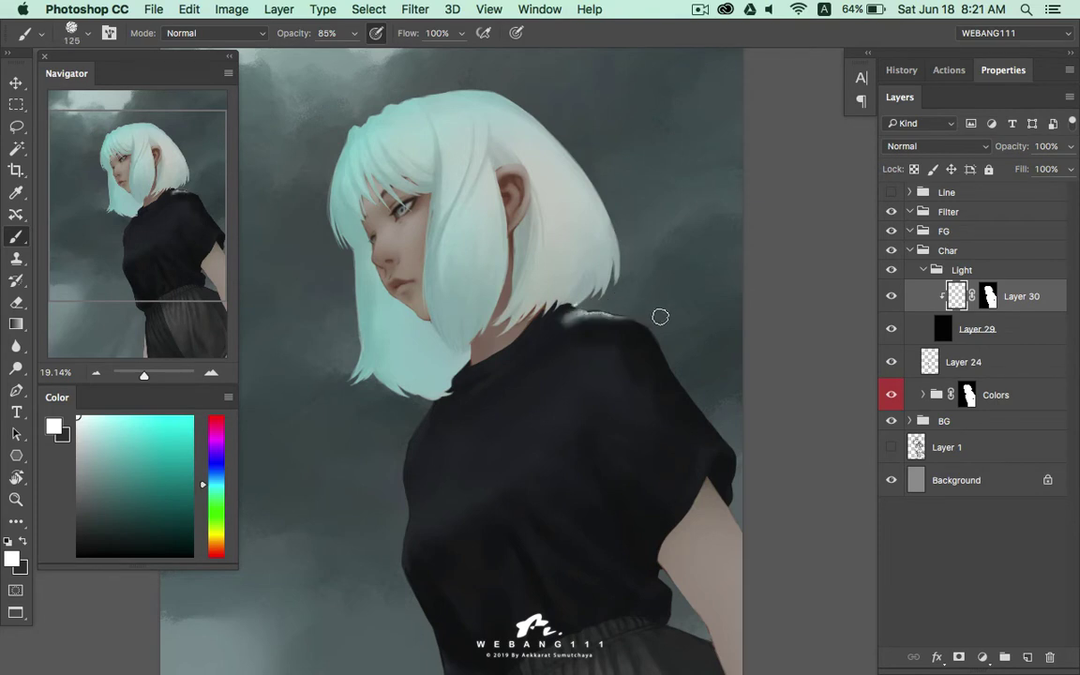
mouse_move(638, 321)
mouse_down()
mouse_move(577, 306)
mouse_move(614, 311)
mouse_up()
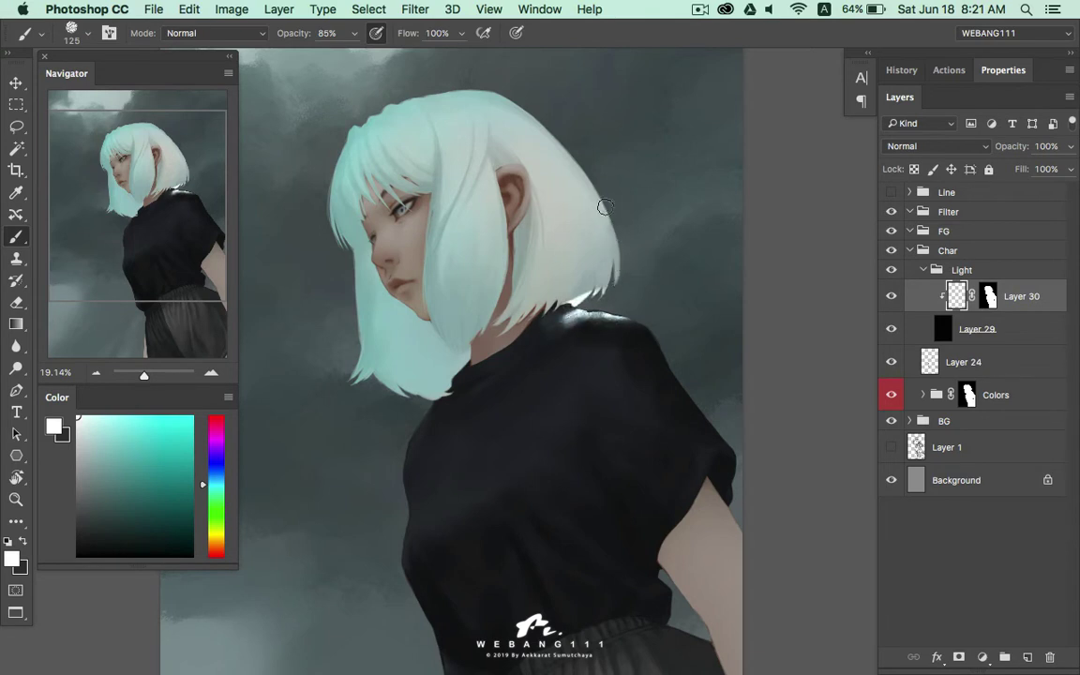
Paint rim light down the hair's right edge and a bright dab at the hair tip near the collar
key(bracketright)
key(bracketright)
key(bracketright)
mouse_move(589, 183)
mouse_down()
mouse_move(603, 278)
mouse_move(553, 262)
mouse_move(610, 181)
mouse_move(586, 187)
mouse_move(472, 72)
mouse_move(525, 99)
mouse_move(398, 95)
mouse_up()
key(bracketleft)
key(bracketleft)
key(bracketleft)
key(bracketleft)
key(bracketleft)
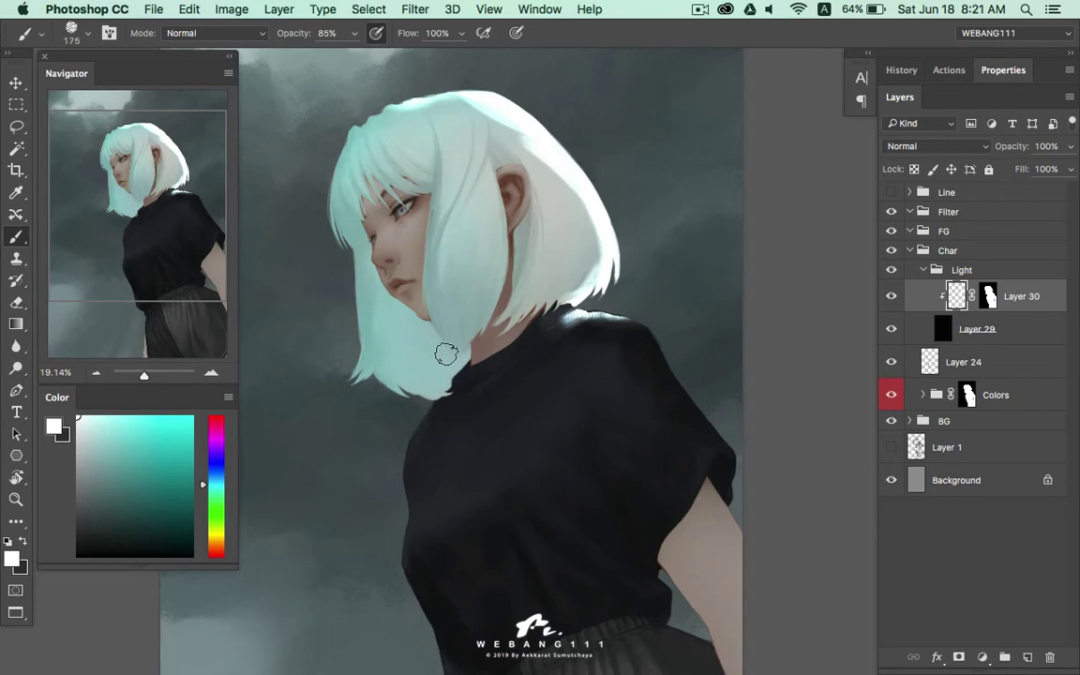
mouse_move(452, 361)
mouse_down()
mouse_move(467, 351)
mouse_move(450, 383)
mouse_up()
key(bracketright)
key(bracketright)
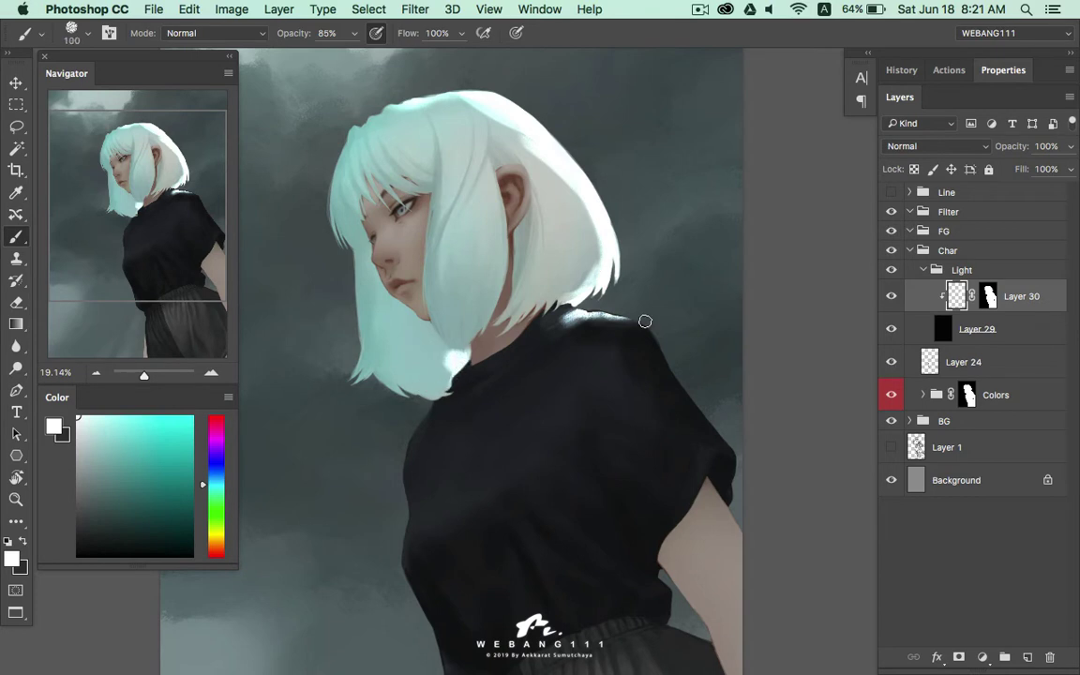
key(bracketright)
key(bracketright)
key(bracketright)
key(bracketright)
key(bracketright)
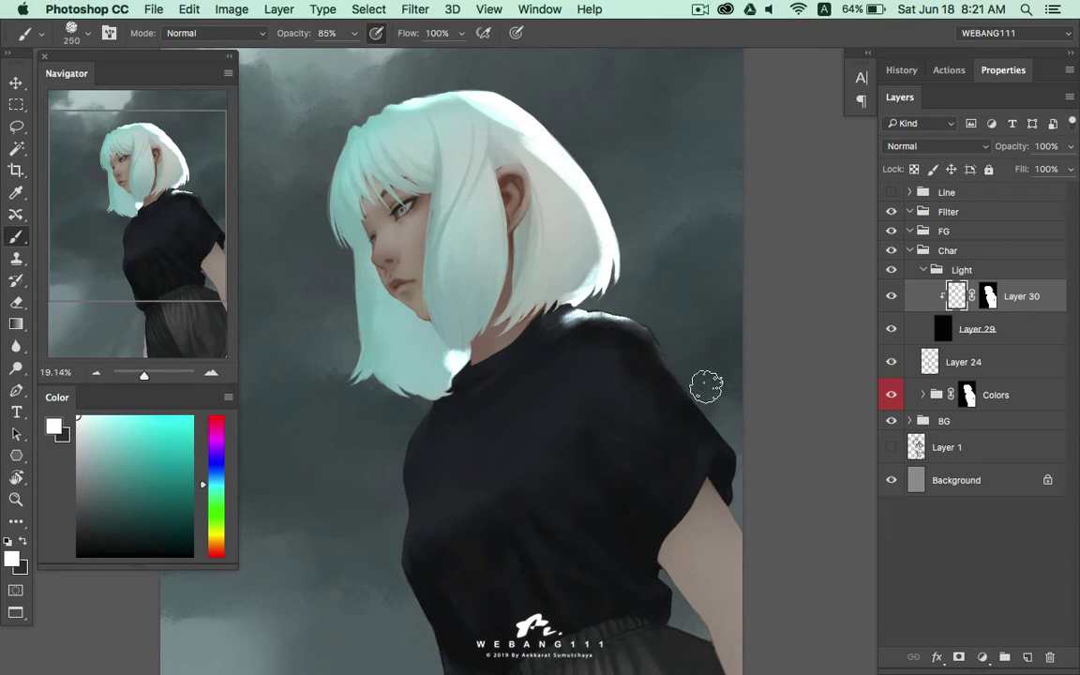
scroll(682, 553, down, 5)
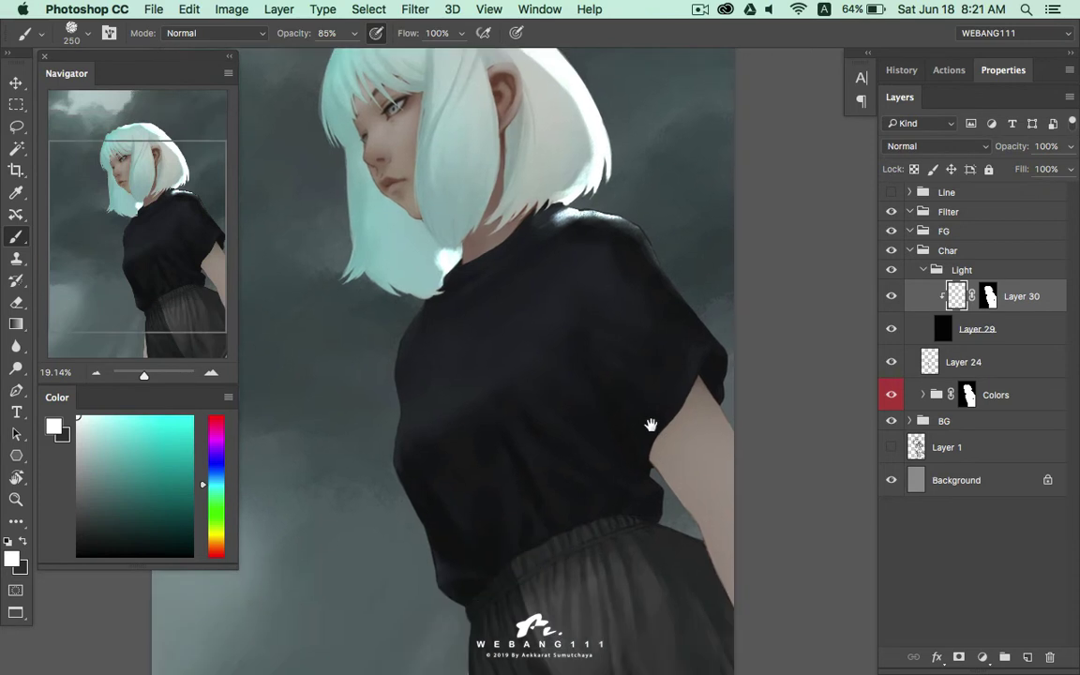
key(bracketleft)
key(bracketleft)
key(bracketleft)
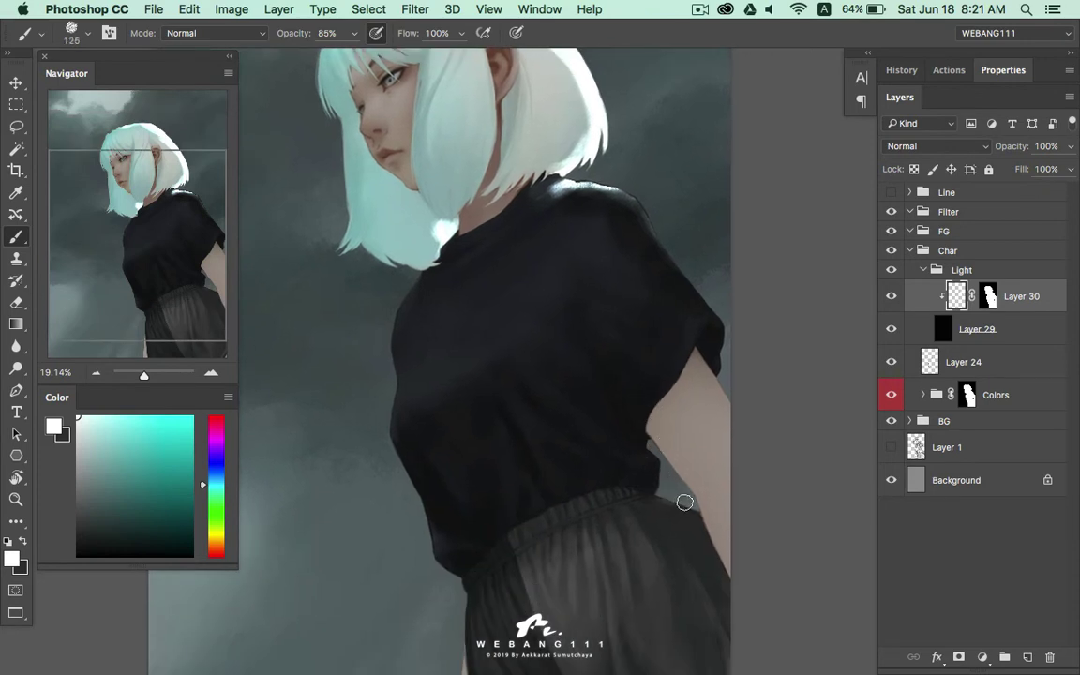
Brighten the hair edge near the right shoulder, adjusting the brush size
drag(579, 385, 580, 507)
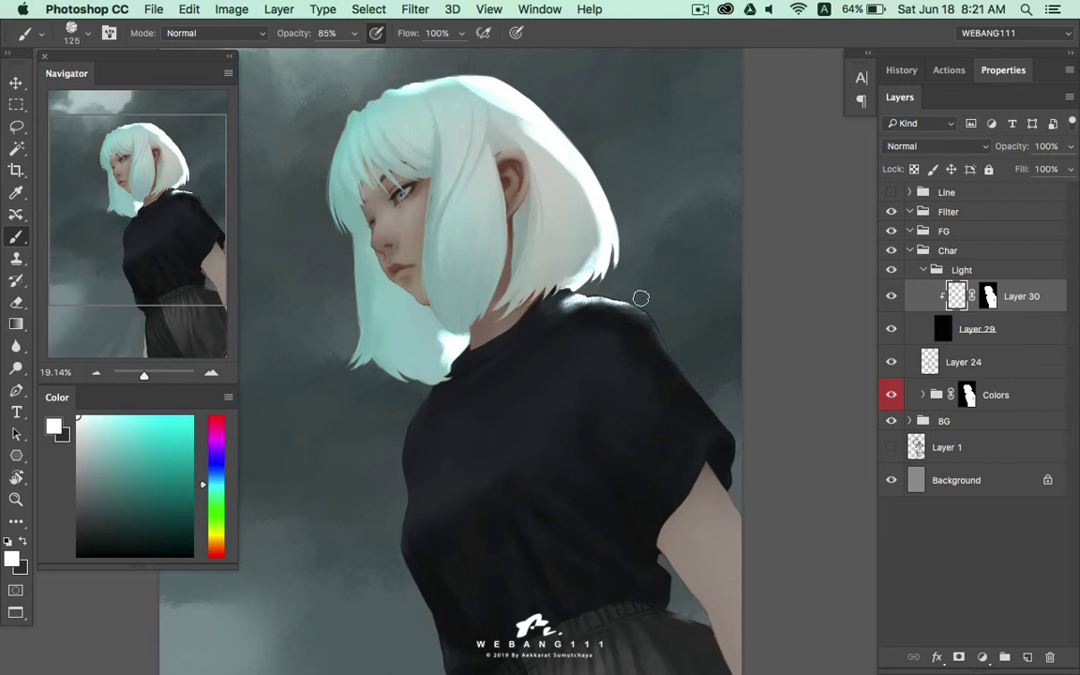
mouse_move(506, 264)
mouse_down()
mouse_move(607, 271)
mouse_move(557, 122)
mouse_up()
key(bracketright)
key(bracketright)
key(bracketright)
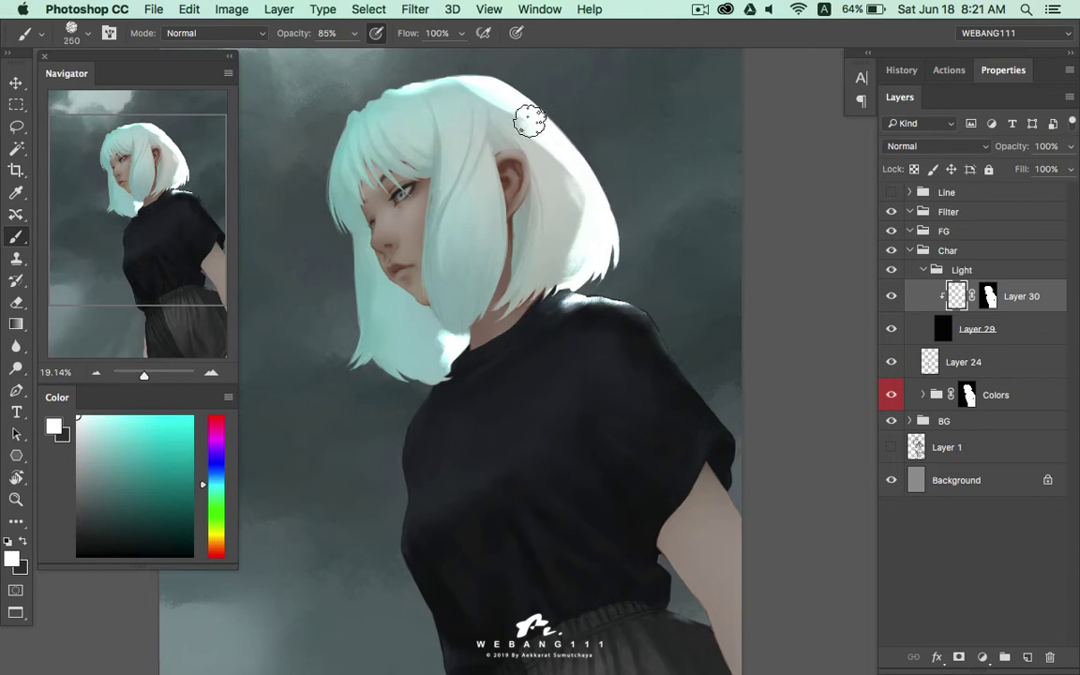
key(bracketleft)
key(bracketleft)
key(bracketleft)
key(bracketright)
key(bracketright)
key(bracketright)
key(bracketright)
key(bracketright)
key(bracketright)
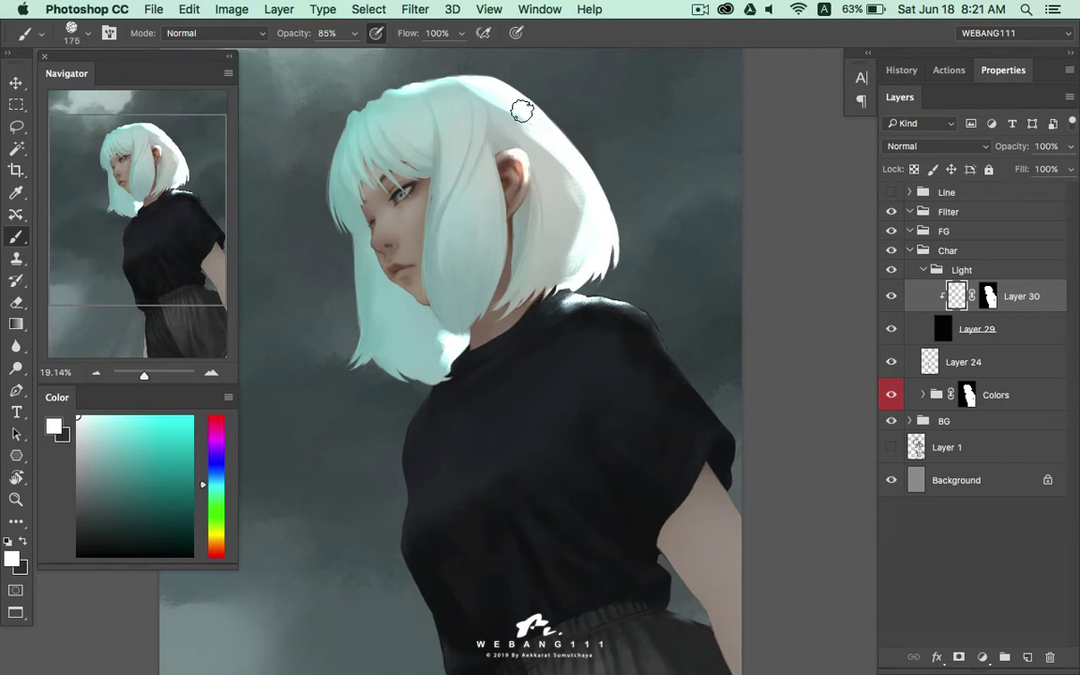
key(bracketleft)
key(bracketleft)
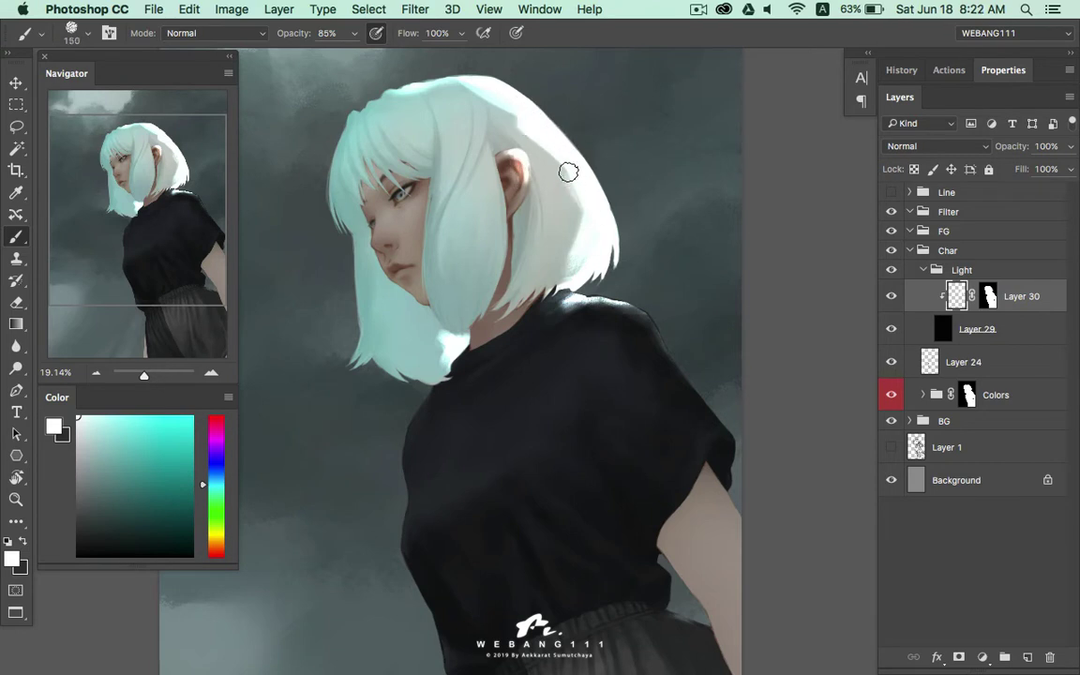
key(bracketleft)
key(bracketleft)
key(bracketleft)
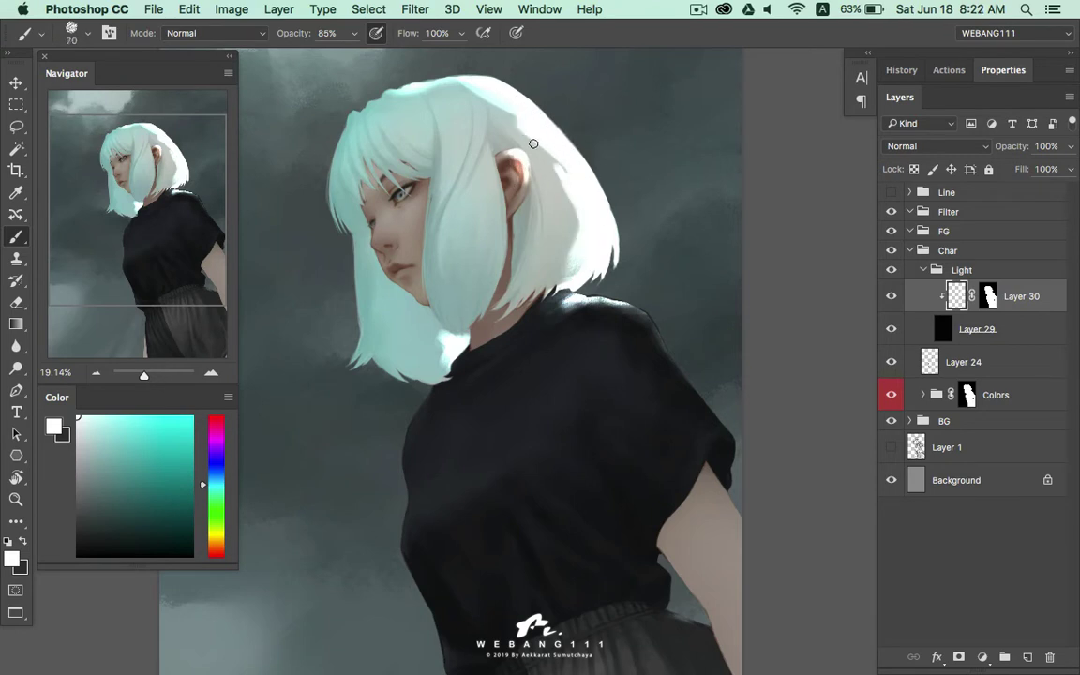
key(bracketleft)
key(bracketleft)
Switch to a smaller elongated brush preset, ending at 100 px and 85% opacity
right_click(556, 275)
click(638, 380)
key(Return)
key(period)
key(bracketleft)
right_click(568, 228)
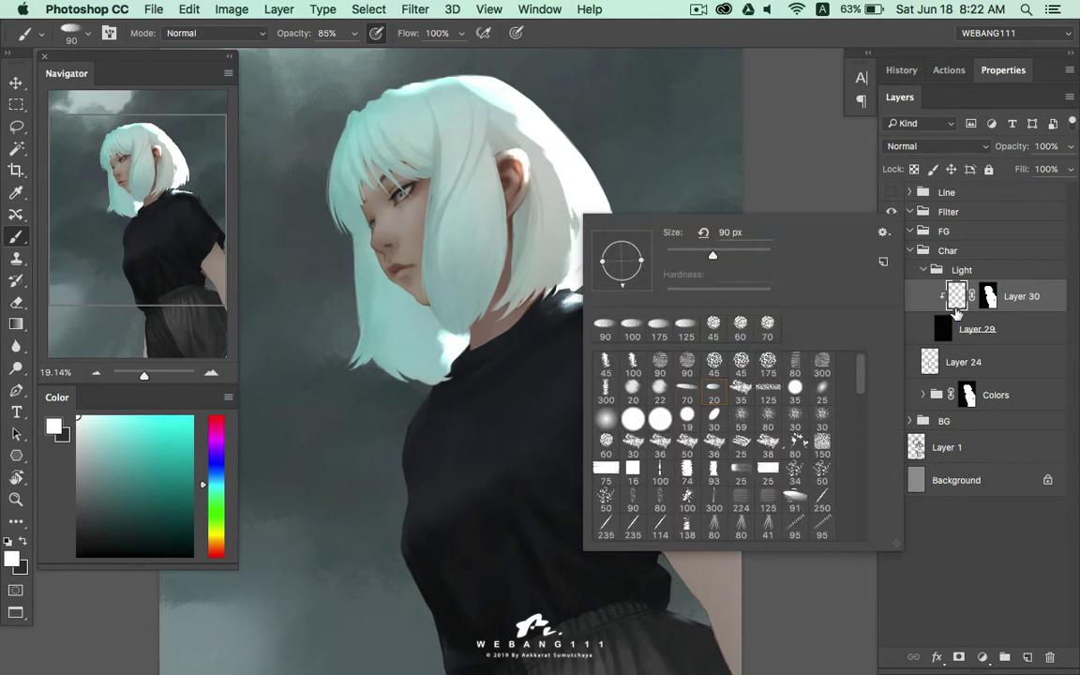
click(568, 241)
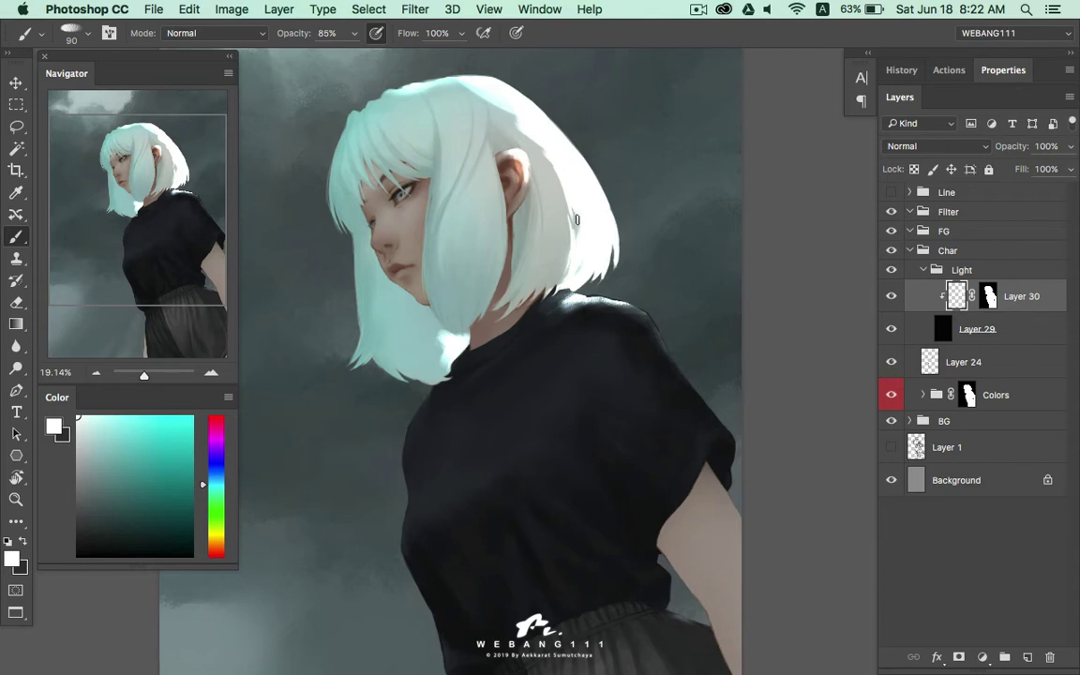
right_click(489, 99)
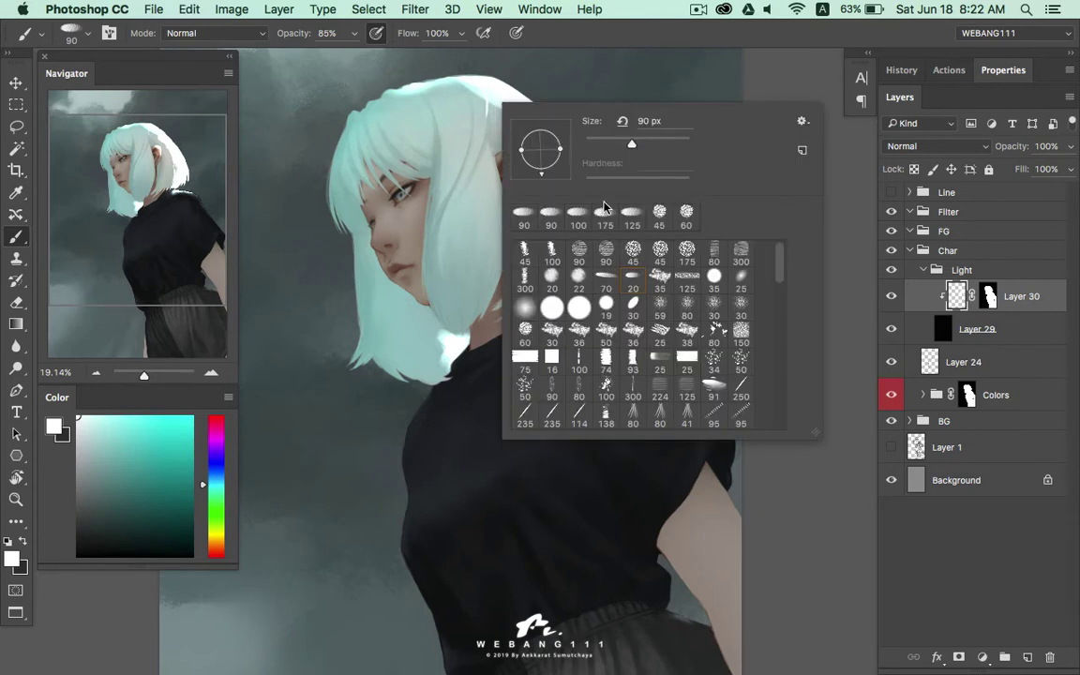
key(Escape)
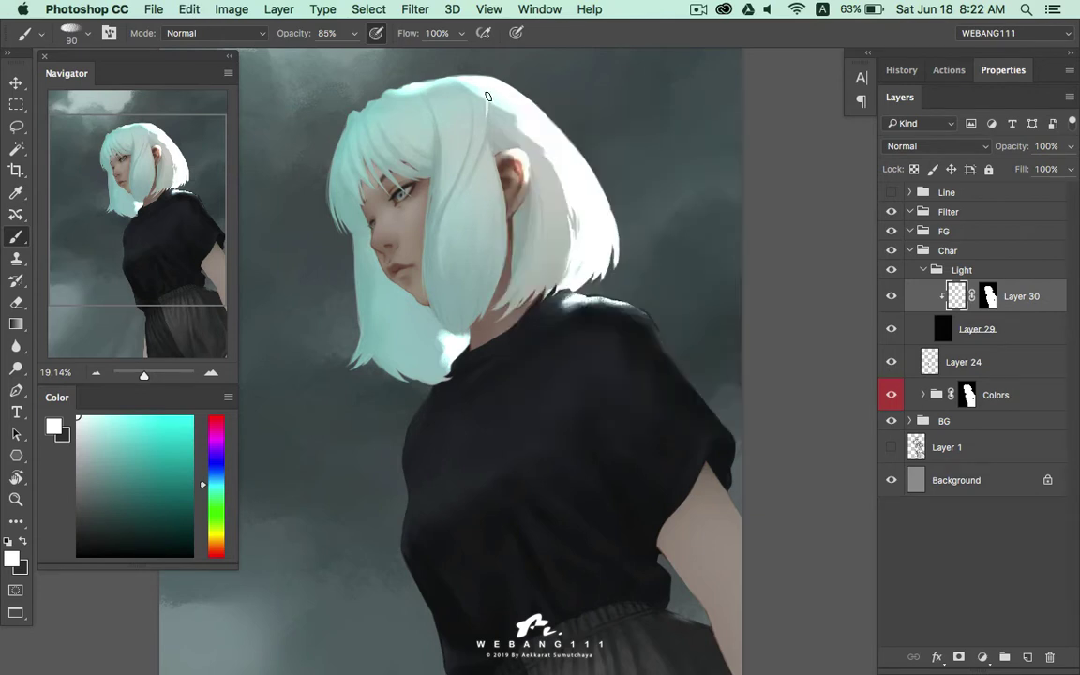
Rotate the canvas view to about -99°, nearly upside down, for the back of the hair
key(z)
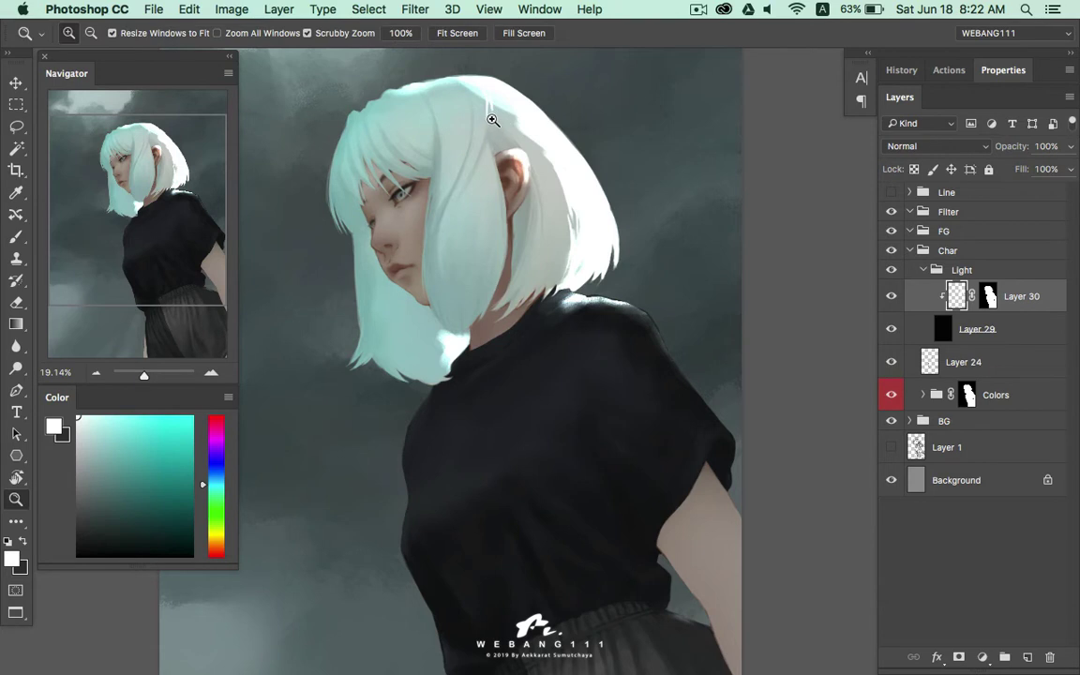
key(b)
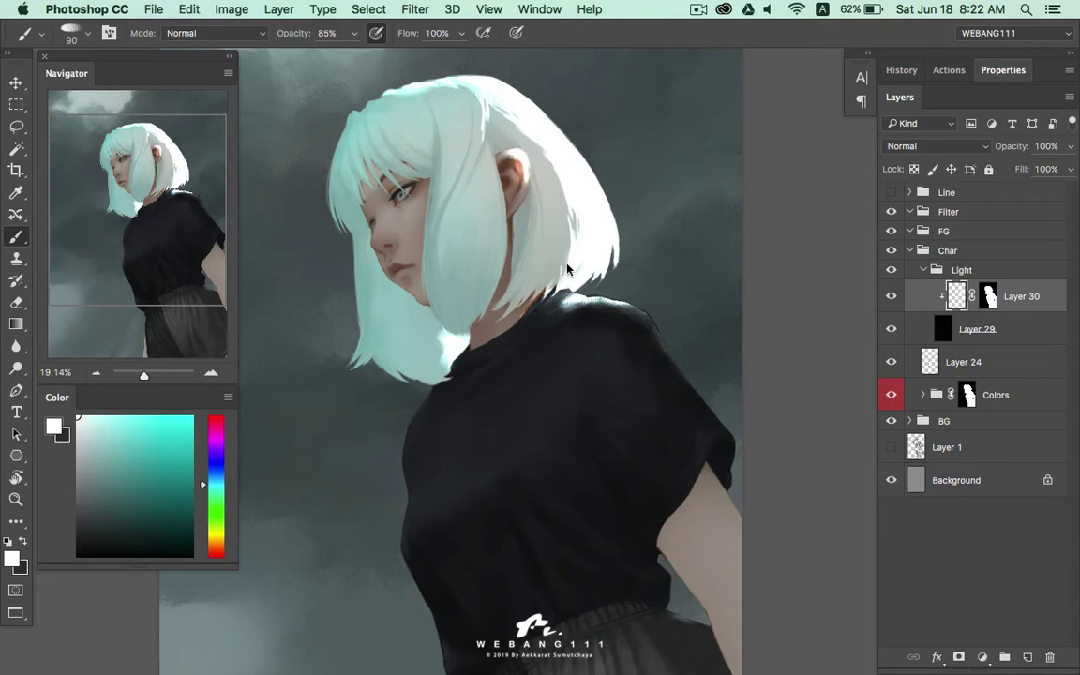
key(z)
mouse_move(560, 258)
mouse_down()
mouse_move(603, 234)
mouse_move(453, 375)
mouse_move(489, 410)
mouse_move(514, 320)
mouse_up()
Brighten the grey hair strands from the ear upward with light strokes at 80 px brush size
key(r)
key(b)
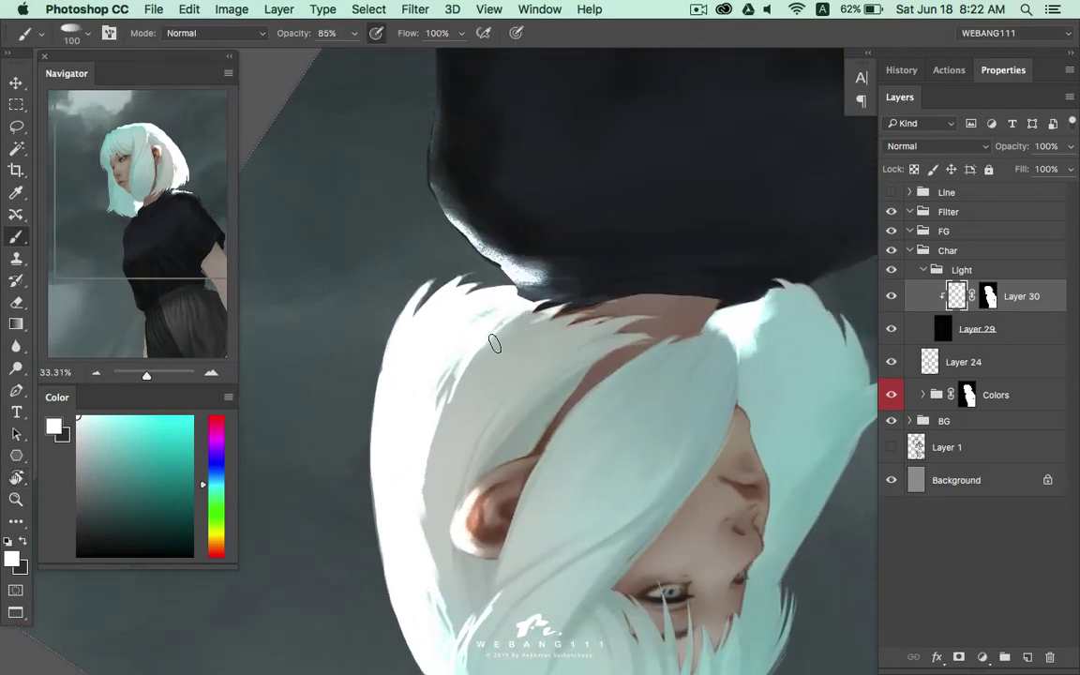
right_click(500, 330)
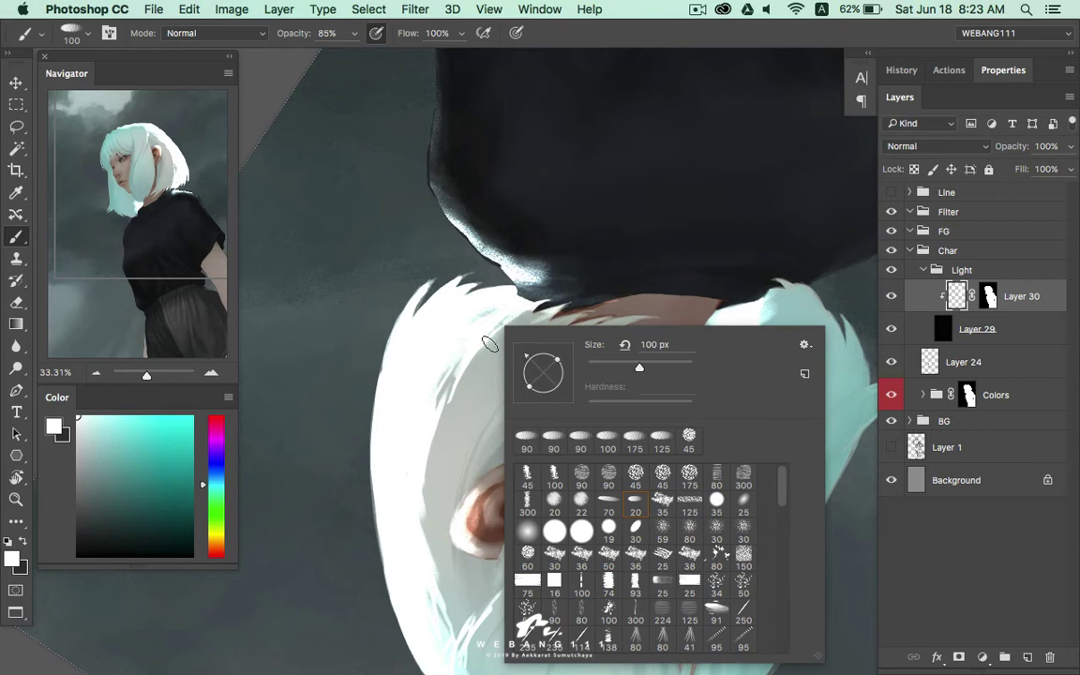
click(424, 318)
key(bracketleft)
key(bracketleft)
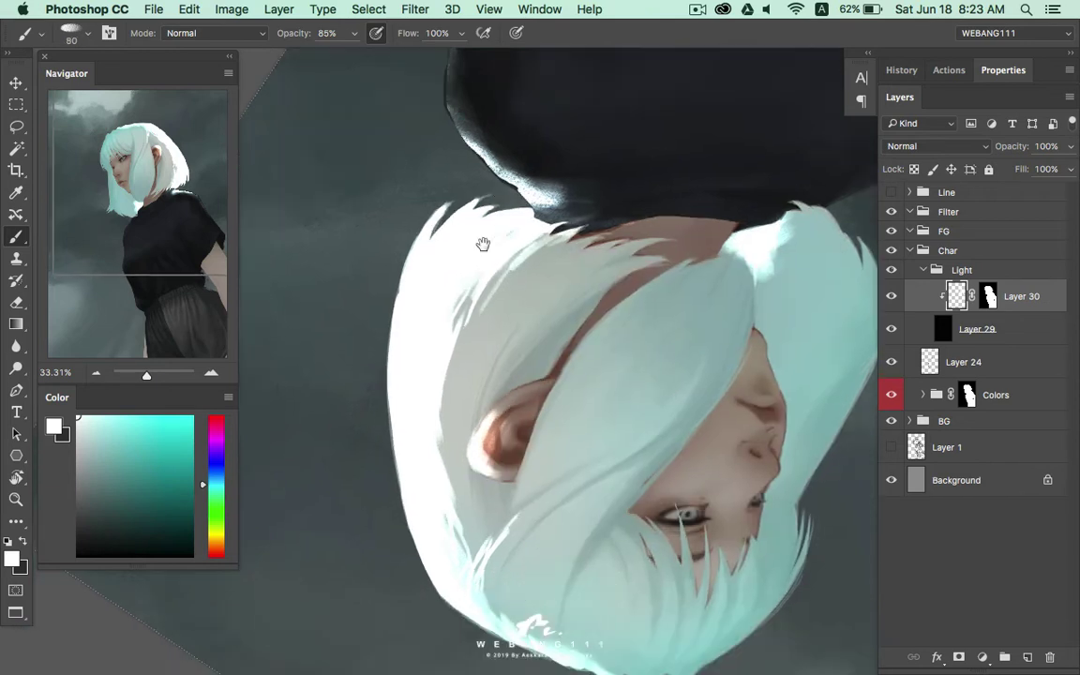
scroll(510, 246, down, 5)
drag(461, 358, 515, 258)
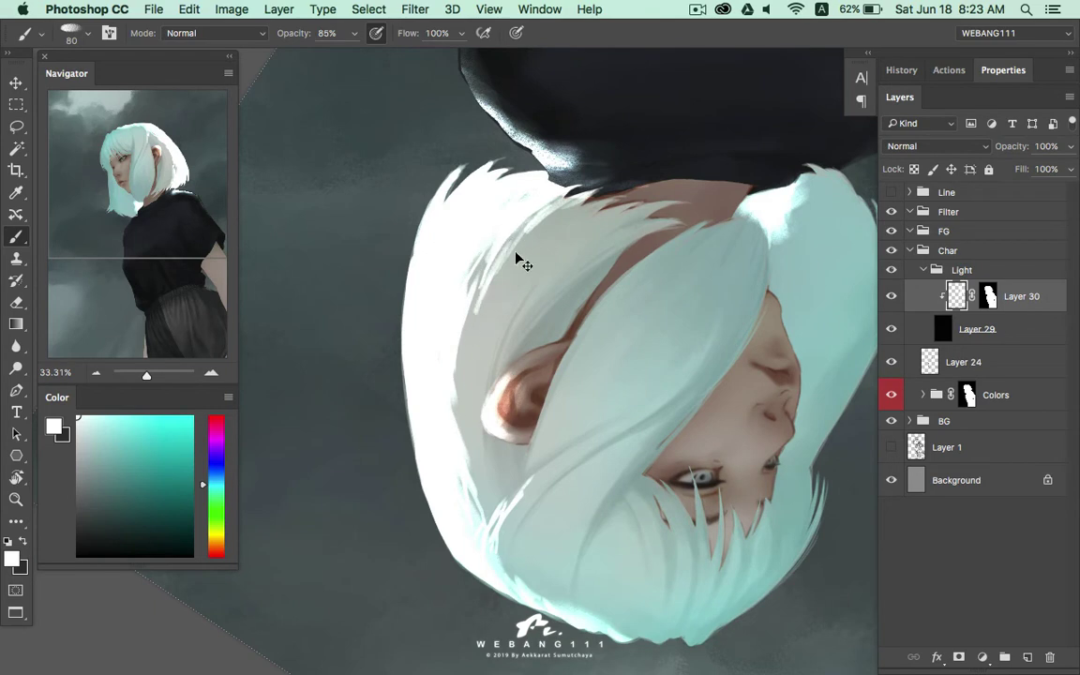
Shrink the brush to 60, reset the canvas rotation and zoom out to the whole painting
key(bracketleft)
scroll(463, 249, down, 3)
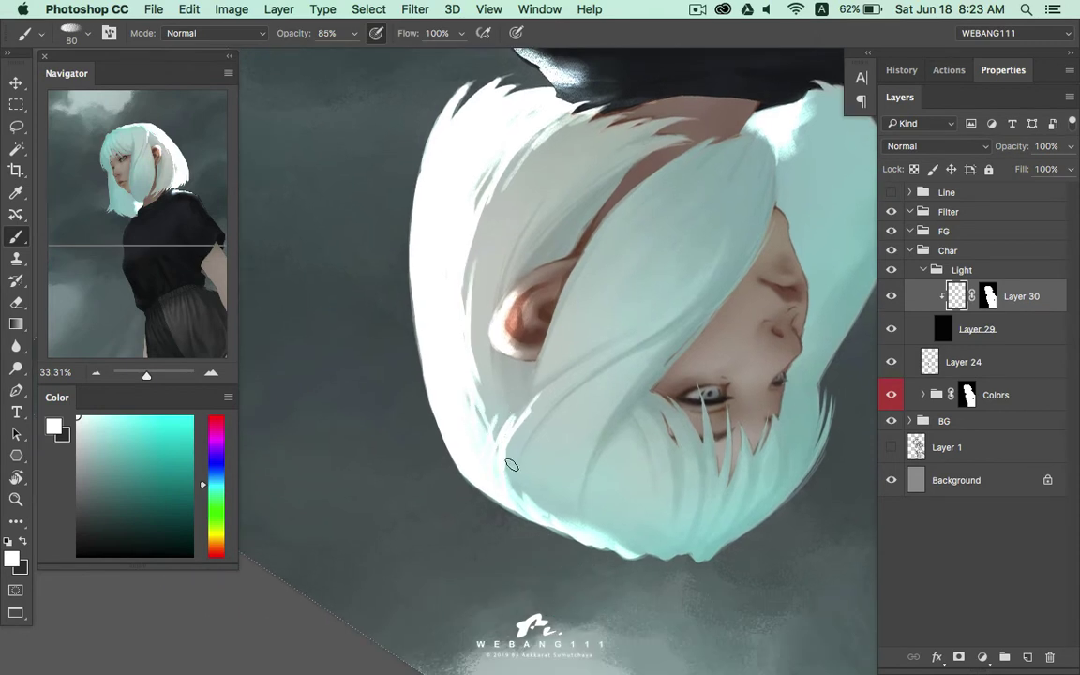
key(Escape)
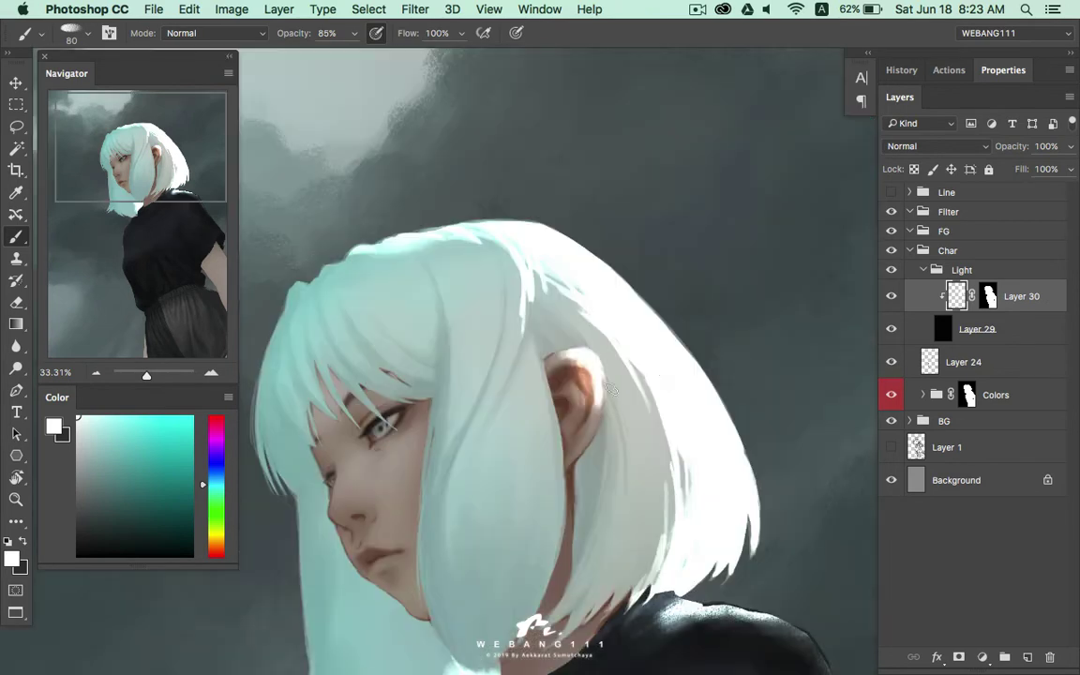
key(z)
alt+click(592, 234)
drag(593, 234, 814, 224)
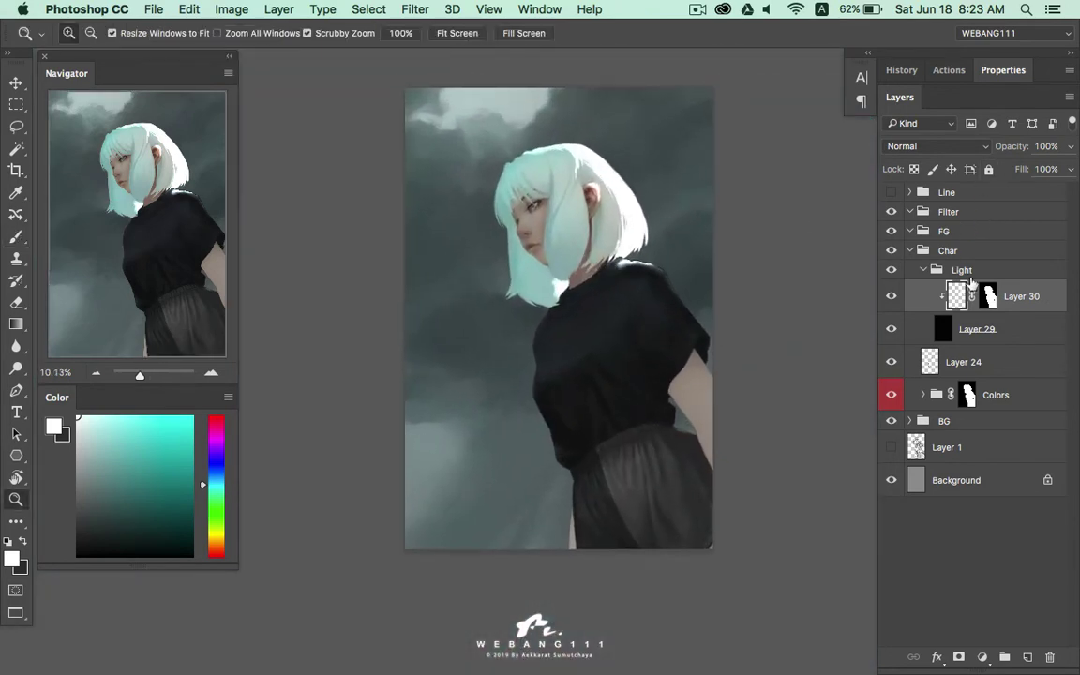
Set the Color Dodge Layer 29 to 90% opacity and Layer 30's hair light to 50%
click(948, 330)
drag(1013, 155, 1010, 152)
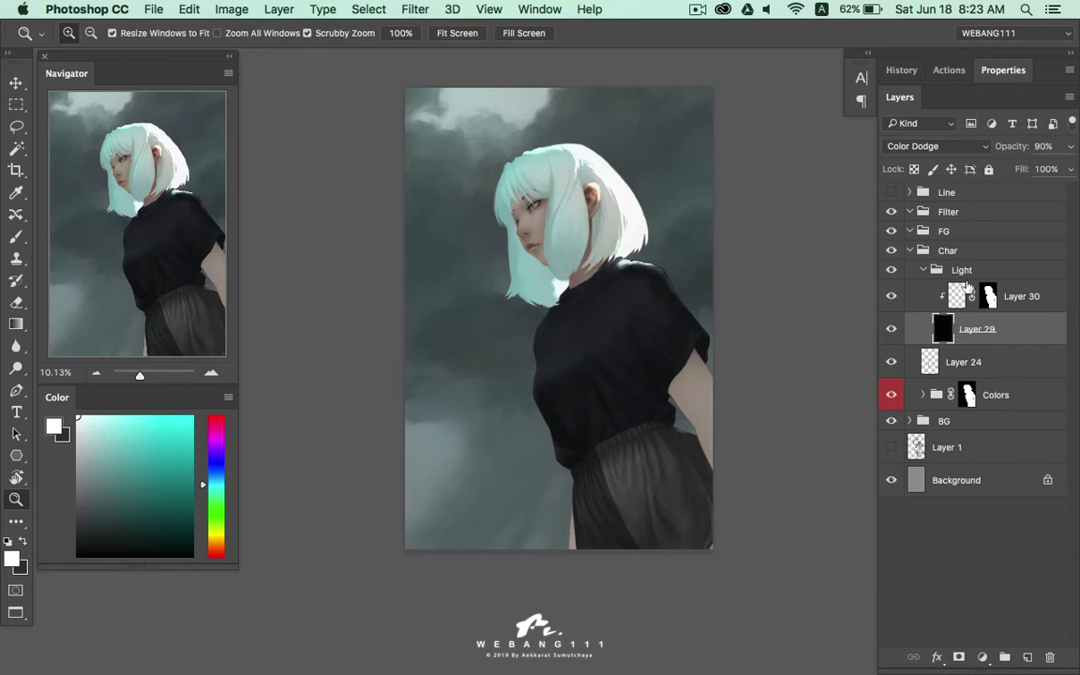
key(alt+bracketright)
text(85)
key(Return)
drag(1007, 155, 986, 148)
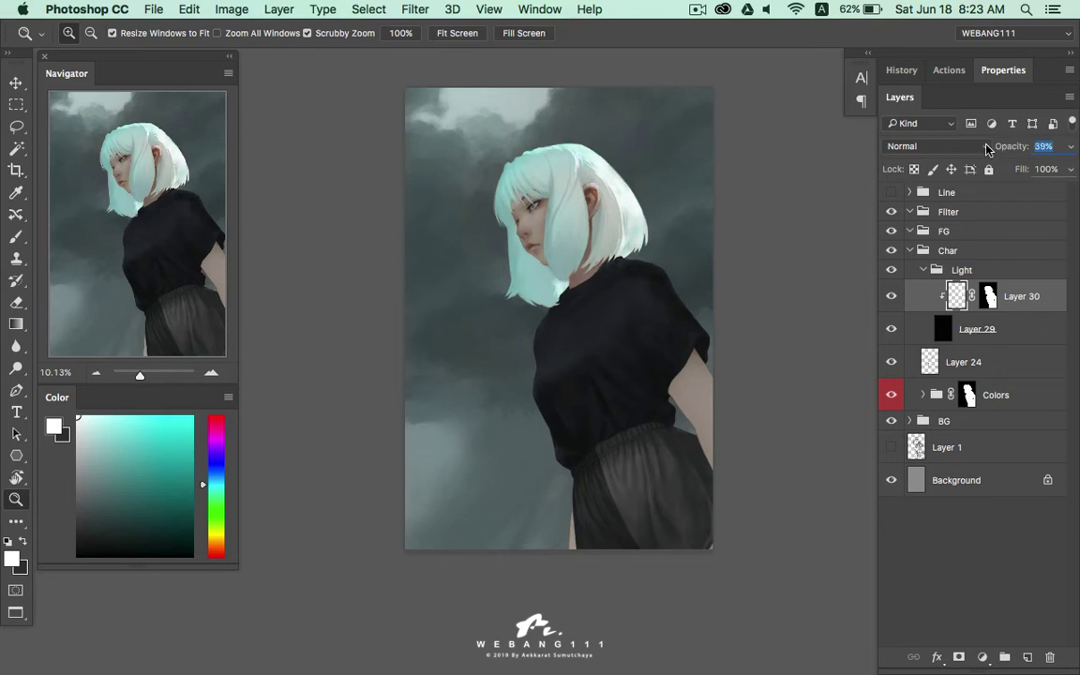
drag(986, 148, 996, 147)
mouse_move(663, 224)
mouse_down()
mouse_move(700, 270)
mouse_move(718, 342)
mouse_move(736, 307)
mouse_up()
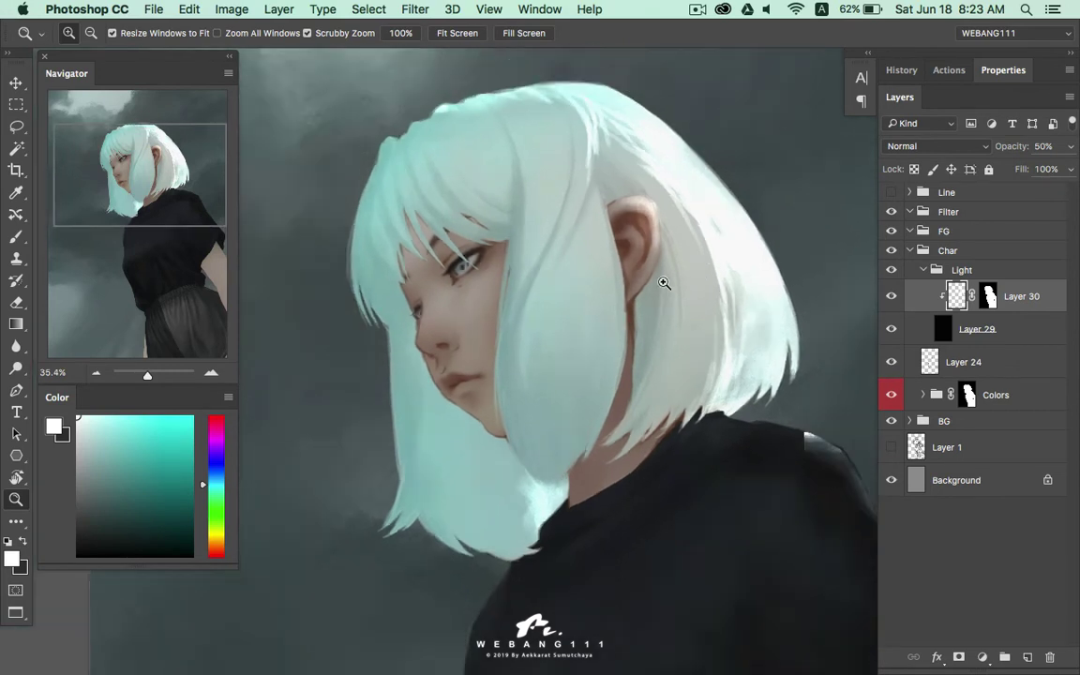
drag(663, 282, 646, 249)
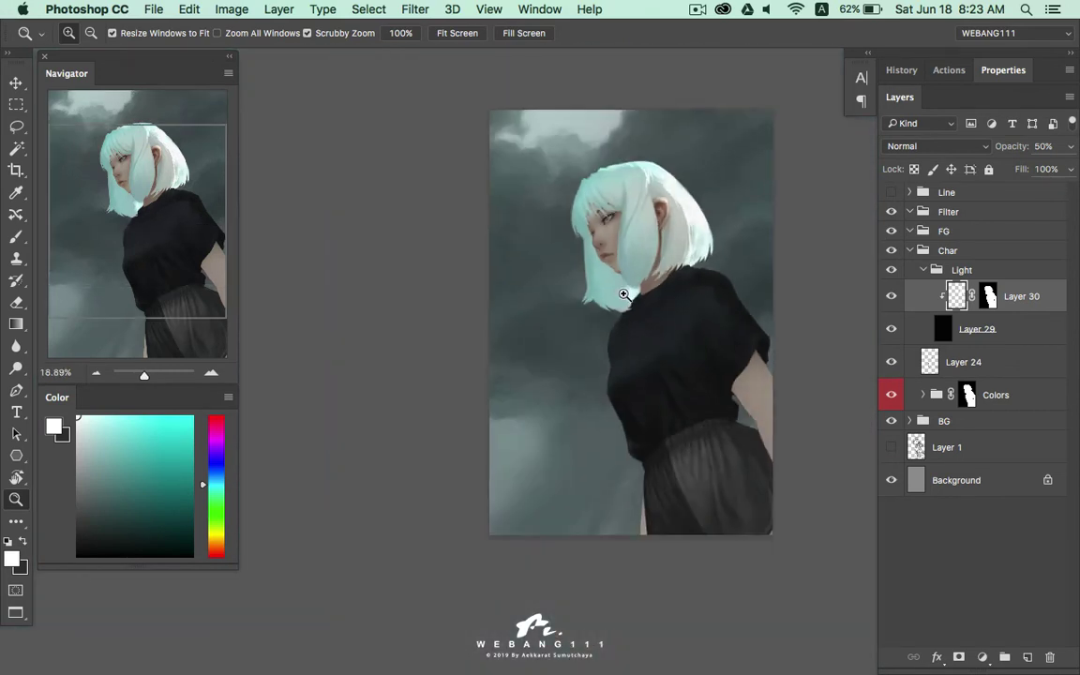
drag(623, 294, 604, 303)
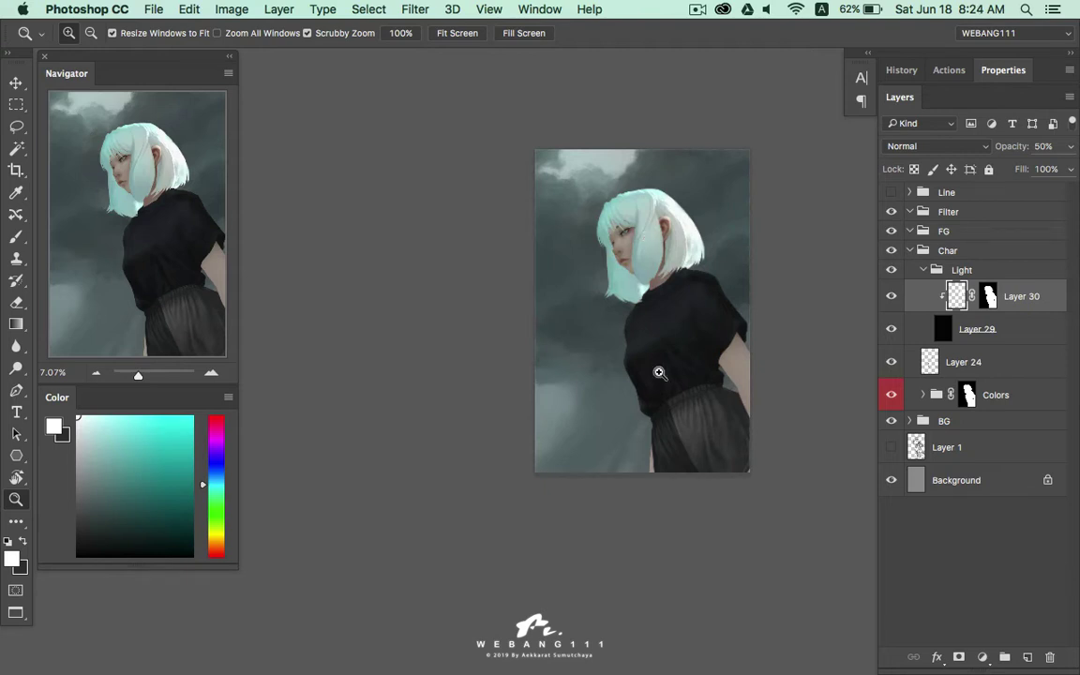
drag(680, 257, 782, 271)
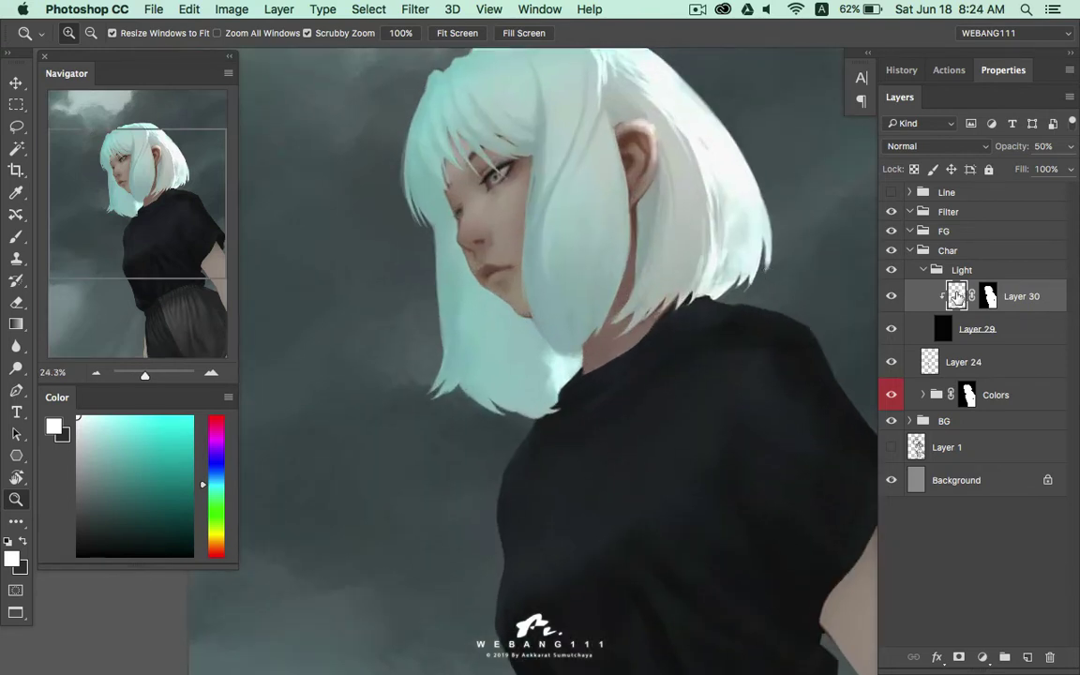
Erase part of Layer 30's glow over the hair beside the ear with an 1100 px eraser
scroll(638, 348, up, 1)
key(e)
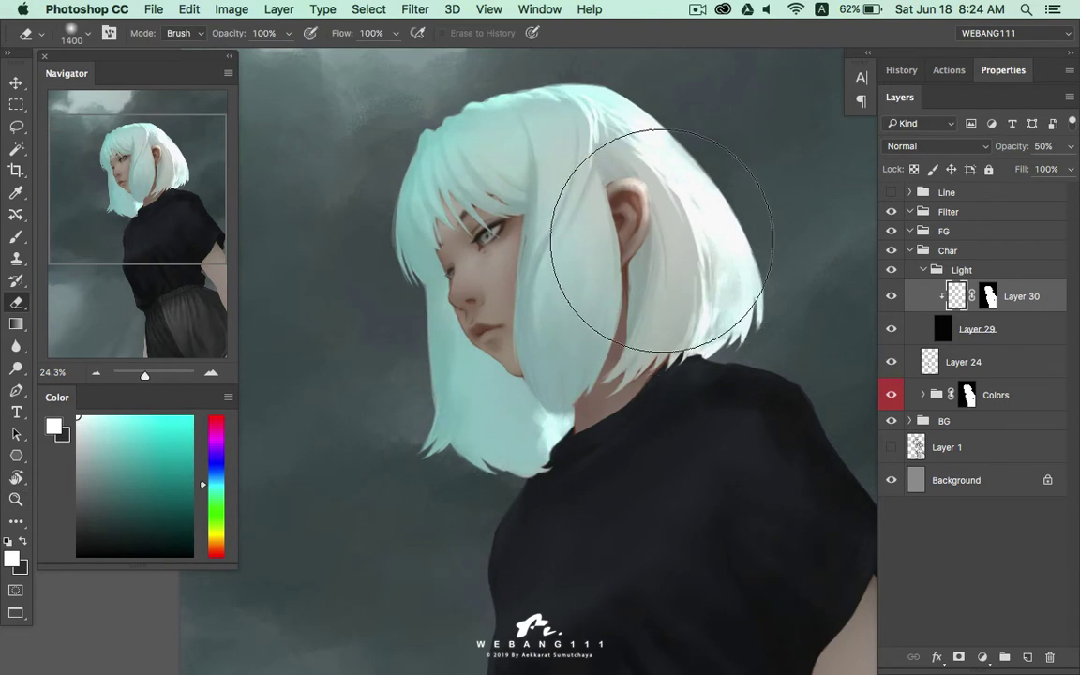
key(bracketleft)
key(bracketleft)
key(bracketleft)
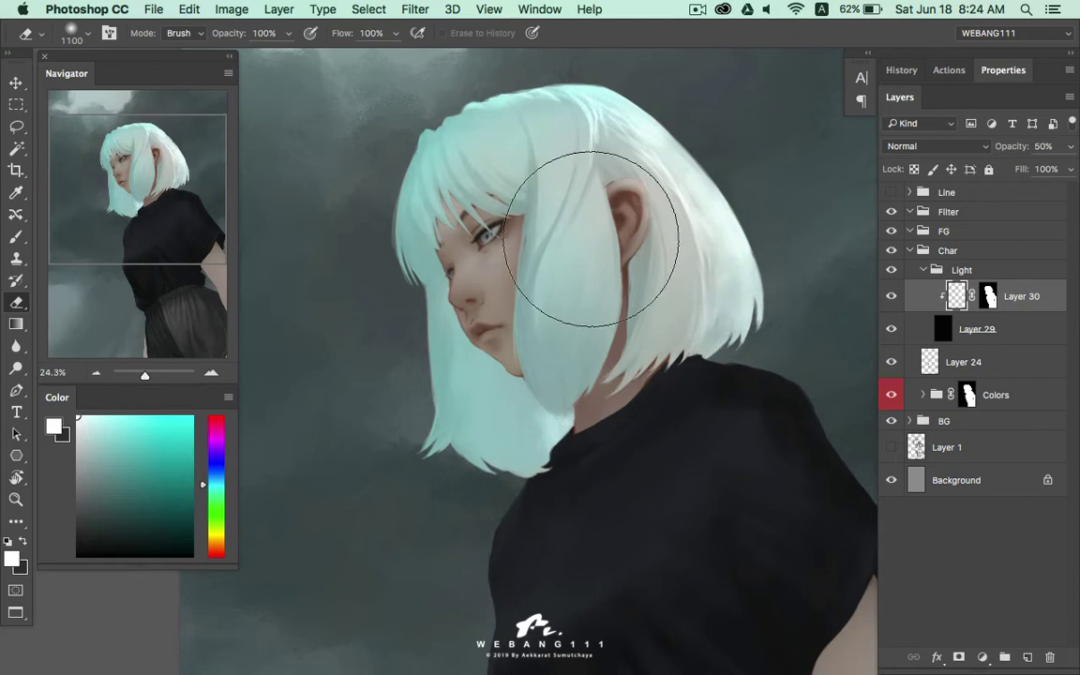
key(z)
drag(578, 354, 563, 365)
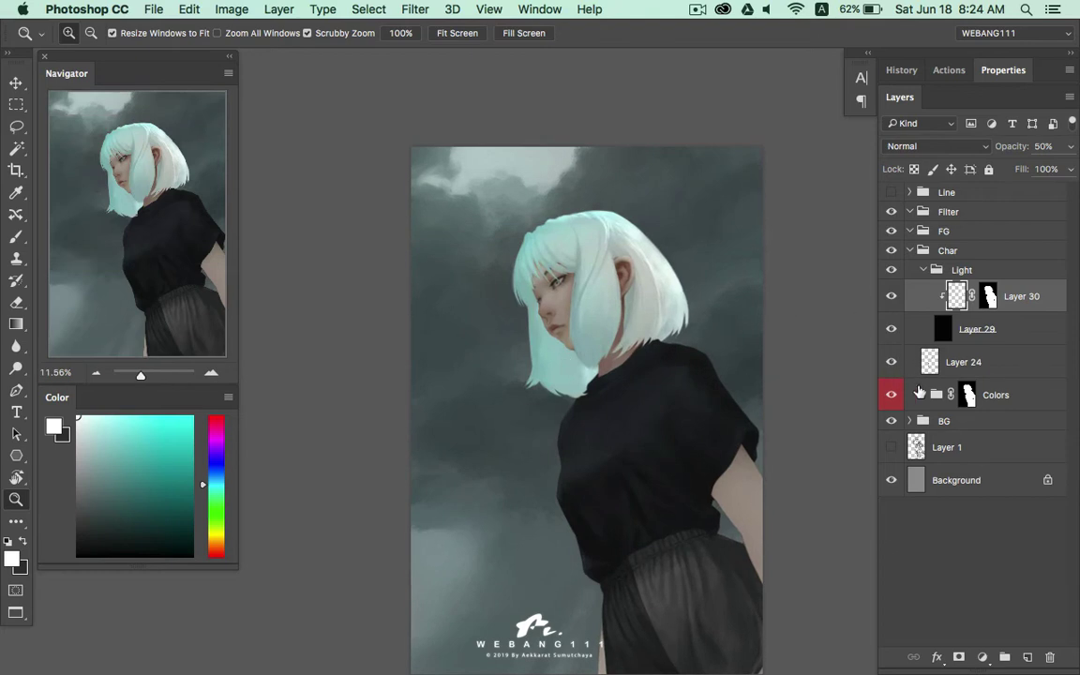
Show Layer 28 in the Colors group and set its opacity to 68%
click(924, 394)
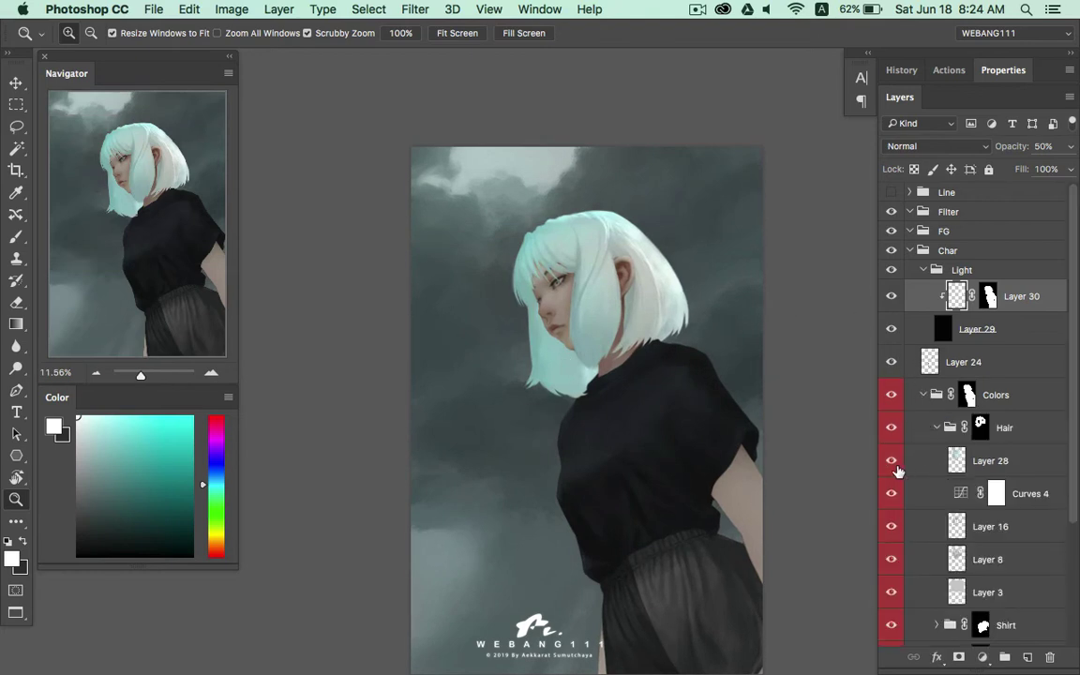
click(893, 465)
click(994, 460)
drag(1012, 153, 999, 150)
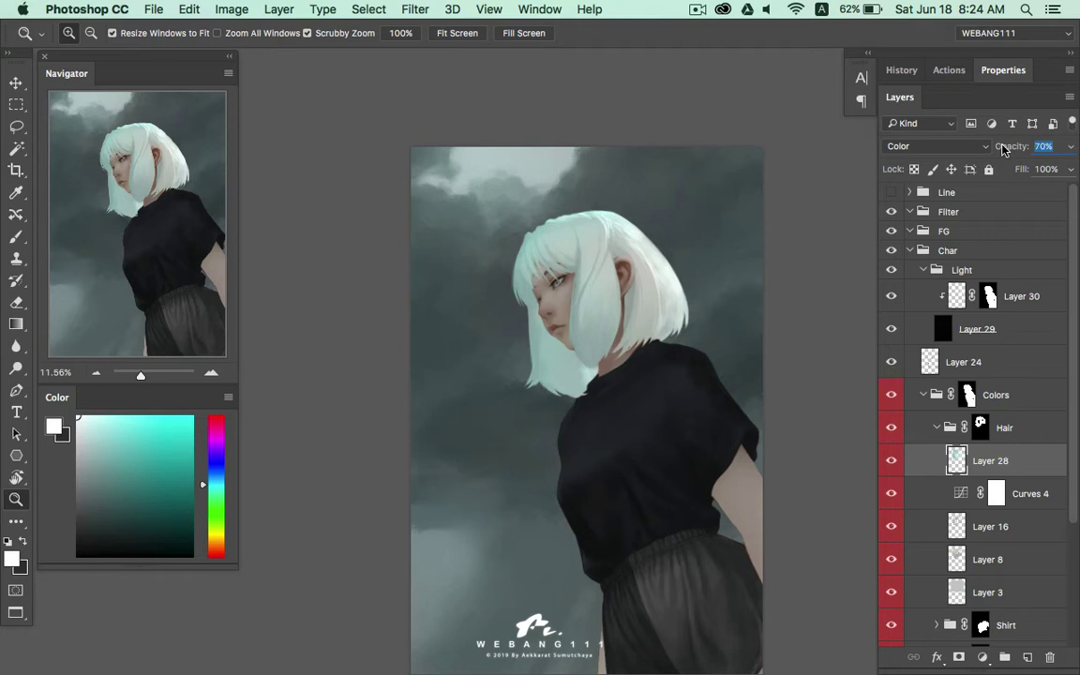
drag(1002, 150, 1000, 150)
Compare the cyan hair tint by toggling Layer 28's visibility off and on
drag(497, 259, 621, 253)
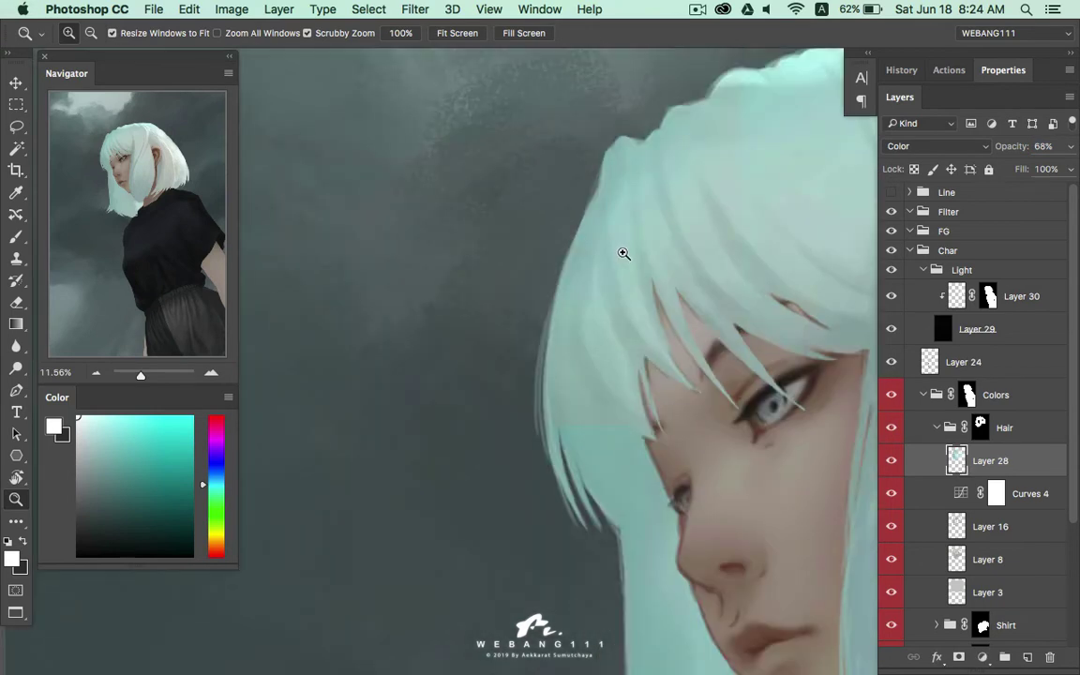
mouse_move(658, 354)
mouse_down()
mouse_move(591, 216)
mouse_move(566, 258)
mouse_up()
scroll(566, 259, down, 5)
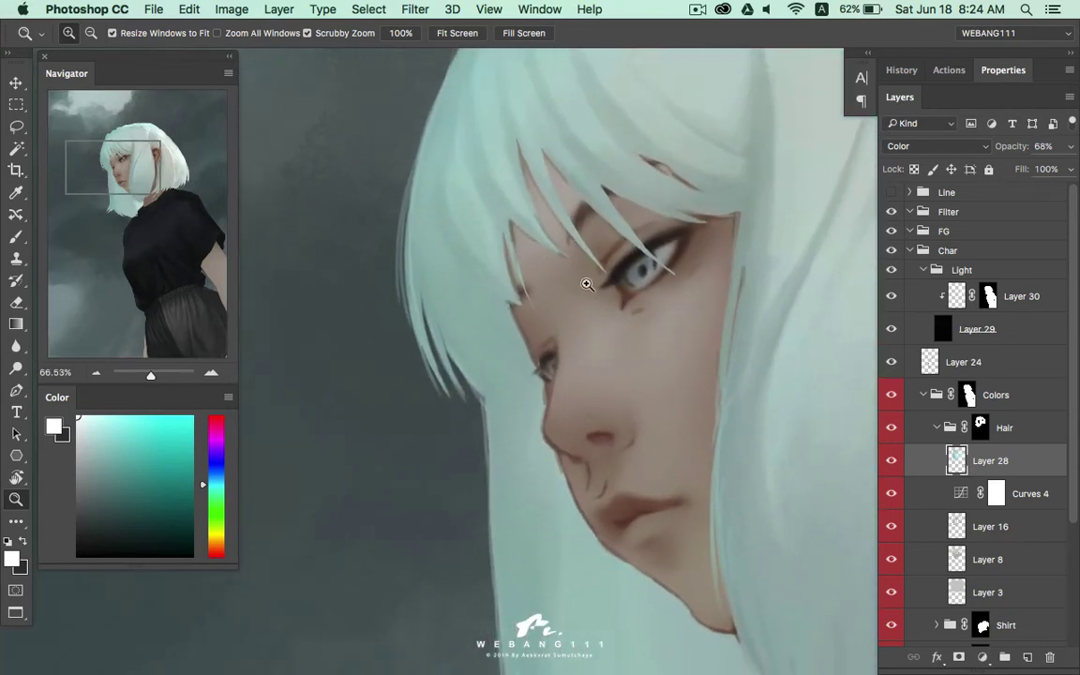
drag(629, 306, 544, 328)
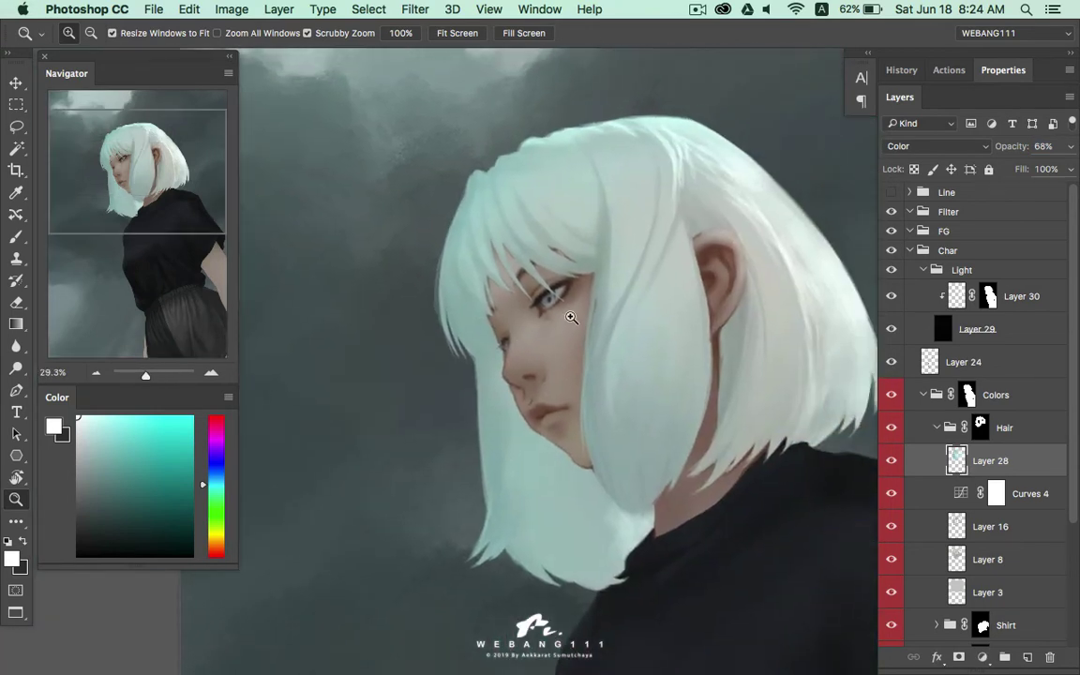
drag(639, 366, 594, 392)
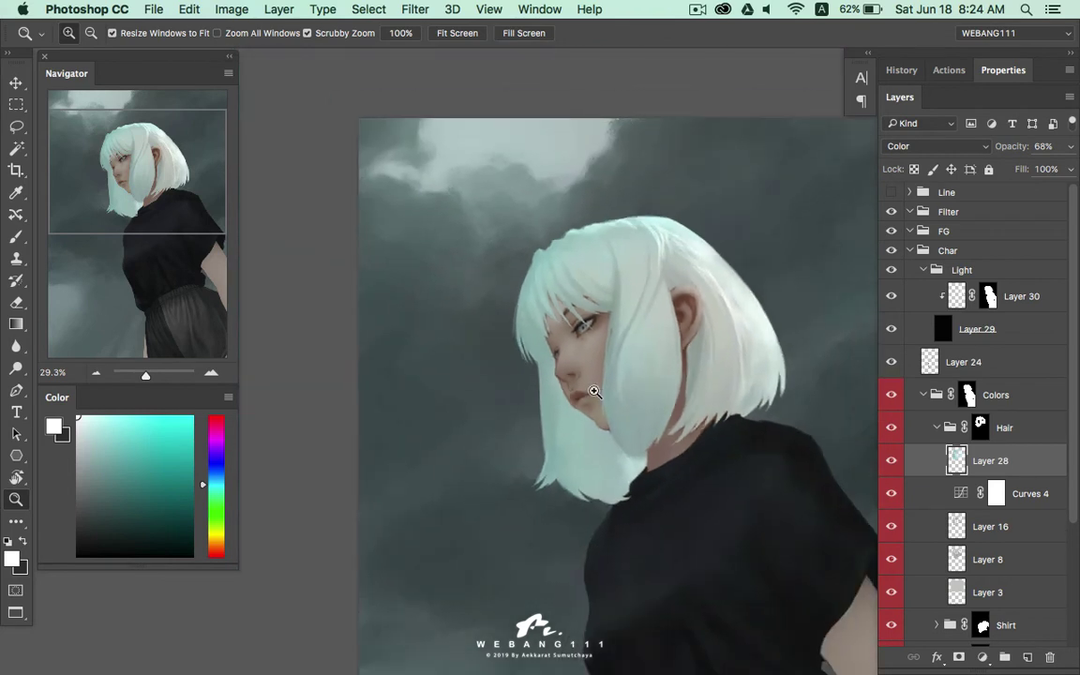
click(893, 462)
click(893, 462)
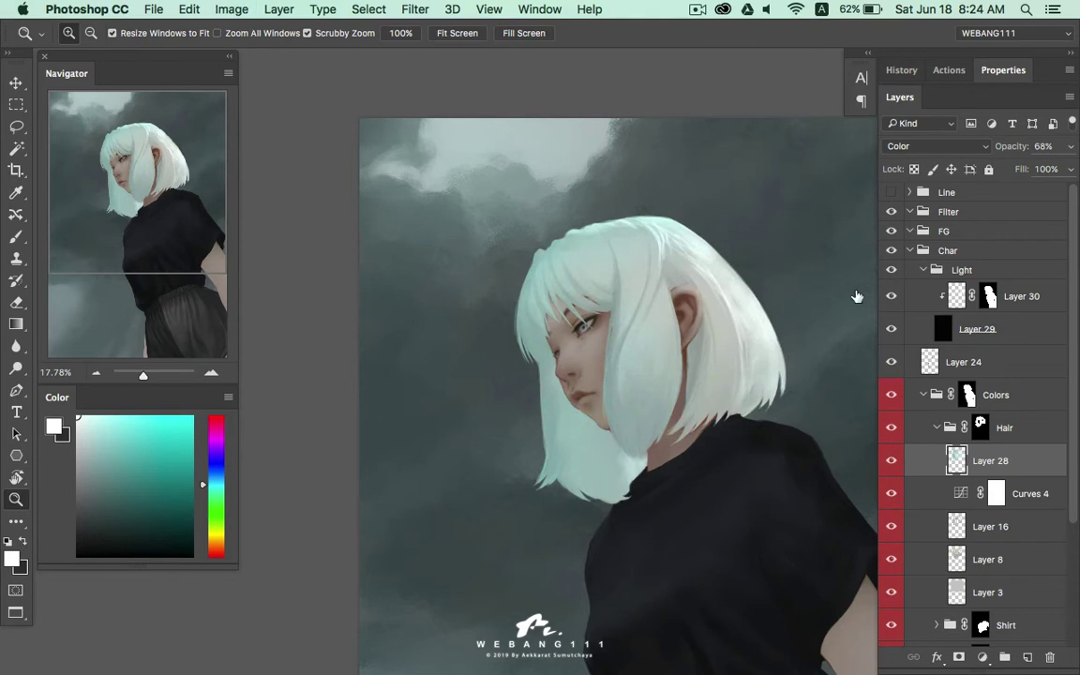
key(ctrl+u)
Shift Layer 28's hair tint hue to +18 and confirm it
mouse_move(280, 476)
mouse_down()
mouse_move(262, 480)
mouse_move(300, 482)
mouse_move(292, 484)
mouse_up()
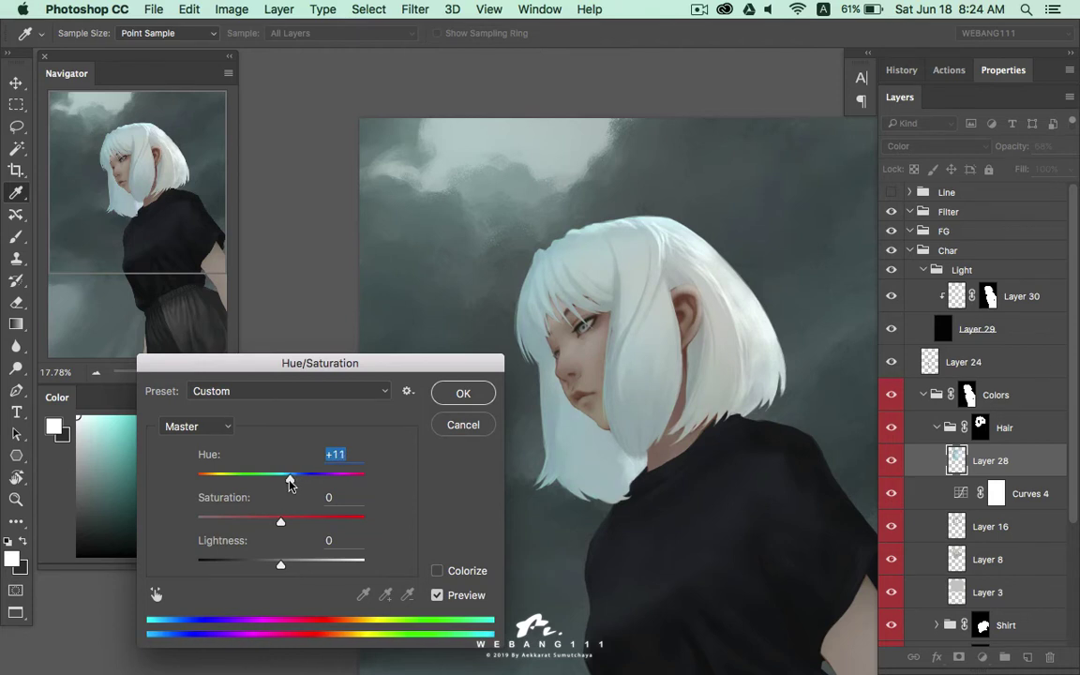
drag(292, 482, 297, 483)
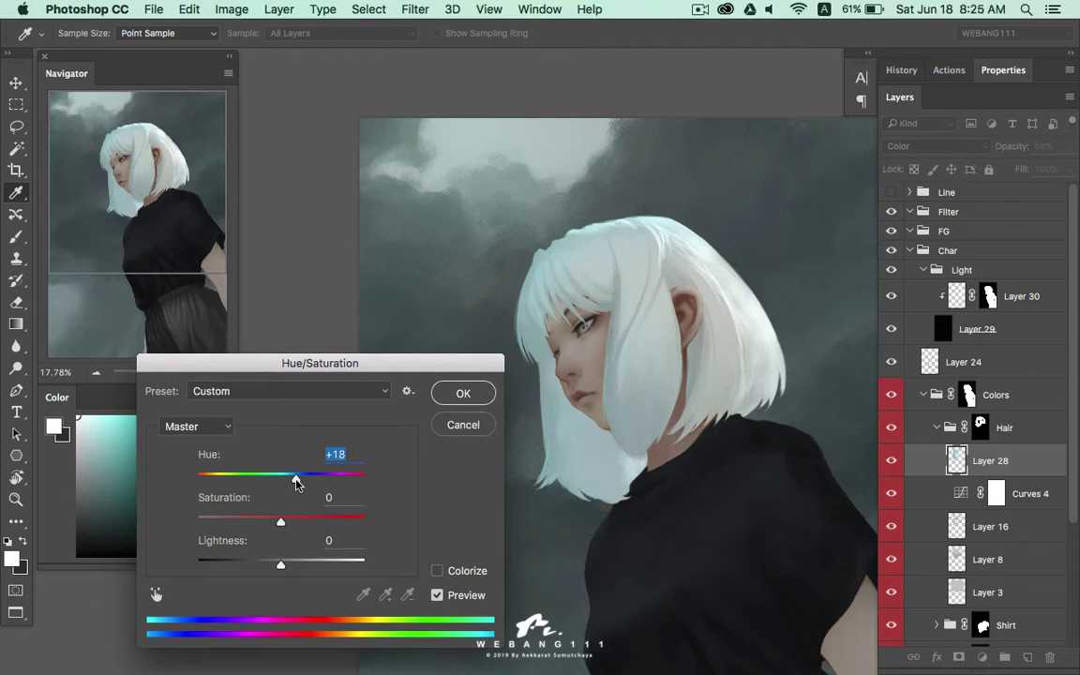
click(461, 393)
key(z)
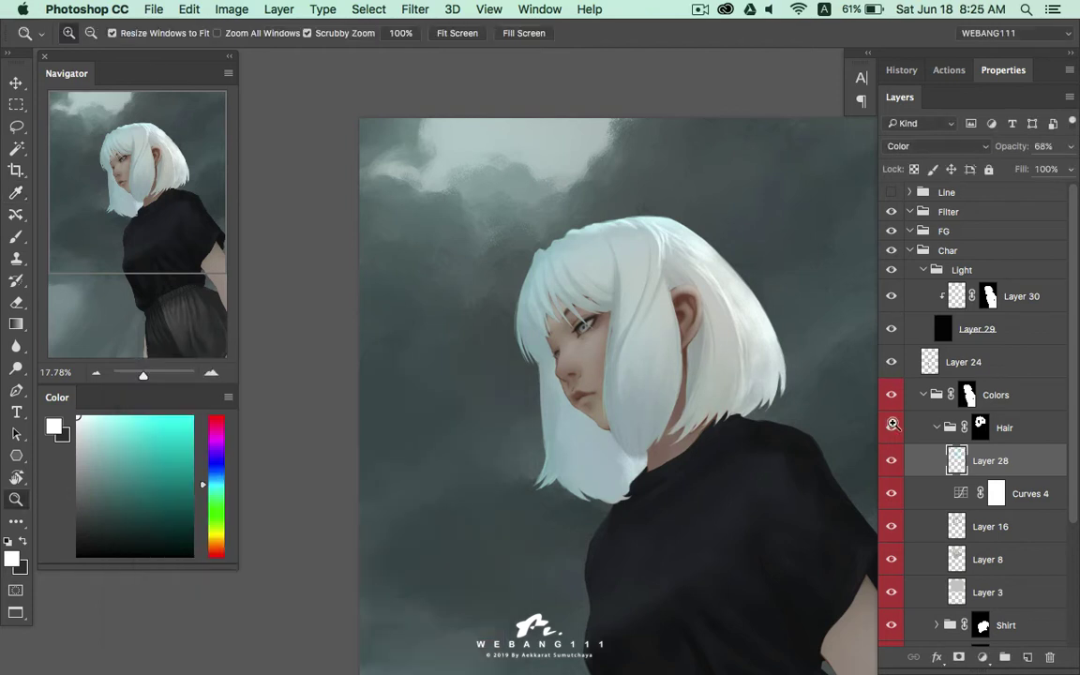
mouse_move(655, 246)
mouse_down()
mouse_move(662, 266)
mouse_move(627, 281)
mouse_up()
Sample the light blue hair colour and pick a round brush on Layer 24
key(i)
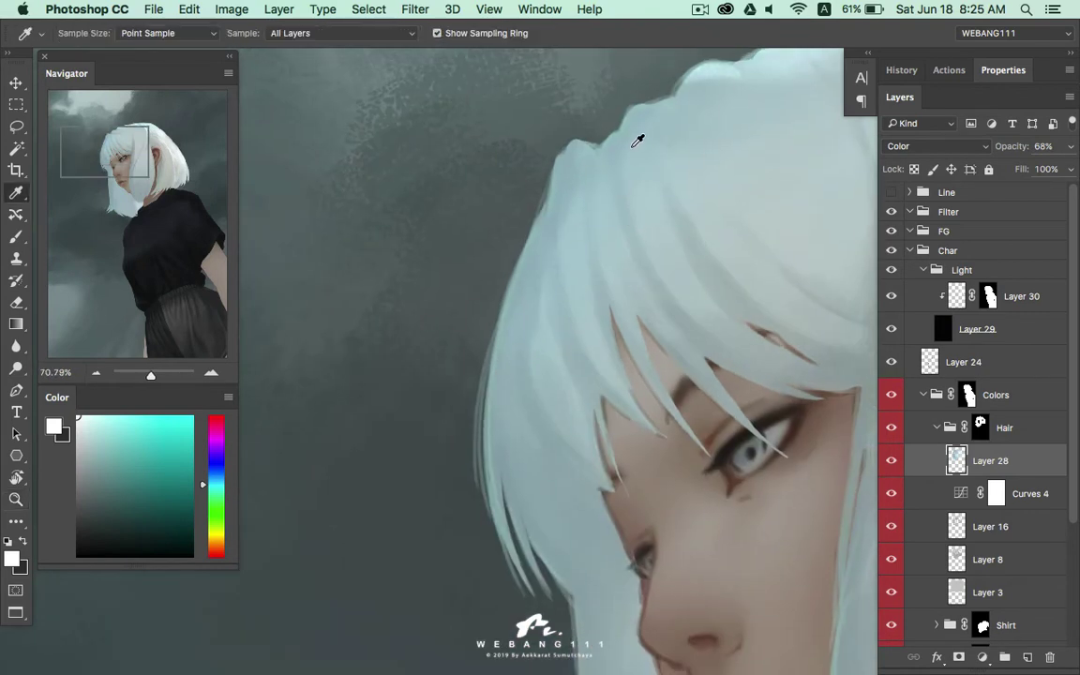
drag(636, 140, 672, 155)
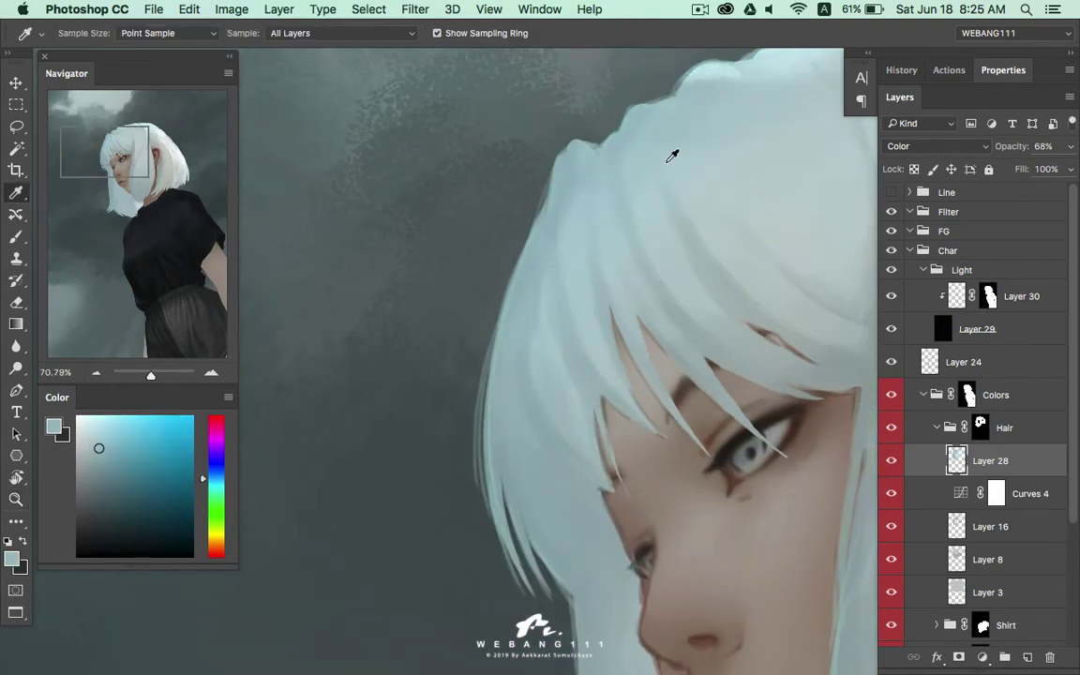
click(963, 361)
key(b)
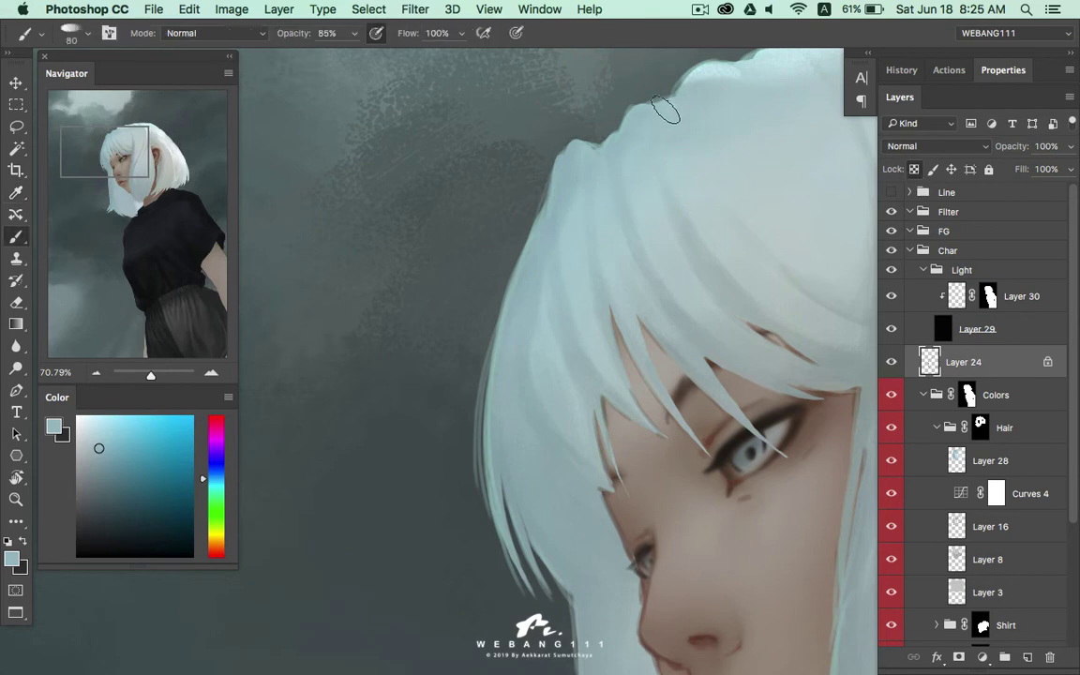
right_click(665, 111)
key(period)
key(Return)
Paint over the dark notch in the hair's lower edge with a 100 px brush
mouse_move(468, 473)
mouse_down()
mouse_move(495, 273)
mouse_move(530, 174)
mouse_up()
drag(569, 535, 525, 345)
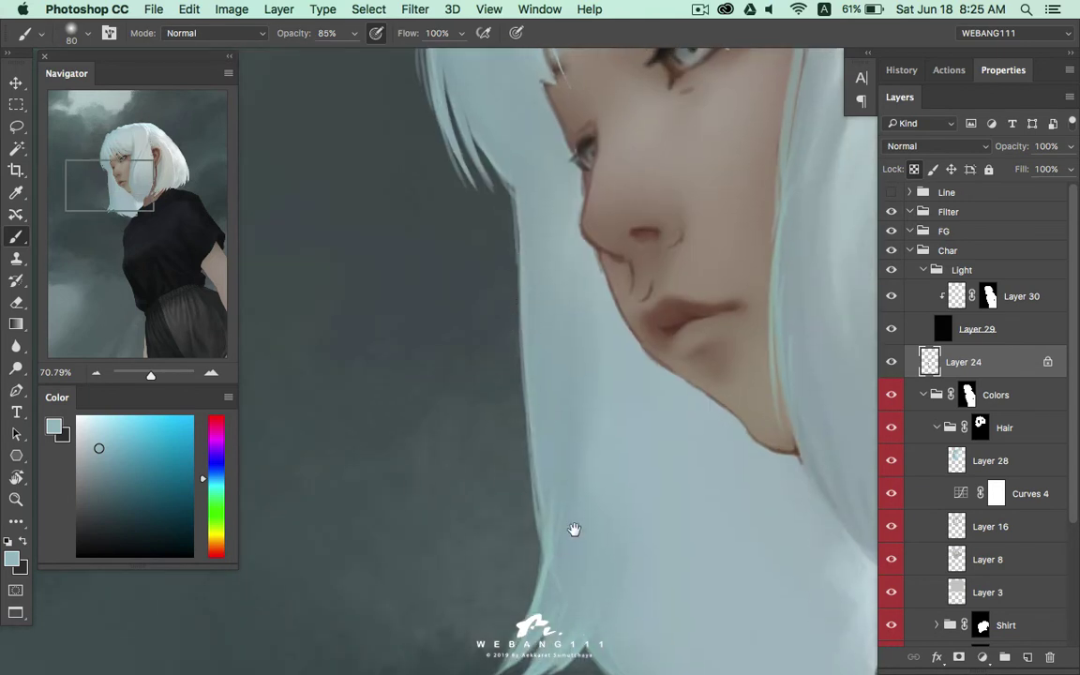
drag(573, 530, 565, 366)
key(bracketright)
key(bracketright)
alt+click(576, 255)
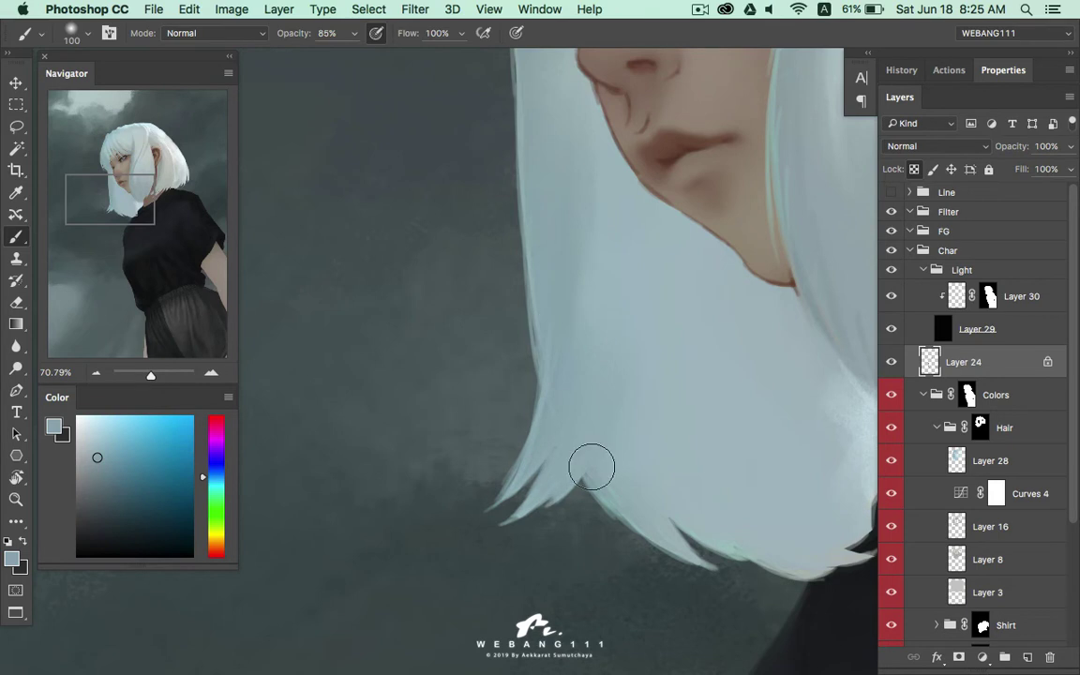
drag(573, 473, 623, 494)
Sample hair colours beside the cheek, along the left edge and near the top of the hair
drag(672, 367, 520, 480)
drag(675, 202, 574, 381)
alt+click(592, 315)
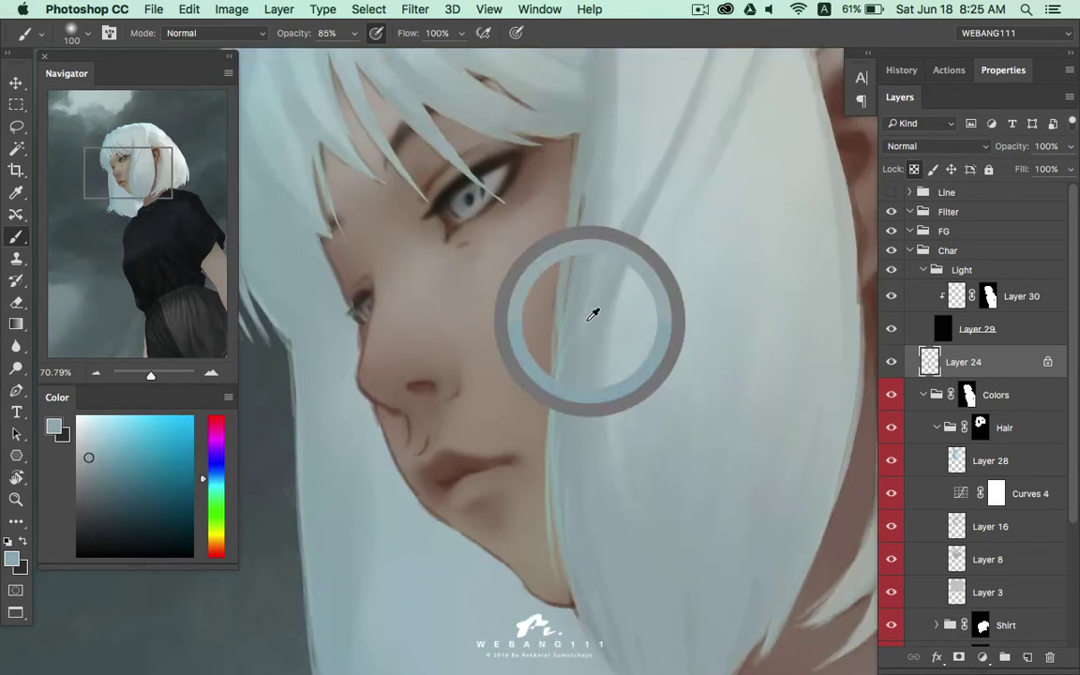
alt+click(554, 343)
drag(315, 233, 596, 425)
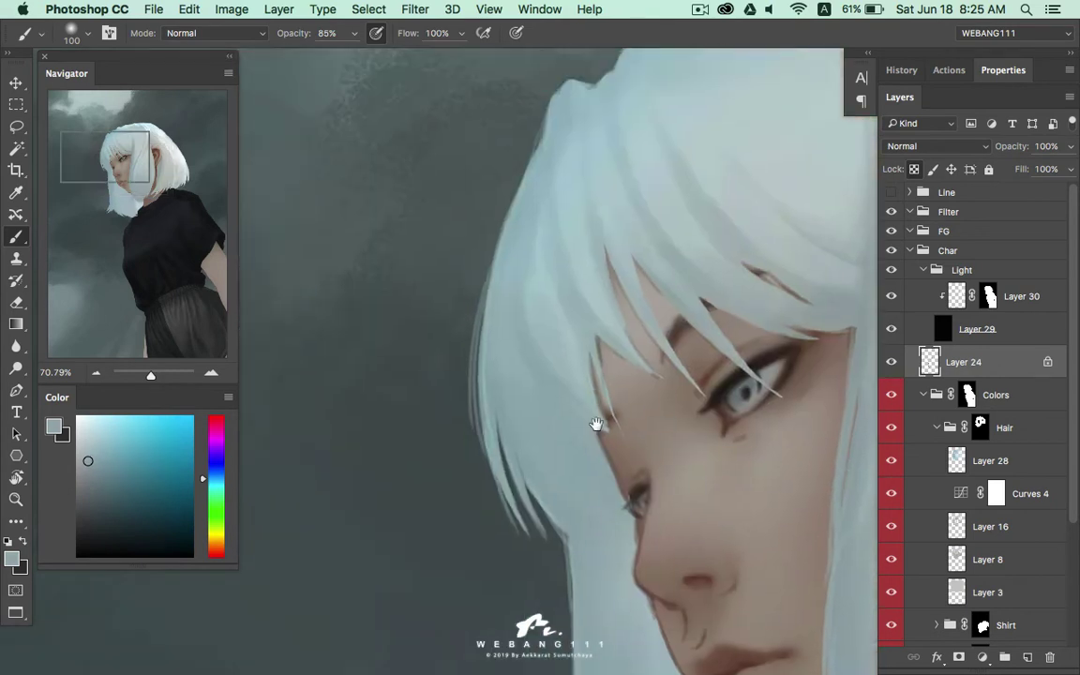
alt+click(506, 373)
drag(501, 282, 445, 386)
alt+click(534, 250)
drag(665, 173, 475, 216)
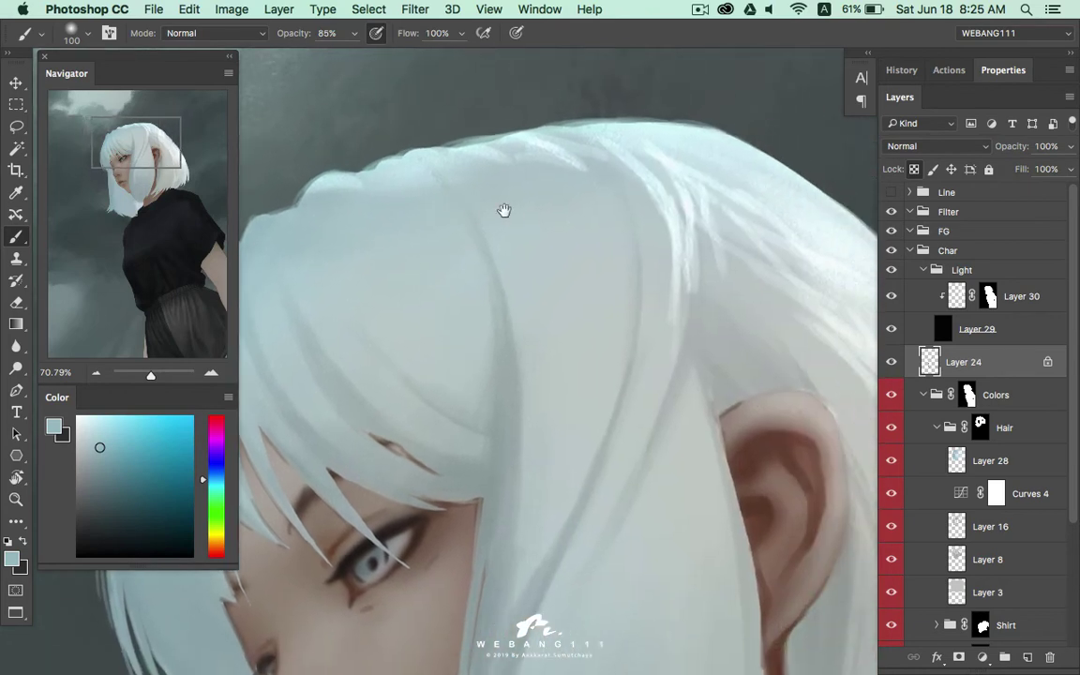
Zoom out to the whole head and collapse the Colors group
key(z)
scroll(607, 282, down, 5)
scroll(595, 300, down, 3)
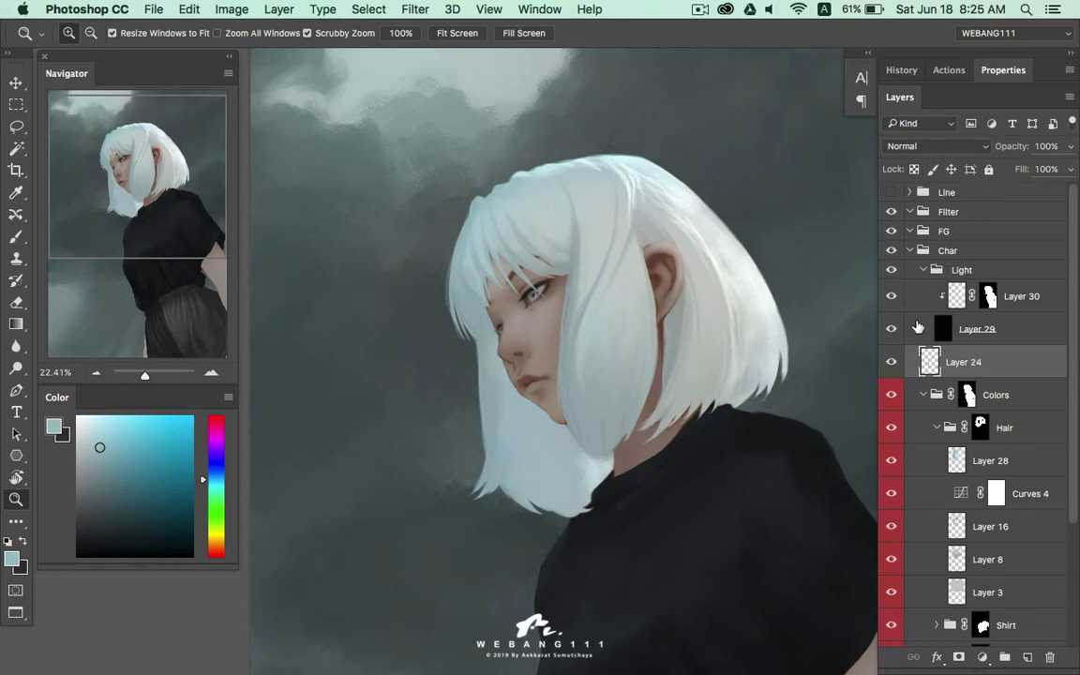
click(924, 395)
Collapse the Light group and add a new Layer 31 above it in the Char group
click(924, 271)
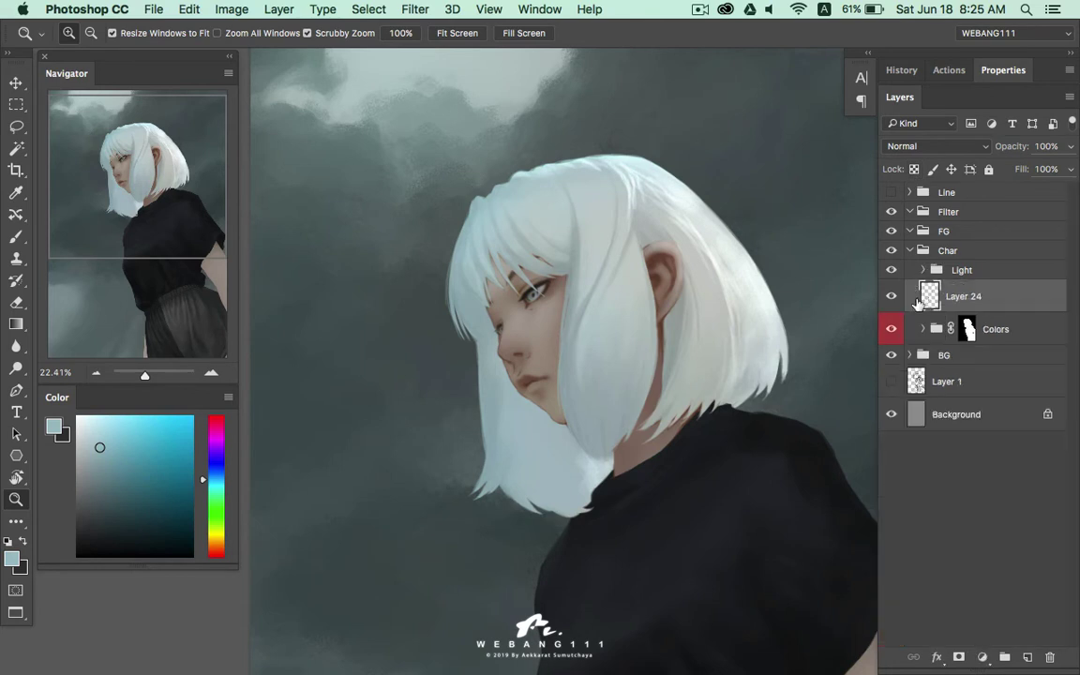
scroll(655, 362, down, 3)
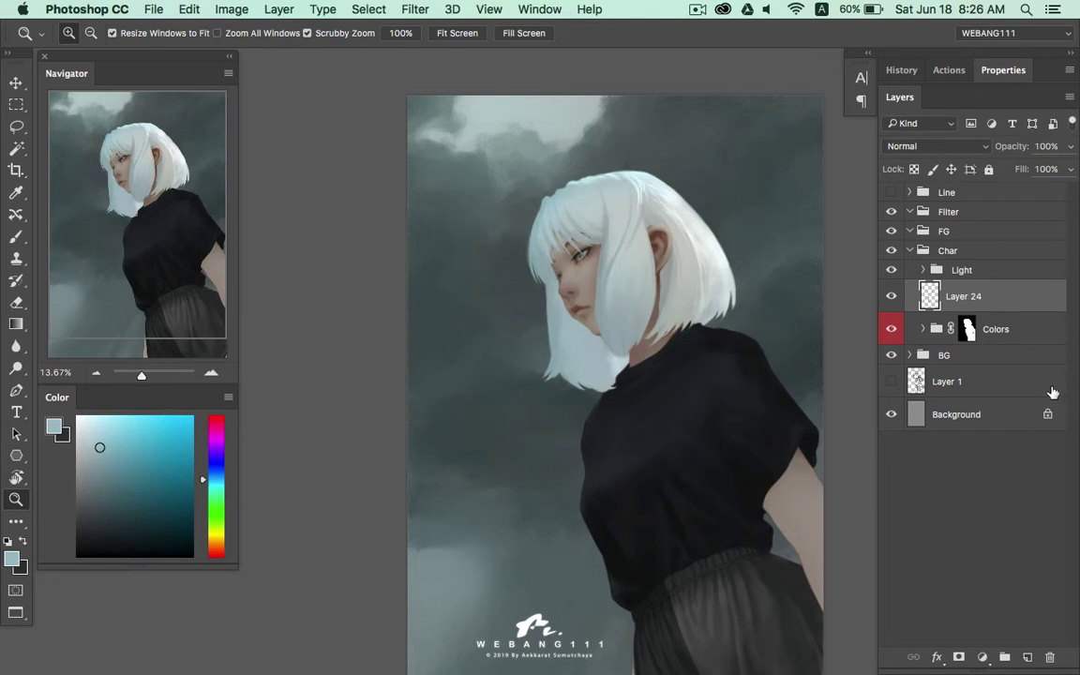
click(984, 272)
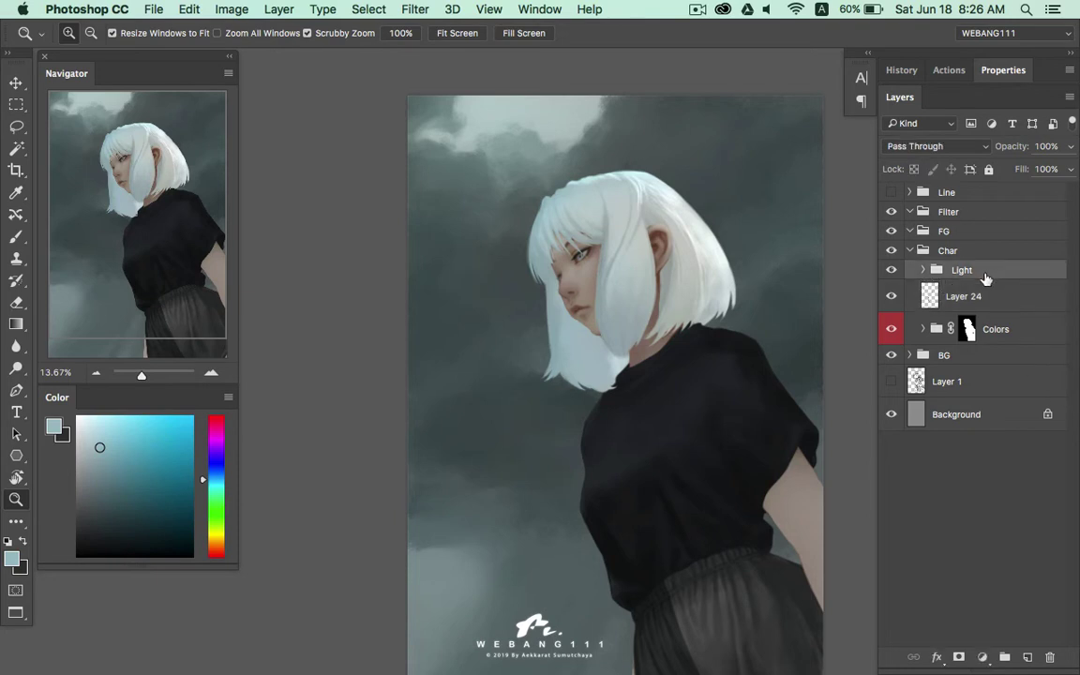
click(1027, 658)
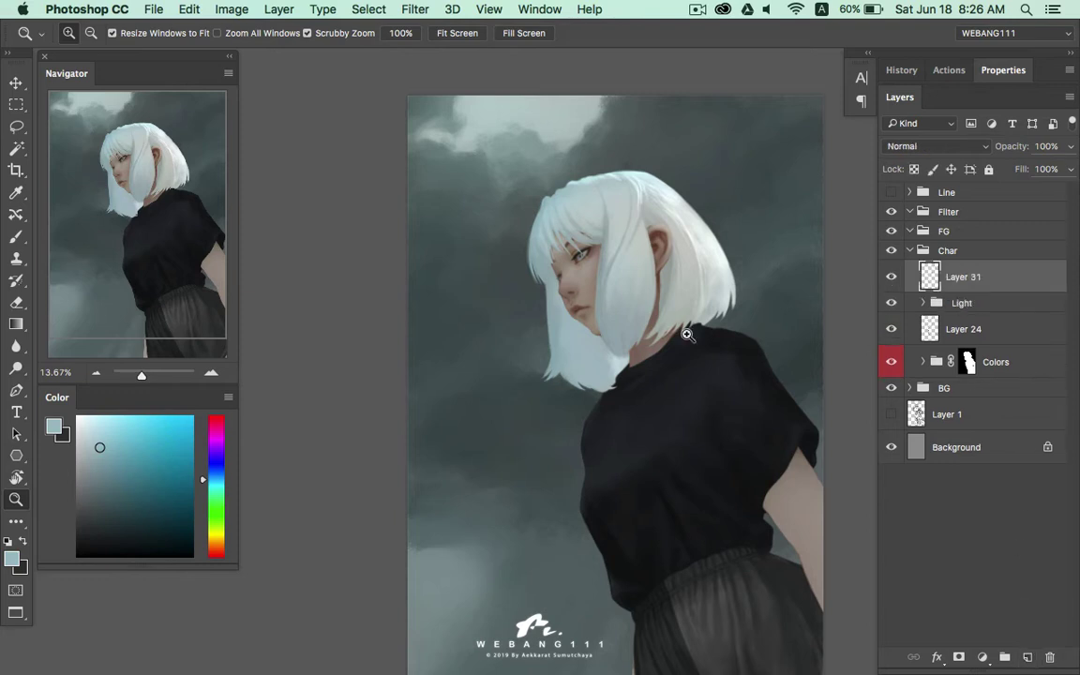
mouse_move(581, 280)
mouse_down()
mouse_move(628, 283)
mouse_move(608, 301)
mouse_up()
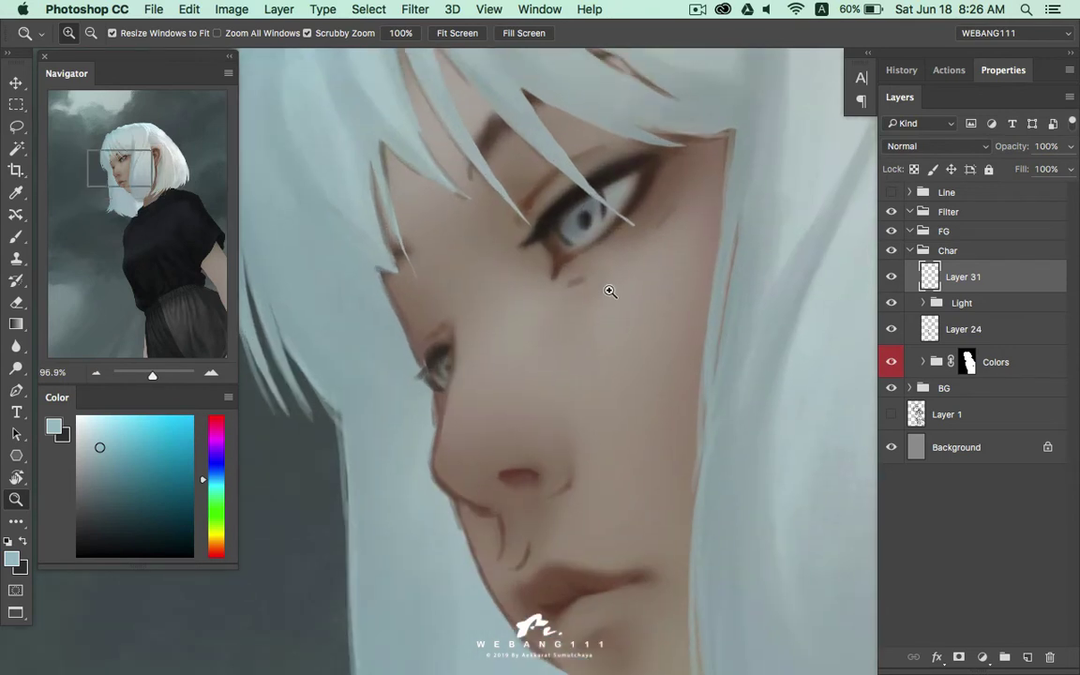
key(b)
right_click(605, 289)
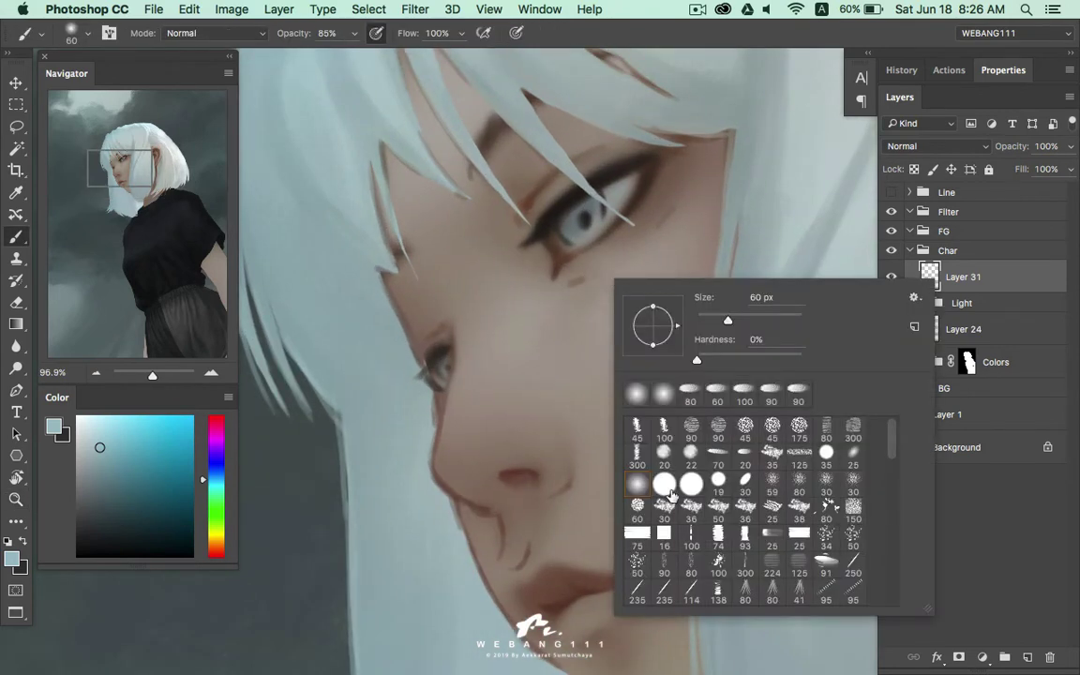
Sample skin tones and paint a soft shadow below the eye with a 30 px brush
key(bracketleft)
key(Escape)
key(bracketleft)
key(bracketleft)
key(bracketleft)
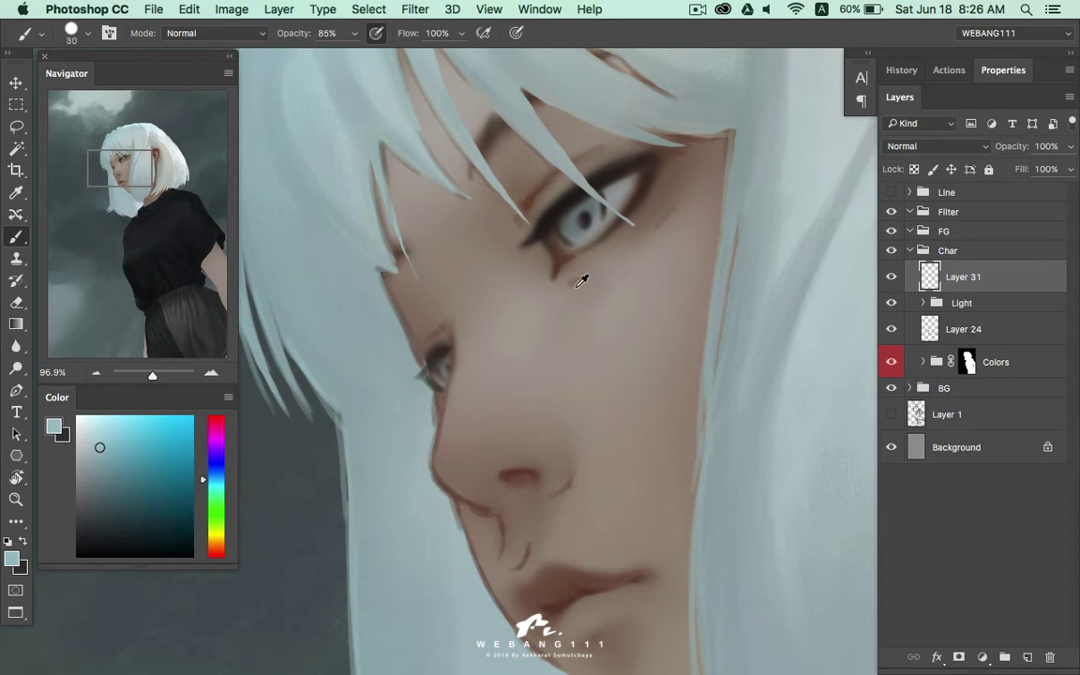
alt+click(583, 285)
alt+click(579, 290)
drag(573, 289, 591, 291)
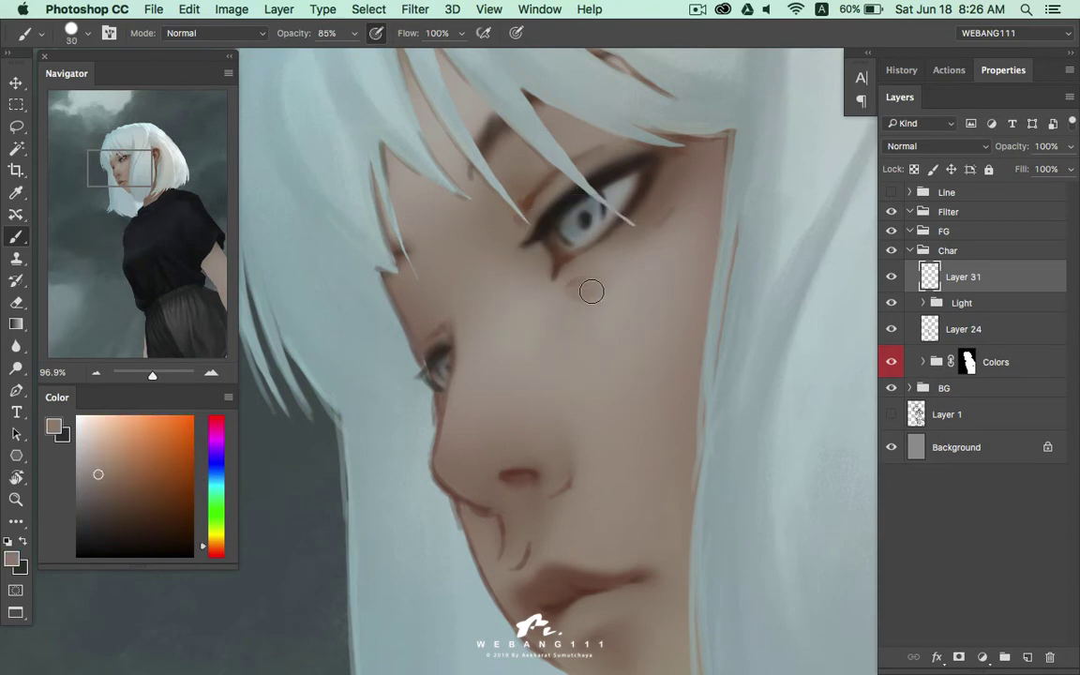
alt+click(583, 290)
Sample a range of skin tones around the eye and cheek at 30–35 px brush size
key(])
alt+click(614, 279)
key([)
alt+click(583, 293)
alt+click(676, 208)
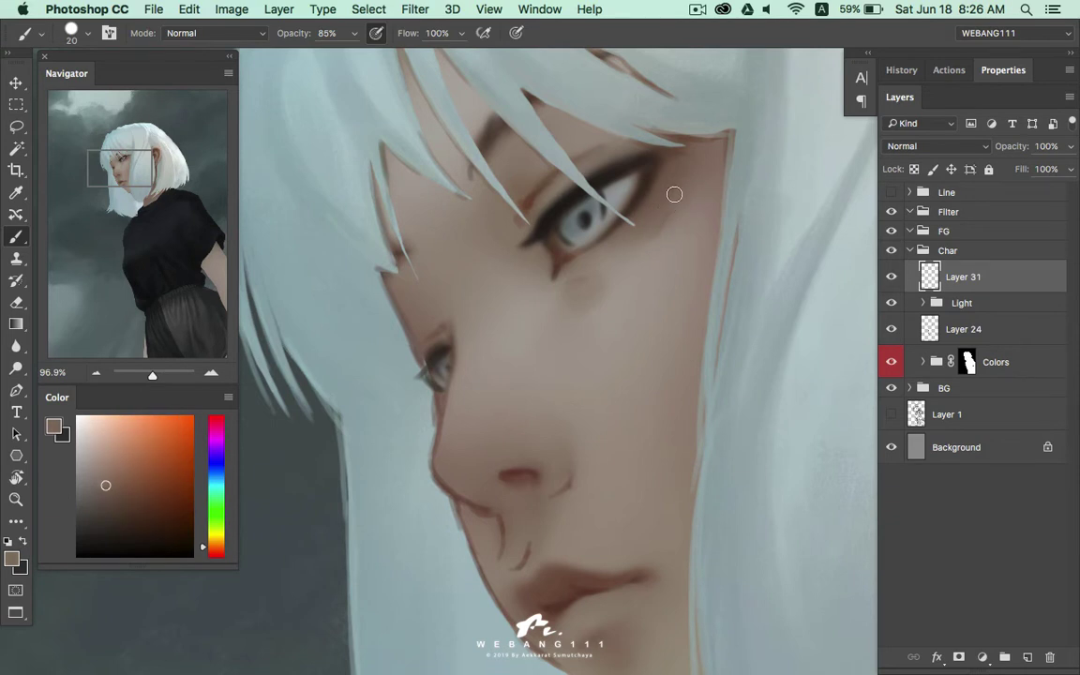
alt+click(609, 266)
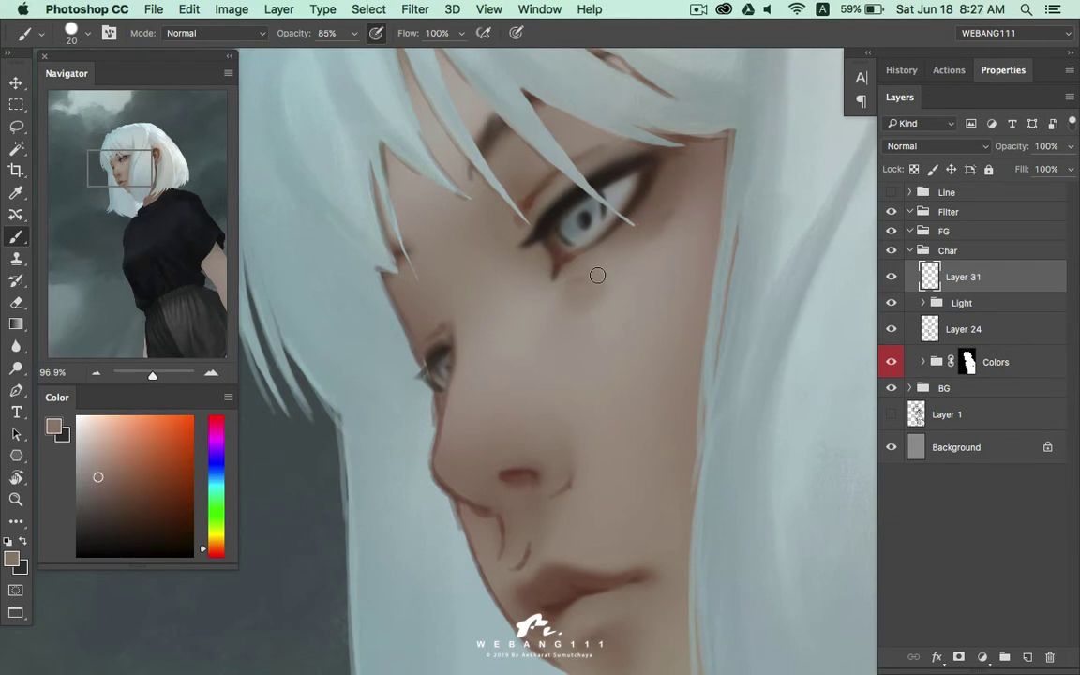
alt+click(592, 272)
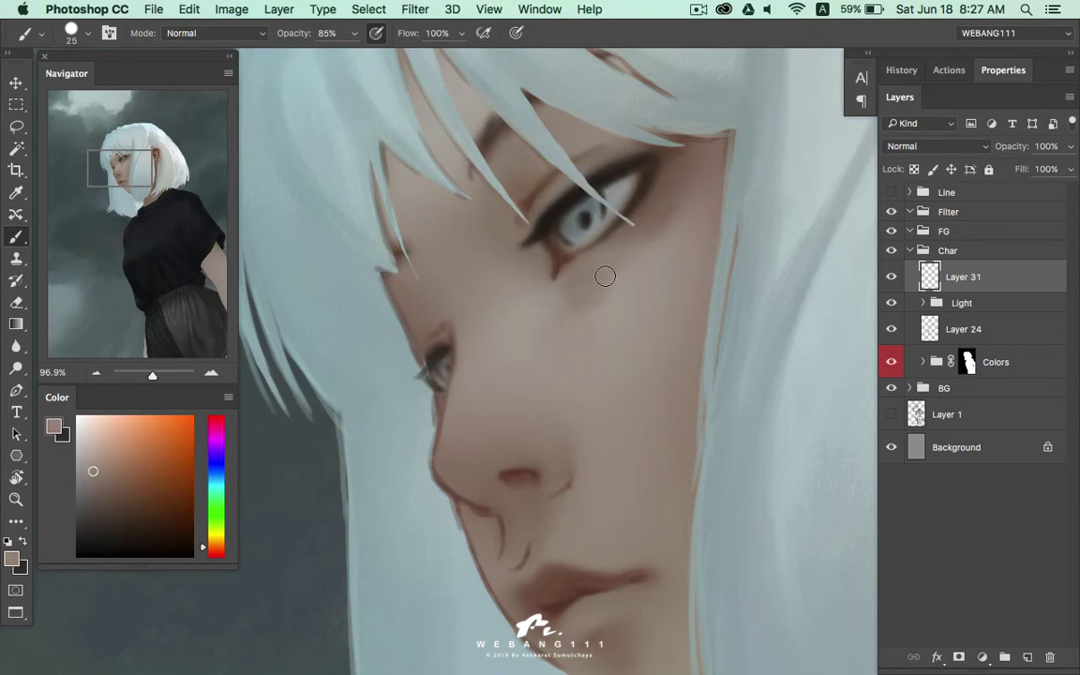
alt+click(553, 255)
alt+click(589, 293)
alt+click(671, 205)
alt+click(653, 209)
alt+click(585, 275)
alt+click(557, 291)
alt+click(600, 225)
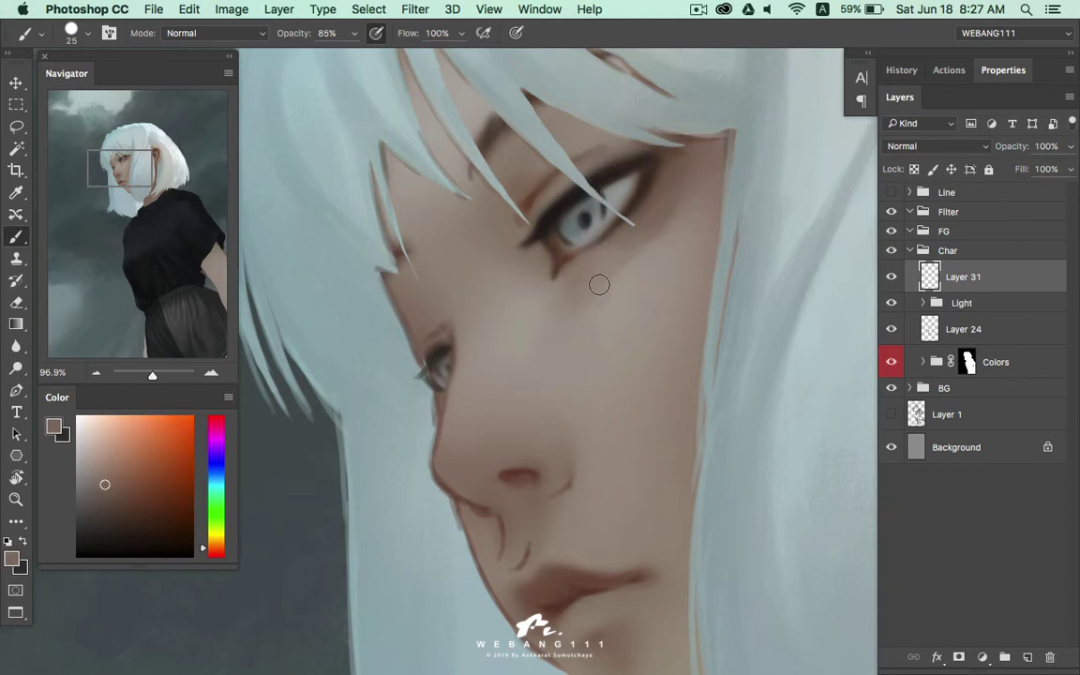
alt+click(539, 300)
Sample skin tones around the nose at 10–25 px and soften the crease under the nose
scroll(560, 335, down, 2)
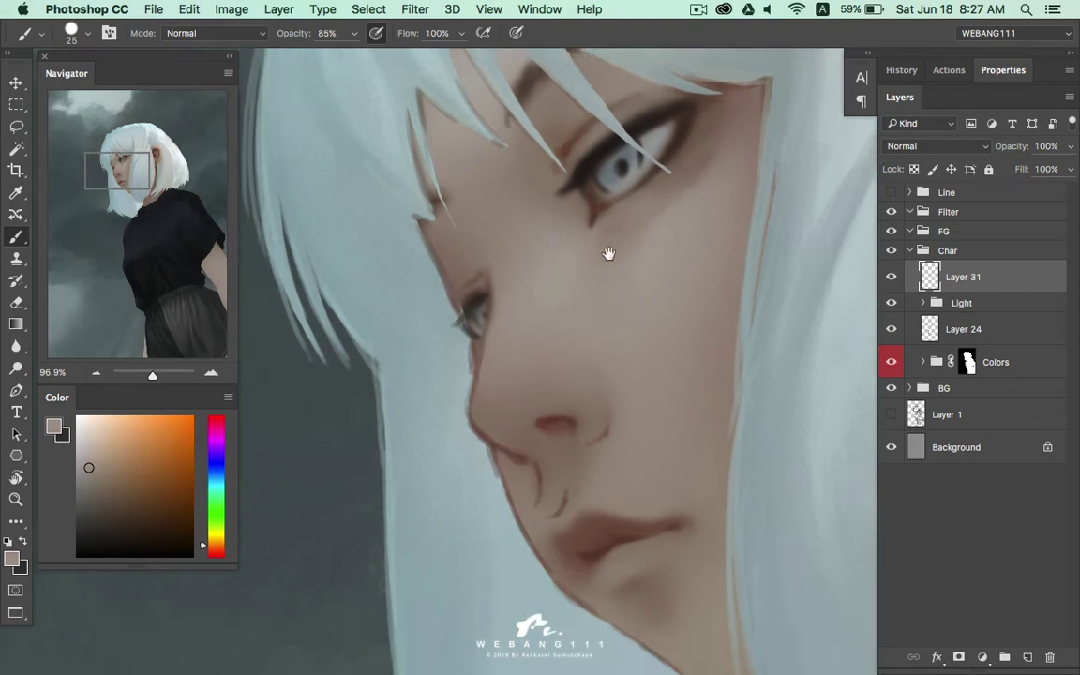
scroll(607, 254, down, 2)
key(bracketleft)
key(bracketleft)
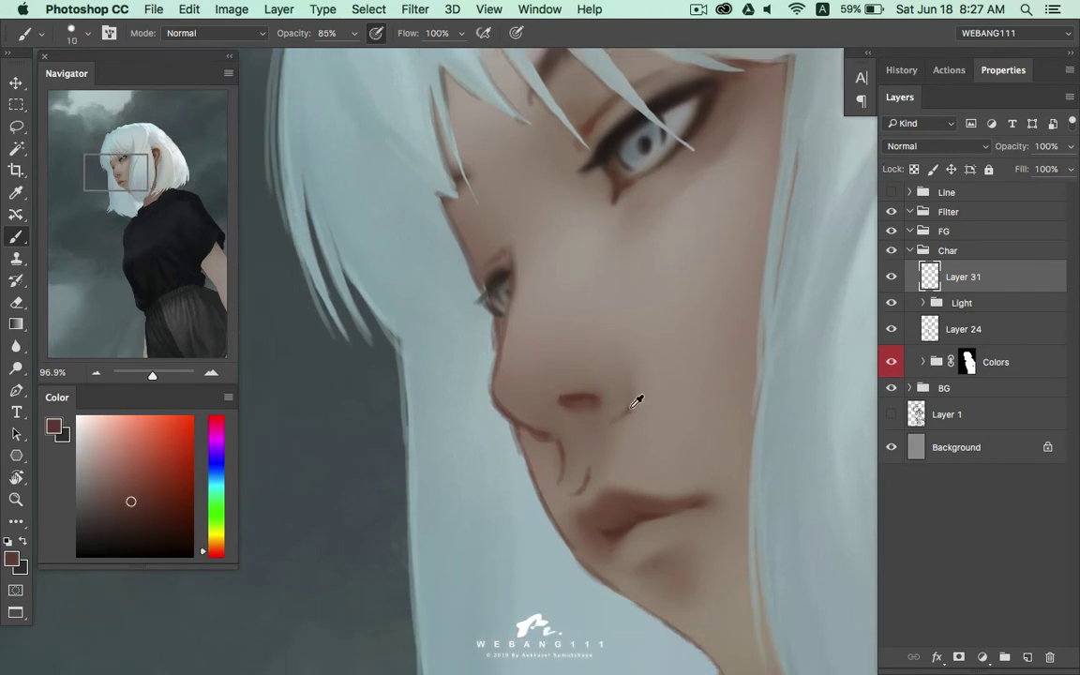
alt+click(633, 405)
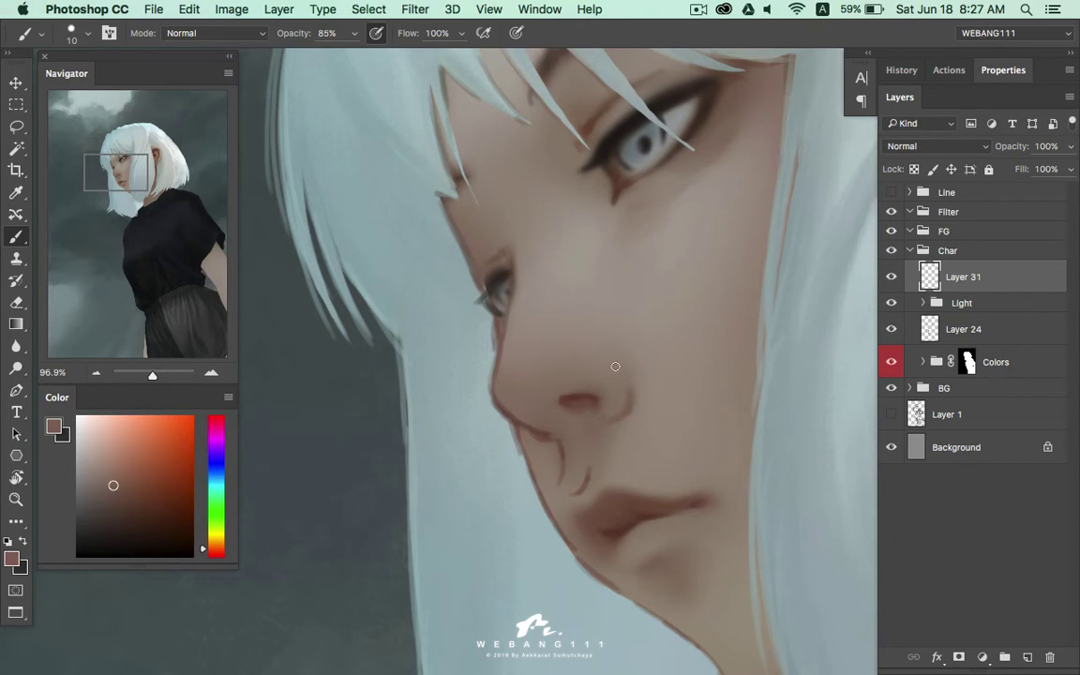
key(bracketright)
alt+click(631, 401)
alt+click(608, 395)
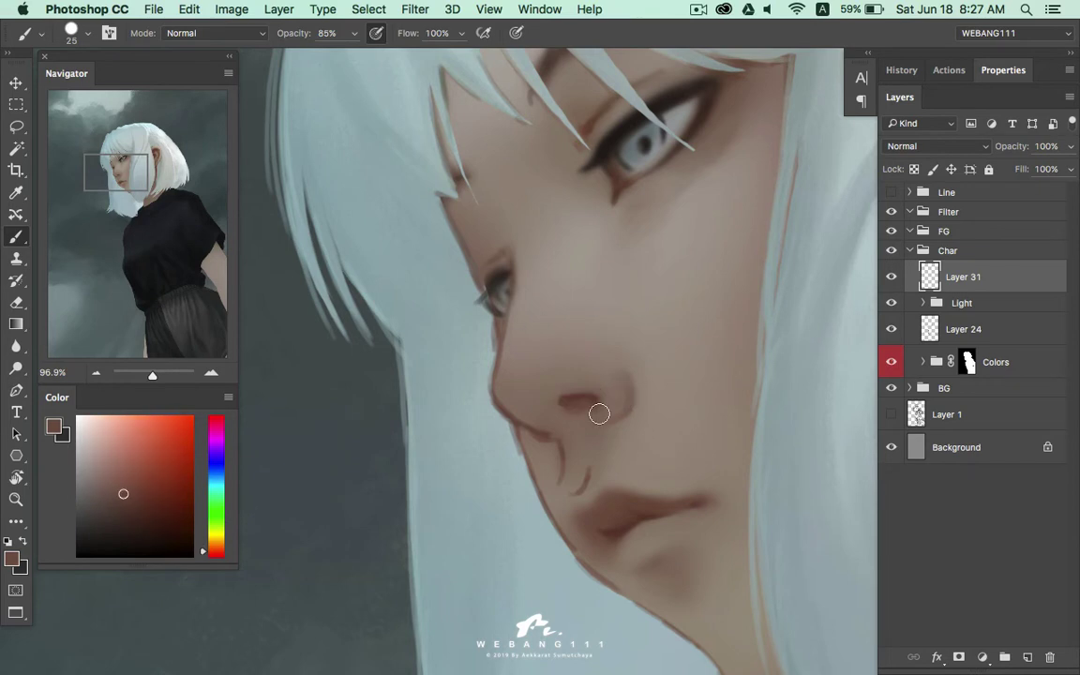
key(bracketleft)
key(bracketleft)
key(bracketleft)
alt+click(572, 400)
alt+click(533, 430)
alt+click(544, 429)
alt+click(558, 435)
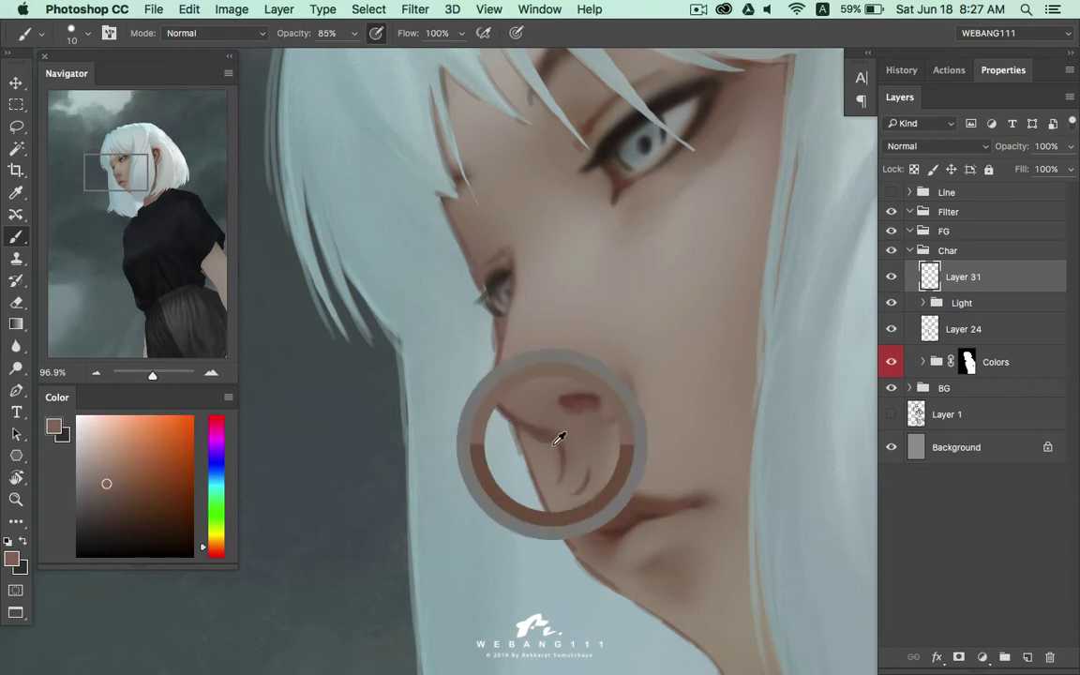
drag(577, 484, 590, 456)
Sample skin tones beside the nose and around the eye on Layer 31
alt+click(560, 462)
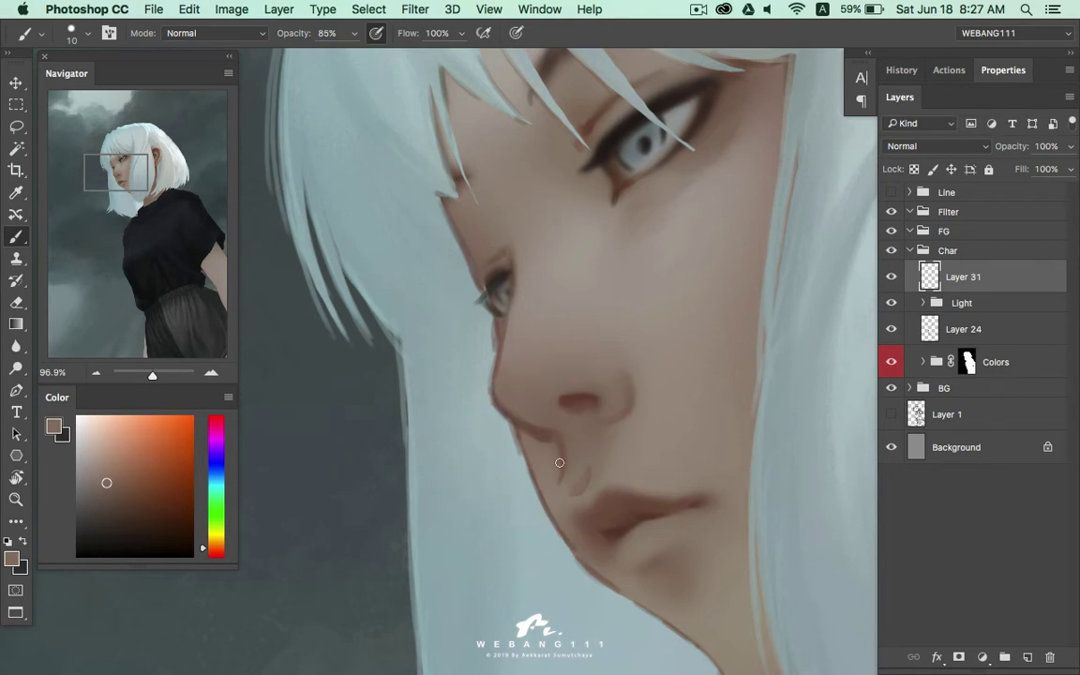
alt+click(525, 423)
alt+click(498, 379)
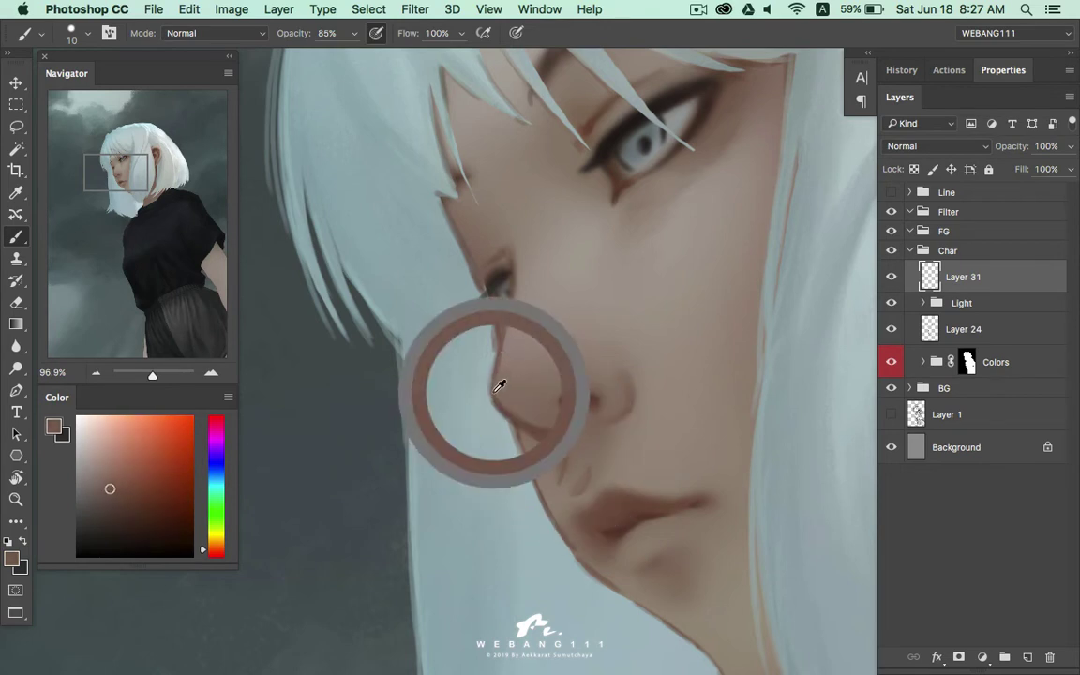
alt+click(507, 253)
alt+click(502, 252)
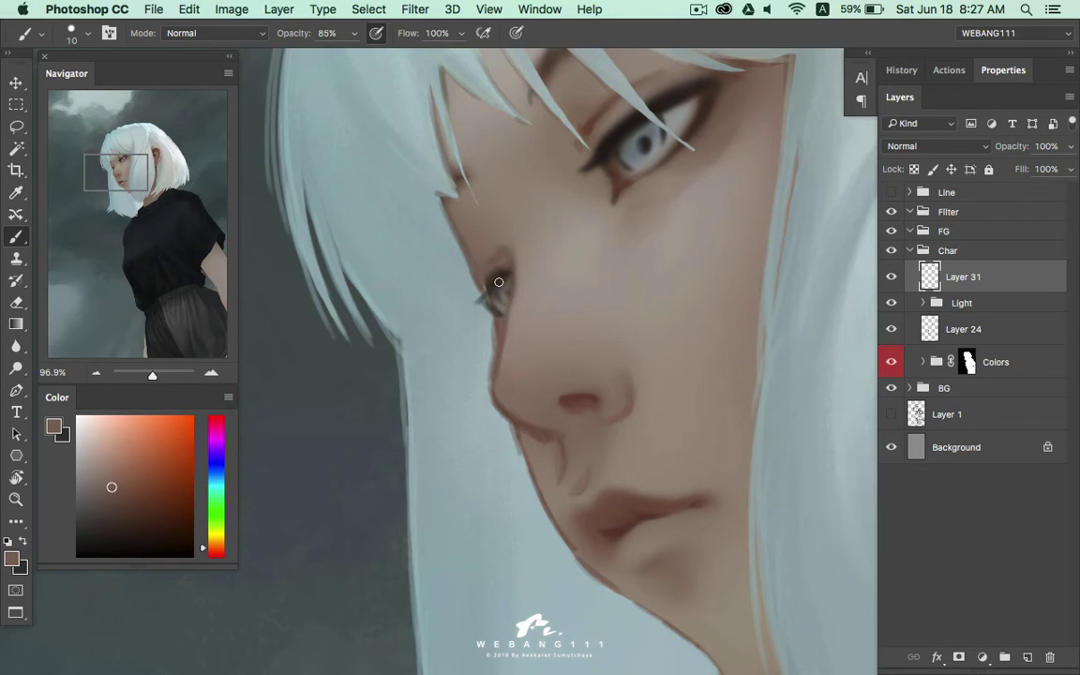
alt+click(491, 271)
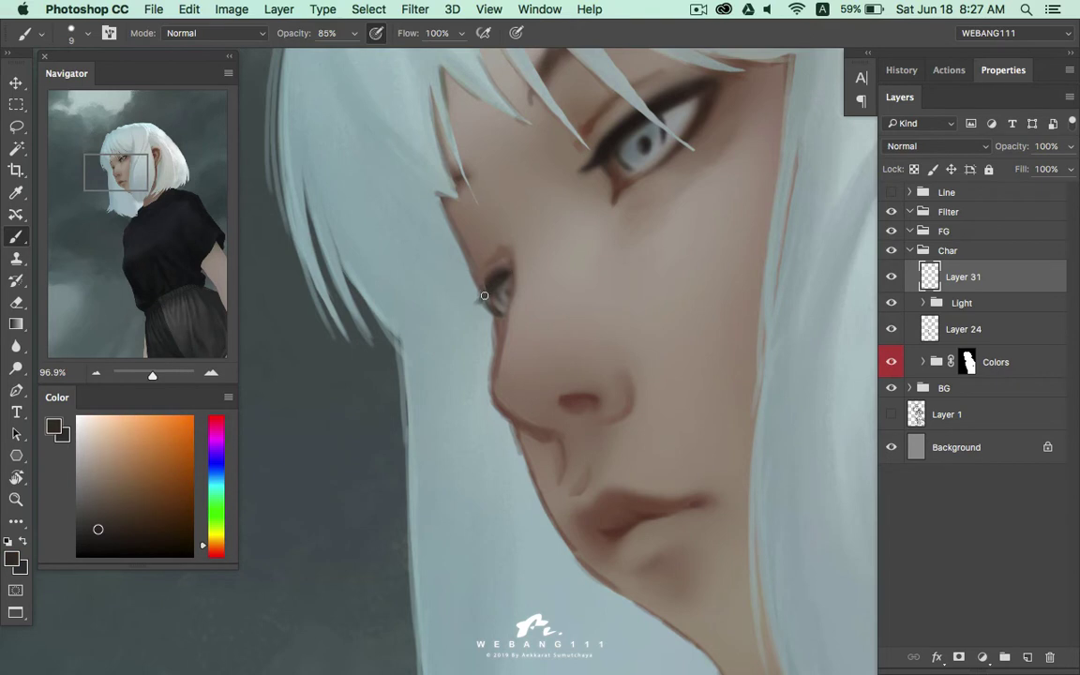
alt+click(501, 318)
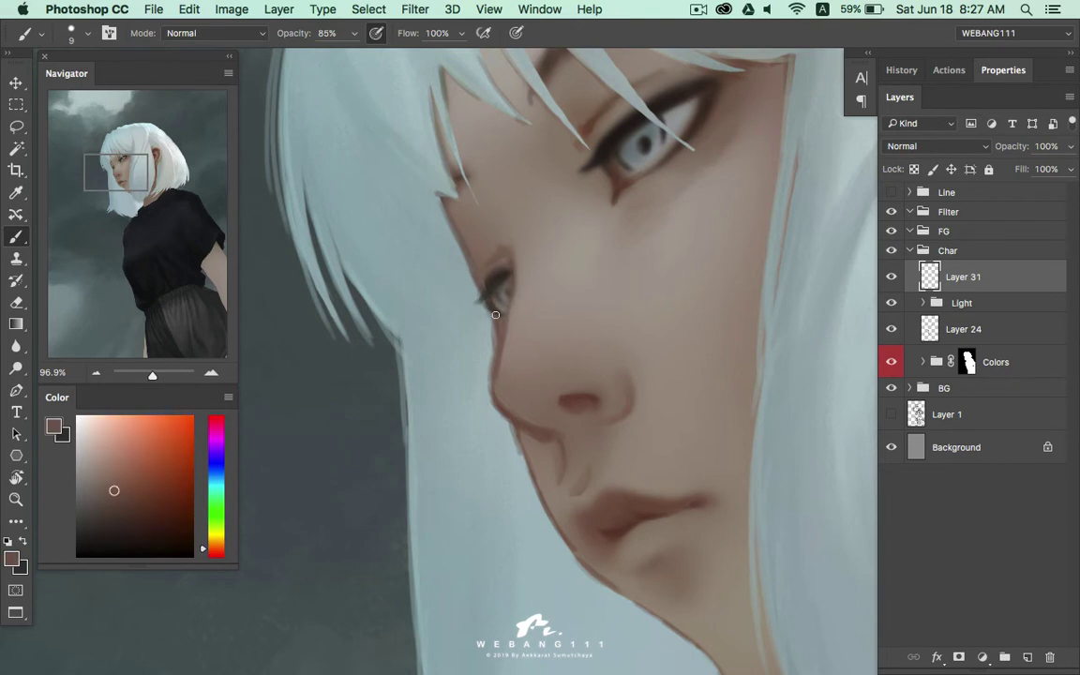
alt+click(486, 273)
alt+click(502, 310)
Sample skin shades beside the eye, on the left cheek and near the lips
scroll(539, 182, up, 5)
alt+click(566, 199)
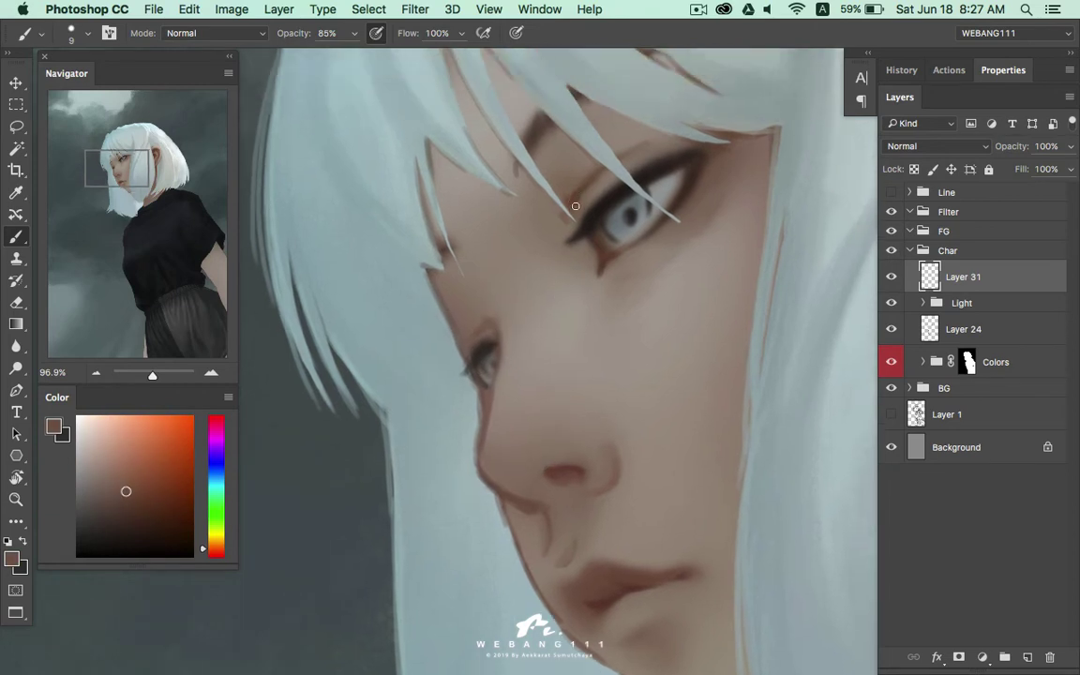
alt+click(559, 223)
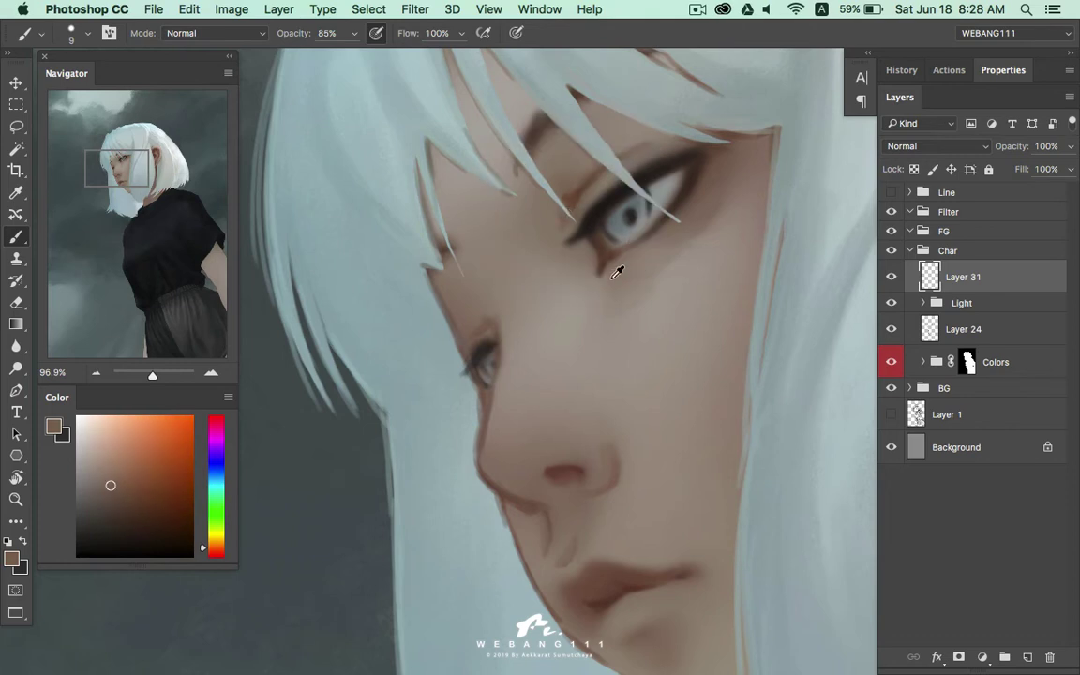
scroll(562, 366, down, 2)
alt+click(450, 269)
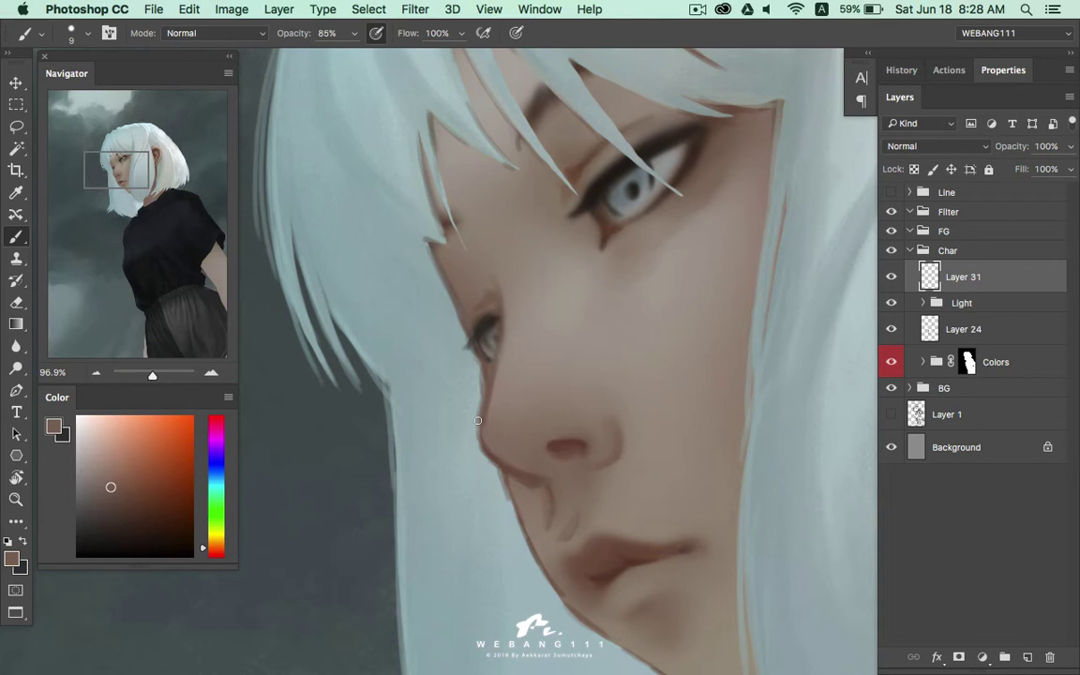
scroll(515, 449, down, 5)
alt+click(555, 381)
alt+click(527, 370)
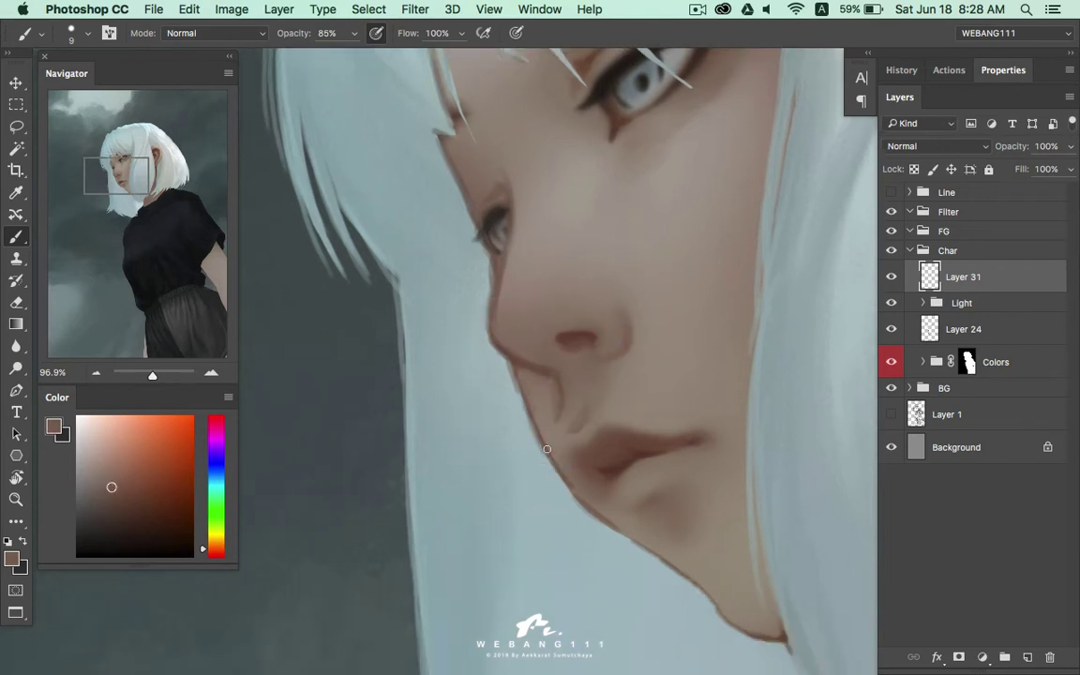
Sample a range of light, grey and reddish-brown skin tones around the jaw and chin
scroll(524, 375, down, 4)
alt+click(540, 382)
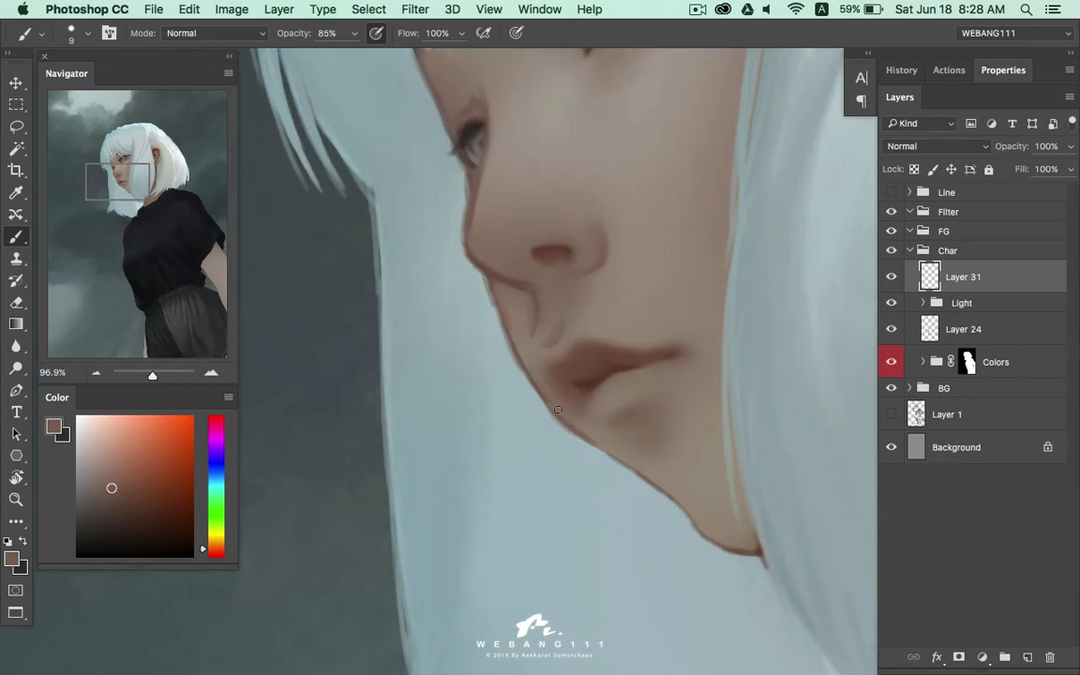
alt+click(576, 428)
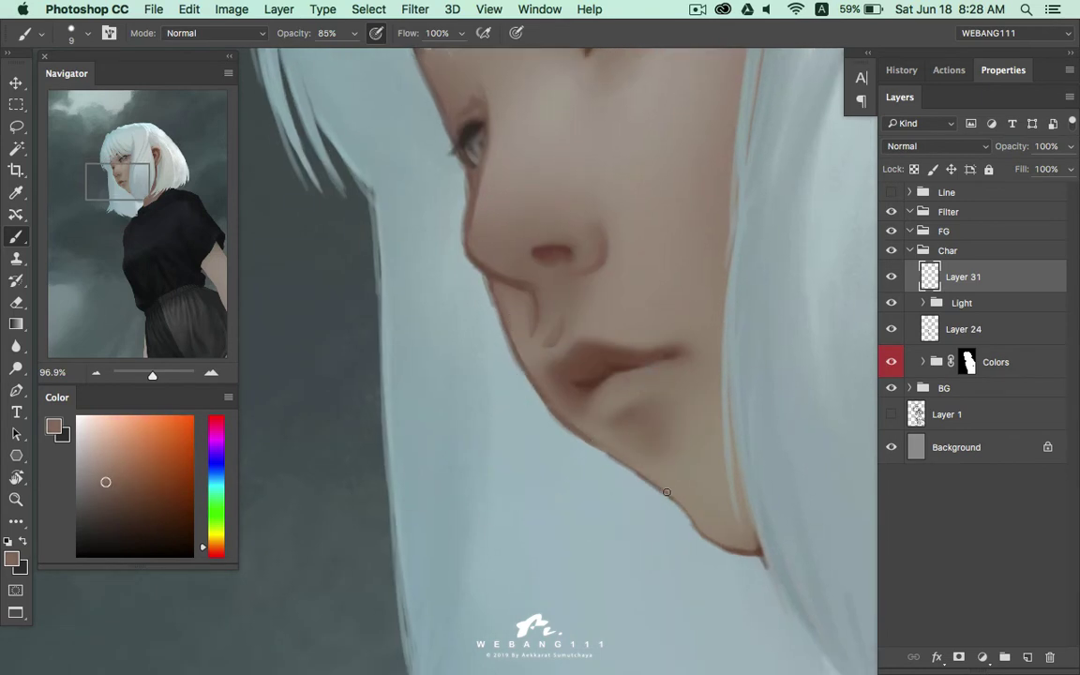
alt+click(630, 456)
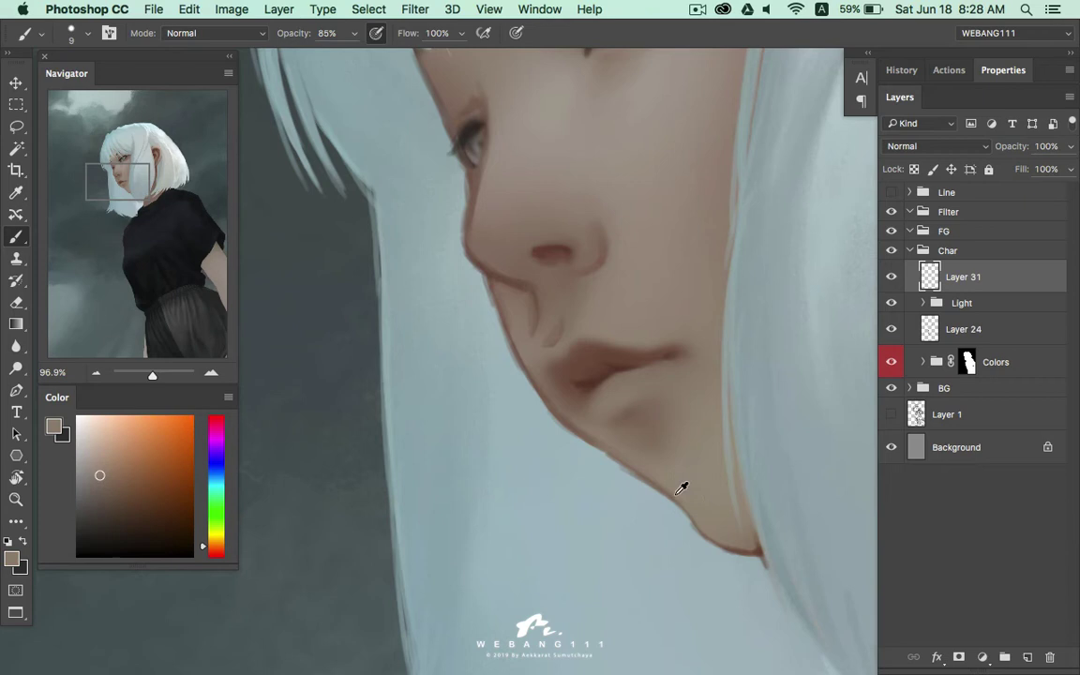
alt+click(757, 550)
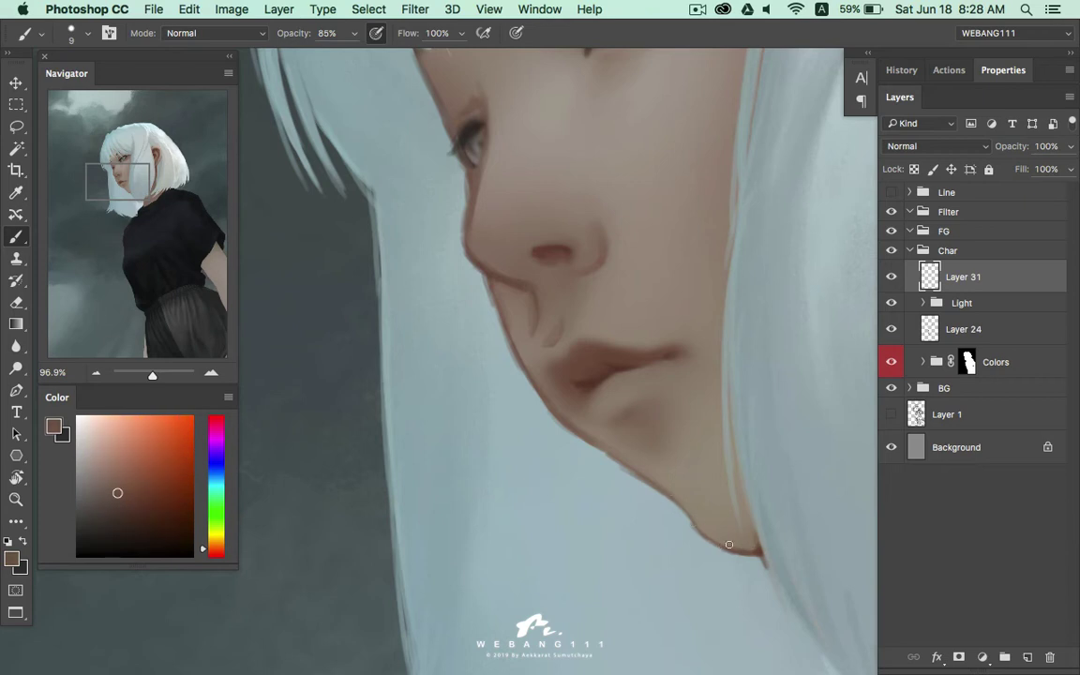
alt+click(666, 489)
alt+click(622, 446)
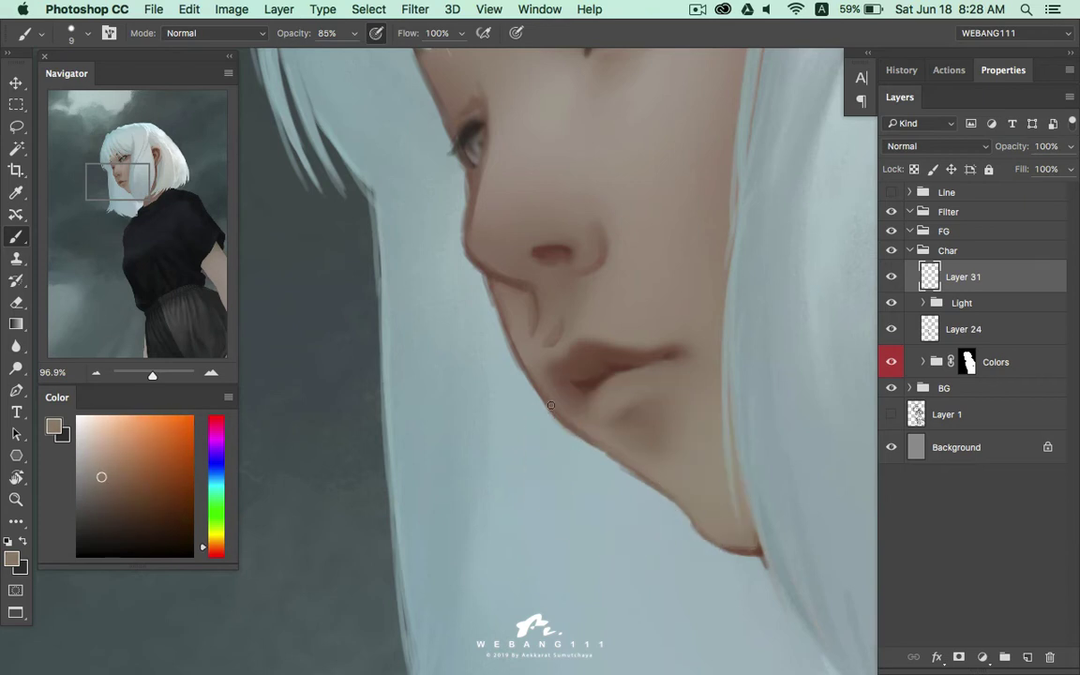
Pick the light blue-grey hair tone, comparing it against nearby skin tones
alt+click(490, 281)
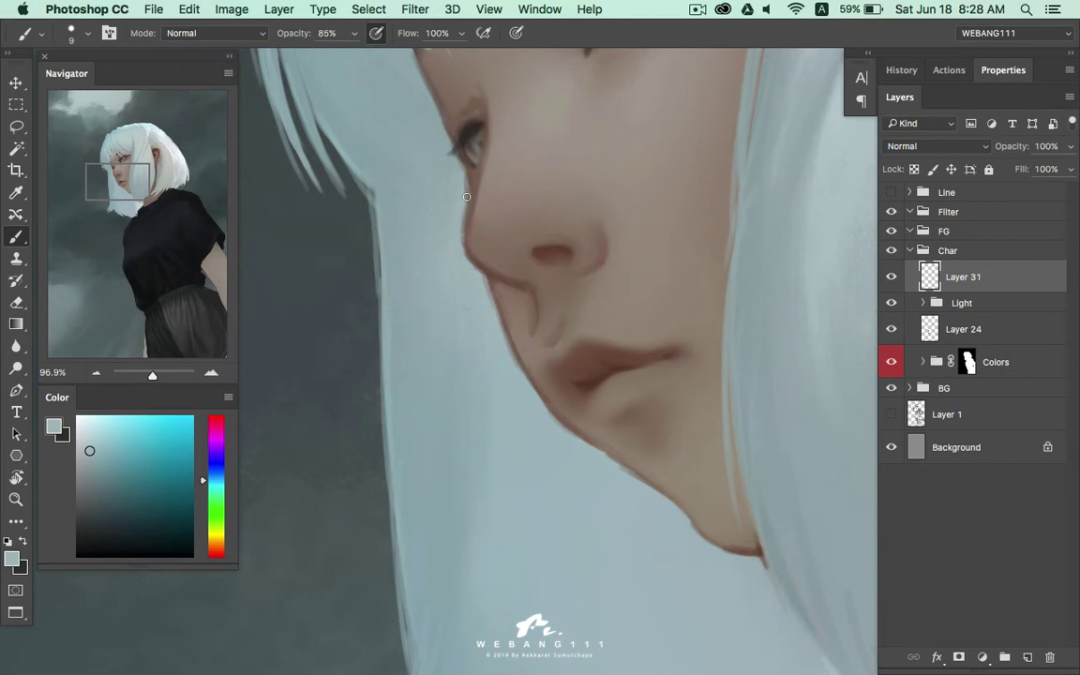
drag(465, 197, 480, 272)
alt+click(480, 272)
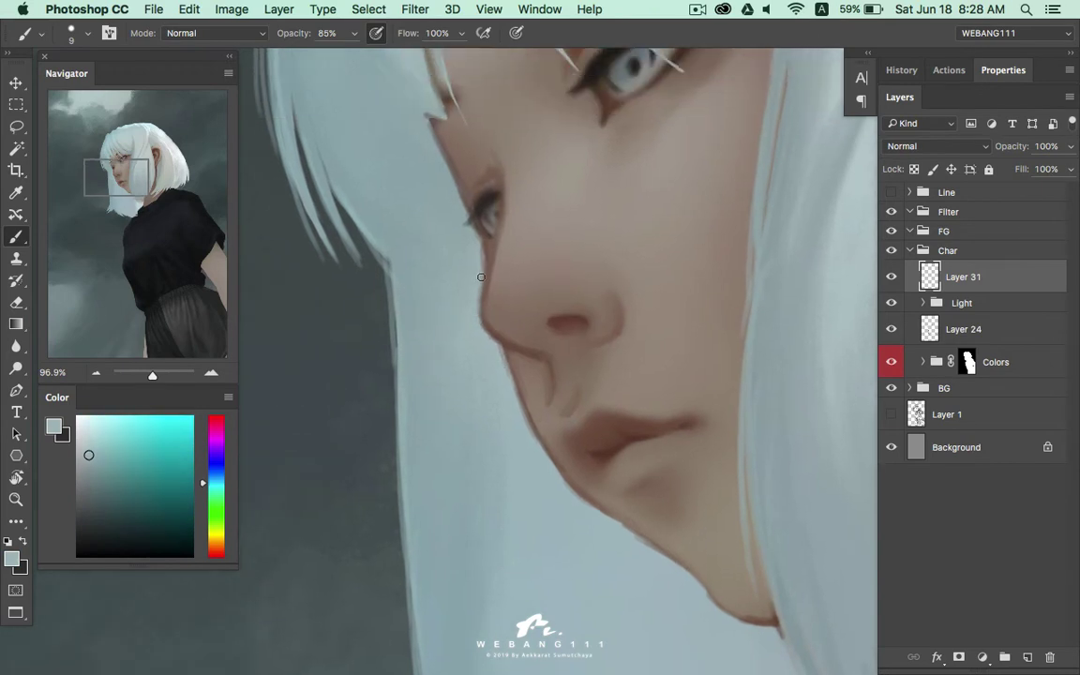
drag(474, 277, 508, 360)
alt+click(466, 204)
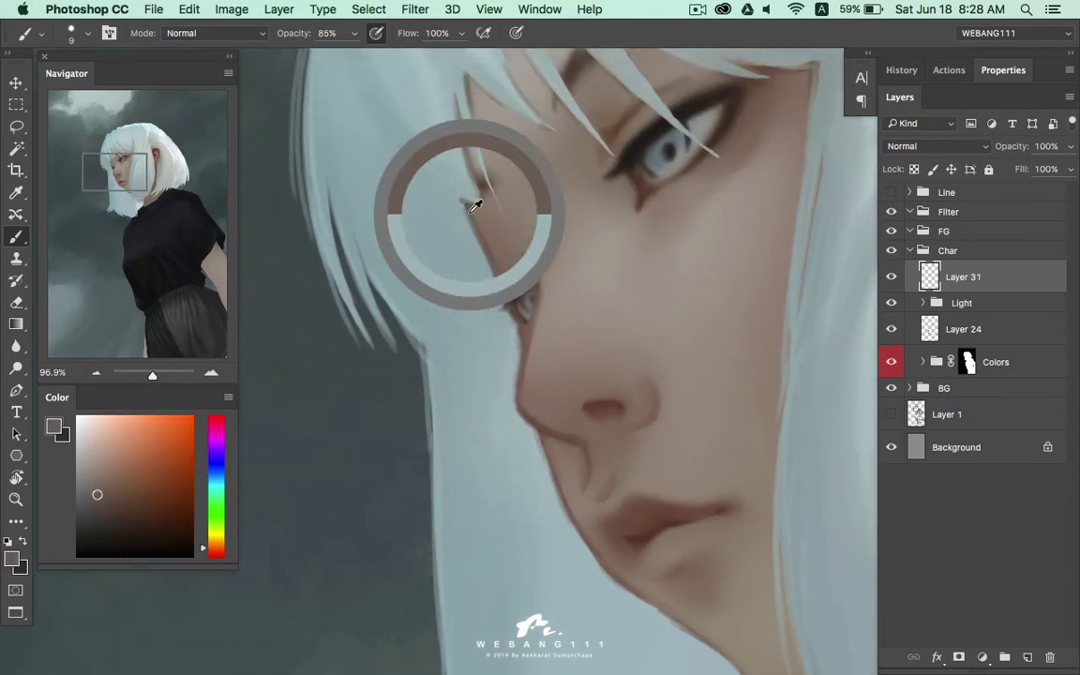
alt+click(467, 202)
alt+click(457, 195)
alt+click(505, 321)
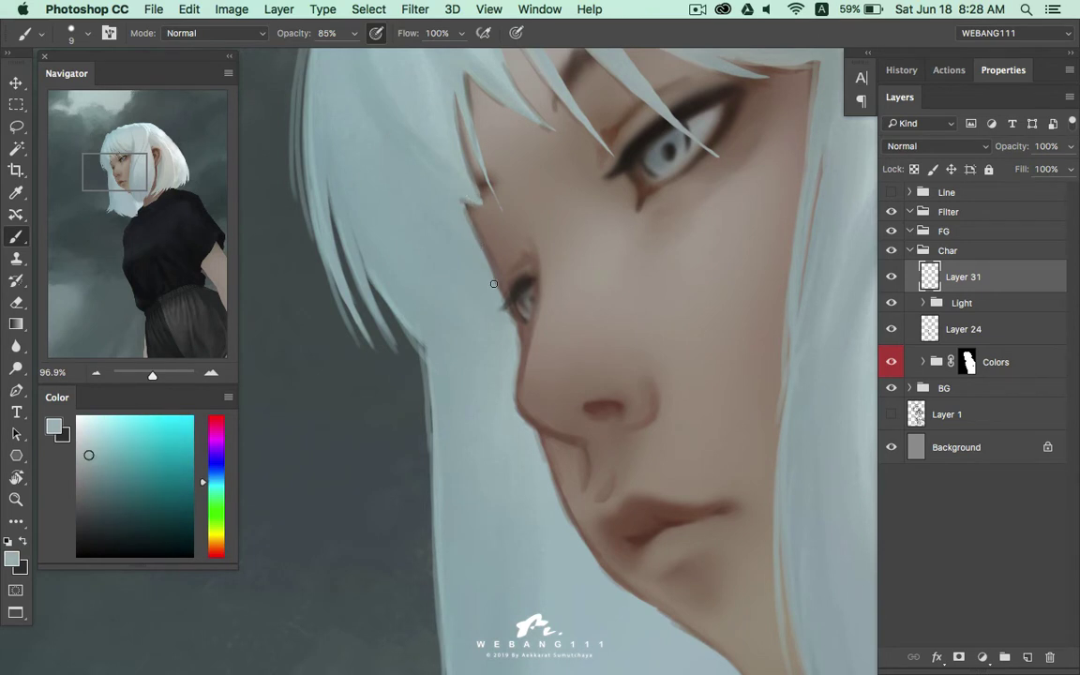
alt+click(493, 283)
alt+click(513, 343)
Resample the blue-grey hair colour beside the chin and at the jaw edge
drag(526, 459, 482, 322)
alt+click(494, 298)
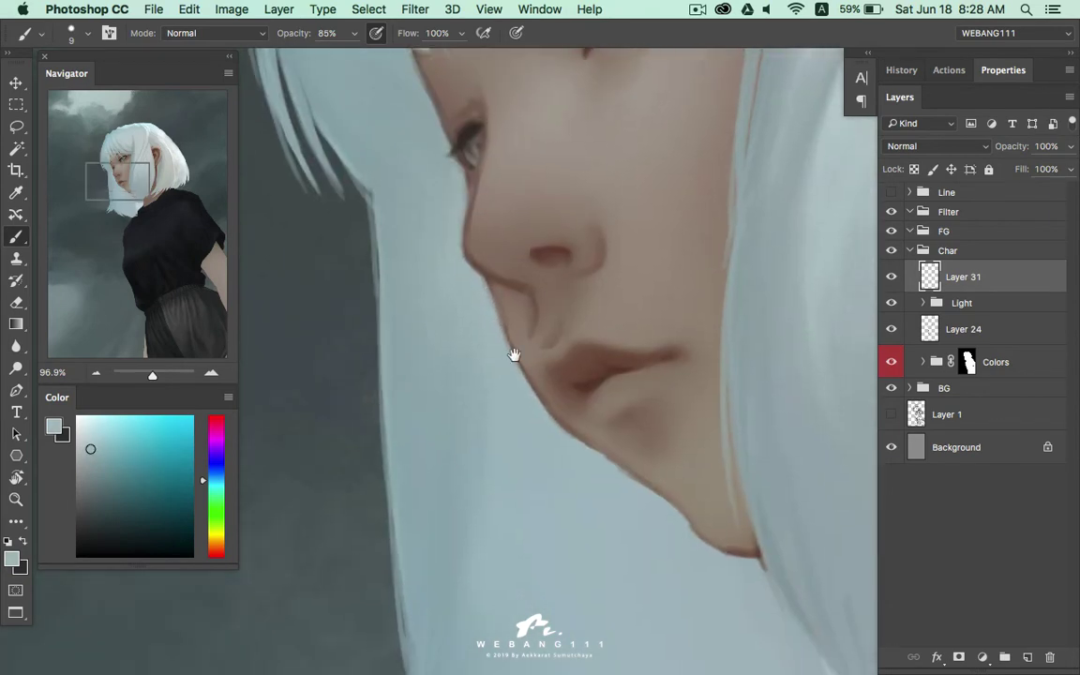
scroll(514, 358, down, 5)
scroll(513, 357, right, 3)
alt+click(547, 354)
scroll(578, 362, down, 3)
scroll(578, 361, right, 2)
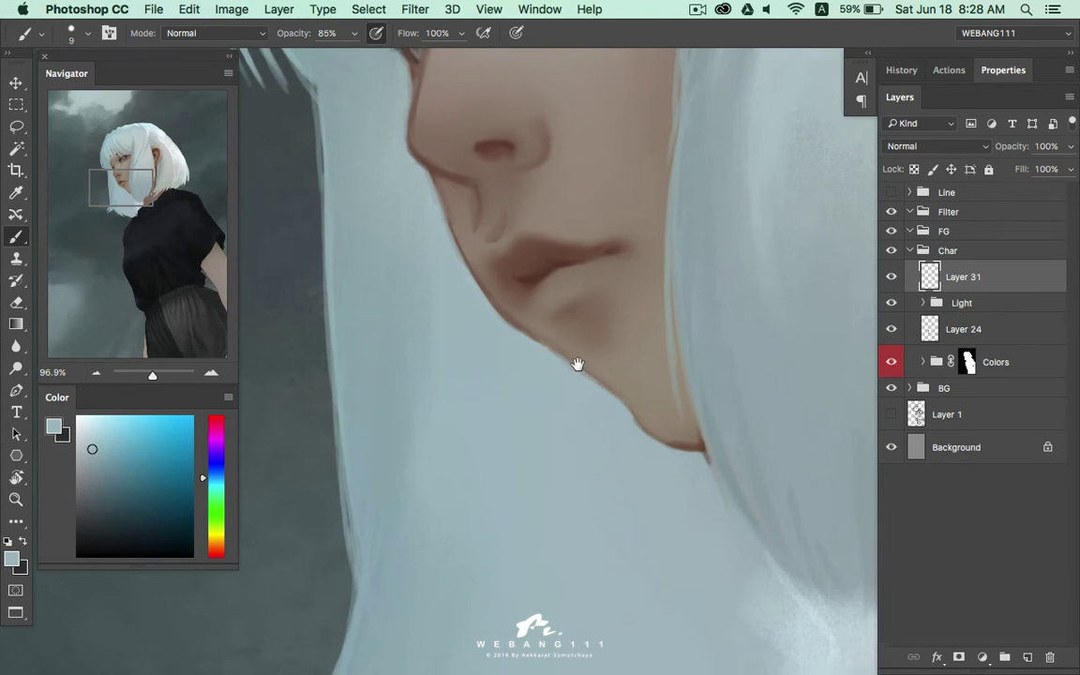
alt+click(614, 377)
Paint the jaw edge back with blue-grey hair colour to slim the chin
drag(601, 367, 663, 408)
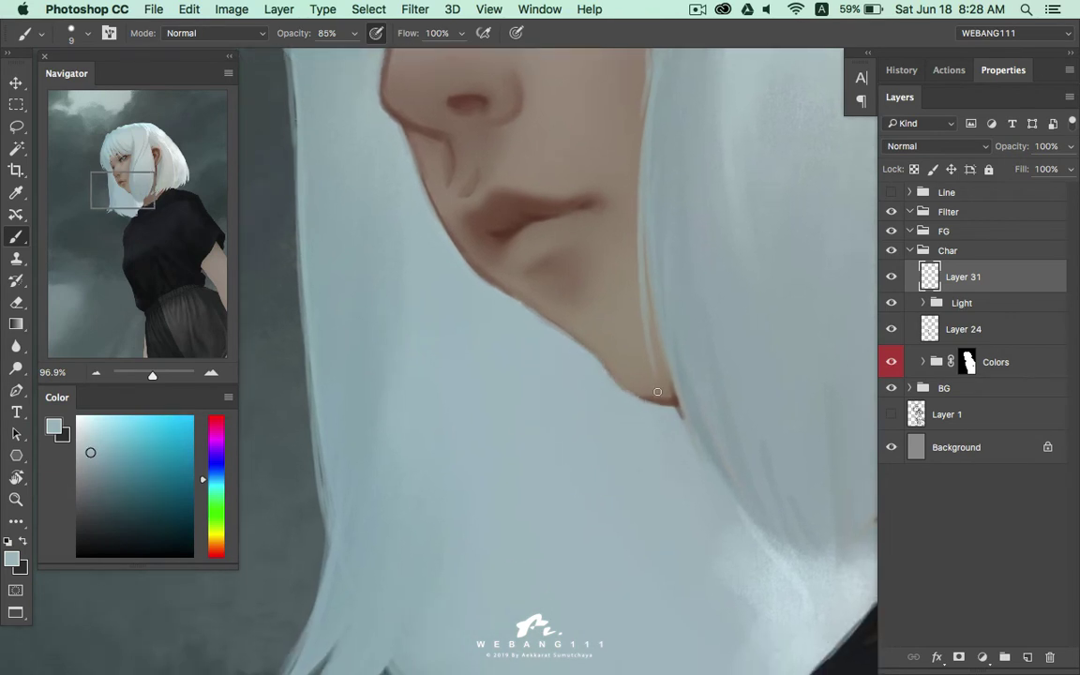
alt+click(655, 389)
alt+click(672, 399)
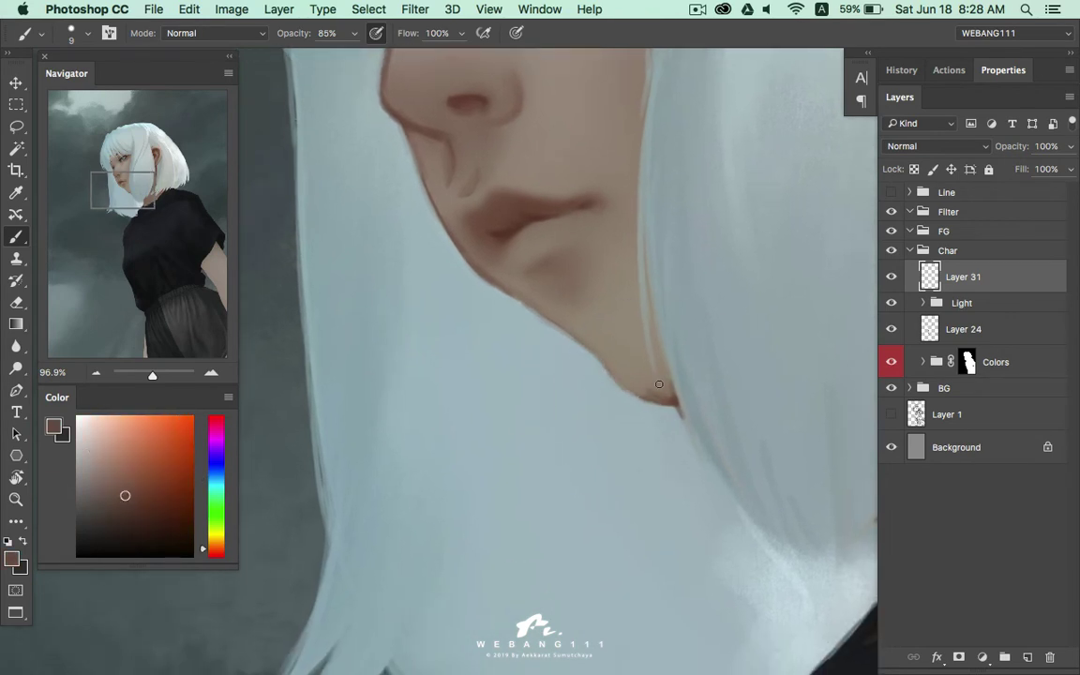
alt+click(659, 401)
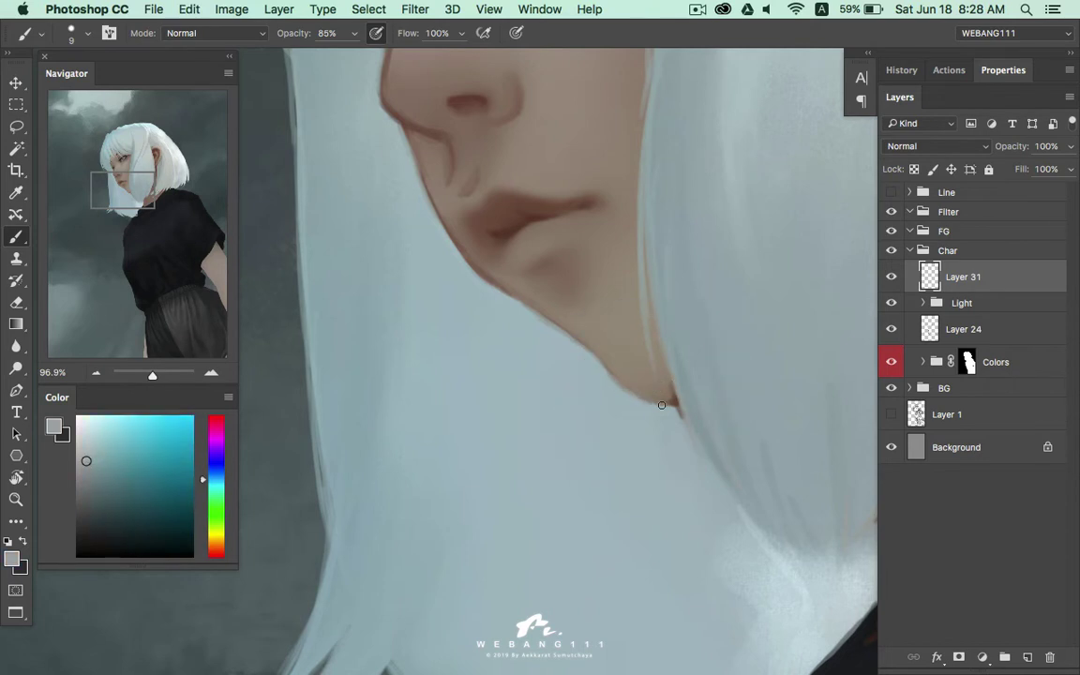
alt+click(679, 404)
mouse_move(678, 514)
mouse_down()
mouse_move(676, 525)
mouse_move(663, 441)
mouse_move(643, 486)
mouse_up()
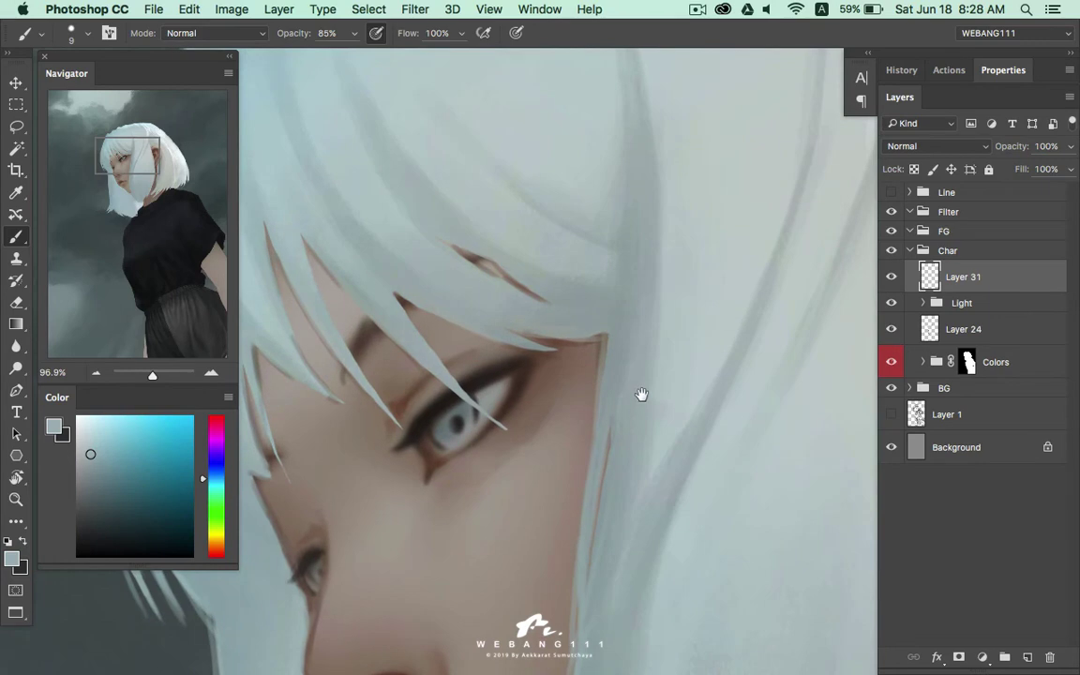
Sample the cheek's brown skin, the ear's brown and the grey-green hair tones around the ear
drag(660, 353, 598, 278)
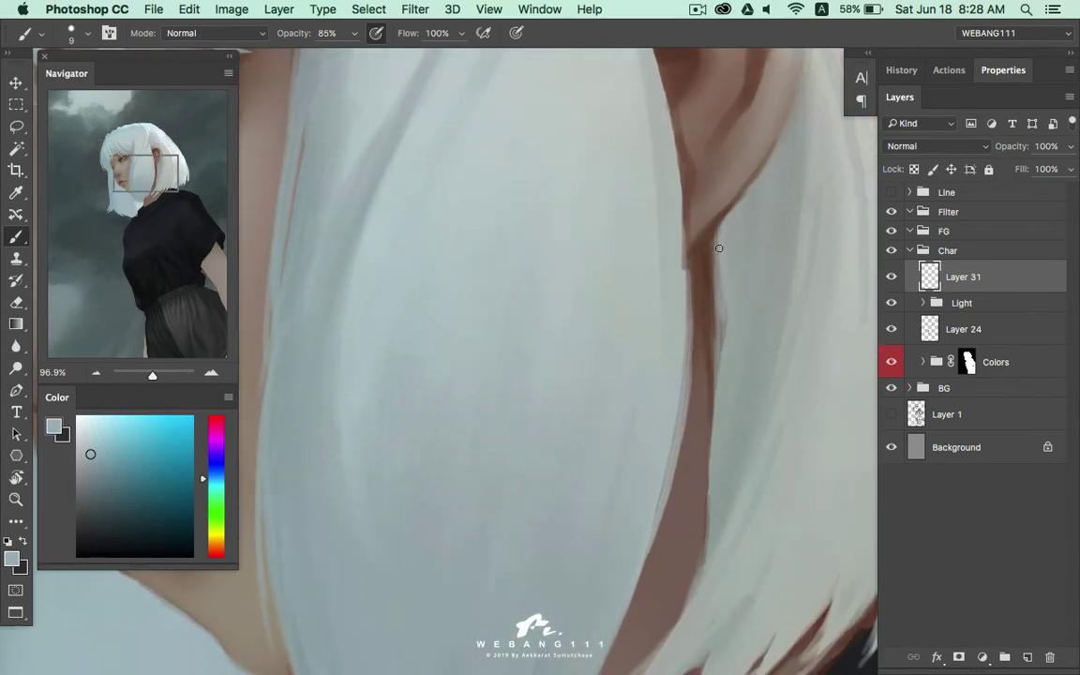
alt+click(707, 280)
drag(708, 351, 722, 373)
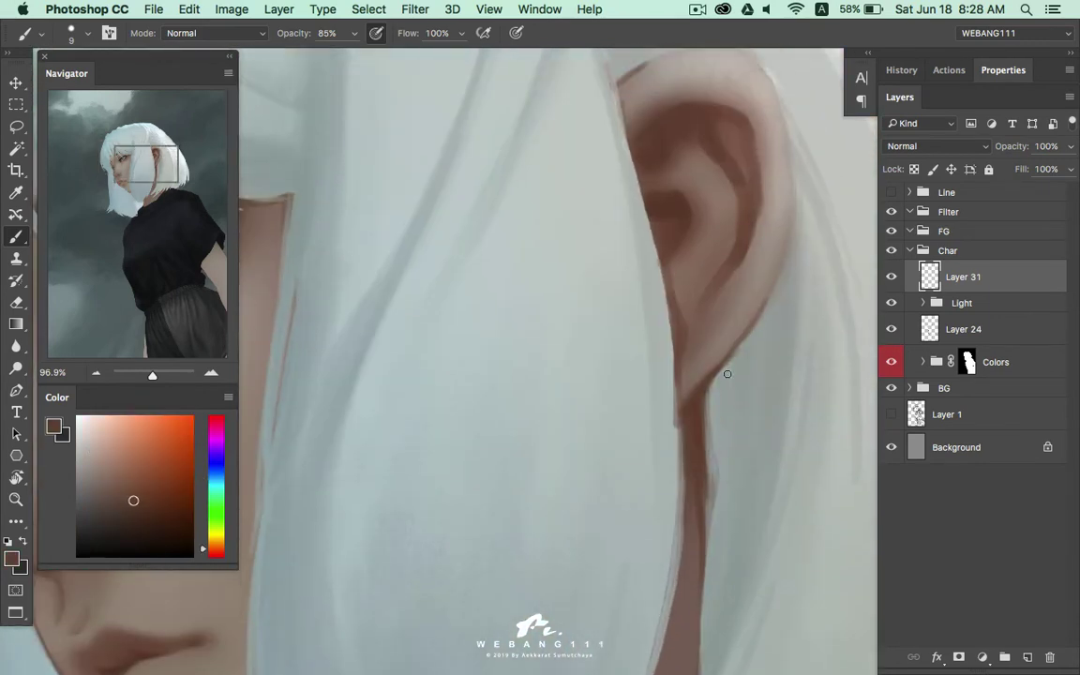
alt+click(722, 373)
alt+click(696, 398)
alt+click(668, 387)
drag(659, 304, 653, 391)
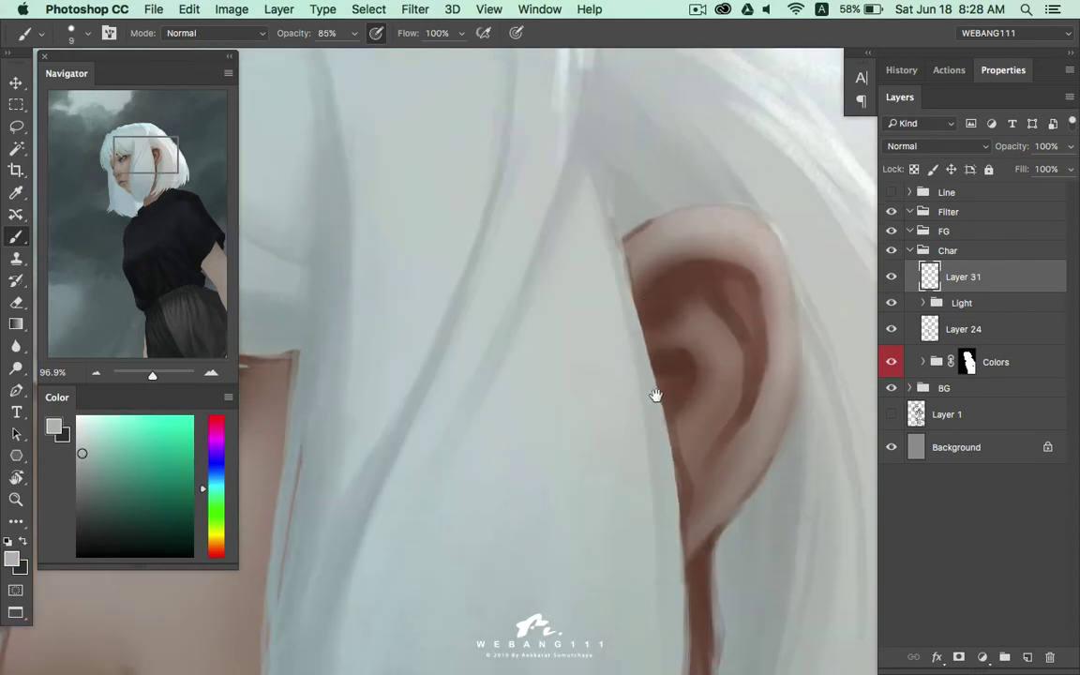
Sample lighter tones for the ear's top rim, then slightly darken the chosen skin colour
alt+click(615, 227)
alt+click(638, 216)
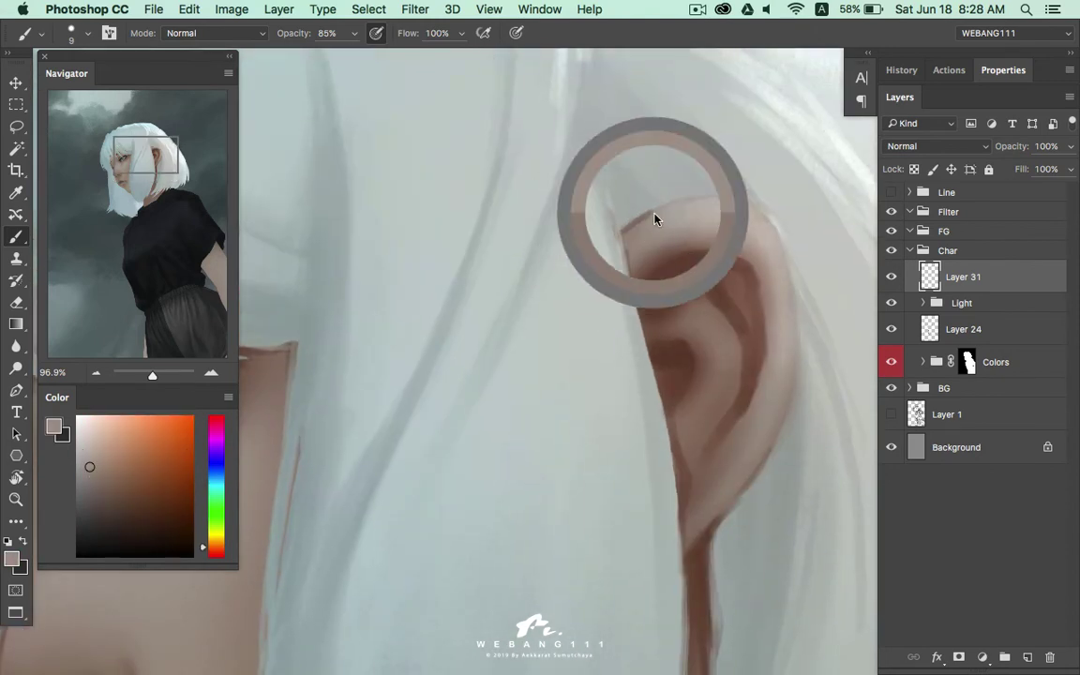
key(z)
mouse_move(741, 291)
mouse_down()
mouse_move(653, 330)
mouse_move(658, 337)
mouse_up()
mouse_move(432, 429)
mouse_down()
mouse_move(582, 359)
mouse_move(525, 298)
mouse_up()
drag(94, 472, 94, 495)
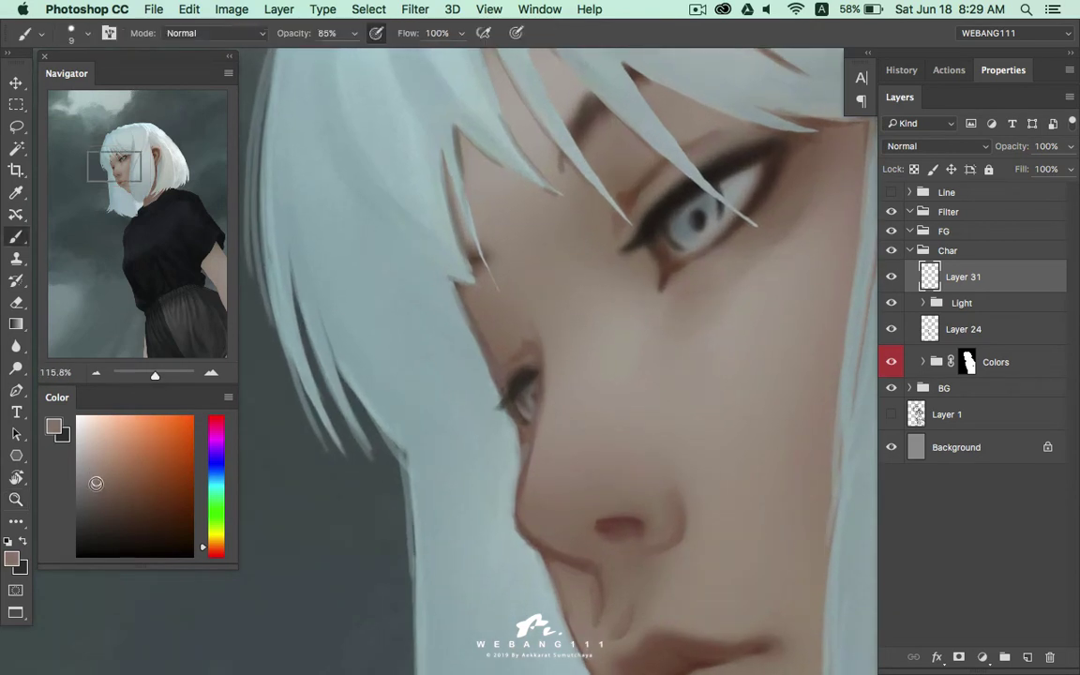
Sample the cheek skin colour and switch to a larger round brush
alt+click(514, 300)
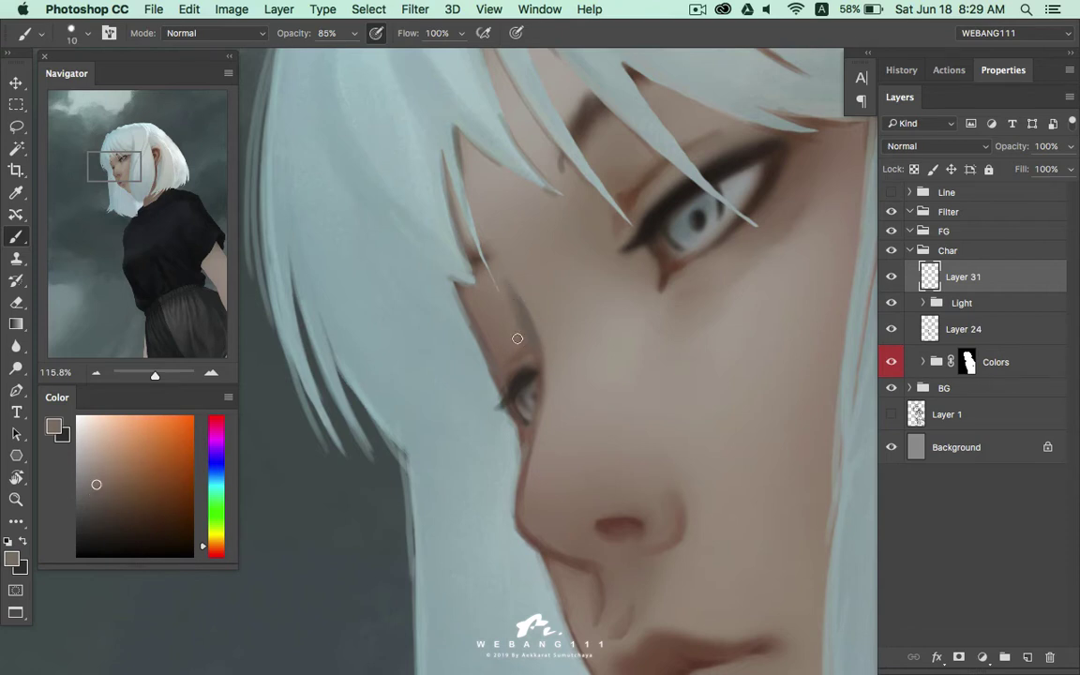
right_click(517, 298)
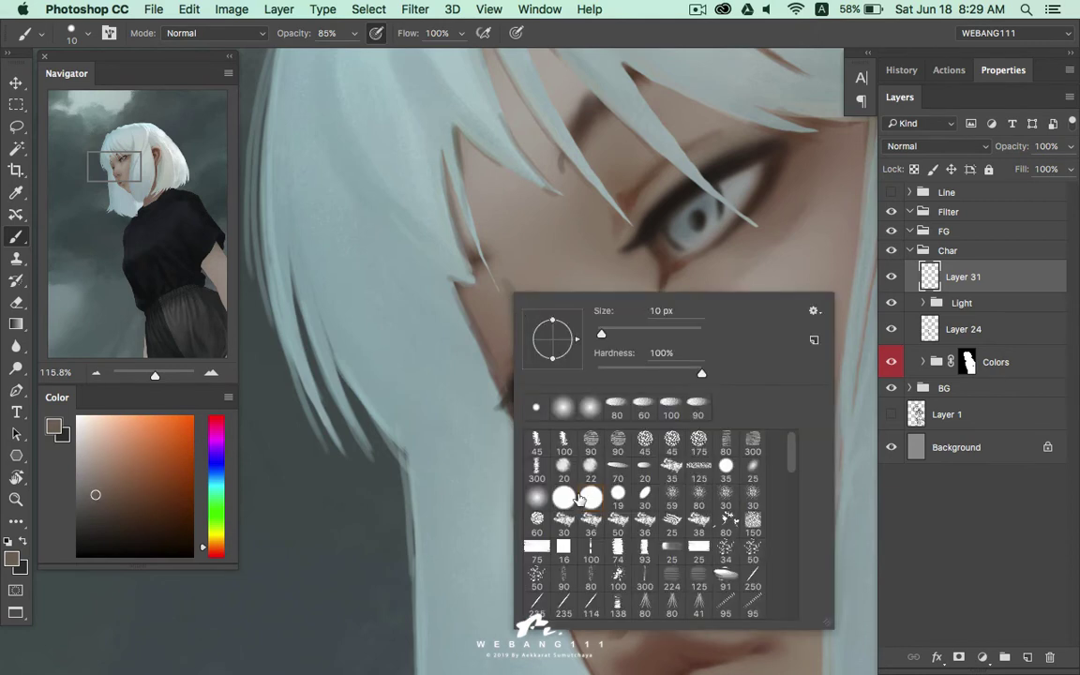
click(912, 277)
key(bracketright)
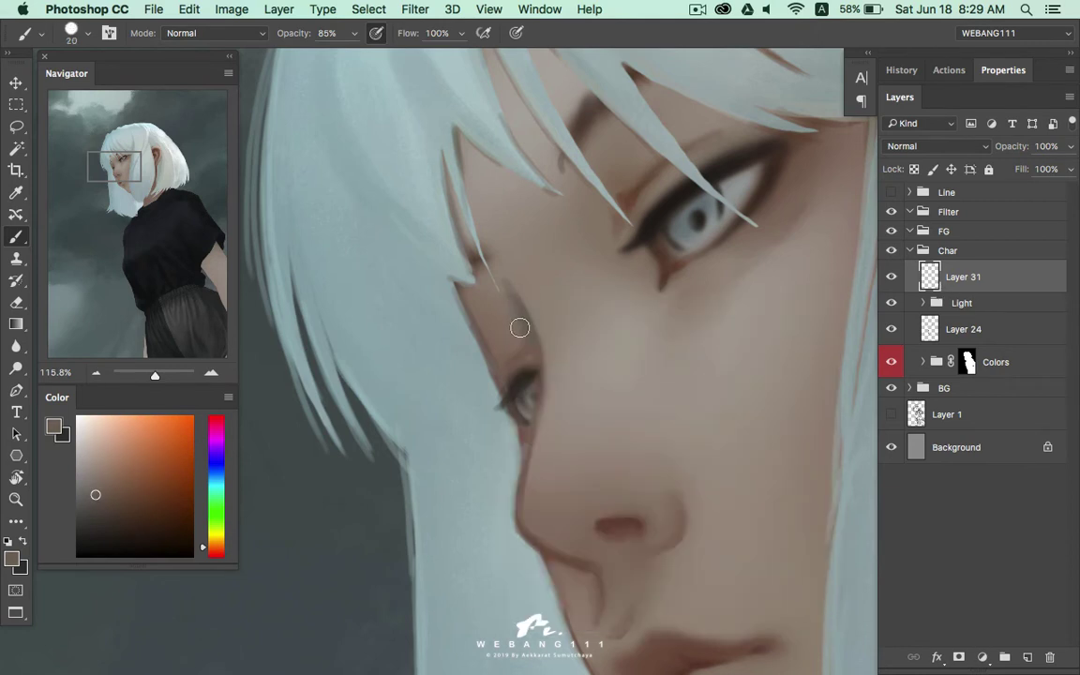
right_click(513, 283)
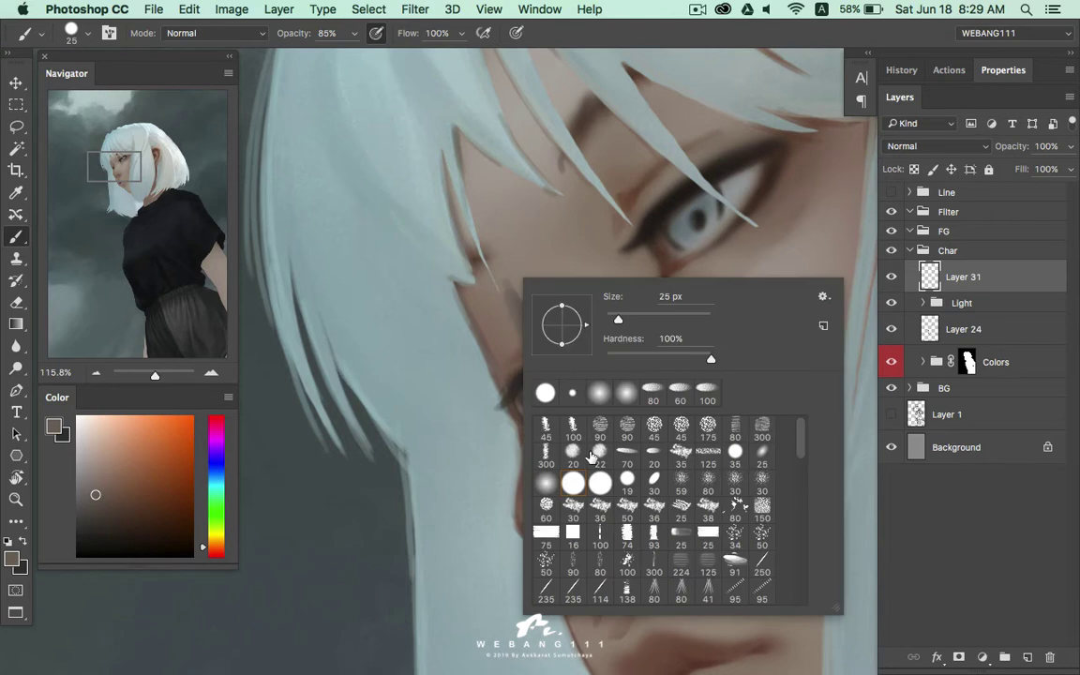
key(Escape)
Paint a thin sampled-tone stroke toward the hairline and lower brush flow to 74%
alt+click(525, 295)
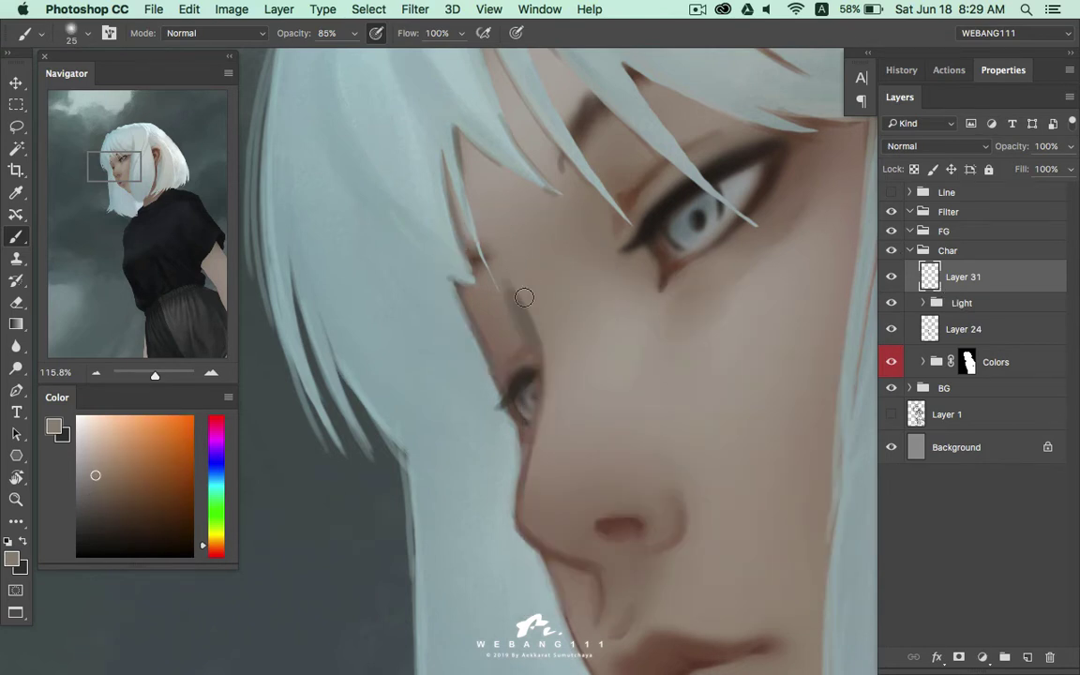
alt+click(522, 302)
drag(475, 251, 504, 288)
alt+click(523, 328)
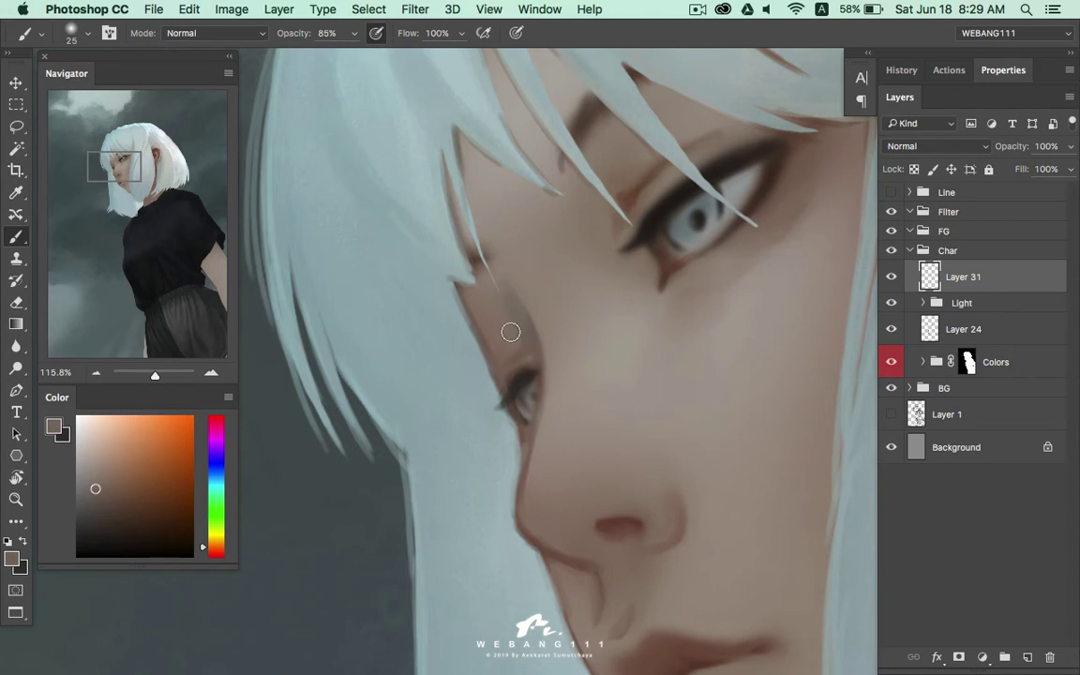
drag(405, 33, 356, 38)
Blend the cheek with resampled lighter and darker tones up to the hair edge
alt+click(525, 328)
alt+click(525, 284)
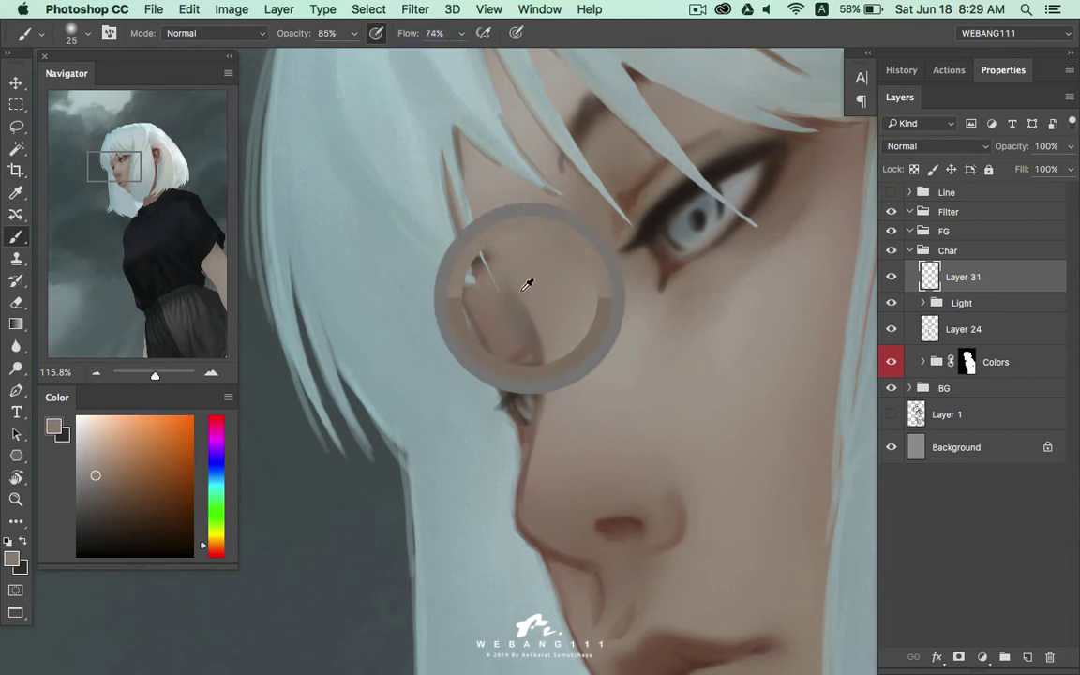
alt+click(500, 287)
alt+click(532, 334)
alt+click(524, 345)
alt+click(506, 318)
alt+click(520, 274)
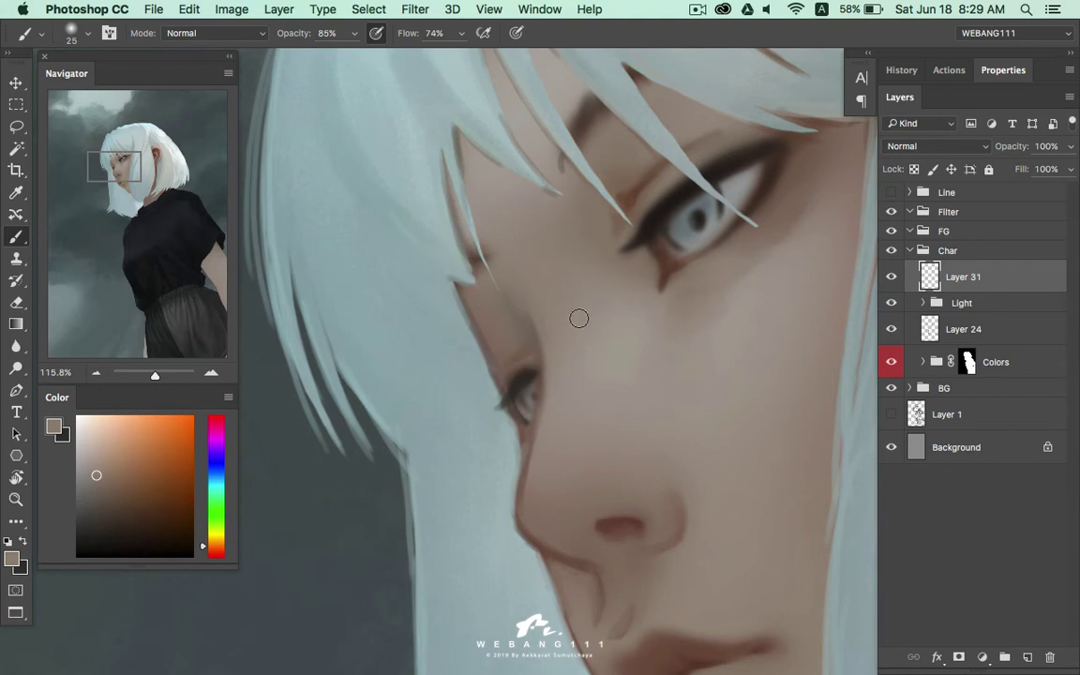
scroll(586, 234, down, 2)
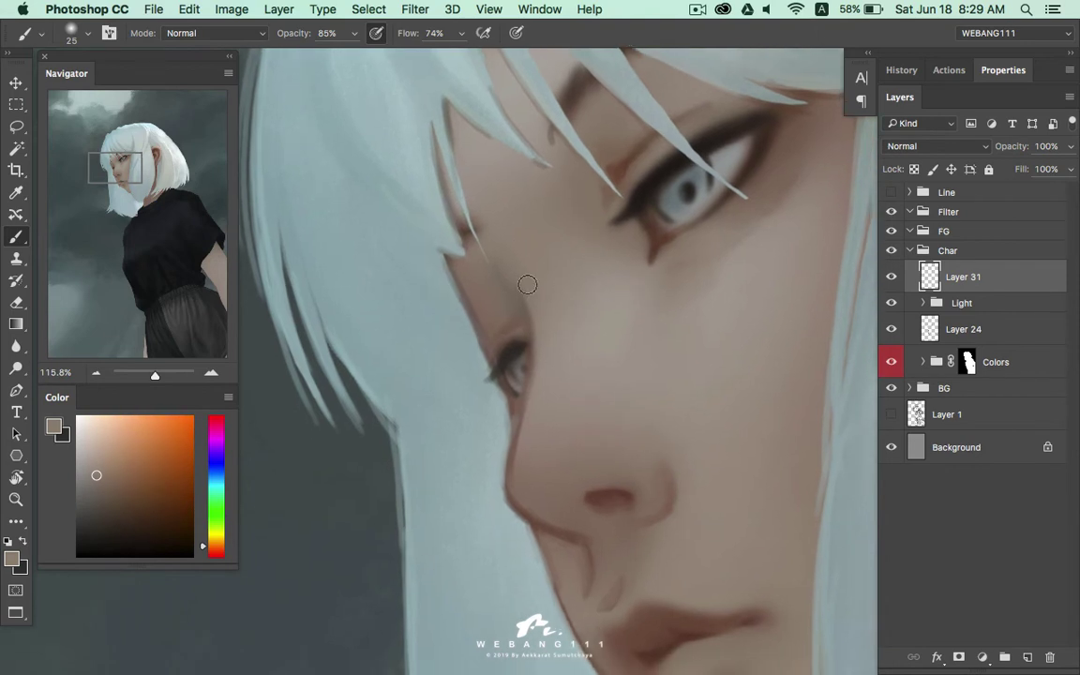
alt+click(501, 253)
scroll(571, 337, down, 2)
Select the hard round brush and shift the foreground colour to teal
drag(633, 362, 591, 290)
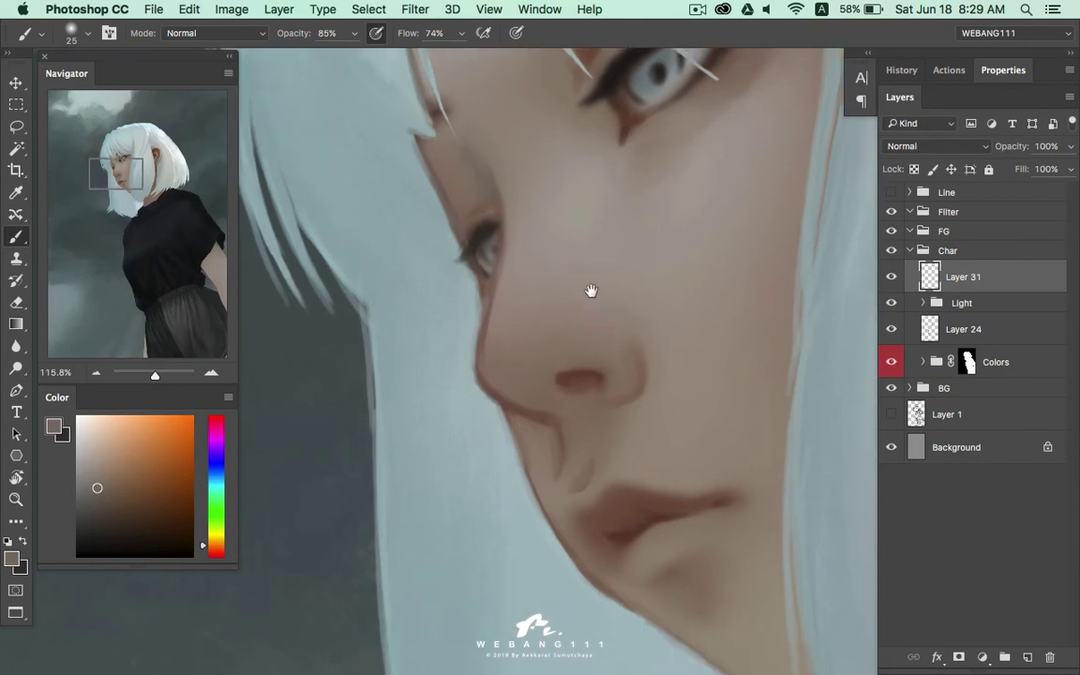
right_click(600, 436)
click(637, 448)
key(Return)
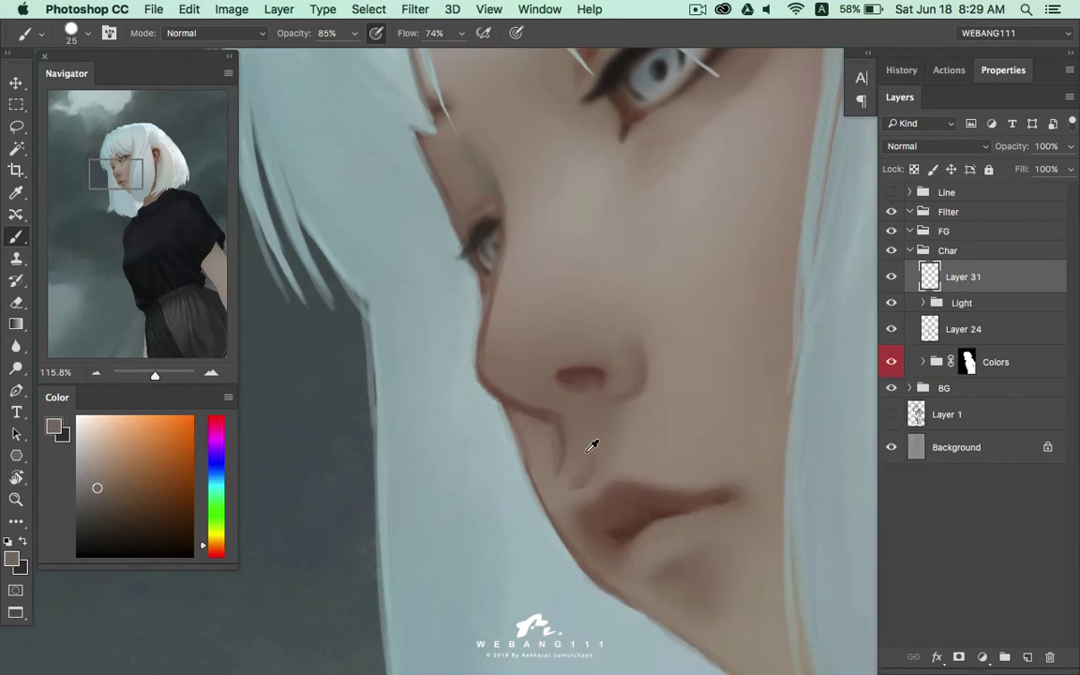
click(98, 479)
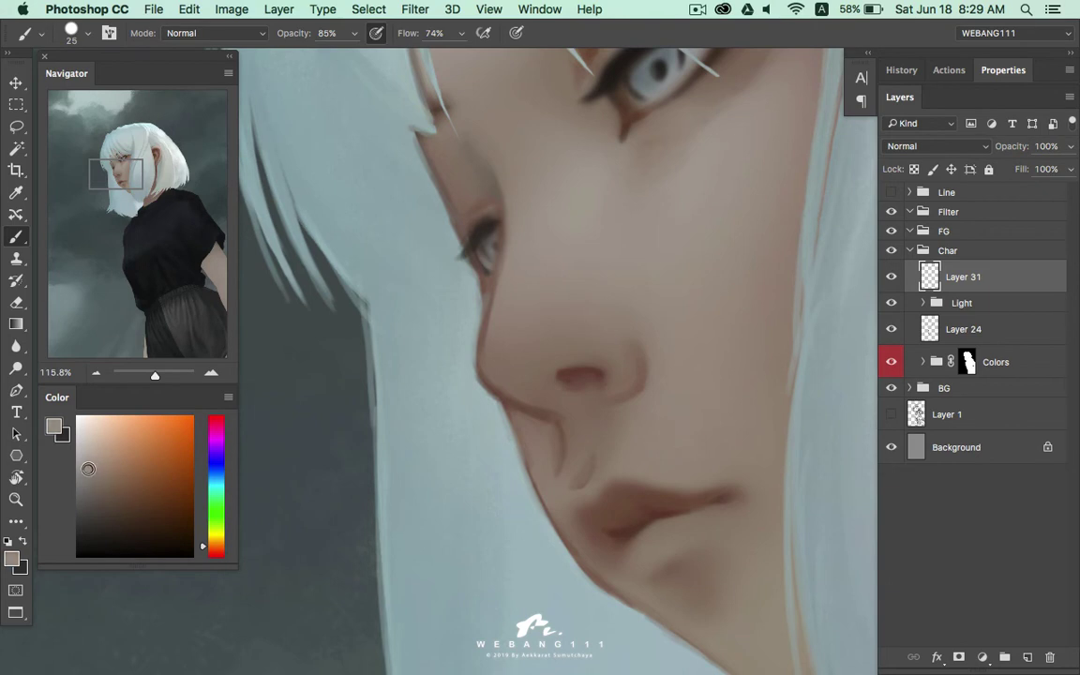
click(216, 486)
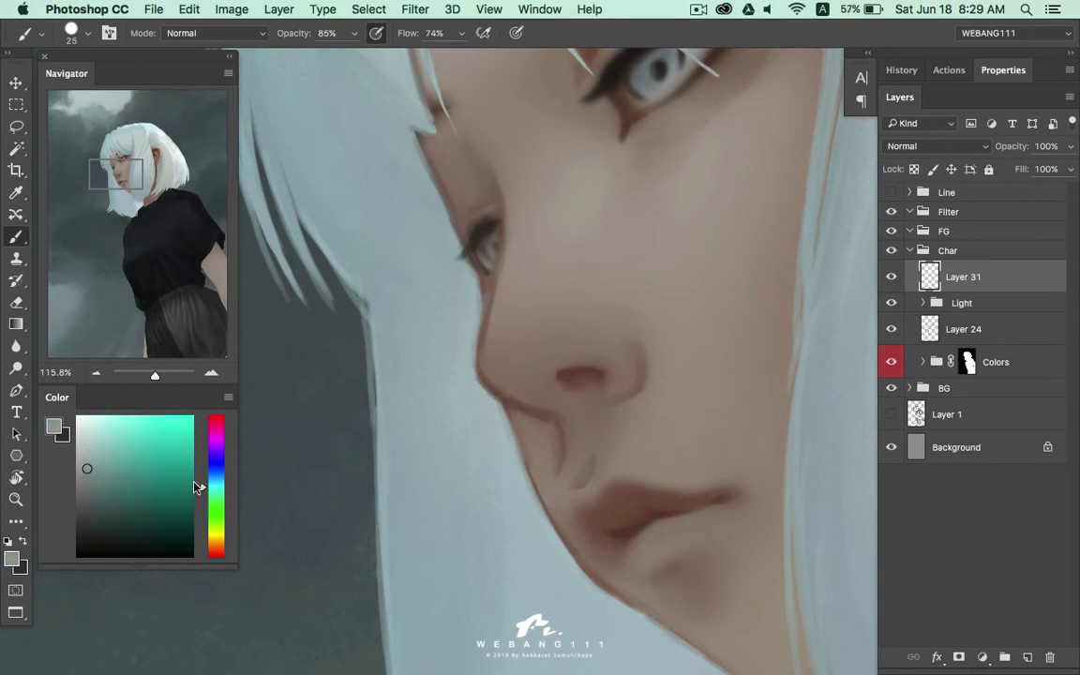
Zoom out to the whole head and set the brush size to 20
key(z)
mouse_move(644, 336)
mouse_down()
mouse_move(572, 373)
mouse_move(639, 356)
mouse_up()
key(b)
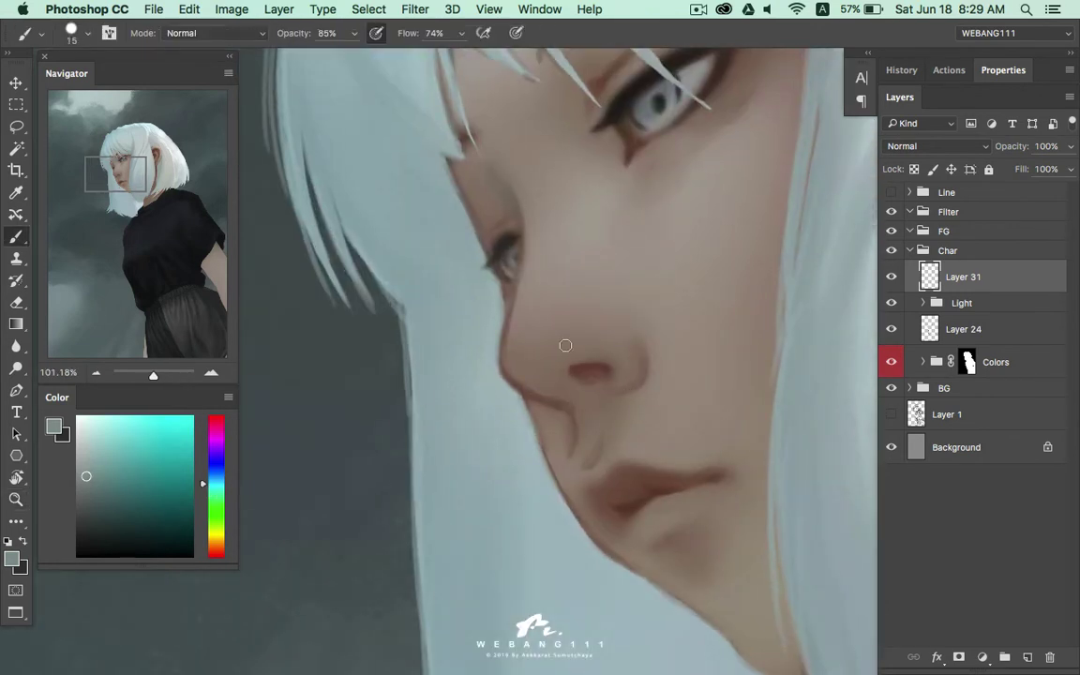
right_click(653, 330)
click(981, 278)
key(bracketright)
right_click(587, 439)
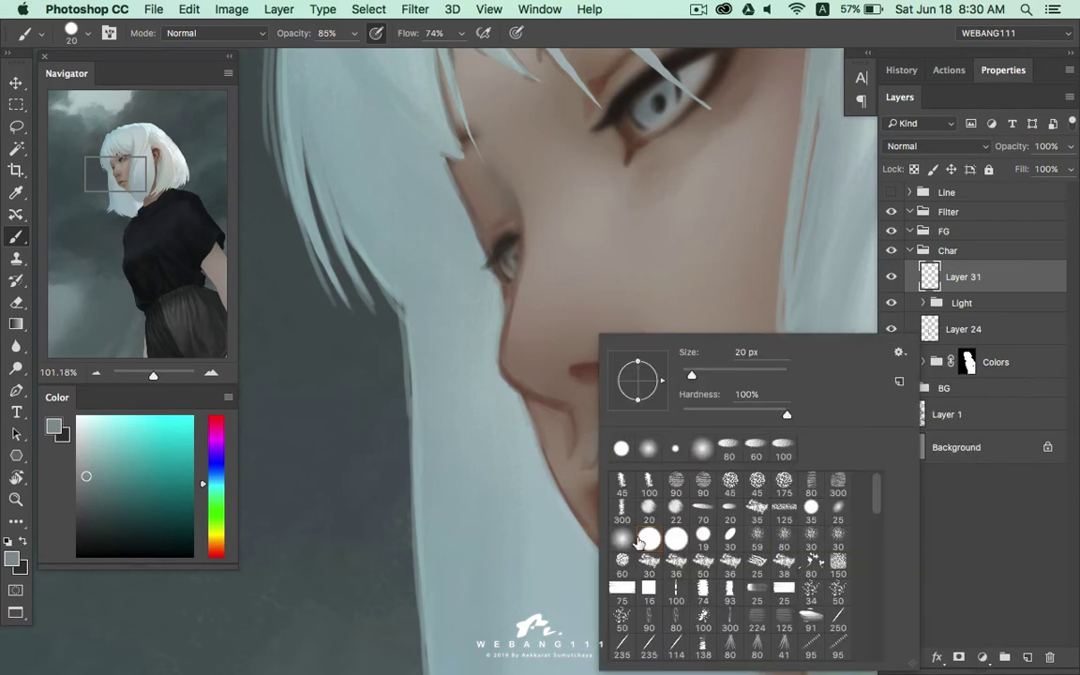
key(Escape)
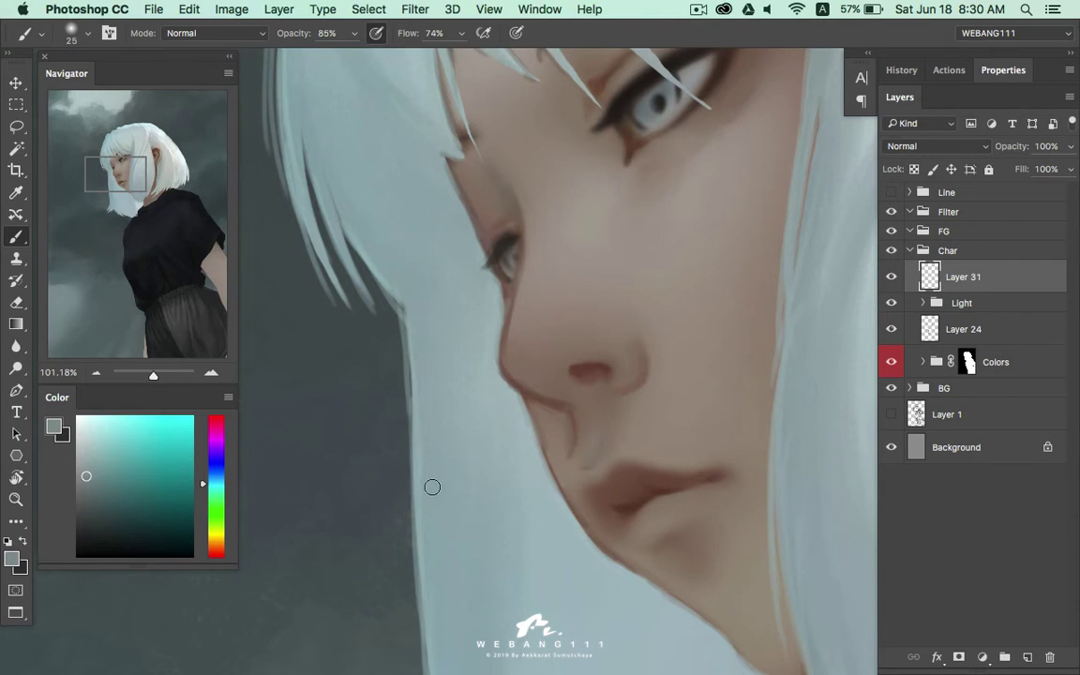
Choose a slightly lighter teal tone and resize the brush to 50
click(96, 480)
scroll(591, 290, up, 3)
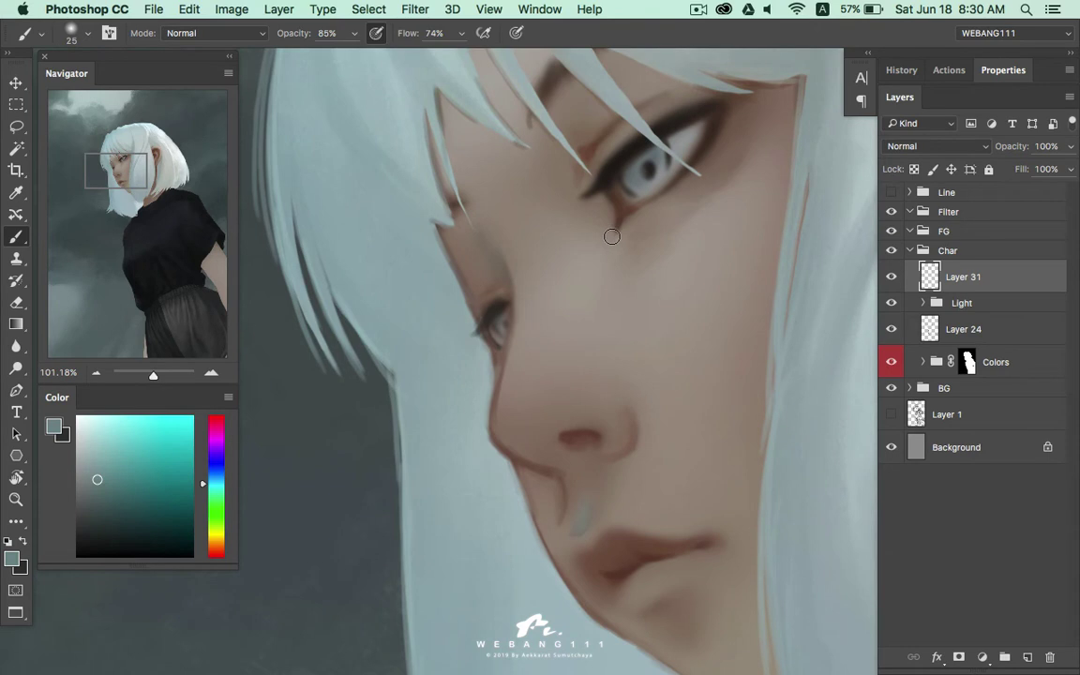
key(bracketright)
key(bracketright)
key(bracketright)
key(bracketright)
key(bracketright)
key(bracketright)
key(bracketright)
key(bracketright)
key(bracketleft)
key(bracketleft)
key(bracketleft)
key(bracketleft)
key(bracketleft)
key(bracketleft)
key(bracketleft)
key(bracketleft)
key(bracketleft)
key(bracketright)
key(bracketright)
key(bracketright)
key(bracketright)
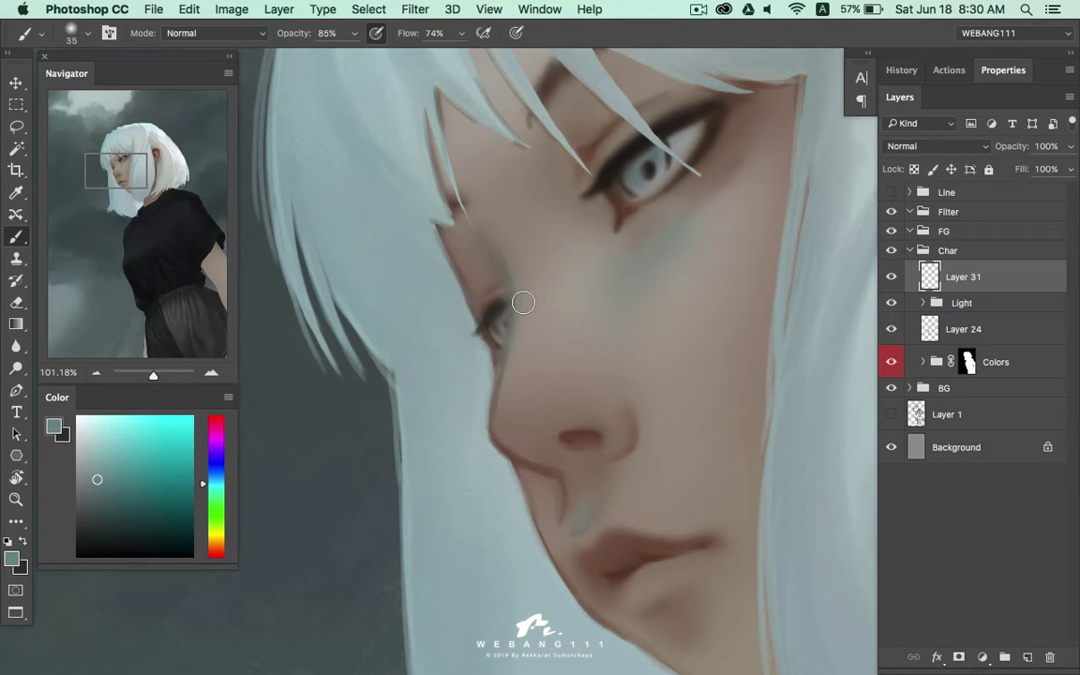
Paint bluish strokes by the mouth corner and below the lip, undoing the last one
drag(578, 414, 589, 235)
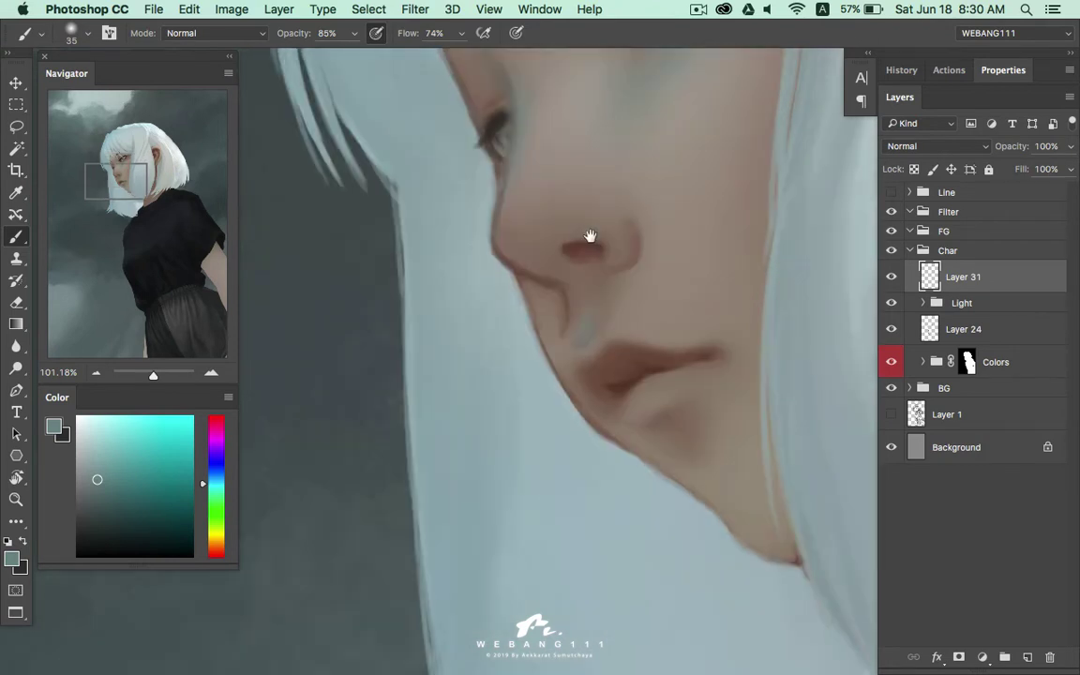
drag(561, 367, 570, 318)
drag(600, 405, 620, 407)
key(ctrl+z)
Reframe on the upper face, zoom out, and switch to the eraser at size 200
drag(589, 330, 626, 405)
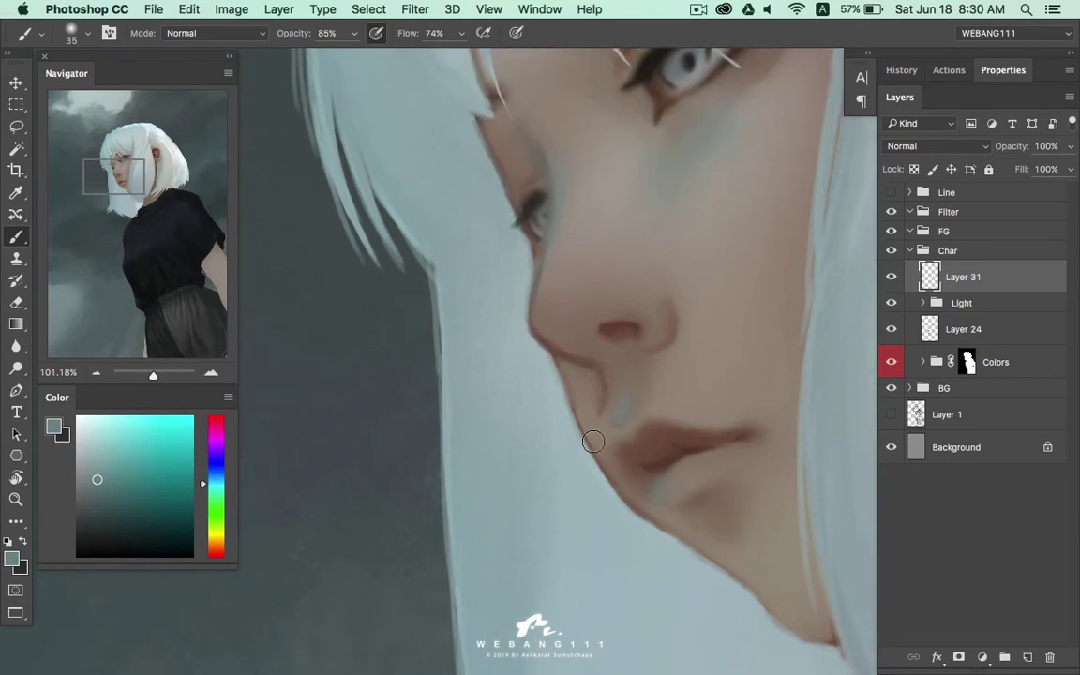
drag(555, 161, 572, 311)
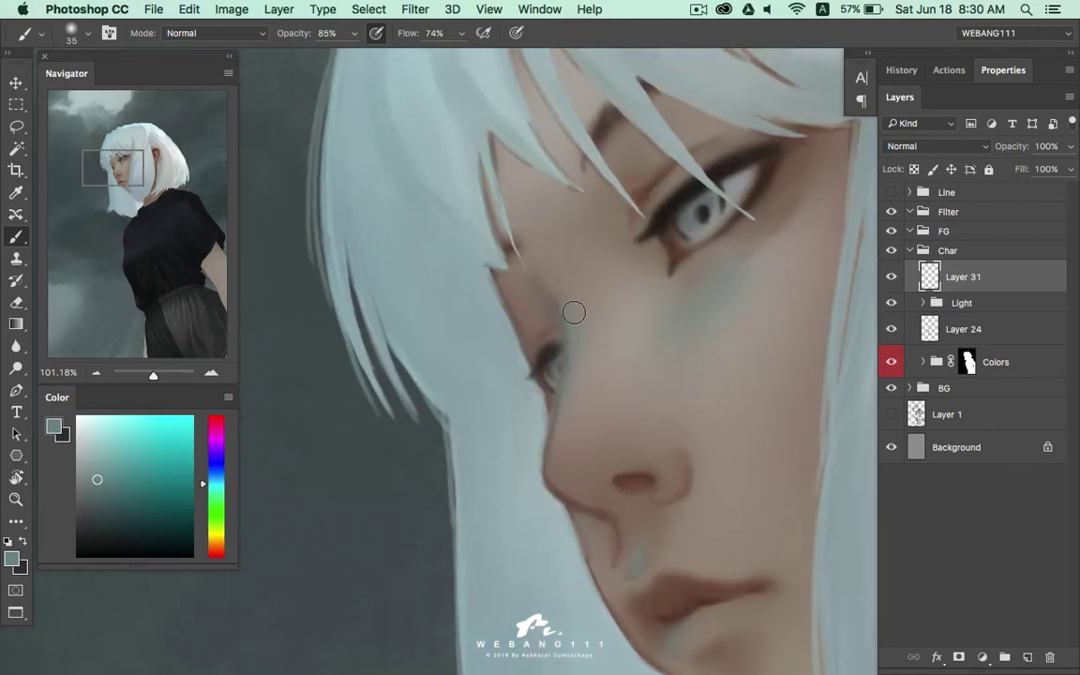
key(bracketright)
key(bracketright)
key(z)
mouse_move(740, 321)
mouse_down()
mouse_move(658, 379)
mouse_move(537, 277)
mouse_move(627, 258)
mouse_move(511, 299)
mouse_up()
key(e)
key(bracketleft)
key(bracketleft)
key(bracketleft)
key(bracketleft)
key(bracketleft)
key(bracketleft)
key(bracketleft)
key(bracketleft)
key(bracketleft)
key(bracketleft)
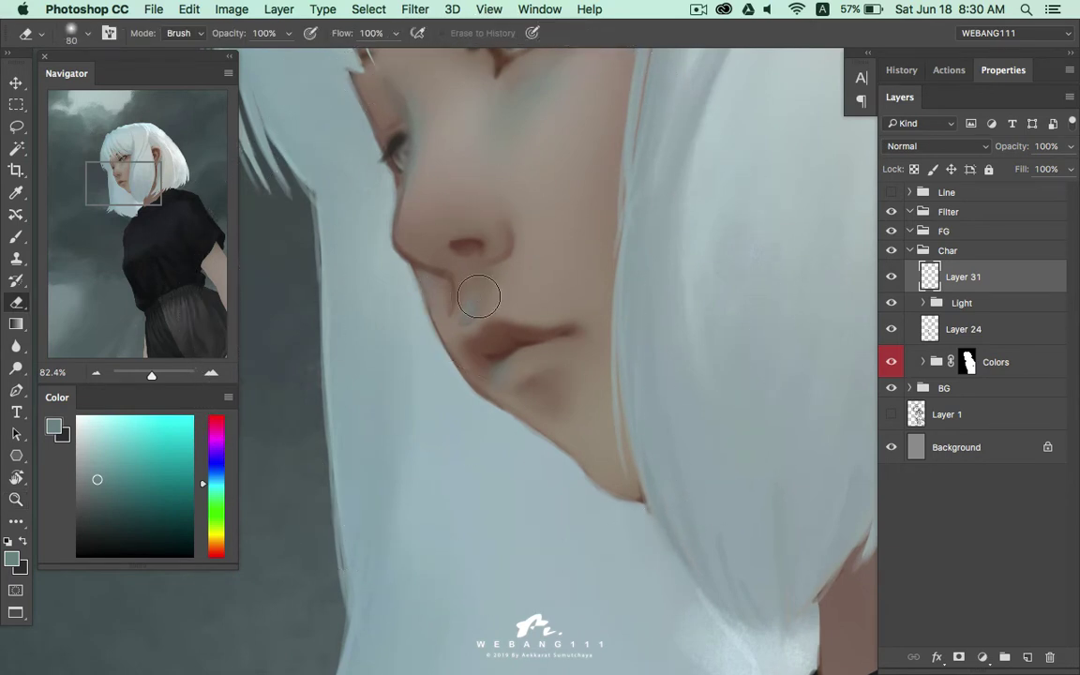
Zoom in below the nose and paint a darker brown-grey stroke above the lip at size 20
key(z)
drag(468, 307, 506, 286)
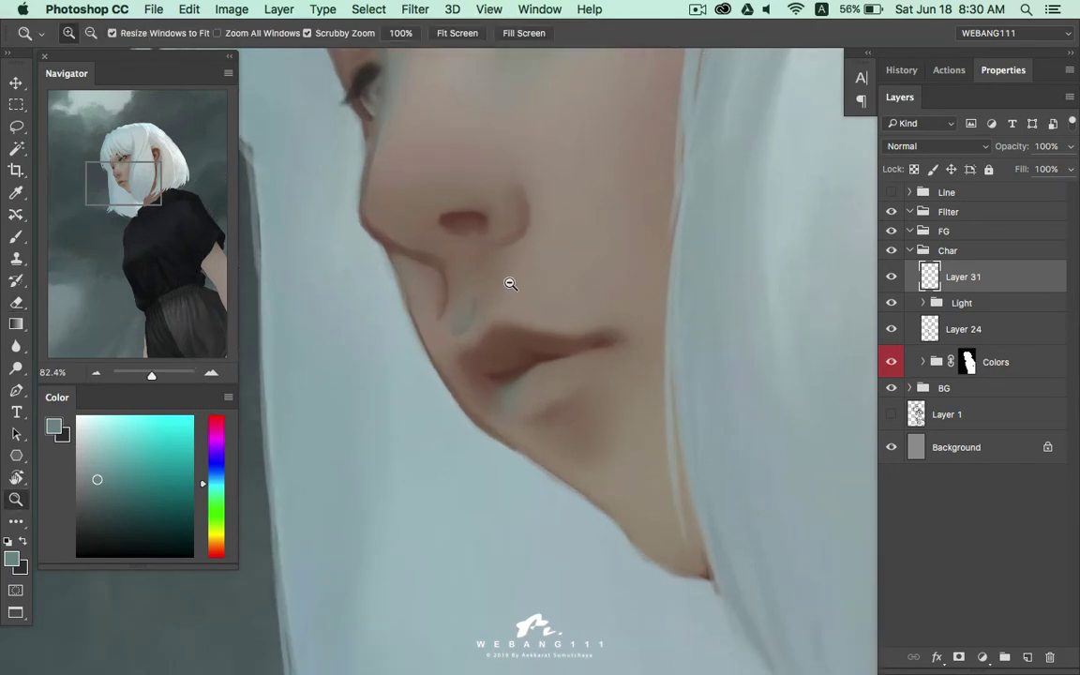
key(b)
key(bracketleft)
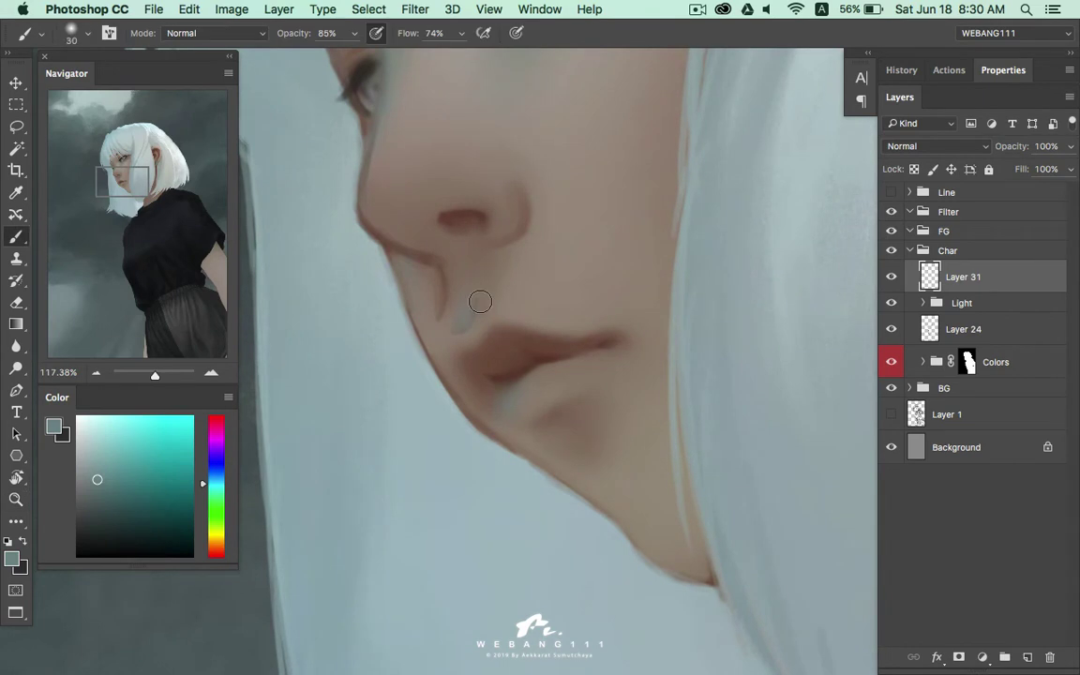
alt+click(478, 301)
click(93, 494)
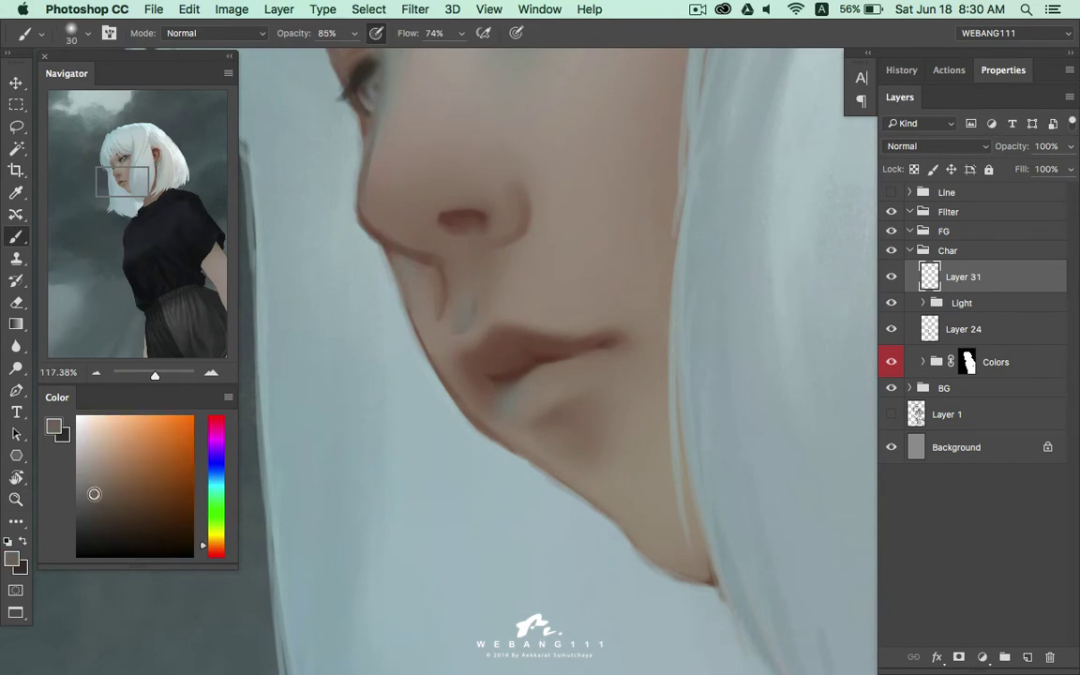
key(bracketleft)
key(bracketleft)
key(bracketright)
key(bracketright)
drag(466, 320, 474, 290)
Shade the lip with resampled reddish-brown and tan tones blending into nearby skin
alt+click(462, 286)
alt+click(442, 291)
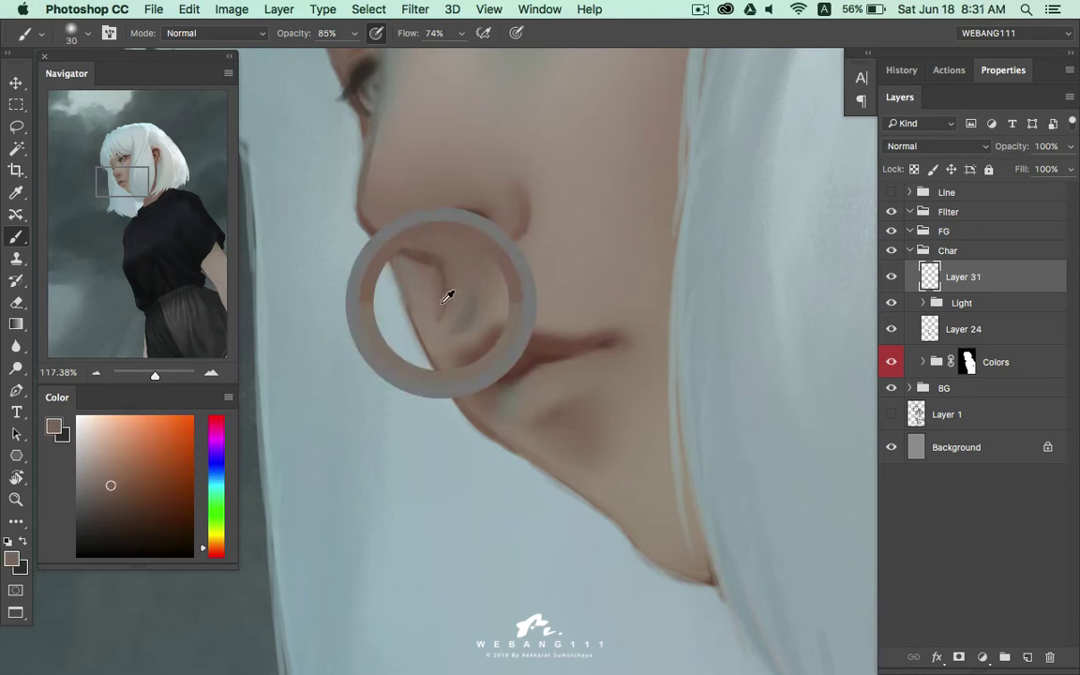
alt+click(506, 383)
alt+click(506, 412)
alt+click(516, 388)
alt+click(510, 379)
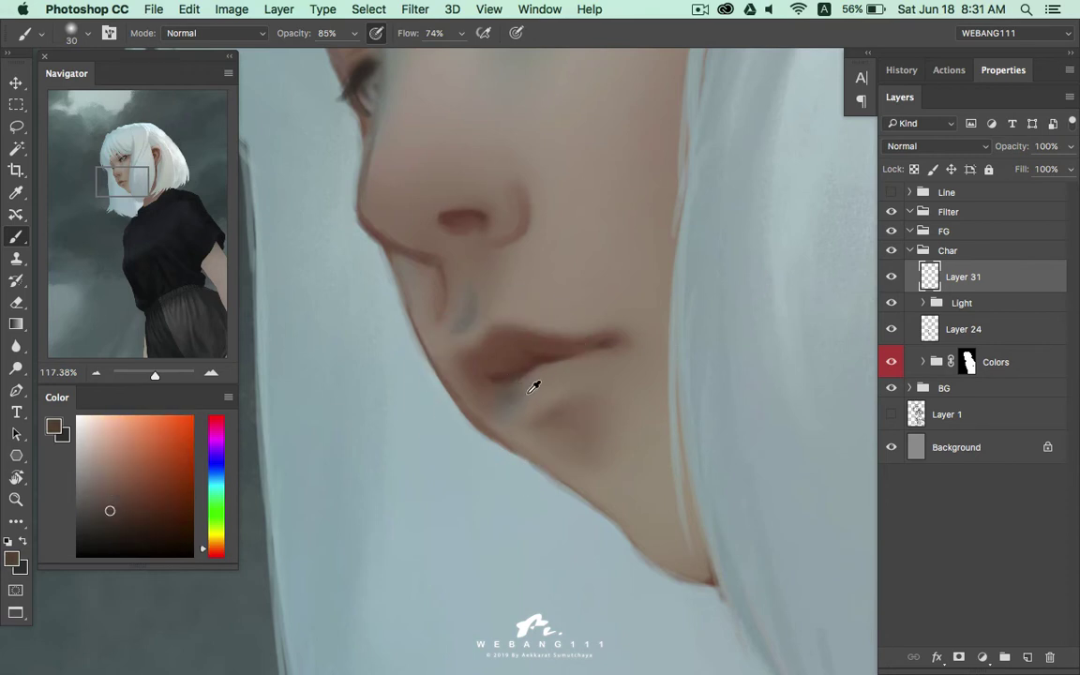
alt+click(516, 387)
alt+click(520, 400)
alt+click(515, 376)
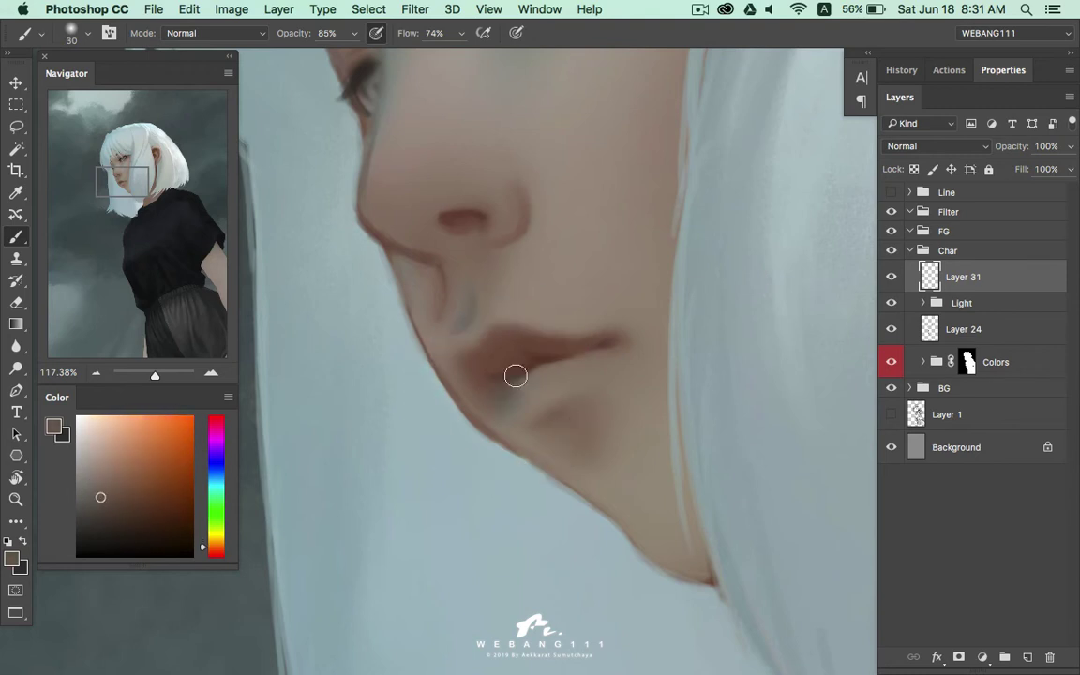
scroll(540, 391, up, 5)
alt+click(559, 499)
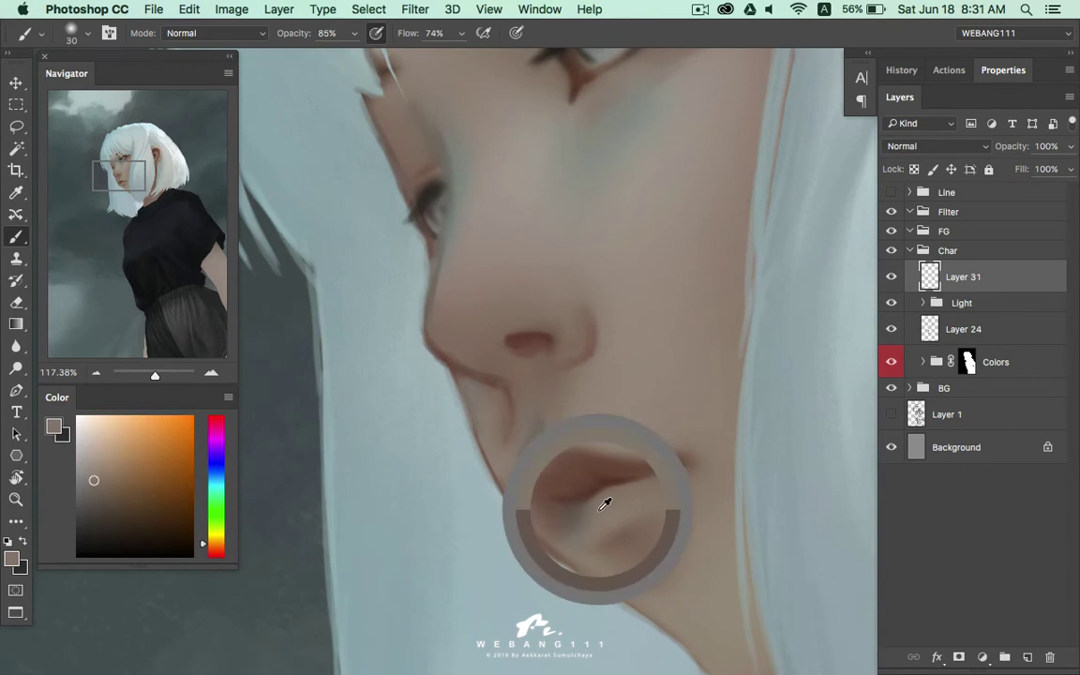
Blend under the eye with sampled yellow and orange skin tones, brush enlarged to 50
drag(549, 483, 551, 581)
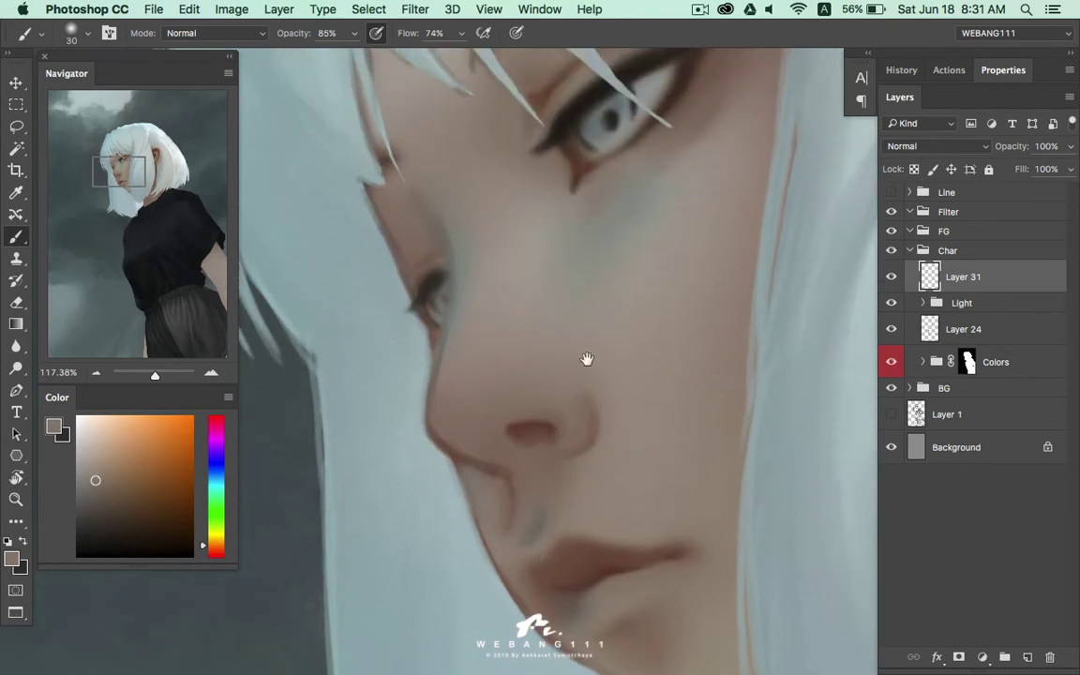
alt+click(437, 259)
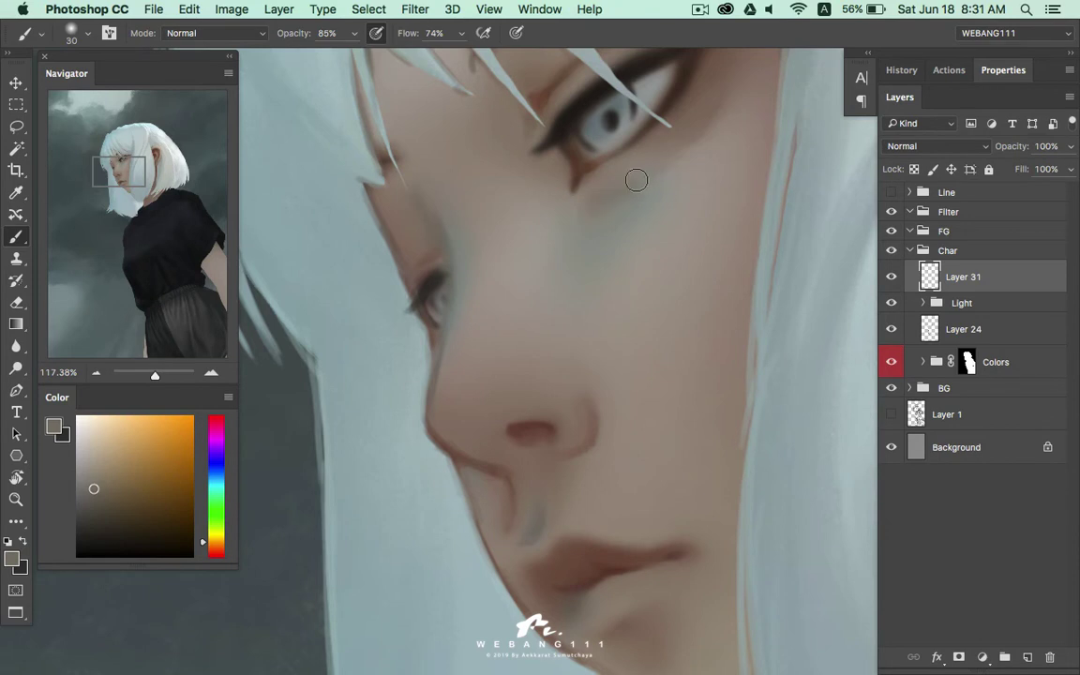
alt+click(656, 155)
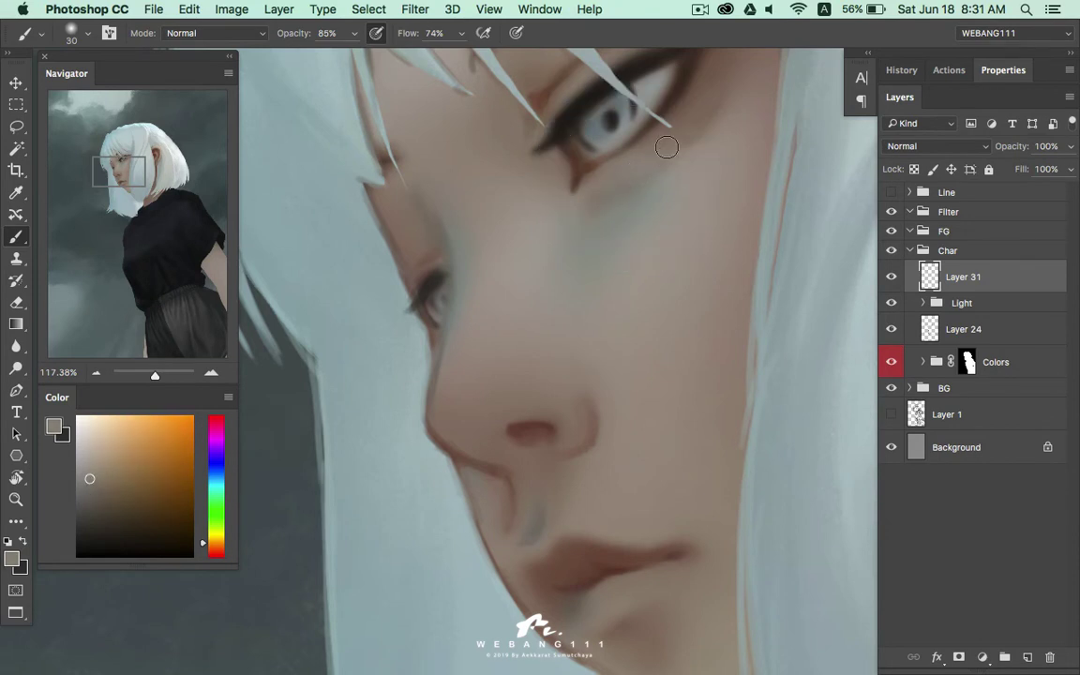
alt+click(600, 203)
alt+click(589, 192)
key(bracketright)
alt+click(680, 179)
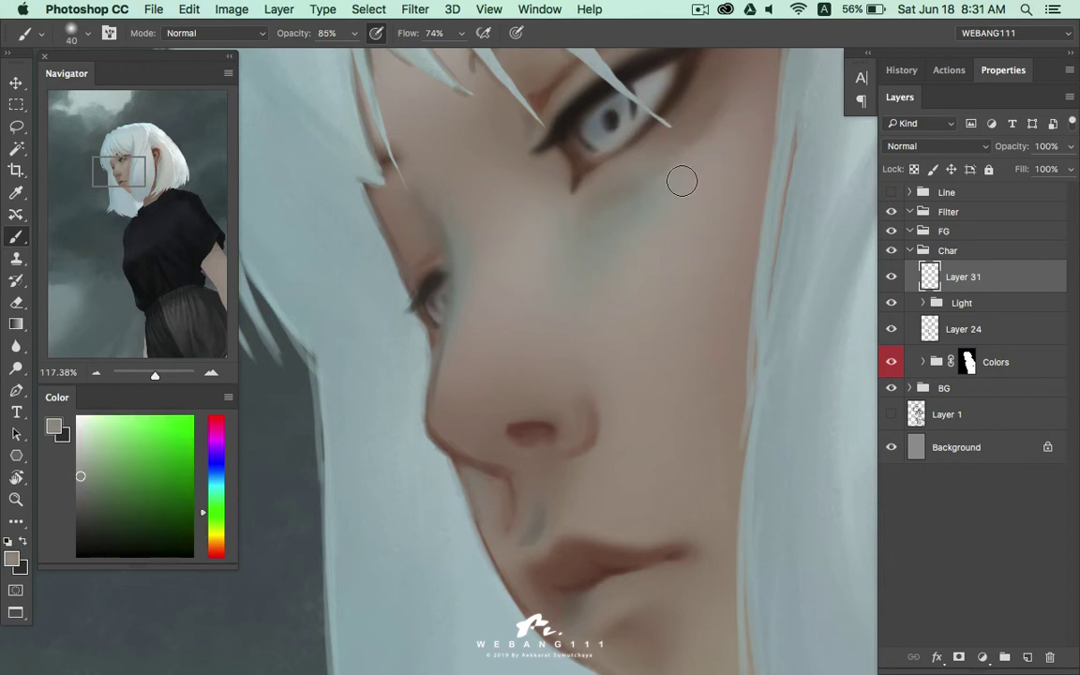
alt+click(624, 236)
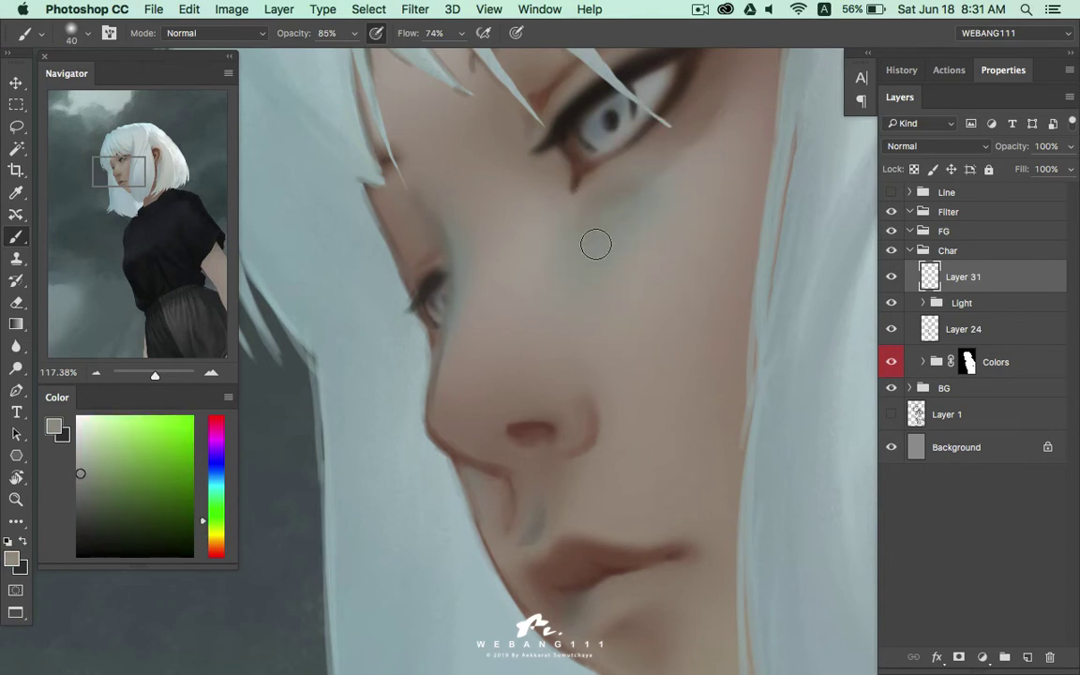
key(bracketright)
alt+click(562, 256)
alt+click(562, 234)
alt+click(543, 202)
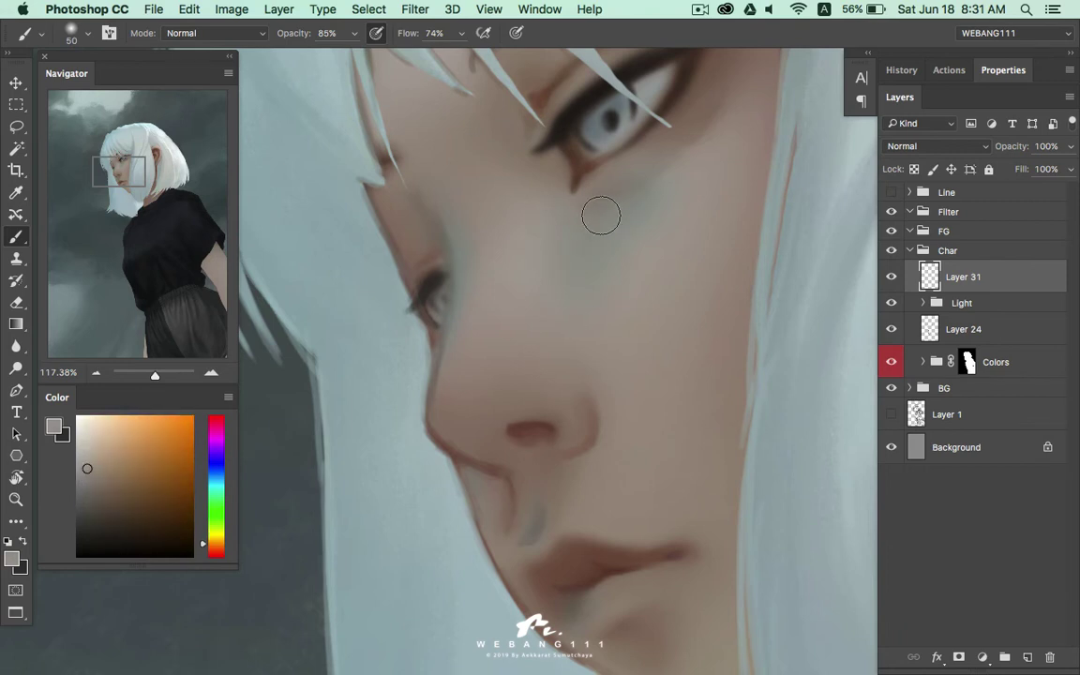
Smooth beside the nose and inner eye using sampled pale and greenish tones with a smaller brush
mouse_move(574, 217)
mouse_down()
mouse_move(638, 301)
mouse_move(715, 351)
mouse_up()
alt+click(715, 352)
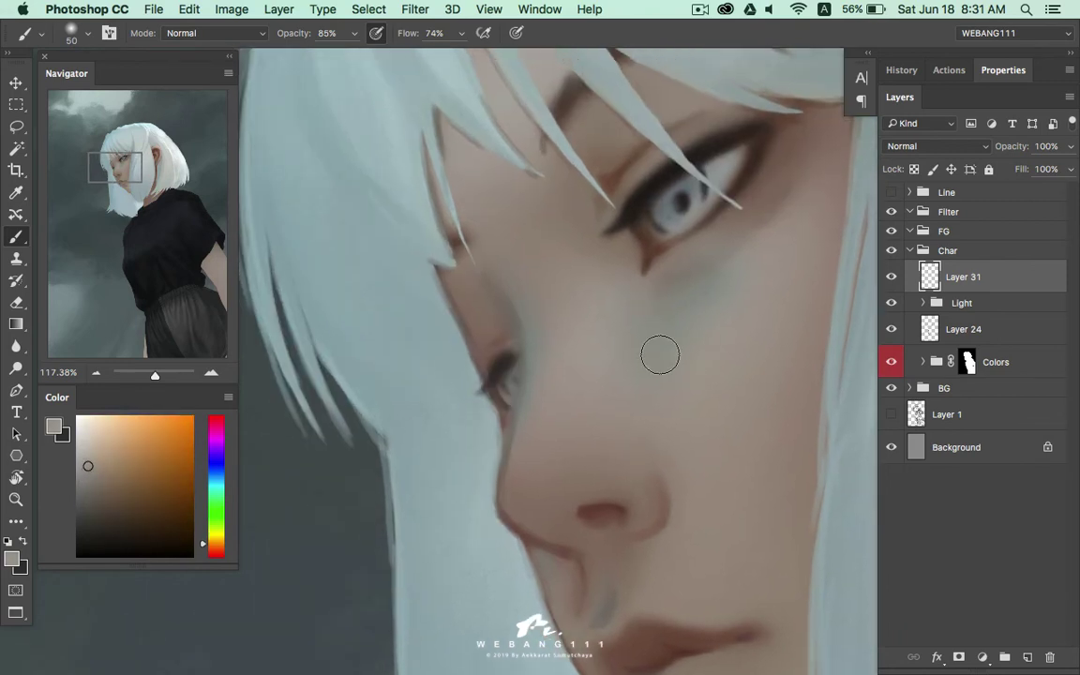
alt+click(600, 321)
key(bracketleft)
key(bracketleft)
key(bracketleft)
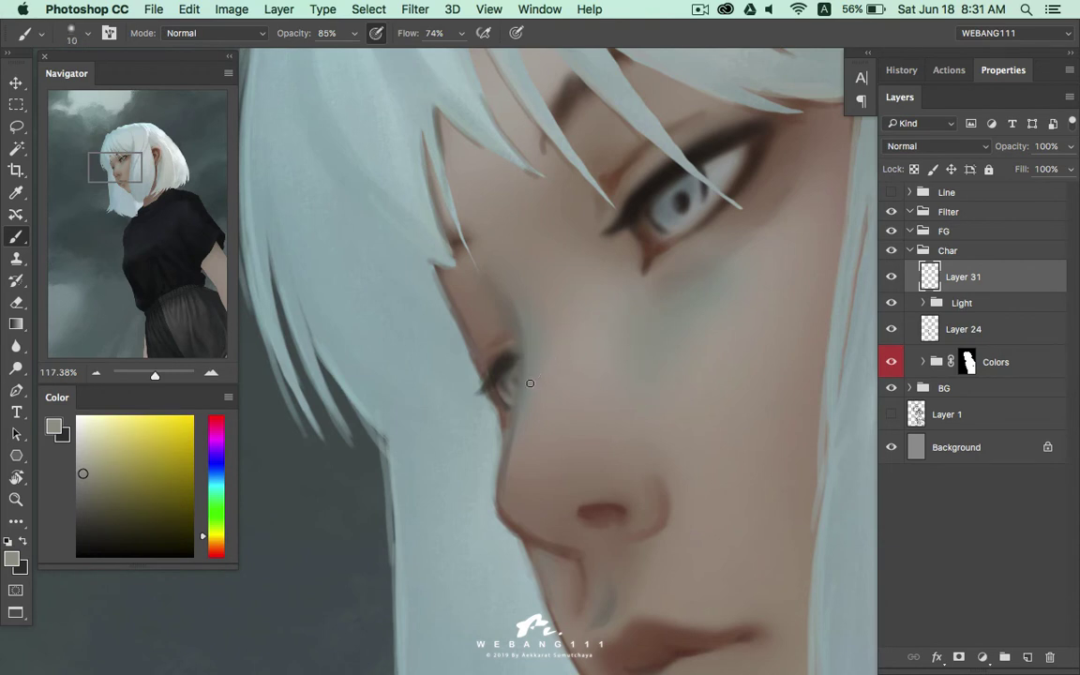
alt+click(523, 395)
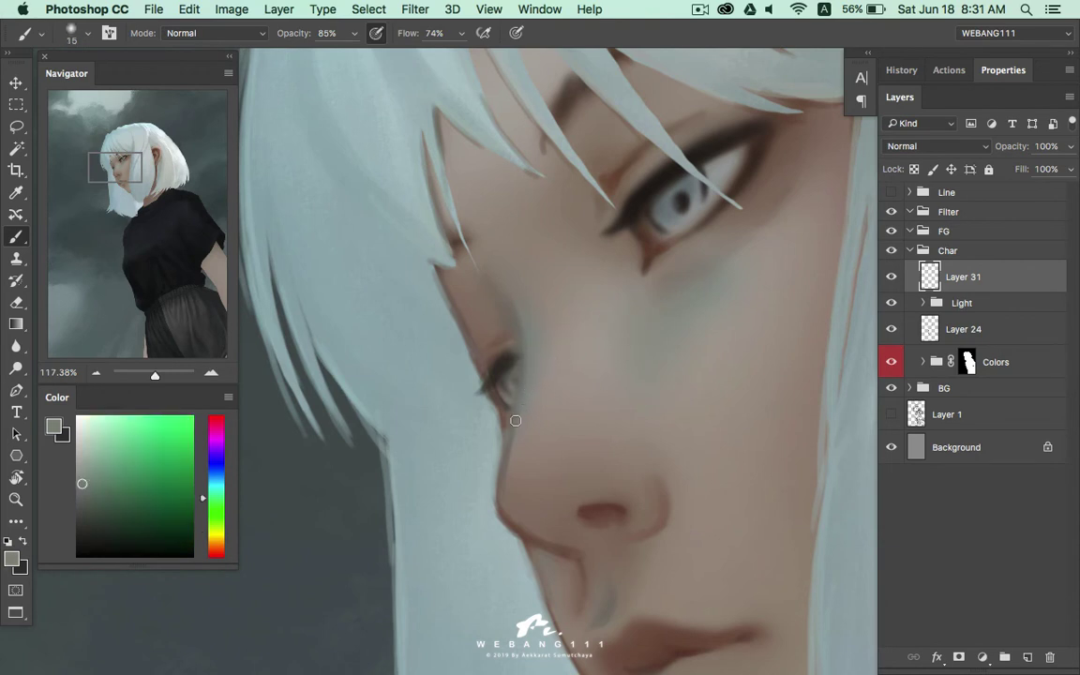
alt+click(514, 440)
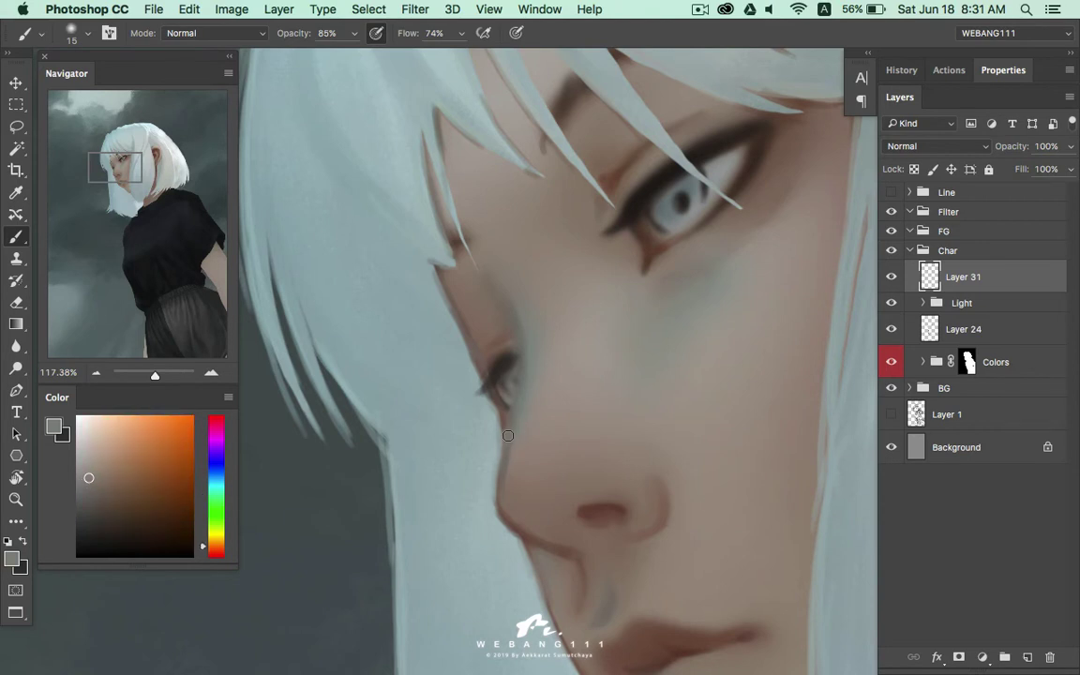
alt+click(525, 348)
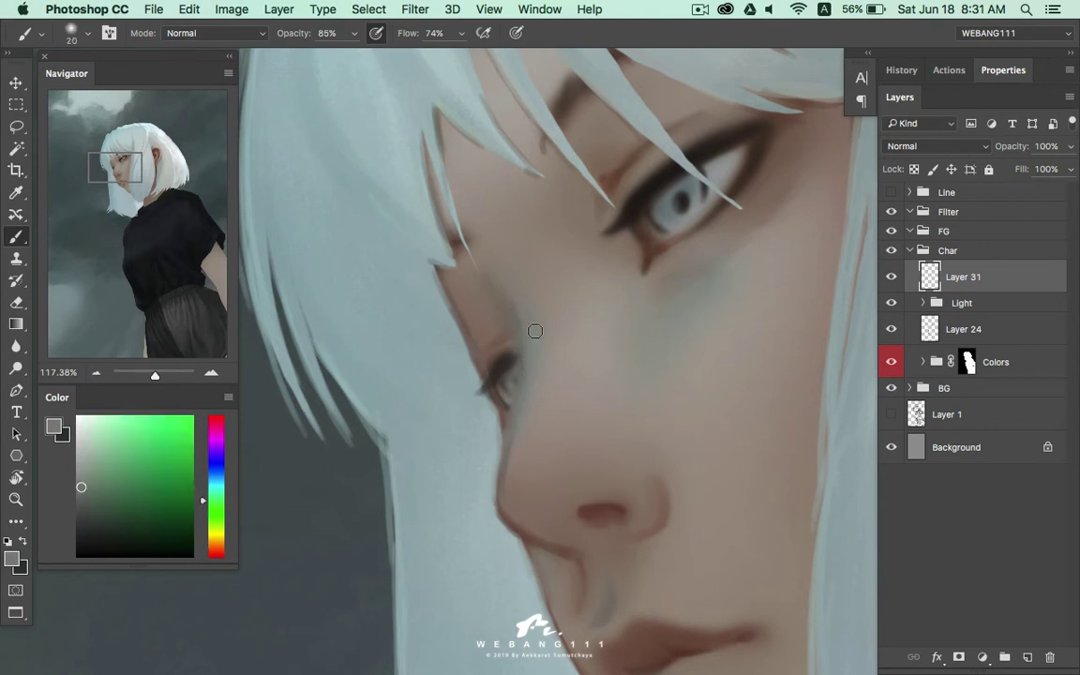
alt+click(538, 338)
Soften the cheek below the eye with resampled warm orange skin tones
key(bracketright)
alt+click(540, 336)
alt+click(489, 265)
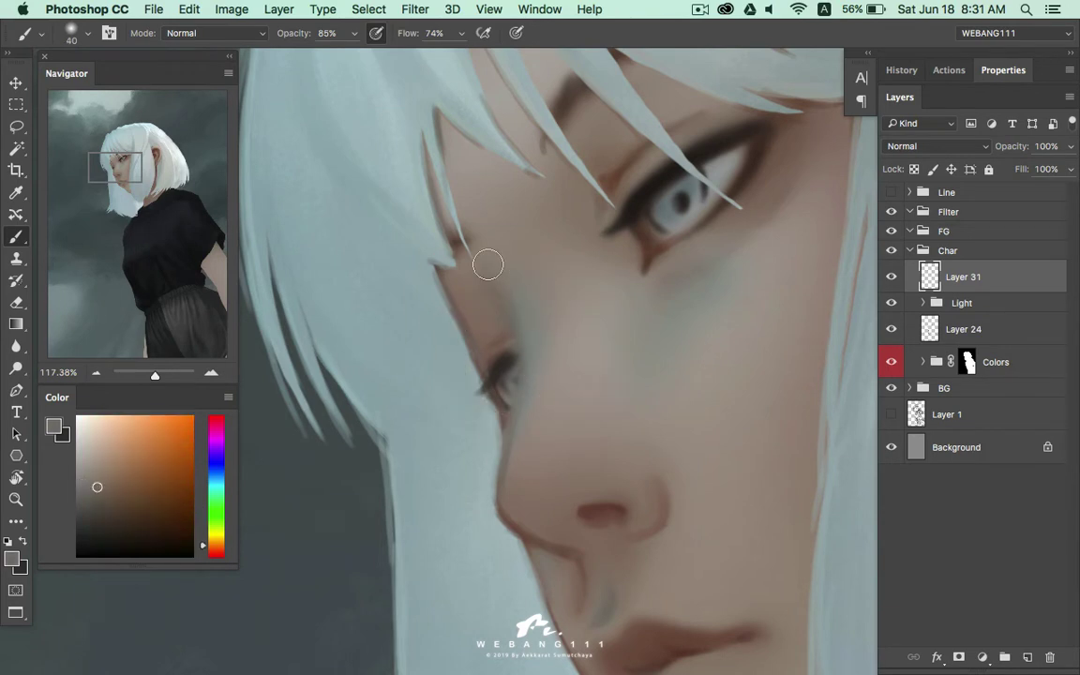
alt+click(527, 297)
alt+click(516, 290)
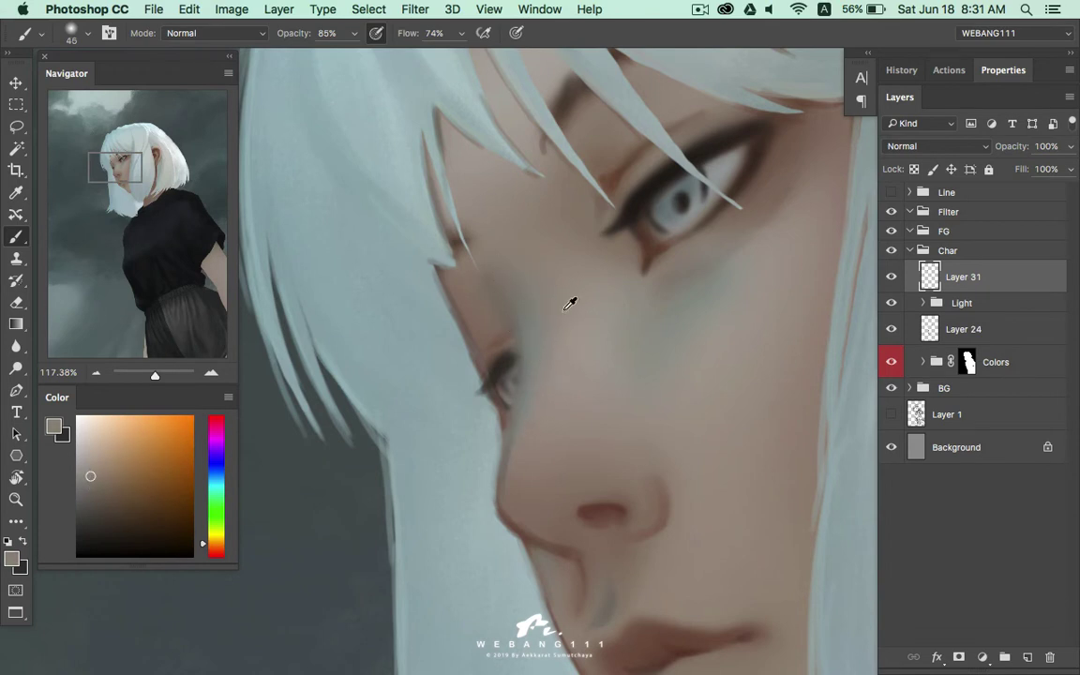
alt+click(552, 304)
alt+click(550, 276)
Zoom out and reposition the view over the lower head and shoulders
key(z)
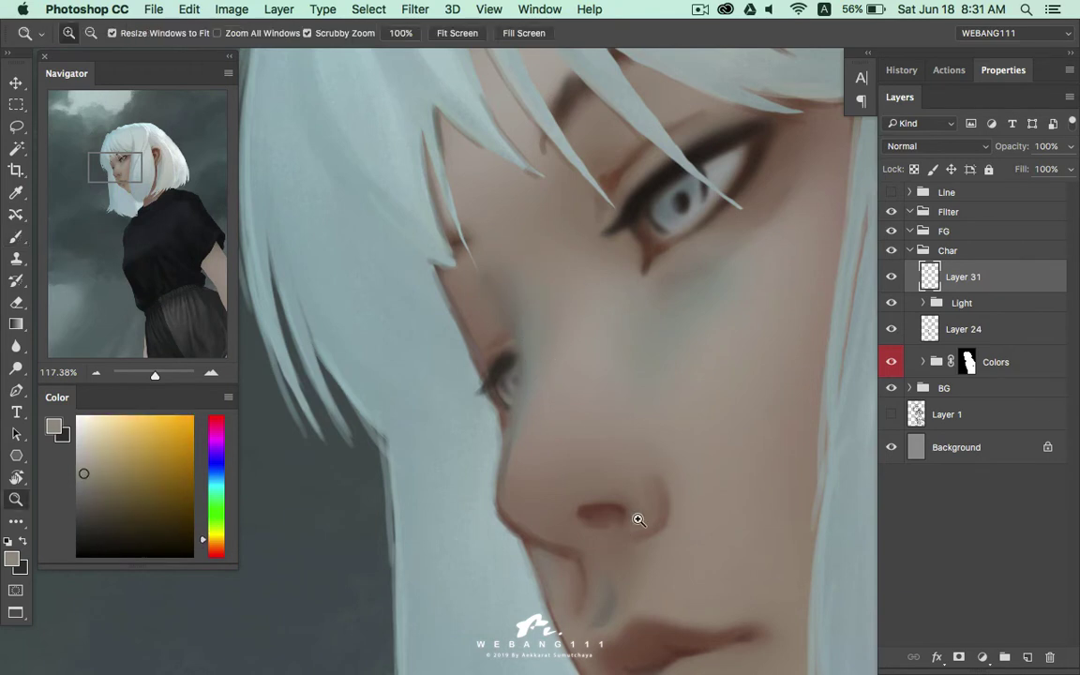
scroll(636, 515, down, 5)
drag(647, 494, 571, 272)
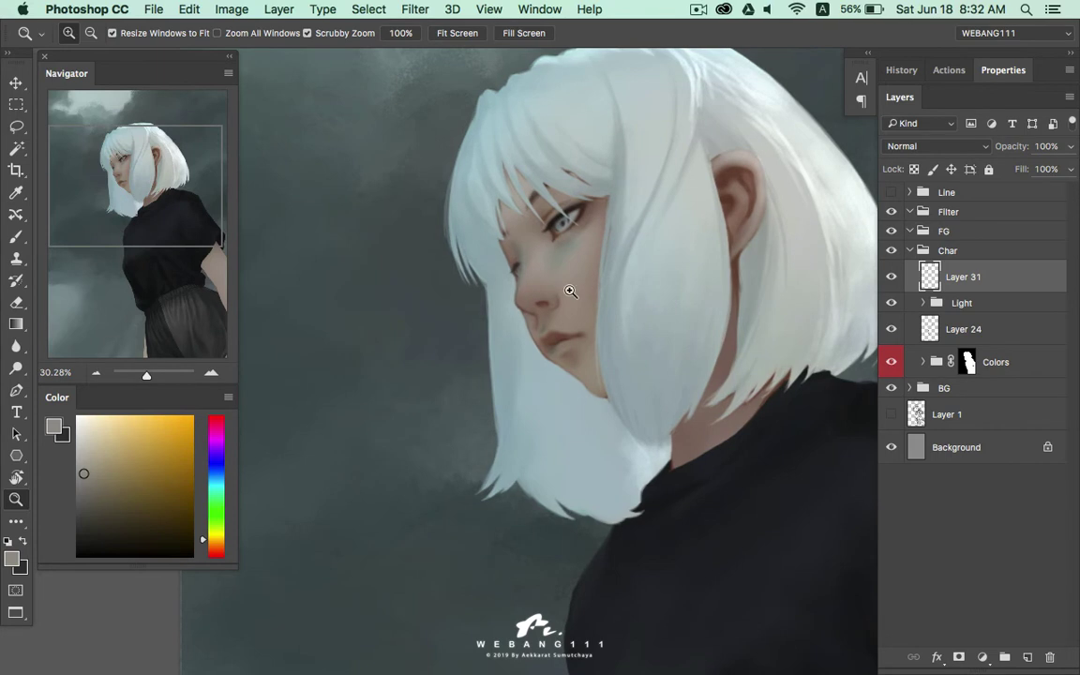
scroll(526, 252, up, 5)
scroll(490, 209, up, 1)
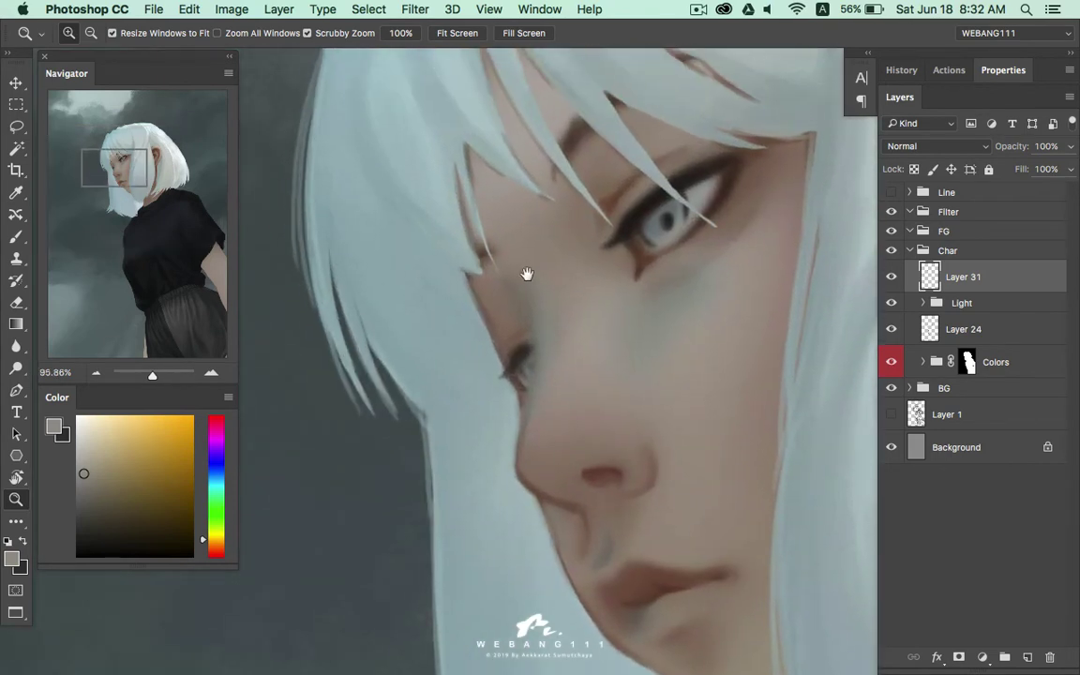
key(b)
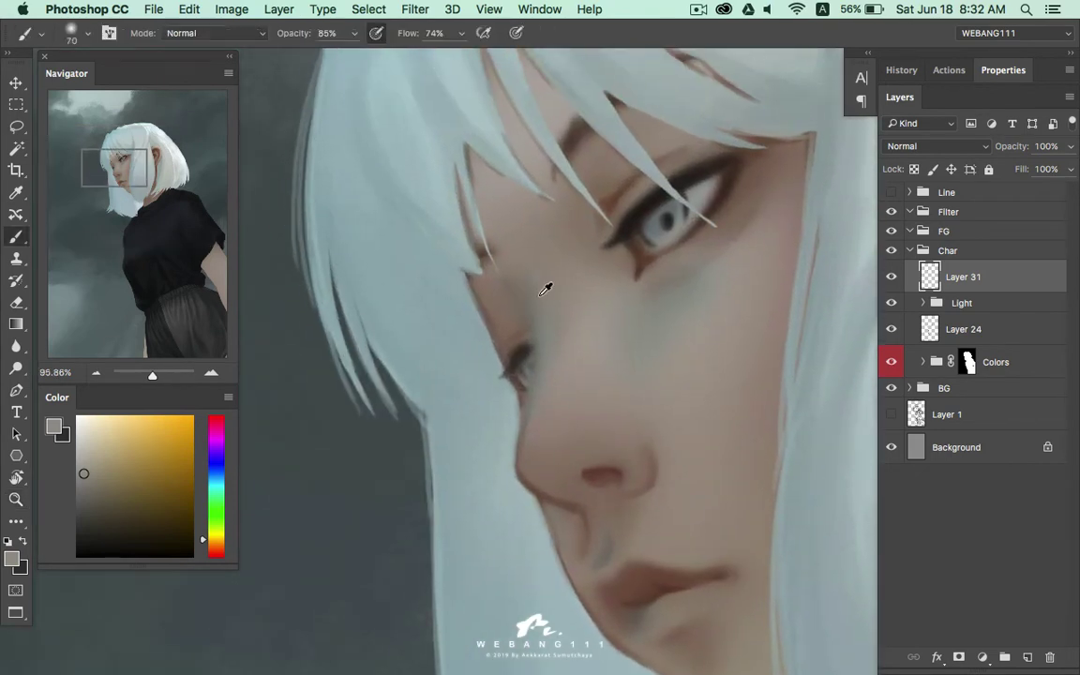
Sample warm and greyish-green skin tones beside the eye with a 70-size brush
alt+click(549, 282)
key(bracketright)
key(bracketright)
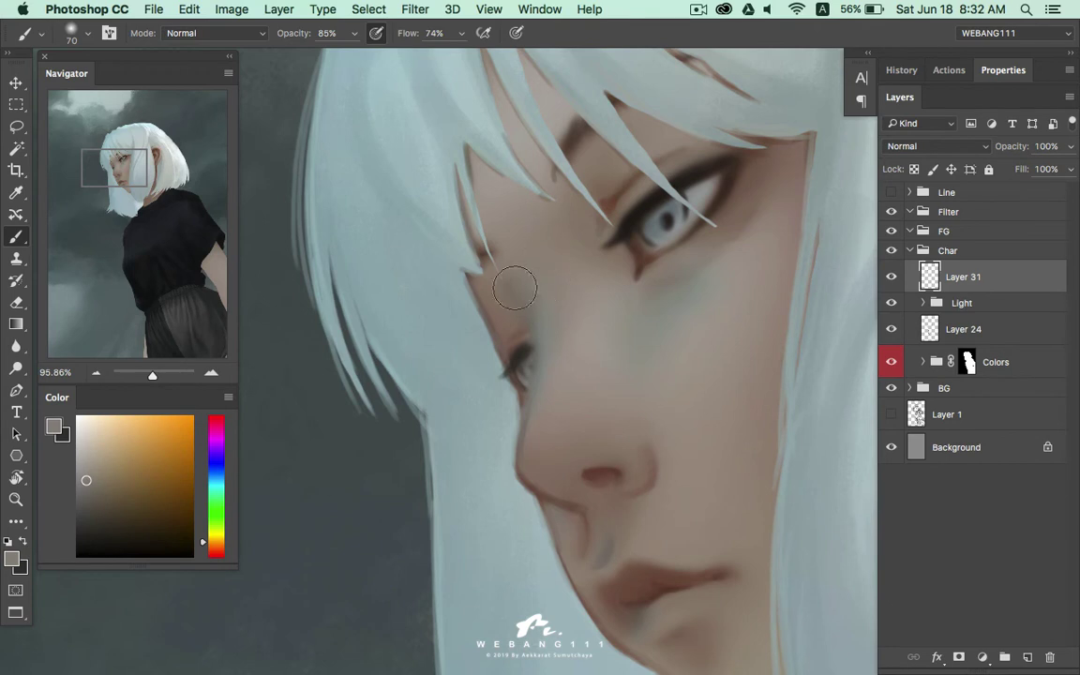
alt+click(503, 284)
alt+click(517, 270)
drag(518, 210, 549, 334)
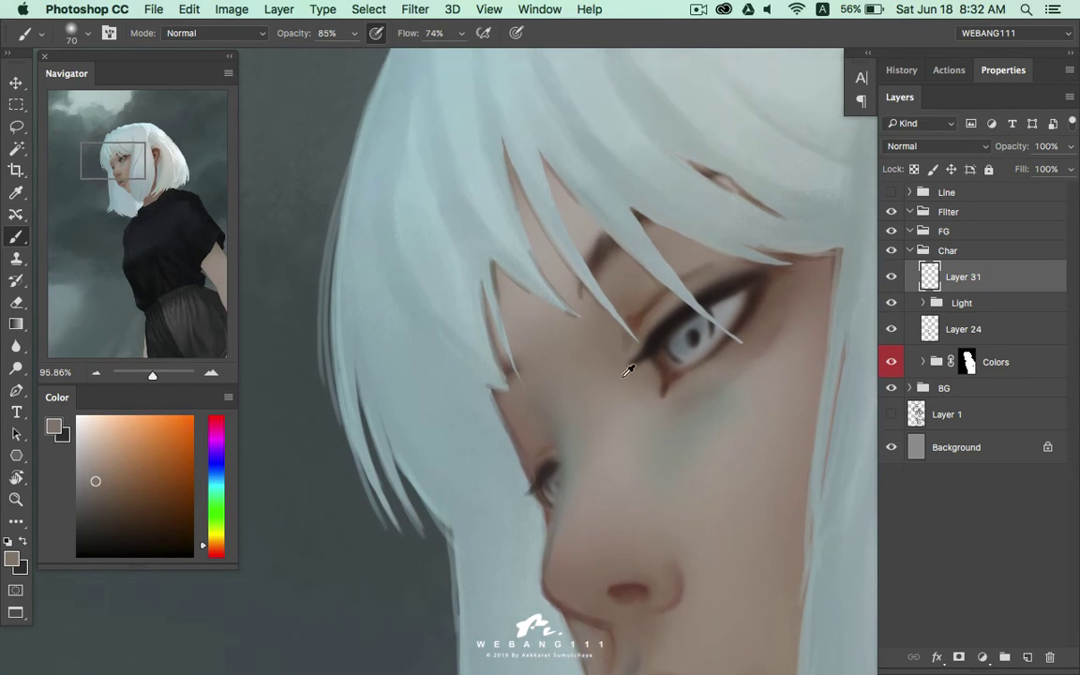
alt+click(685, 412)
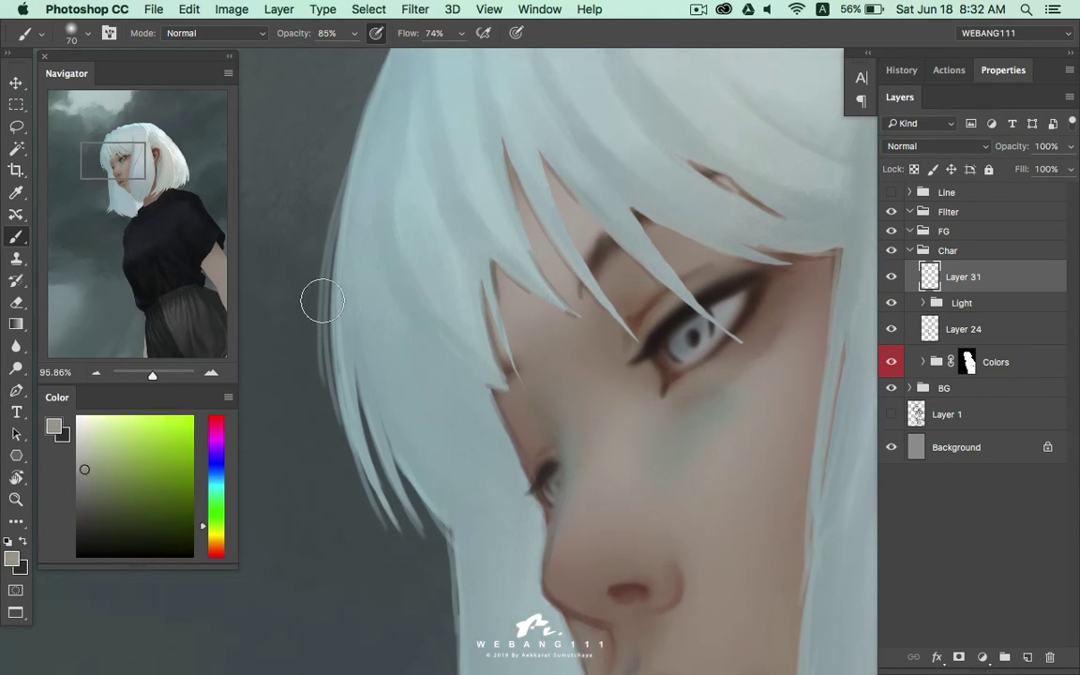
drag(528, 178, 468, 165)
Paint a pale blue-grey hair strand across the eyeliner at brush size 60
click(200, 485)
click(92, 474)
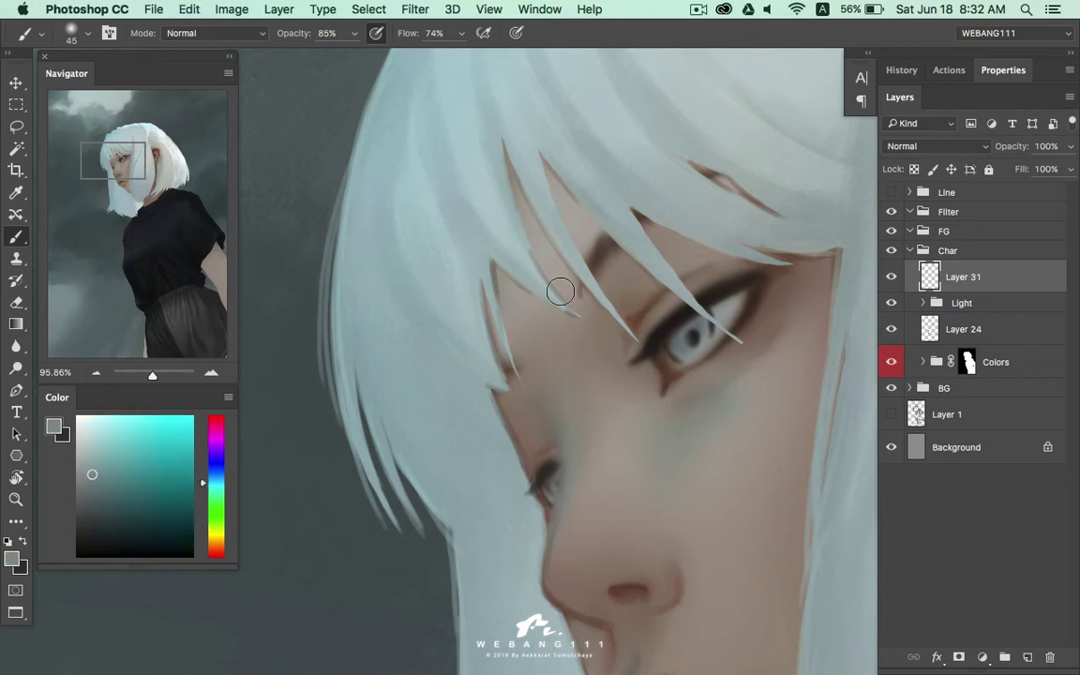
key(bracketright)
key(bracketright)
key(bracketright)
key(bracketleft)
click(95, 481)
key(bracketleft)
click(97, 490)
key(bracketright)
drag(645, 326, 573, 217)
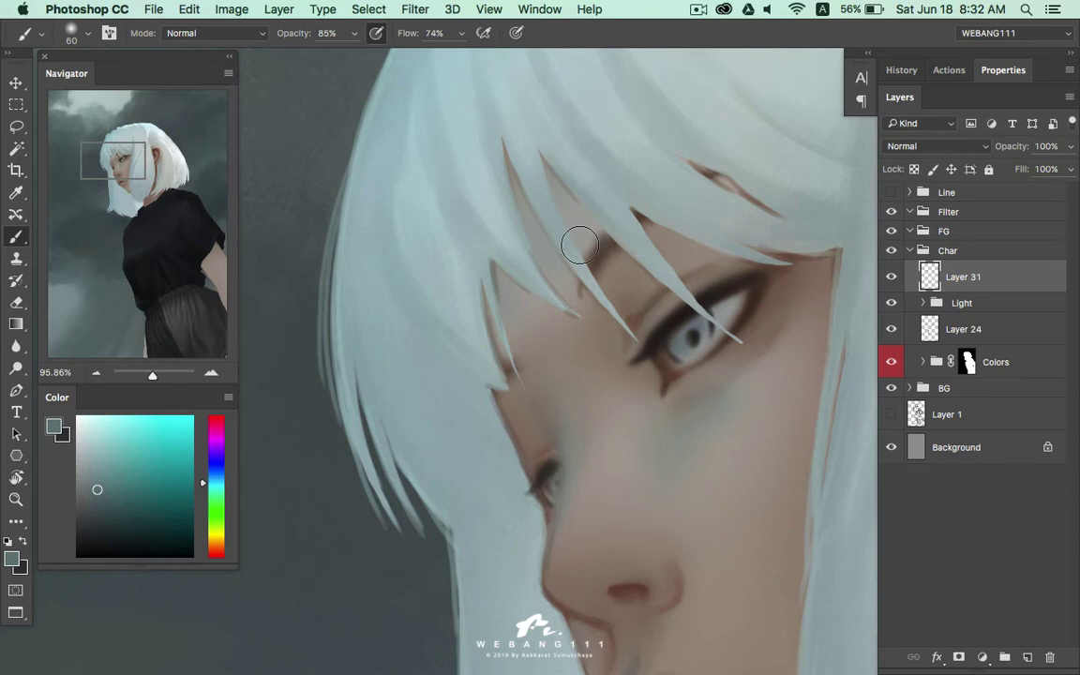
Pick an adjusted cheek colour at brush size 35, then zoom out to the full figure
click(101, 482)
scroll(532, 372, down, 5)
scroll(578, 277, down, 2)
key(bracketleft)
key(bracketleft)
key(bracketleft)
key(bracketleft)
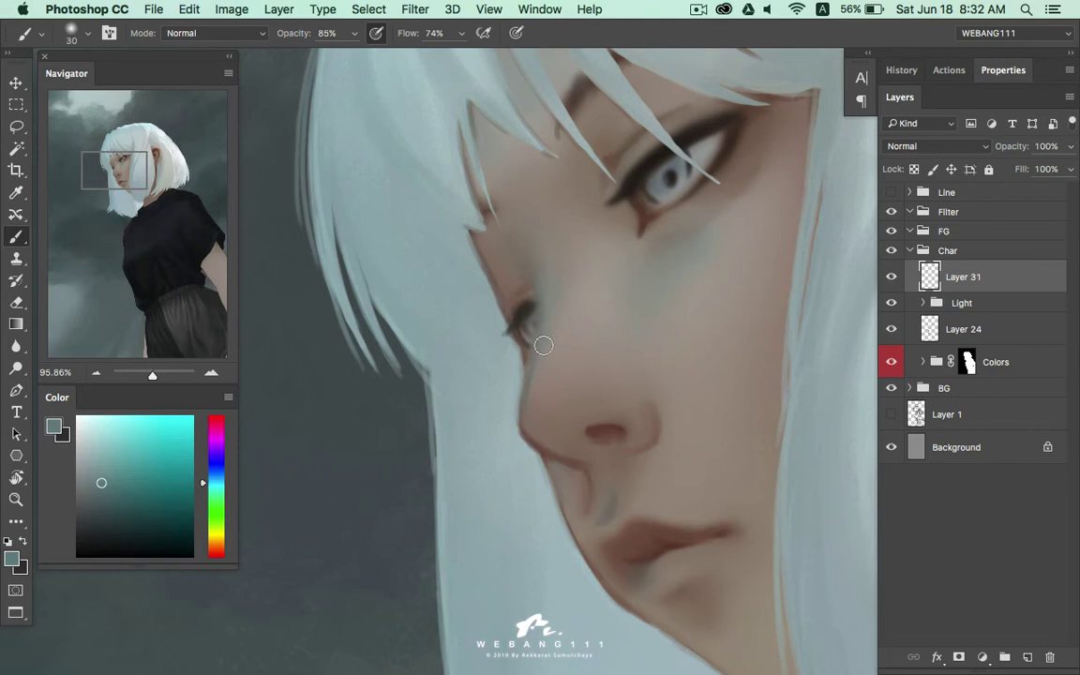
click(95, 478)
key(z)
mouse_move(683, 357)
mouse_down()
mouse_move(637, 436)
mouse_move(604, 371)
mouse_up()
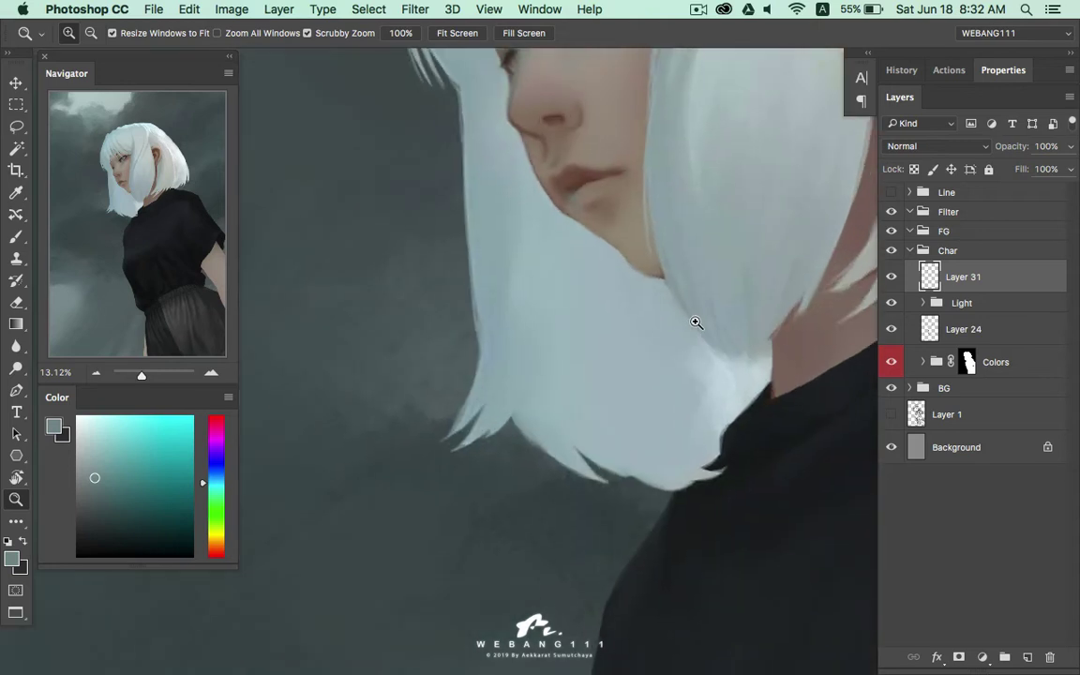
Zoom in on the chin, sample its brownish skin tone and set the brush to 19 px
mouse_move(545, 280)
mouse_down()
mouse_move(693, 321)
mouse_move(588, 369)
mouse_move(768, 231)
mouse_up()
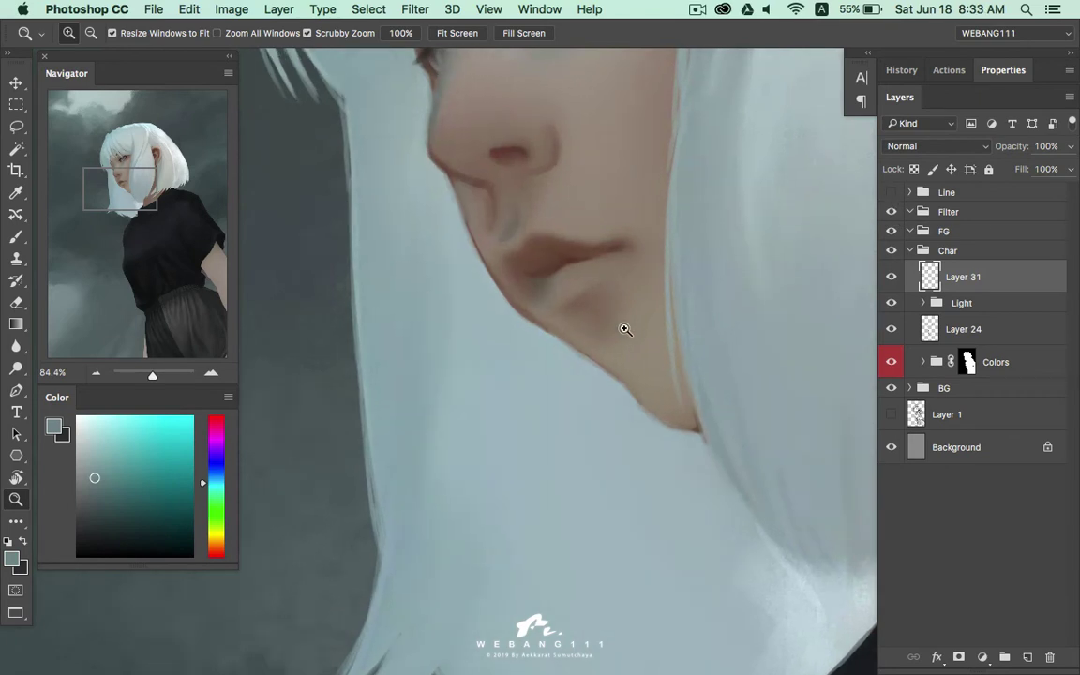
drag(624, 328, 621, 306)
key(b)
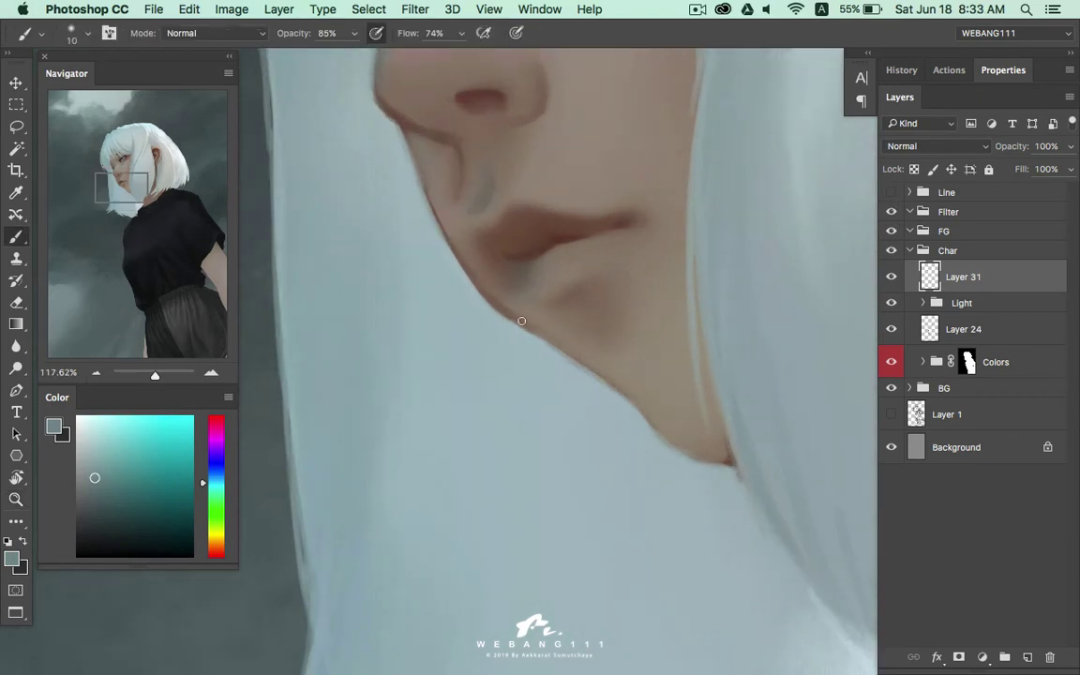
alt+click(516, 320)
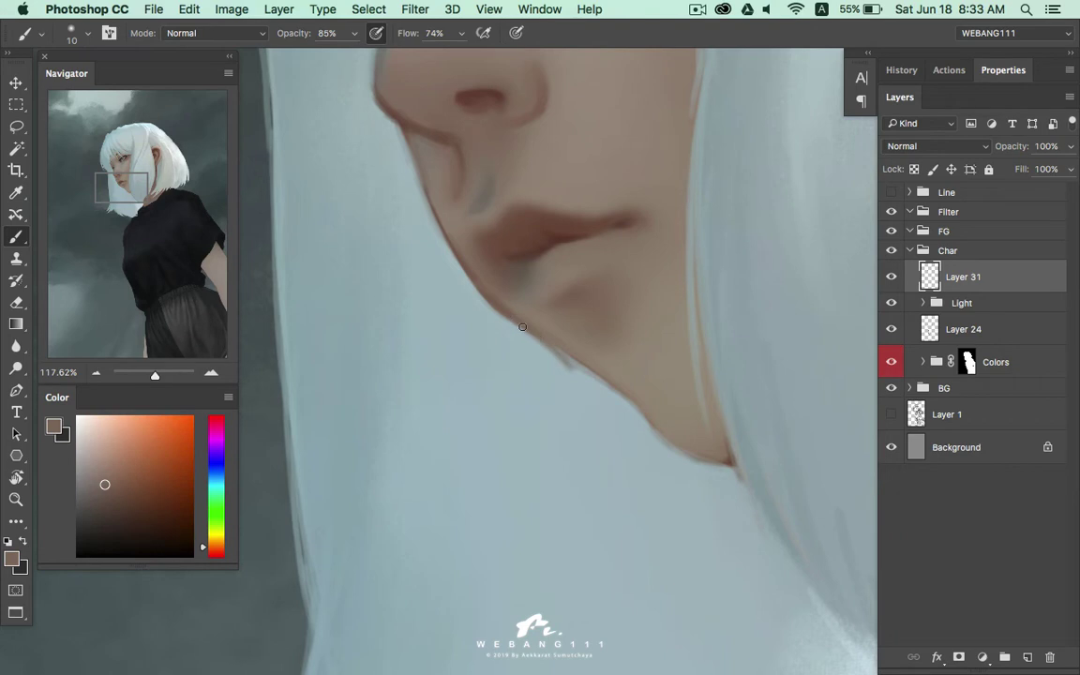
right_click(514, 322)
drag(559, 350, 566, 349)
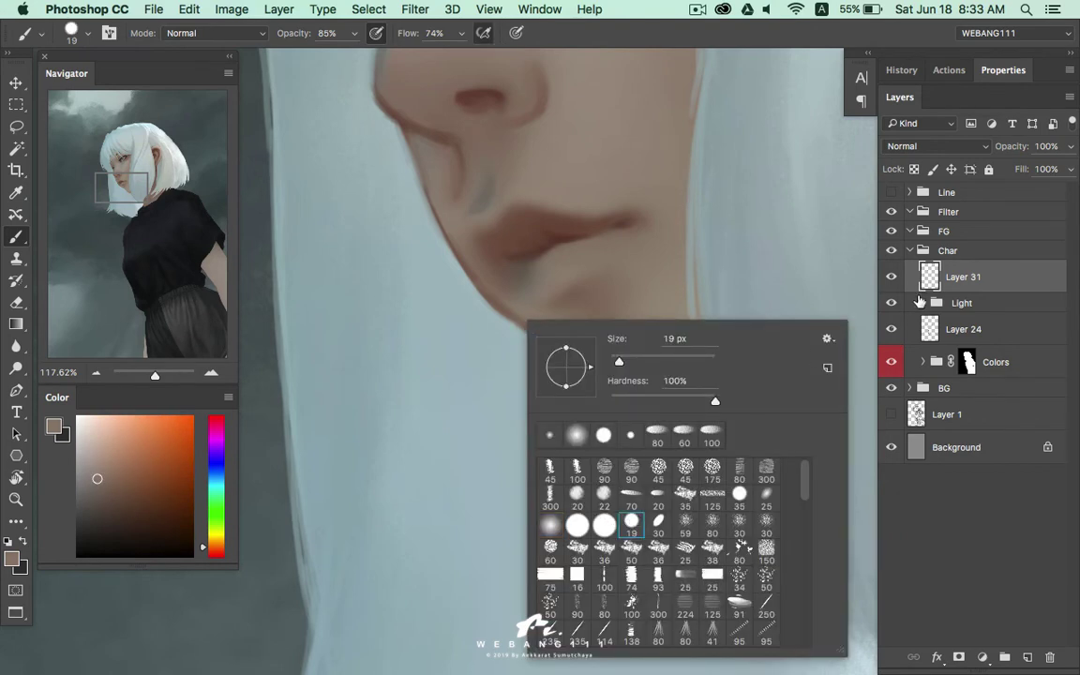
key(Return)
With a lighter colour and smaller brush, paint thin light strokes along the chin edge and lower outline
alt+click(506, 316)
key(bracketleft)
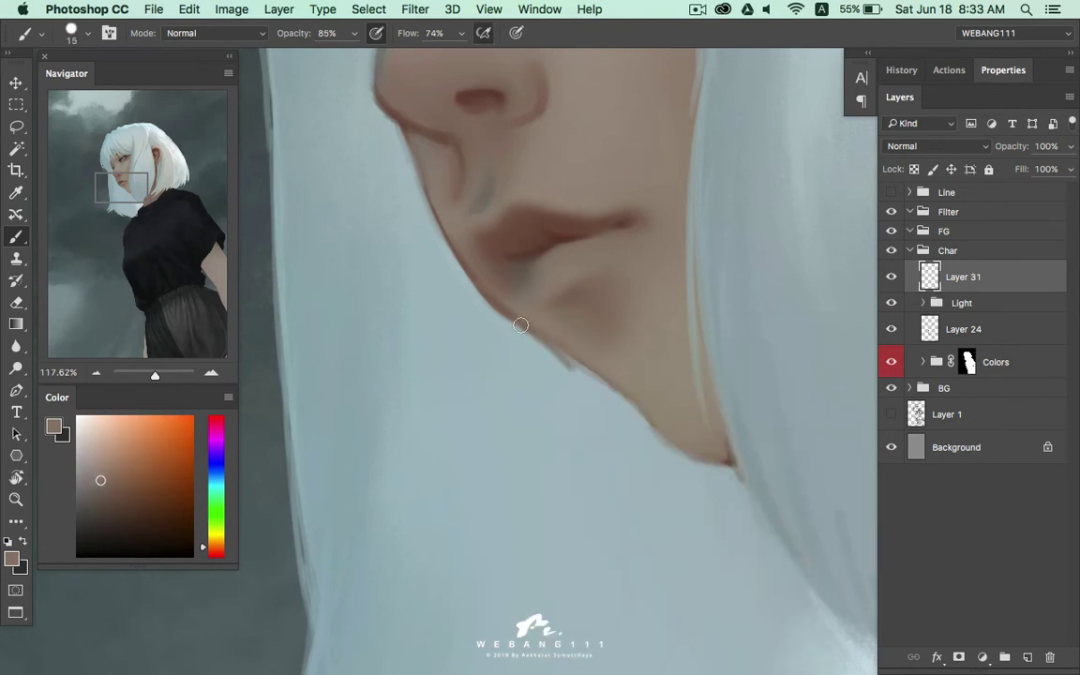
drag(546, 350, 564, 370)
drag(549, 349, 631, 438)
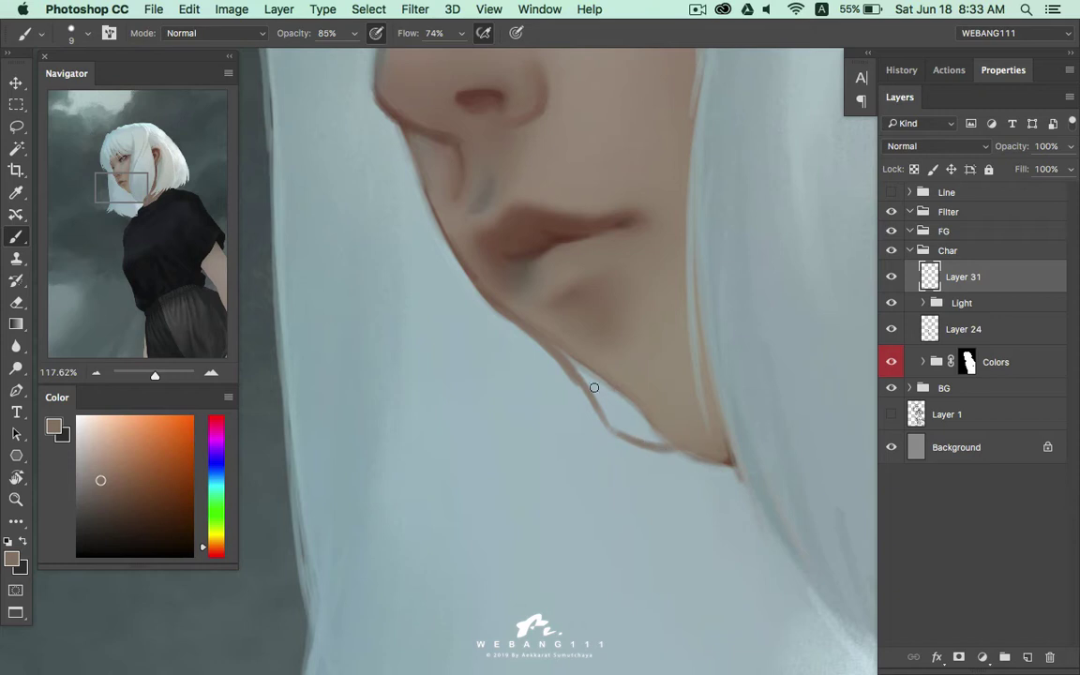
drag(586, 389, 628, 424)
Reframe the chin and erase part of the light chin line with the Eraser
key(z)
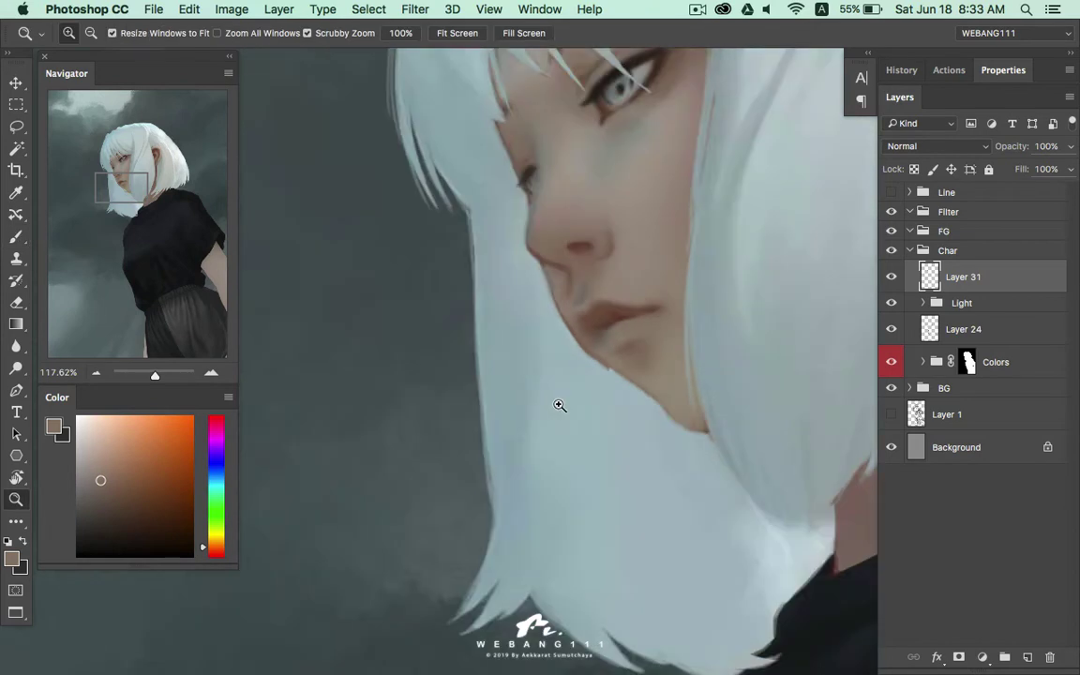
drag(679, 408, 627, 403)
drag(716, 403, 716, 378)
key(b)
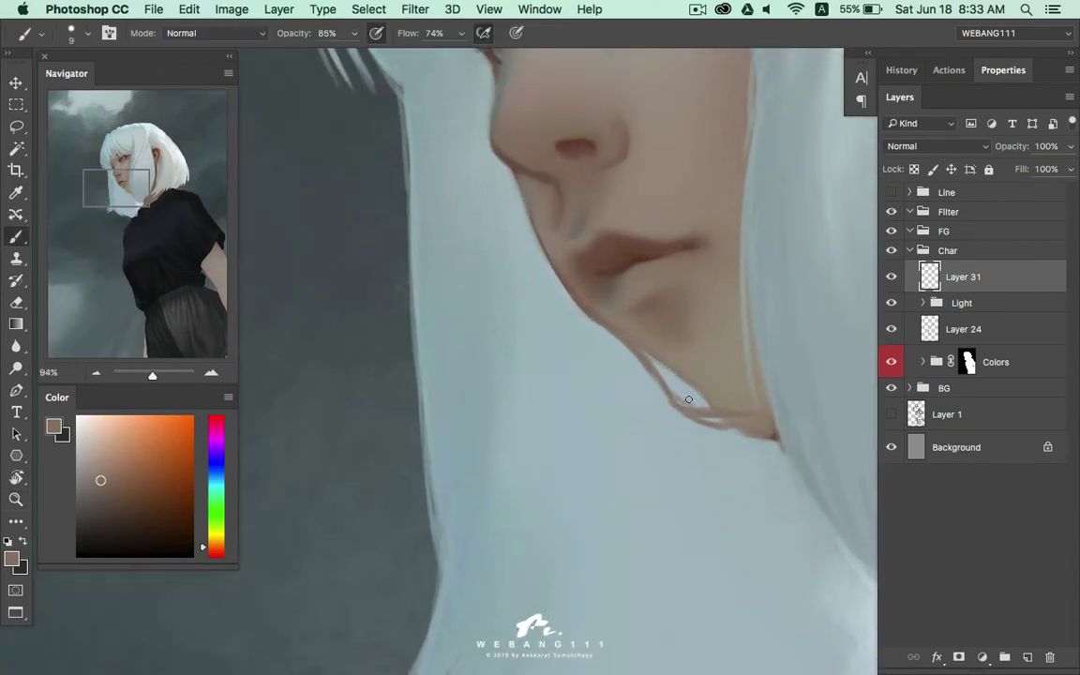
key(e)
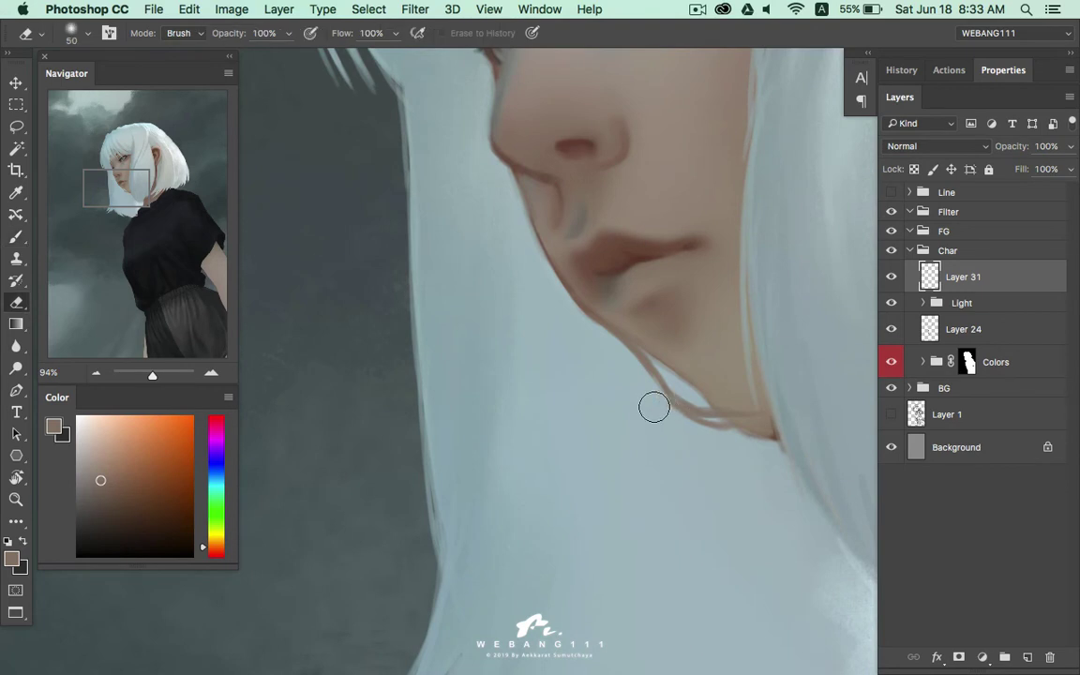
right_click(650, 405)
key(Escape)
mouse_move(654, 406)
mouse_down()
mouse_move(709, 434)
mouse_move(660, 362)
mouse_up()
Sample the light blue-grey hair colour and the grey-brown skin tone from the painting
key(b)
alt+click(712, 386)
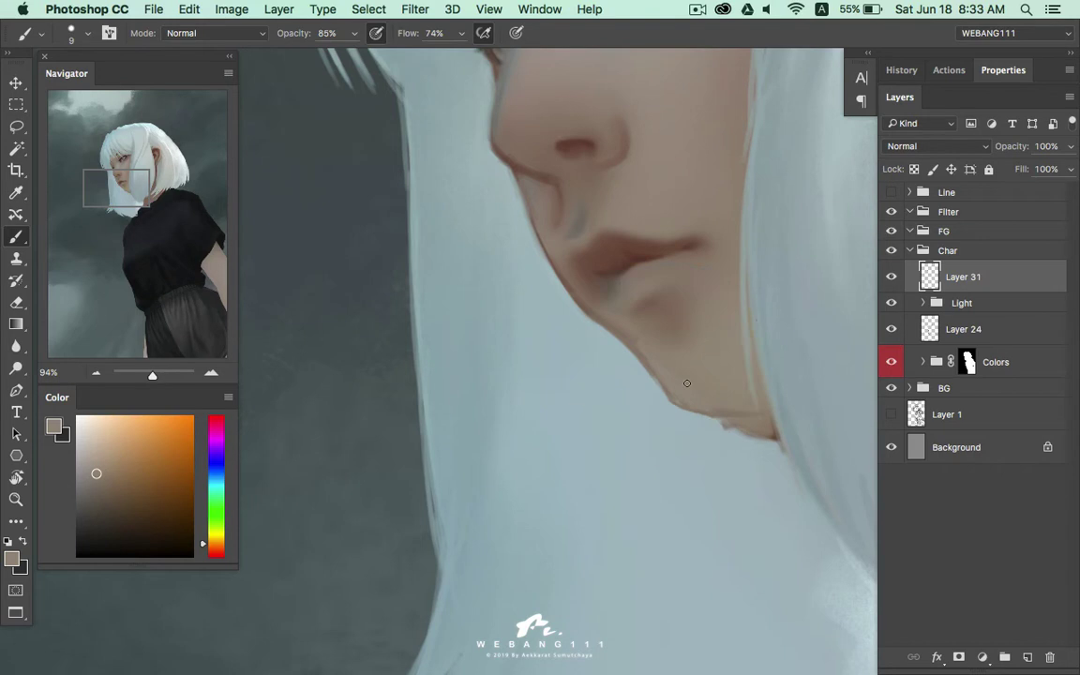
alt+click(649, 374)
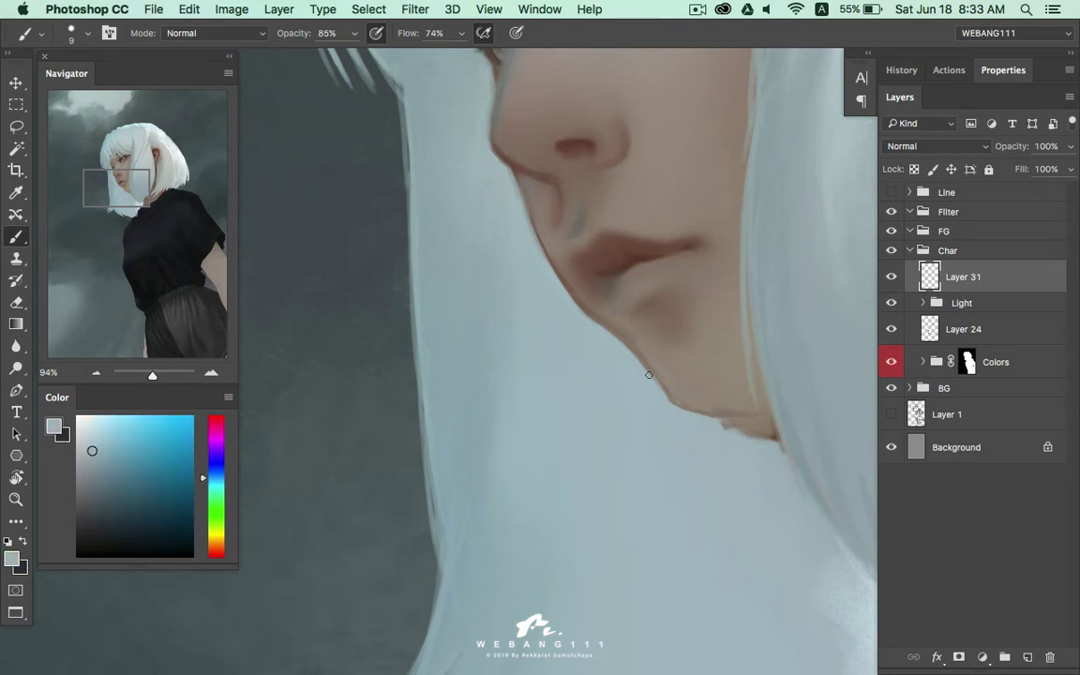
alt+click(717, 422)
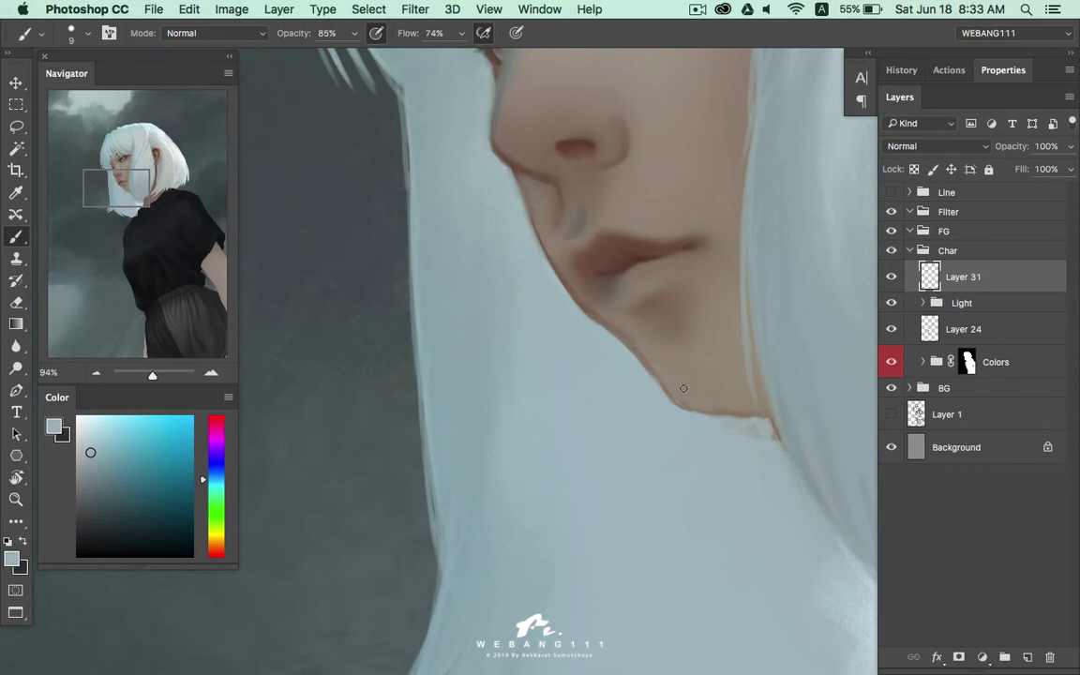
alt+click(571, 304)
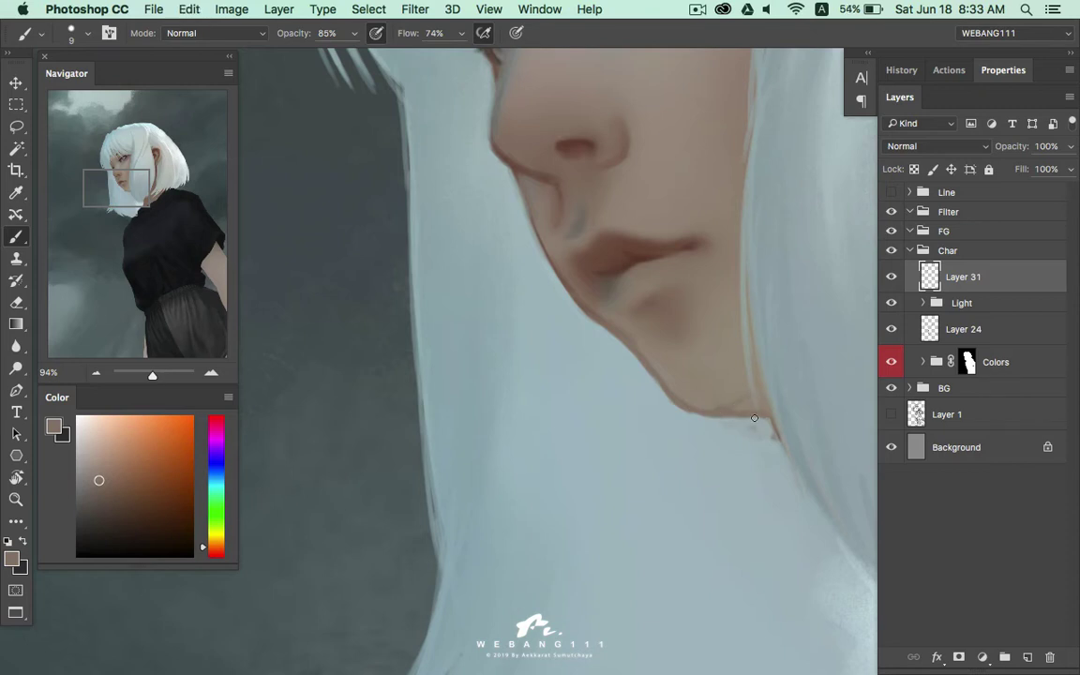
alt+click(711, 427)
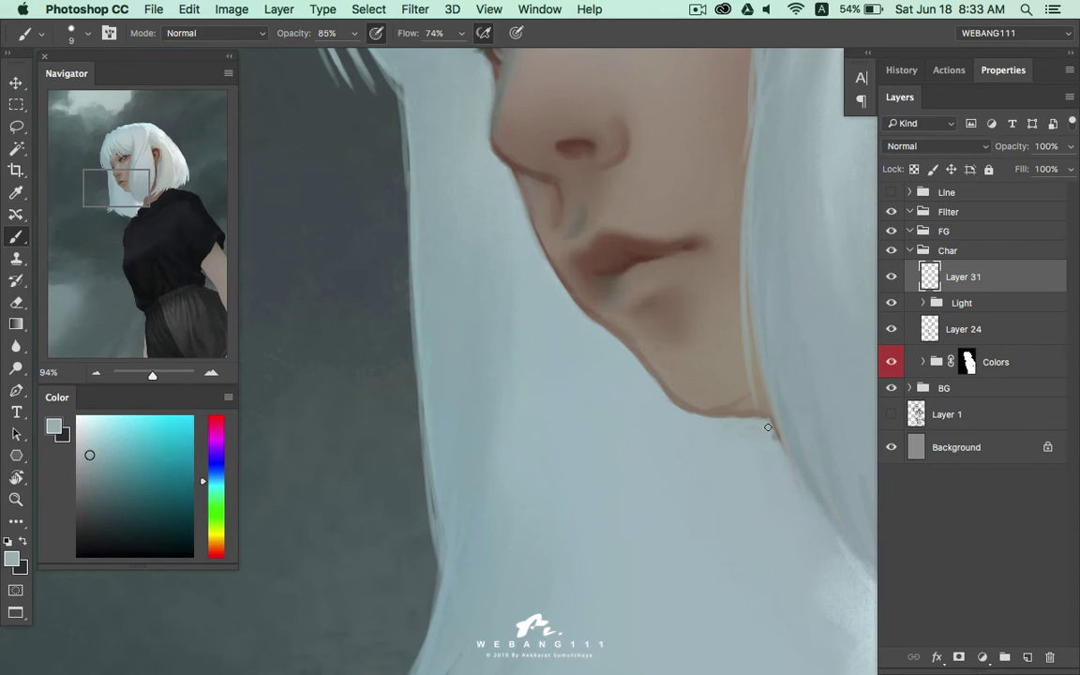
Sample blue-grey, orange and warm brown-grey tones near the chin, then zoom out to the whole head
drag(717, 259, 722, 236)
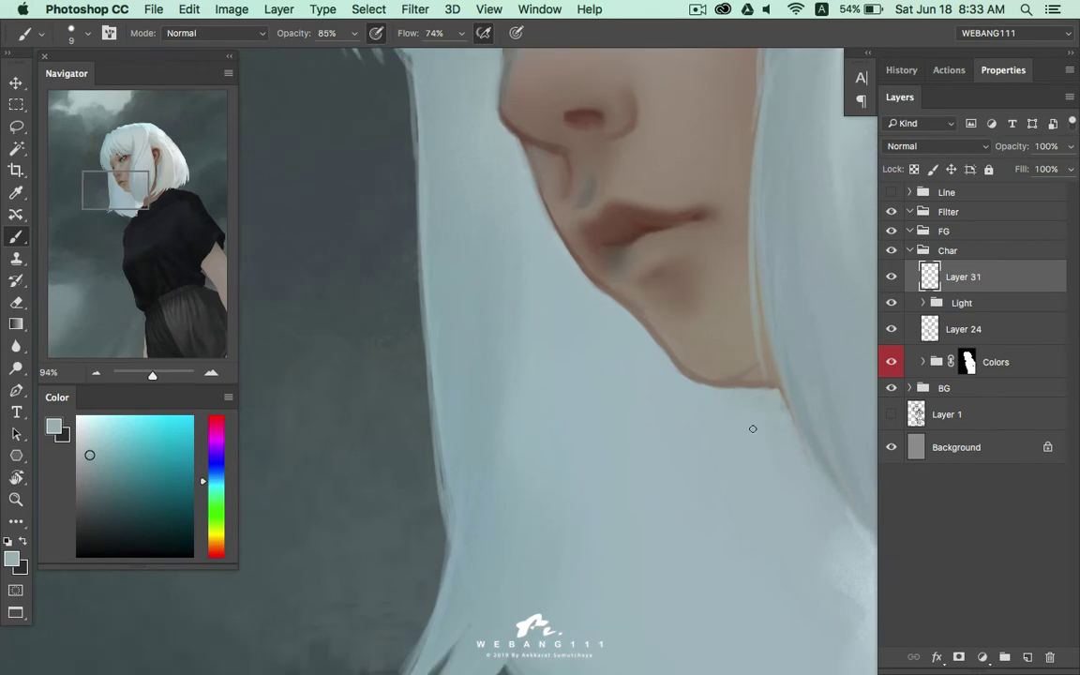
alt+click(761, 387)
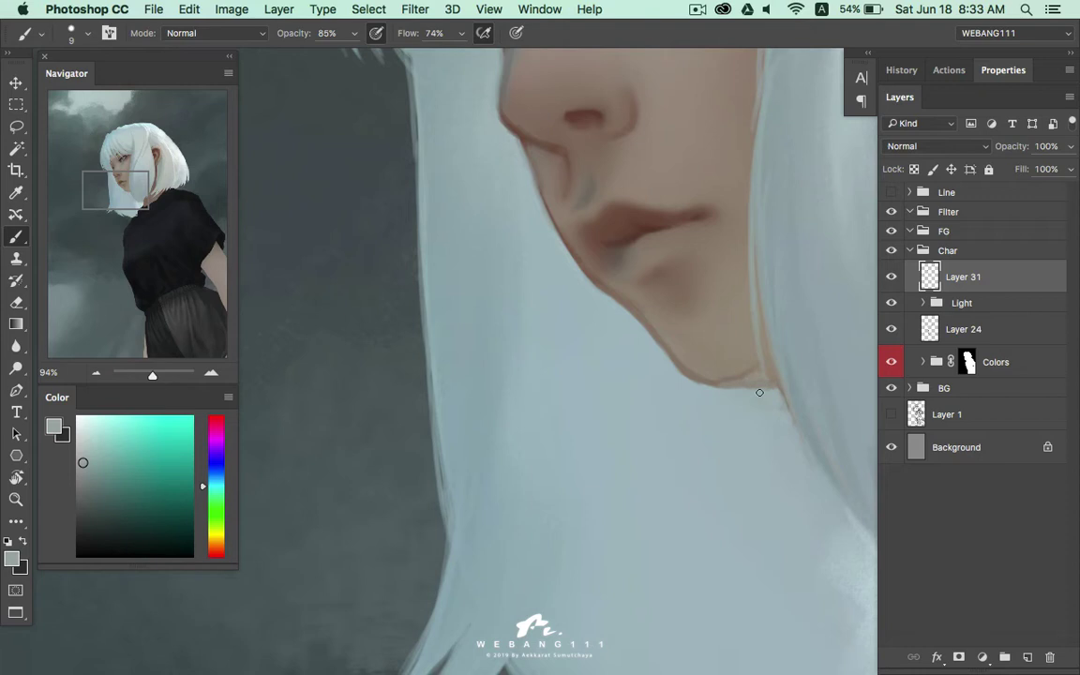
alt+click(742, 375)
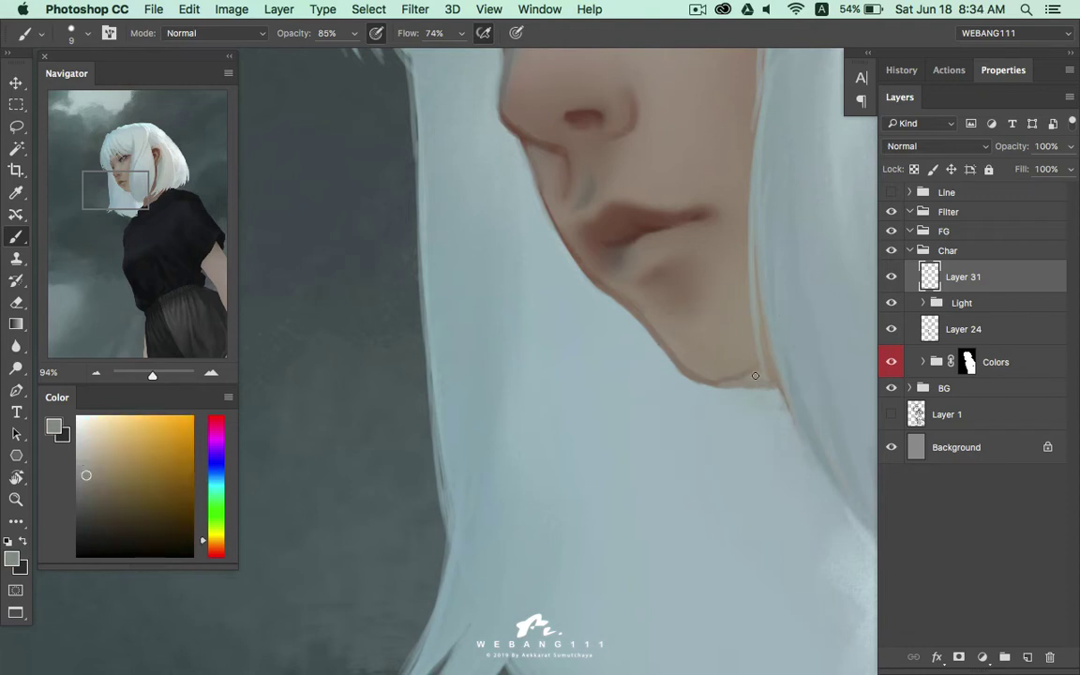
alt+click(710, 380)
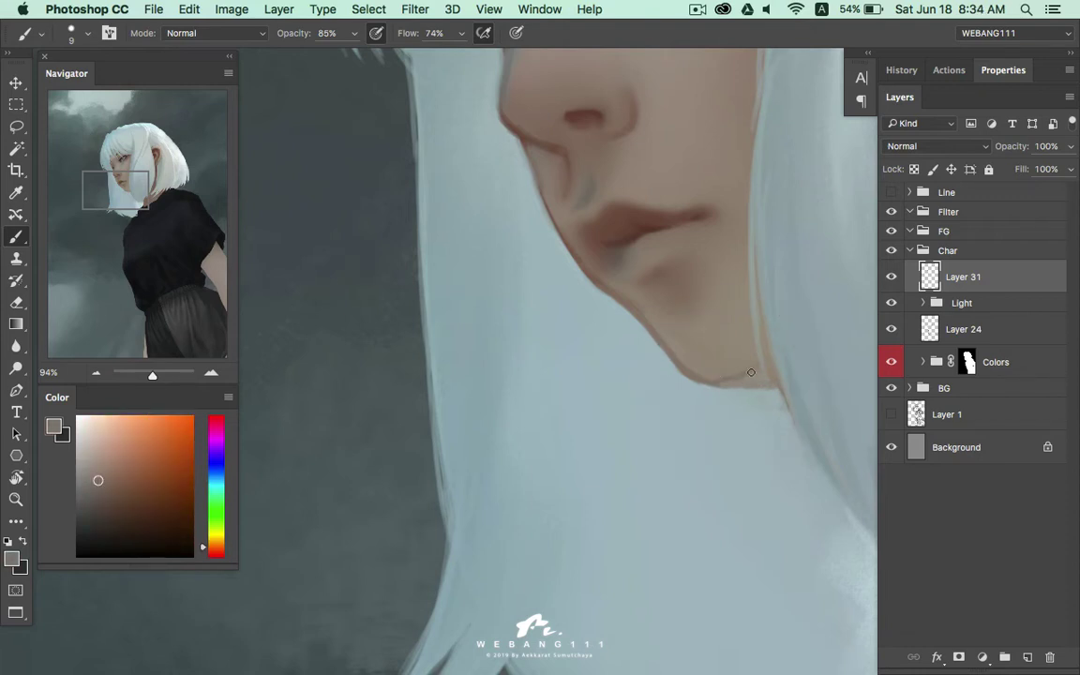
alt+click(594, 276)
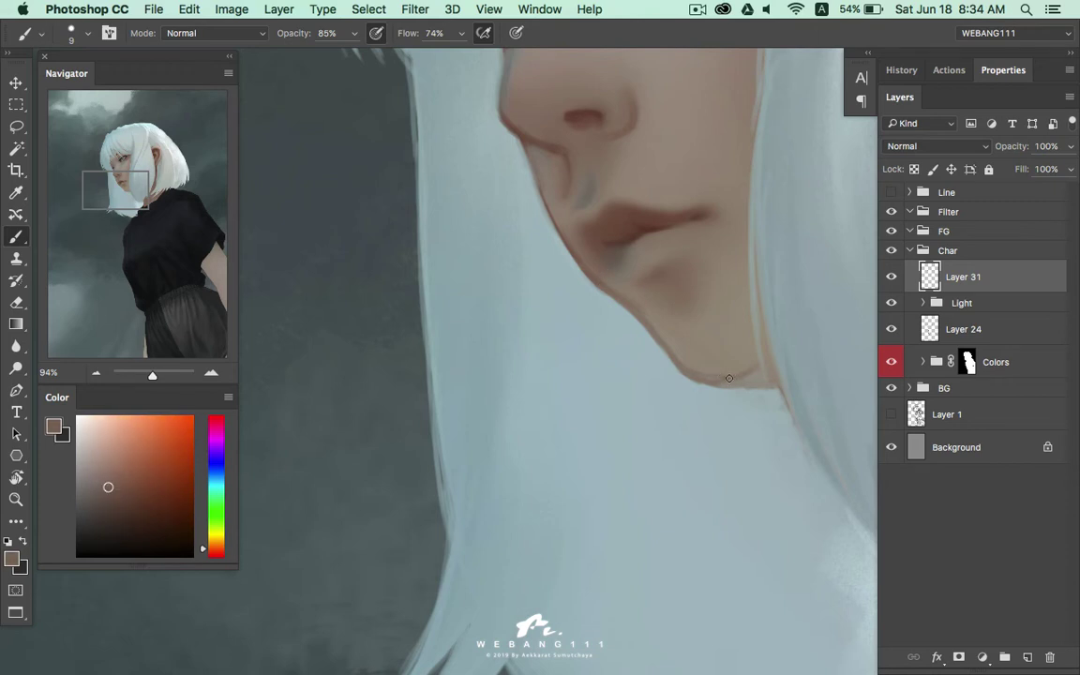
key(z)
drag(684, 379, 619, 379)
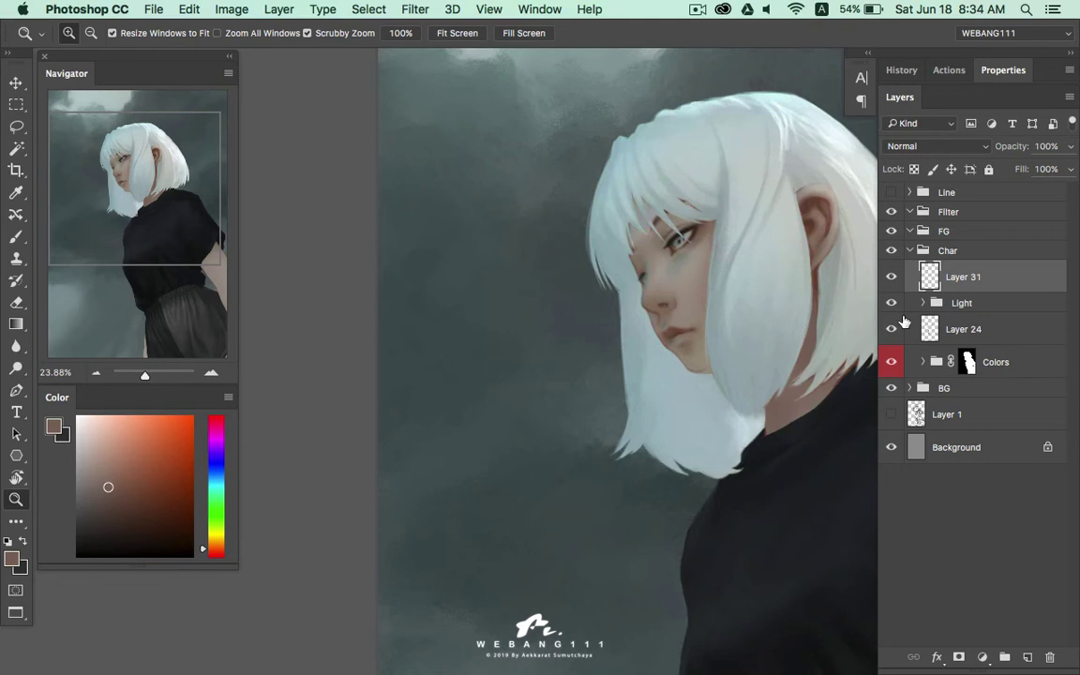
Toggle Layer 31's visibility to compare, then zoom in closely on the chin
click(891, 278)
click(892, 279)
drag(745, 382, 722, 338)
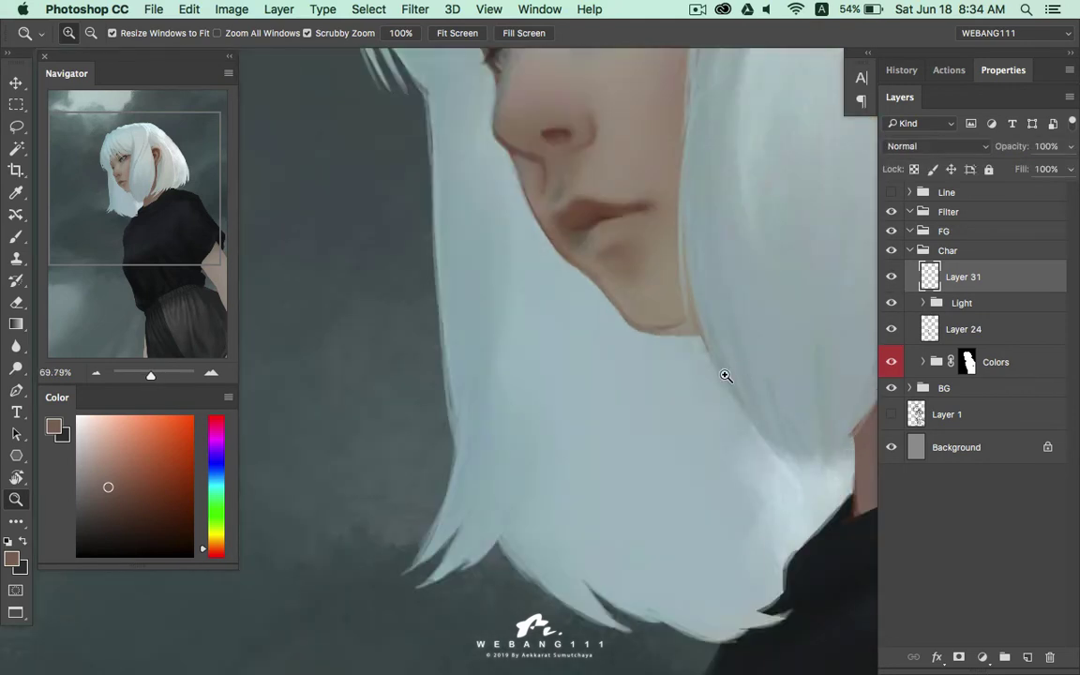
key(b)
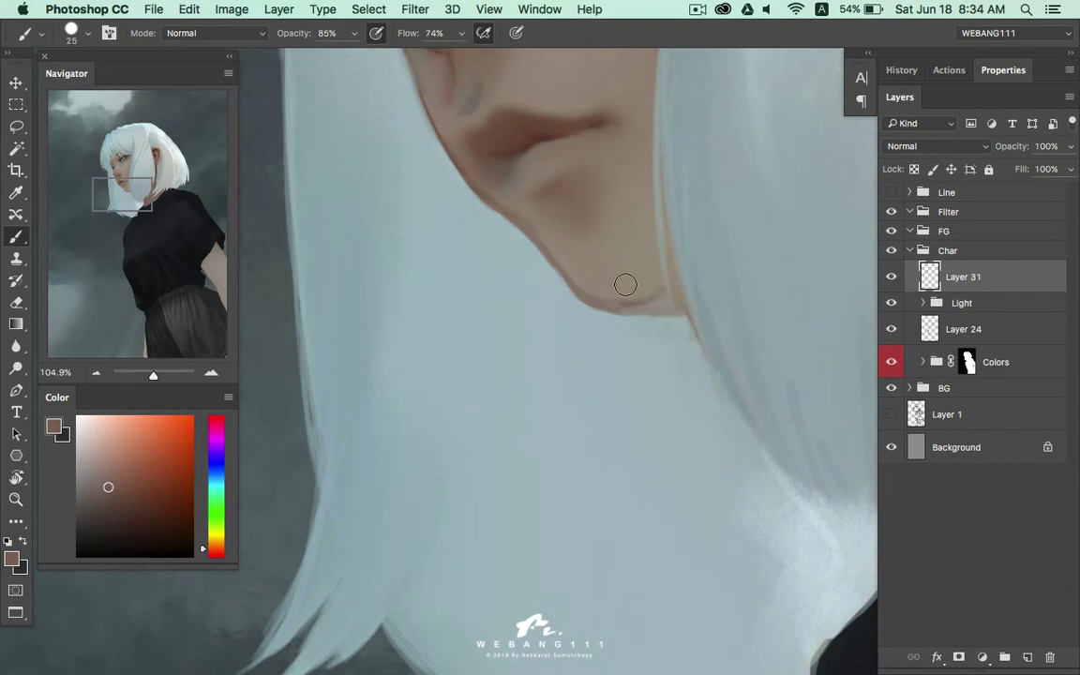
right_click(623, 286)
click(874, 279)
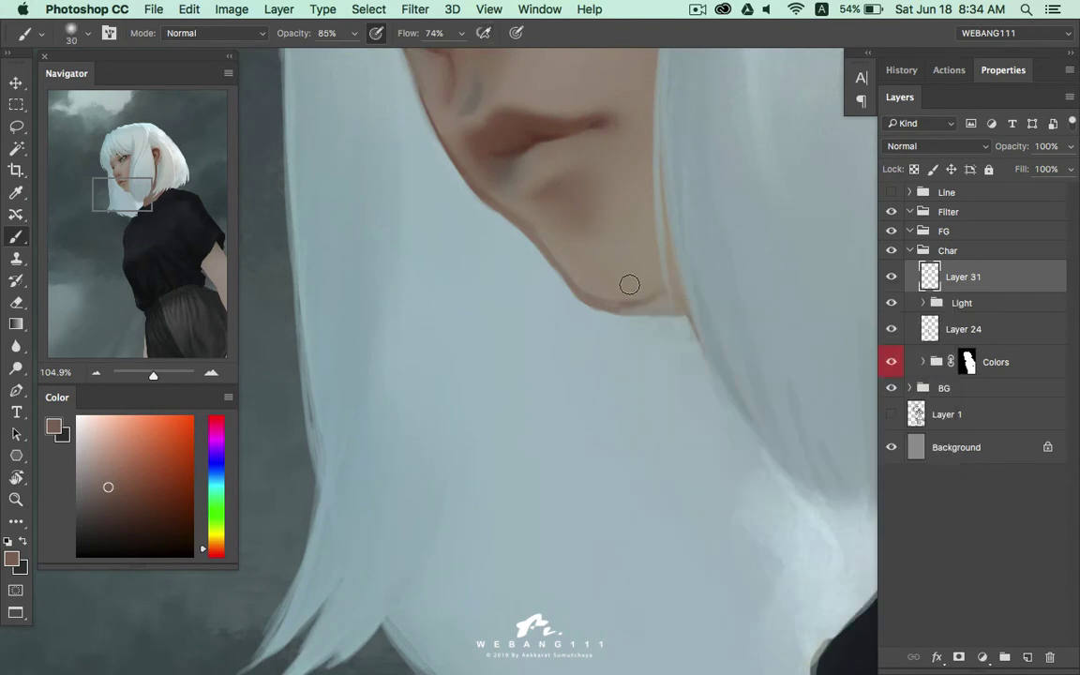
Fill and round the chin's bottom edge with a slightly darkened muted beige skin tone
alt+click(565, 259)
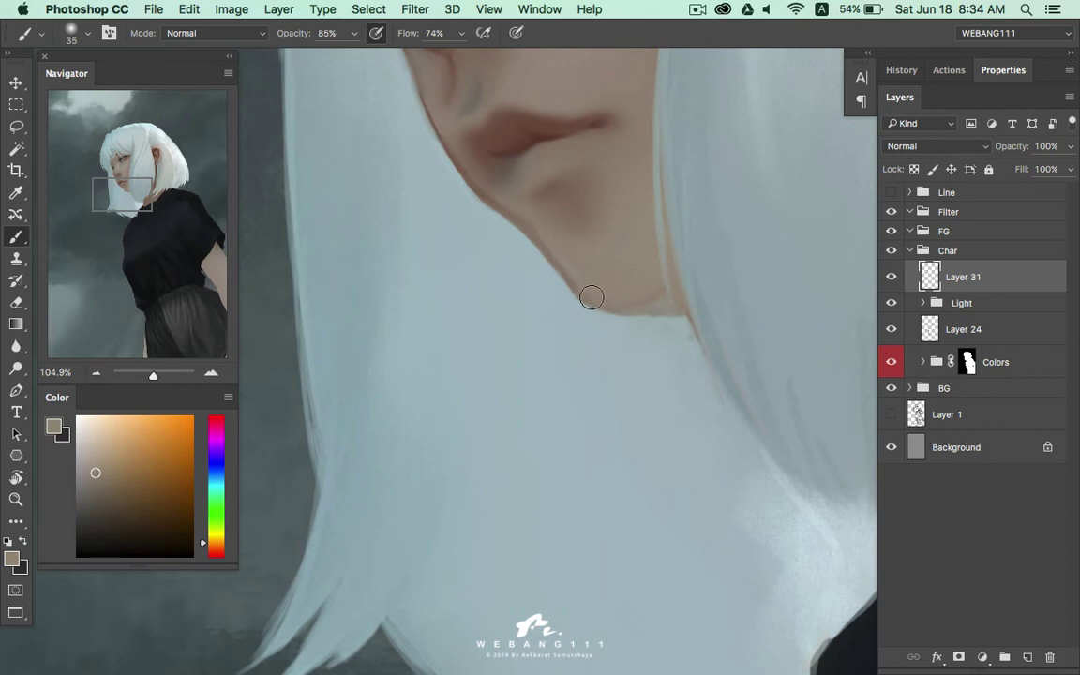
drag(149, 502, 109, 481)
key(bracketleft)
drag(587, 299, 665, 291)
drag(588, 296, 662, 301)
key(bracketleft)
drag(638, 316, 597, 305)
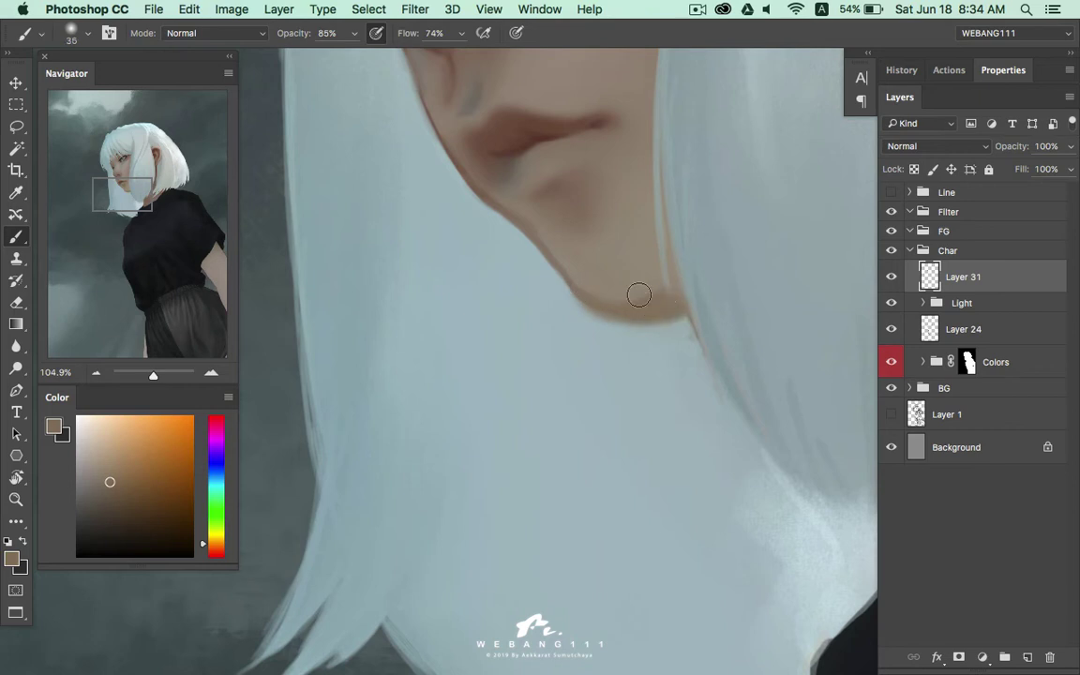
Trim the chin's lower edge by painting pale blue-grey hair colour over it
alt+click(515, 127)
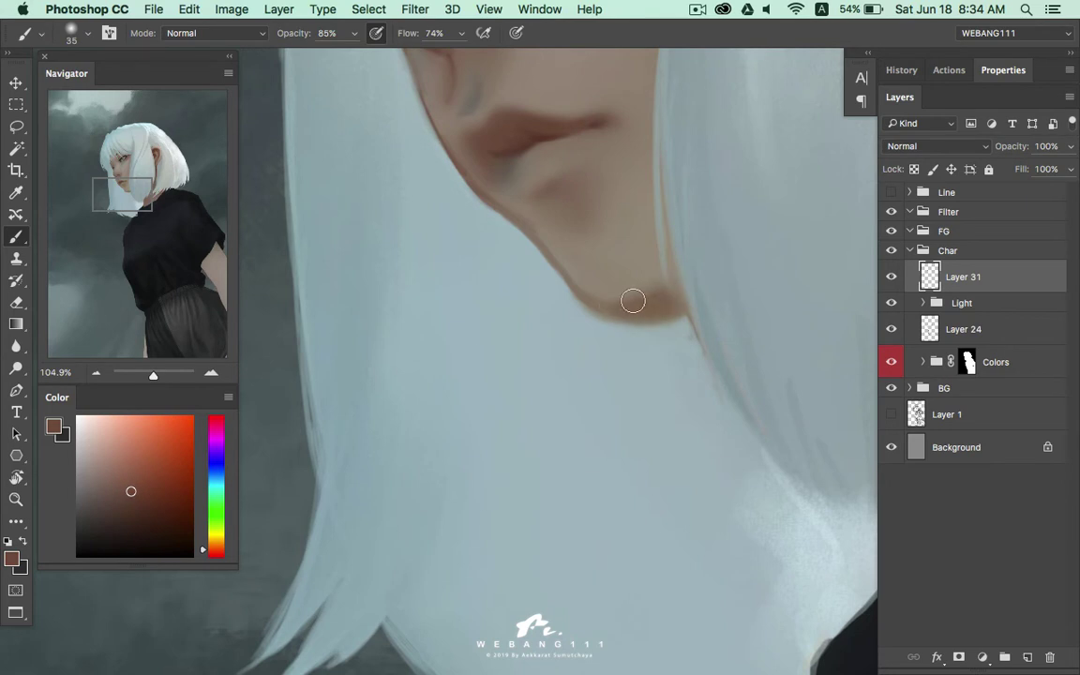
key(bracketright)
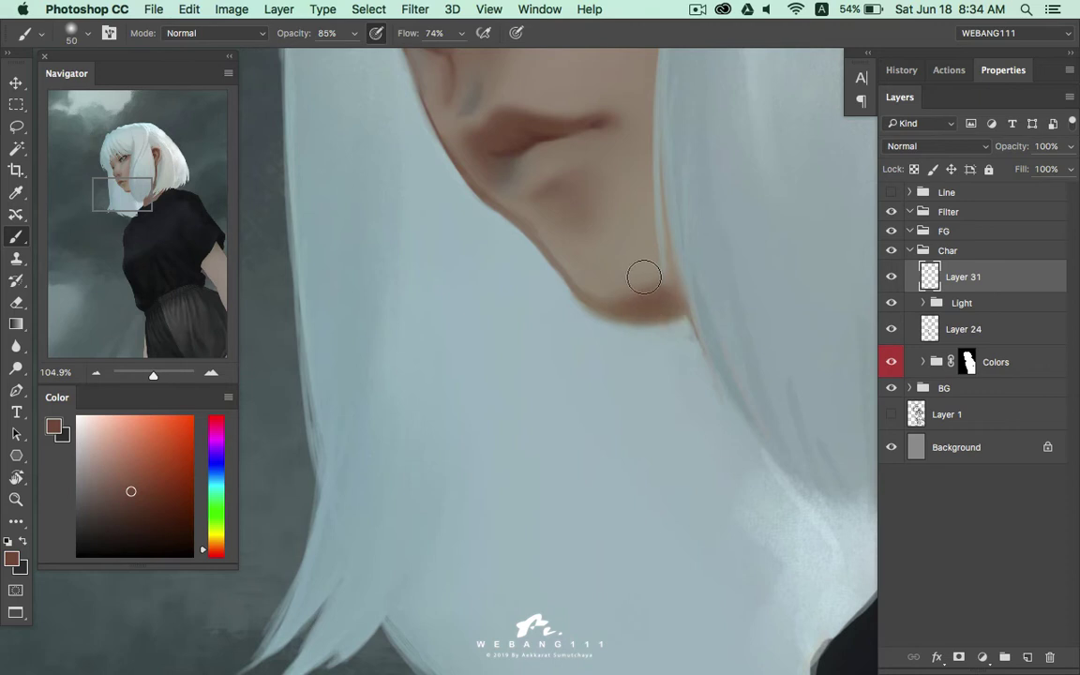
alt+click(645, 270)
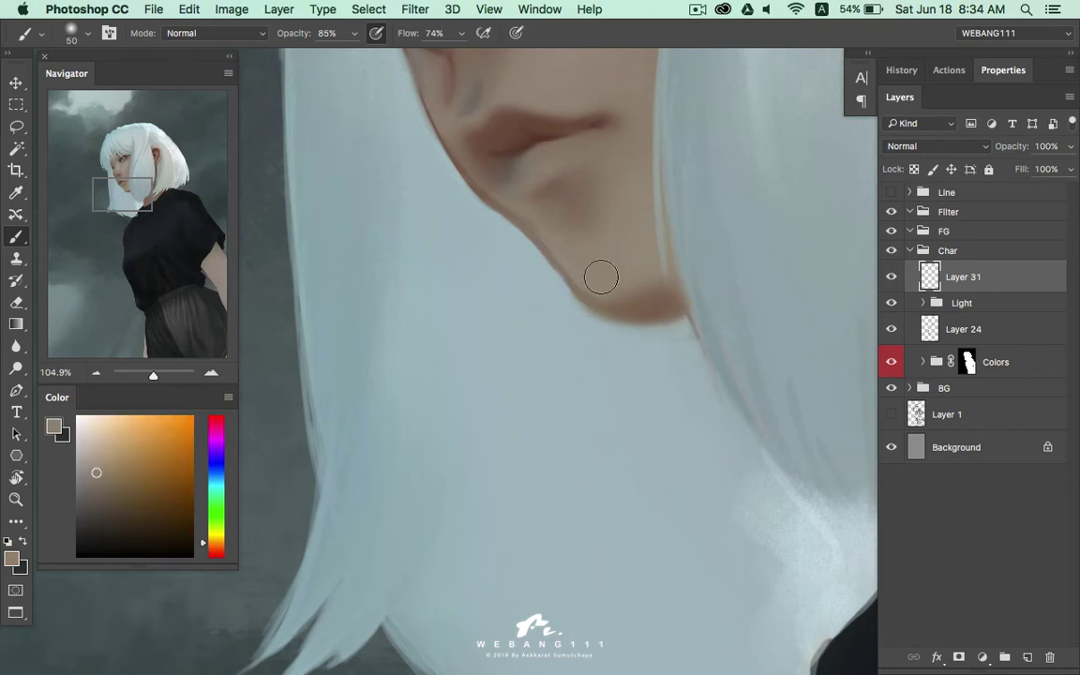
alt+click(581, 313)
mouse_move(656, 318)
mouse_down()
mouse_move(674, 325)
mouse_move(561, 366)
mouse_up()
Set the Line group's opacity to 48%
key(z)
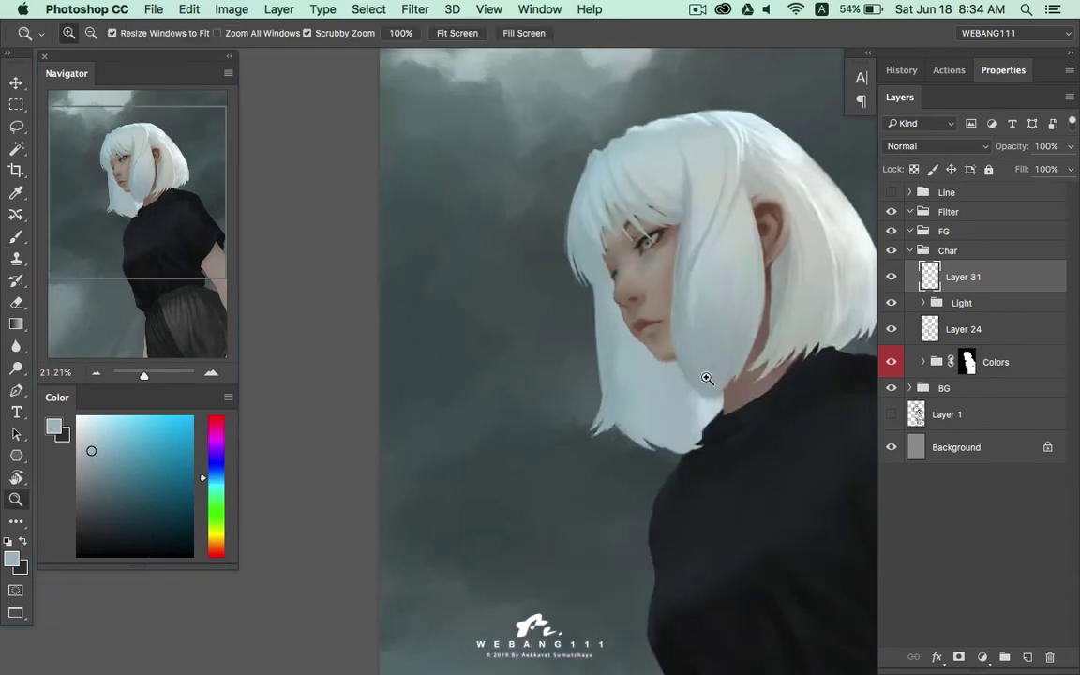
drag(730, 373, 712, 380)
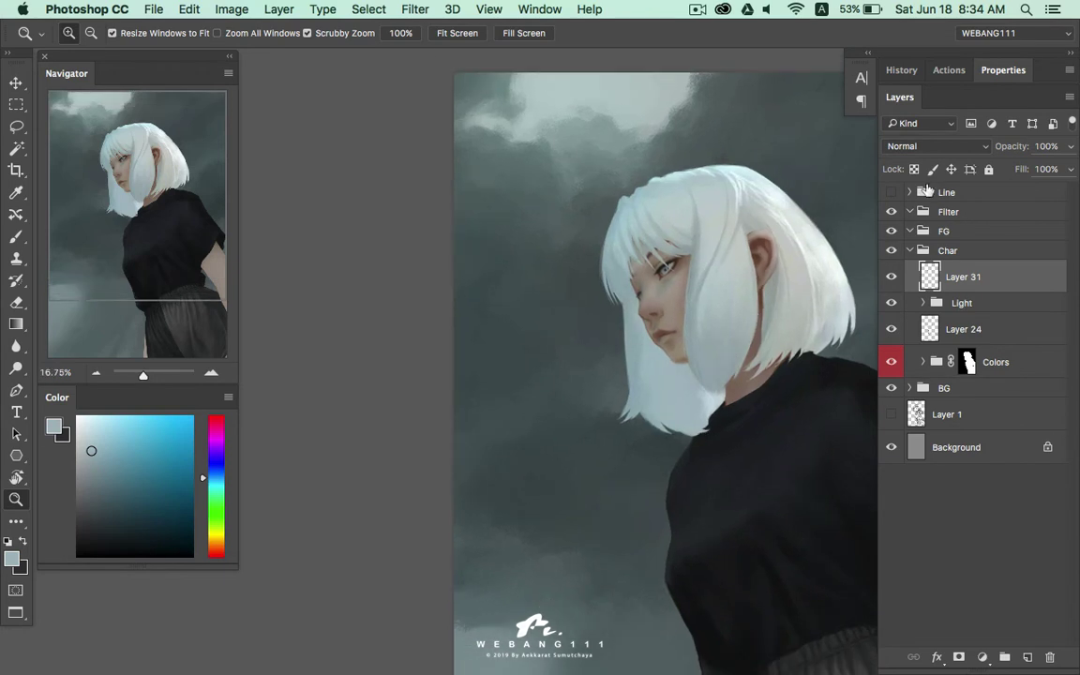
click(972, 194)
click(1070, 146)
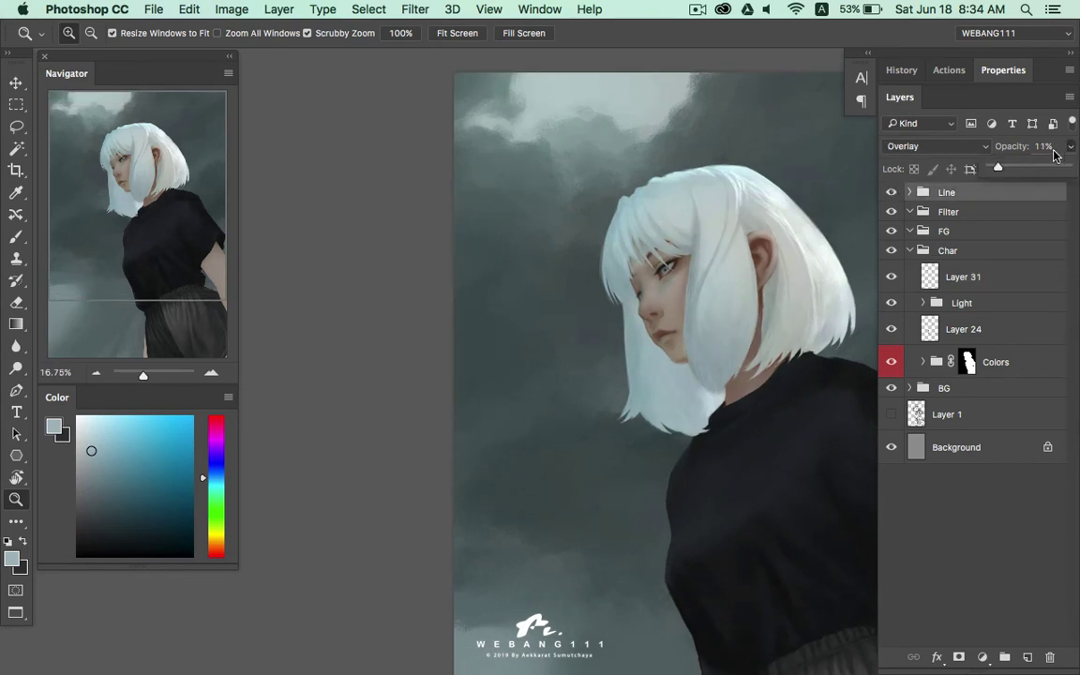
drag(1001, 169, 1017, 169)
Zoom to 100% on the face and hide the Line sketch group
drag(689, 356, 741, 348)
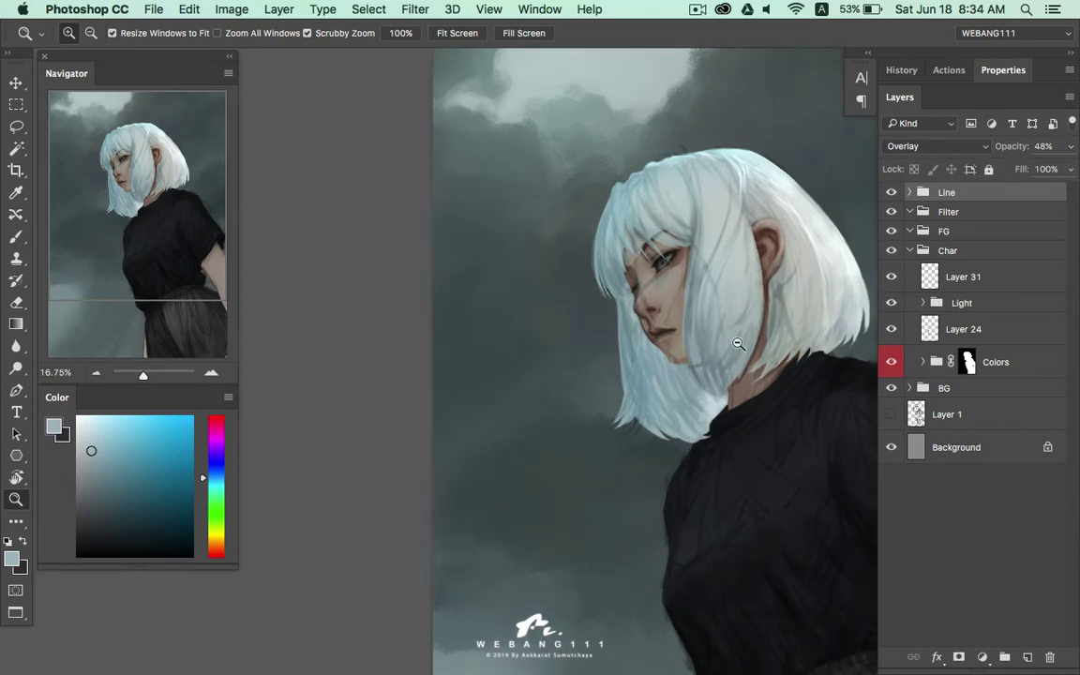
click(661, 389)
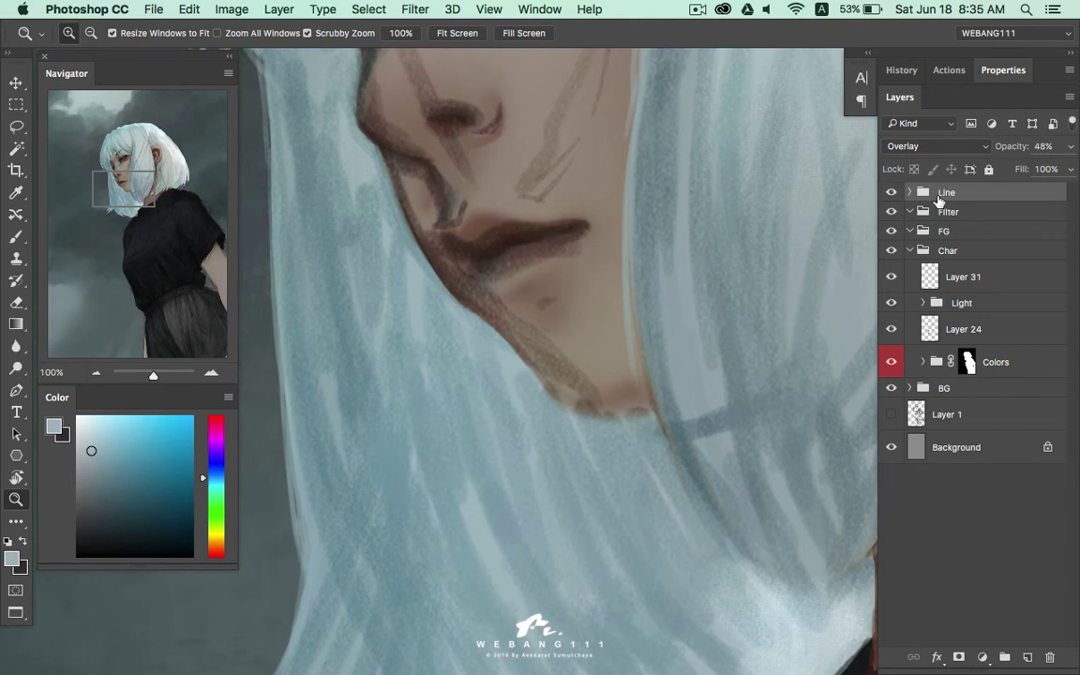
click(890, 193)
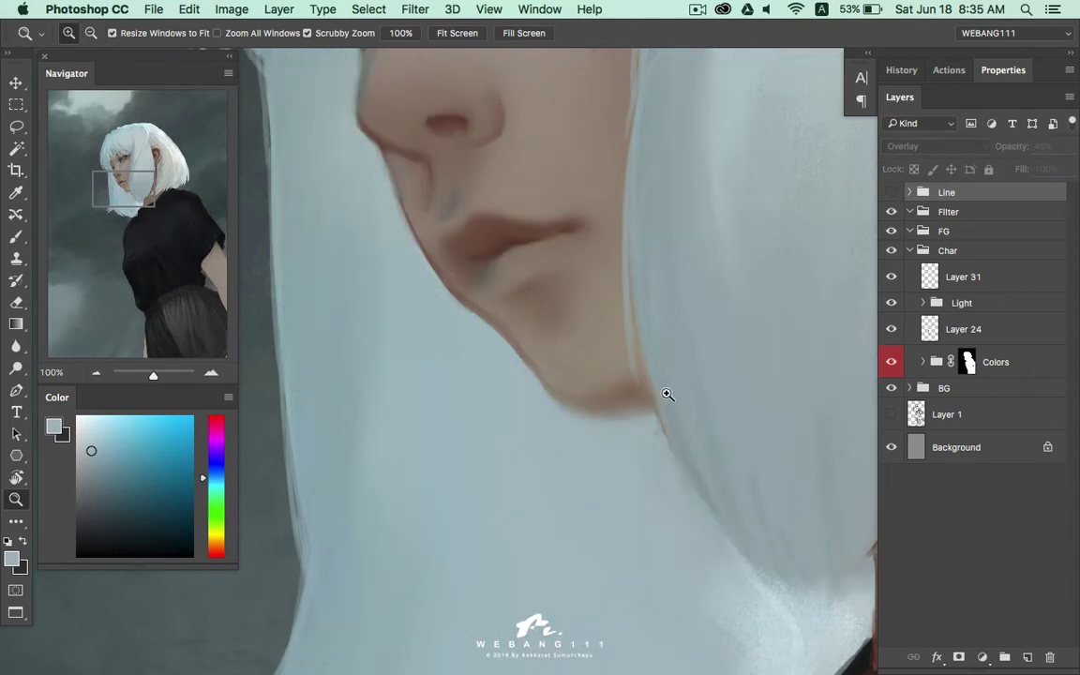
Select Layer 31 and pick a hard round 19 px brush, shrunk to 9 px
key(b)
super+click(839, 276)
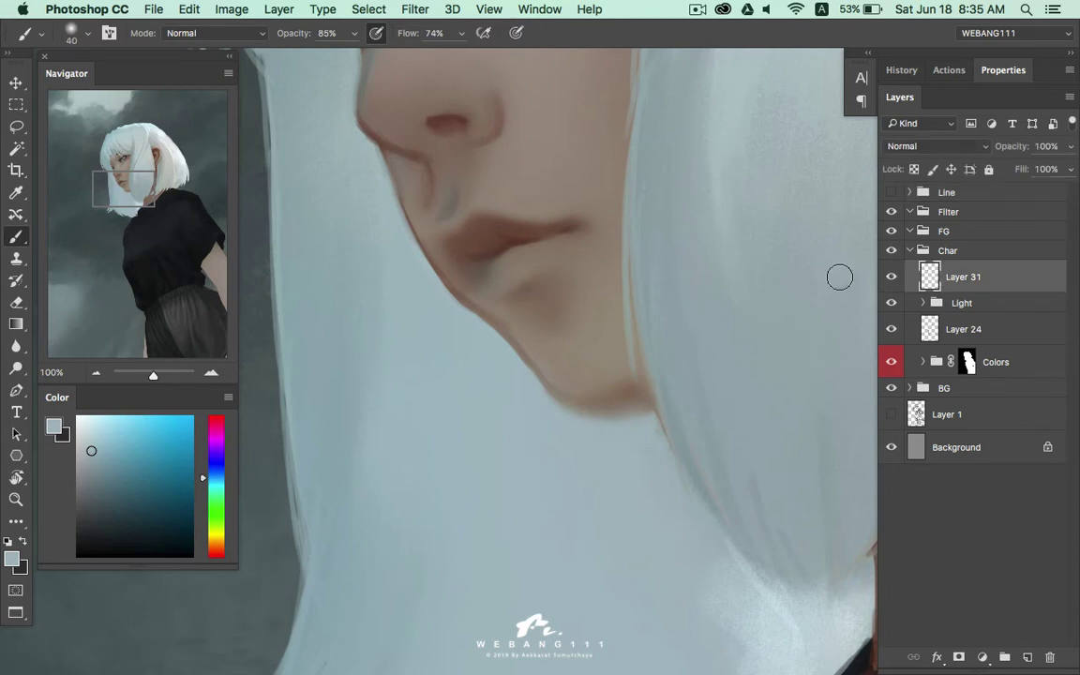
right_click(675, 363)
click(784, 536)
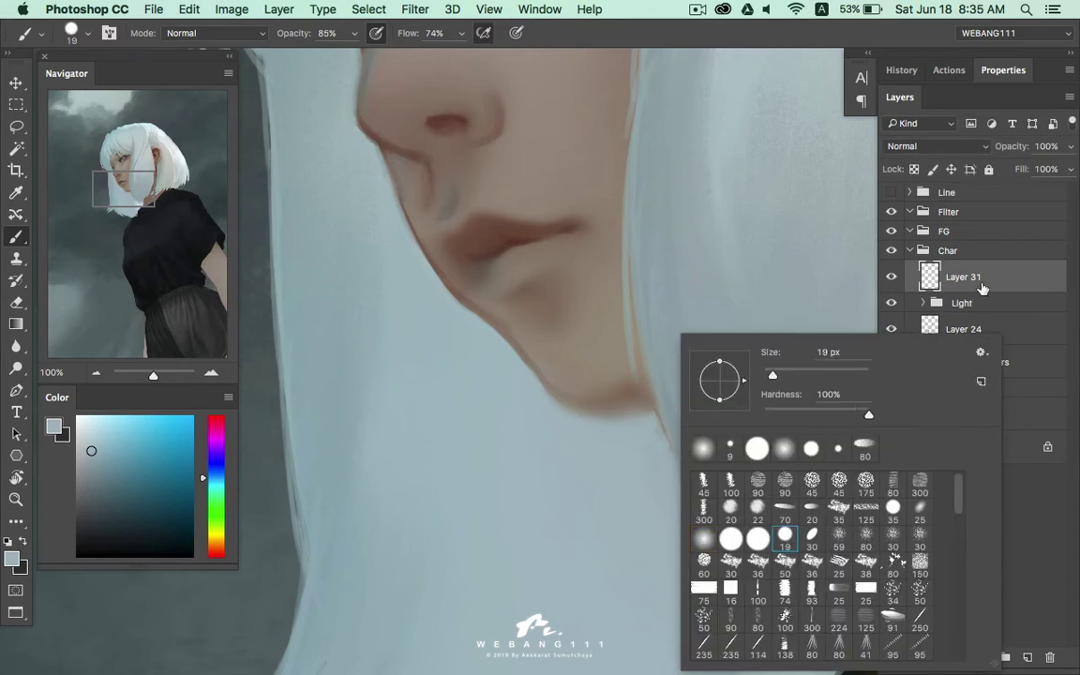
key(Escape)
key(bracketleft)
key(bracketleft)
Sample nearby colours and paint a darker stroke along the nose-to-cheek edge
alt+click(643, 347)
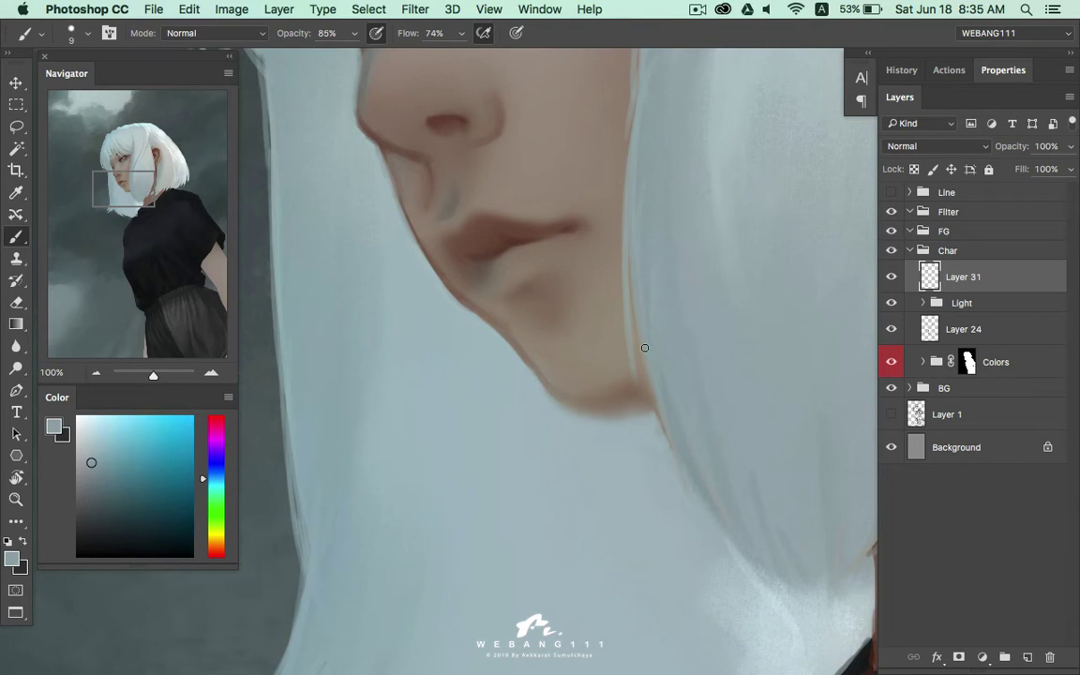
alt+click(635, 335)
alt+click(656, 384)
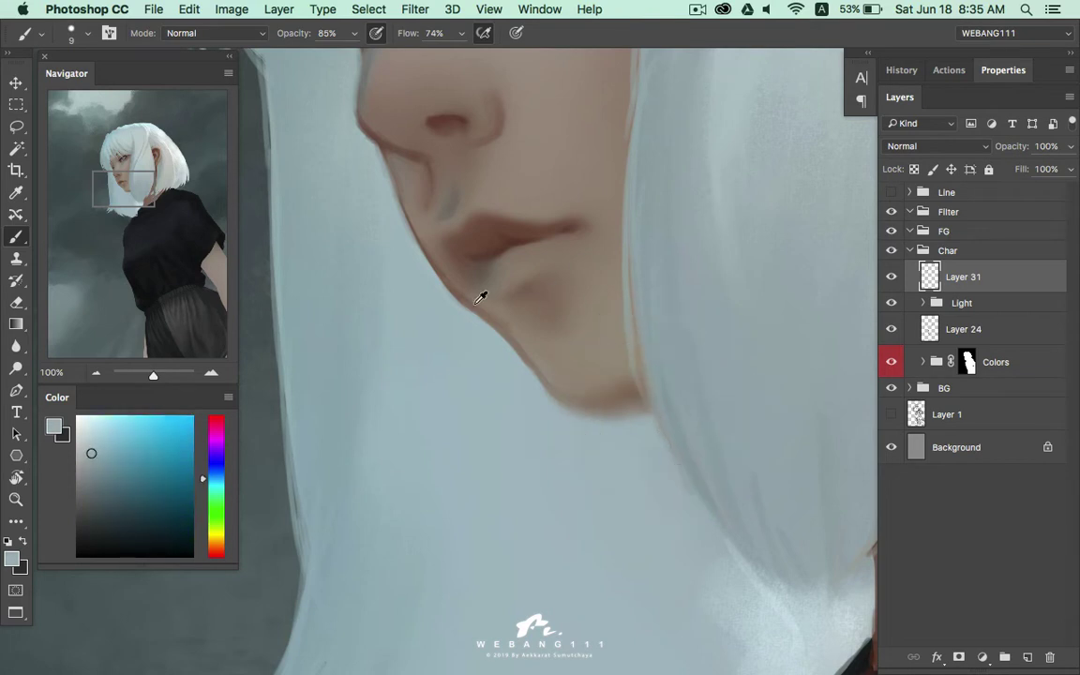
alt+click(400, 205)
alt+click(393, 169)
drag(380, 145, 420, 242)
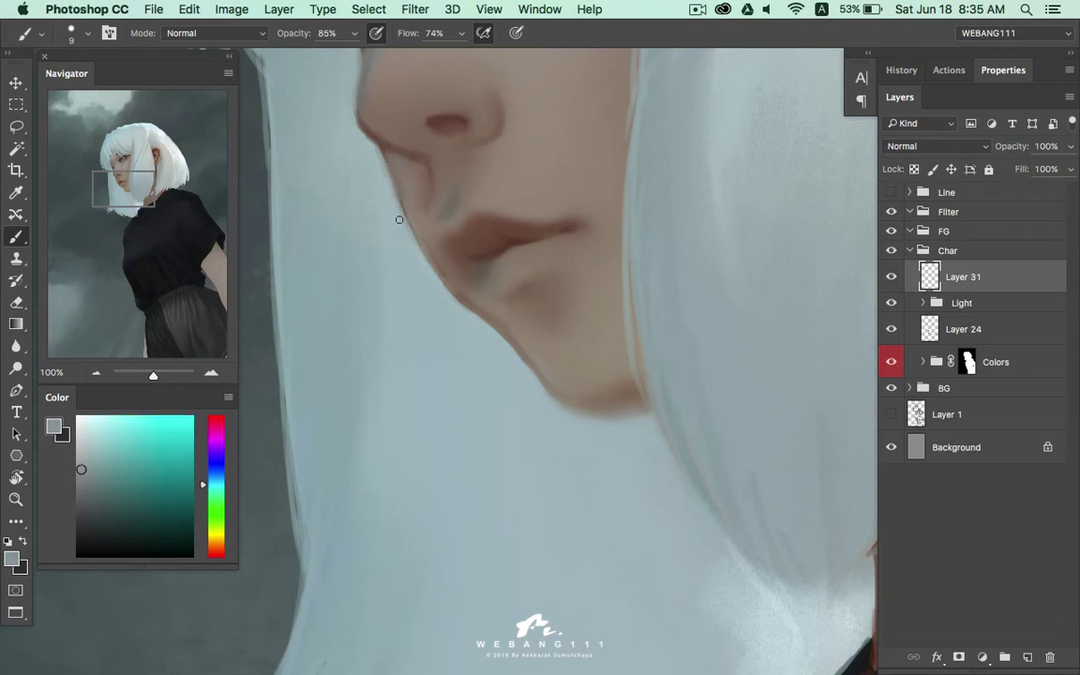
Sample brown and darker skin tones from the face and enlarge the brush to 20 px
alt+click(480, 309)
alt+click(494, 252)
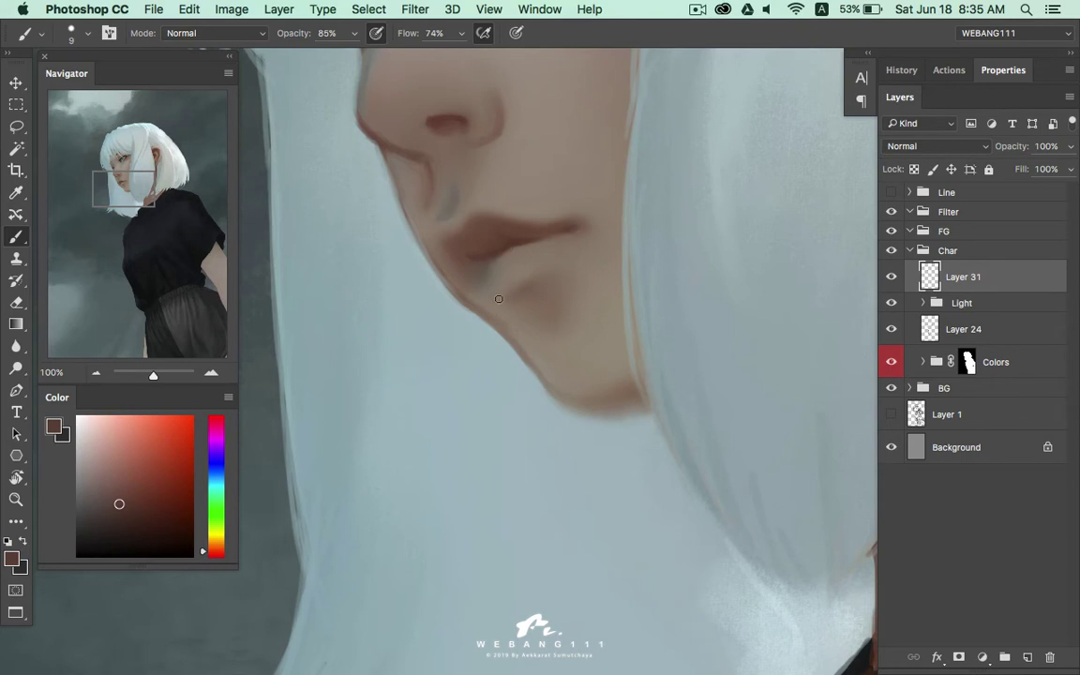
key(bracketright)
right_click(518, 323)
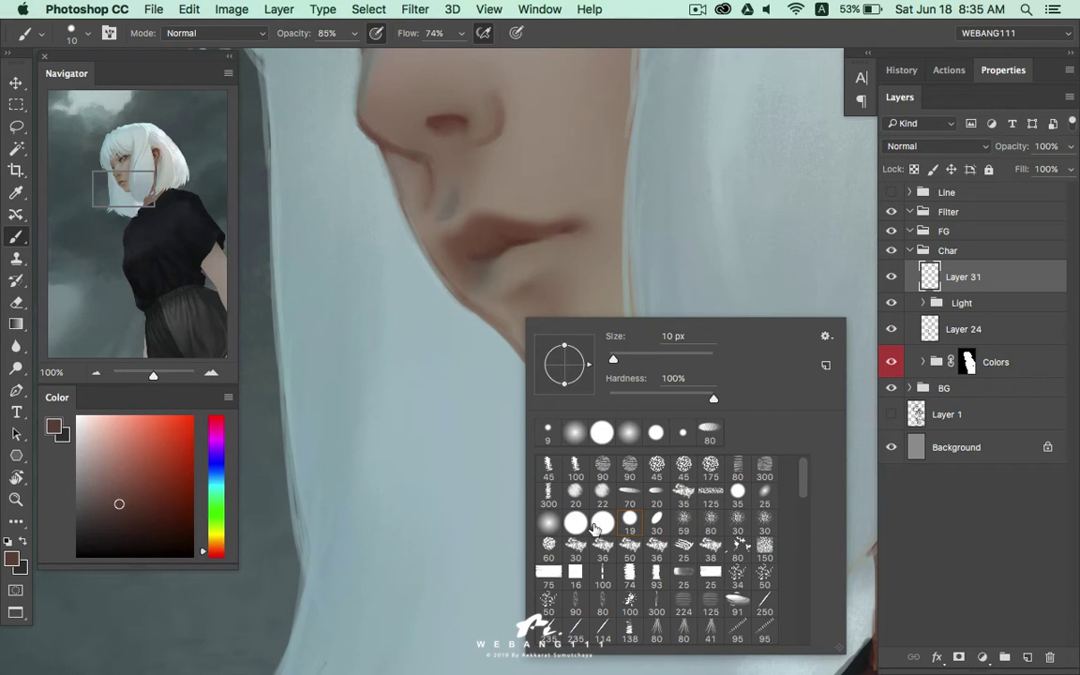
key(Return)
key(bracketright)
key(bracketright)
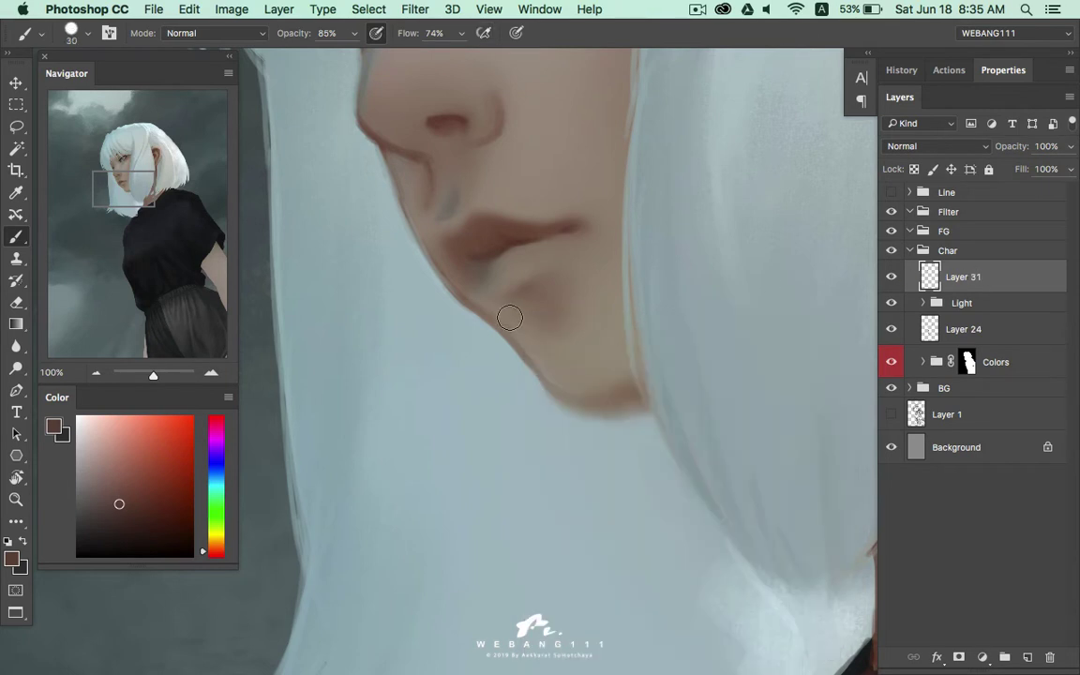
Sample lighter chin skin tones with the brush reduced to 15 px
alt+click(514, 317)
alt+click(481, 306)
alt+click(478, 307)
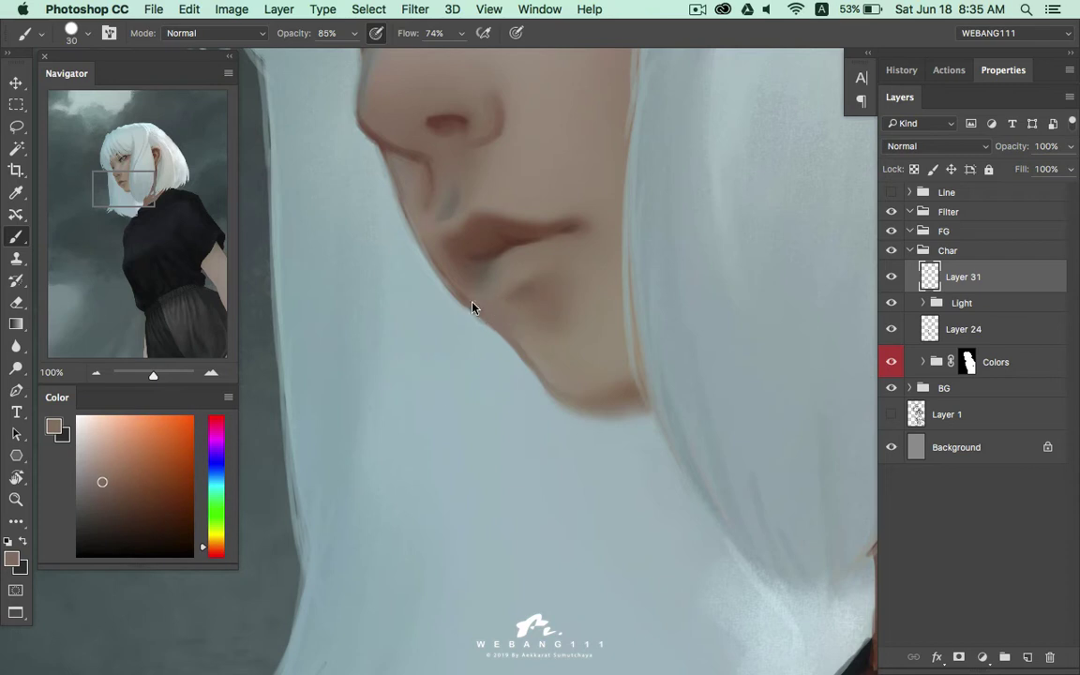
alt+click(522, 313)
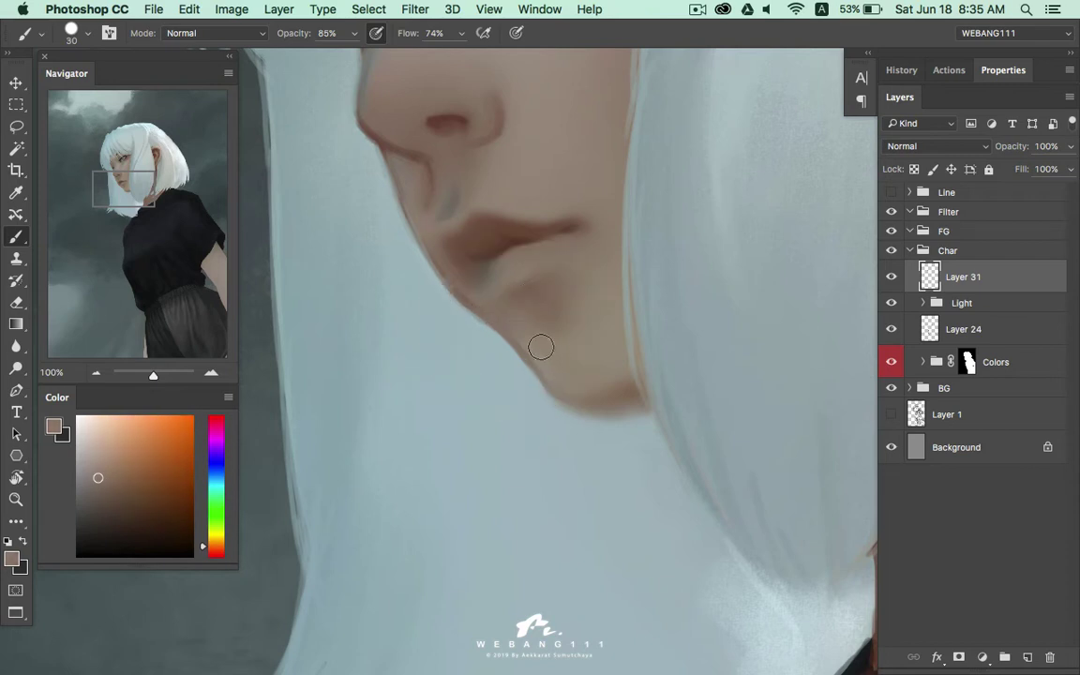
key(bracketleft)
alt+click(547, 369)
alt+click(544, 373)
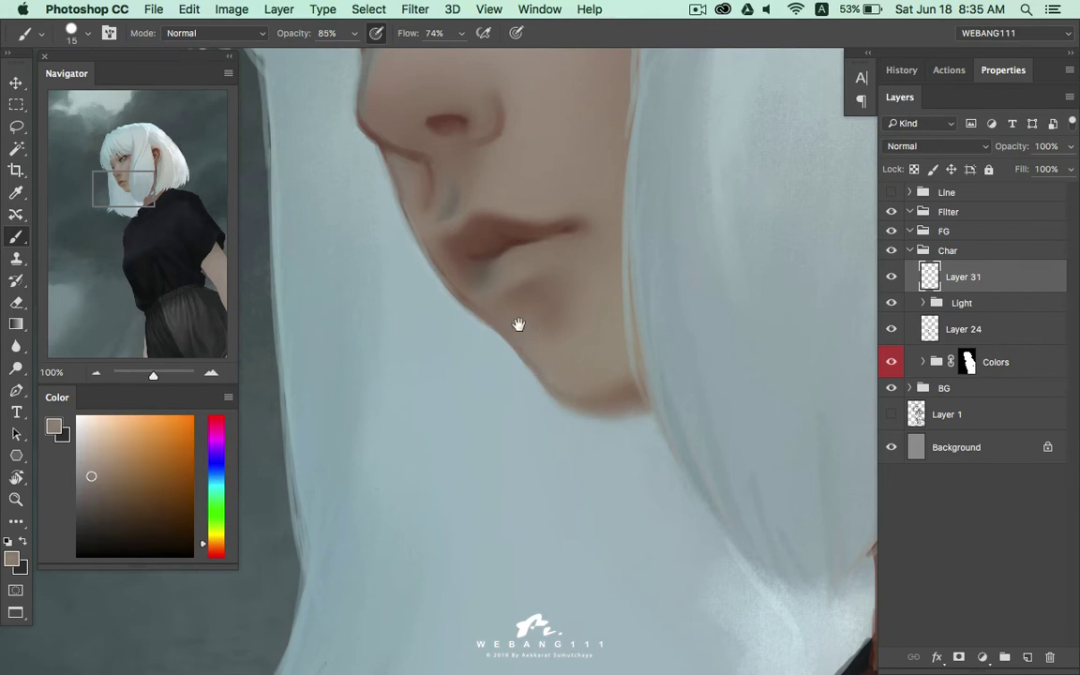
Shift the view, then sample chin skin tones at 35 px before returning to 15 px
drag(518, 324, 570, 444)
key(bracketright)
key(bracketright)
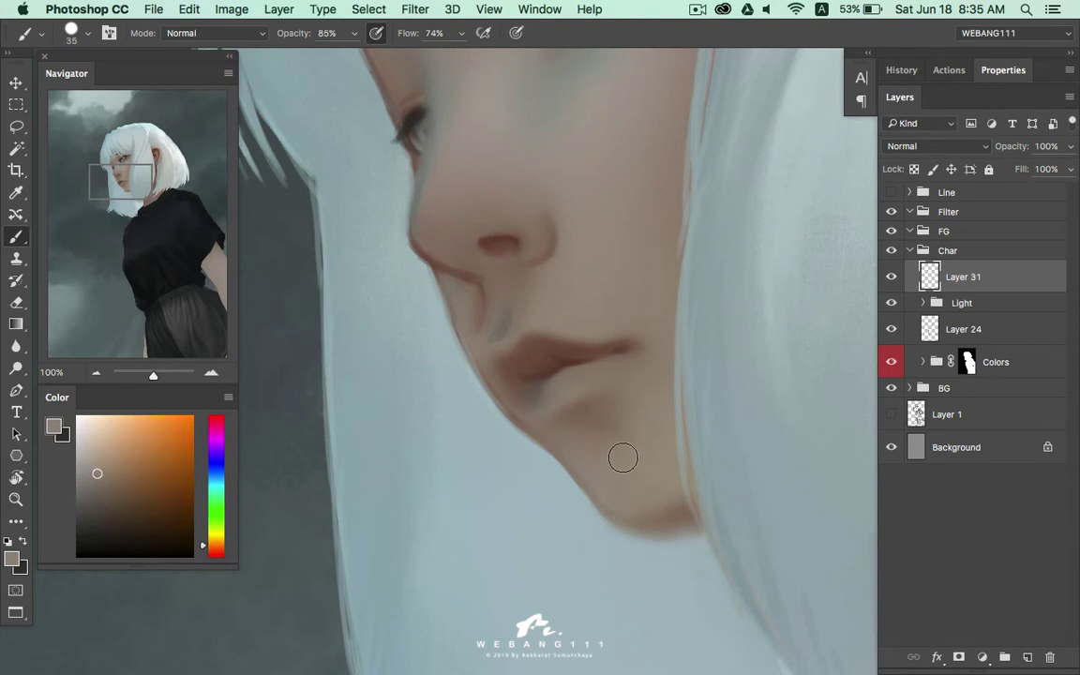
alt+click(611, 432)
alt+click(612, 437)
alt+click(617, 440)
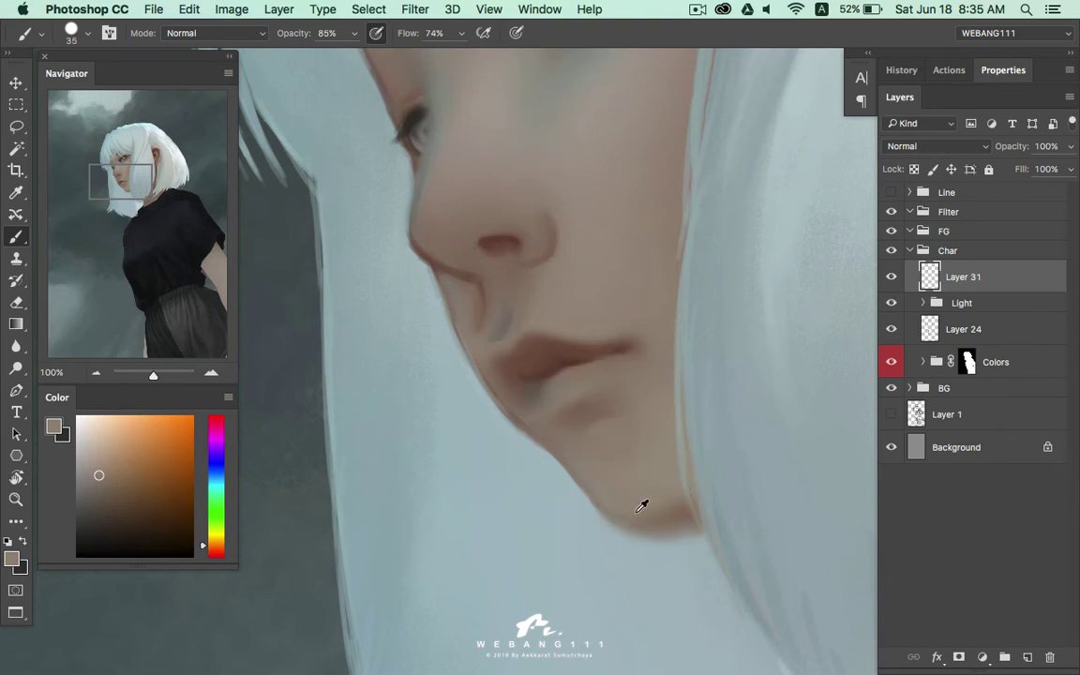
key(bracketleft)
key(bracketleft)
Sample jaw colours, the bluish-grey hair and a warm chin skin tone, then pan up toward the eye
alt+click(616, 512)
alt+click(638, 506)
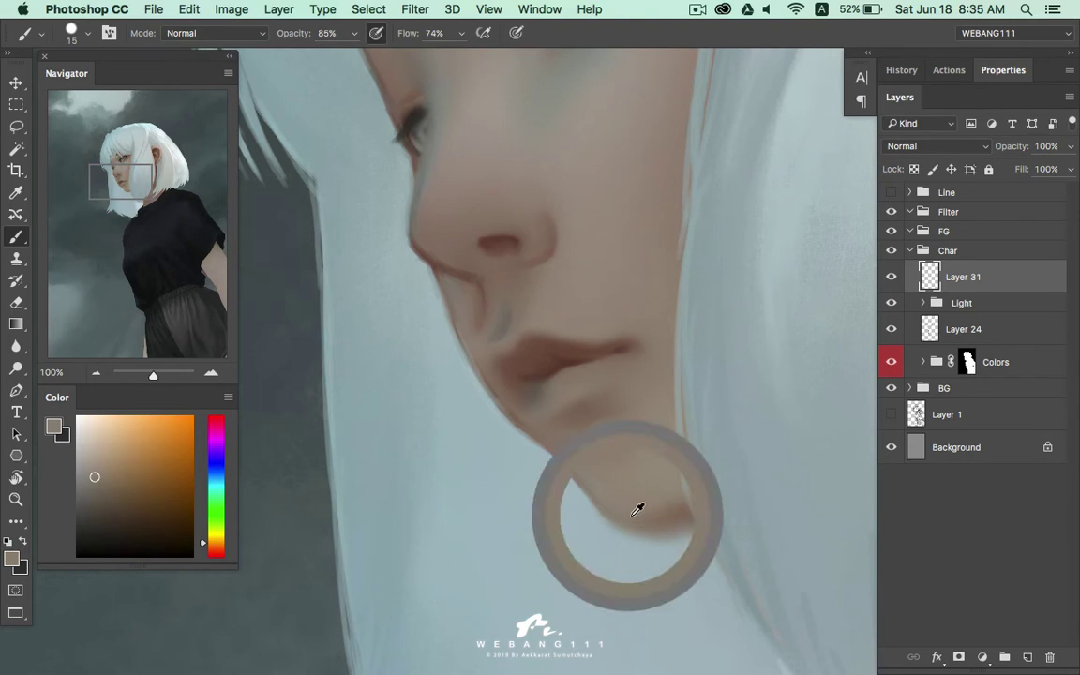
alt+click(696, 506)
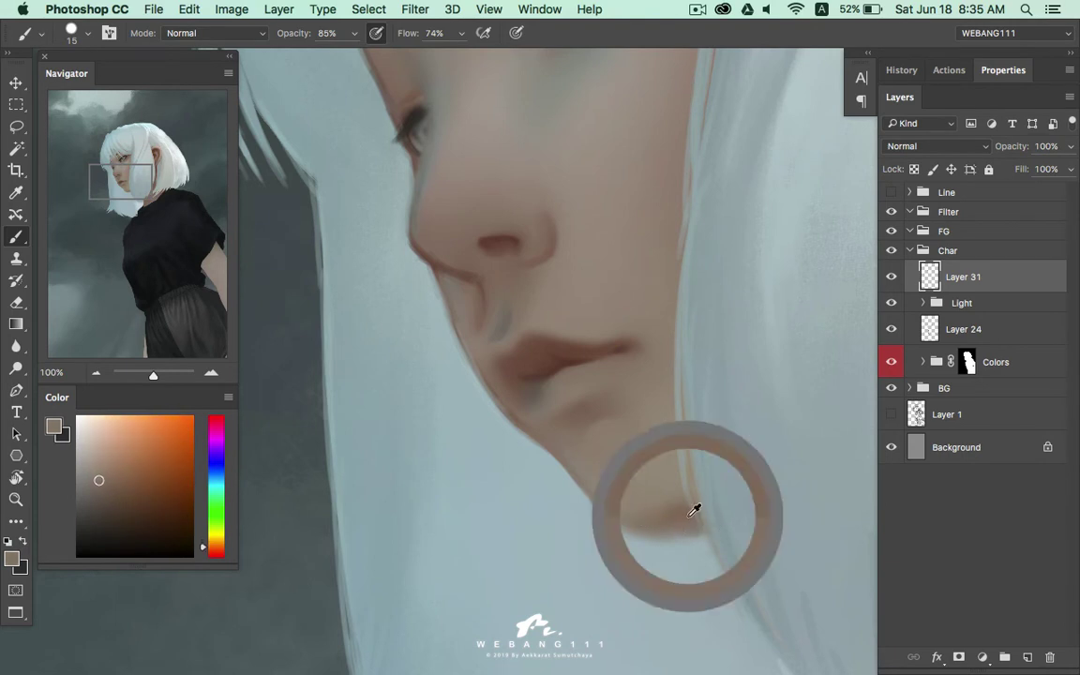
alt+click(697, 488)
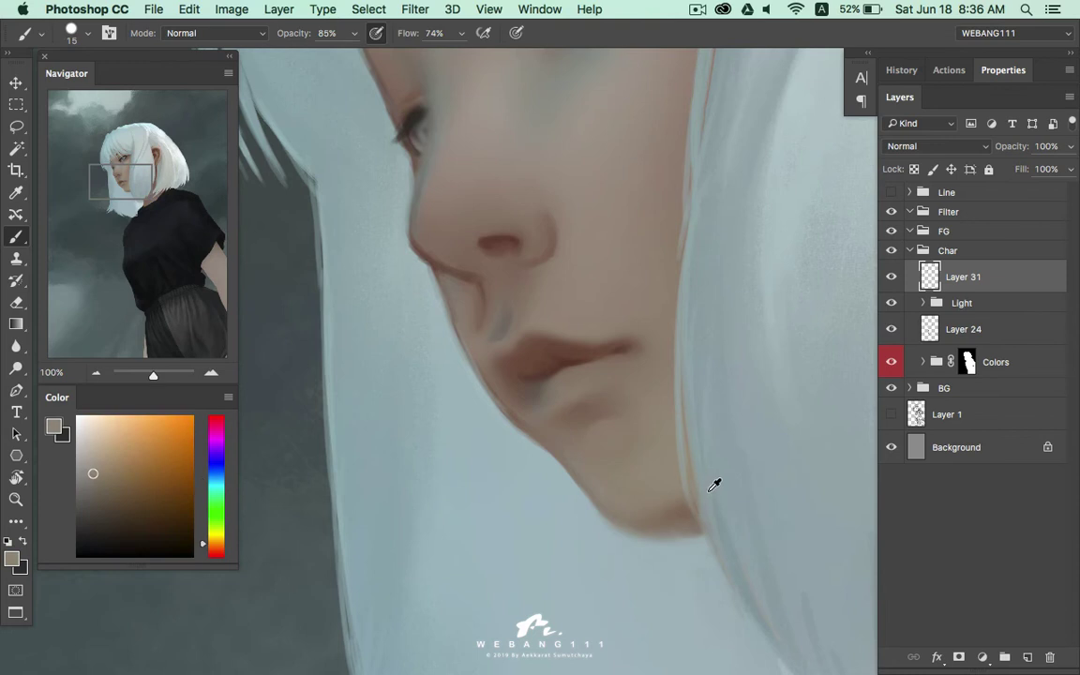
alt+click(685, 511)
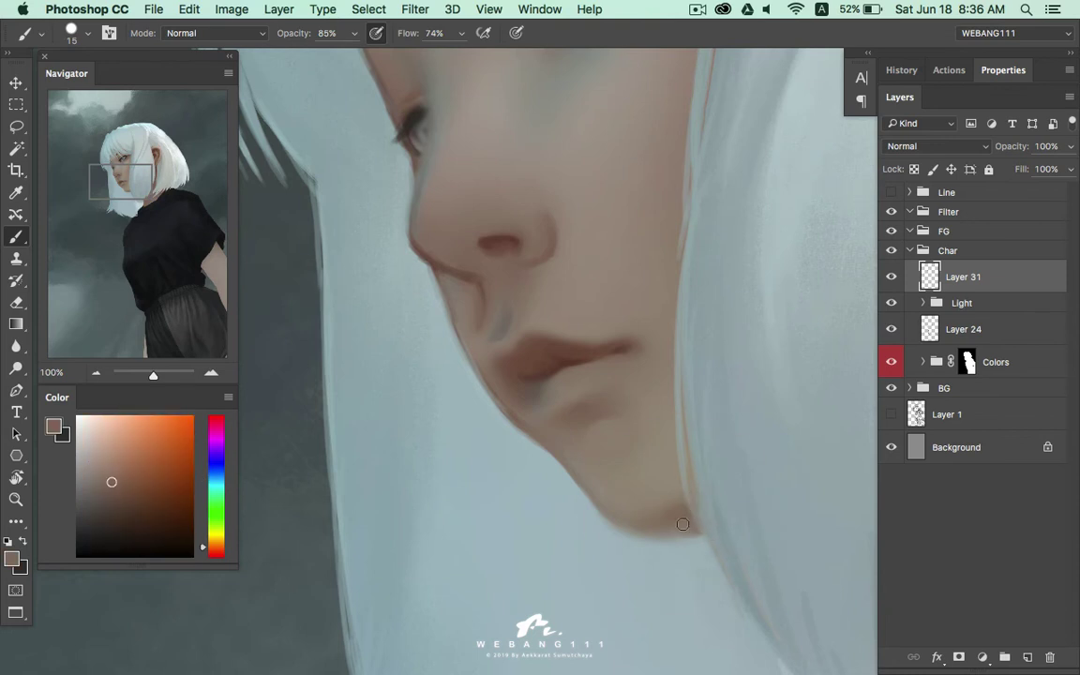
drag(523, 362, 598, 506)
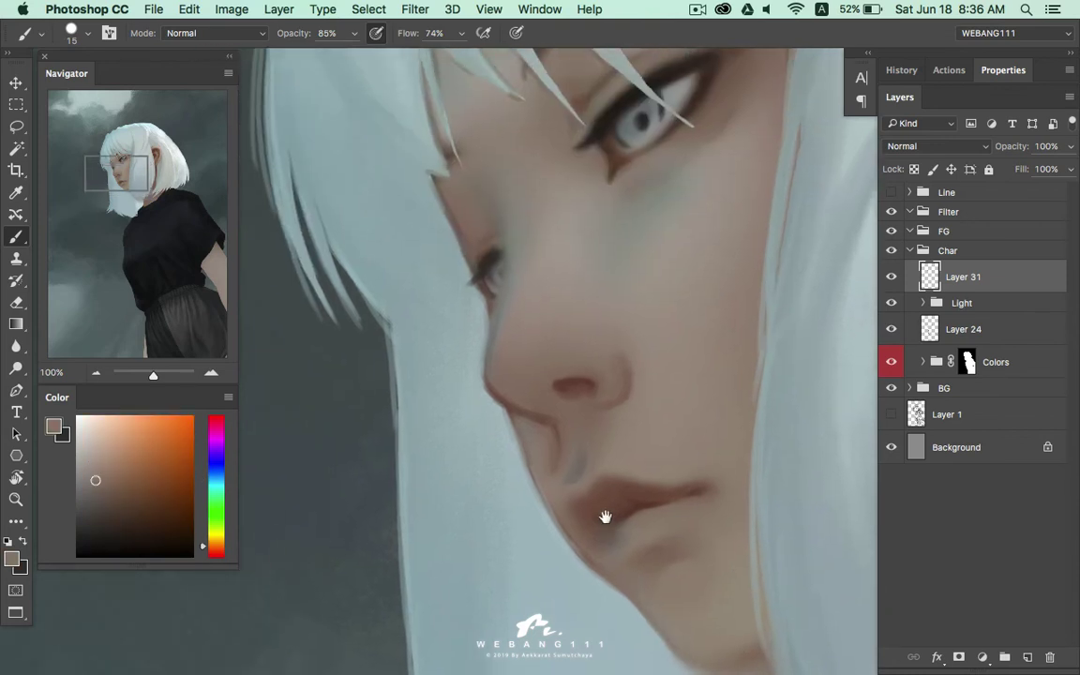
Sample nose-shadow and cheek skin tones beside the eye with a 30 px brush
alt+click(513, 407)
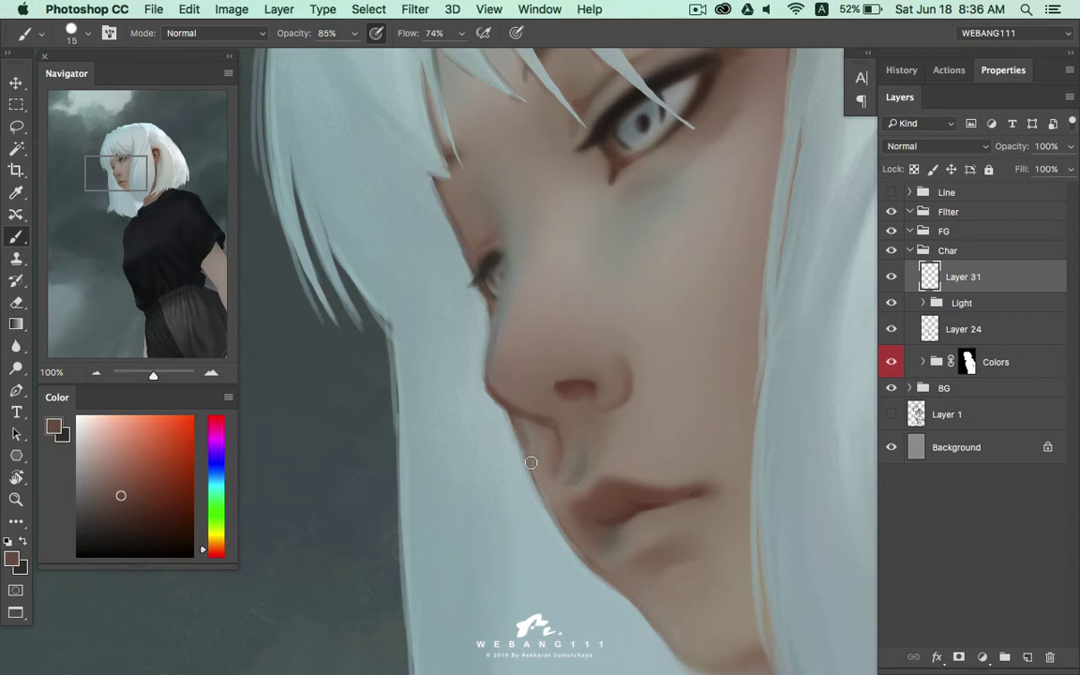
alt+click(531, 433)
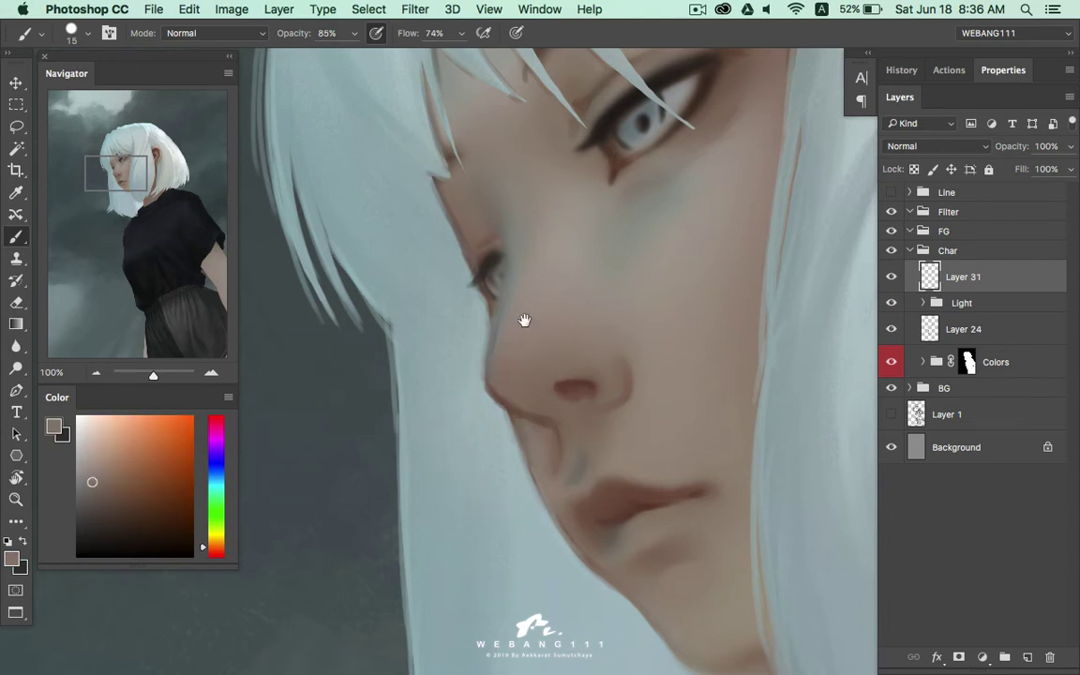
drag(524, 320, 502, 447)
key(bracketright)
alt+click(626, 313)
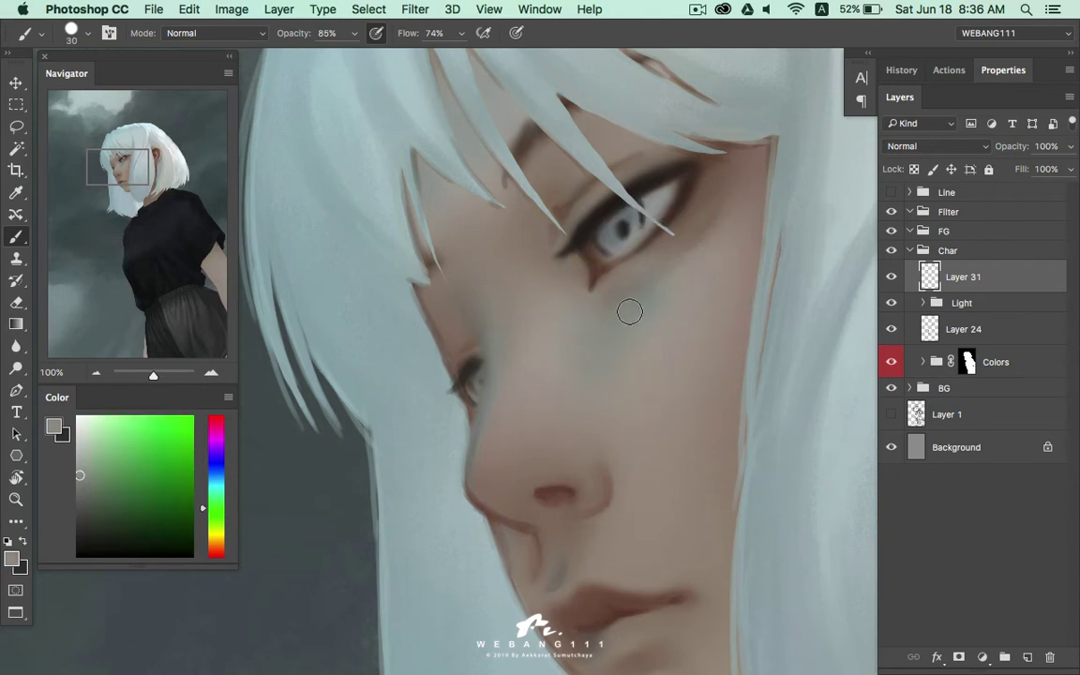
alt+click(684, 277)
alt+click(698, 261)
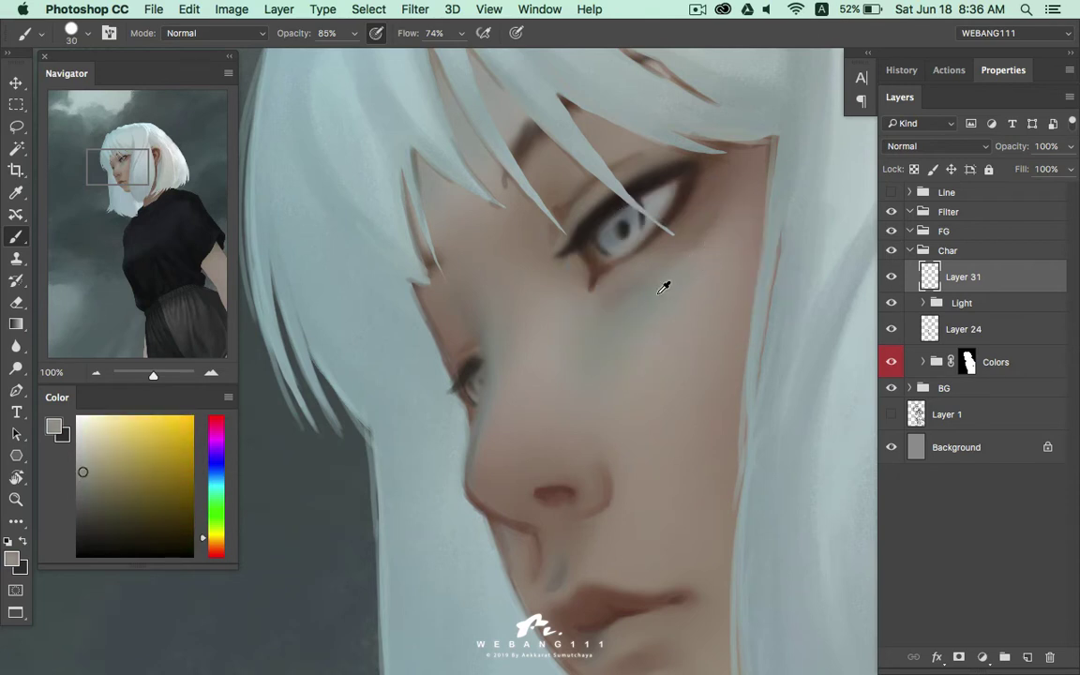
alt+click(661, 284)
Zoom out to view the whole figure
key(z)
mouse_move(552, 345)
mouse_down()
mouse_move(520, 378)
mouse_move(482, 380)
mouse_up()
drag(682, 320, 667, 339)
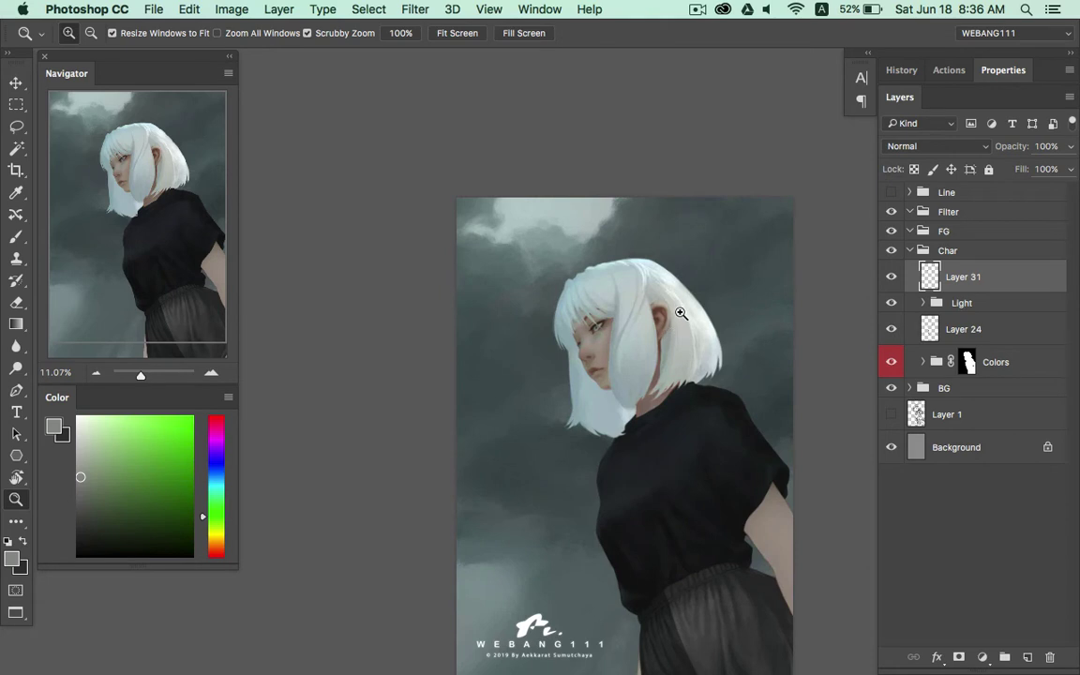
Zoom into the chin and hair and sample beige skin tones at the chin
mouse_move(603, 401)
mouse_down()
mouse_move(659, 406)
mouse_move(593, 392)
mouse_up()
key(b)
alt+click(573, 388)
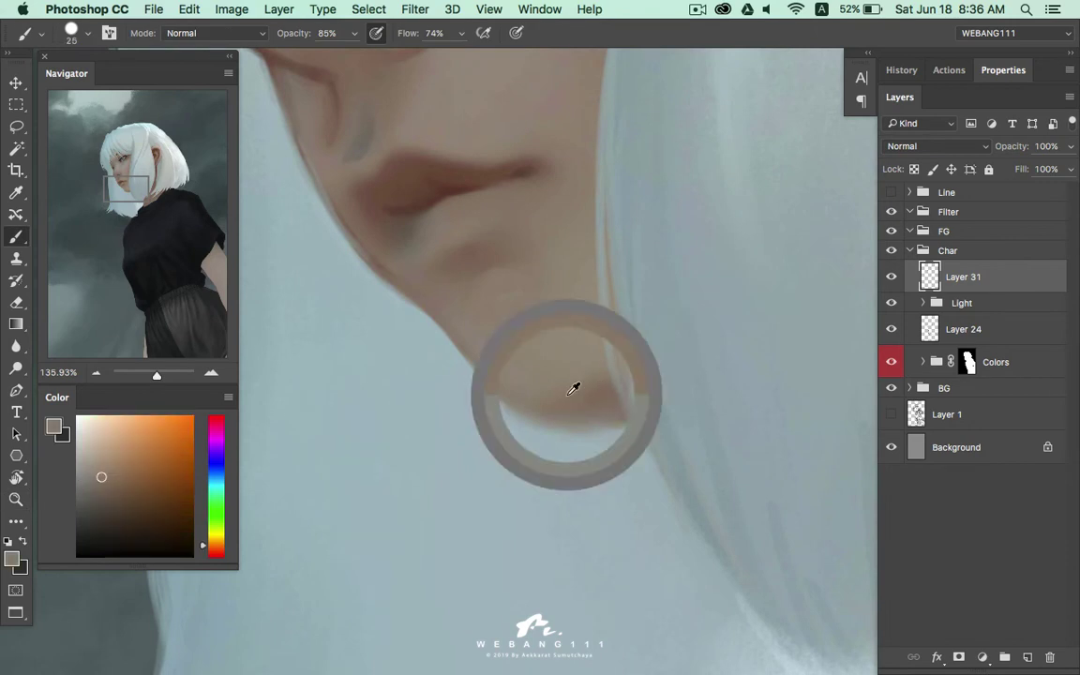
alt+click(520, 370)
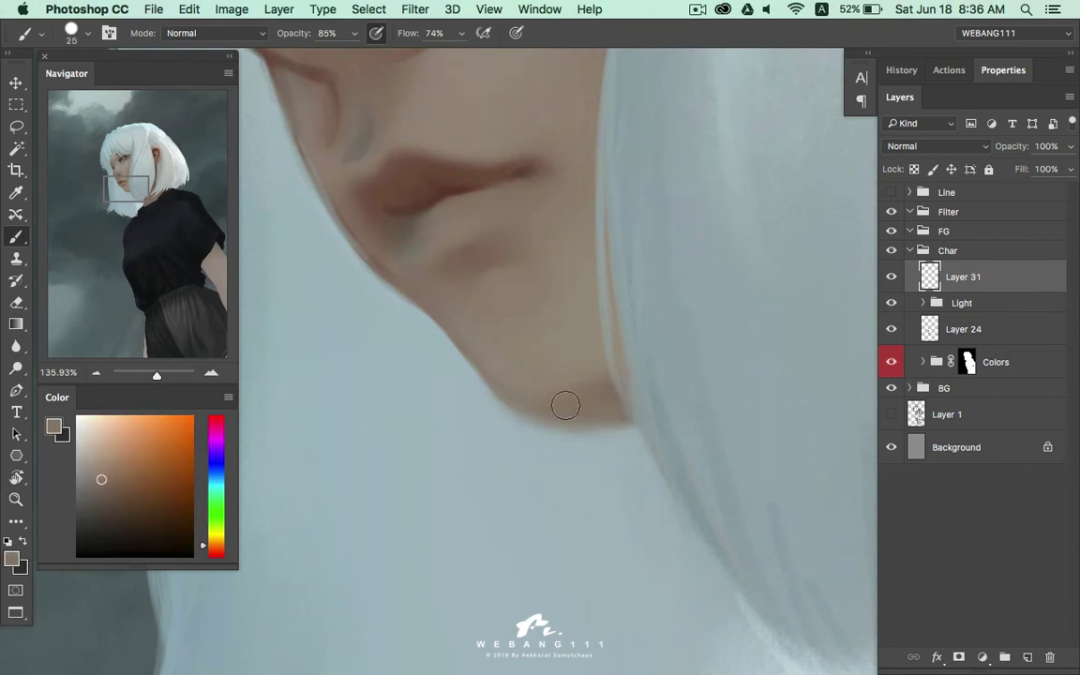
alt+click(604, 425)
alt+click(574, 405)
alt+click(593, 375)
Sample the earlobe's skin colour and slightly darker chin skin tones
alt+click(569, 366)
alt+click(573, 392)
alt+click(605, 387)
alt+click(571, 391)
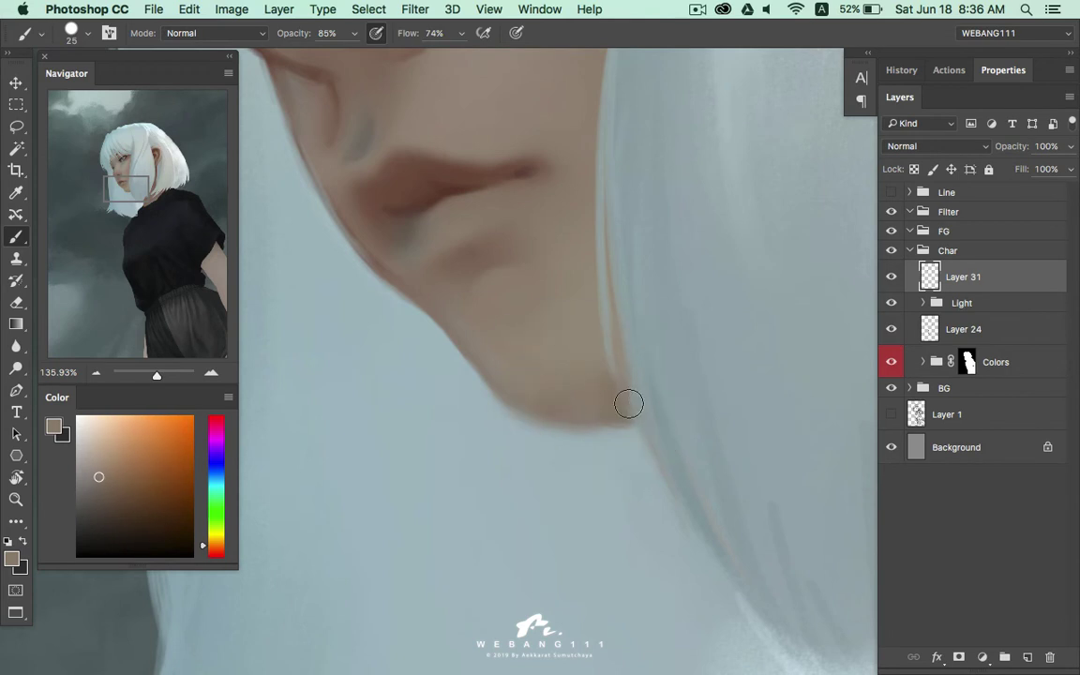
alt+click(602, 355)
alt+click(603, 386)
alt+click(600, 345)
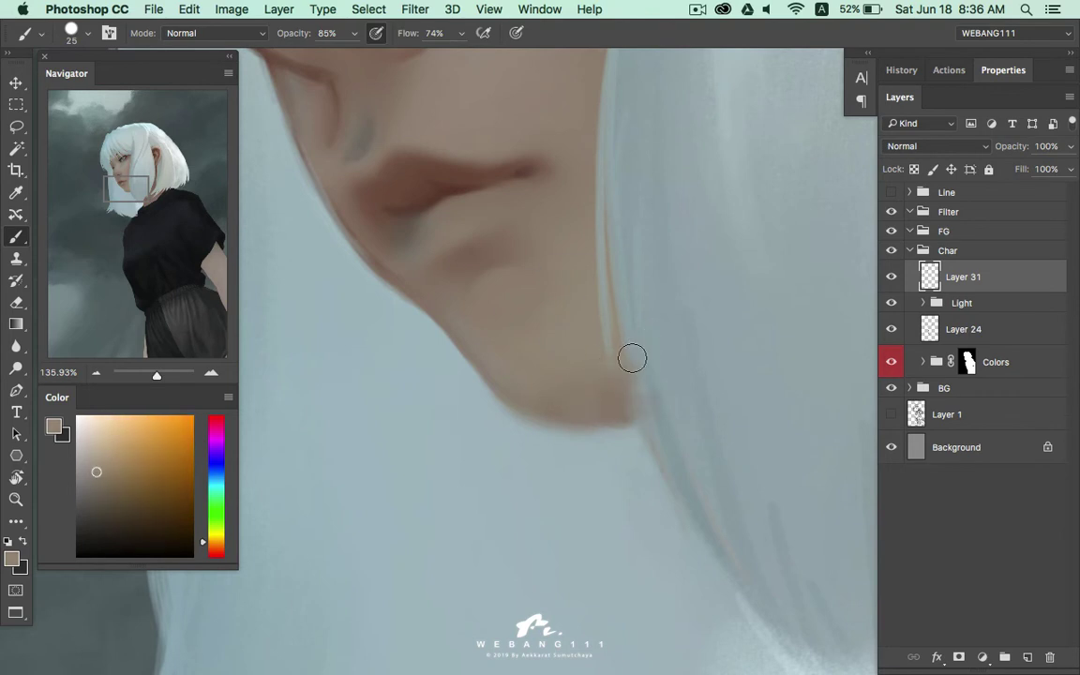
Choose the 19 px round brush, shrink it to 8 px and load the pale blue-grey hair colour
right_click(675, 291)
drag(717, 330, 711, 330)
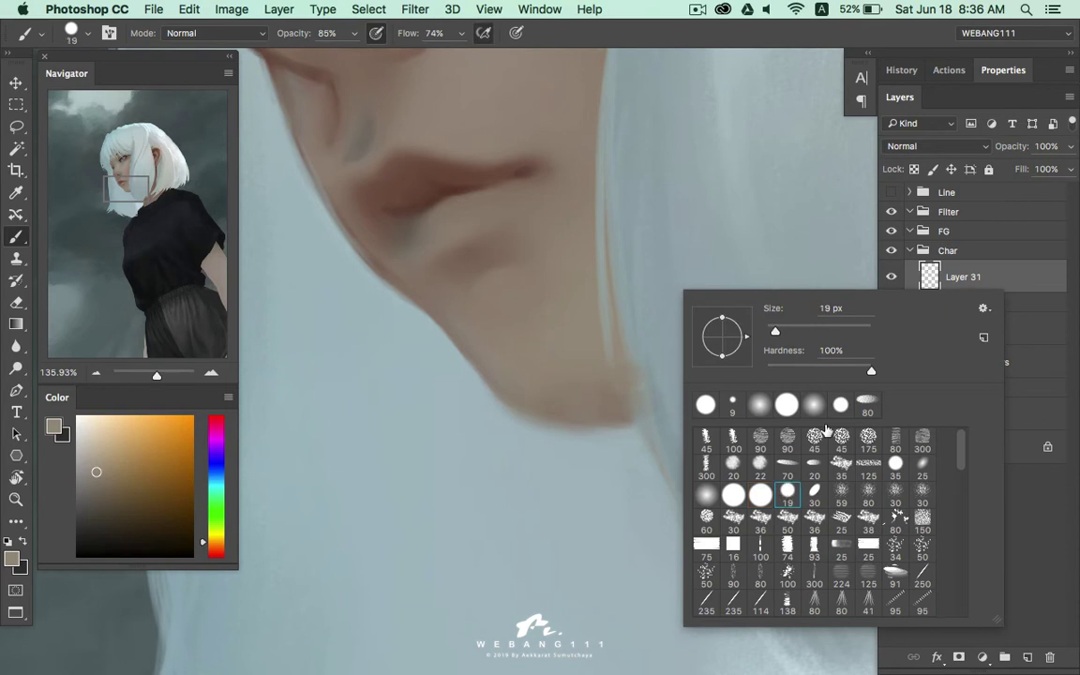
click(965, 251)
key(bracketleft)
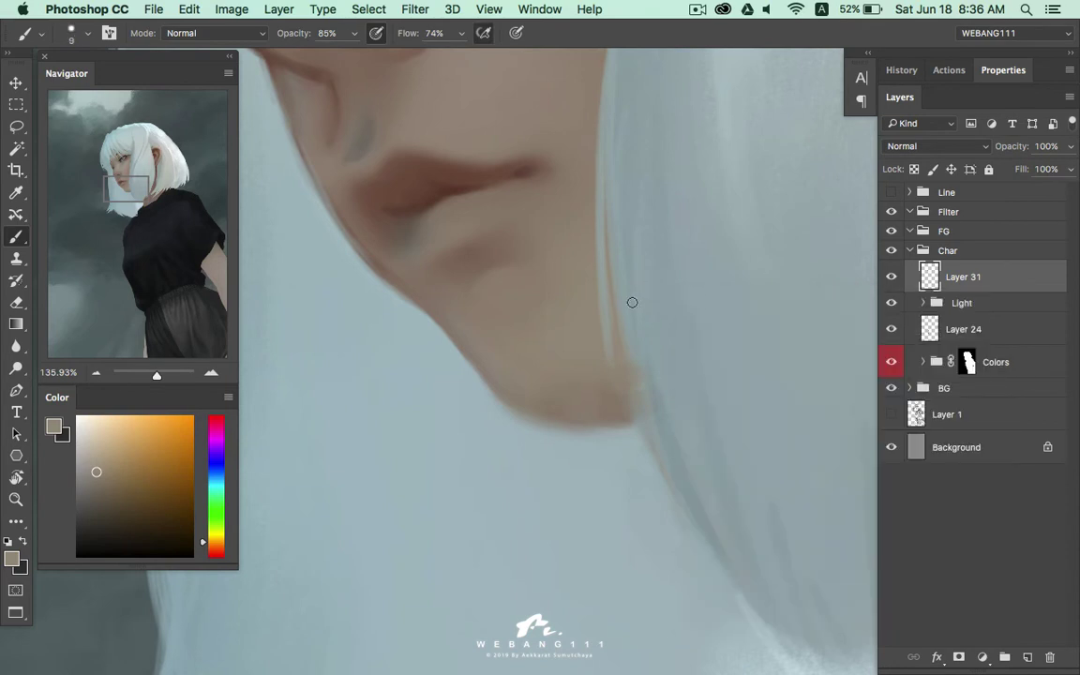
alt+click(621, 294)
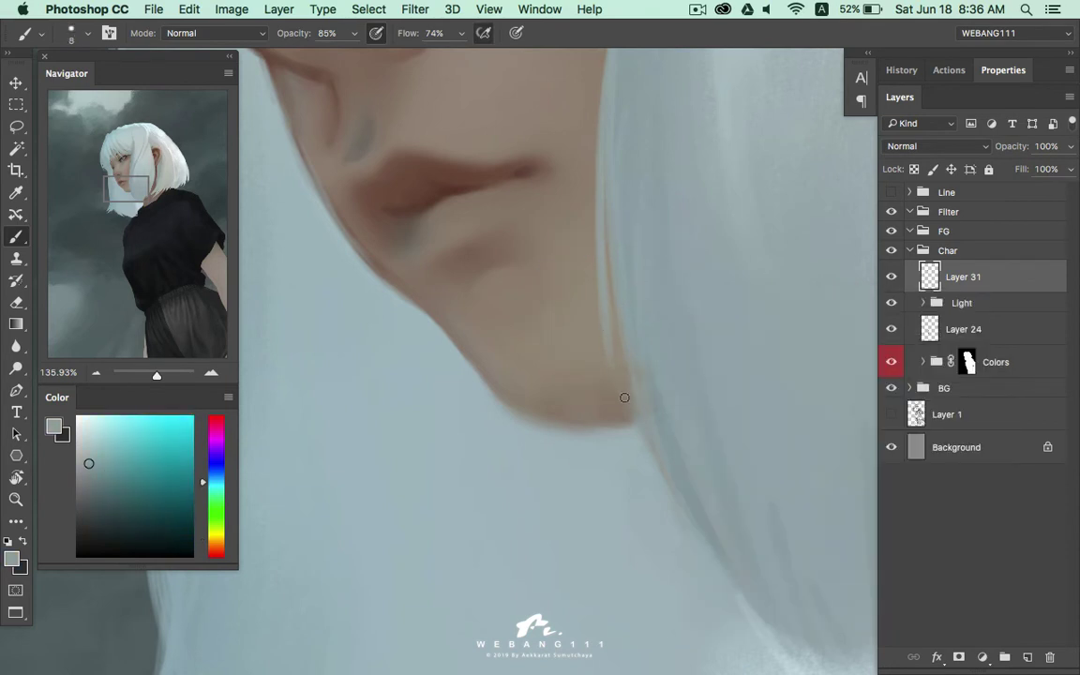
alt+click(626, 296)
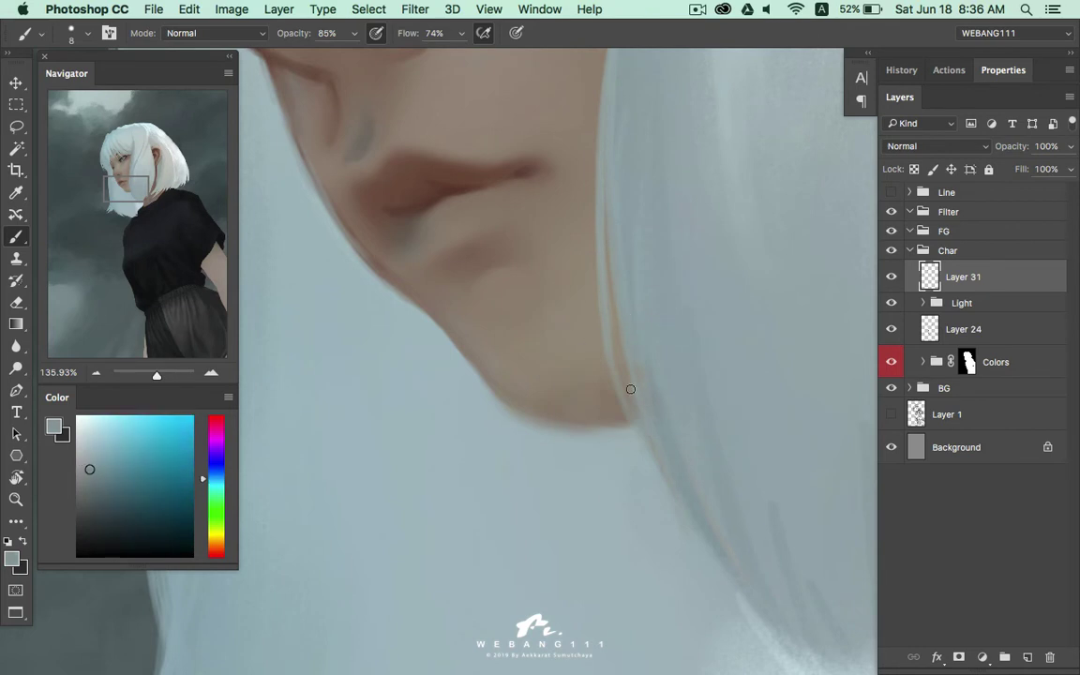
alt+click(599, 328)
Frame the face and ear, and pick a warm orange in the Color panel
scroll(647, 421, up, 10)
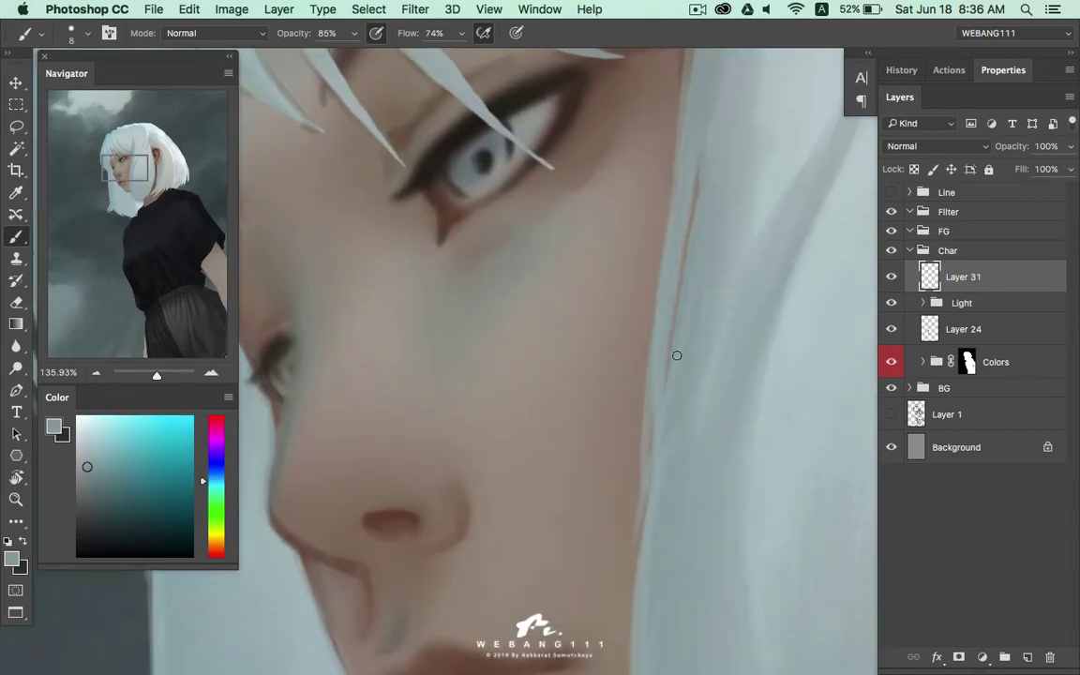
drag(676, 356, 650, 308)
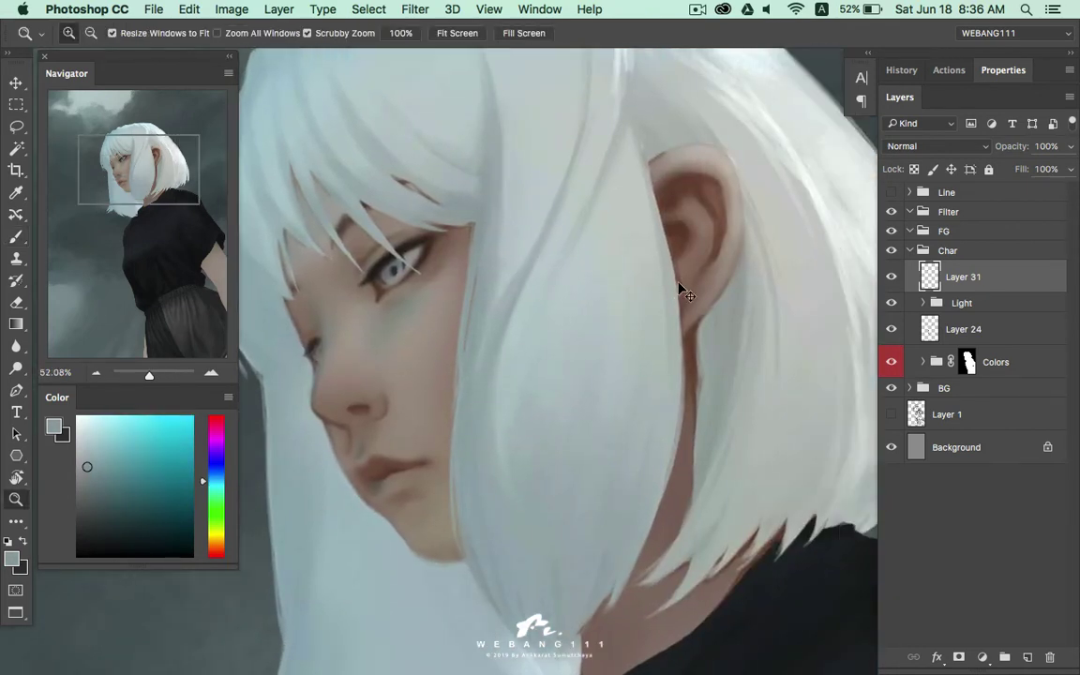
mouse_move(703, 221)
mouse_down()
mouse_move(727, 223)
mouse_move(654, 283)
mouse_up()
click(215, 555)
drag(164, 465, 140, 435)
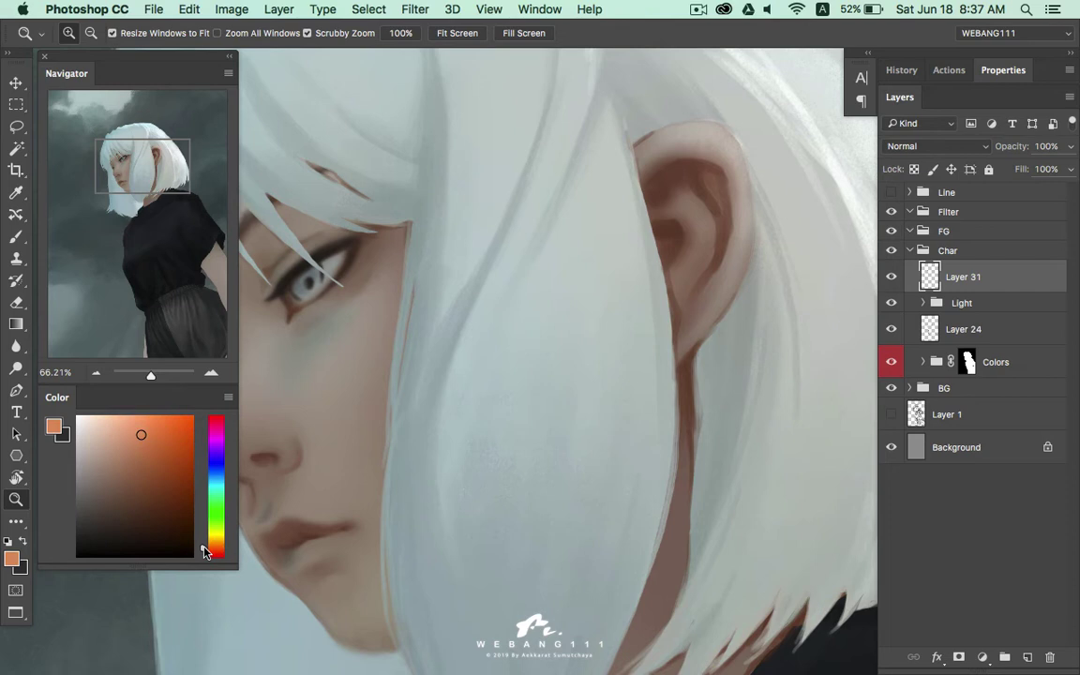
Zoom in on the ear and paint the first orange strokes on the upper ear
drag(659, 219, 703, 215)
key(b)
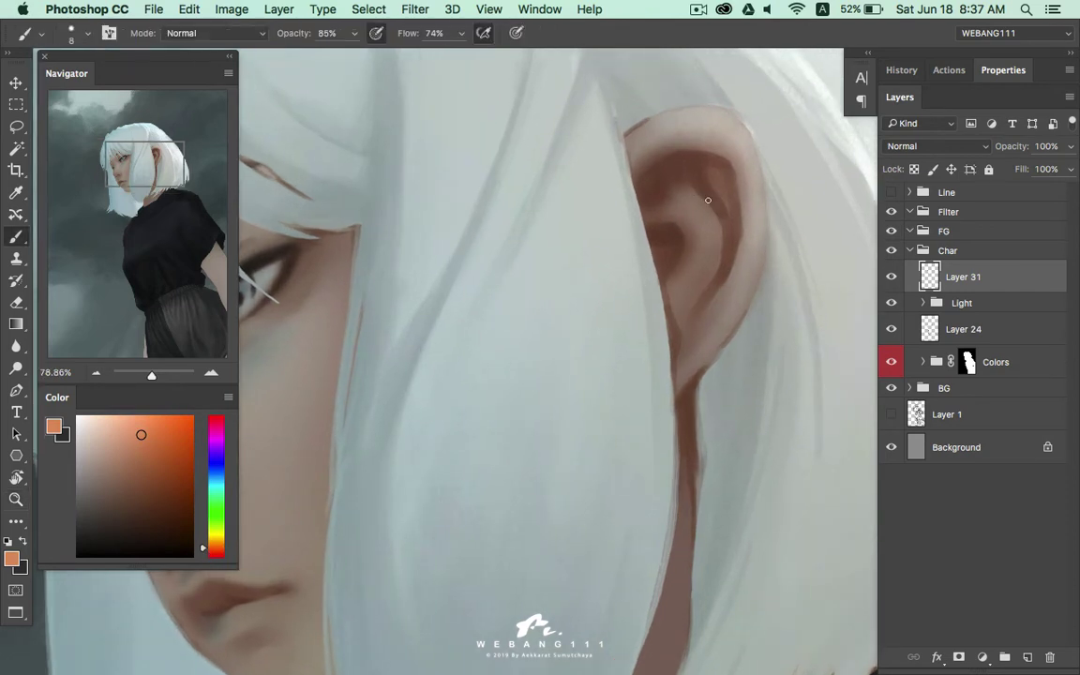
right_click(704, 218)
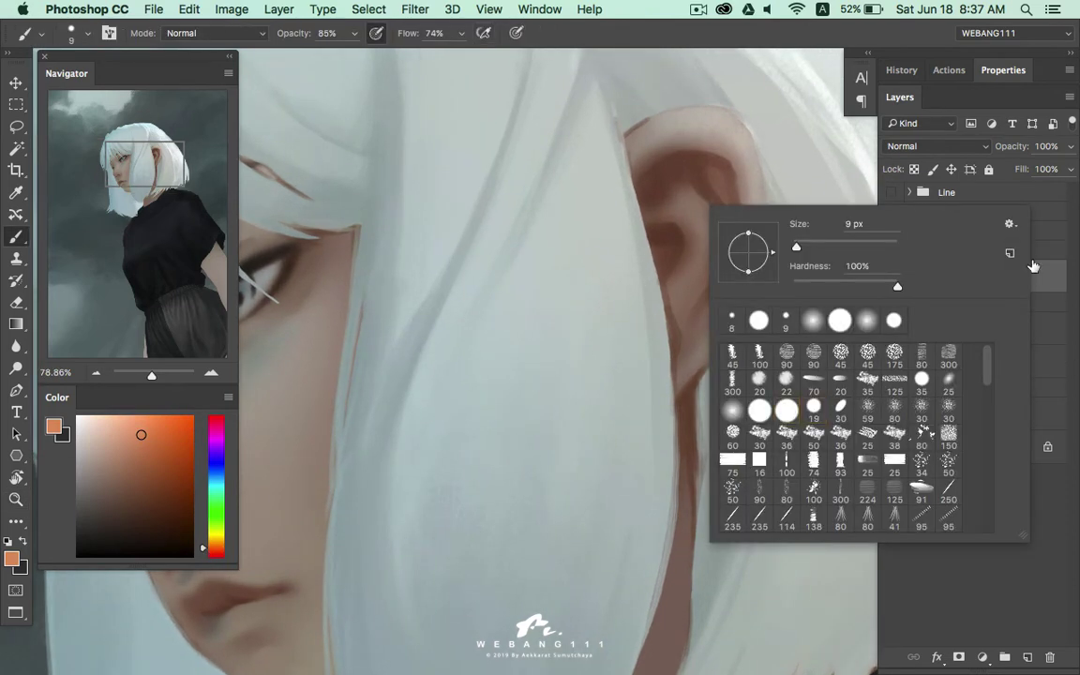
key(Escape)
key(bracketright)
key(bracketright)
key(bracketright)
key(bracketright)
key(bracketright)
key(bracketright)
key(bracketright)
Extend the orange glow up along the ear rim with a 70 px brush
key(bracketright)
drag(709, 167, 716, 180)
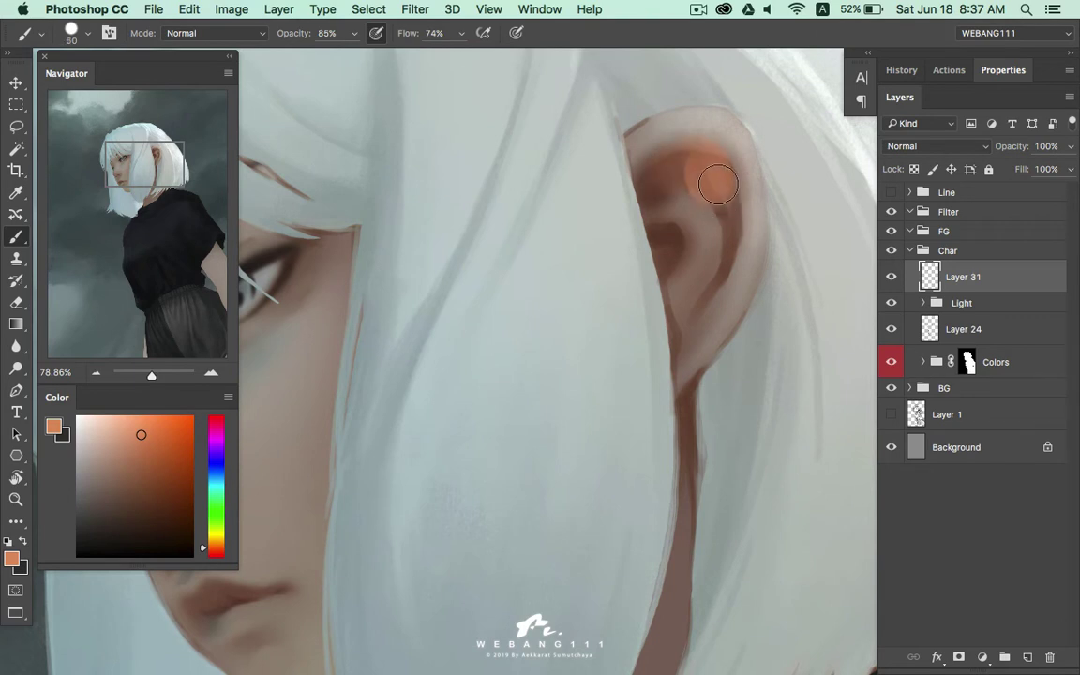
key(bracketleft)
key(bracketleft)
key(bracketleft)
mouse_move(722, 253)
mouse_down()
mouse_move(718, 181)
mouse_move(701, 169)
mouse_move(722, 187)
mouse_move(706, 195)
mouse_move(692, 241)
mouse_move(672, 178)
mouse_move(705, 156)
mouse_move(739, 234)
mouse_up()
key(bracketright)
key(bracketright)
mouse_move(730, 274)
mouse_down()
mouse_move(718, 284)
mouse_move(735, 204)
mouse_move(694, 164)
mouse_move(705, 207)
mouse_move(672, 229)
mouse_move(720, 203)
mouse_move(721, 184)
mouse_move(606, 146)
mouse_up()
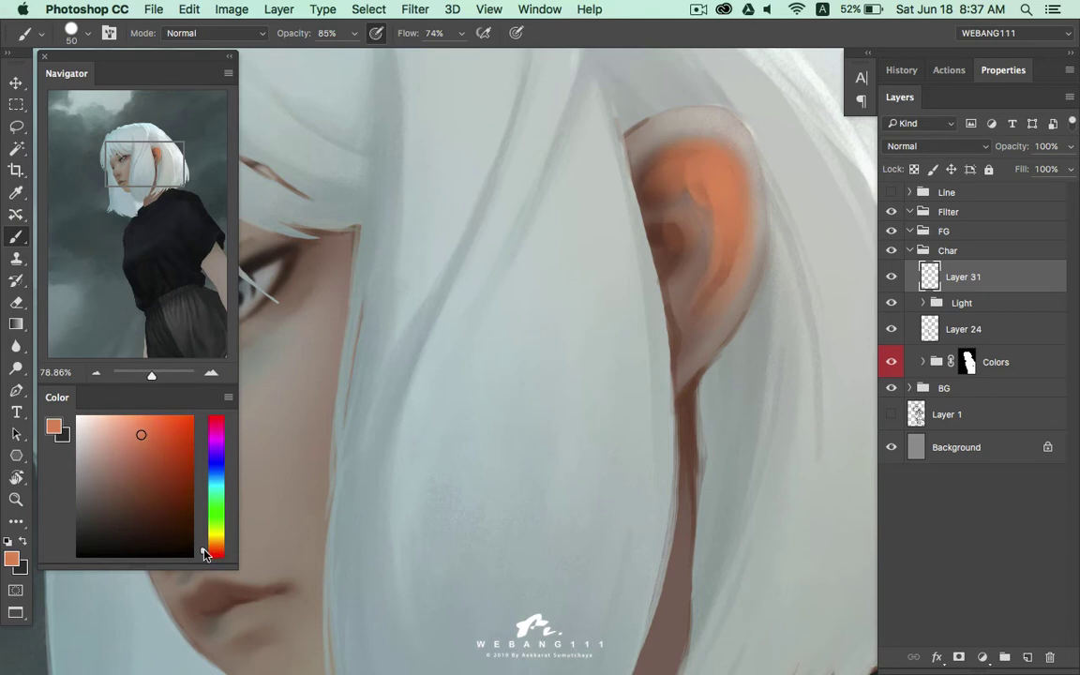
drag(673, 187, 735, 213)
Switch to a deeper reddish orange and a different 70 px round brush, sampling the ear's oranges
click(152, 447)
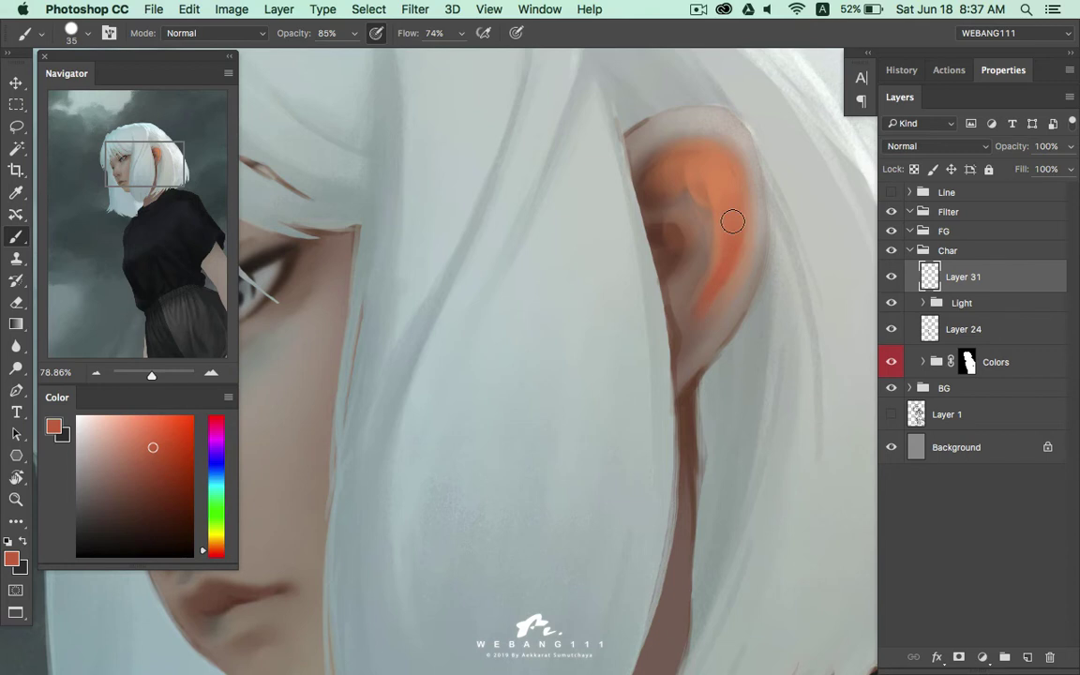
right_click(711, 153)
click(762, 363)
key(Return)
key(bracketright)
key(bracketright)
alt+click(711, 163)
alt+click(702, 174)
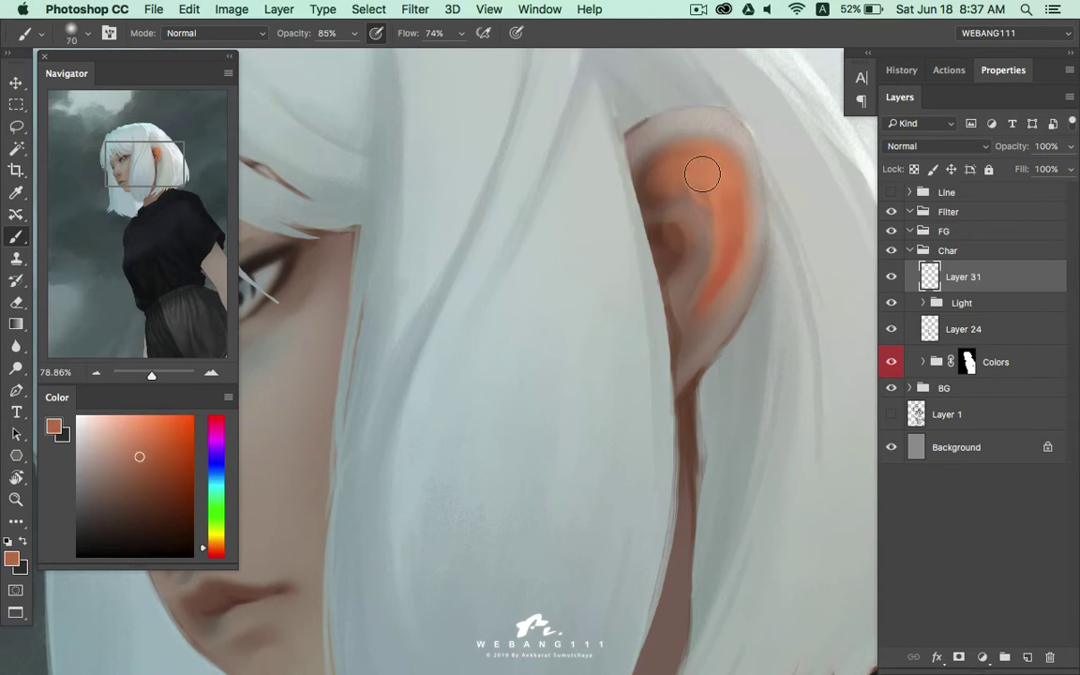
alt+click(731, 248)
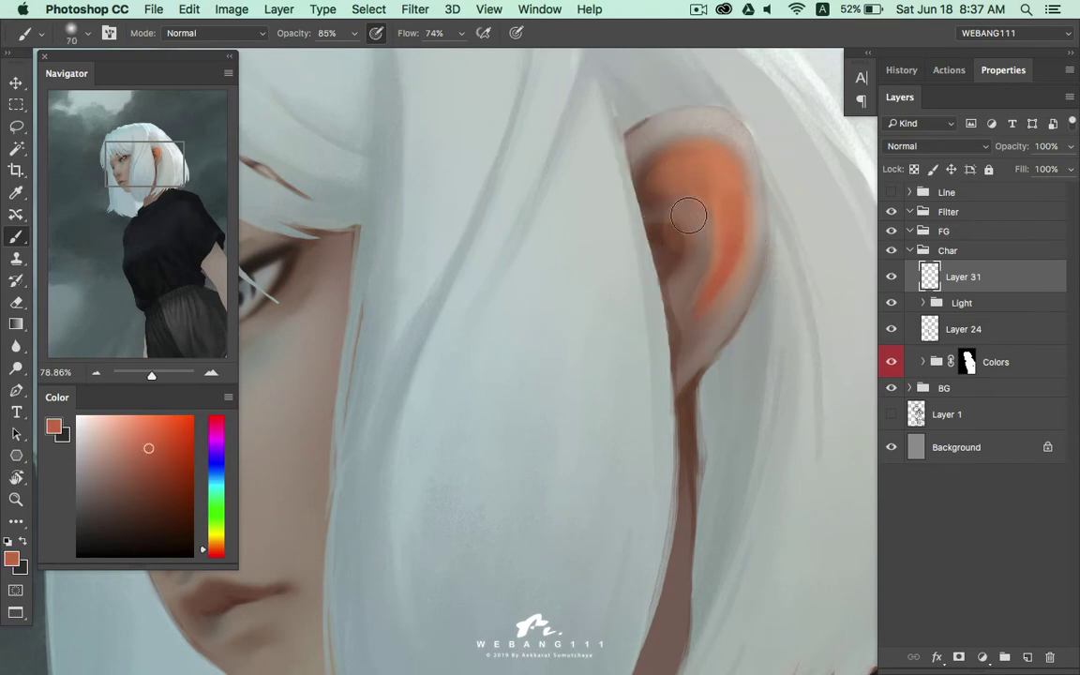
Shade the inner ear with darker brown and lighter pinkish strokes at 90 and 70 px
key(bracketright)
key(bracketright)
drag(633, 193, 656, 260)
key(bracketleft)
key(bracketleft)
mouse_move(678, 203)
mouse_down()
mouse_move(682, 236)
mouse_move(669, 241)
mouse_move(662, 226)
mouse_up()
alt+click(667, 238)
key(bracketleft)
Sample muted browns and orange-browns across the inner ear
alt+click(663, 235)
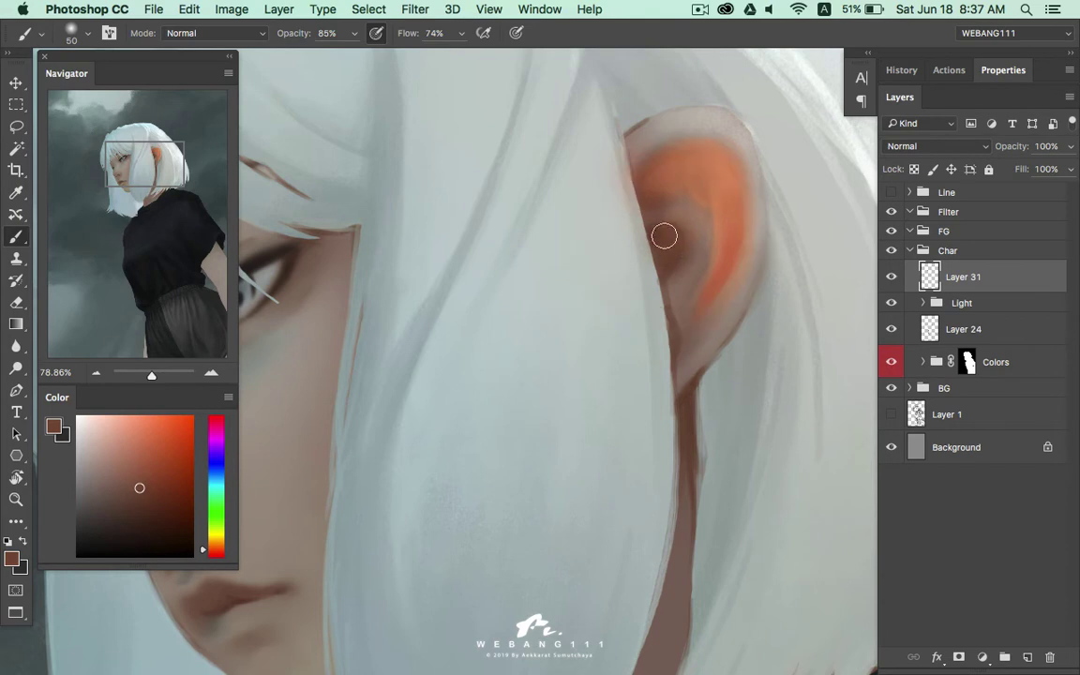
alt+click(674, 214)
alt+click(691, 232)
alt+click(675, 258)
alt+click(706, 223)
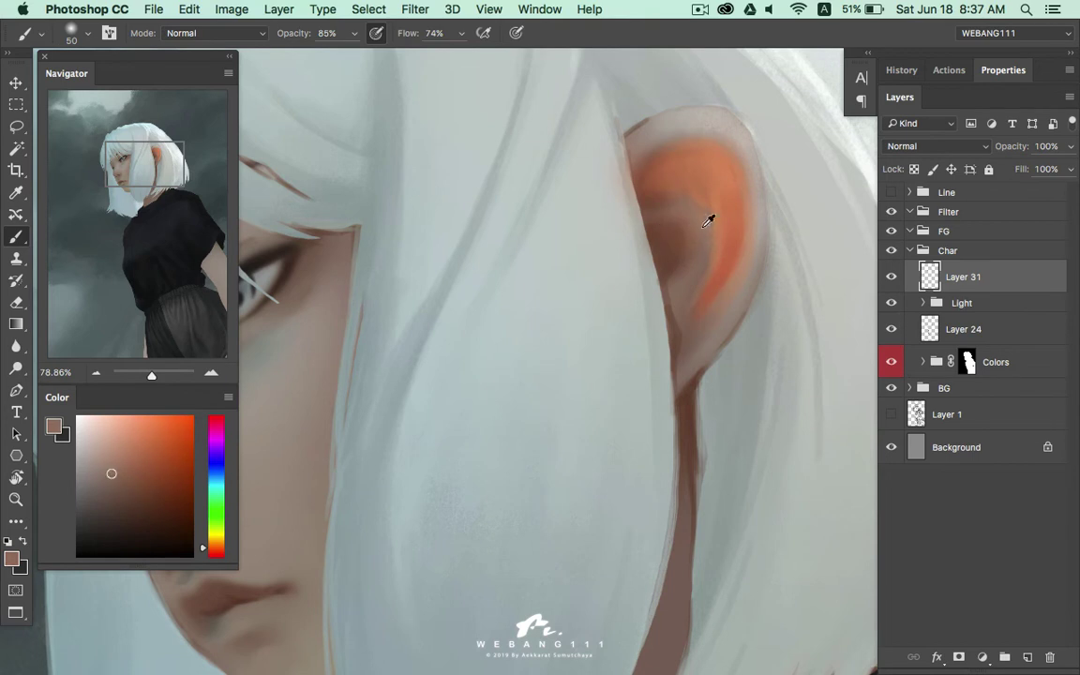
alt+click(691, 194)
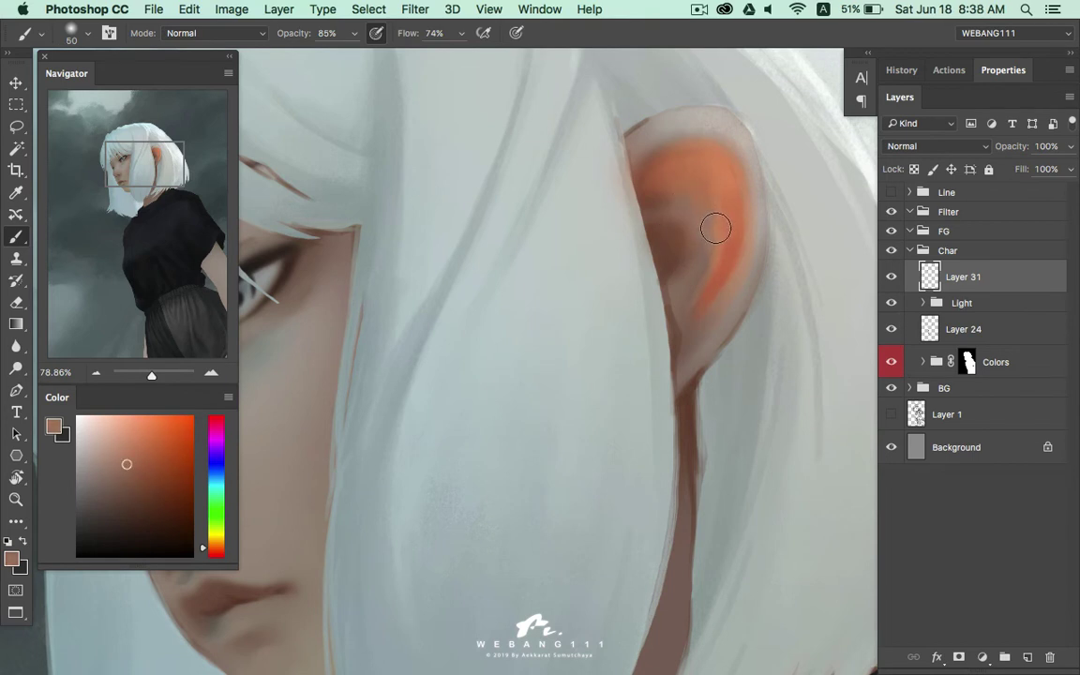
alt+click(703, 250)
Paint a short reddish-orange stroke on the ear with a 60 px brush
key(bracketright)
alt+click(715, 213)
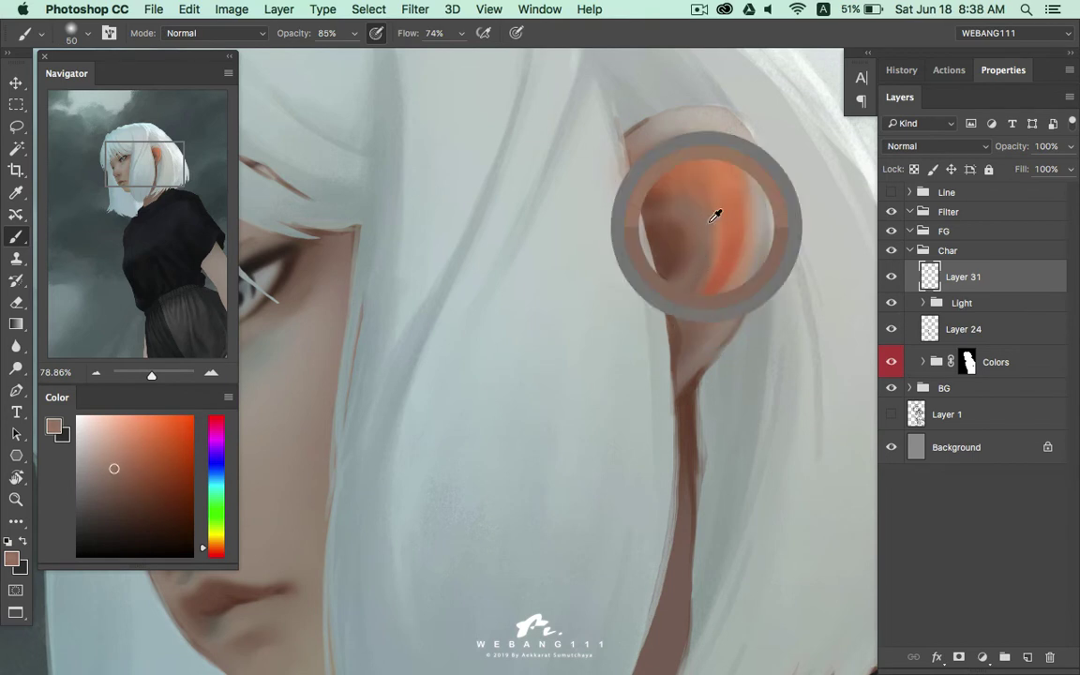
alt+click(705, 211)
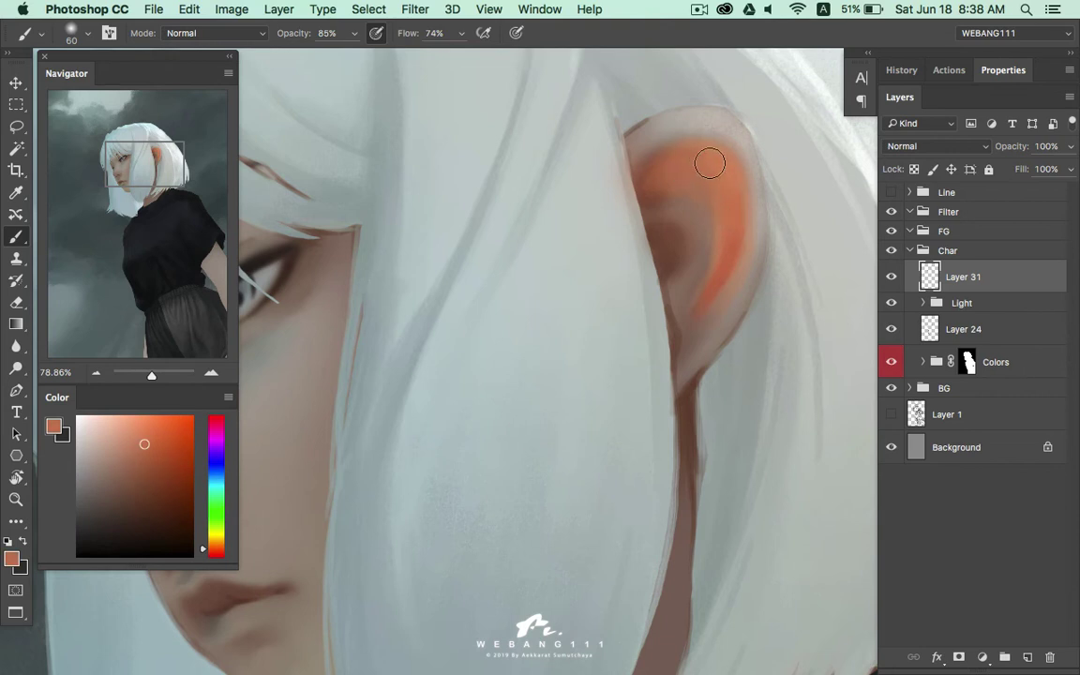
alt+click(691, 327)
drag(696, 293, 724, 271)
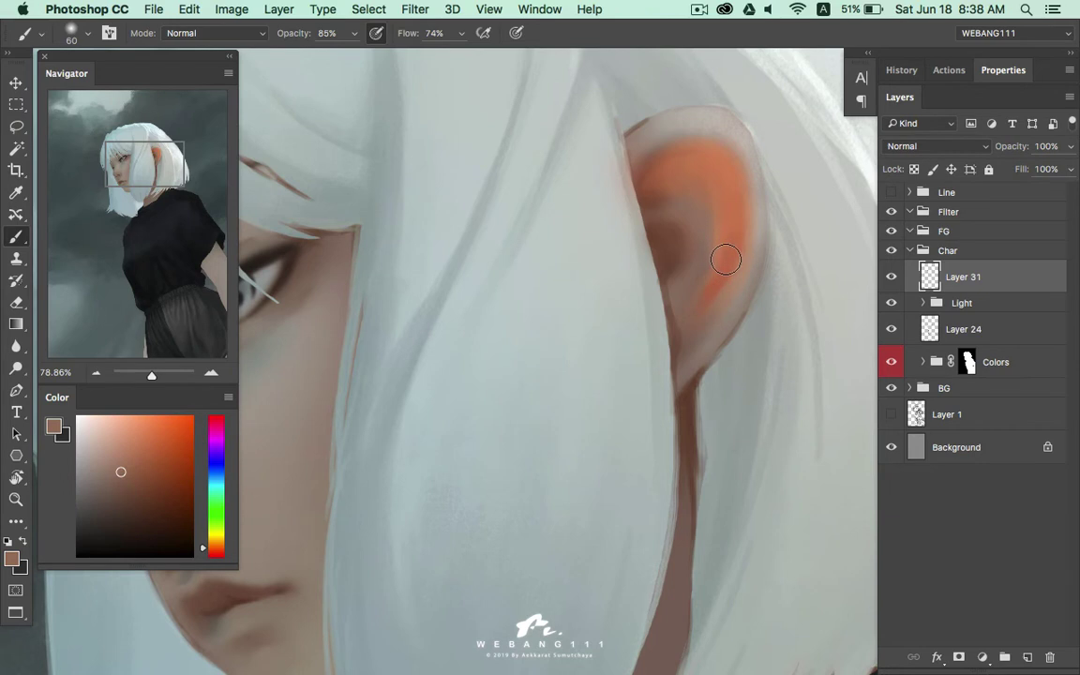
scroll(703, 263, up, 3)
alt+click(654, 274)
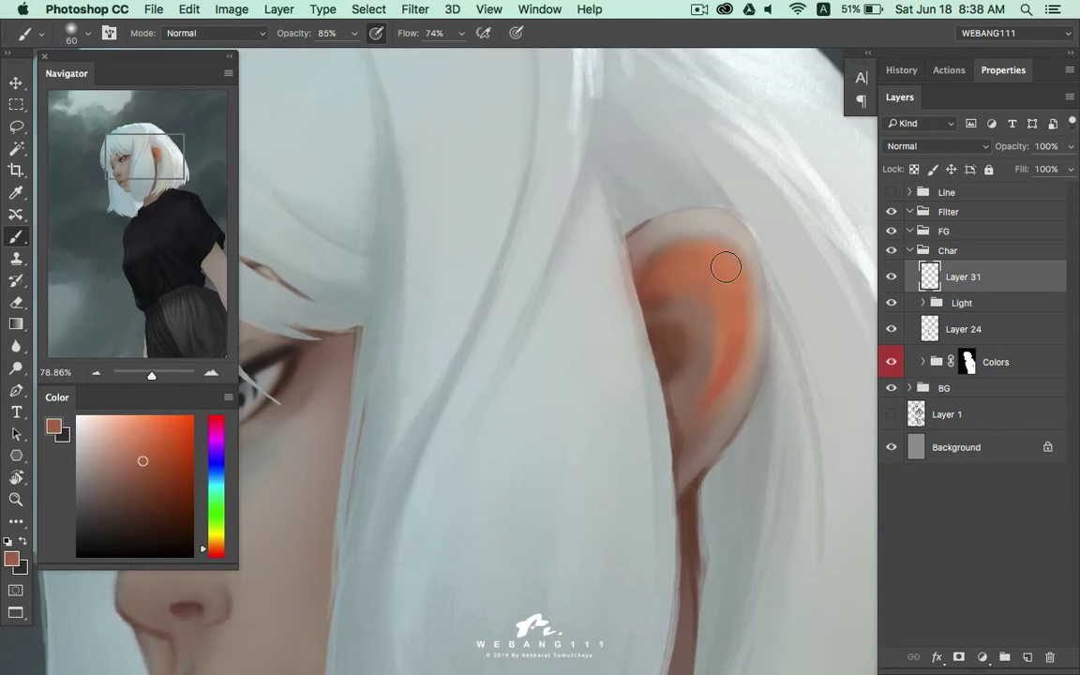
Wash a faint orange Overlay glow over the ear and hair with a 250 px brush
mouse_move(697, 245)
mouse_down()
mouse_move(643, 289)
mouse_move(602, 291)
mouse_up()
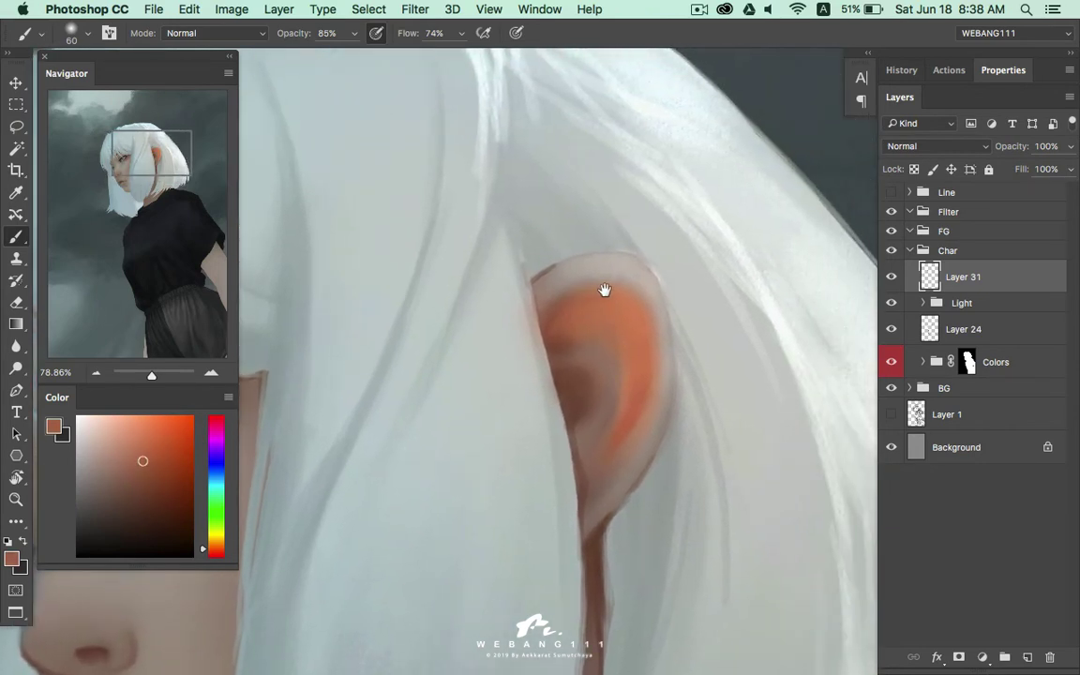
alt+click(625, 285)
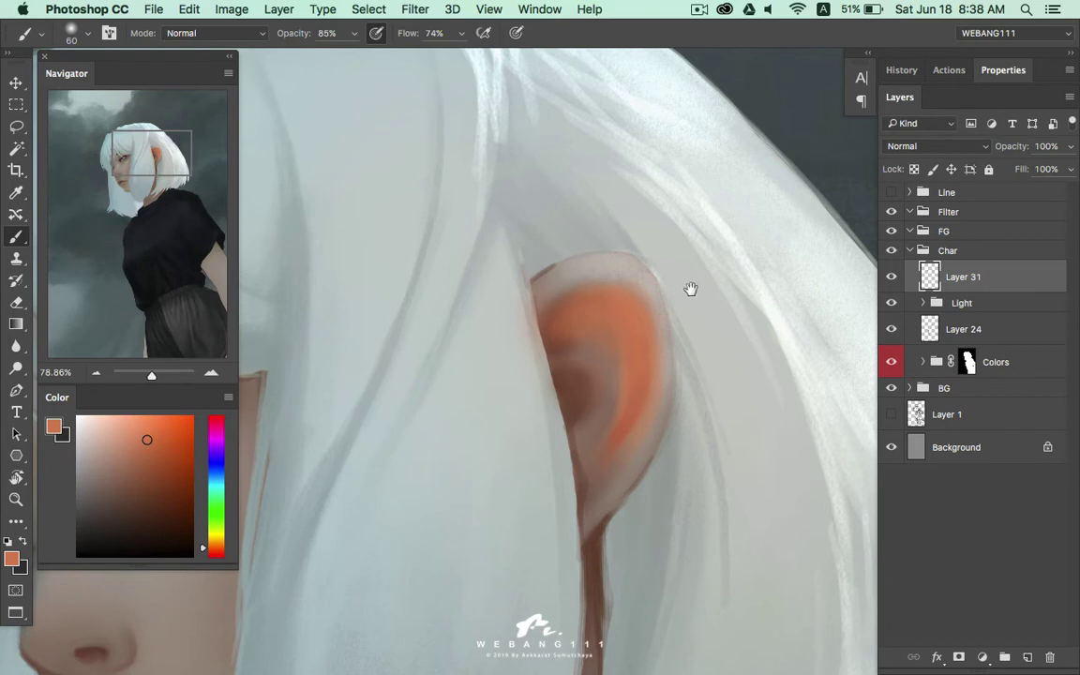
right_click(673, 312)
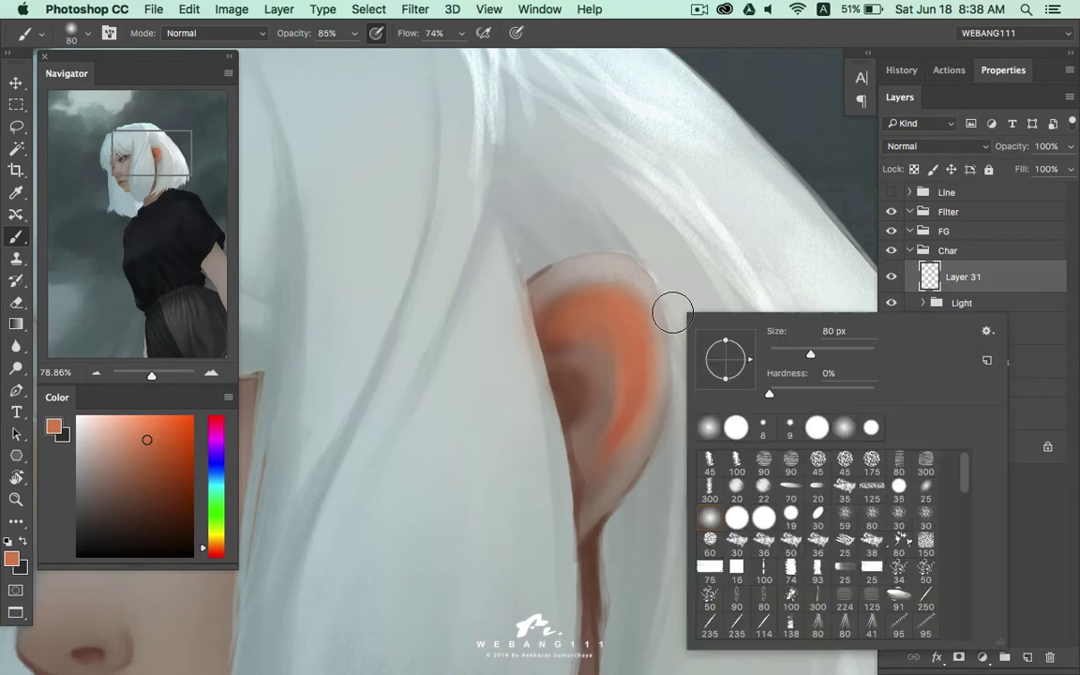
click(218, 34)
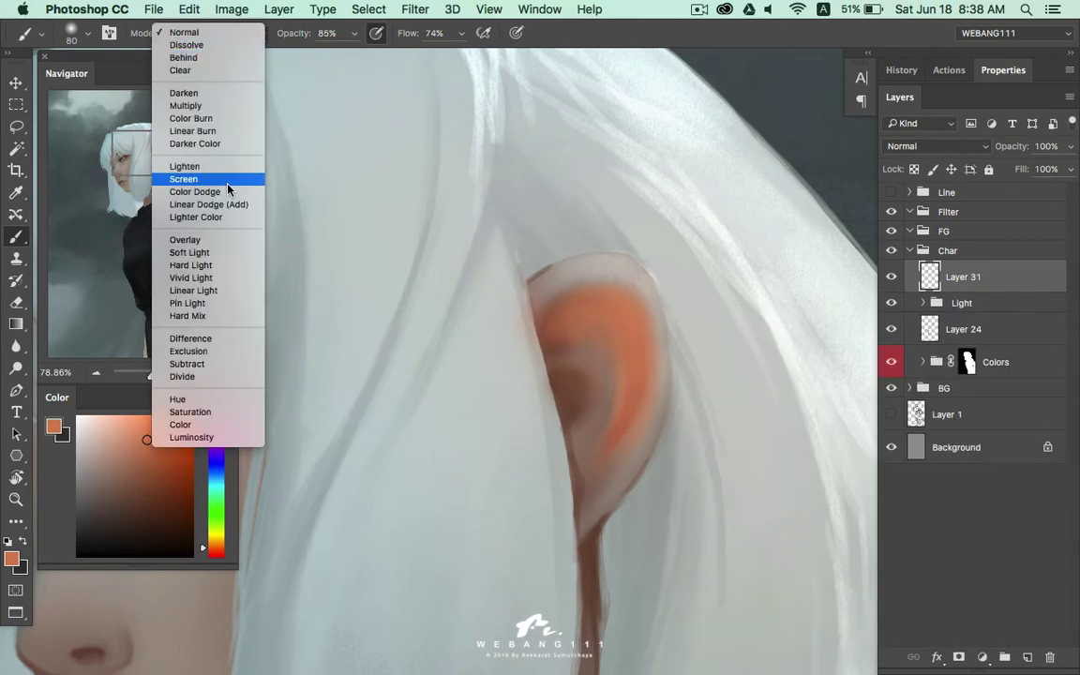
click(184, 240)
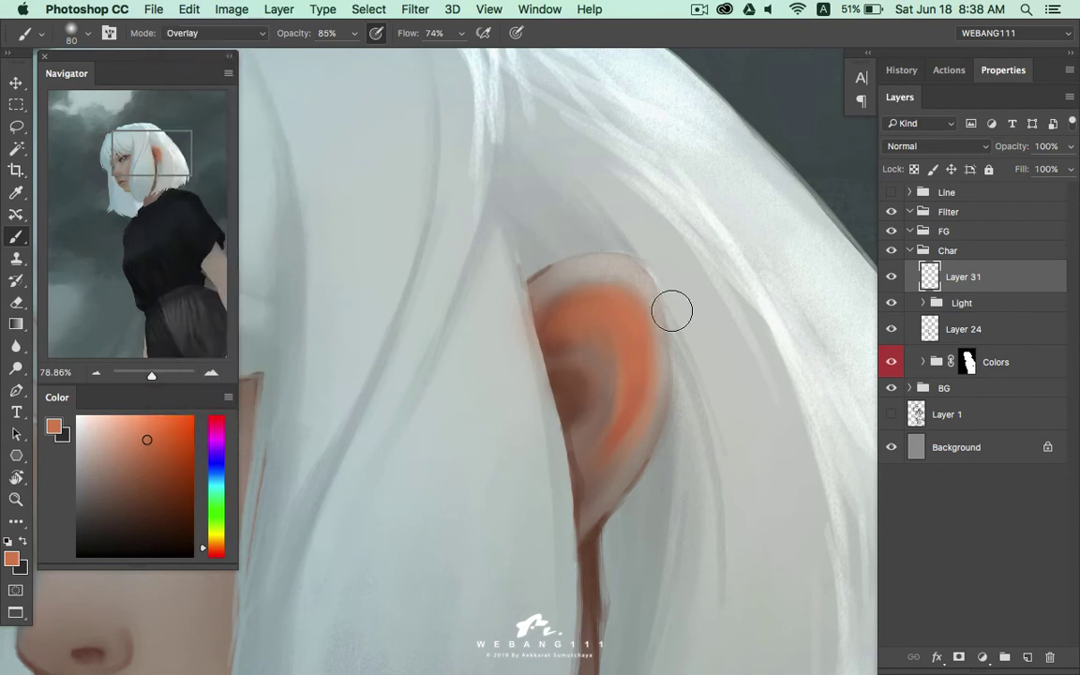
key(bracketright)
key(bracketright)
key(bracketright)
key(bracketright)
key(bracketright)
mouse_move(681, 404)
mouse_down()
mouse_move(612, 253)
mouse_move(666, 257)
mouse_move(578, 248)
mouse_move(552, 267)
mouse_move(574, 242)
mouse_move(692, 292)
mouse_move(636, 244)
mouse_move(570, 227)
mouse_move(641, 234)
mouse_move(675, 393)
mouse_move(655, 453)
mouse_move(702, 280)
mouse_up()
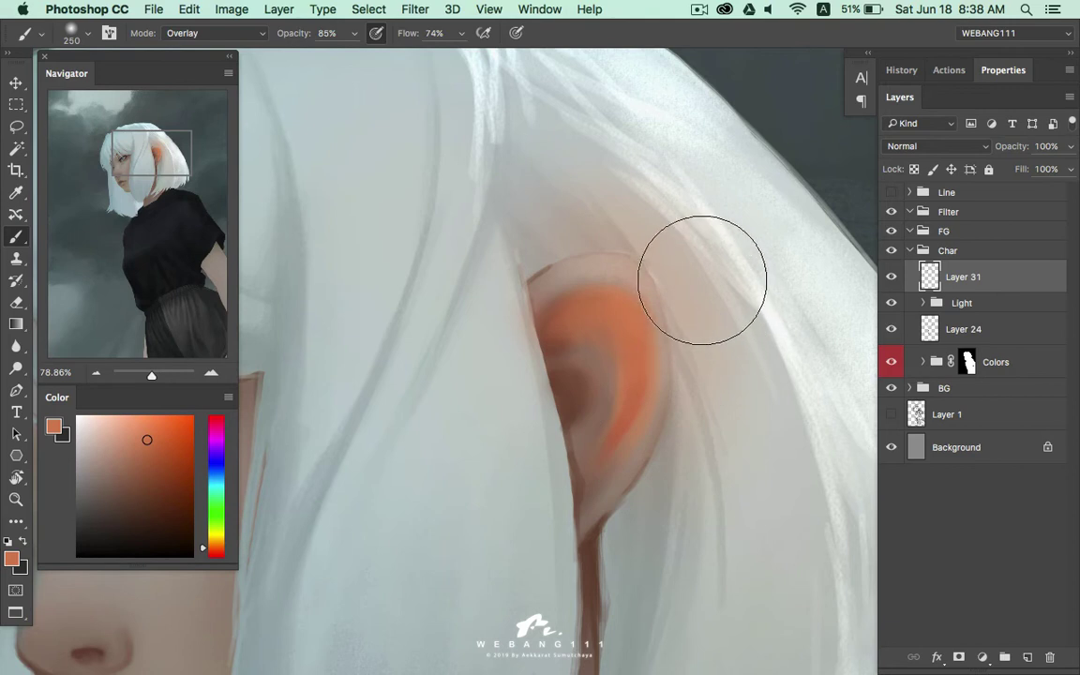
Shrink the brush below 150 px, choose a hard round tip, and reset Mode from Overlay to Normal
key(bracketleft)
key(bracketleft)
key(bracketleft)
key(bracketleft)
key(bracketleft)
key(bracketleft)
key(bracketleft)
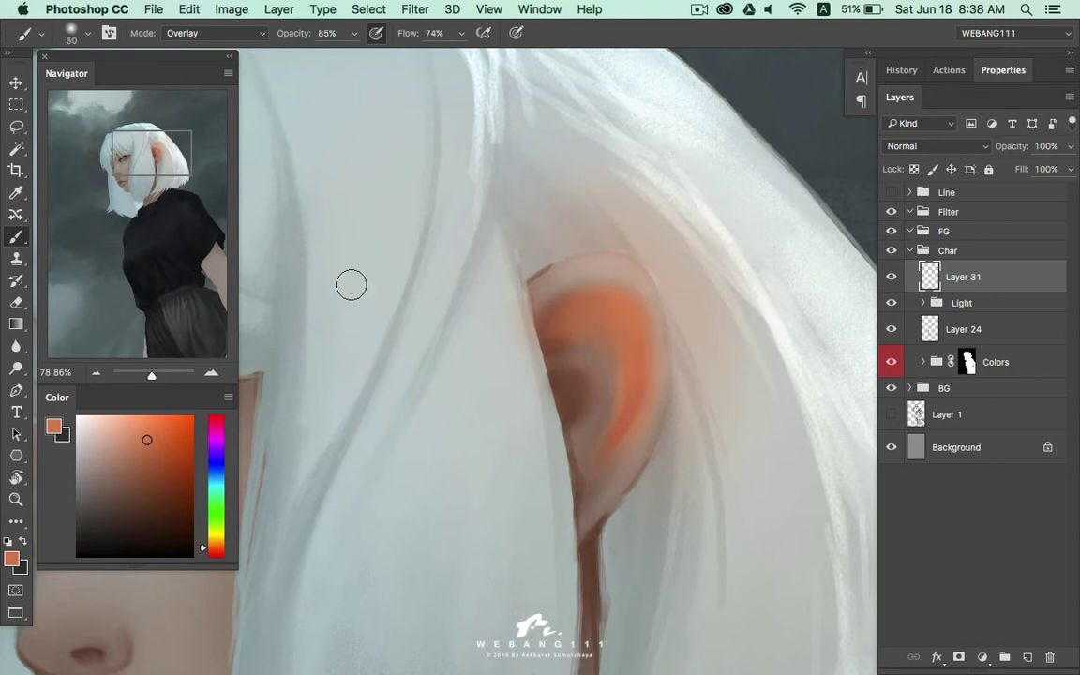
key(bracketleft)
key(bracketleft)
right_click(352, 284)
click(415, 463)
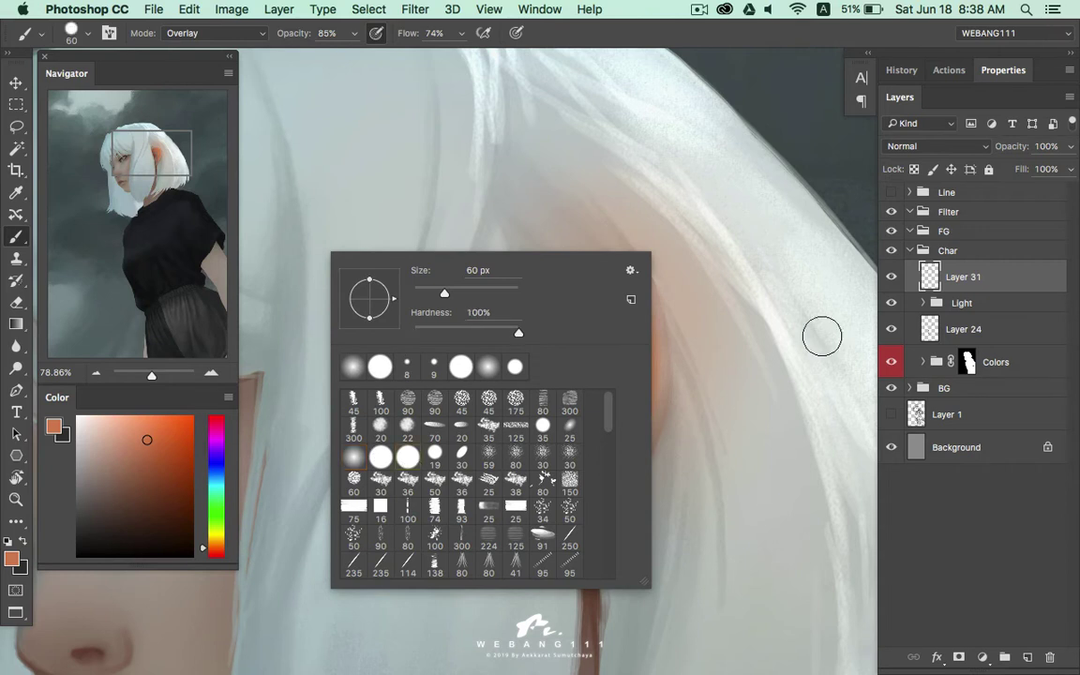
key(Return)
click(237, 39)
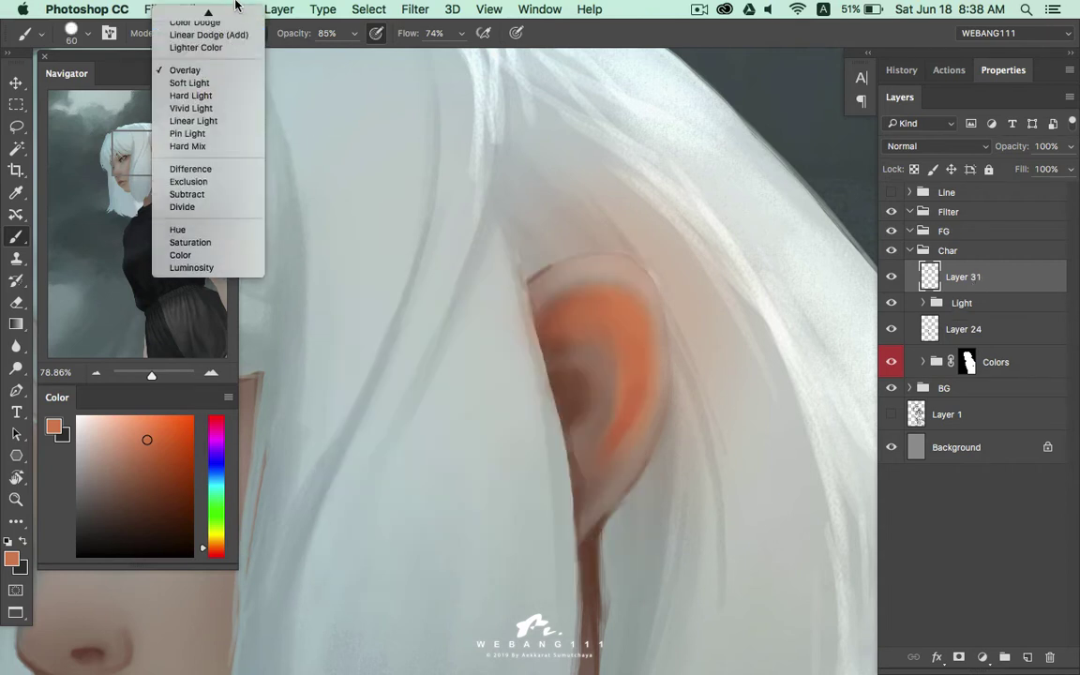
click(227, 15)
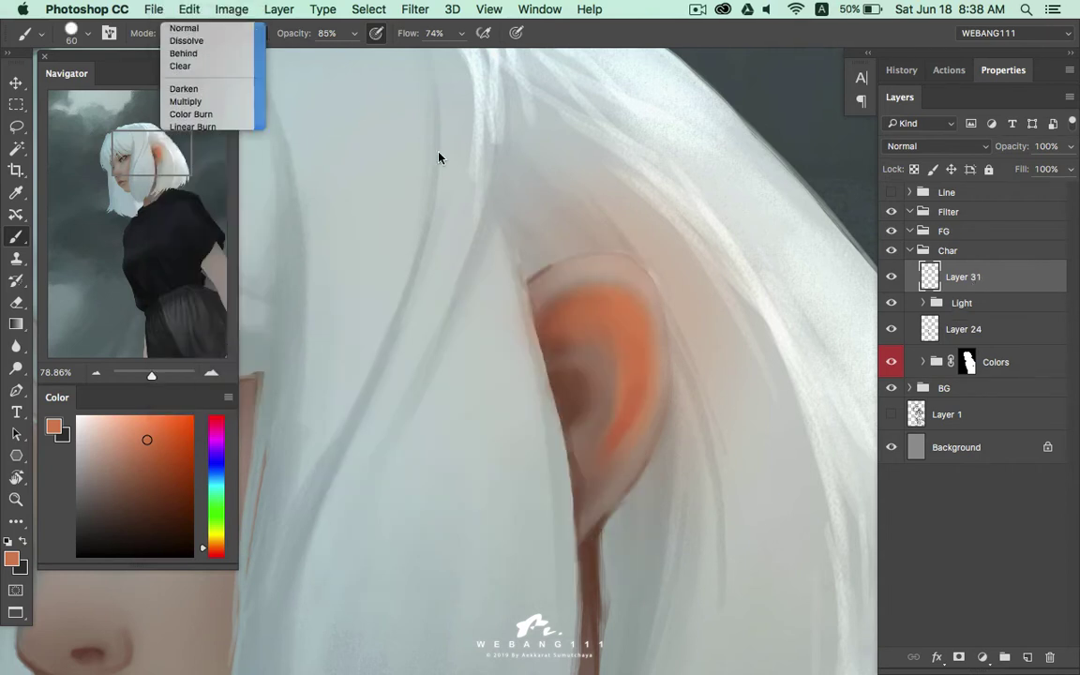
key(bracketleft)
key(bracketleft)
Paint peach-beige strokes over the ear's top rim, then rotate the view so the ear lies sideways
drag(546, 262, 601, 246)
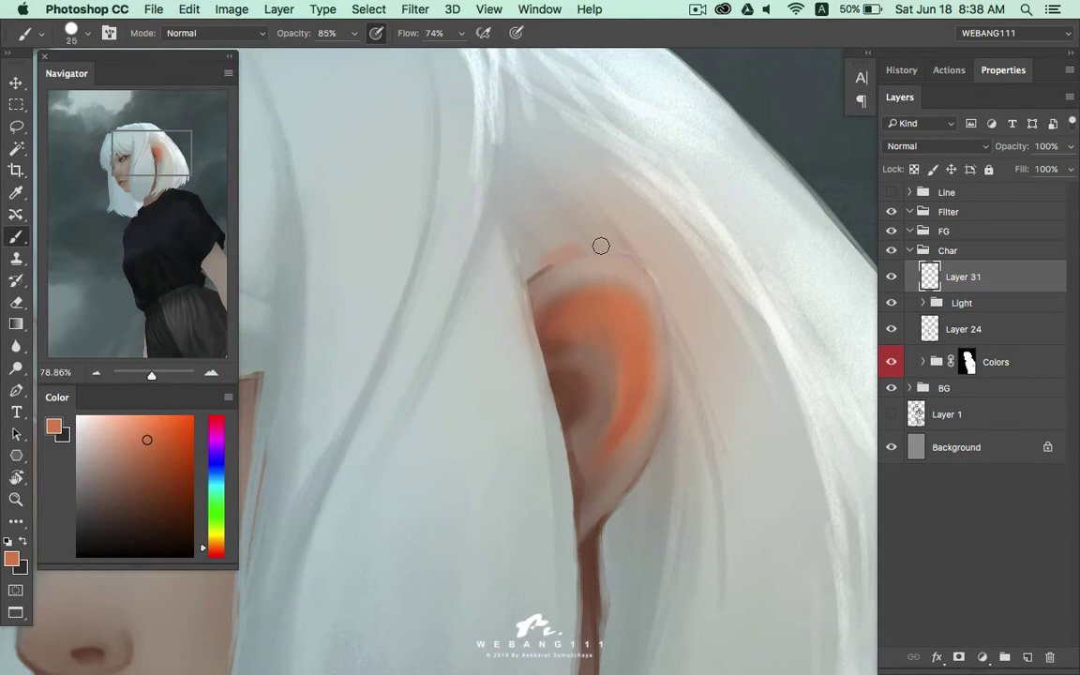
alt+click(517, 221)
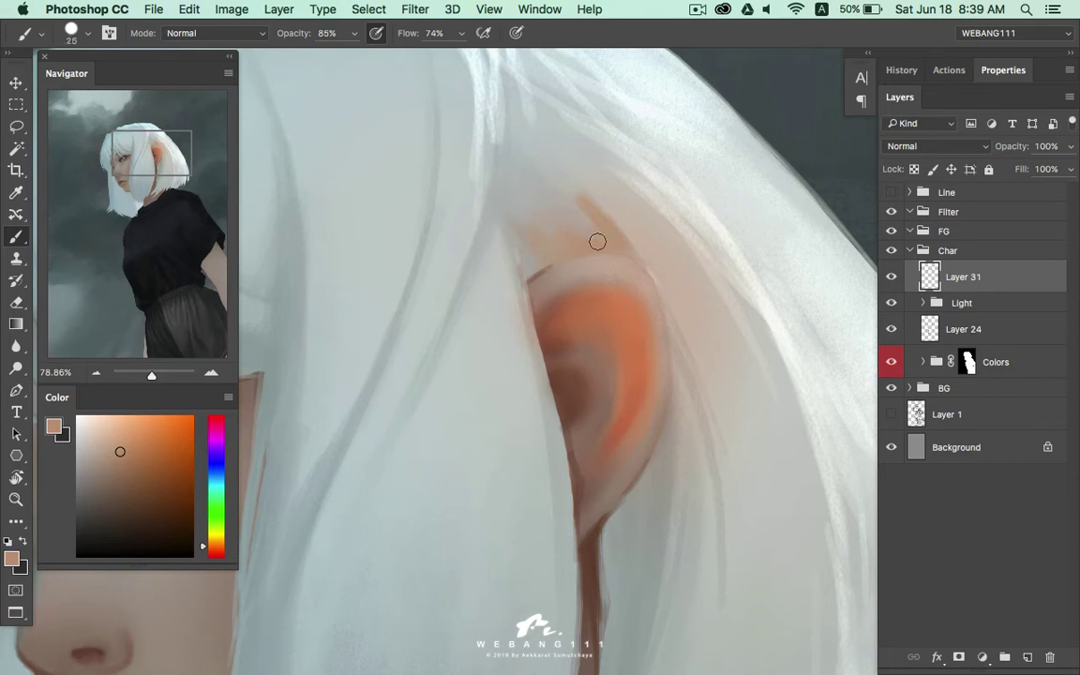
key(bracketleft)
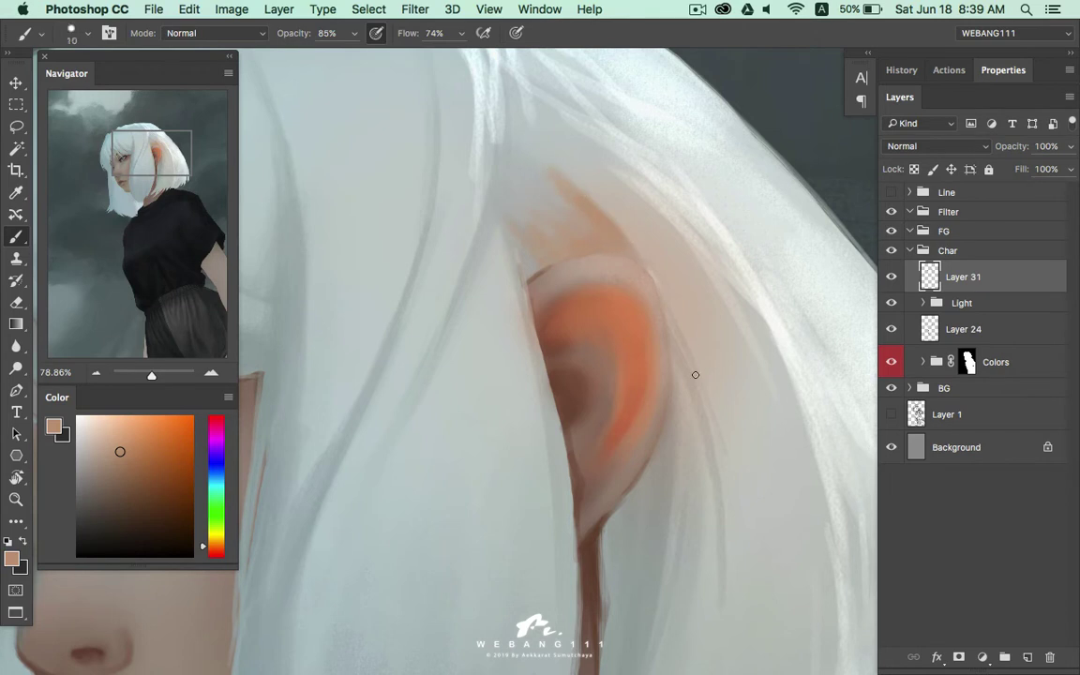
mouse_move(695, 431)
mouse_down()
mouse_move(640, 304)
mouse_move(629, 233)
mouse_up()
key(r)
mouse_move(554, 199)
mouse_down()
mouse_move(482, 366)
mouse_move(421, 367)
mouse_move(535, 342)
mouse_up()
key(b)
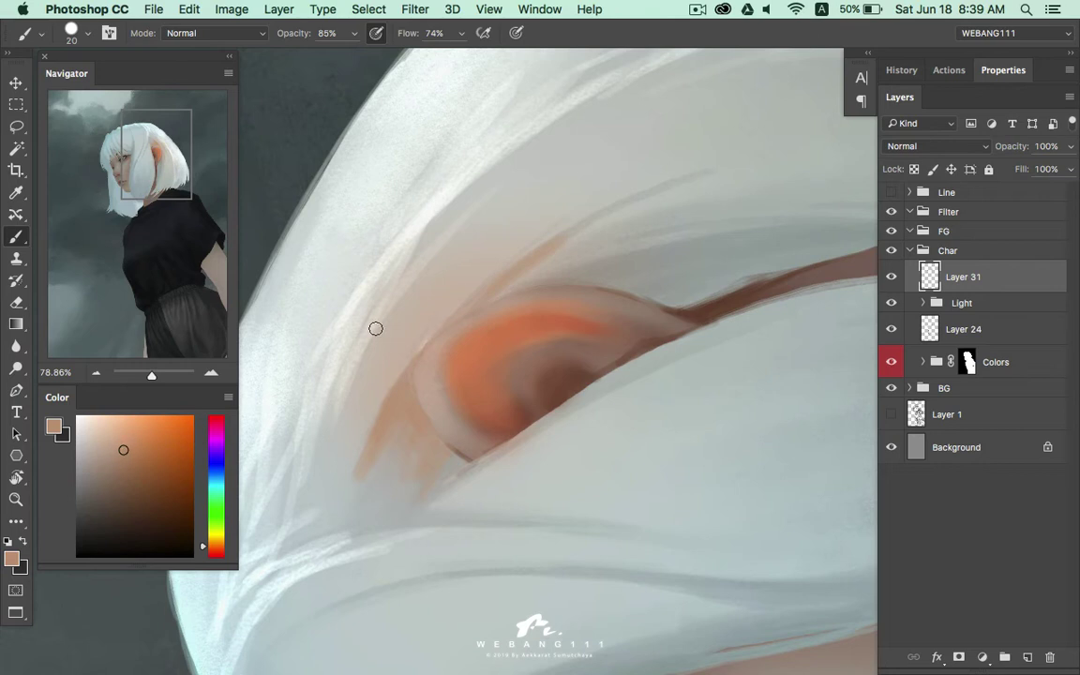
With a scattered textured brush, paint faint orange streaks into the hair above the ear
right_click(551, 243)
click(785, 503)
key(Return)
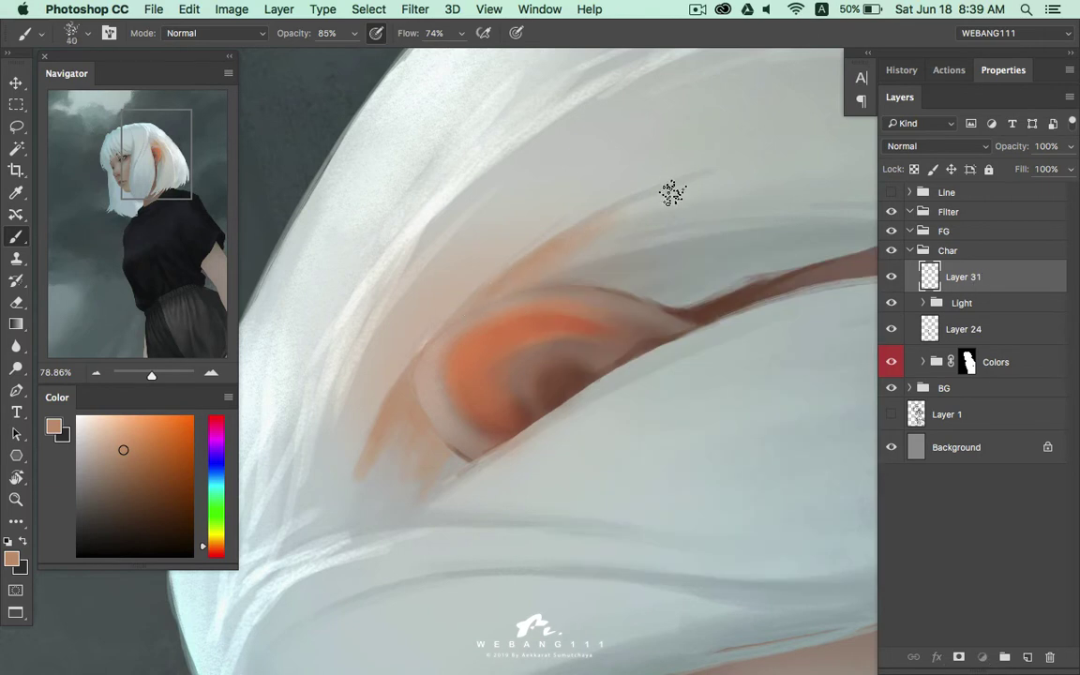
key(bracketright)
key(bracketright)
key(bracketleft)
drag(572, 244, 687, 177)
drag(357, 503, 379, 434)
mouse_move(414, 458)
mouse_down()
mouse_move(451, 480)
mouse_move(414, 451)
mouse_up()
Strengthen and extend the orange streaks up-right along the hair edge
key(bracketleft)
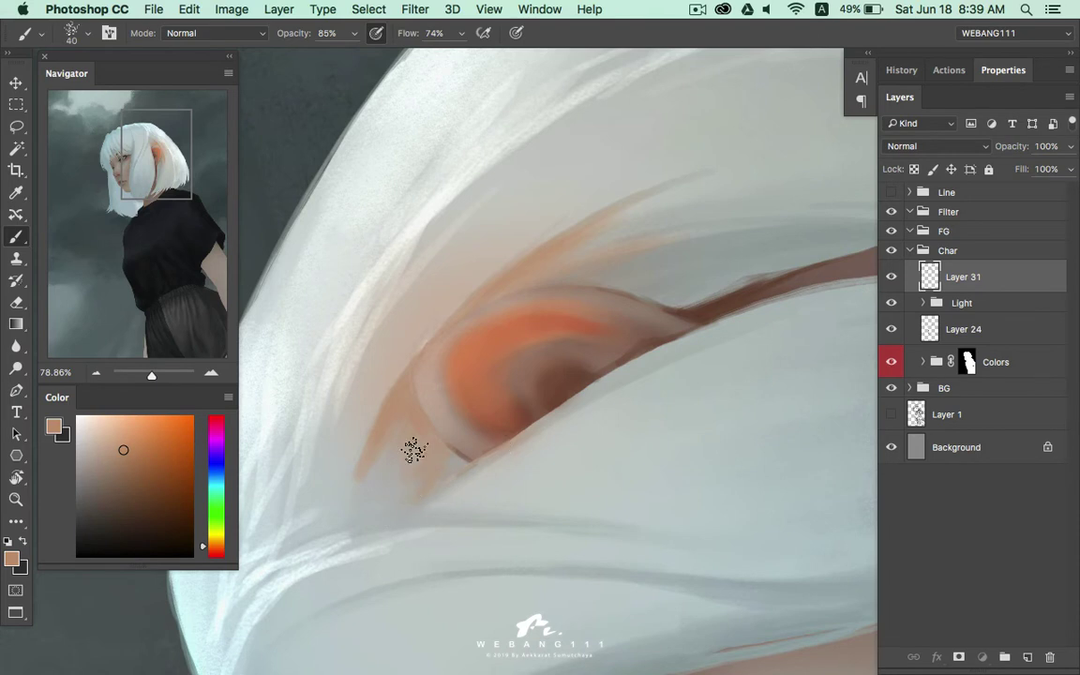
key(bracketright)
key(bracketright)
drag(506, 286, 579, 190)
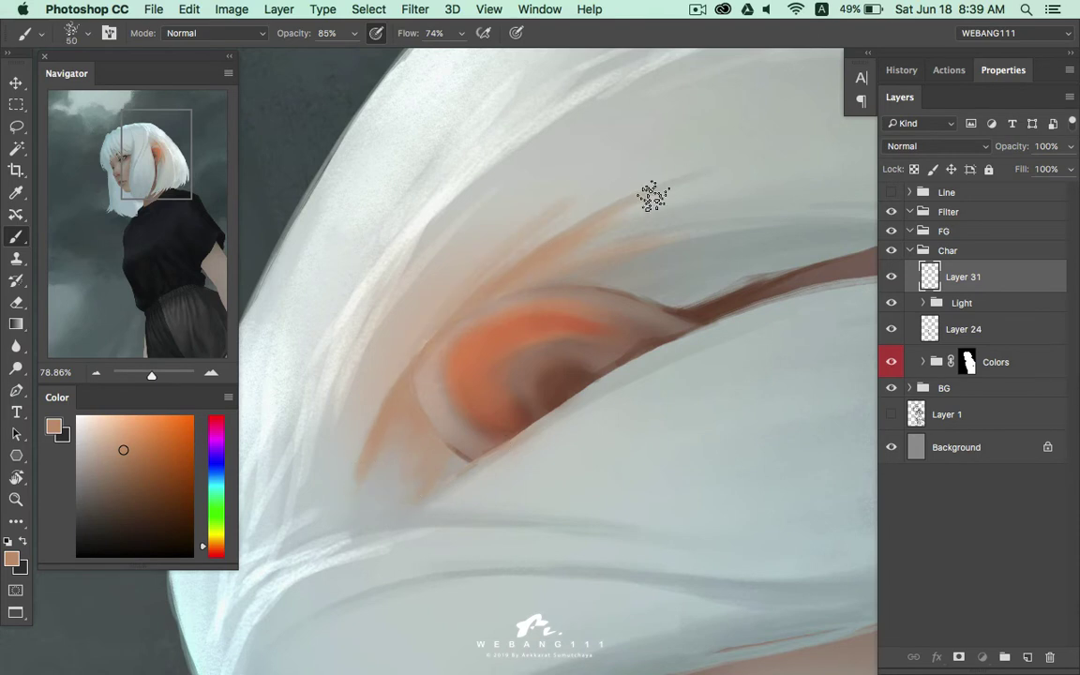
drag(544, 233, 681, 167)
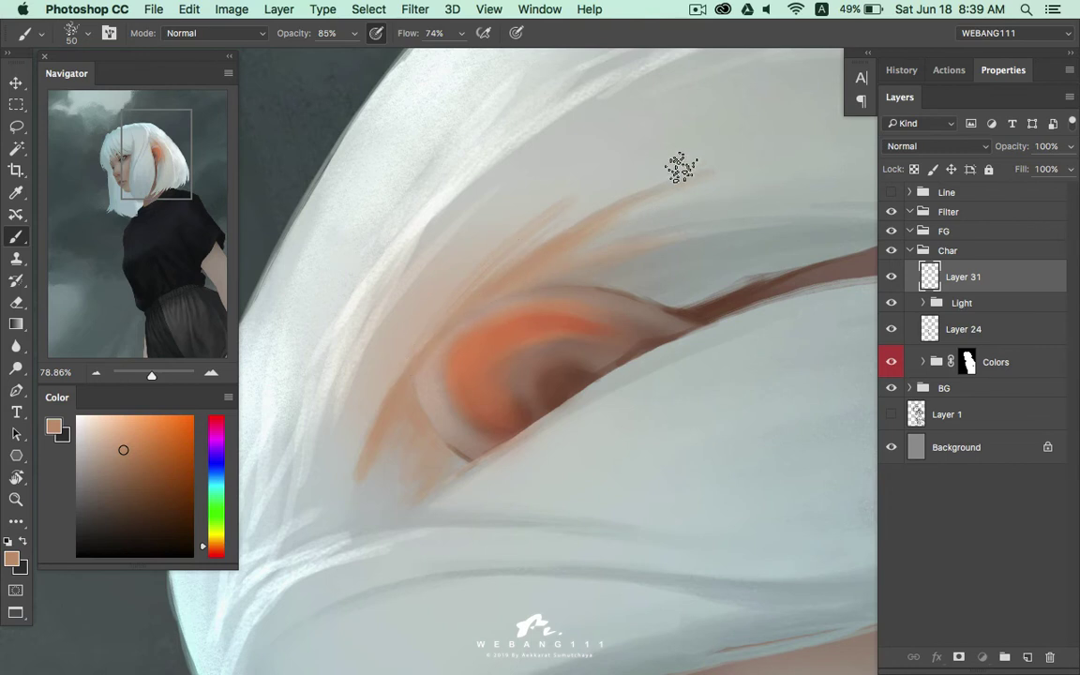
drag(573, 271, 708, 175)
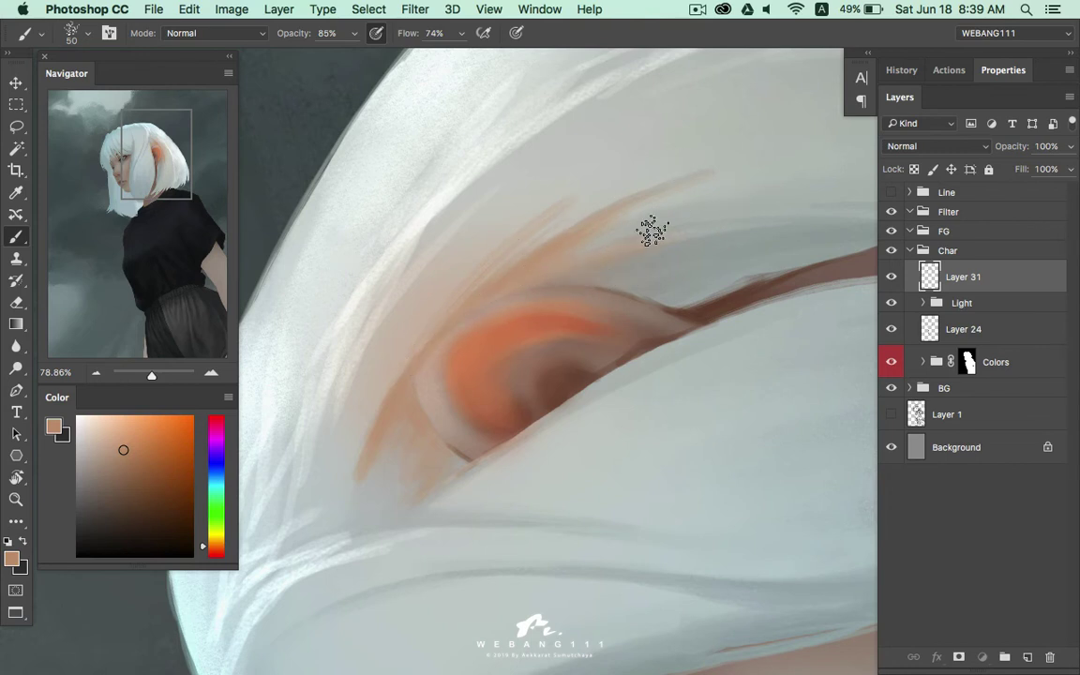
Sample light grey, grey-beige and peach tones from the hair around the ear
alt+click(552, 257)
alt+click(634, 248)
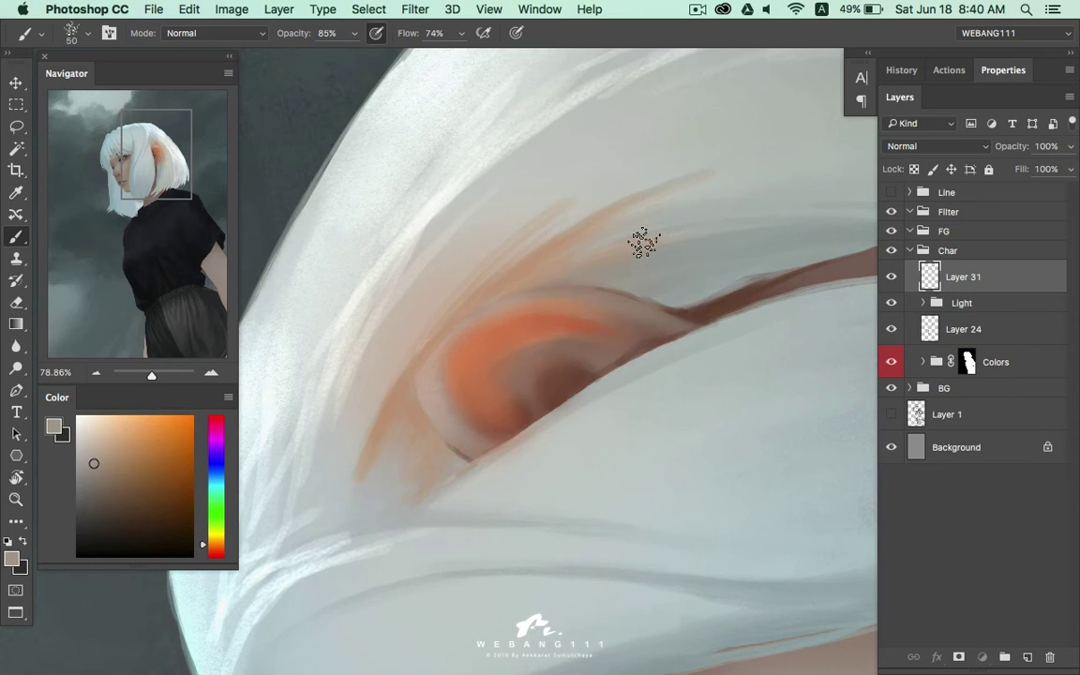
alt+click(562, 211)
alt+click(629, 178)
alt+click(624, 188)
alt+click(506, 277)
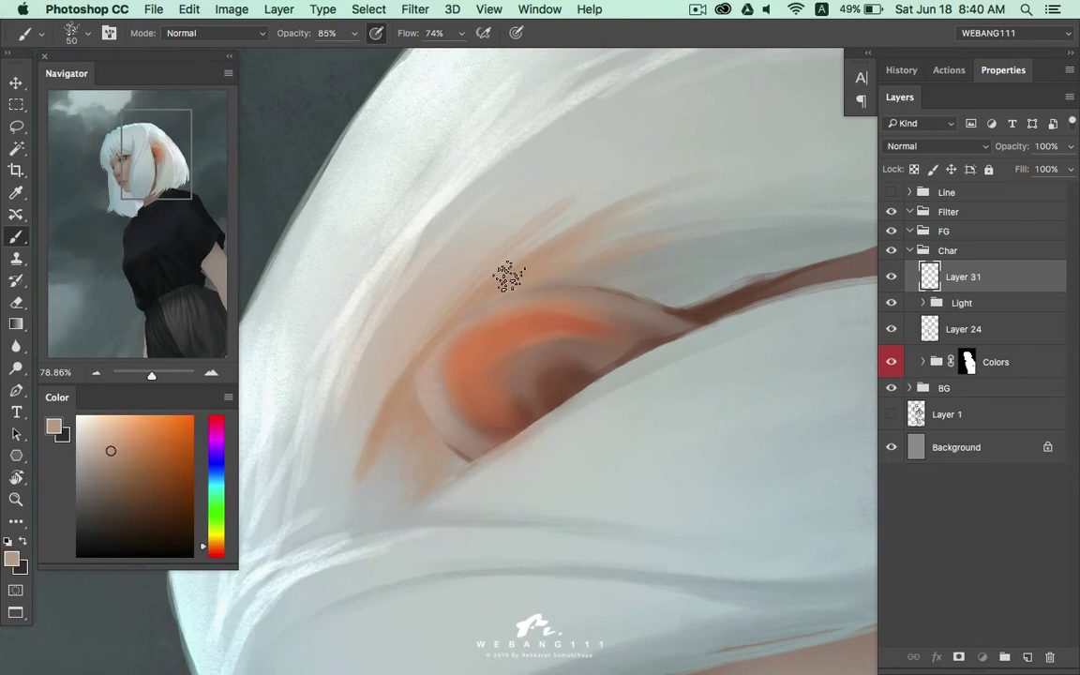
alt+click(626, 176)
Soften the orange ear's lower edge with light grey strokes and return the view upright
alt+click(514, 230)
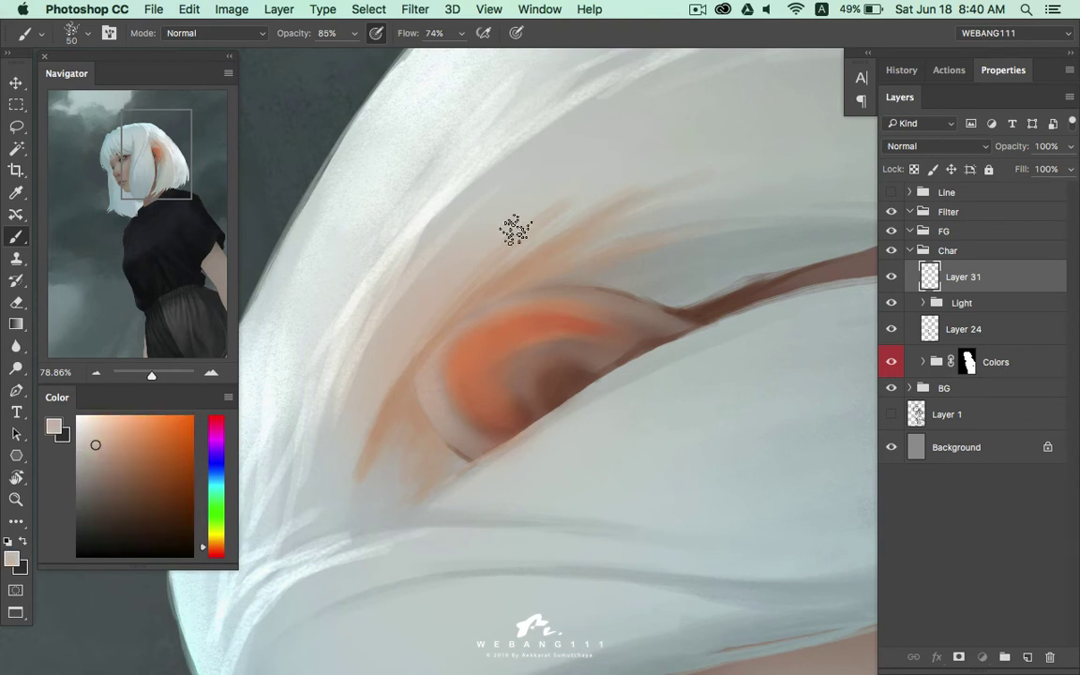
alt+click(364, 431)
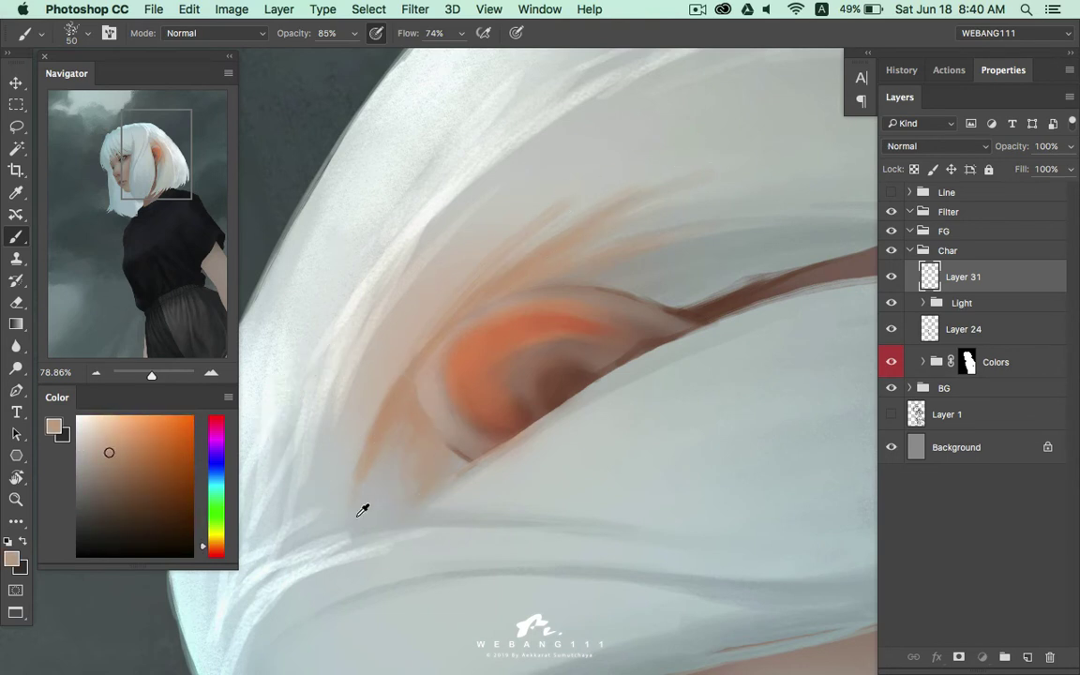
alt+click(320, 457)
alt+click(329, 390)
mouse_move(385, 457)
mouse_down()
mouse_move(467, 467)
mouse_move(421, 494)
mouse_up()
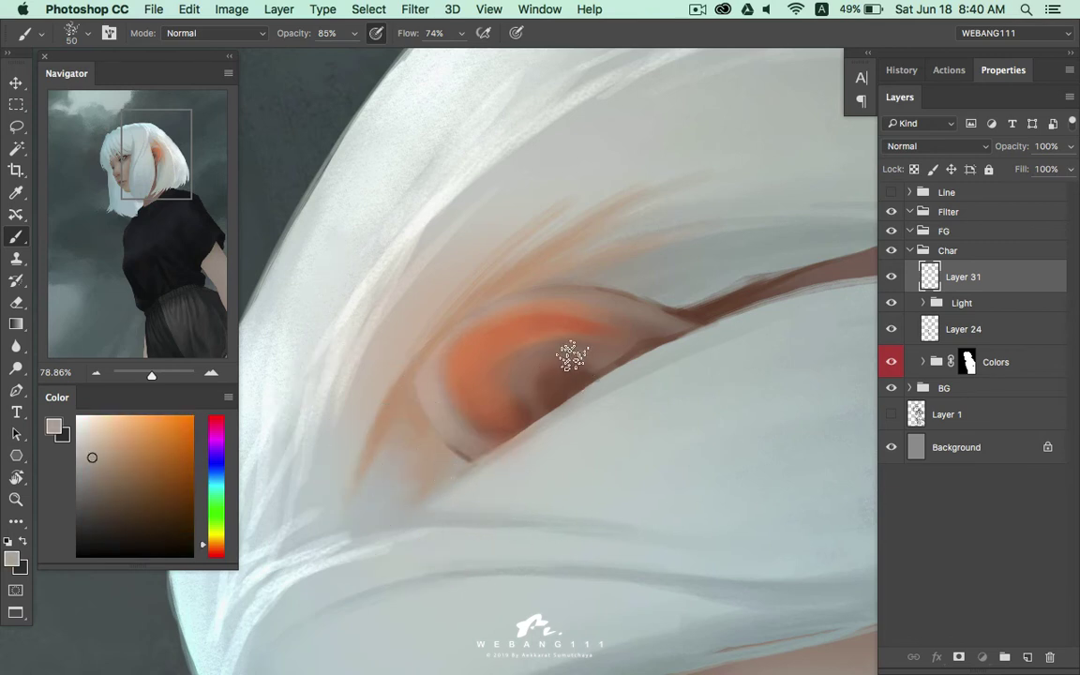
key(z)
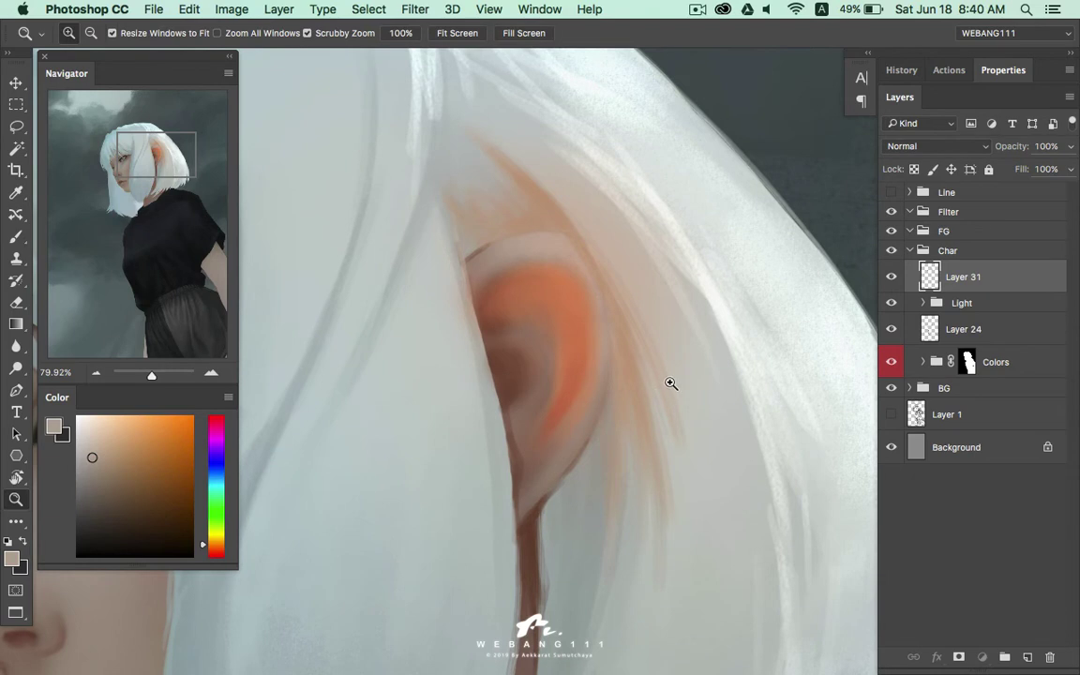
drag(671, 384, 575, 422)
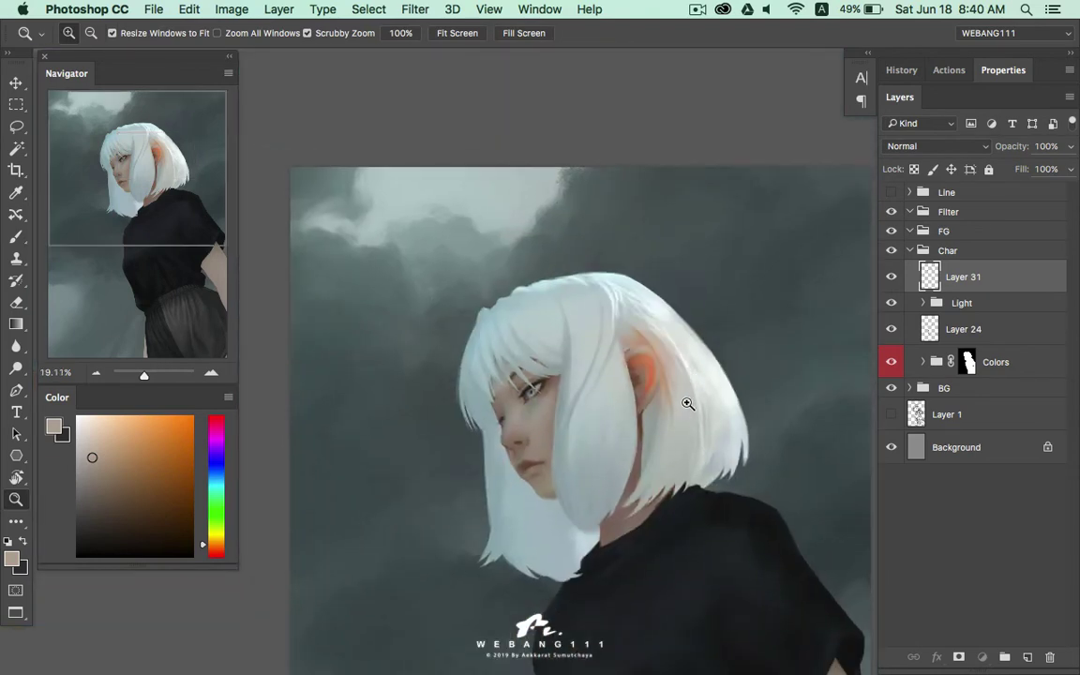
drag(683, 400, 670, 325)
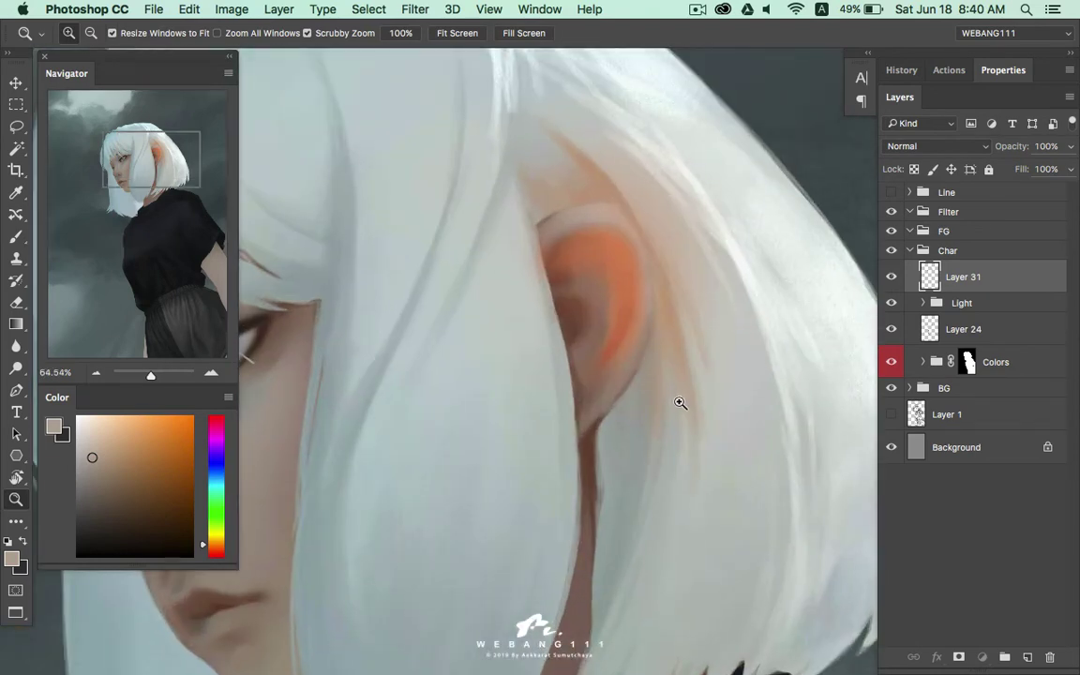
Zoom in on the brown hair strand and narrow it with greenish grey paint
key(b)
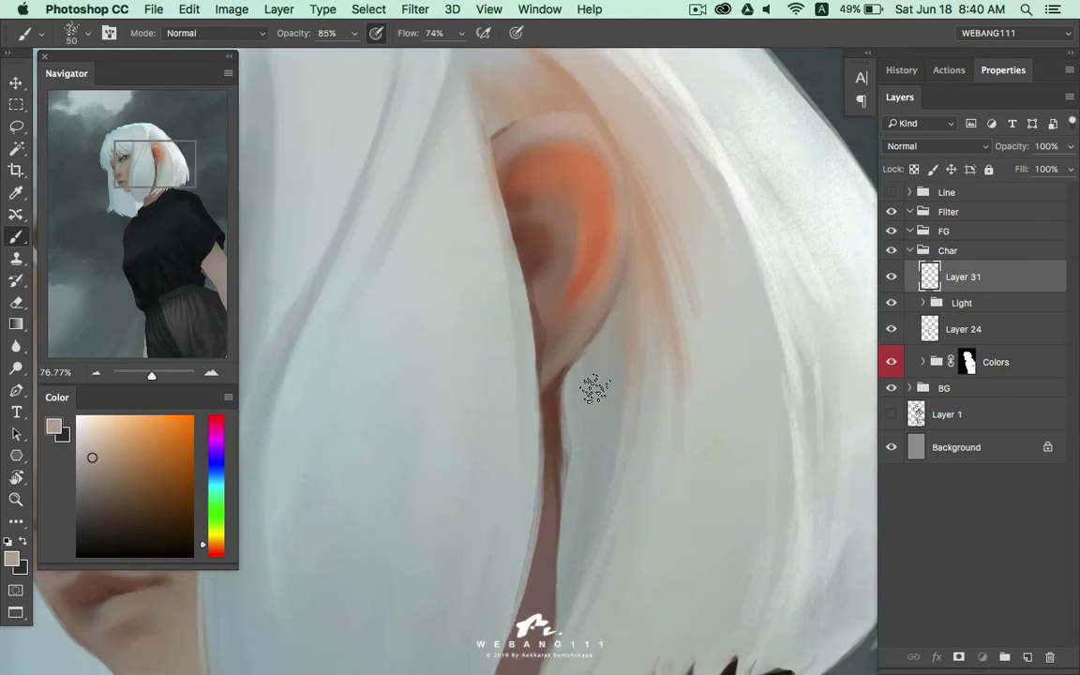
click(90, 484)
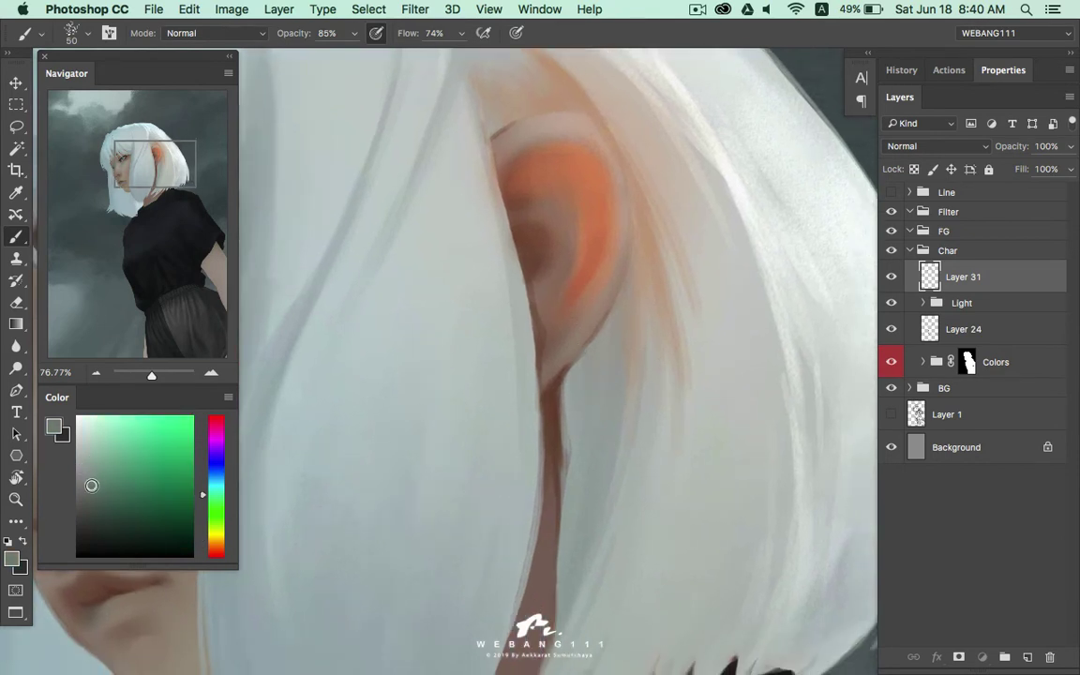
key(r)
drag(713, 338, 713, 405)
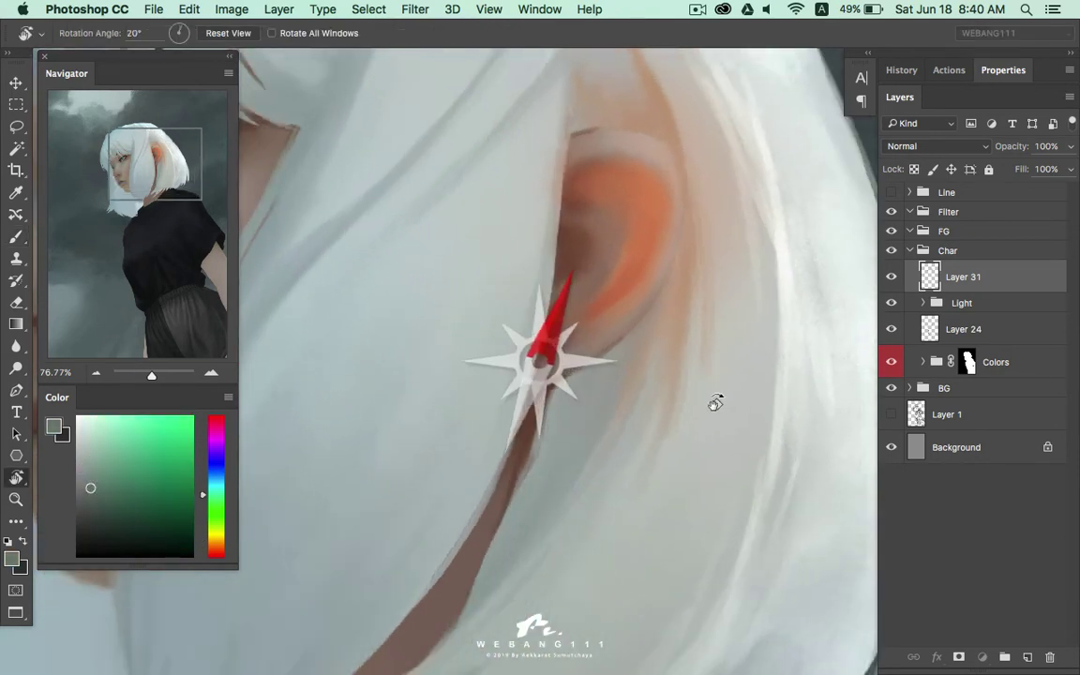
key(z)
mouse_move(584, 464)
mouse_down()
mouse_move(590, 451)
mouse_move(445, 585)
mouse_up()
key(b)
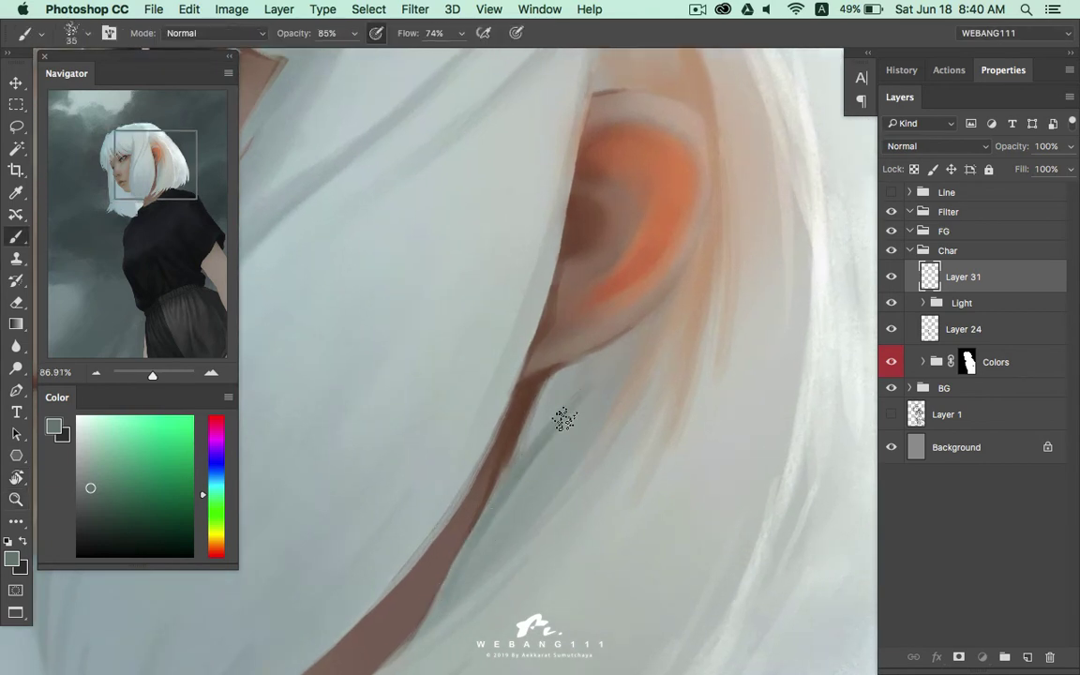
drag(520, 473, 473, 562)
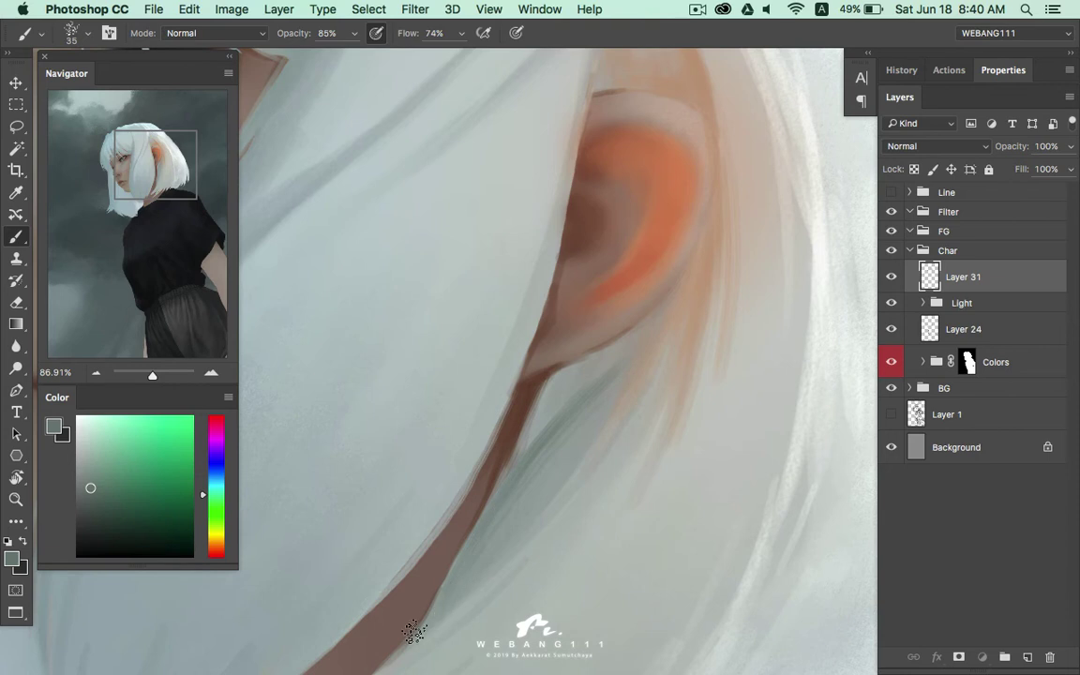
drag(516, 423, 417, 542)
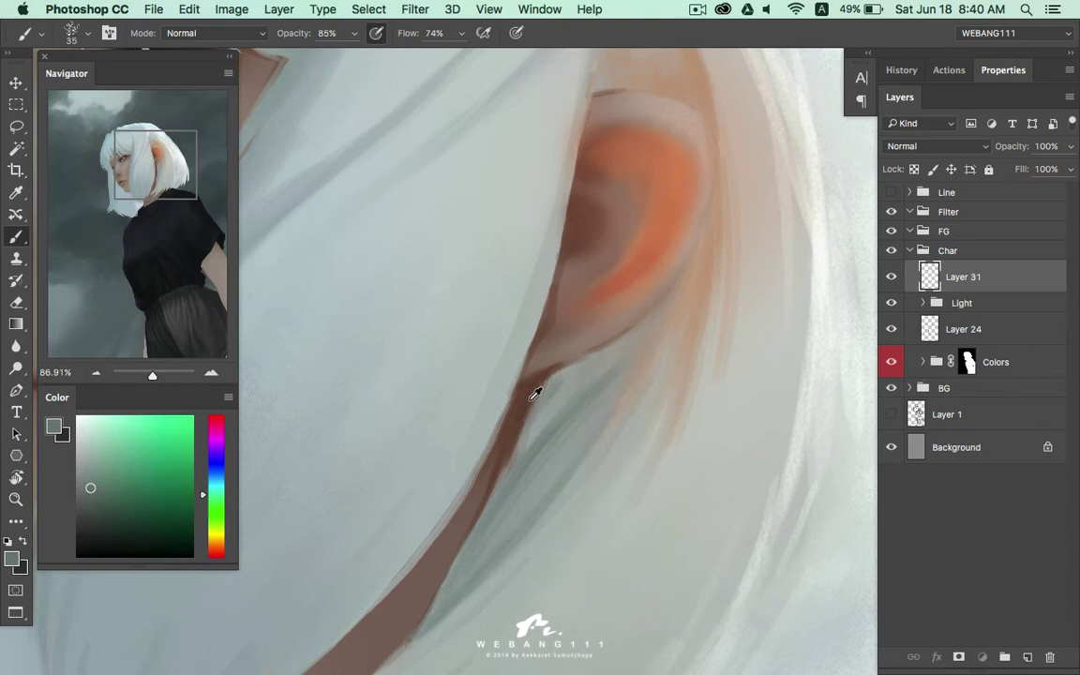
Extend the dark brown shadow stroke further down the hair edge below the ear
alt+click(536, 393)
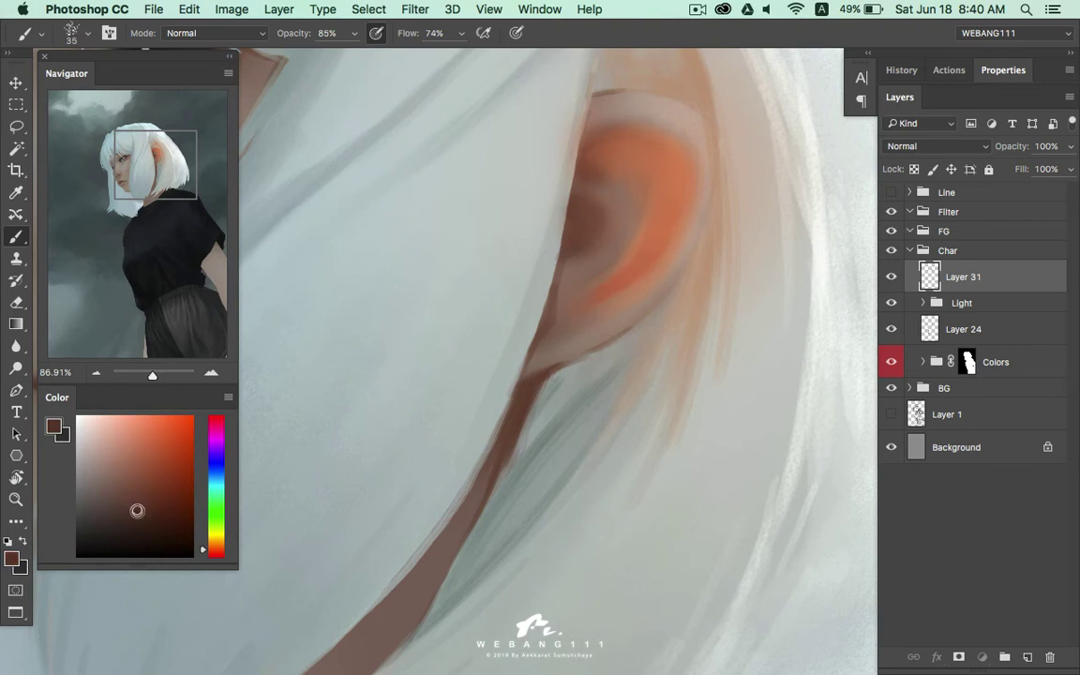
drag(567, 368, 467, 492)
drag(511, 429, 474, 510)
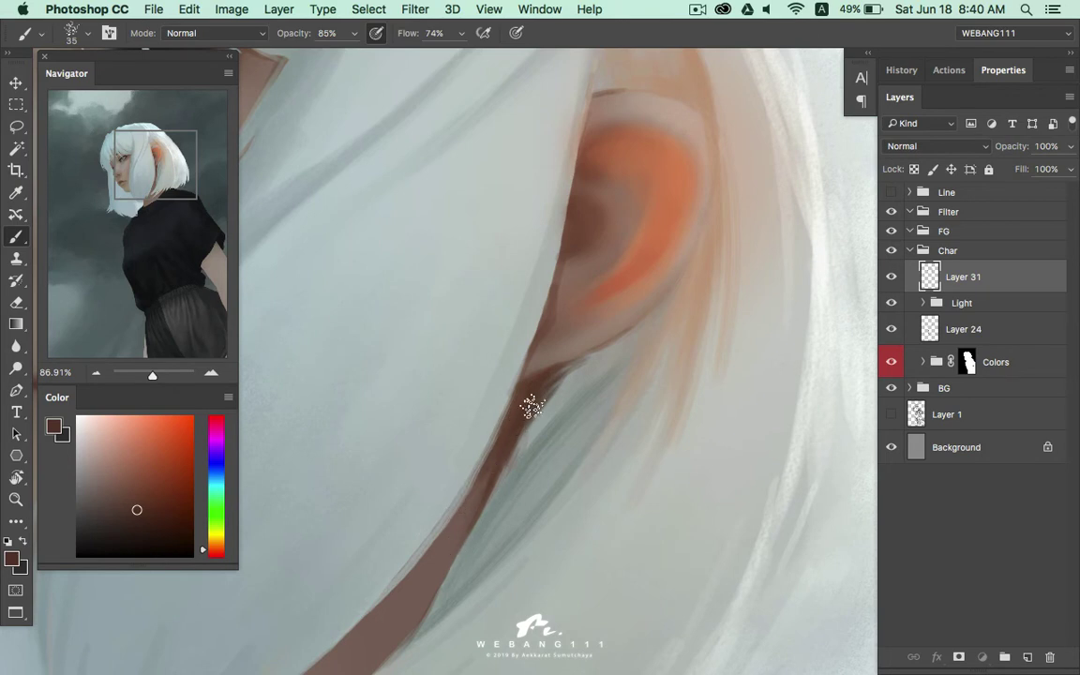
key(bracketleft)
key(bracketleft)
alt+click(549, 382)
alt+click(561, 385)
alt+click(532, 410)
alt+click(522, 422)
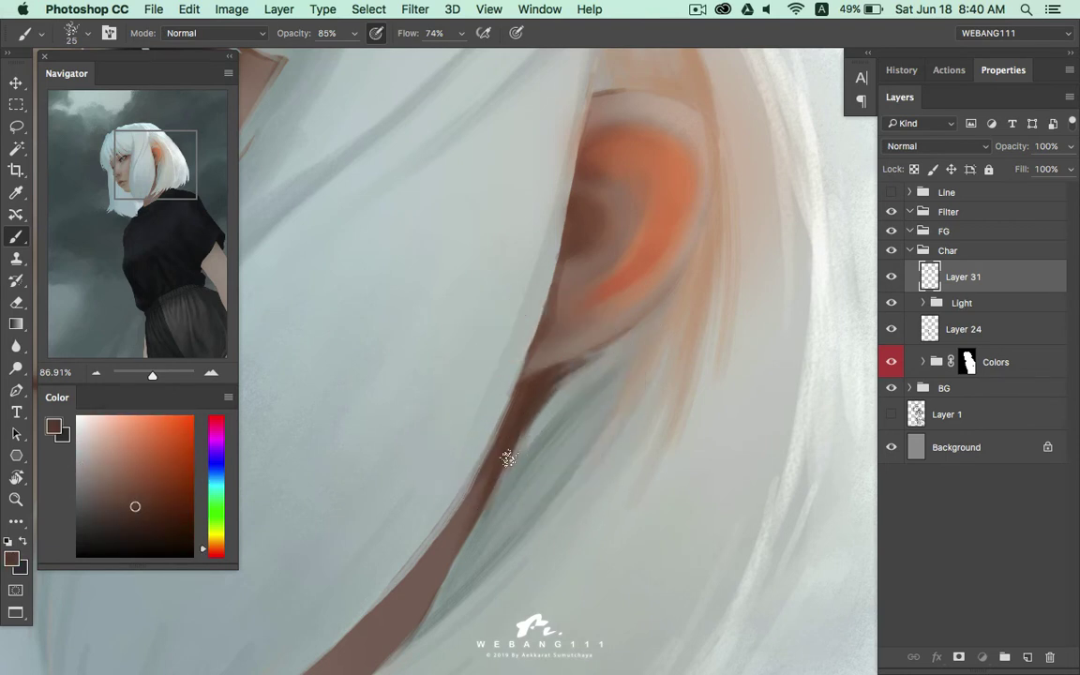
alt+click(508, 378)
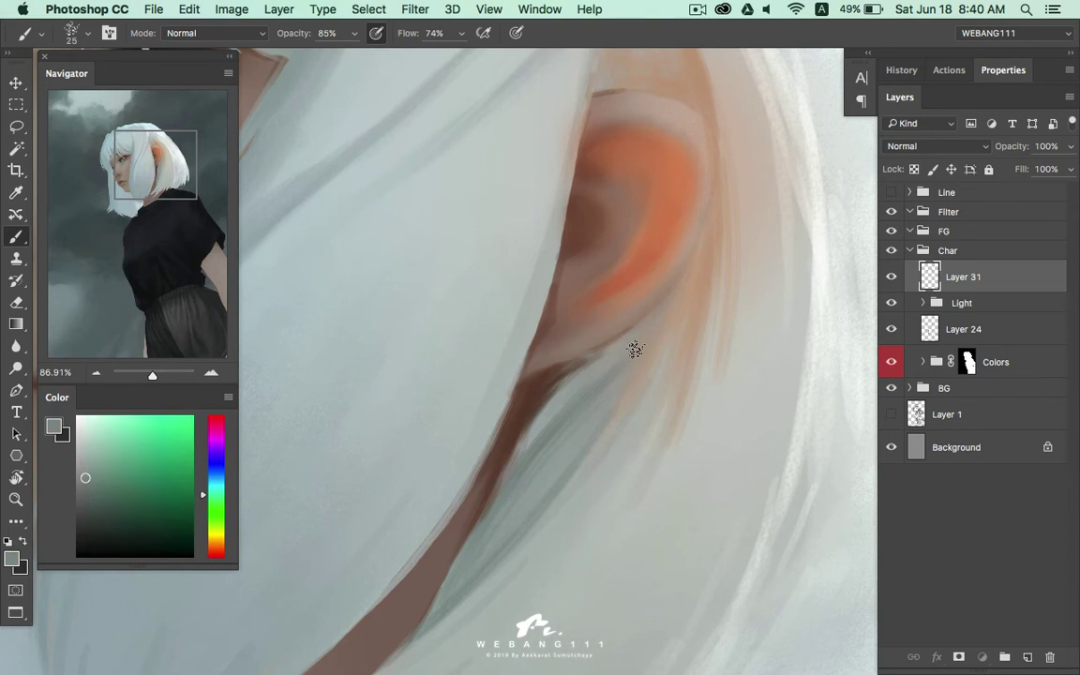
Pick a warmer tan paint colour and bring the top of the ear into view
scroll(609, 361, right, 3)
scroll(609, 360, up, 2)
alt+click(477, 386)
click(105, 464)
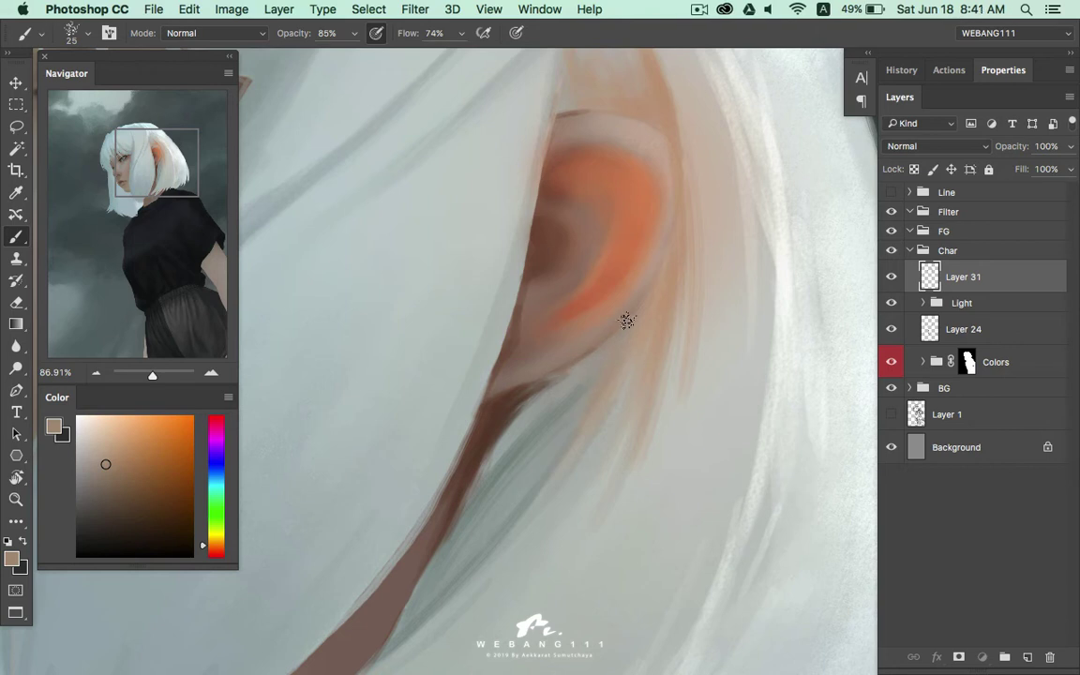
drag(614, 299, 564, 405)
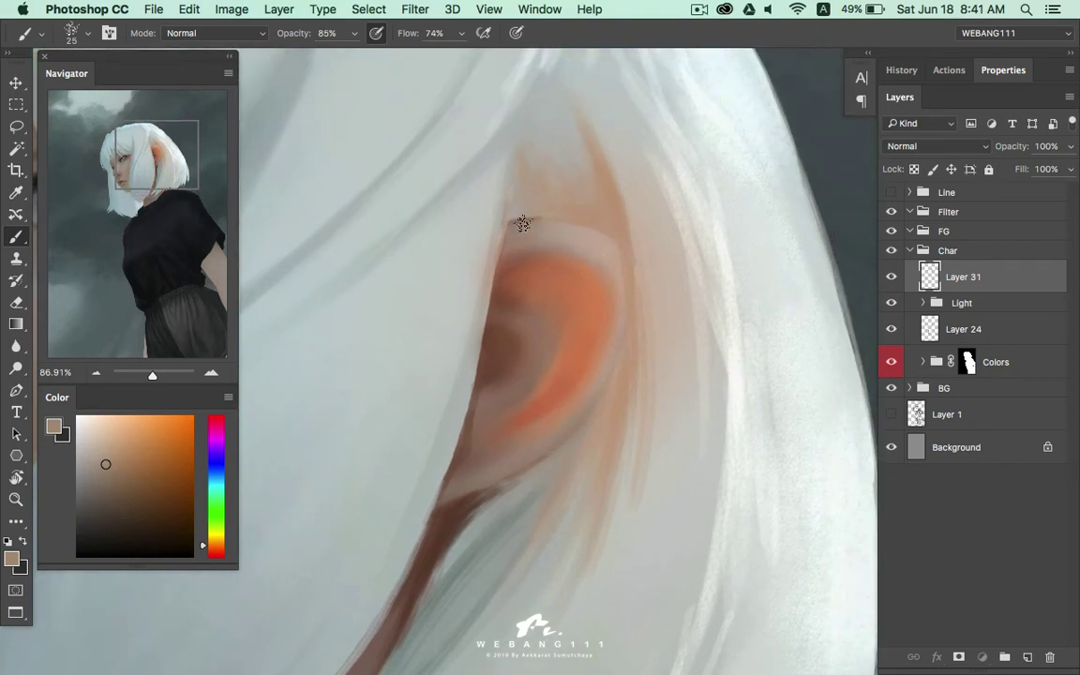
Paint a dark grey accent above the ear's top edge, undoing the beige overpaint
alt+click(531, 220)
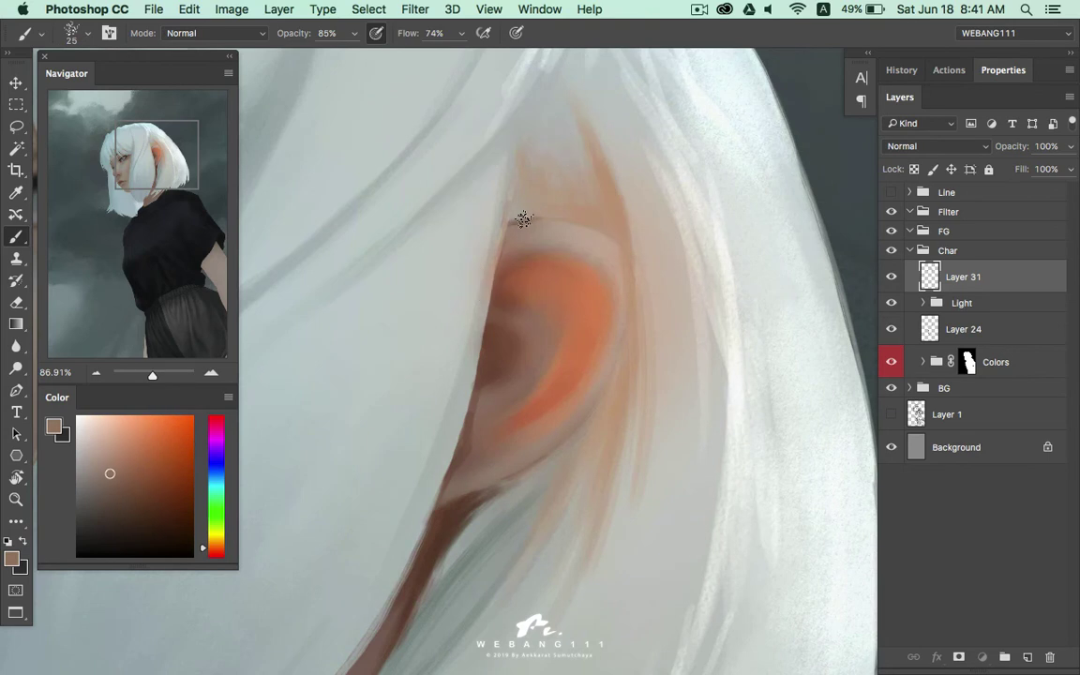
alt+click(525, 200)
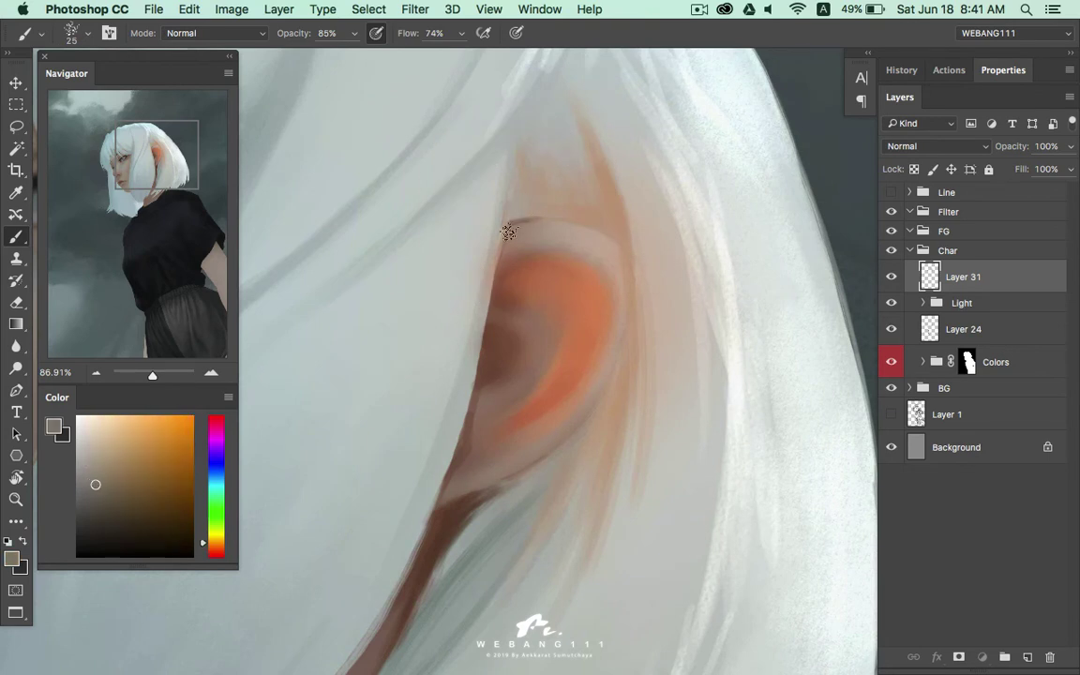
drag(513, 194, 509, 219)
drag(518, 142, 519, 215)
key(ctrl+z)
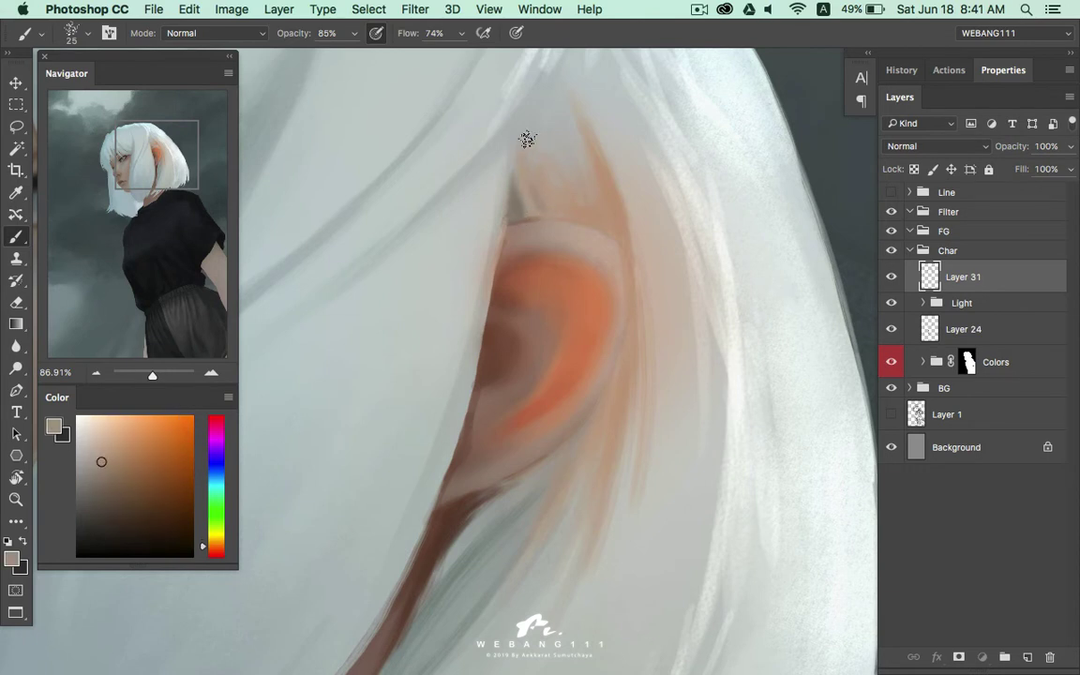
Brush a light brown stroke along the shadow edge below the ear
alt+click(522, 202)
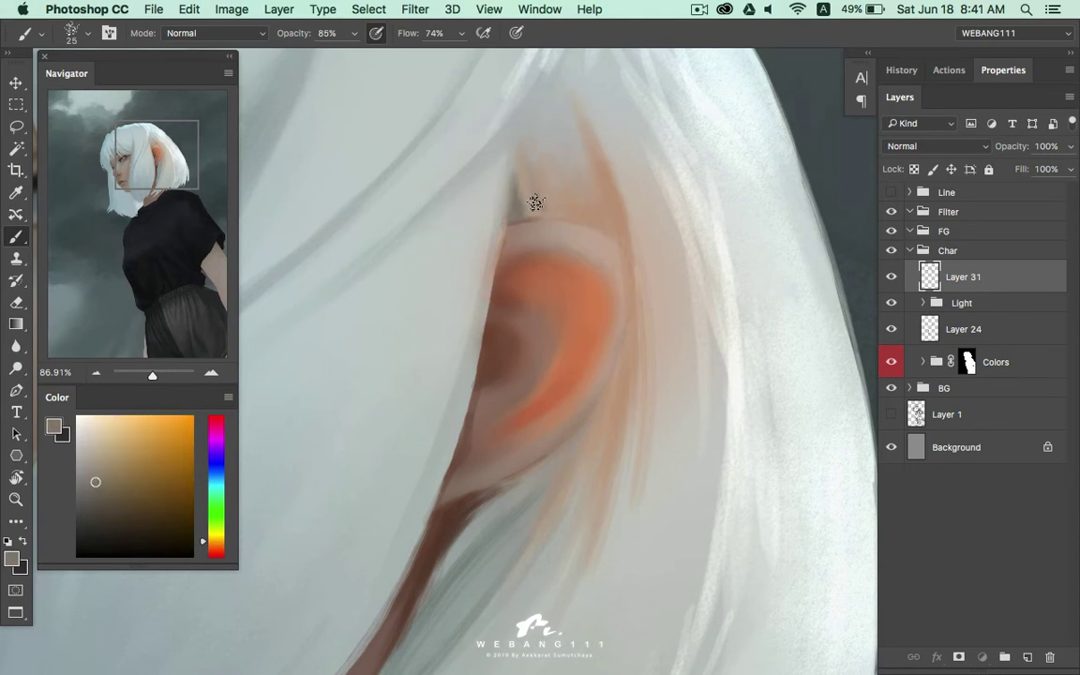
drag(501, 381, 506, 362)
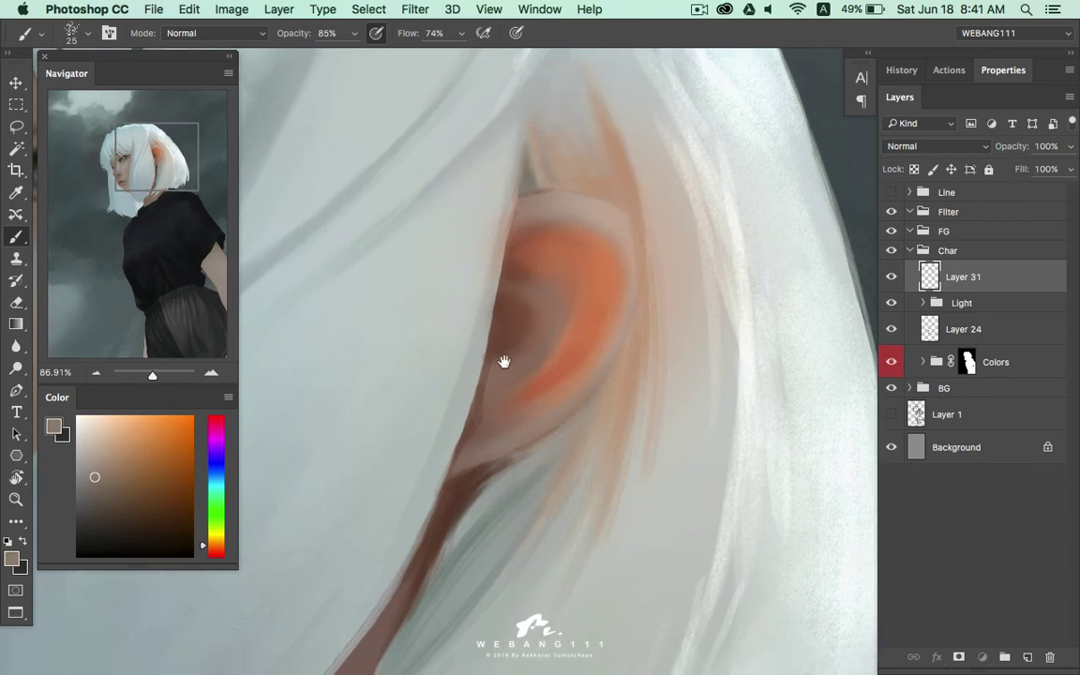
alt+click(489, 373)
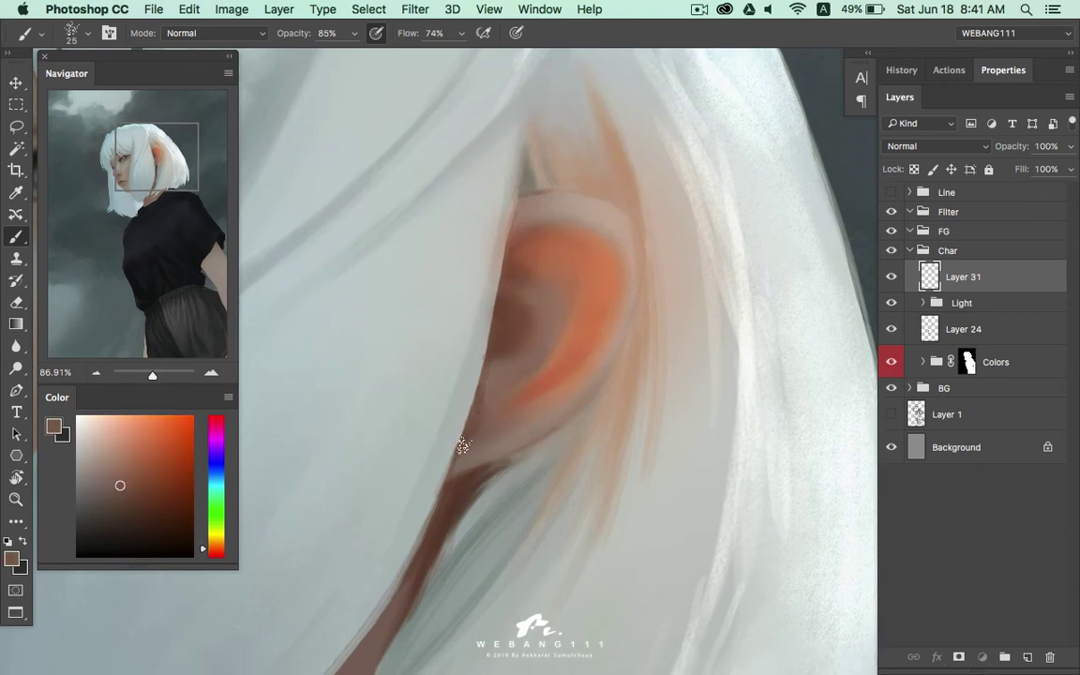
alt+click(464, 480)
alt+click(488, 453)
mouse_move(451, 476)
mouse_down()
mouse_move(563, 419)
mouse_move(581, 332)
mouse_up()
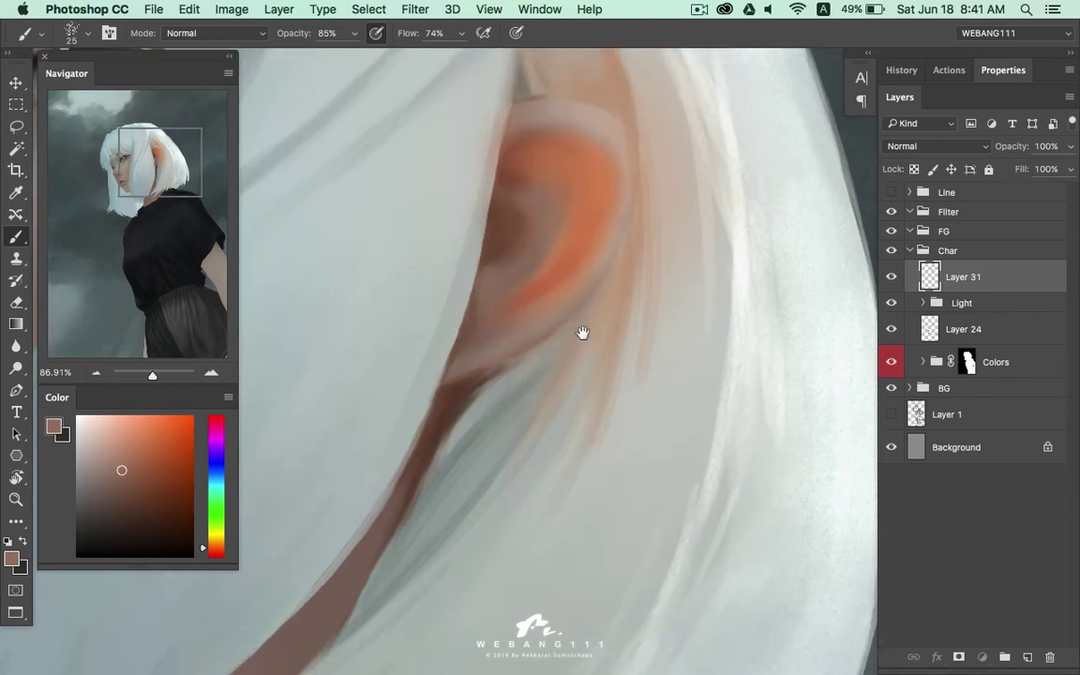
Sample grey-green and skin tones while moving between the lower hair, shoulder and ear
alt+click(633, 271)
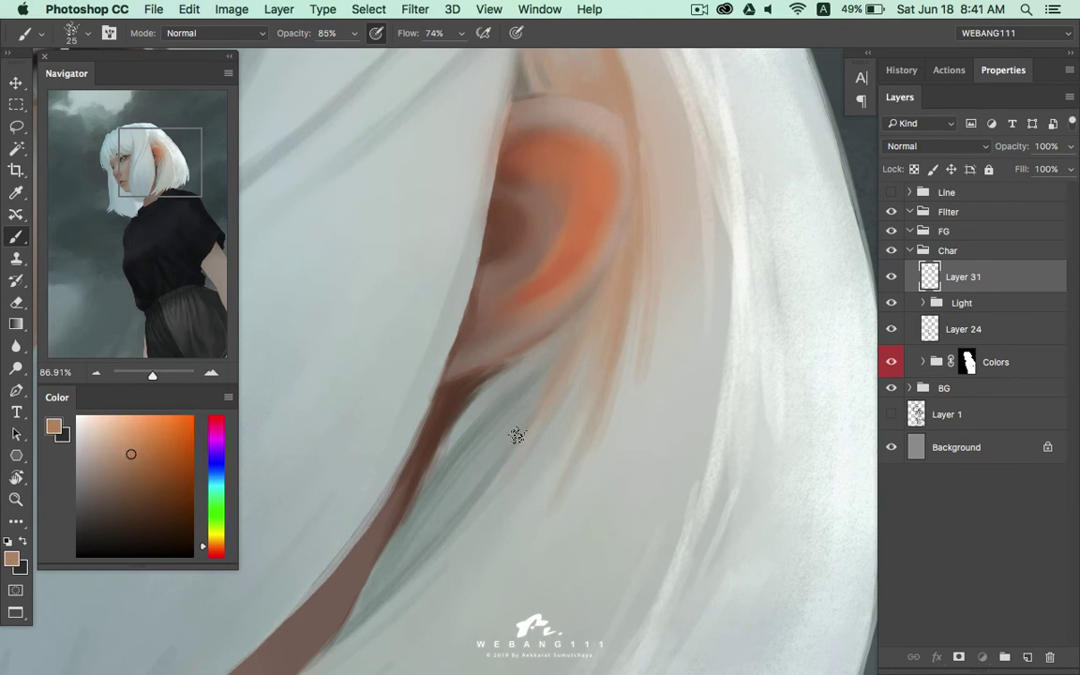
alt+click(514, 395)
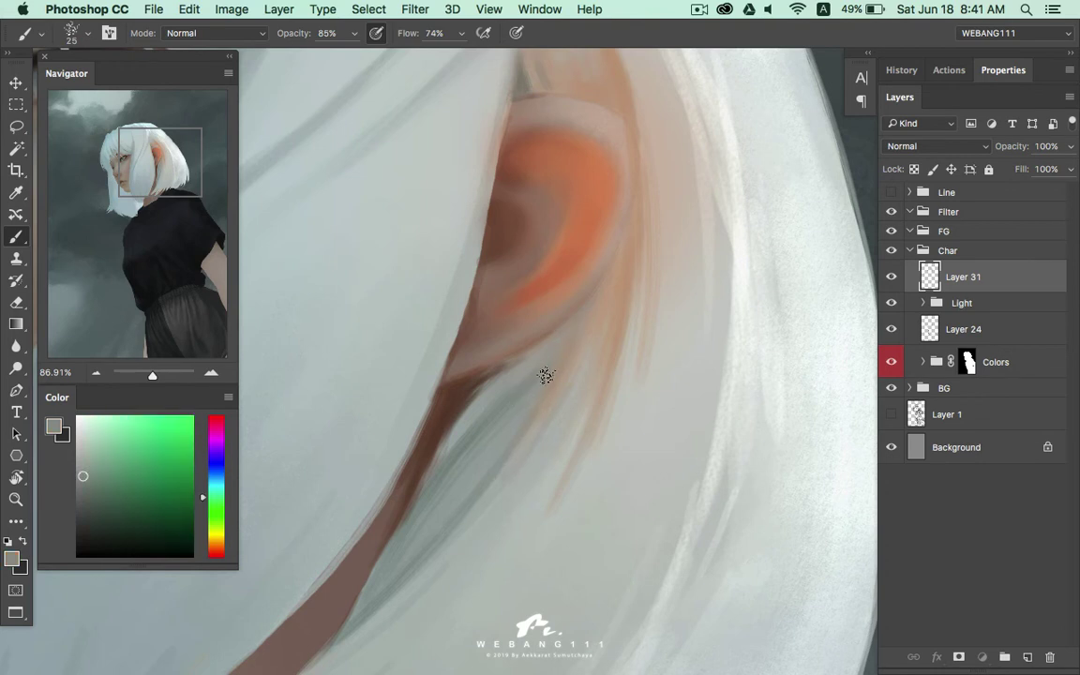
drag(407, 571, 607, 320)
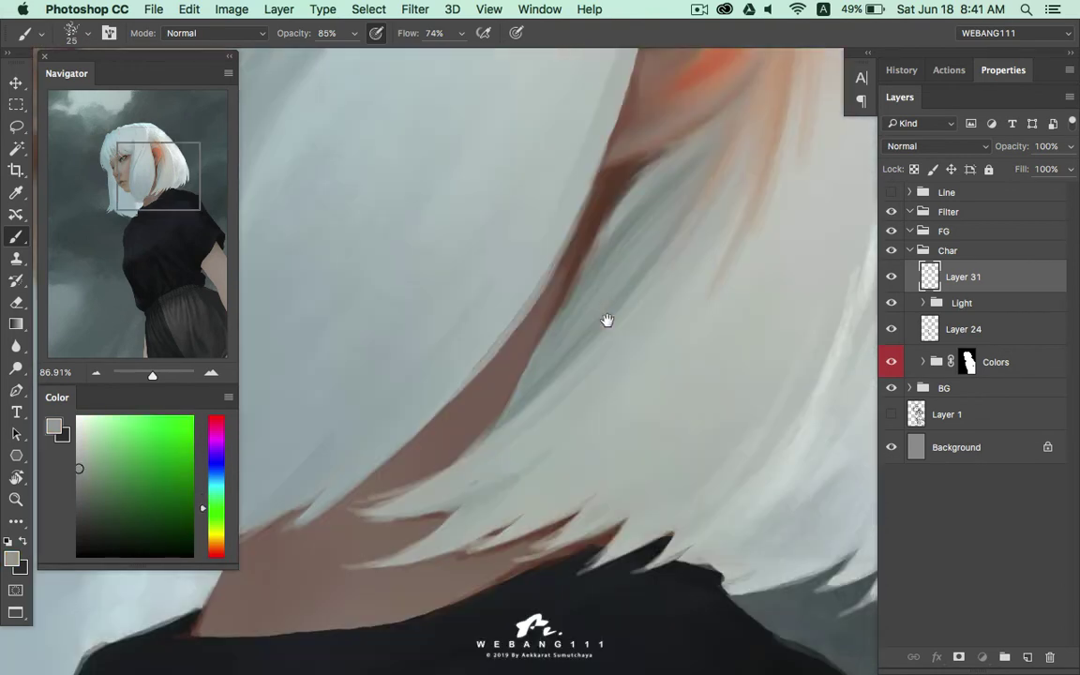
alt+click(540, 377)
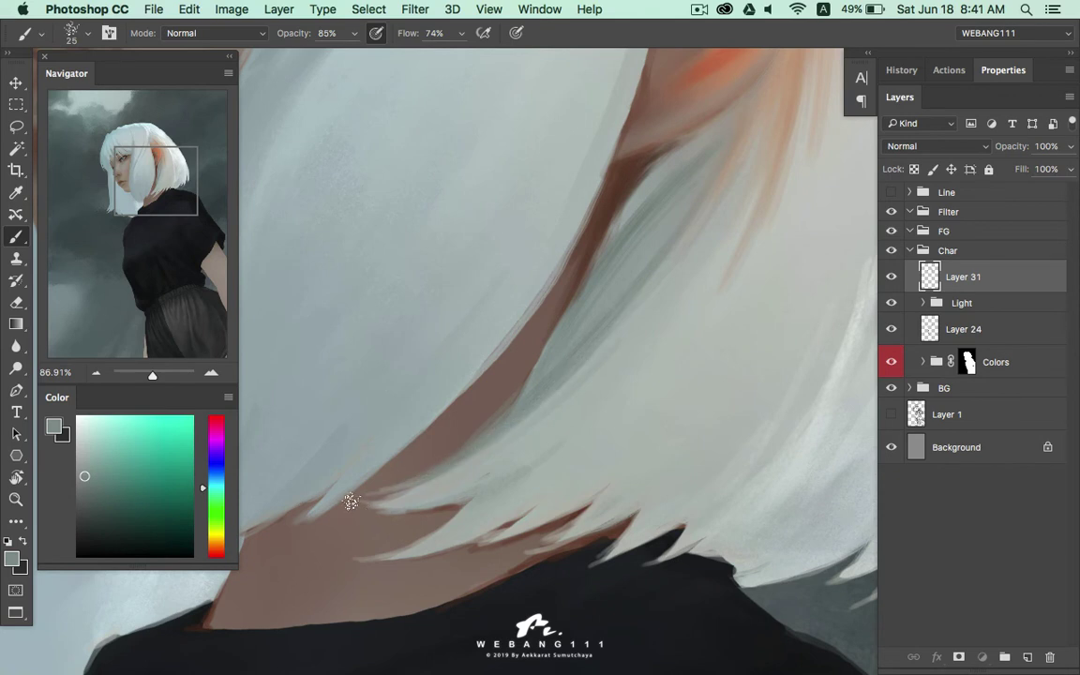
mouse_move(579, 463)
mouse_down()
mouse_move(568, 505)
mouse_move(590, 436)
mouse_move(603, 494)
mouse_up()
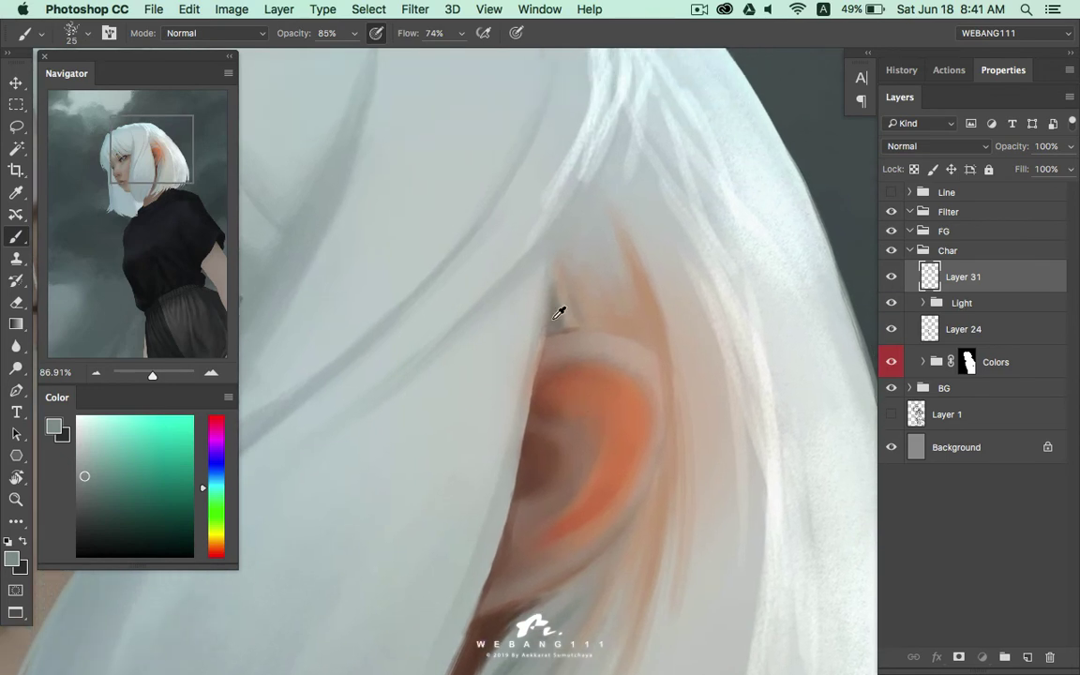
alt+click(559, 312)
drag(571, 229, 621, 345)
alt+click(651, 338)
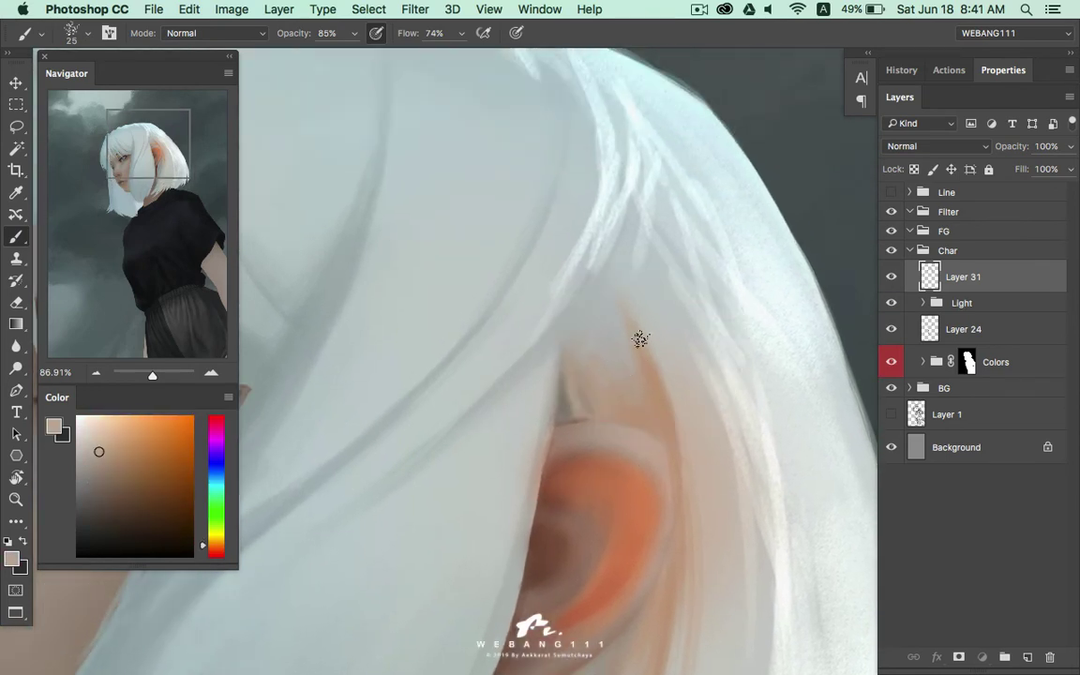
drag(609, 301, 699, 277)
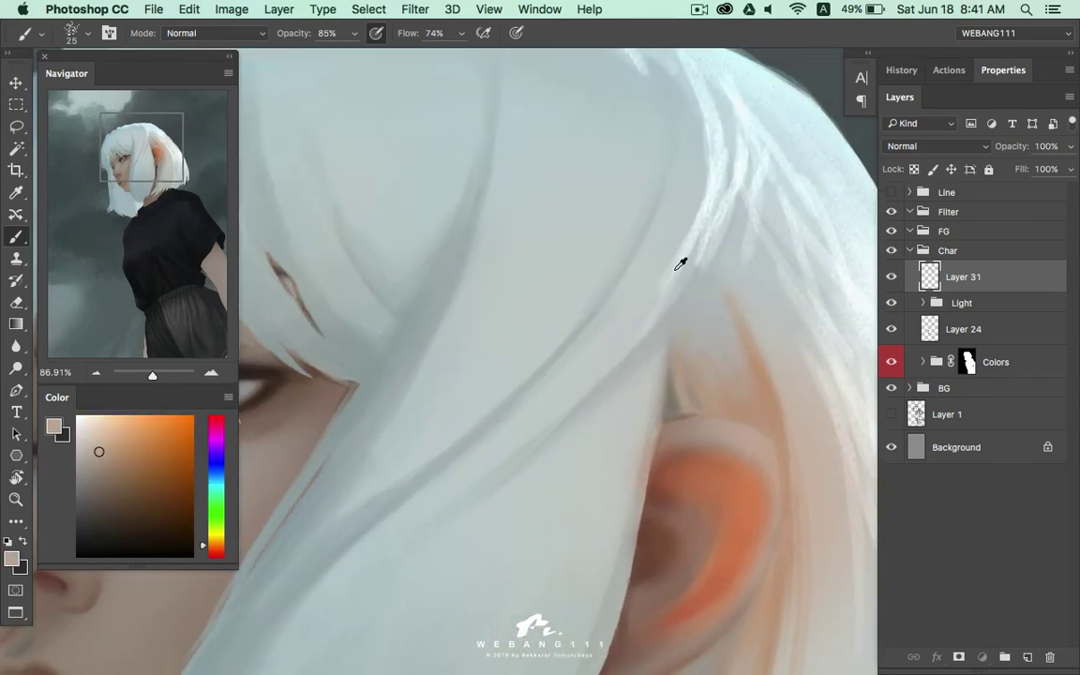
Choose a grey-teal and paint a darker line along the hair strand beside the face
alt+click(680, 265)
drag(502, 441, 662, 339)
mouse_move(553, 329)
mouse_down()
mouse_move(477, 451)
mouse_move(547, 347)
mouse_up()
click(87, 477)
scroll(390, 527, down, 2)
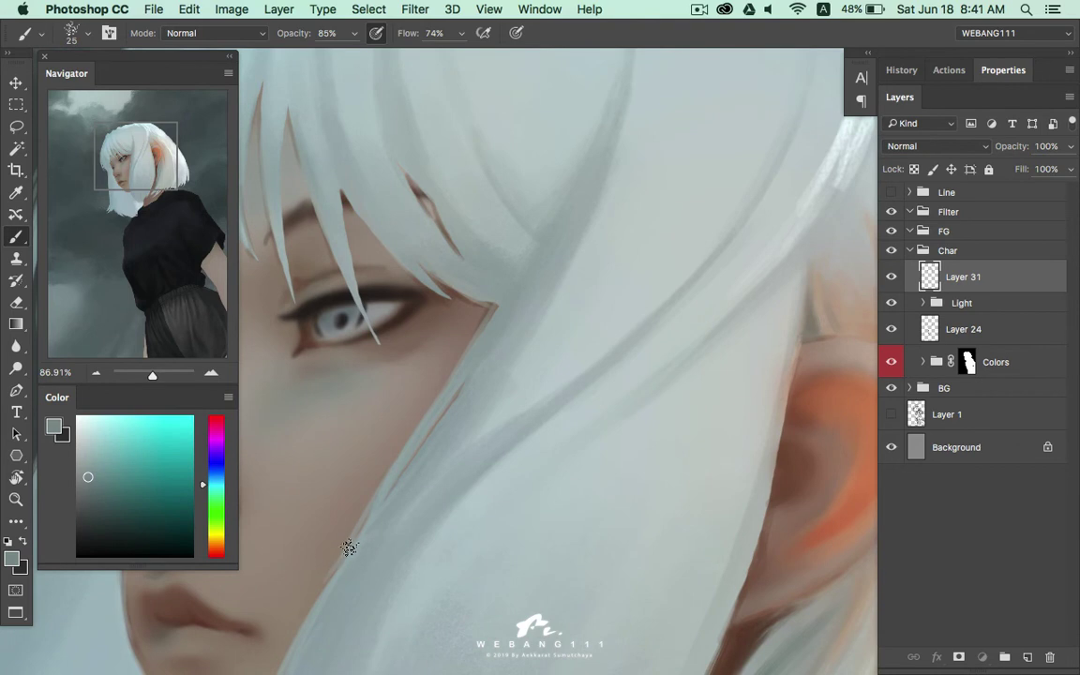
scroll(487, 335, up, 3)
alt+click(298, 403)
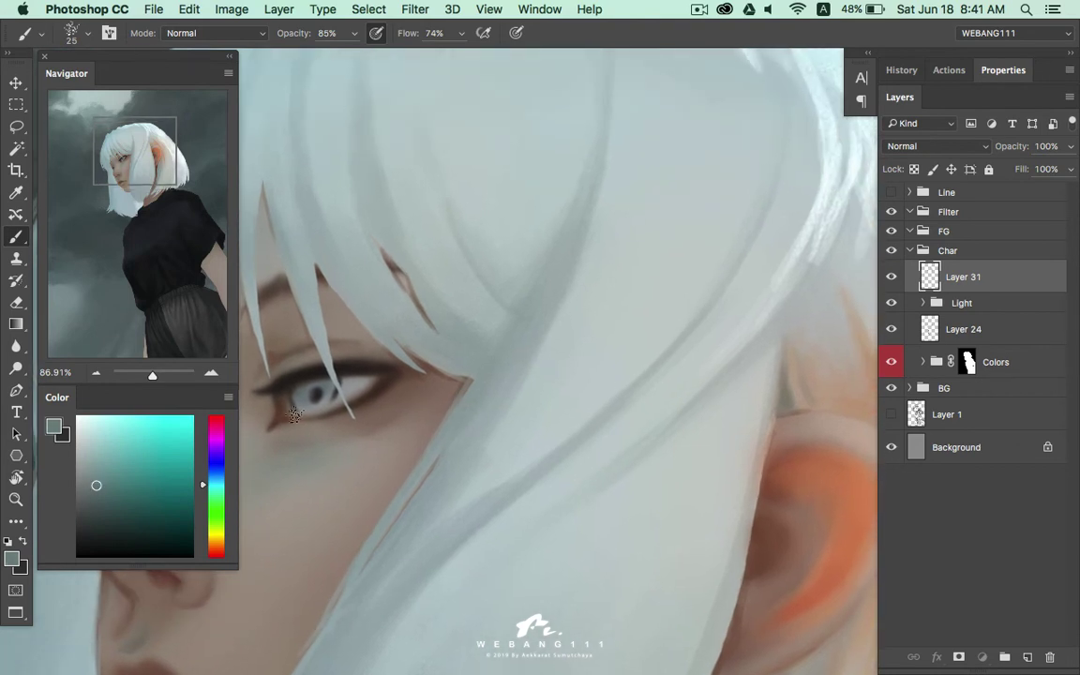
drag(550, 279, 464, 388)
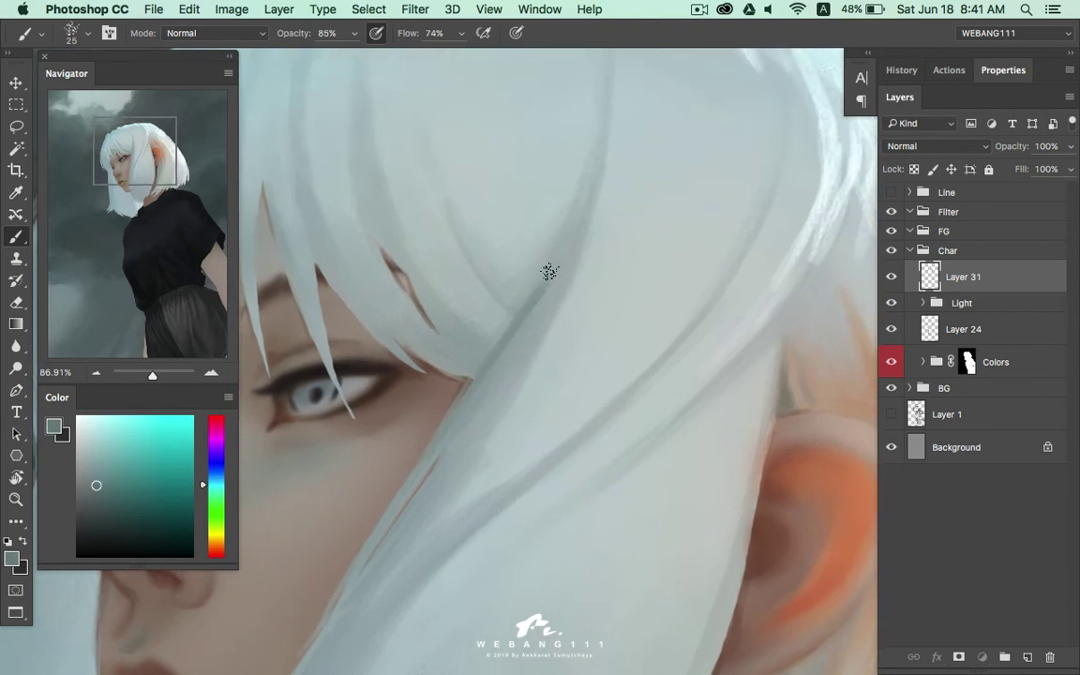
Resample the hair to load a slightly lighter teal paint colour
alt+click(560, 256)
alt+click(573, 227)
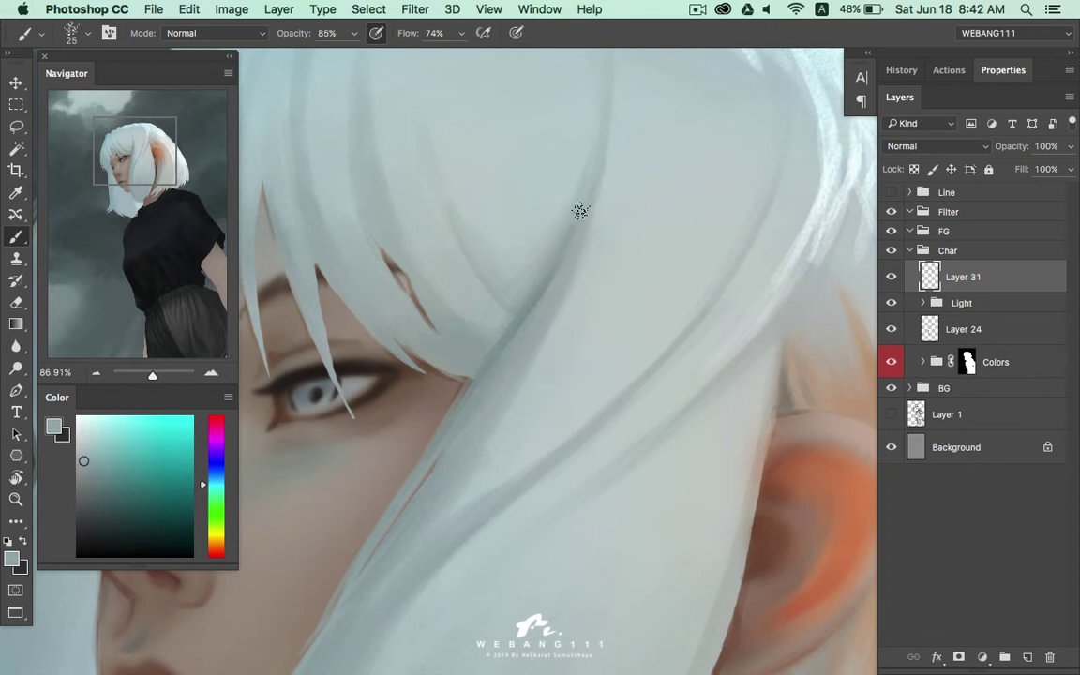
scroll(539, 255, down, 5)
scroll(405, 544, left, 3)
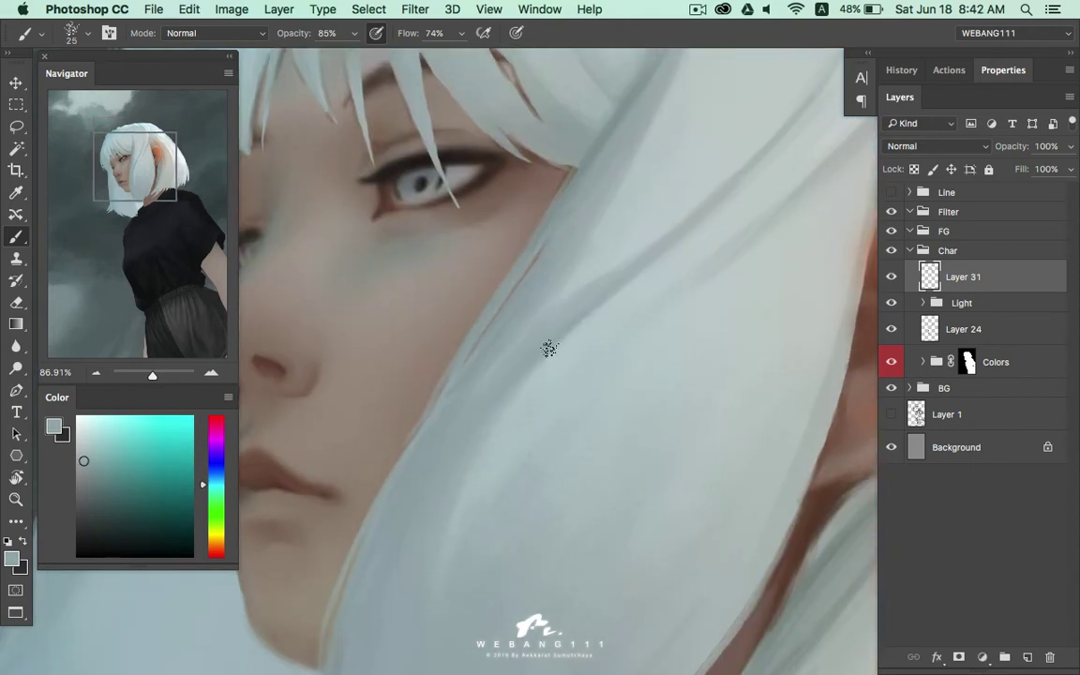
alt+click(483, 318)
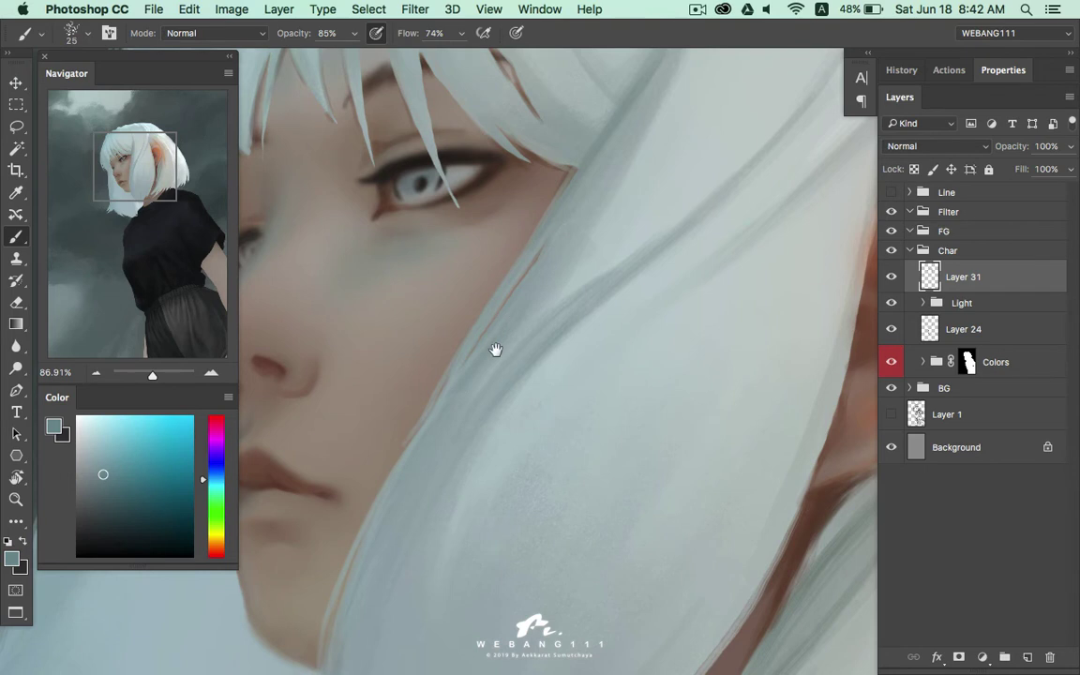
Bring the bangs above the eye into view with a lighter teal, rotating the view to angle the face
drag(494, 350, 469, 511)
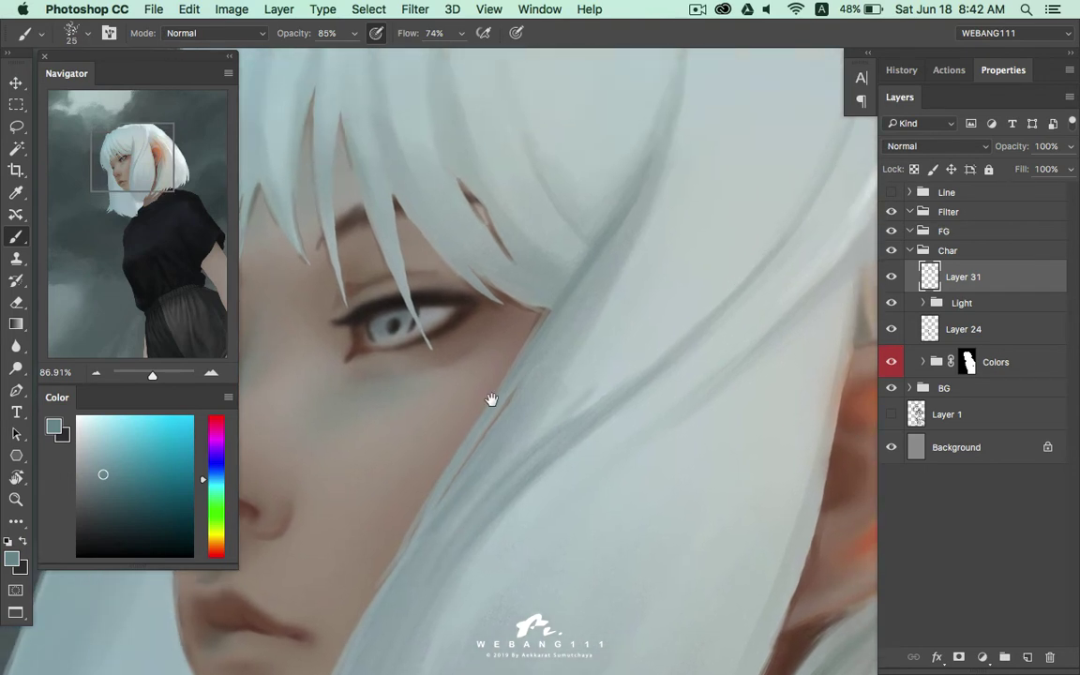
drag(492, 400, 556, 468)
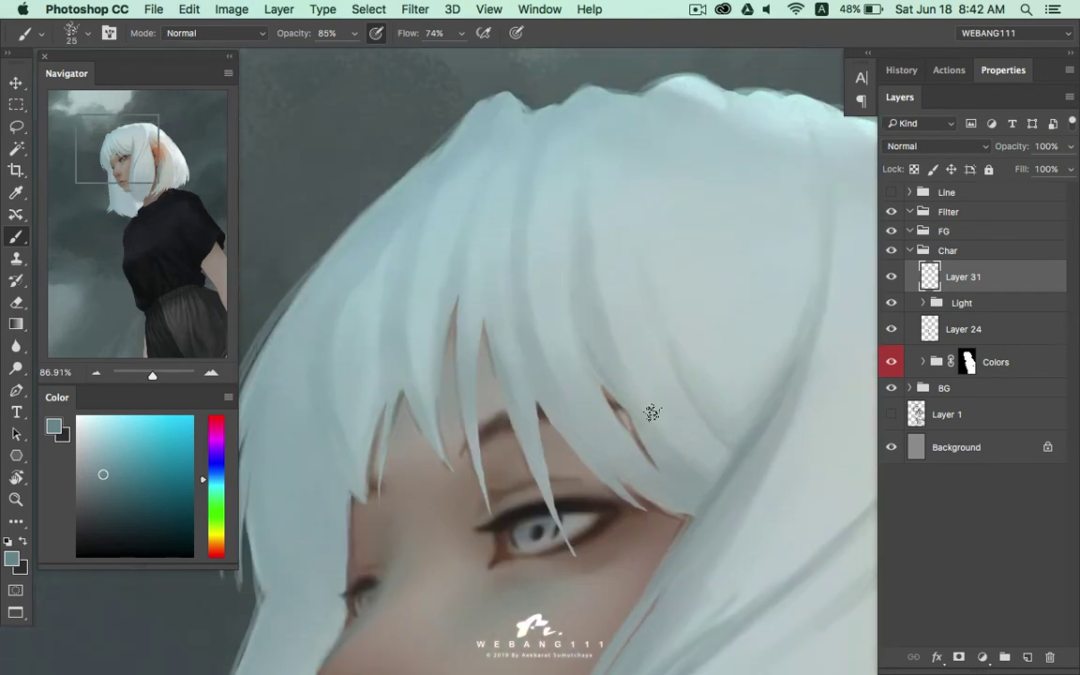
alt+click(539, 318)
click(90, 466)
key(r)
mouse_move(706, 286)
mouse_down()
mouse_move(699, 345)
mouse_move(632, 352)
mouse_move(622, 327)
mouse_up()
key(b)
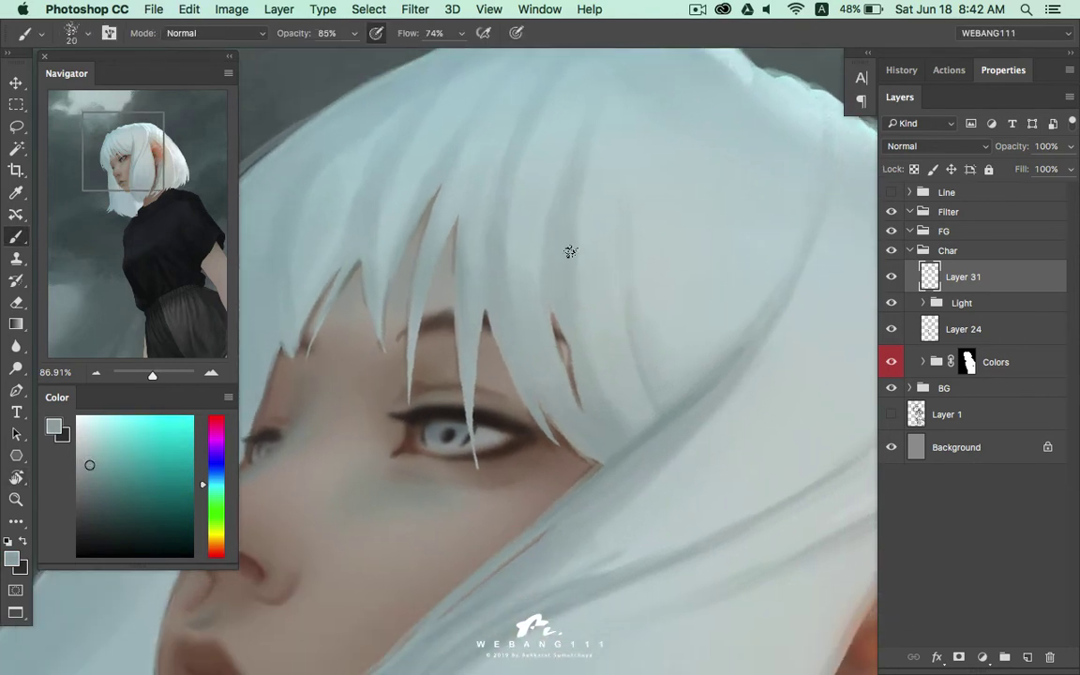
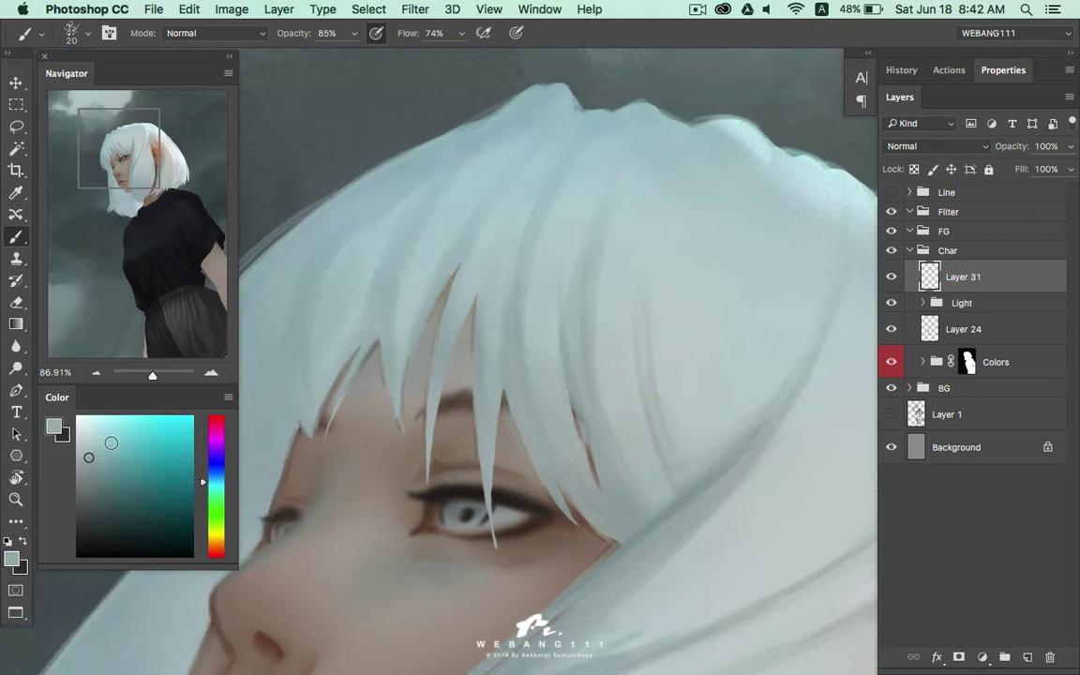
Rotate the canvas and paint pale strands into the gaps between the white bang locks
key(r)
drag(643, 243, 618, 328)
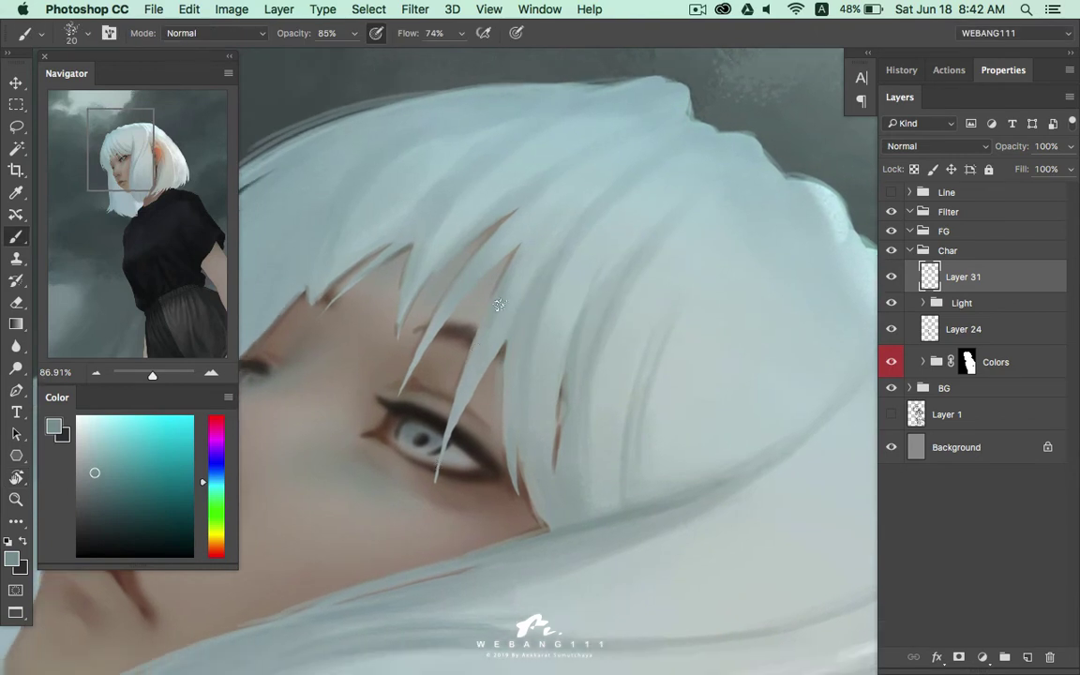
drag(558, 187, 511, 244)
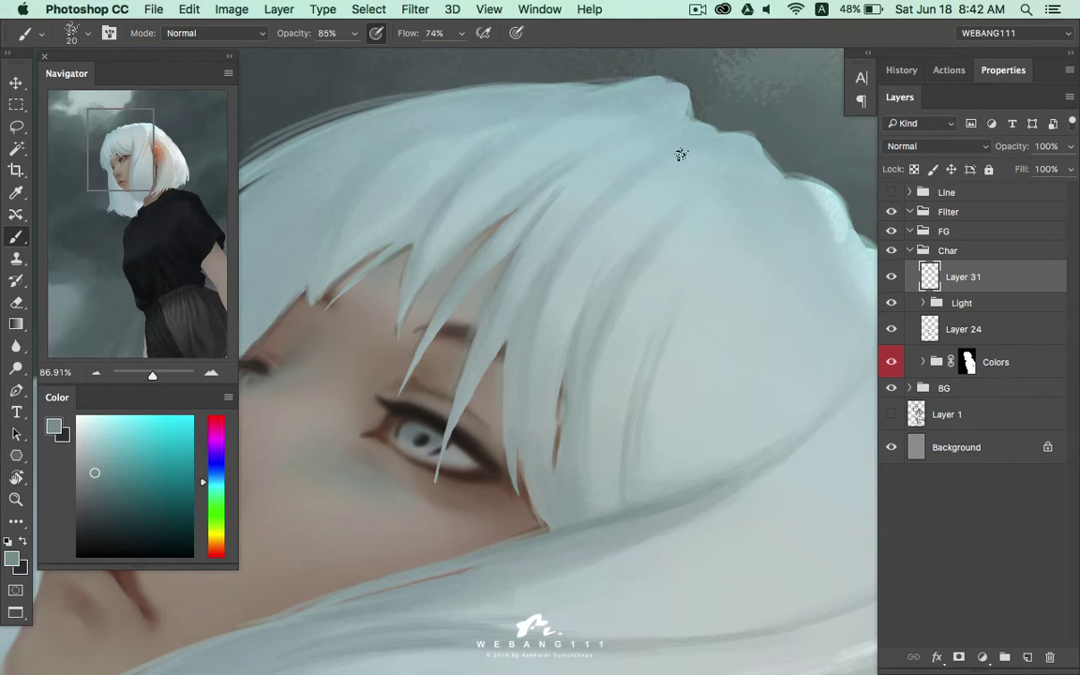
drag(719, 181, 592, 181)
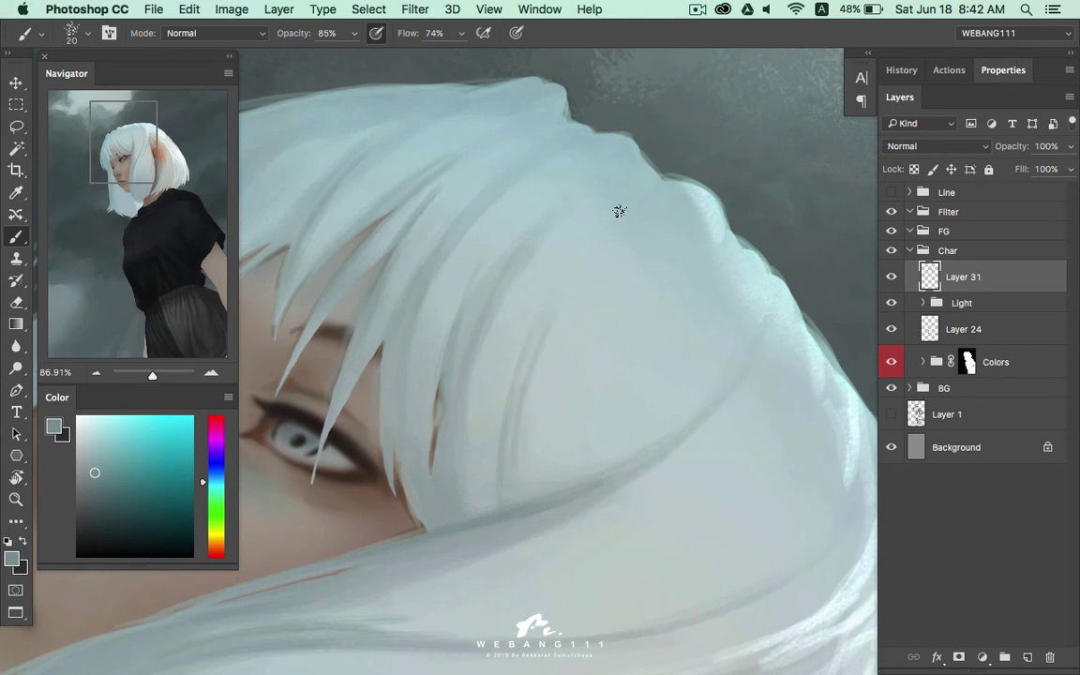
drag(650, 203, 574, 477)
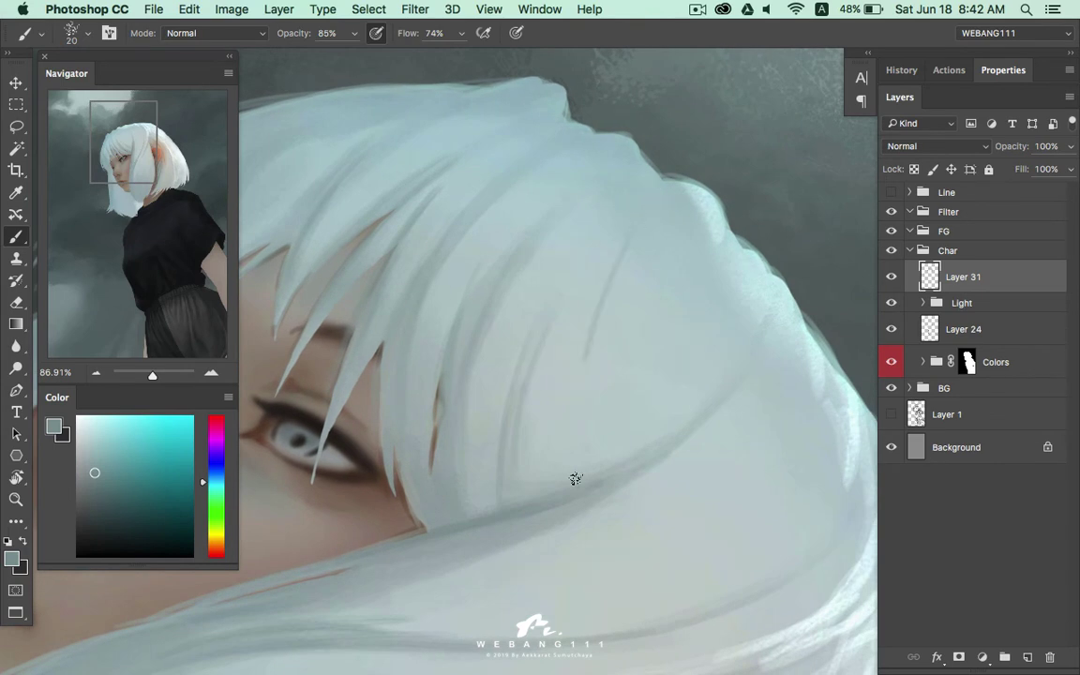
alt+click(660, 223)
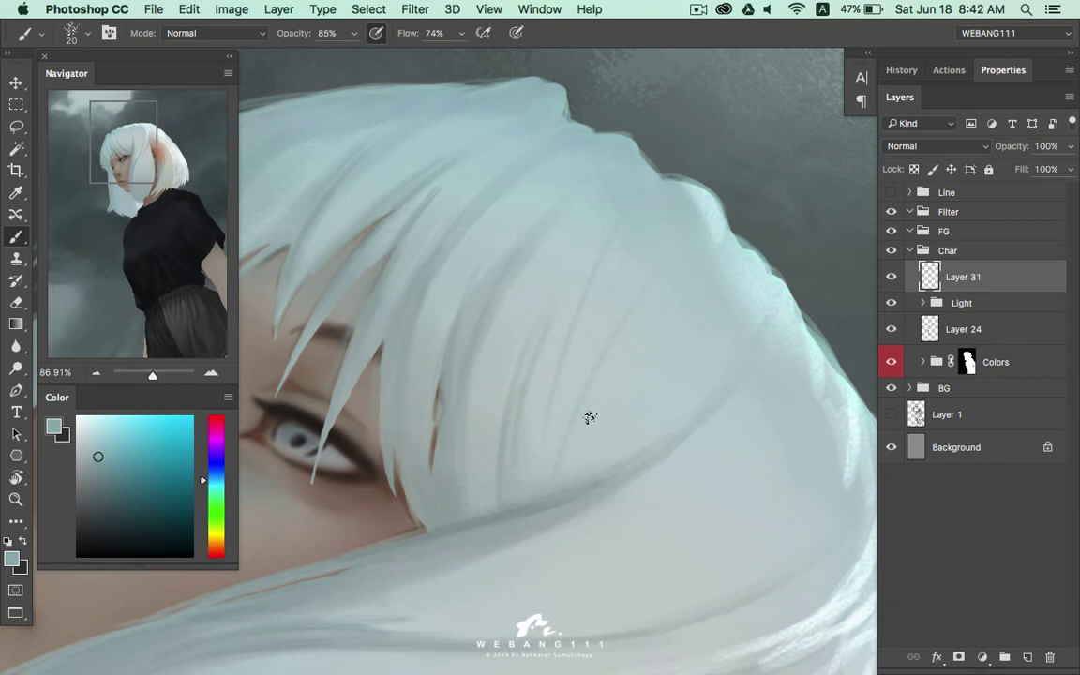
drag(590, 417, 631, 408)
mouse_move(581, 463)
mouse_down()
mouse_move(718, 344)
mouse_move(532, 272)
mouse_move(521, 294)
mouse_up()
alt+click(446, 230)
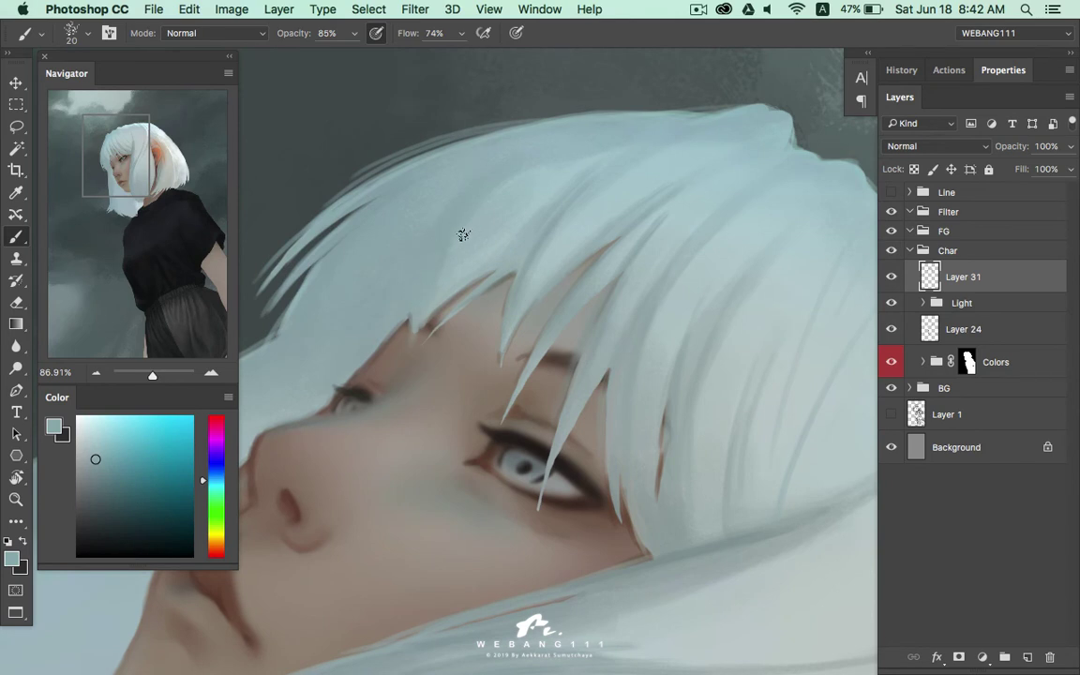
key(r)
drag(532, 147, 463, 245)
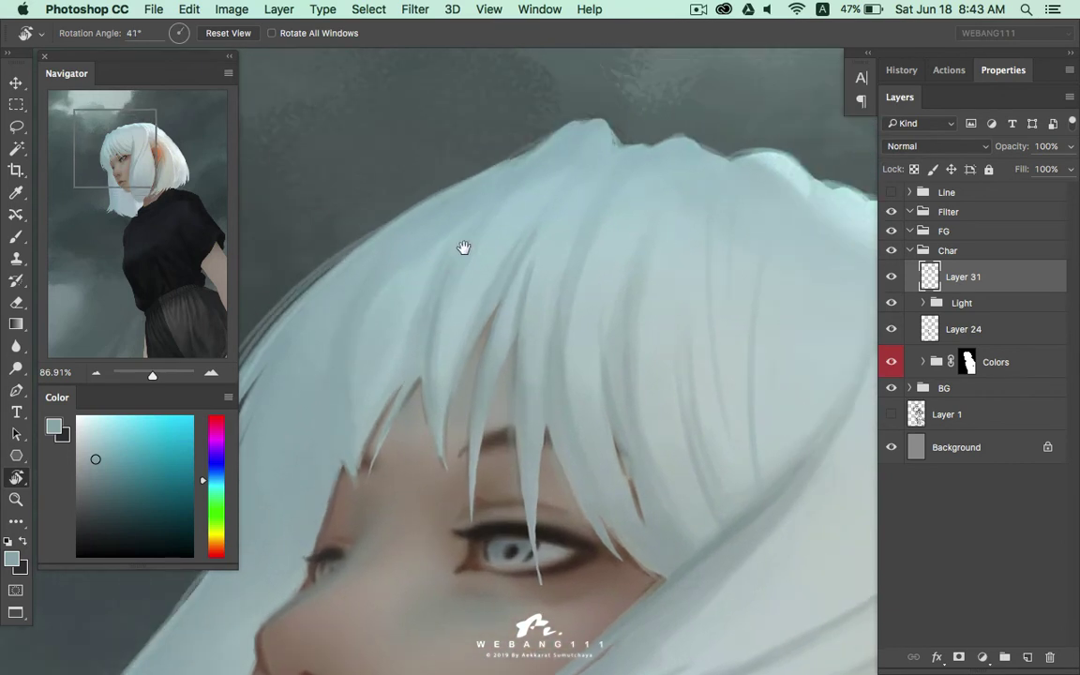
Paint a faint darker strand across the top of the hair
key(b)
drag(111, 457, 103, 471)
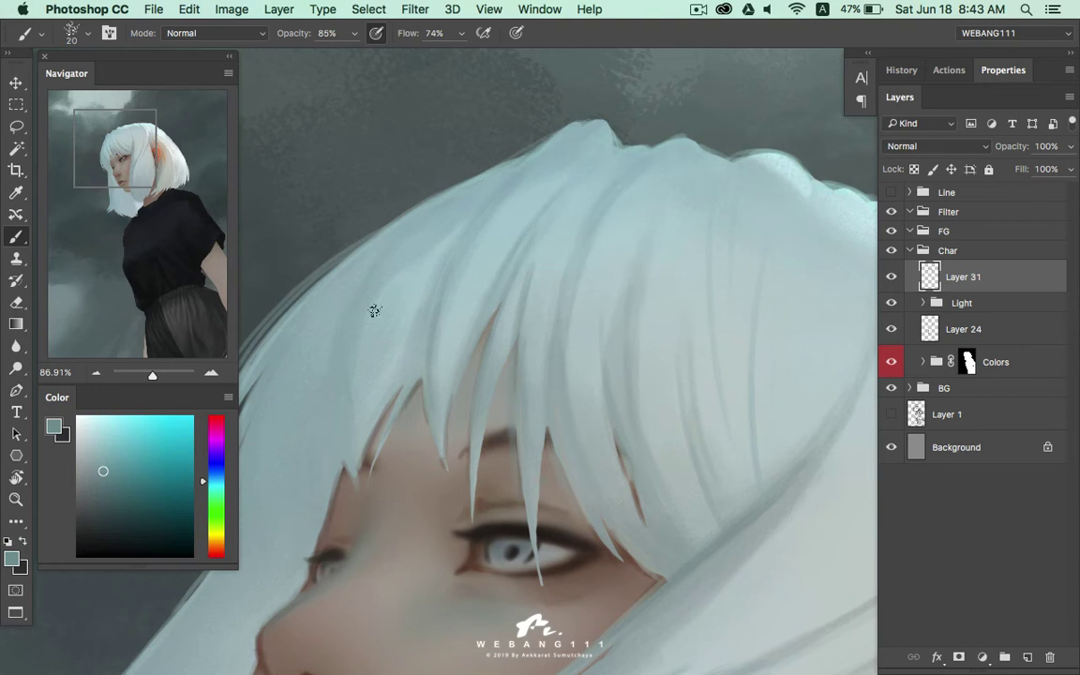
drag(701, 203, 685, 249)
scroll(509, 187, left, 5)
scroll(595, 182, down, 4)
Sample lighter and greyer tones from the hair while repositioning the view
alt+click(678, 165)
scroll(685, 114, up, 3)
scroll(685, 115, right, 2)
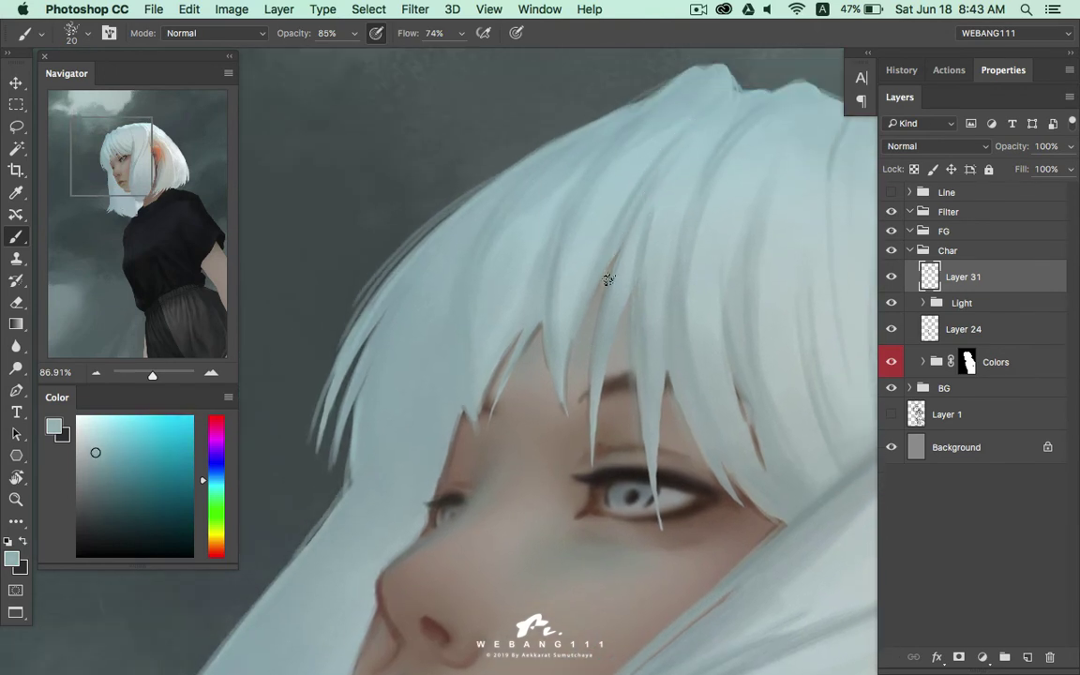
drag(523, 231, 534, 228)
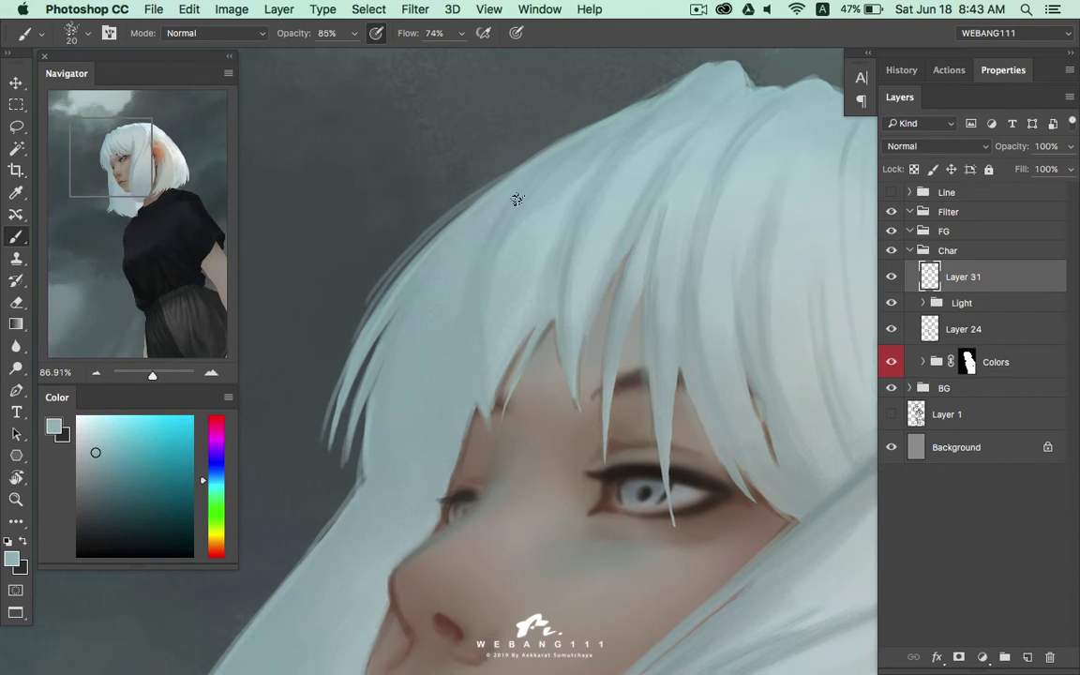
drag(450, 359, 538, 258)
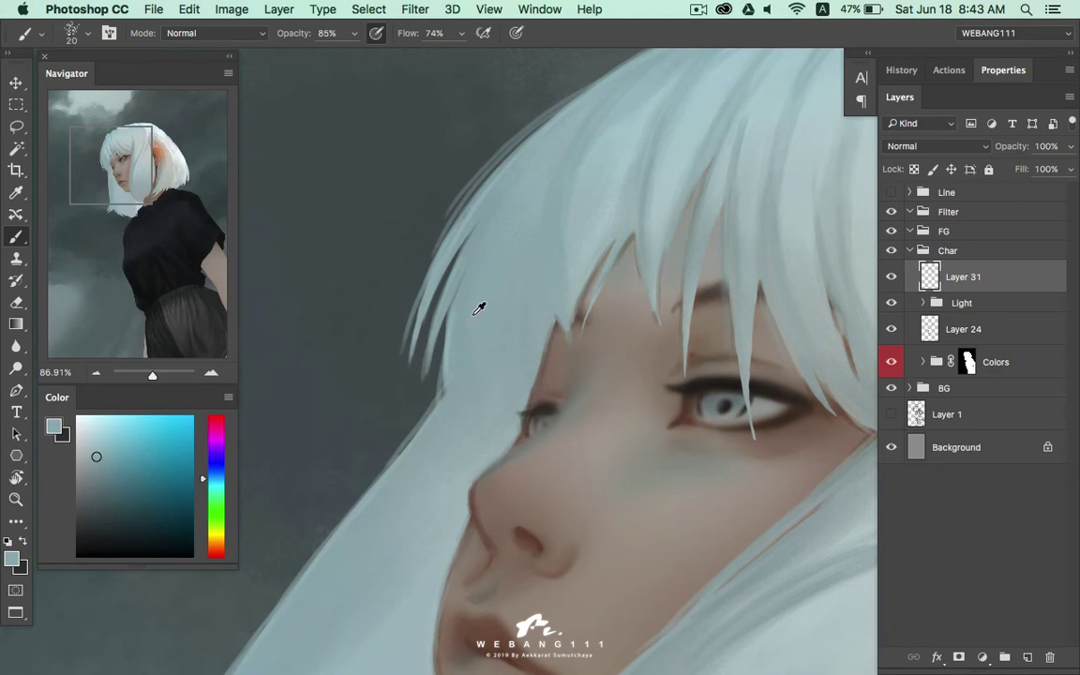
click(93, 451)
Enlarge the brush to 40 and shift the painting colour to pale green
key(bracketright)
key(bracketright)
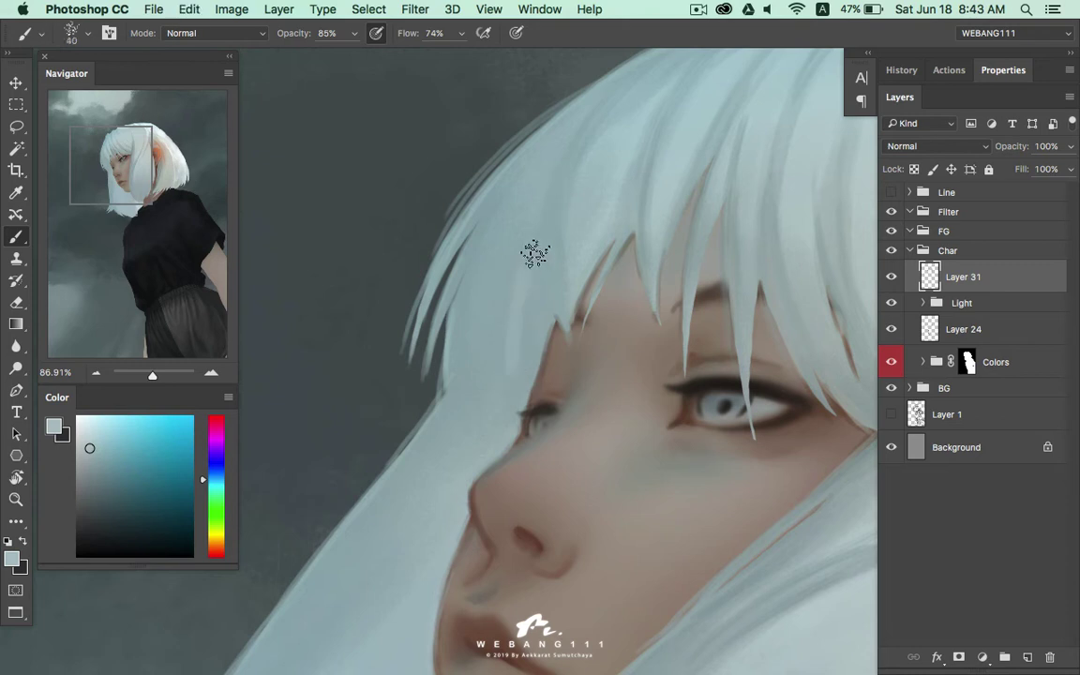
alt+click(466, 286)
alt+click(540, 161)
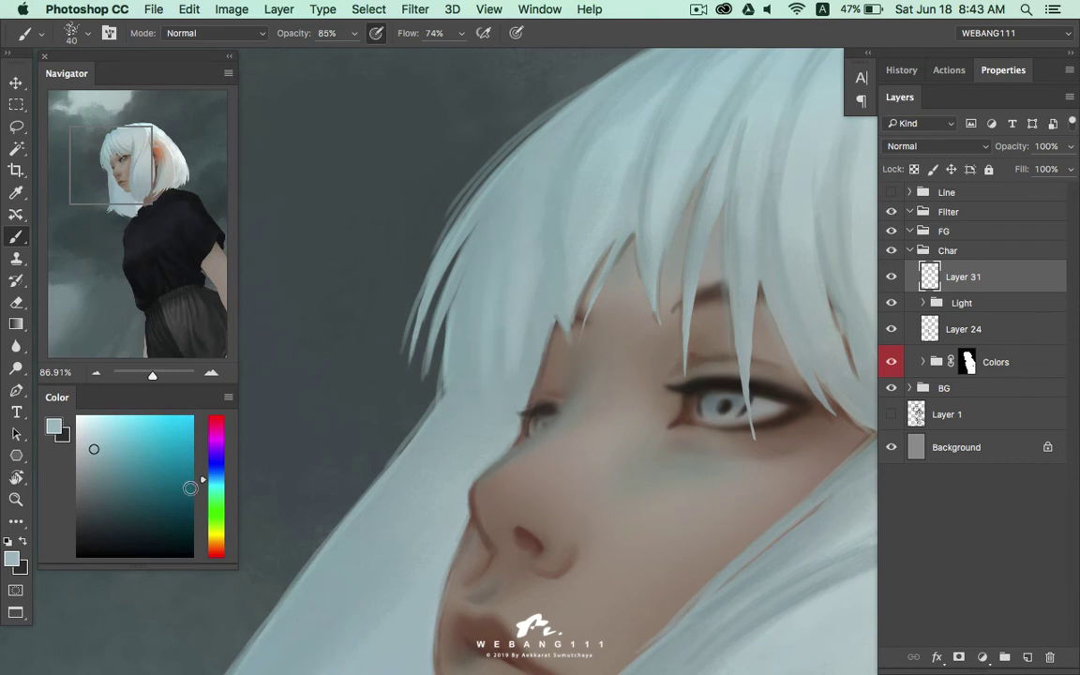
click(212, 492)
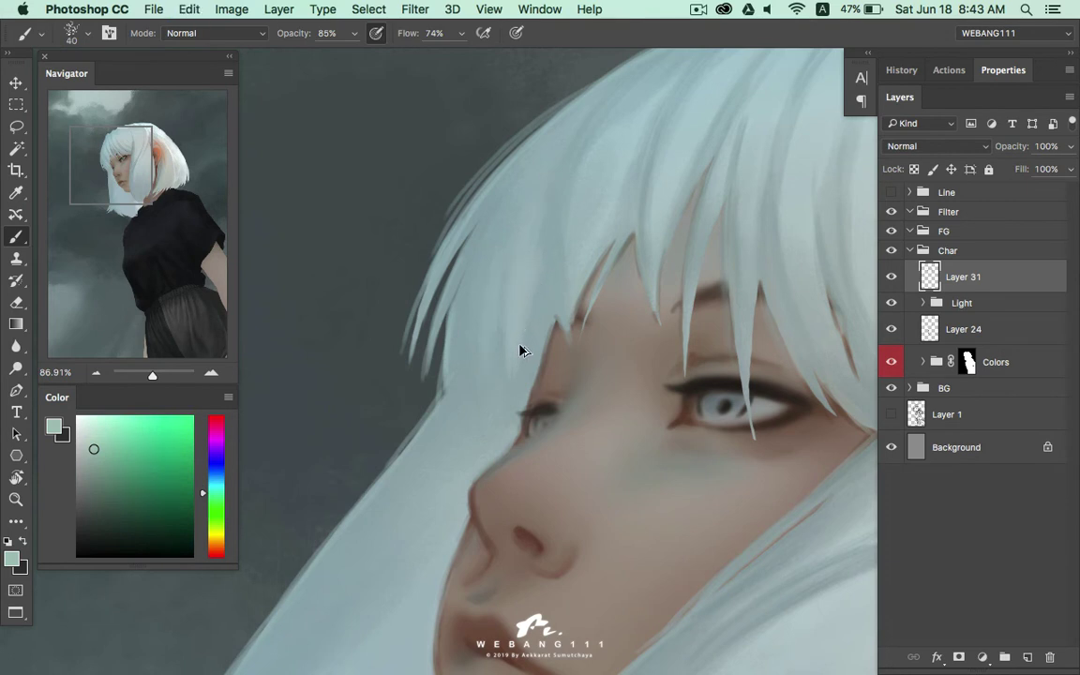
key(super+z)
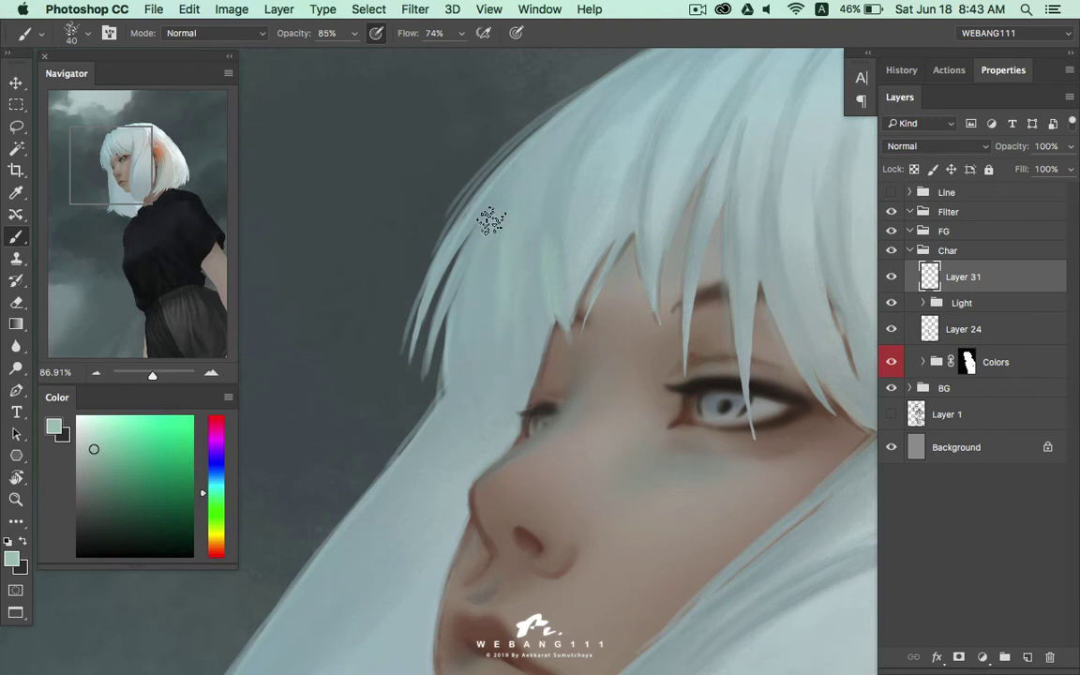
drag(481, 253, 446, 348)
With a size-30 brush, repaint the left bang edges using sampled pale blue-grey hair tones
key(bracketleft)
drag(373, 361, 405, 289)
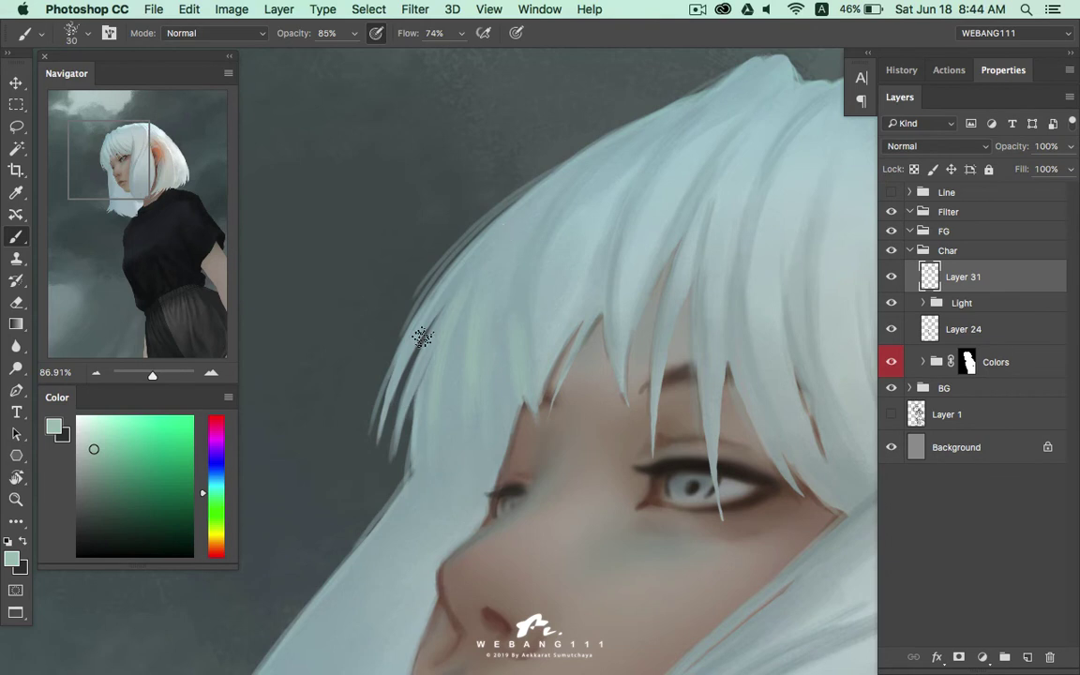
alt+click(456, 320)
alt+click(495, 314)
alt+click(466, 292)
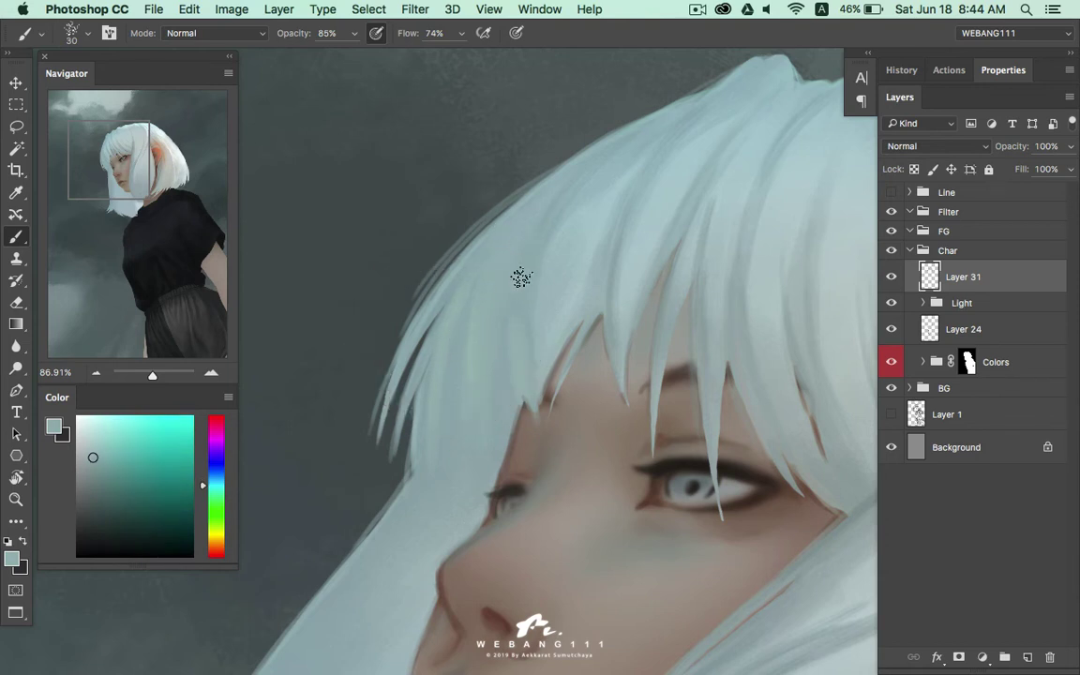
scroll(506, 262, up, 5)
scroll(507, 262, right, 4)
alt+click(486, 223)
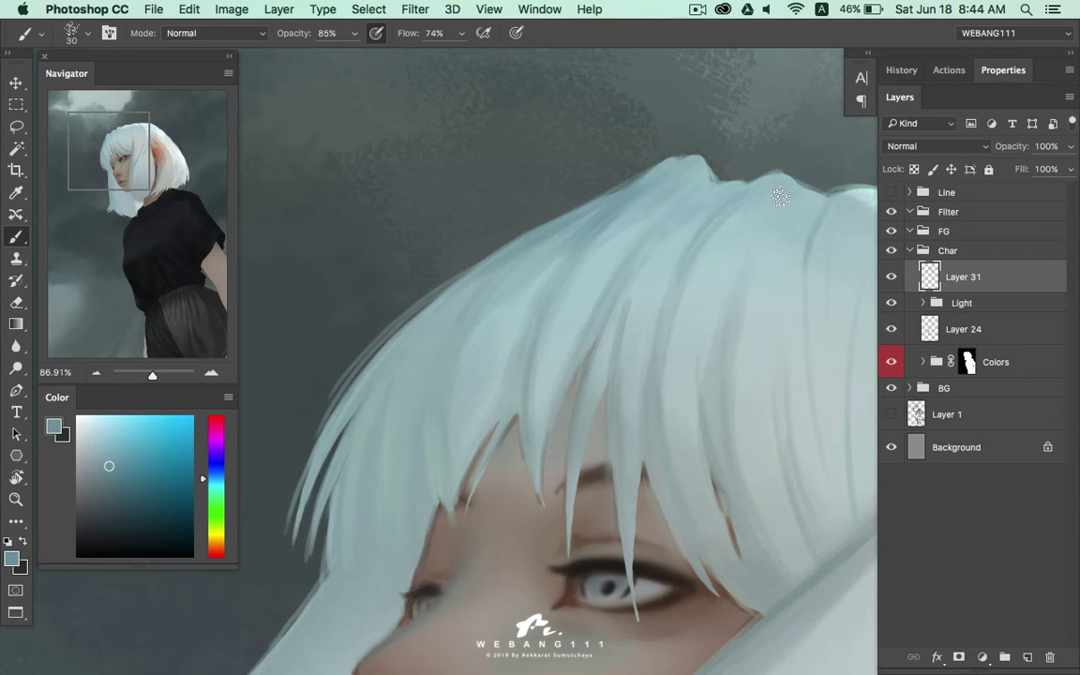
drag(818, 166, 675, 245)
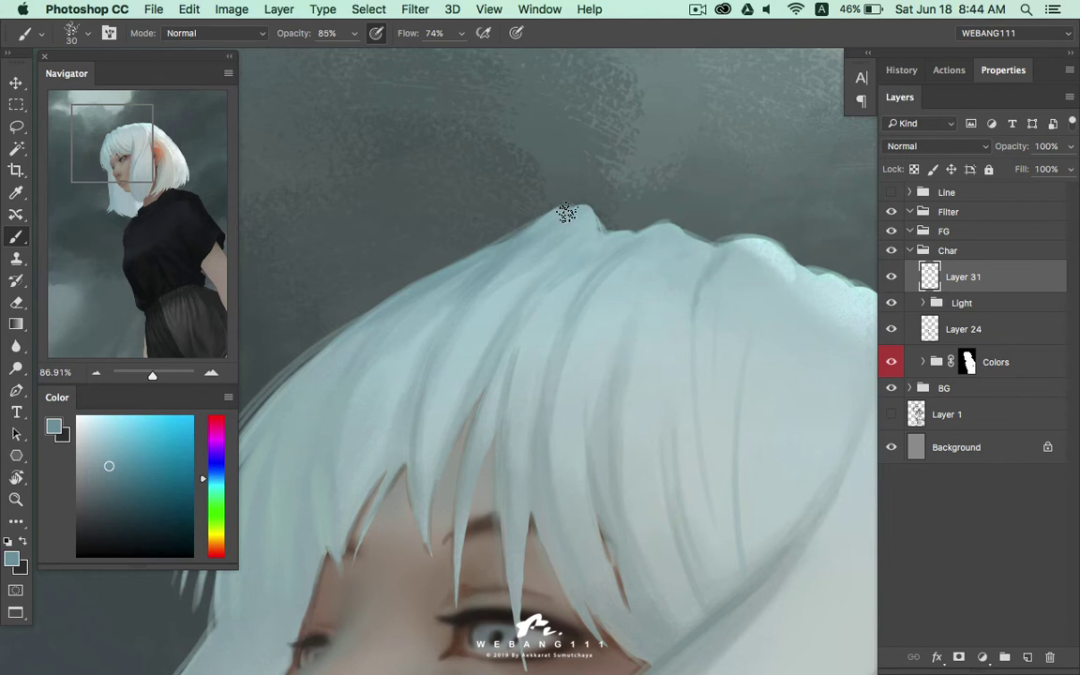
drag(566, 229, 712, 109)
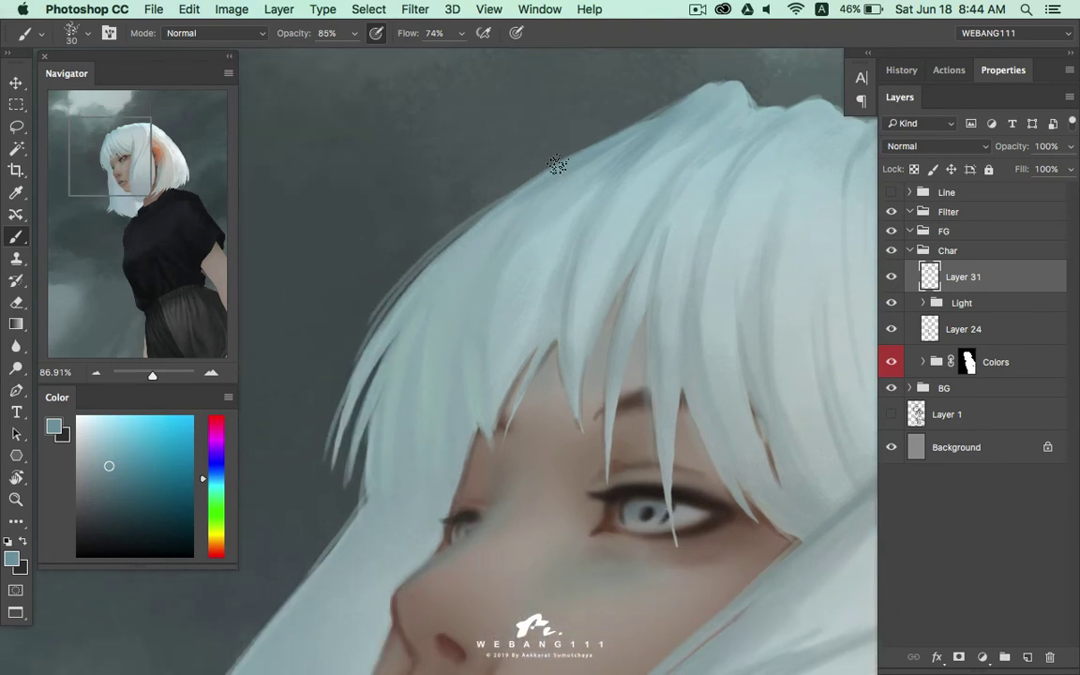
mouse_move(637, 134)
mouse_down()
mouse_move(552, 305)
mouse_move(573, 264)
mouse_up()
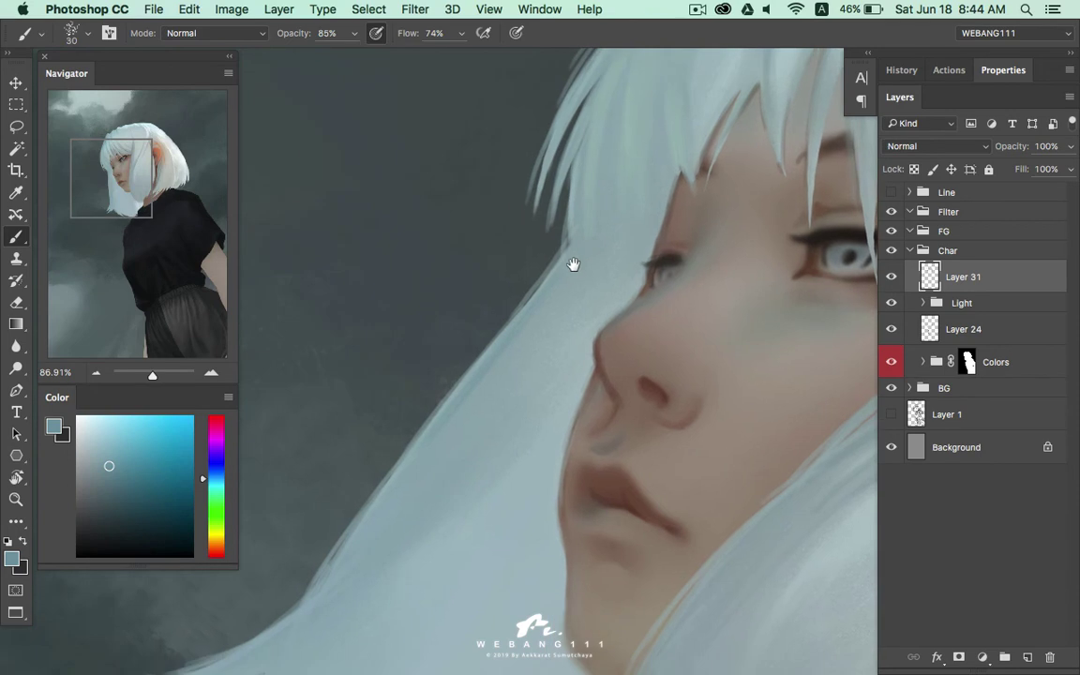
drag(548, 307, 621, 236)
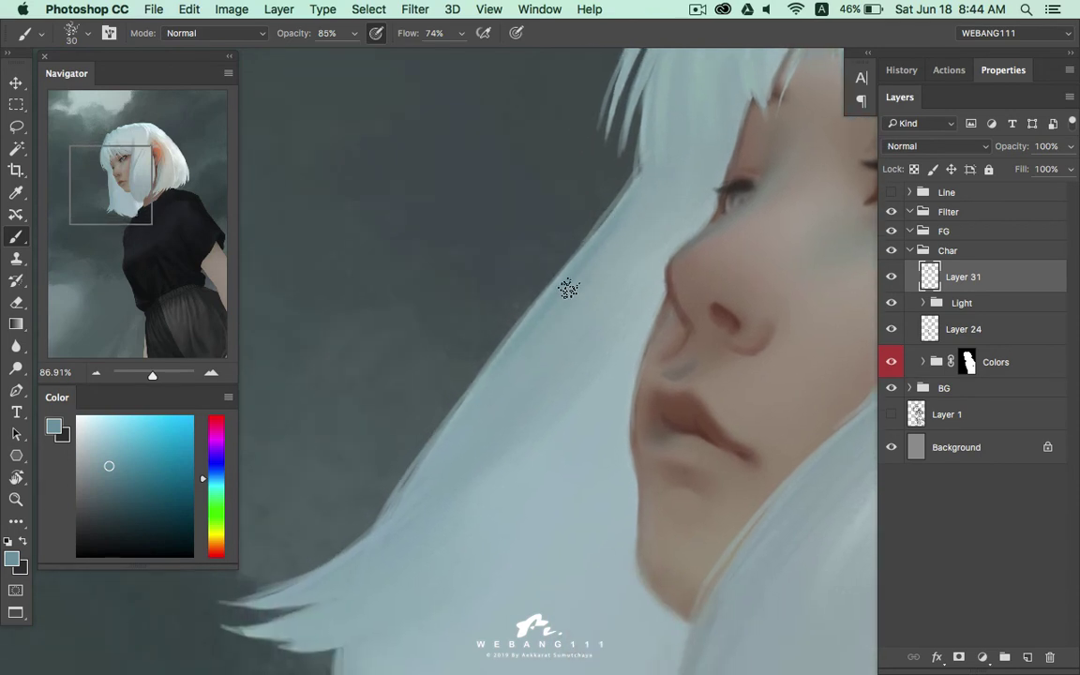
drag(598, 272, 636, 232)
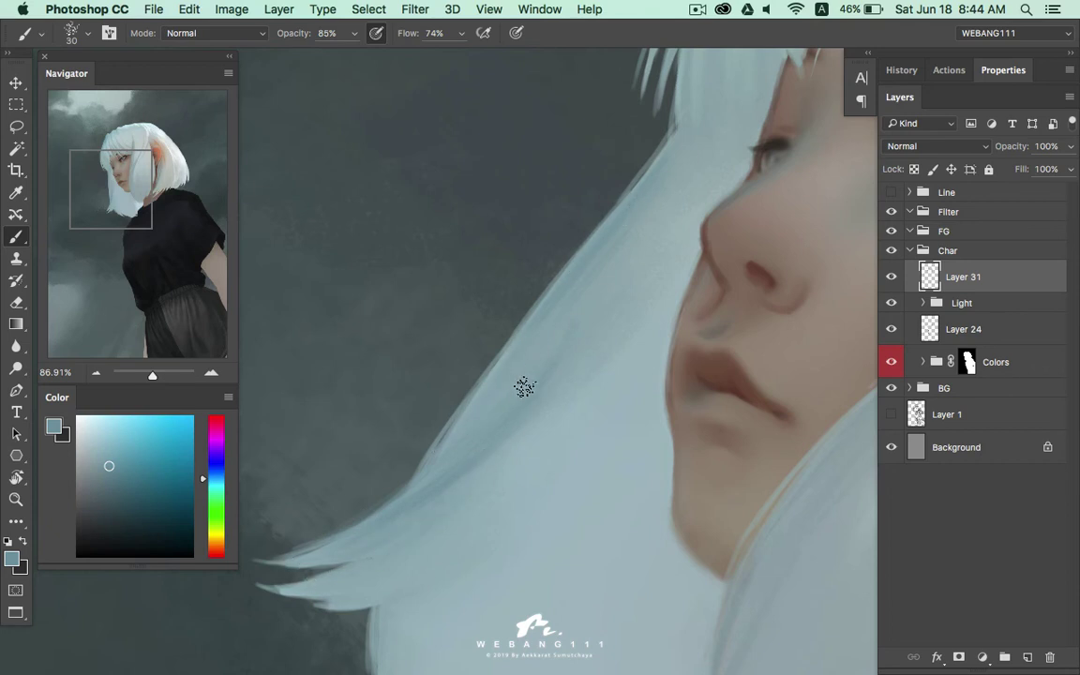
drag(499, 393, 525, 335)
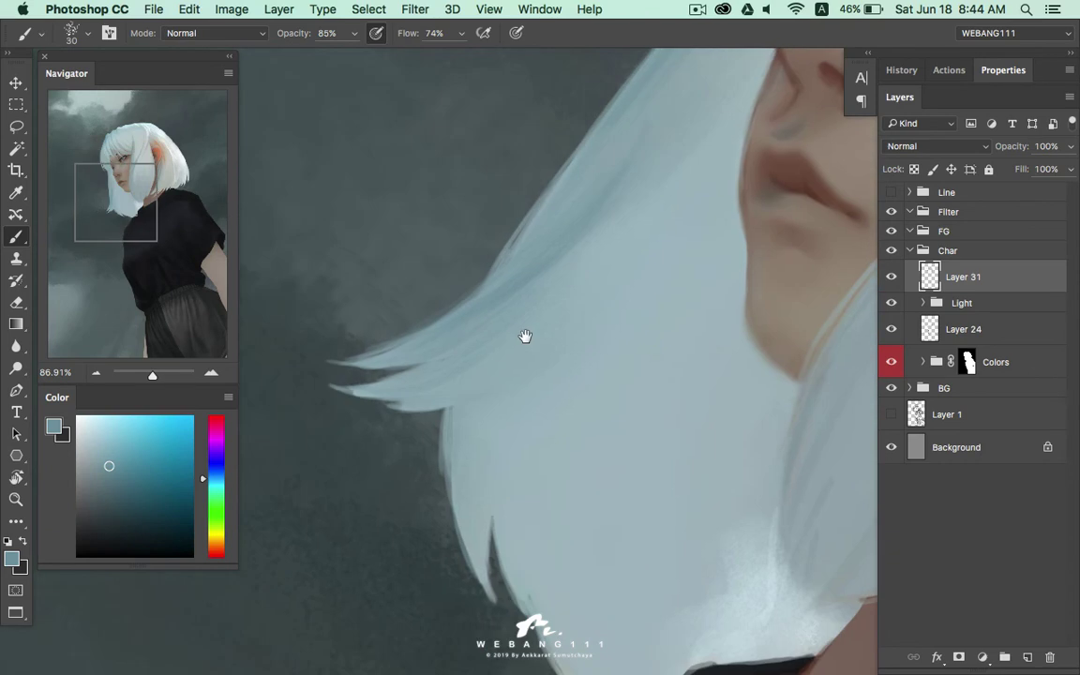
drag(699, 313, 354, 446)
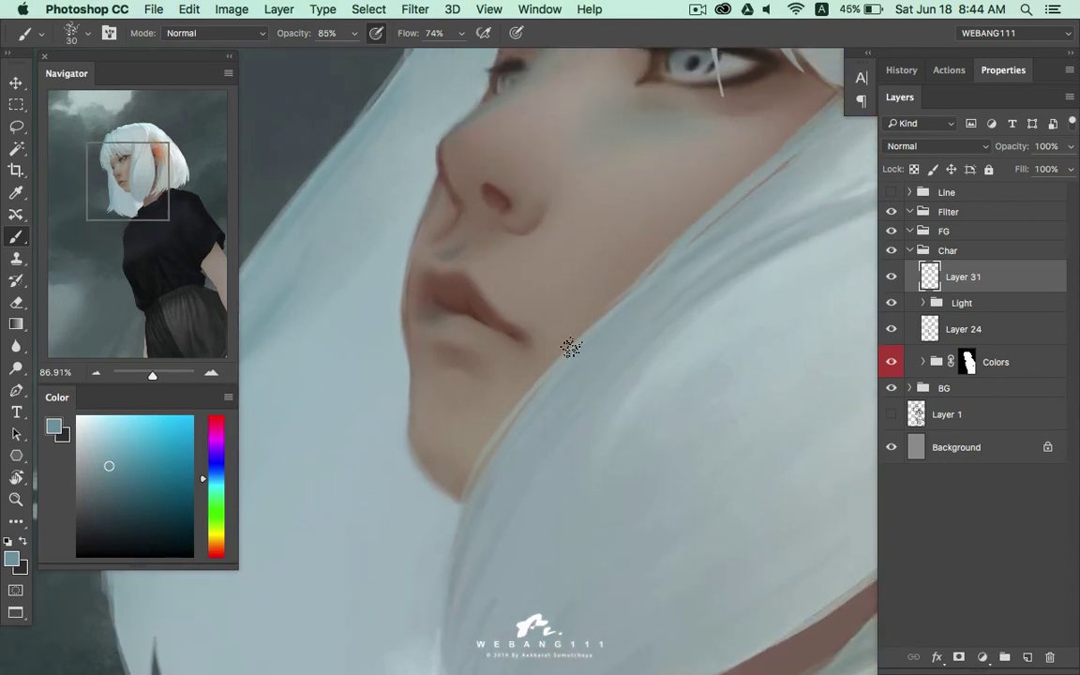
drag(606, 349, 504, 395)
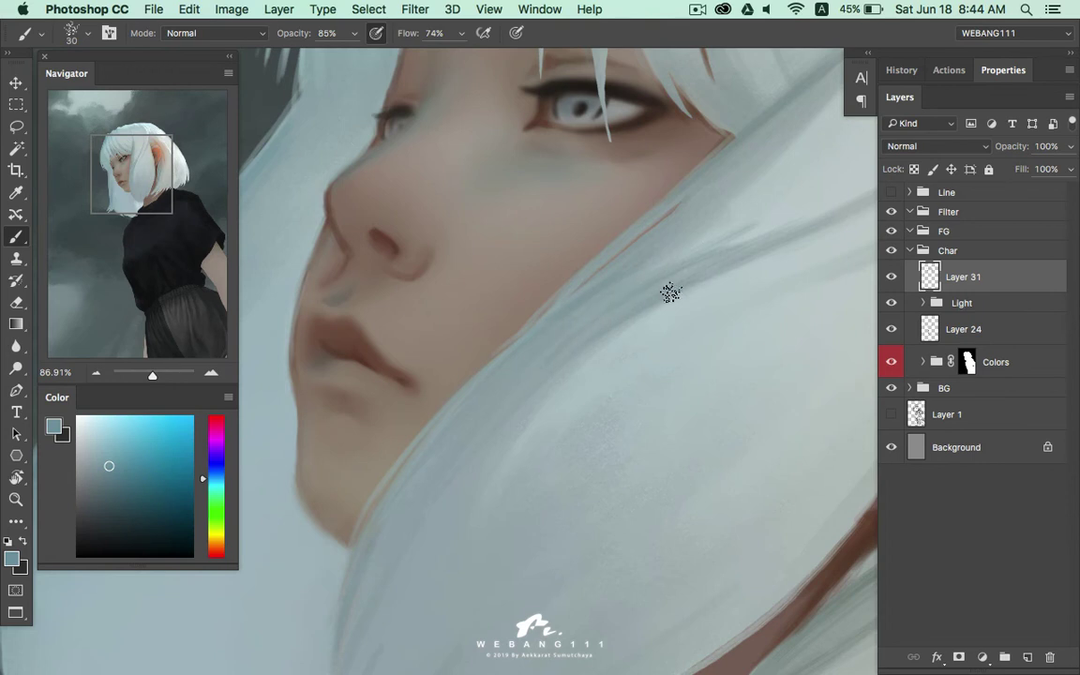
scroll(671, 295, down, 5)
Sample the hair beside the jaw and shift the paint colour toward cyan-blue
alt+click(510, 385)
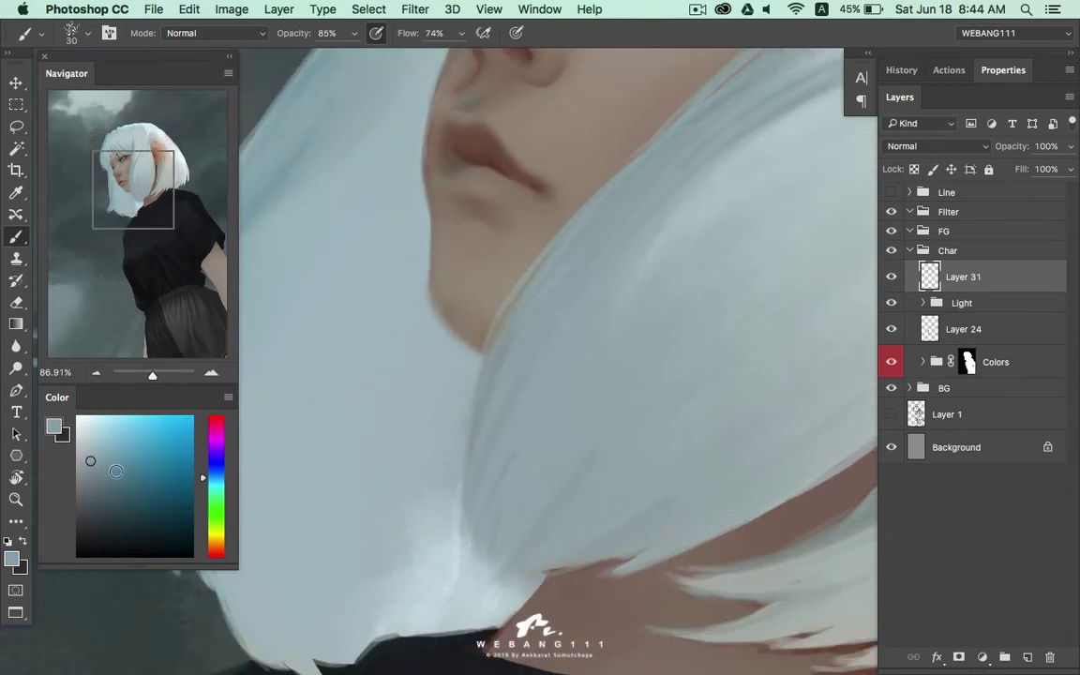
drag(212, 487, 205, 484)
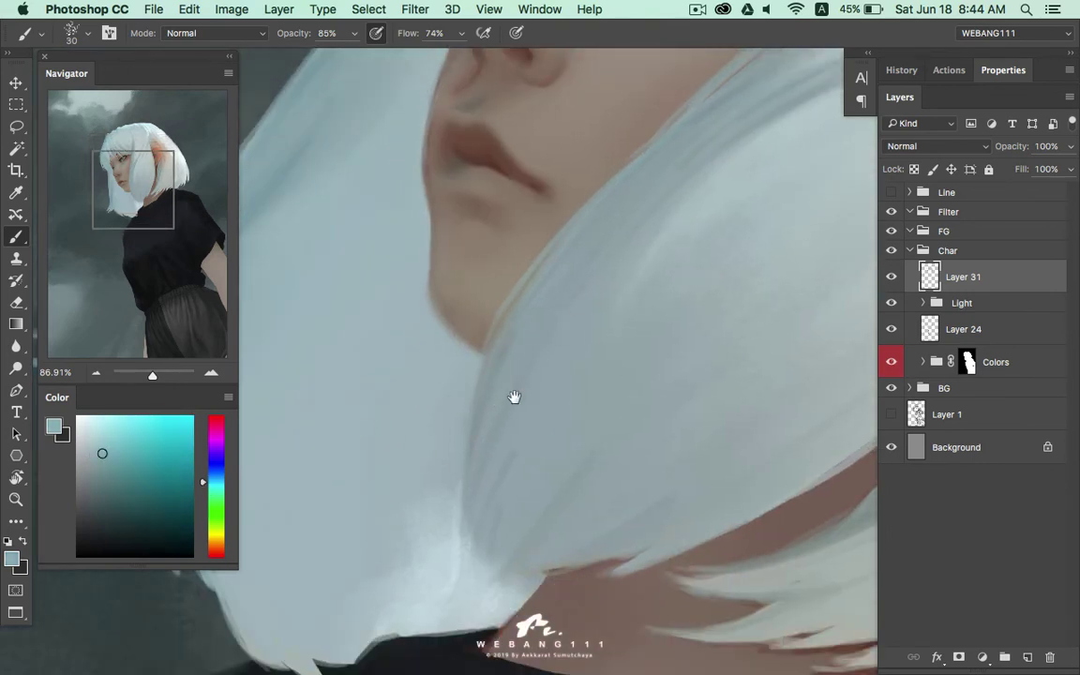
drag(513, 396, 443, 414)
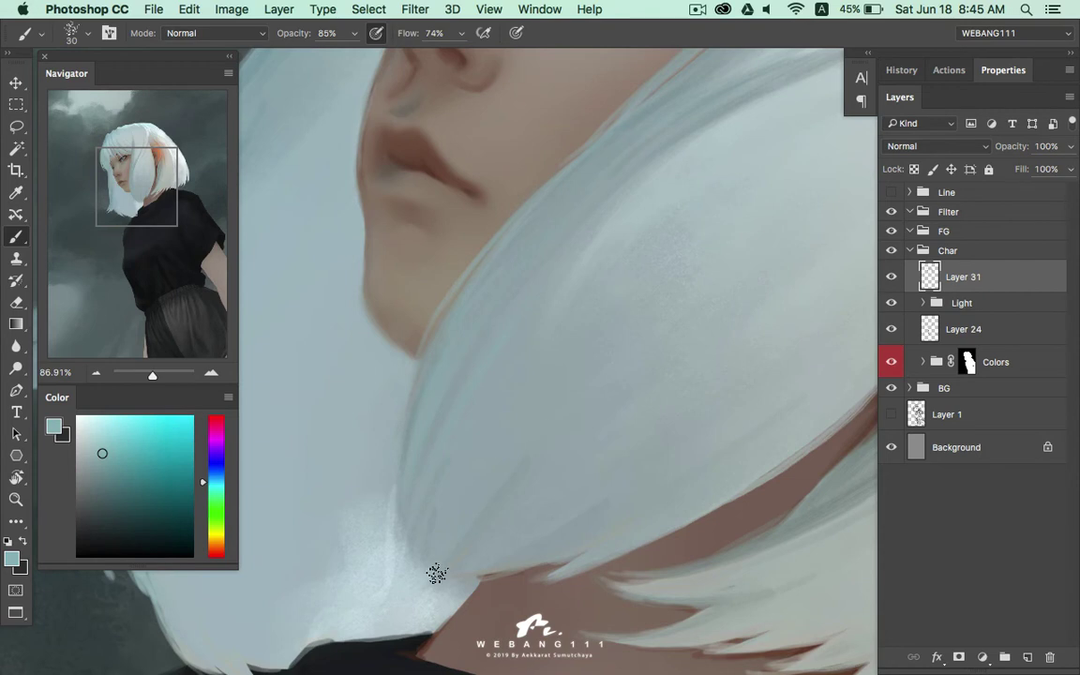
drag(573, 492, 503, 506)
click(95, 476)
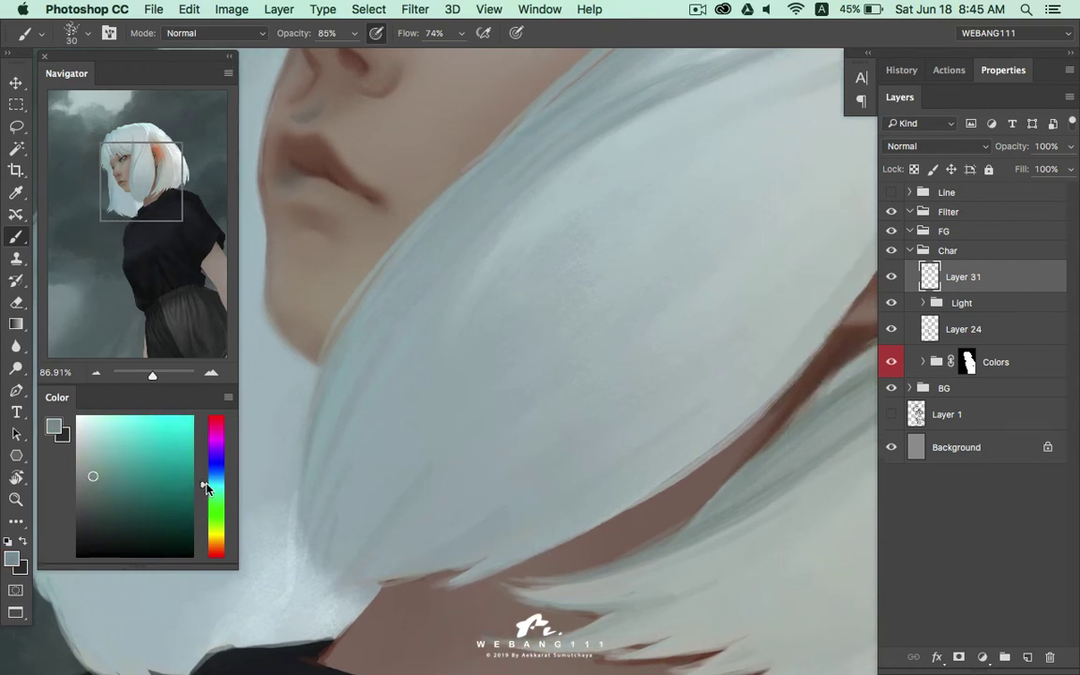
drag(206, 487, 205, 480)
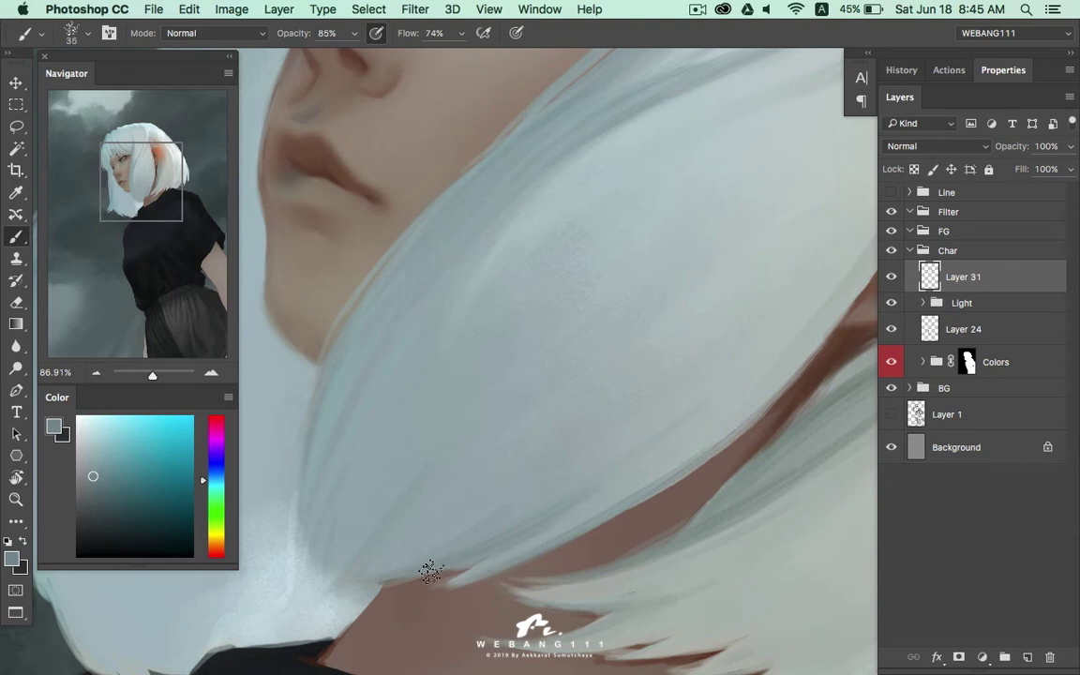
Adjust the brush between sizes 25 and 50 and sample a lighter blue-grey near the chin
key(bracketright)
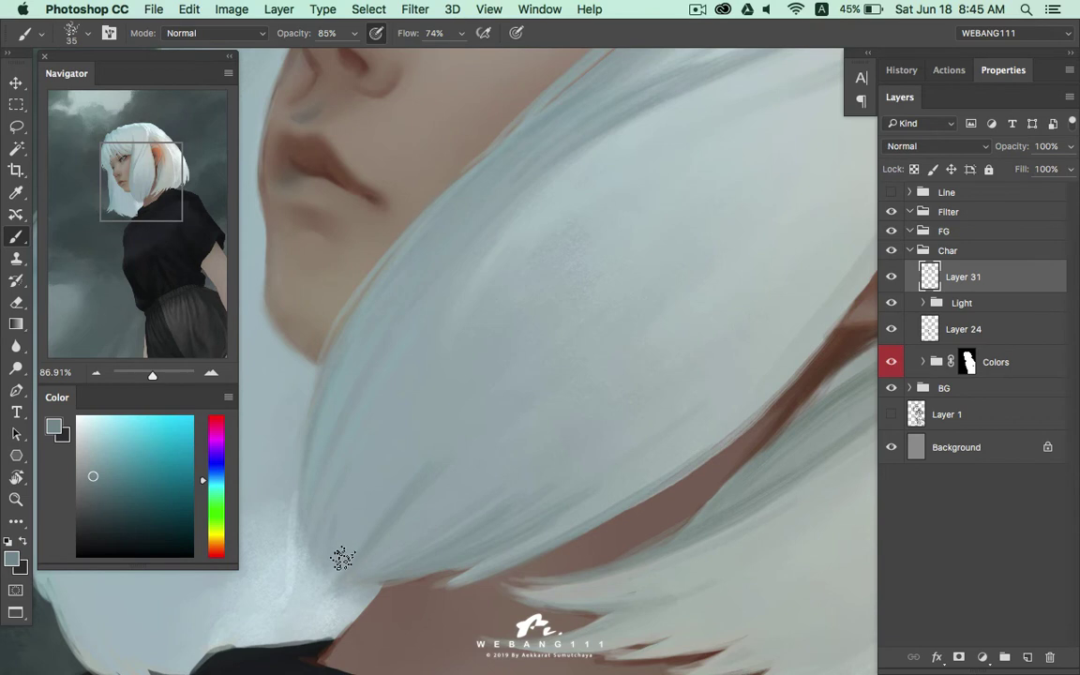
key(bracketleft)
key(bracketleft)
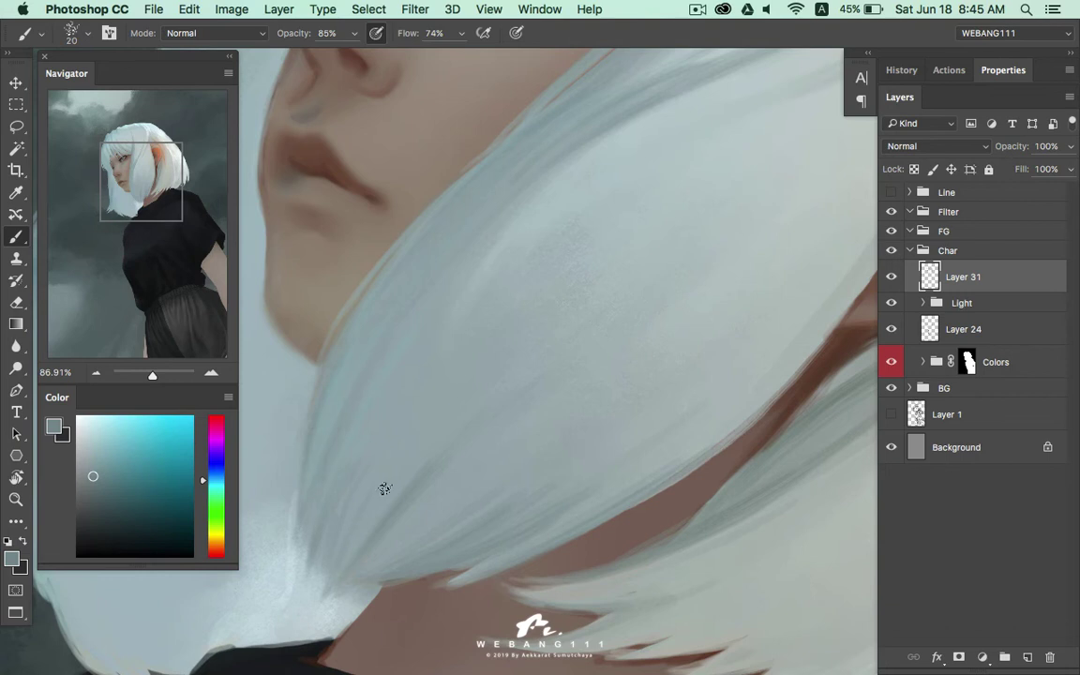
key(bracketright)
key(bracketright)
key(bracketright)
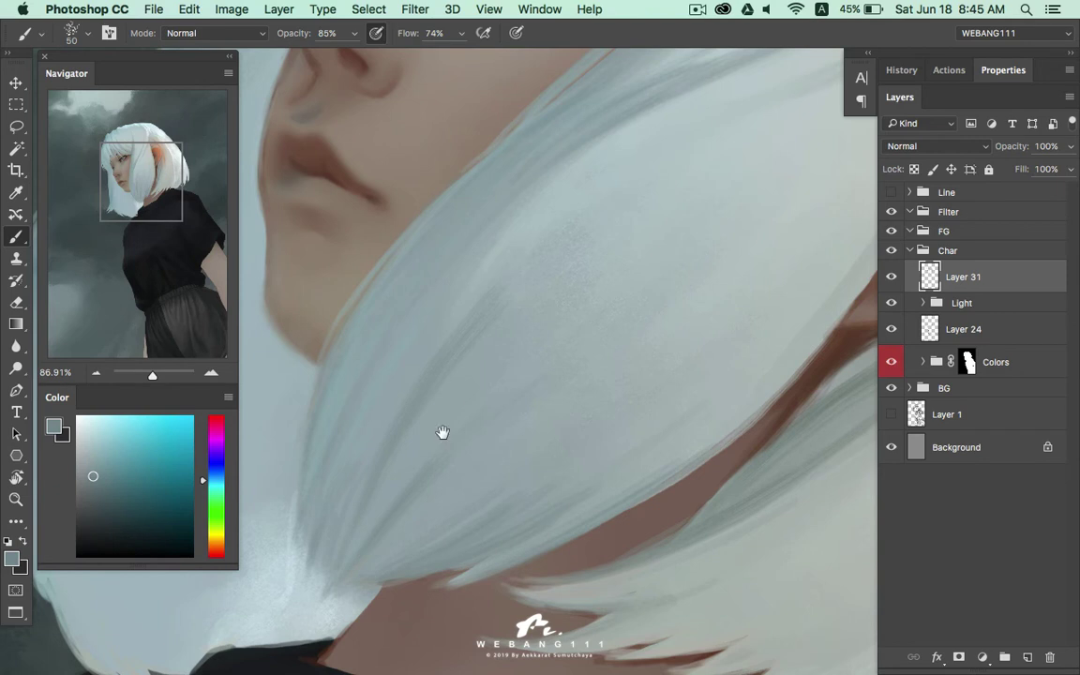
drag(442, 432, 439, 453)
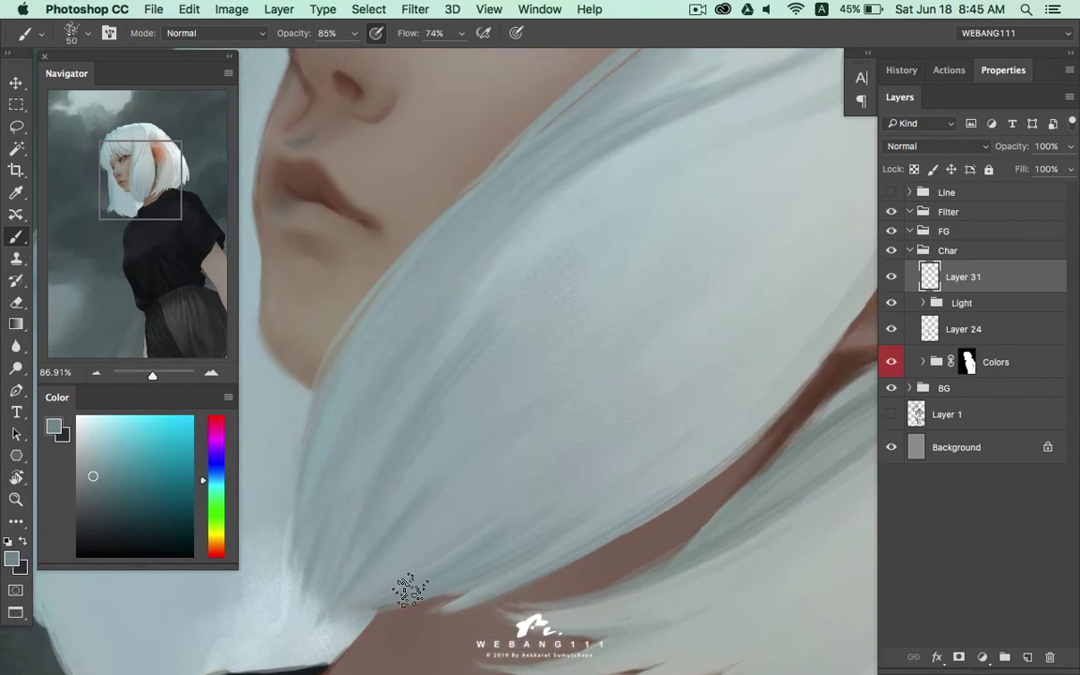
drag(471, 488, 454, 516)
alt+click(482, 405)
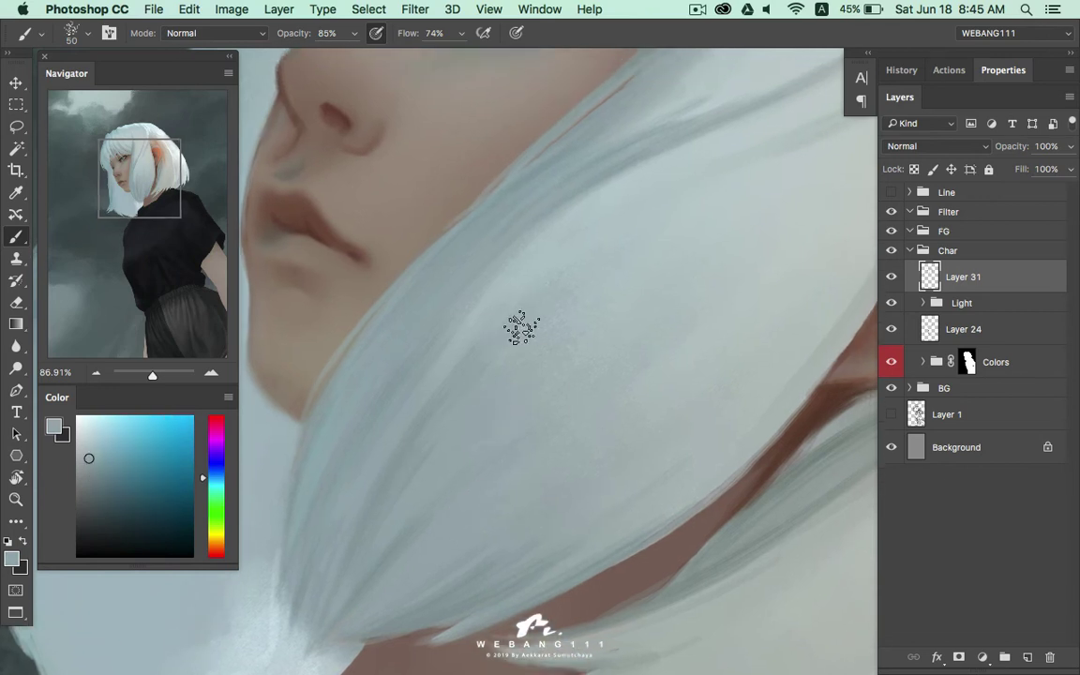
drag(464, 419, 584, 297)
key(bracketleft)
key(bracketleft)
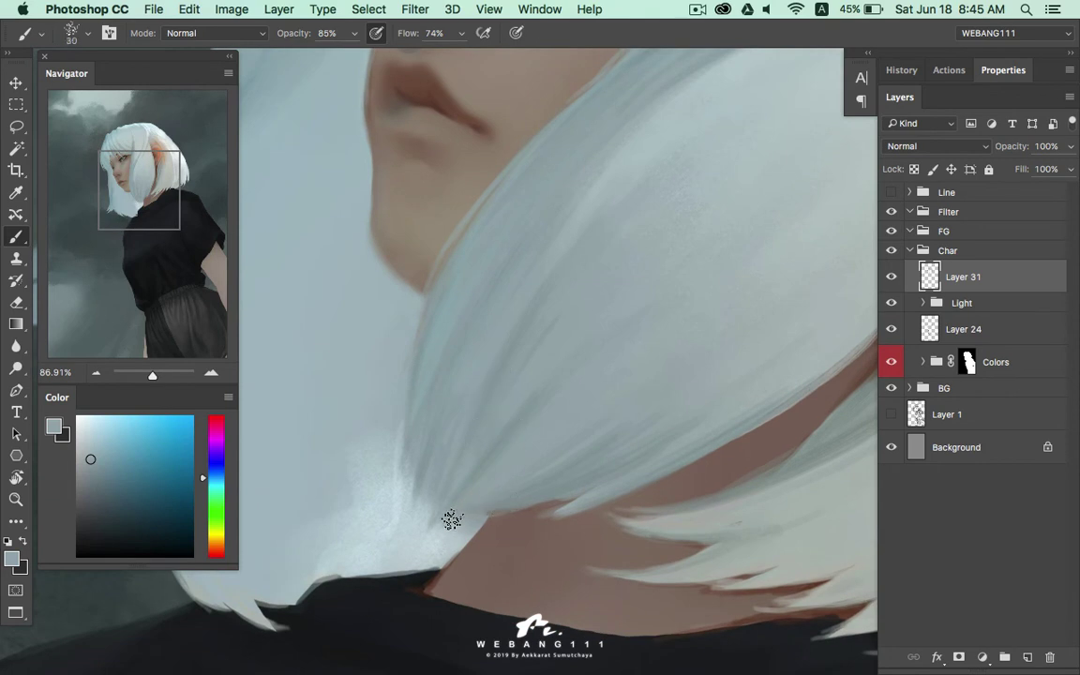
Paint soft white wisps above the collar, settling the brush at size 30
alt+click(438, 542)
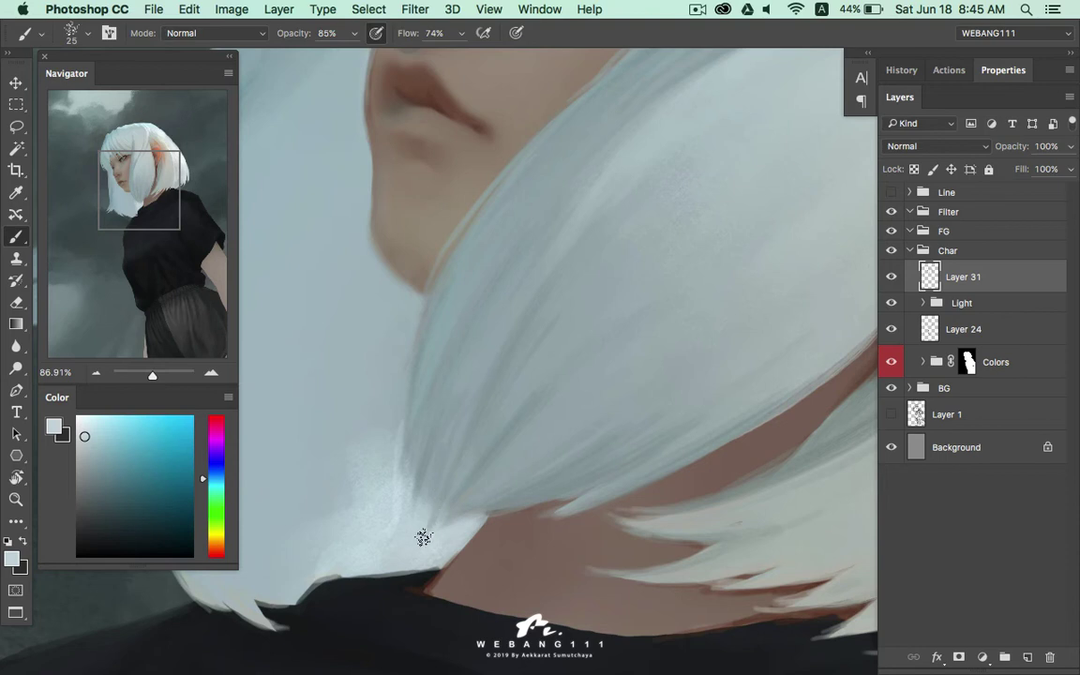
drag(427, 489, 409, 541)
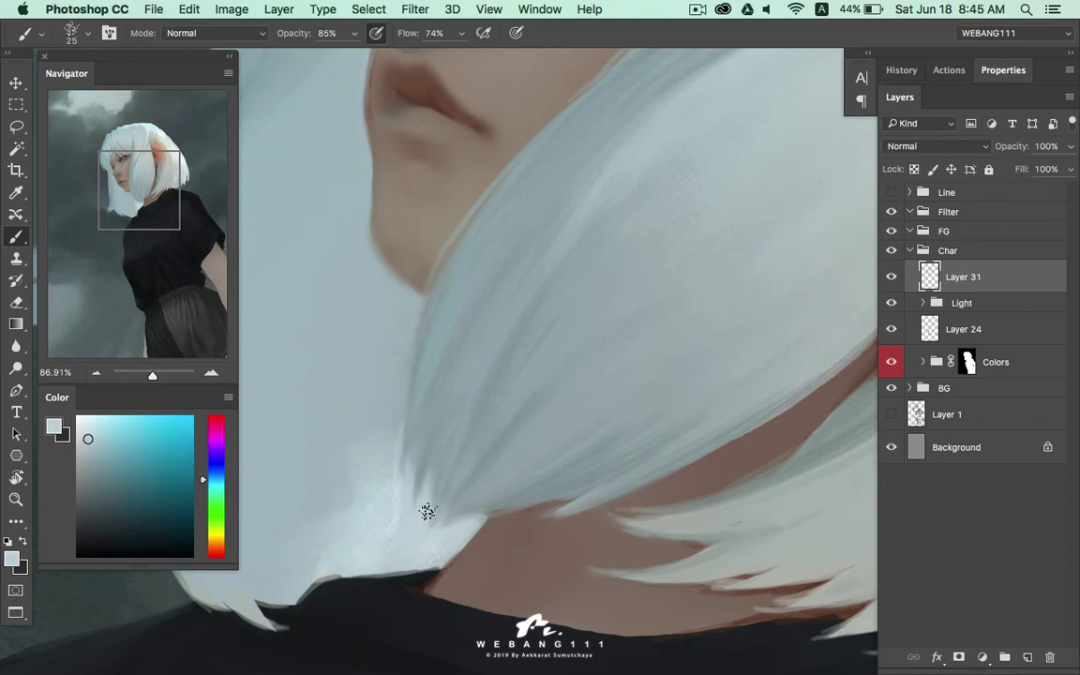
drag(397, 433, 445, 466)
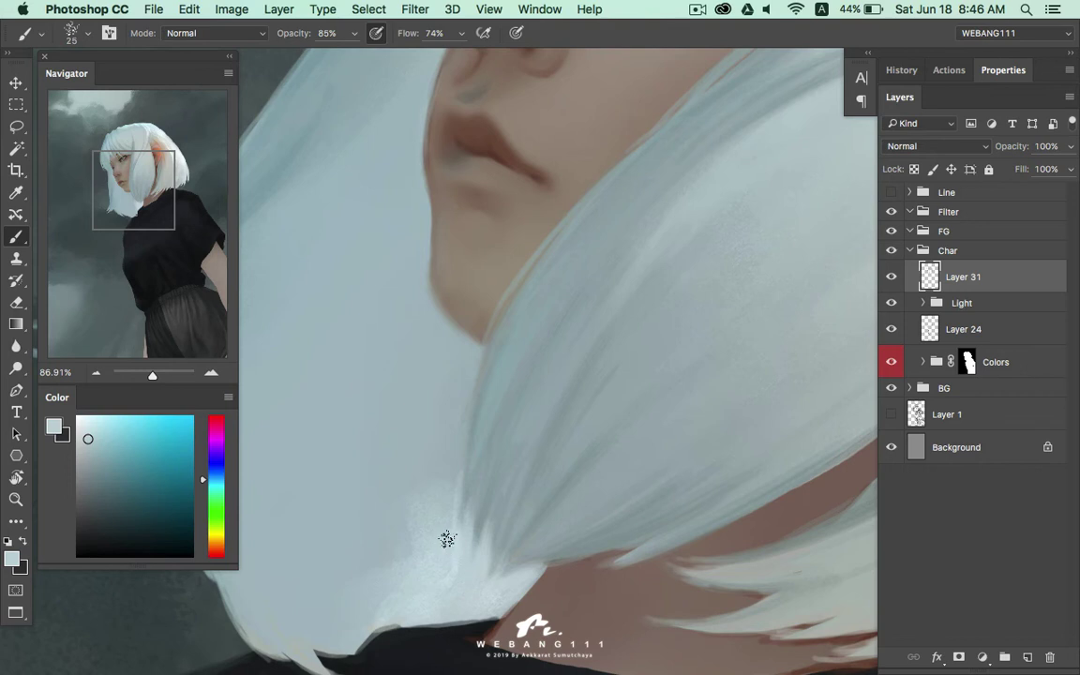
alt+click(449, 531)
key(bracketright)
key(bracketright)
key(bracketright)
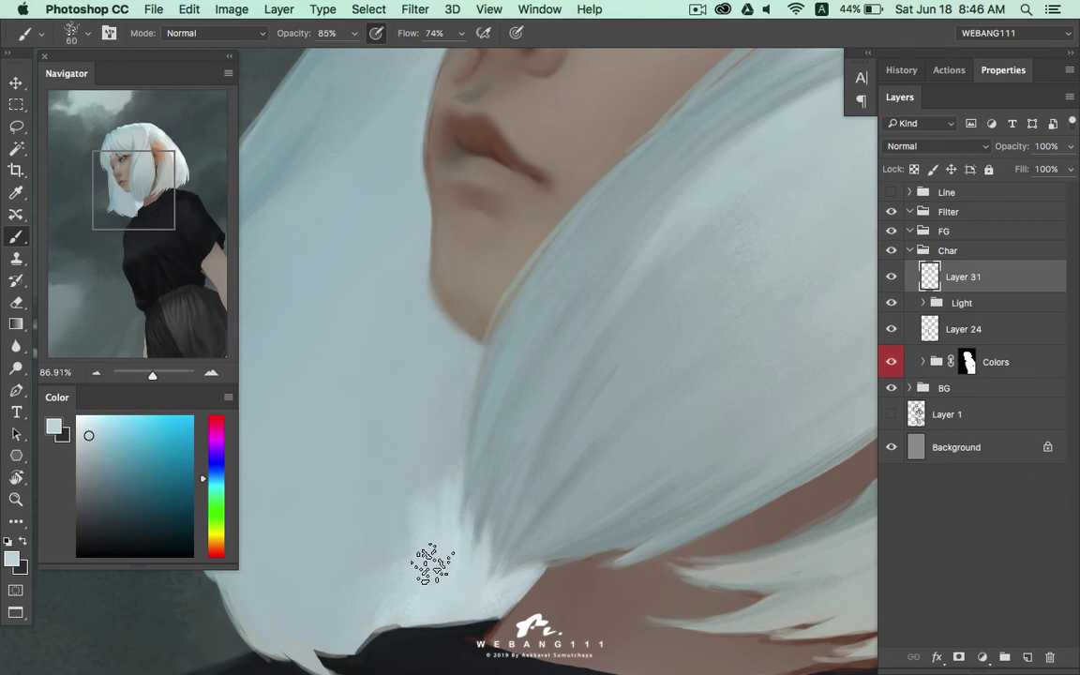
key(bracketleft)
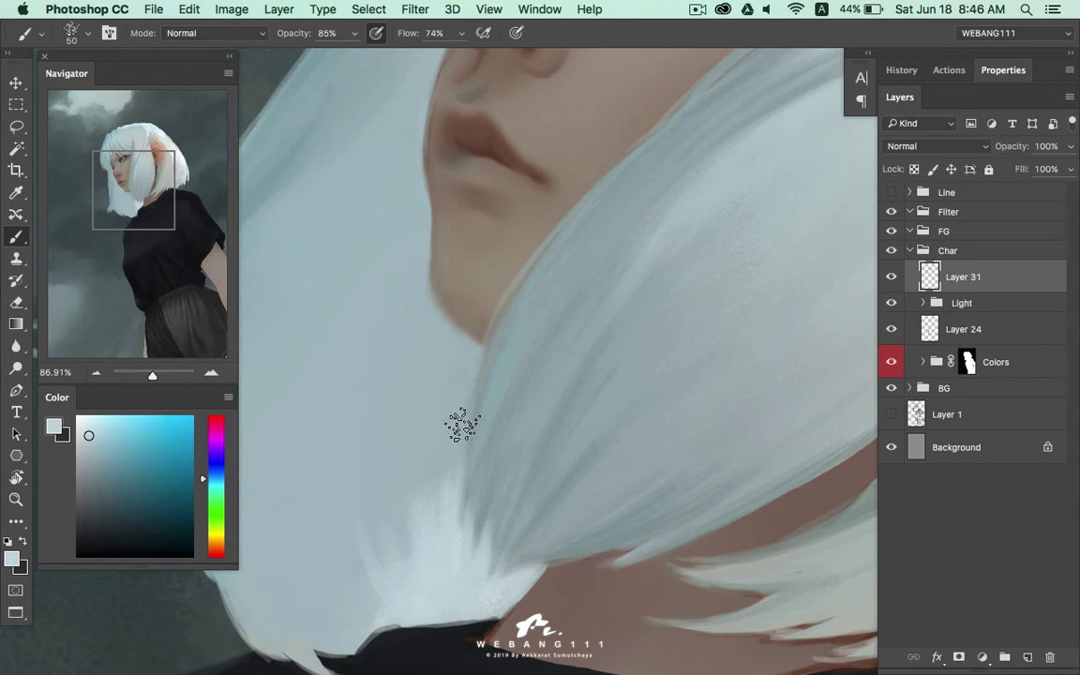
key(bracketleft)
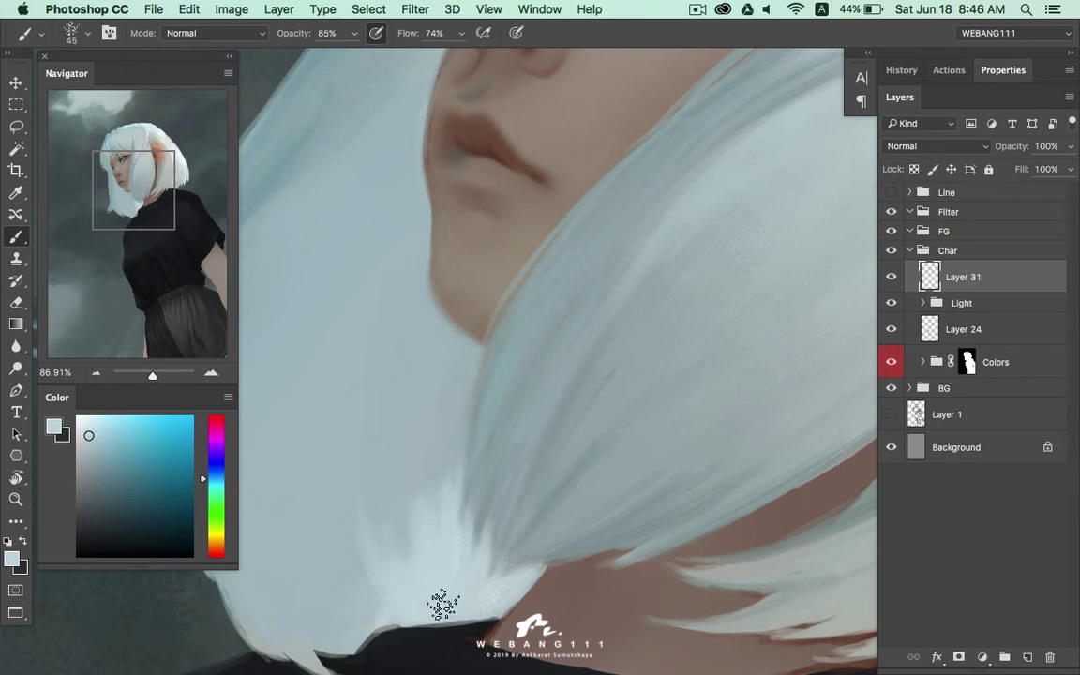
key(bracketleft)
key(bracketleft)
key(bracketleft)
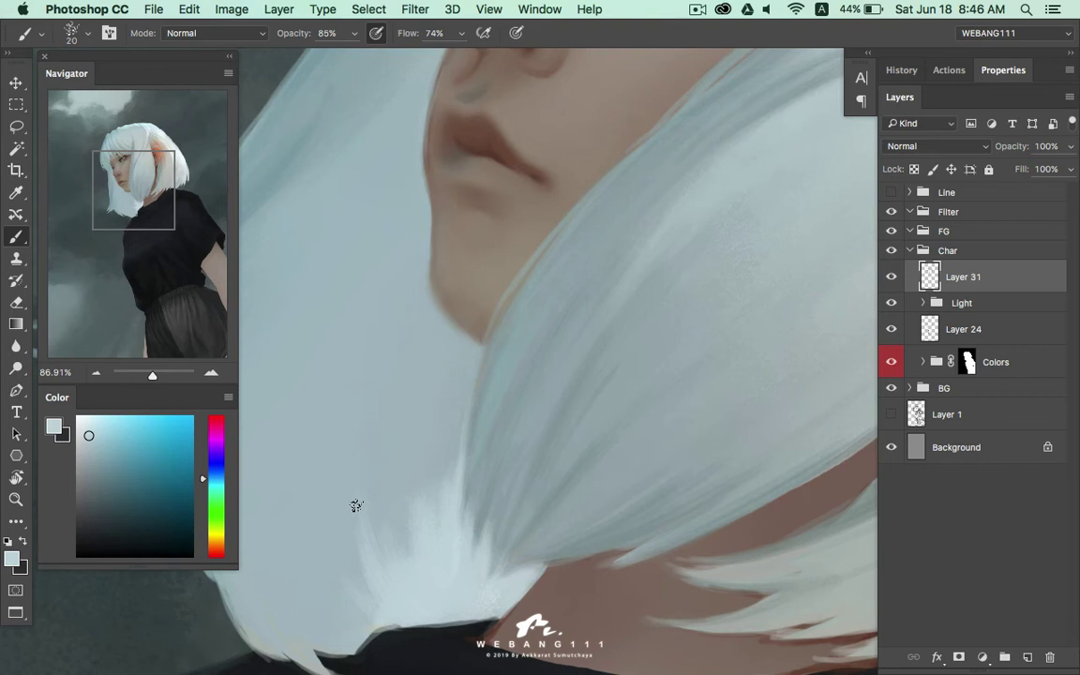
key(bracketright)
Paint a white wisp at the collar, then pan the view over to the ear
drag(469, 364, 439, 569)
drag(663, 501, 458, 489)
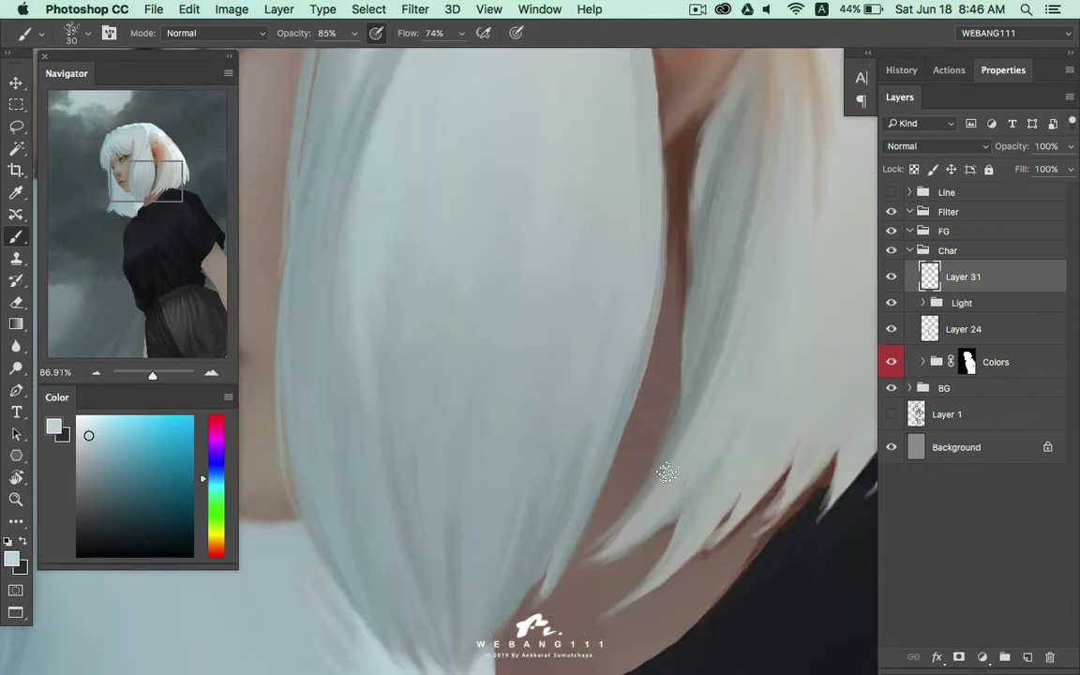
mouse_move(647, 472)
mouse_down()
mouse_move(484, 572)
mouse_move(525, 492)
mouse_up()
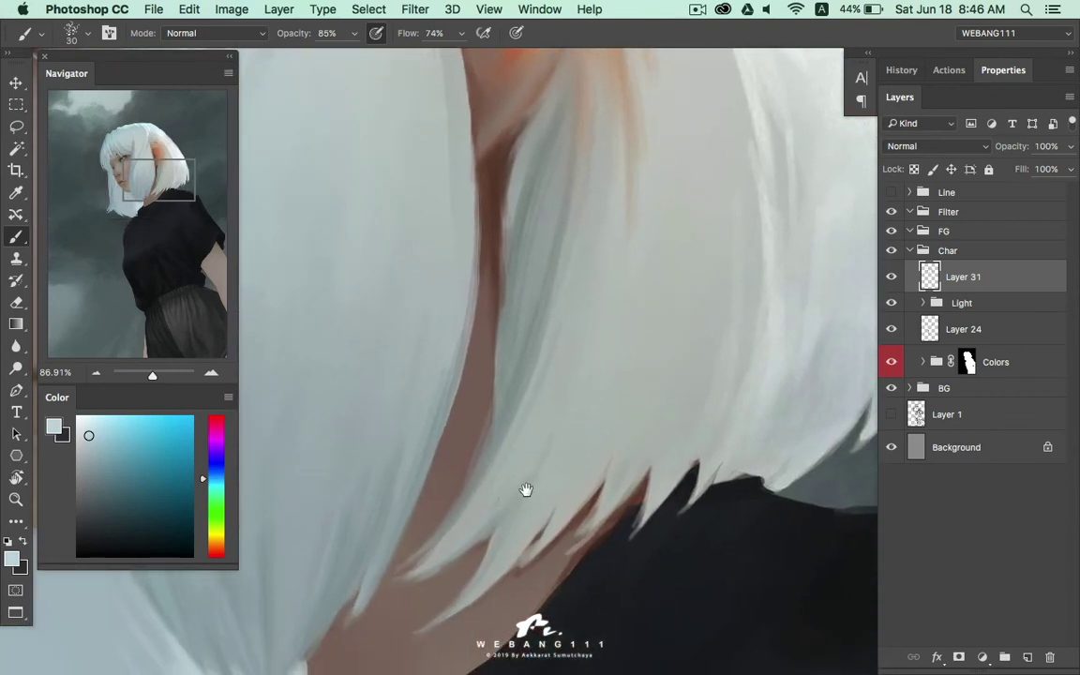
drag(554, 439, 446, 544)
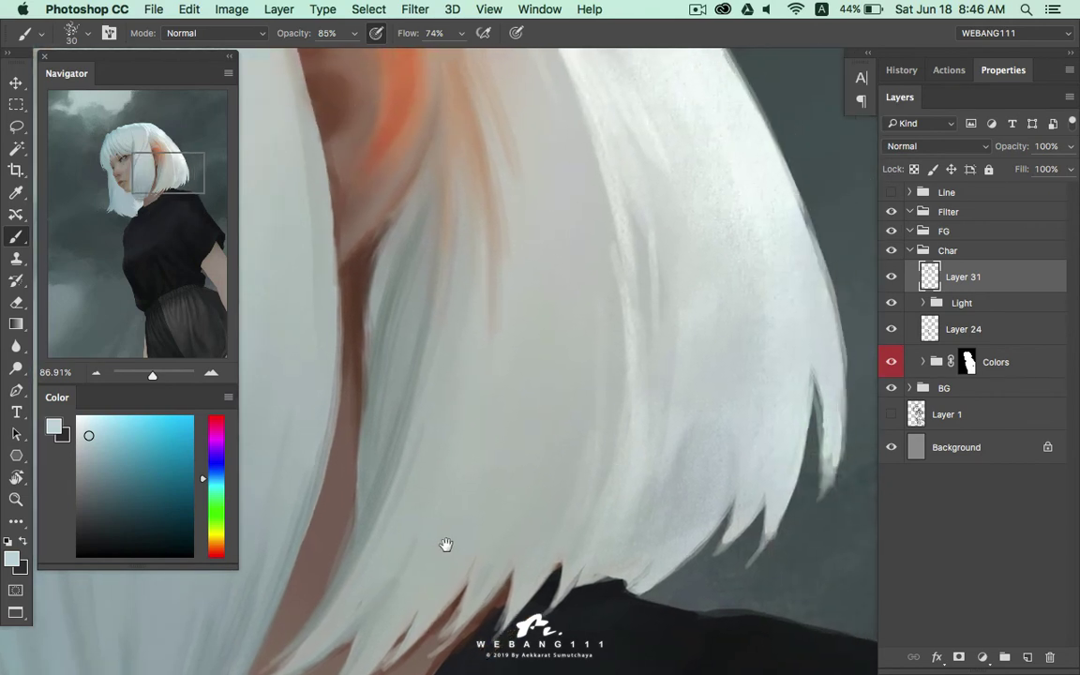
drag(605, 394, 663, 540)
drag(656, 443, 675, 452)
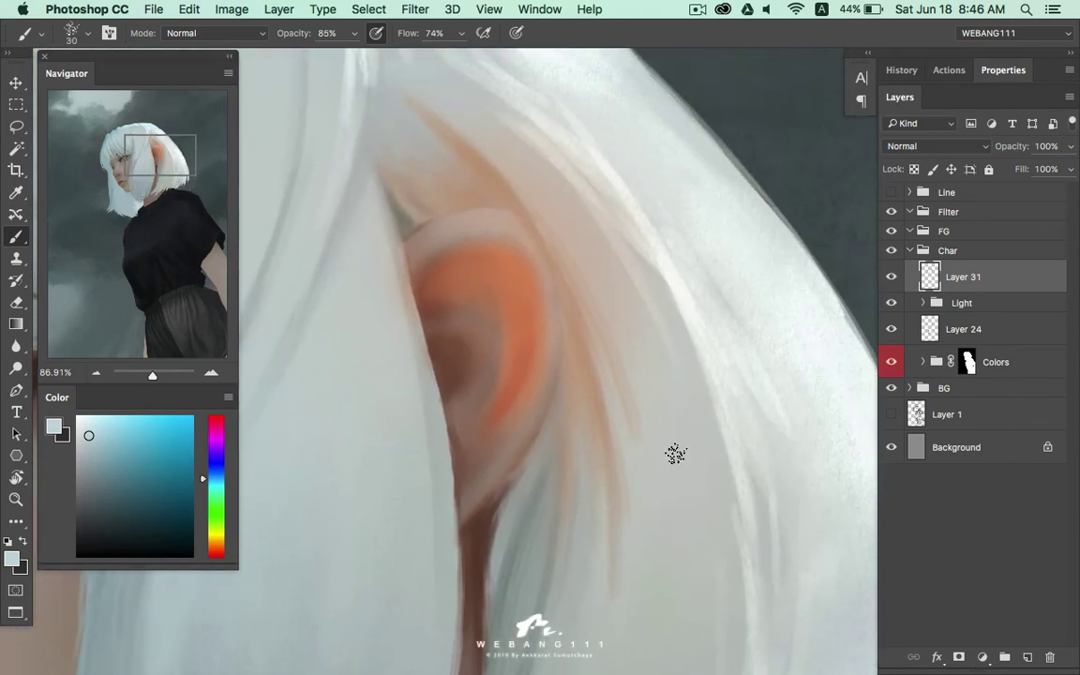
Zoom in on the top of the hair and rotate the canvas to about -63°
key(z)
alt+click(635, 453)
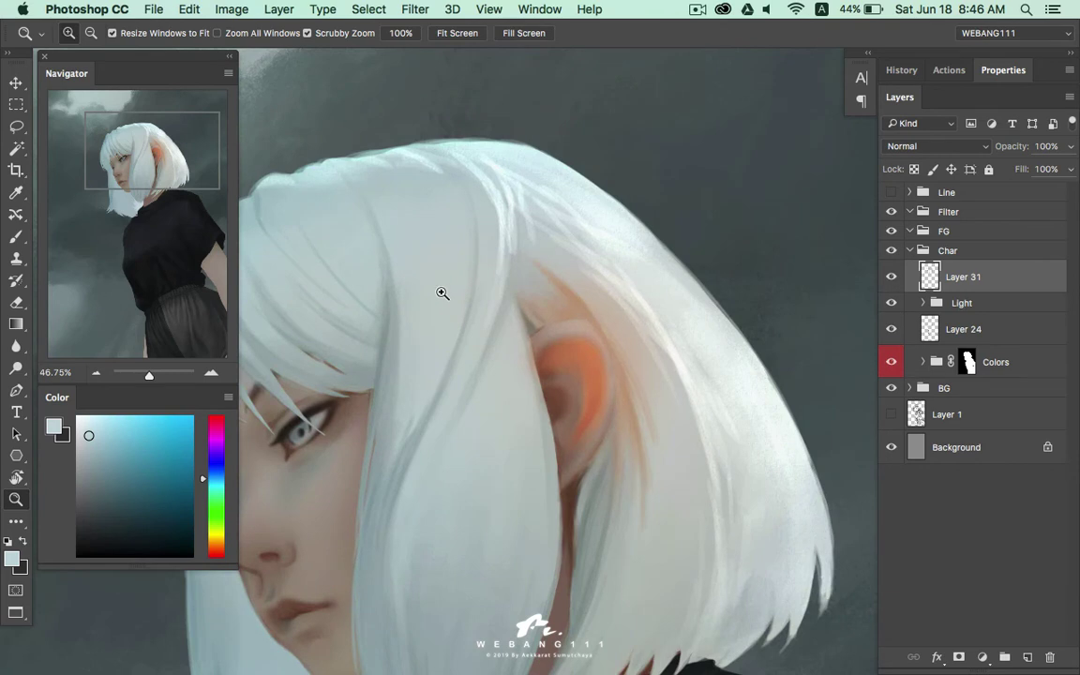
click(401, 244)
drag(402, 244, 548, 287)
alt+click(440, 208)
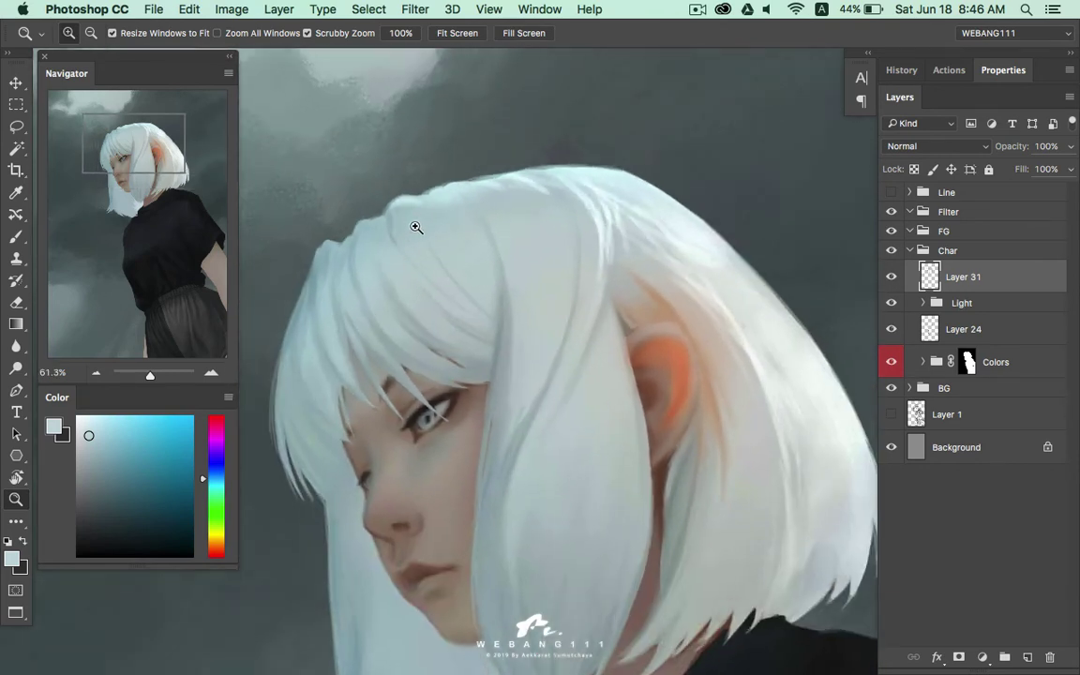
key(r)
mouse_move(441, 185)
mouse_down()
mouse_move(362, 306)
mouse_move(414, 368)
mouse_move(515, 366)
mouse_move(503, 351)
mouse_up()
With a size-40 brush, sample pale tones along the hair edge above the ear
key(b)
drag(469, 402, 486, 364)
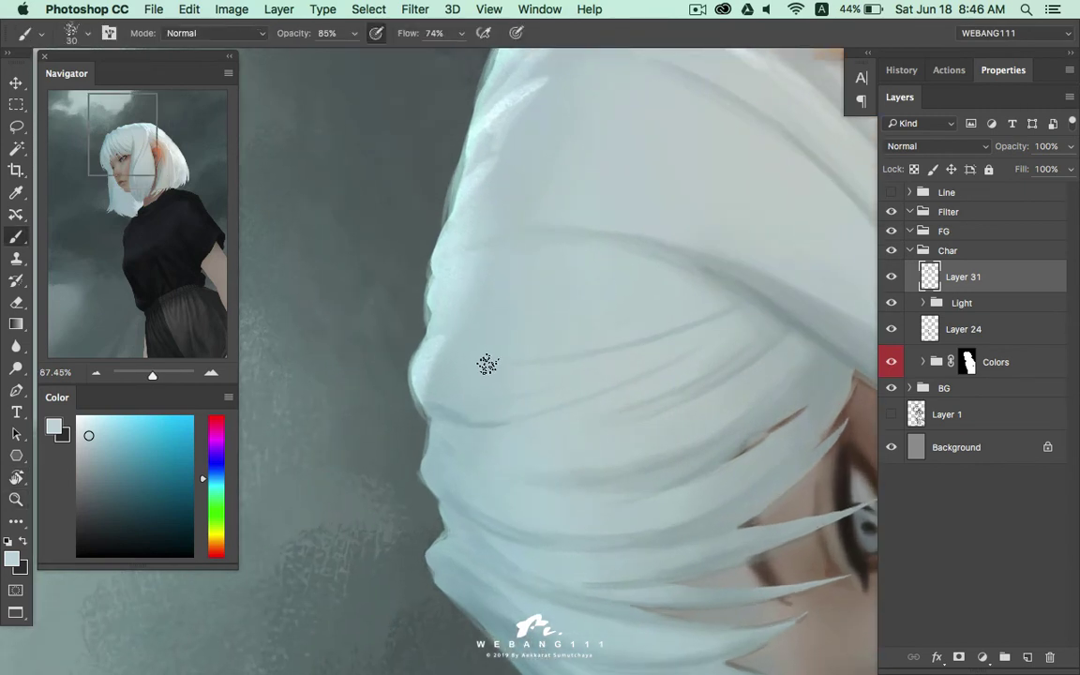
alt+click(431, 353)
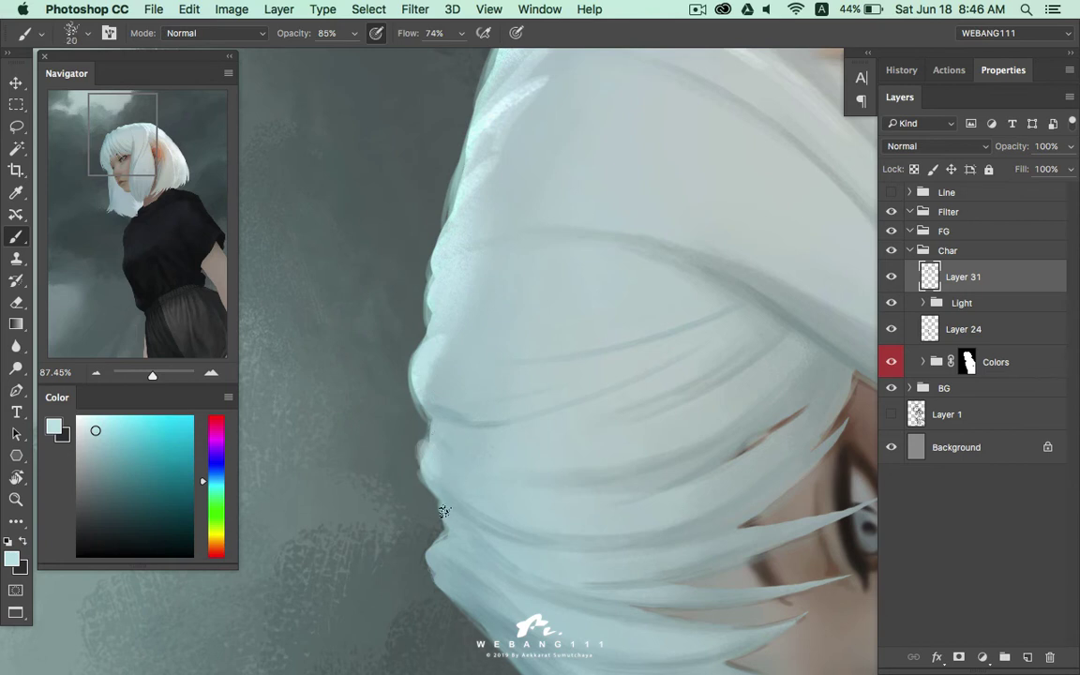
key(bracketright)
key(bracketright)
scroll(453, 241, up, 5)
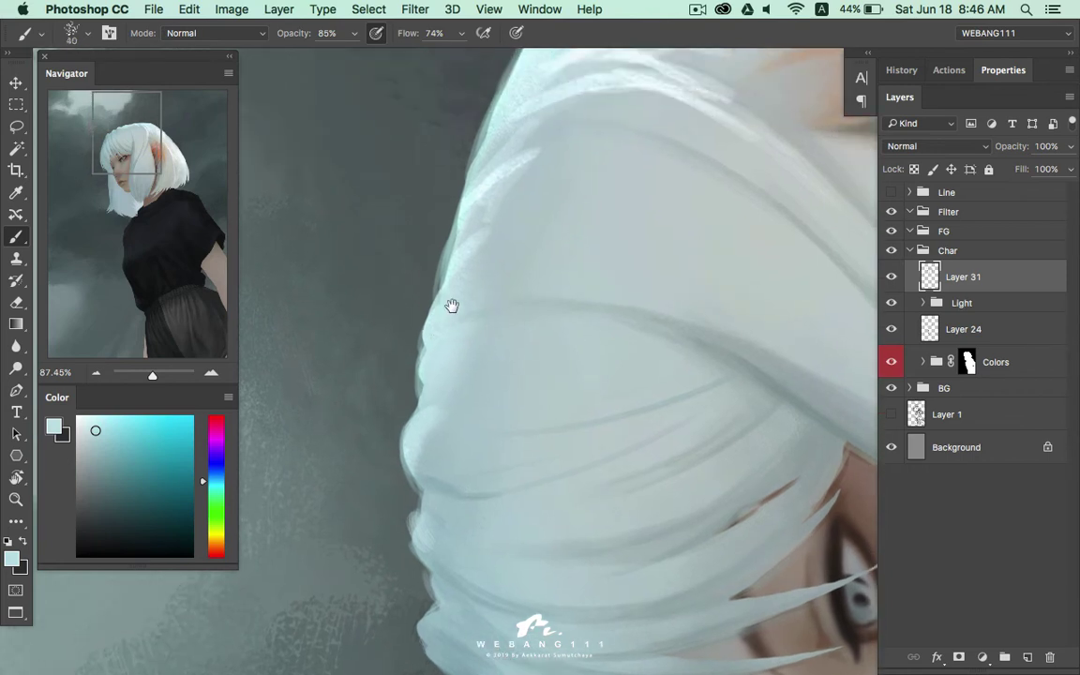
alt+click(436, 290)
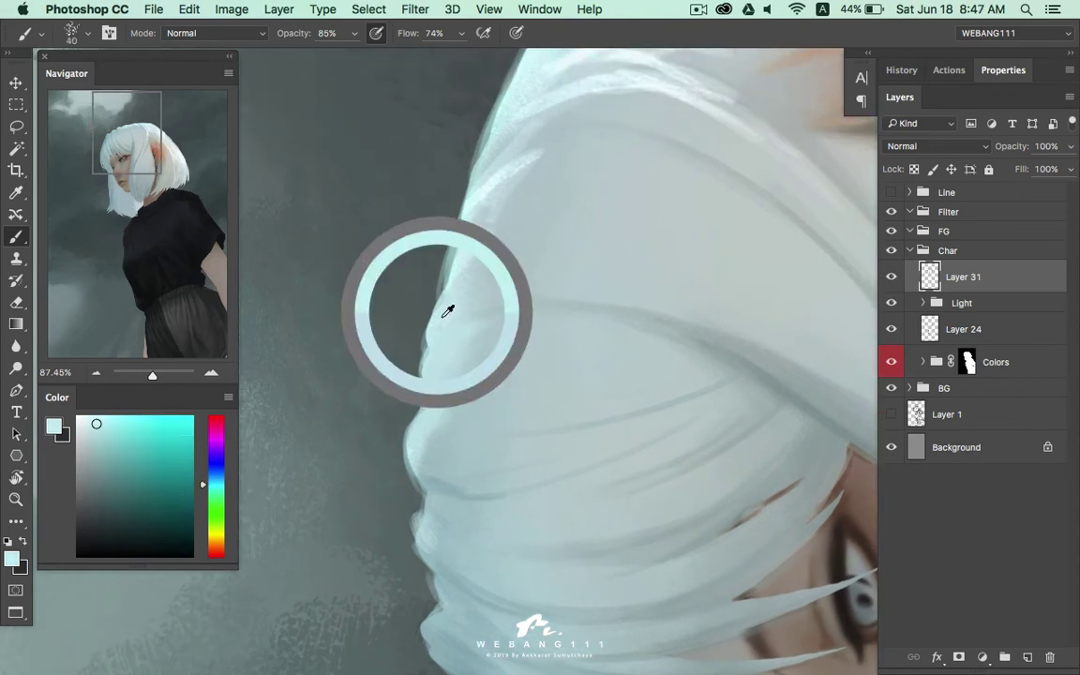
drag(477, 256, 479, 313)
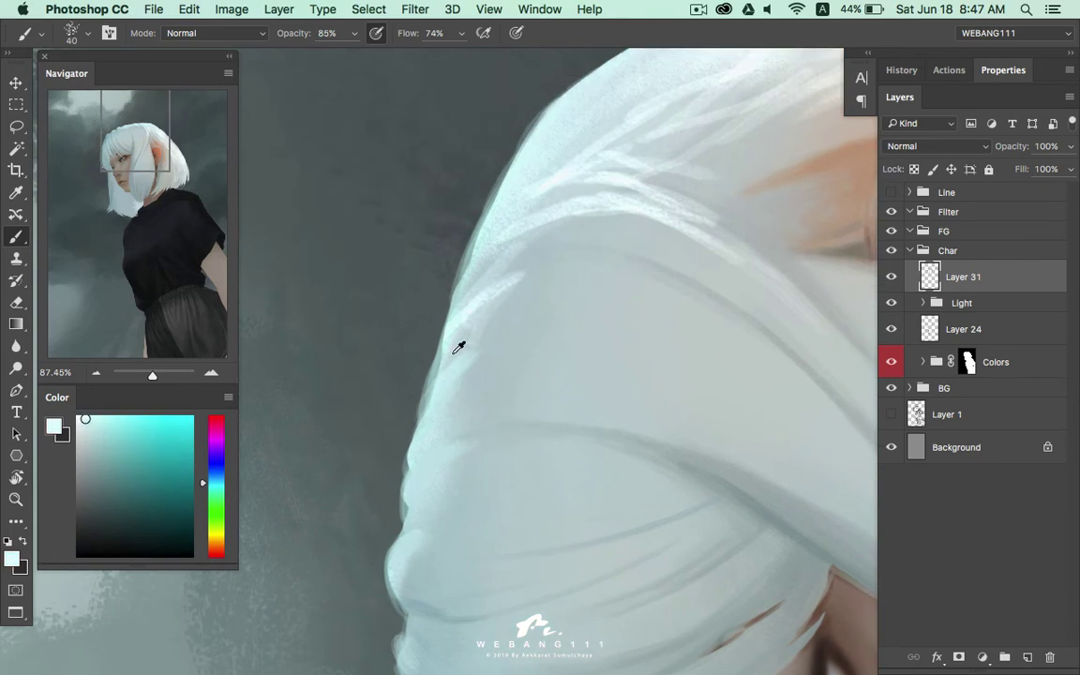
alt+click(477, 304)
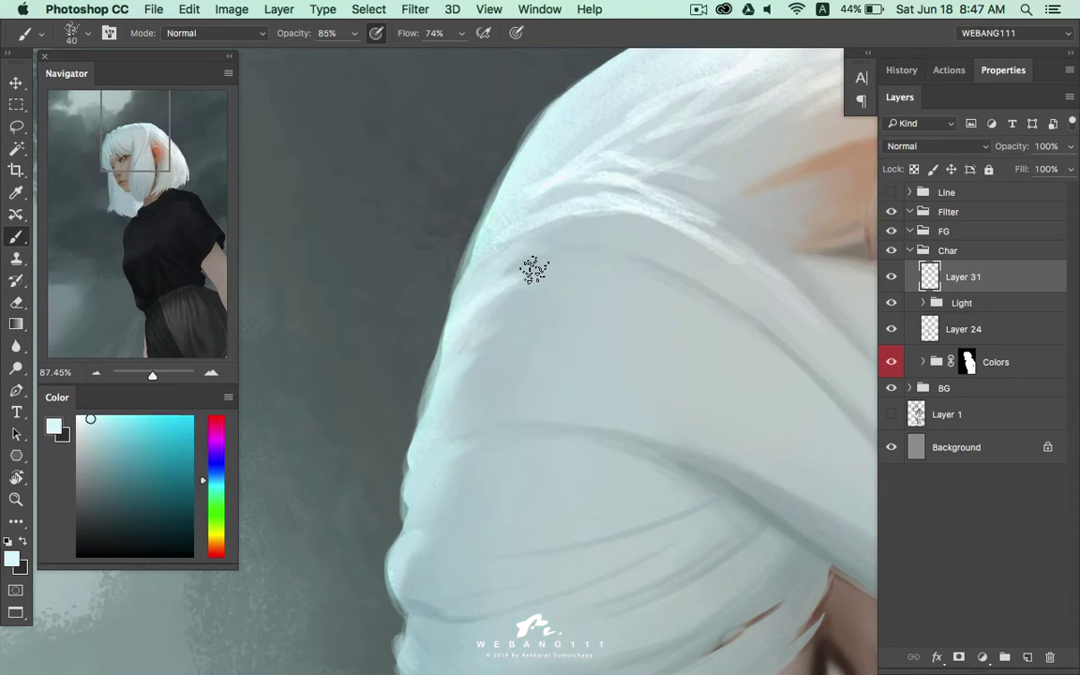
Paint lighter strokes to smooth the hair above the ear
drag(531, 231, 448, 367)
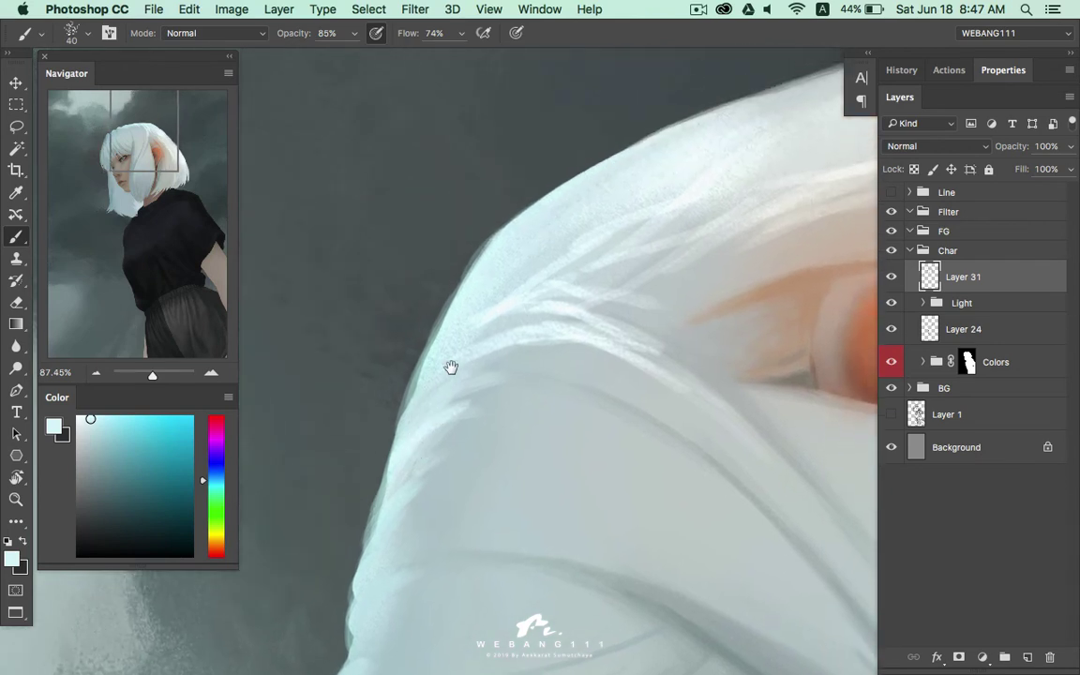
alt+click(504, 301)
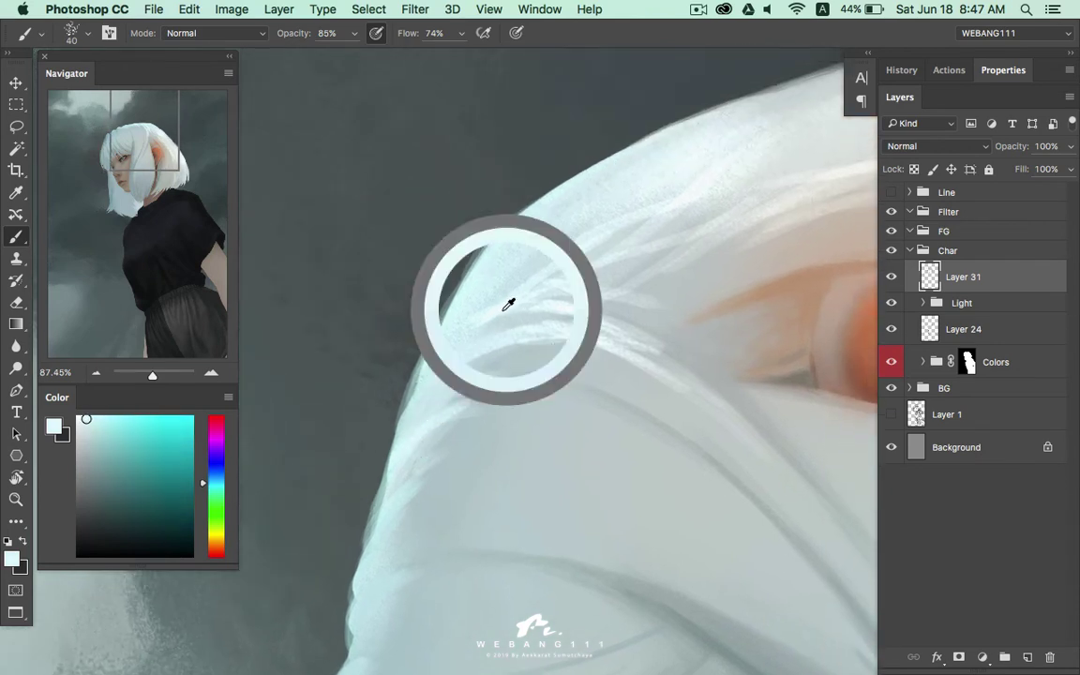
alt+click(459, 342)
drag(560, 218, 446, 356)
alt+click(440, 375)
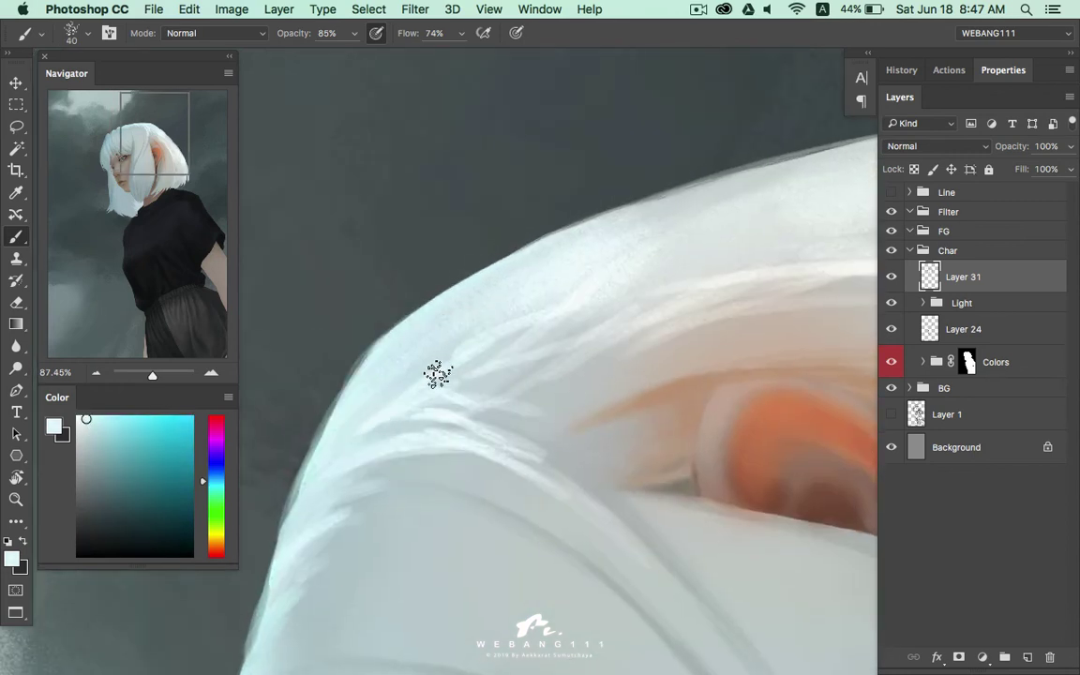
alt+click(491, 441)
drag(557, 511, 619, 567)
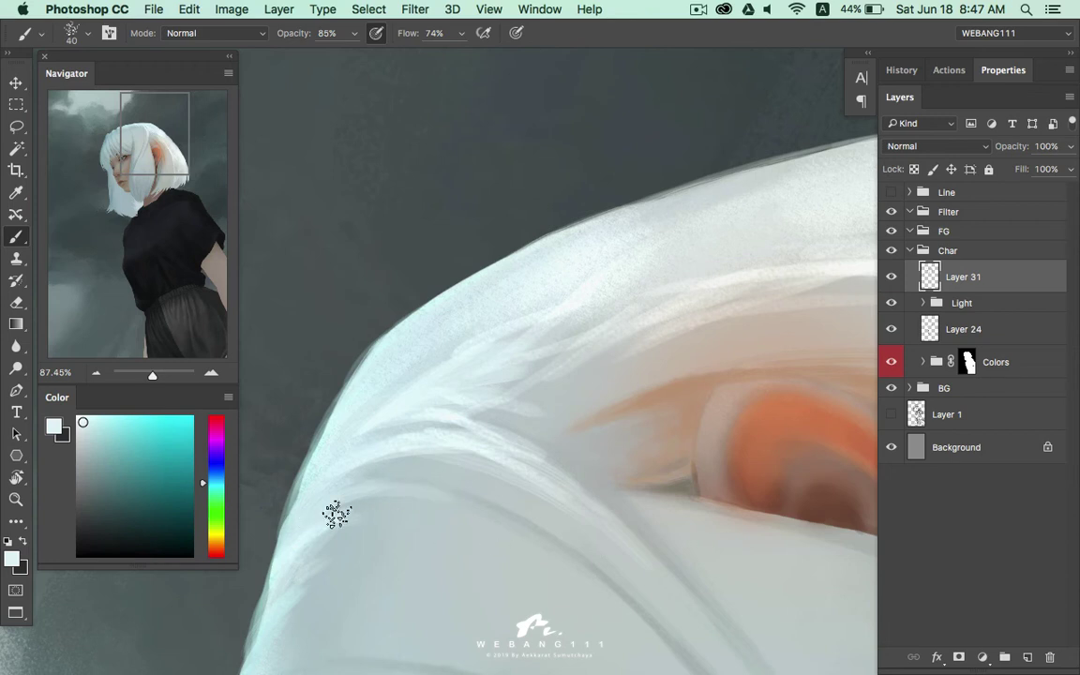
alt+click(452, 374)
Pick a near-white hair highlight colour and shrink the brush to 25
drag(528, 337, 440, 366)
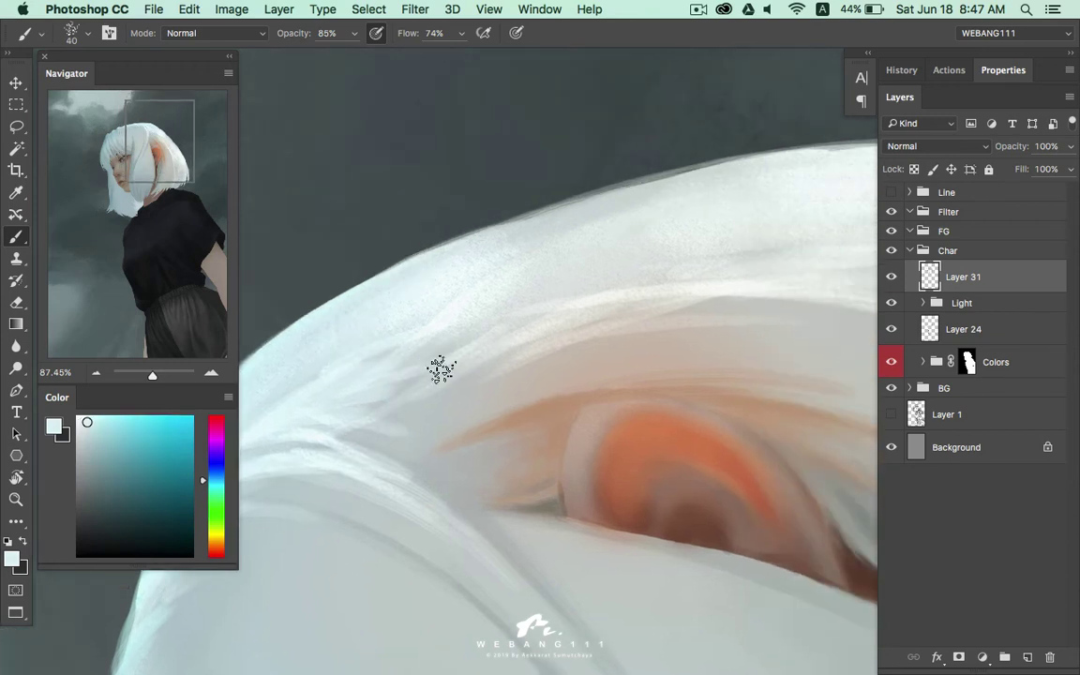
drag(333, 415, 419, 415)
alt+click(366, 426)
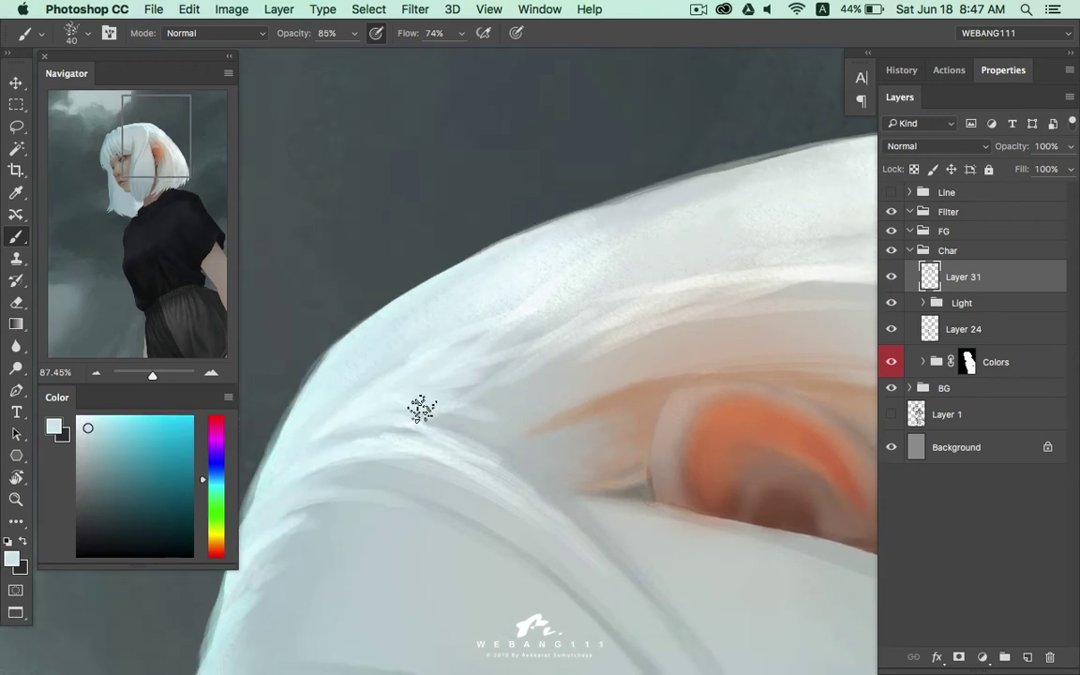
alt+click(554, 263)
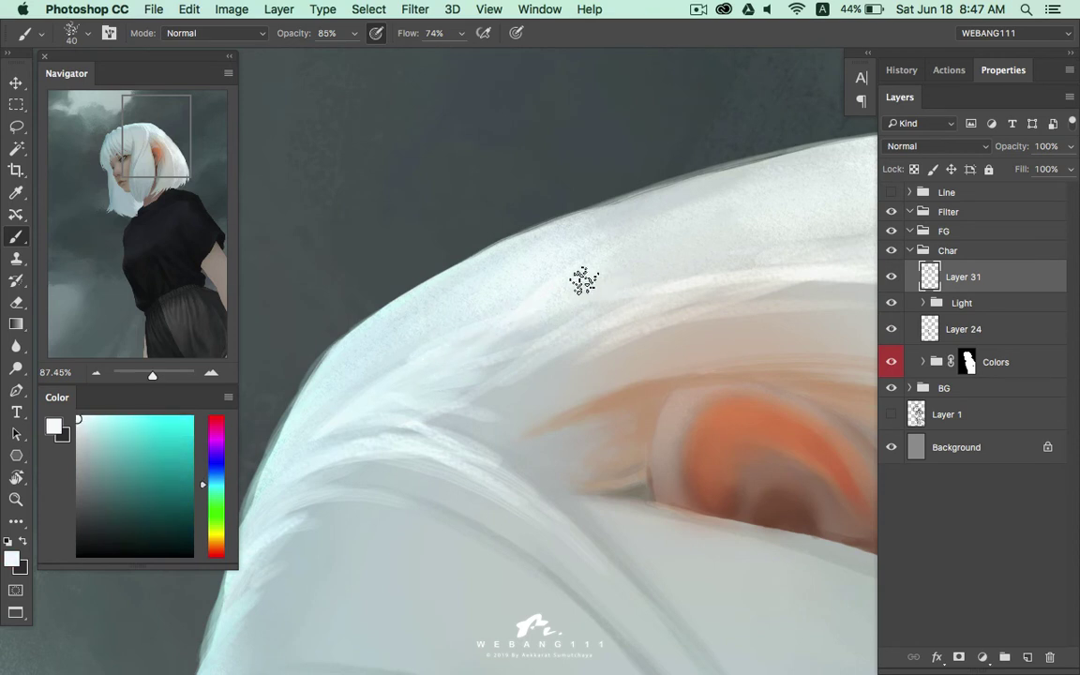
alt+click(375, 324)
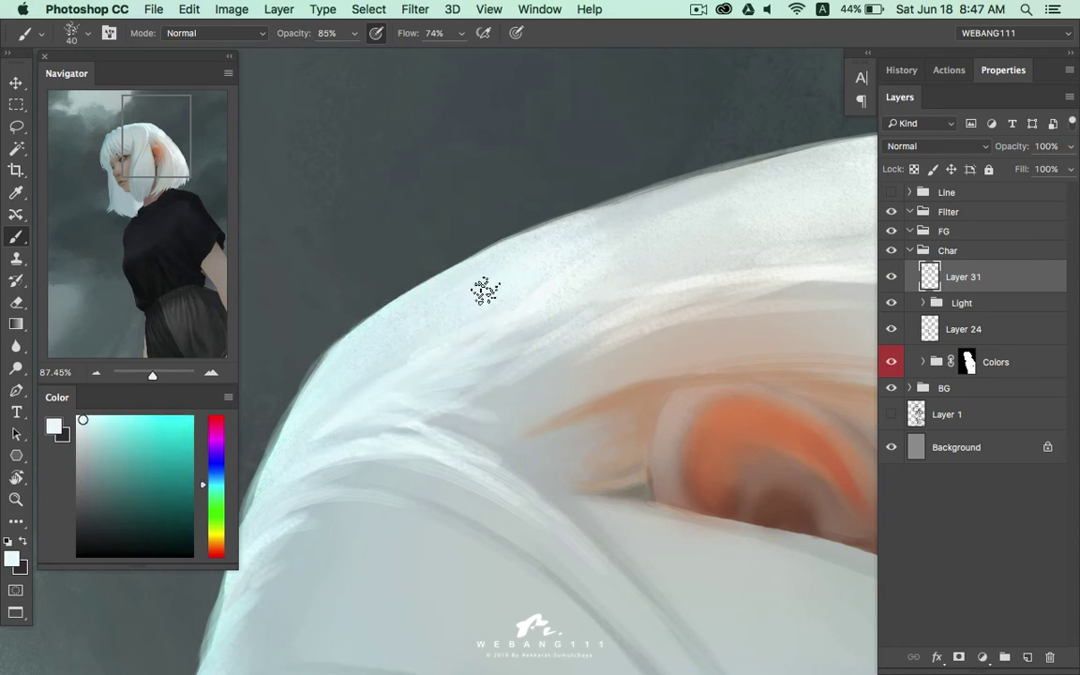
drag(534, 307, 451, 299)
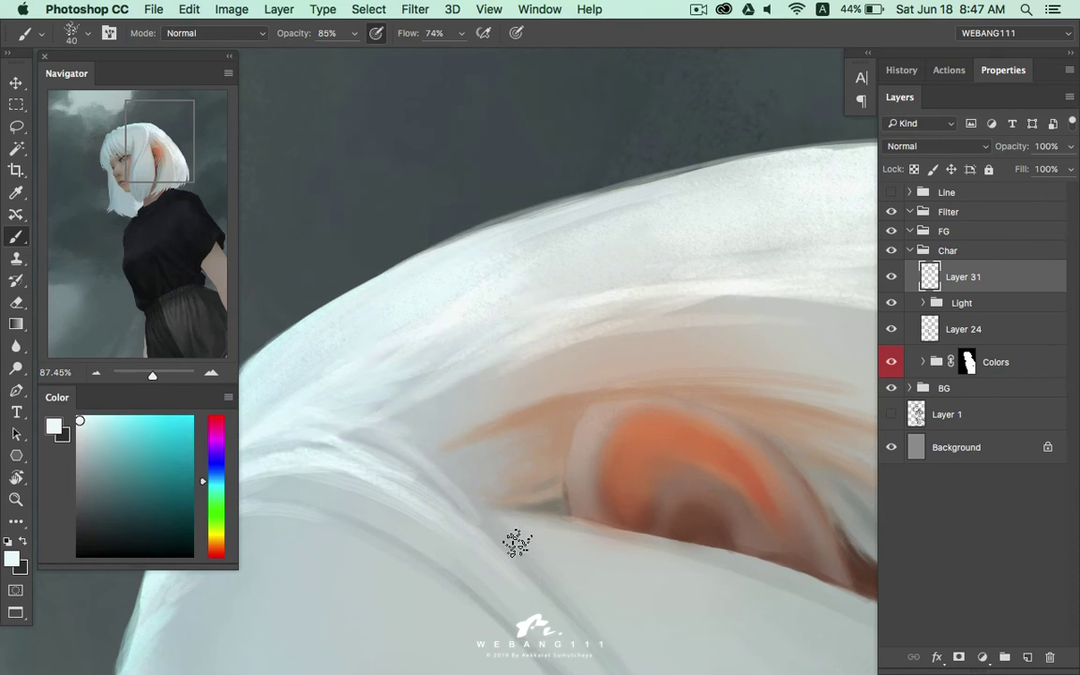
key(bracketleft)
key(bracketleft)
key(bracketleft)
drag(552, 299, 484, 292)
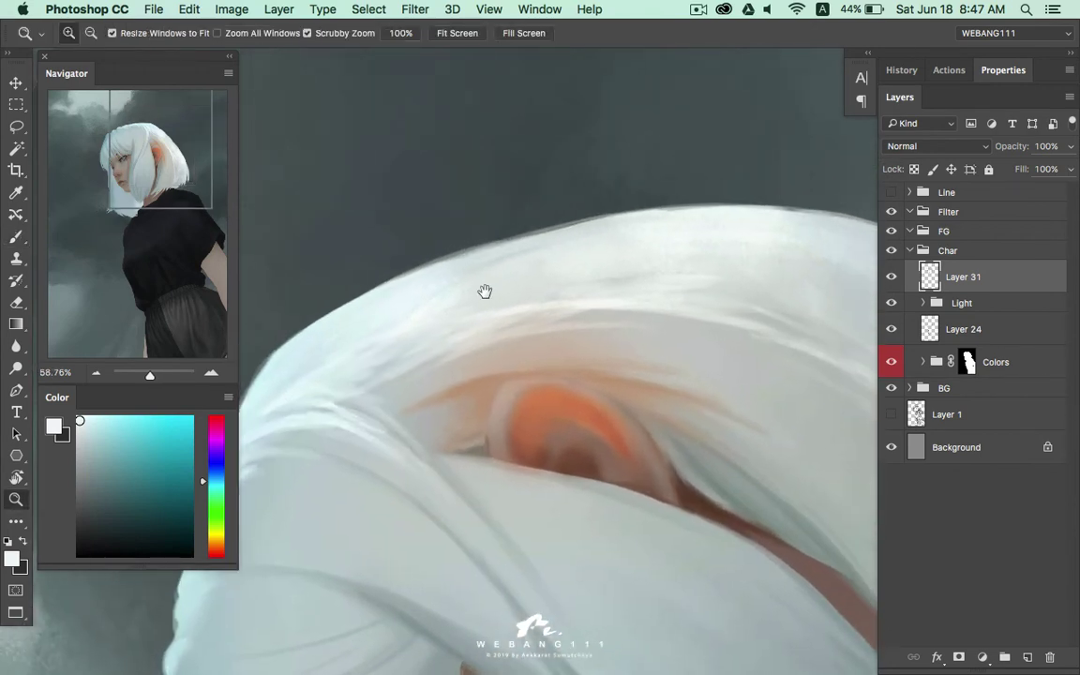
Rotate the canvas a quarter turn, undo the last stroke and resample hair tones near the ear
key(r)
mouse_move(583, 164)
mouse_down()
mouse_move(485, 139)
mouse_move(526, 277)
mouse_move(477, 308)
mouse_up()
key(b)
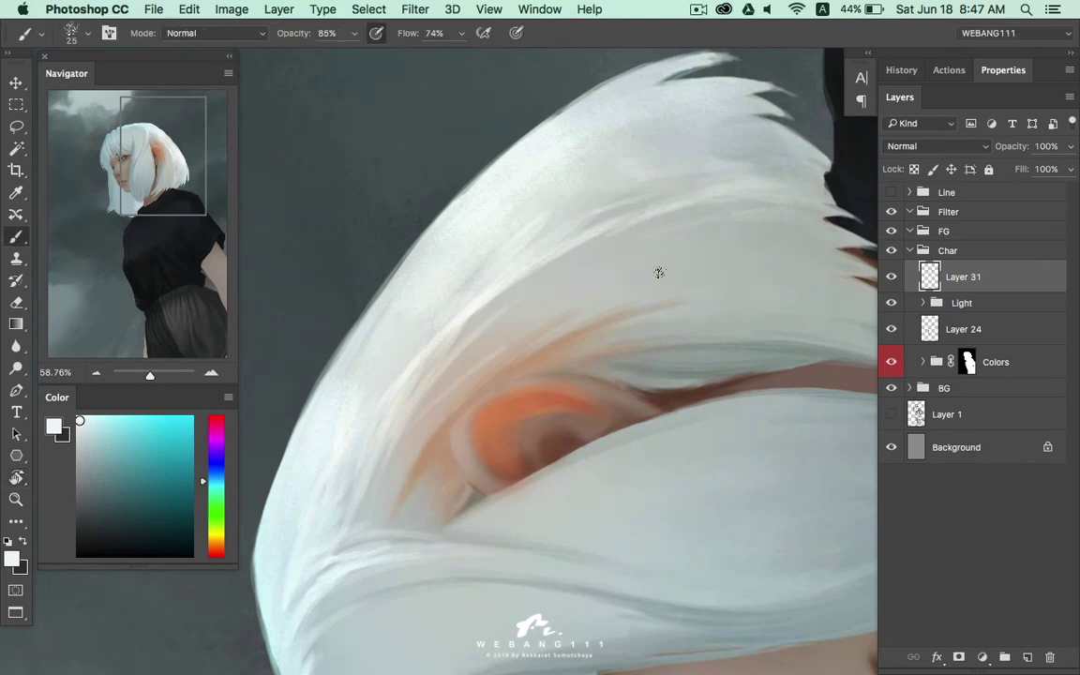
key(ctrl+z)
alt+click(330, 520)
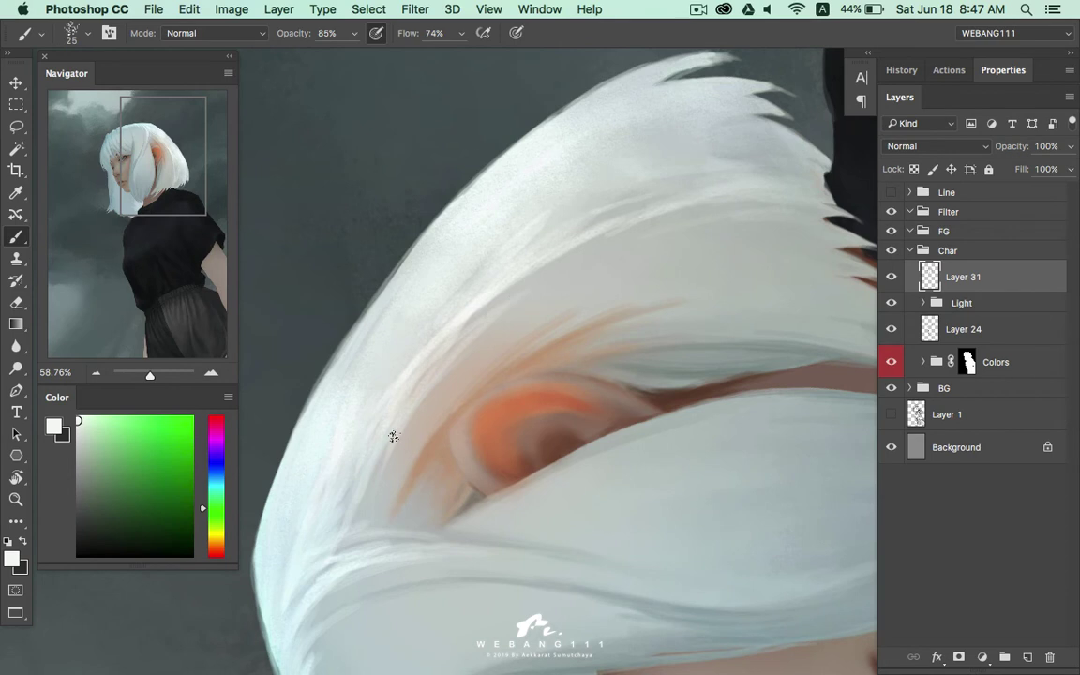
alt+click(417, 373)
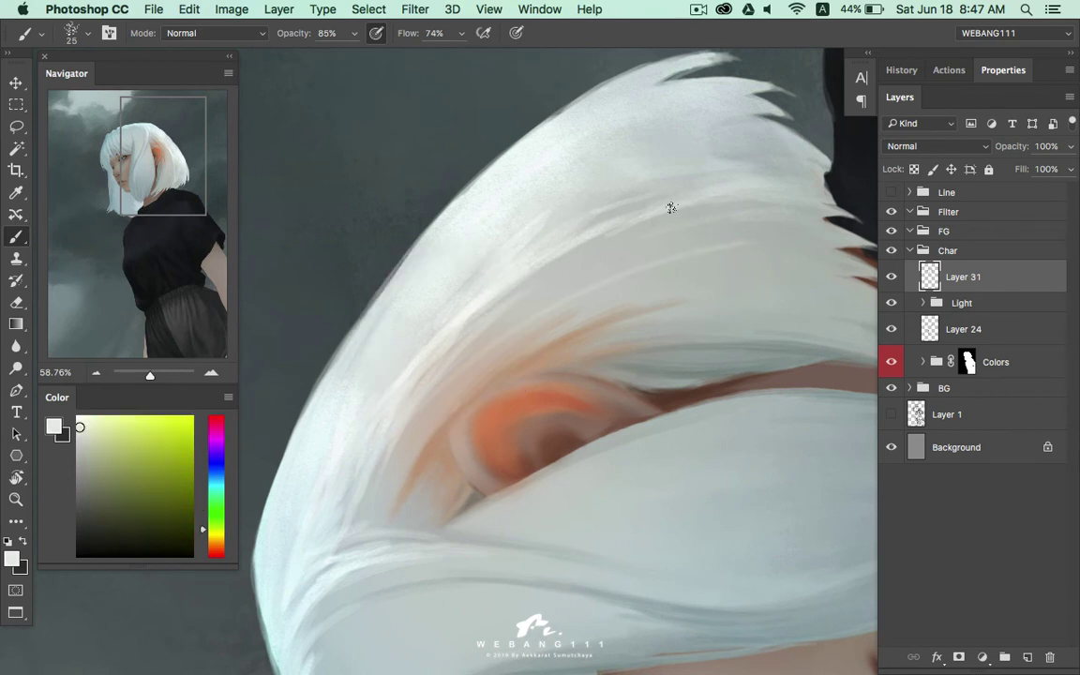
alt+click(367, 436)
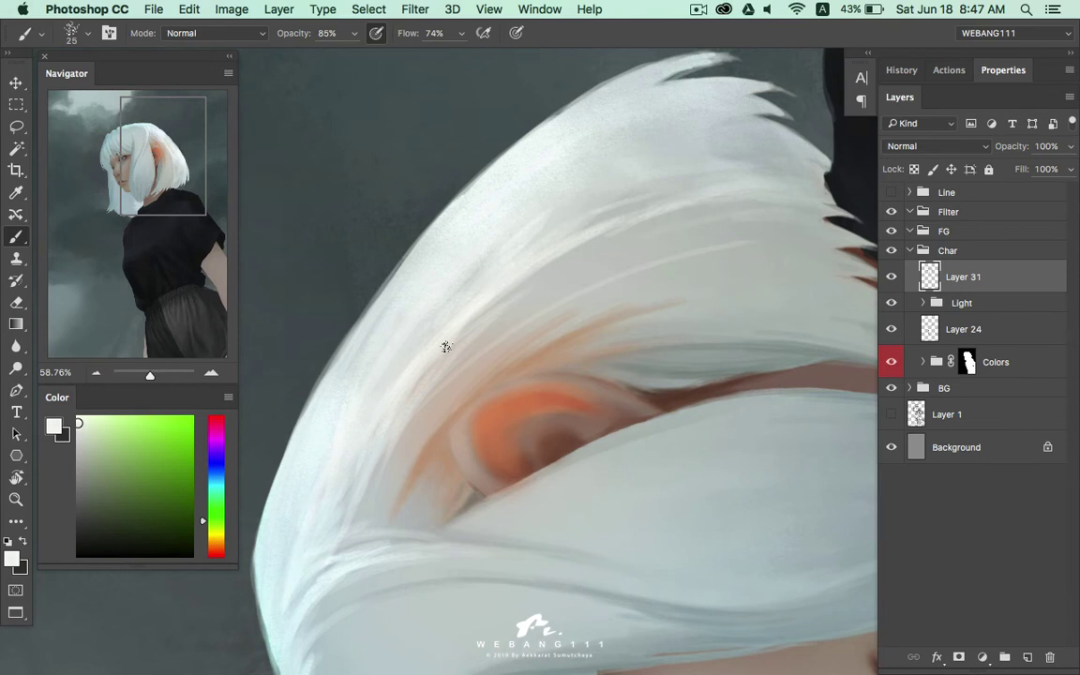
alt+click(492, 285)
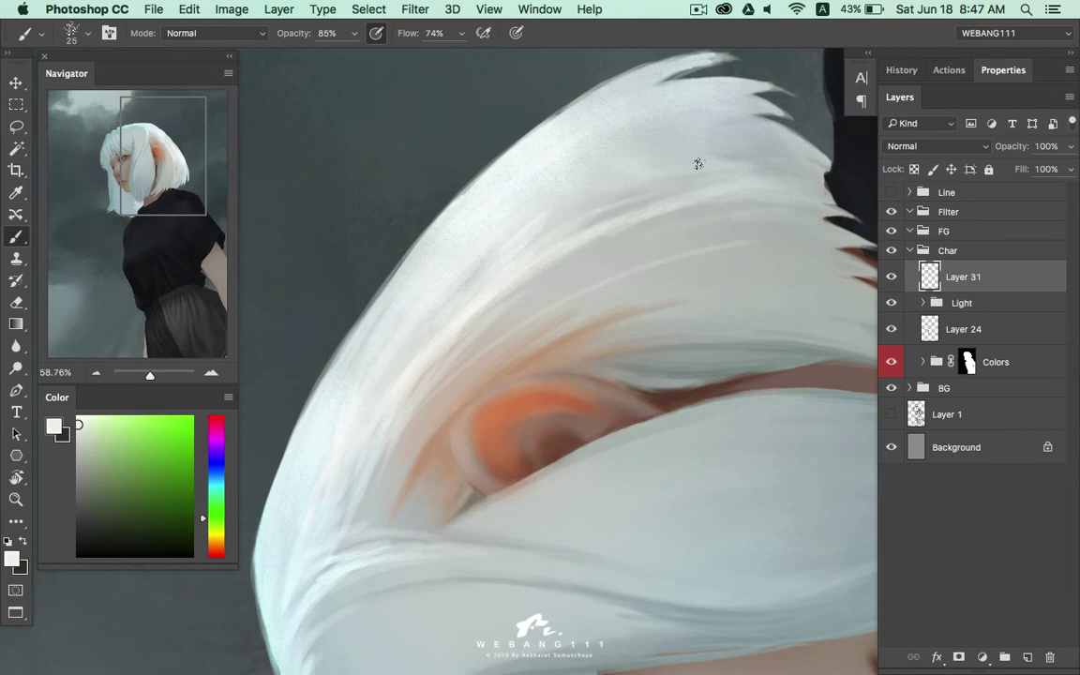
Sample a cool teal-white tone and extend the upper hair spike with a size-15 brush
alt+click(456, 236)
alt+click(469, 233)
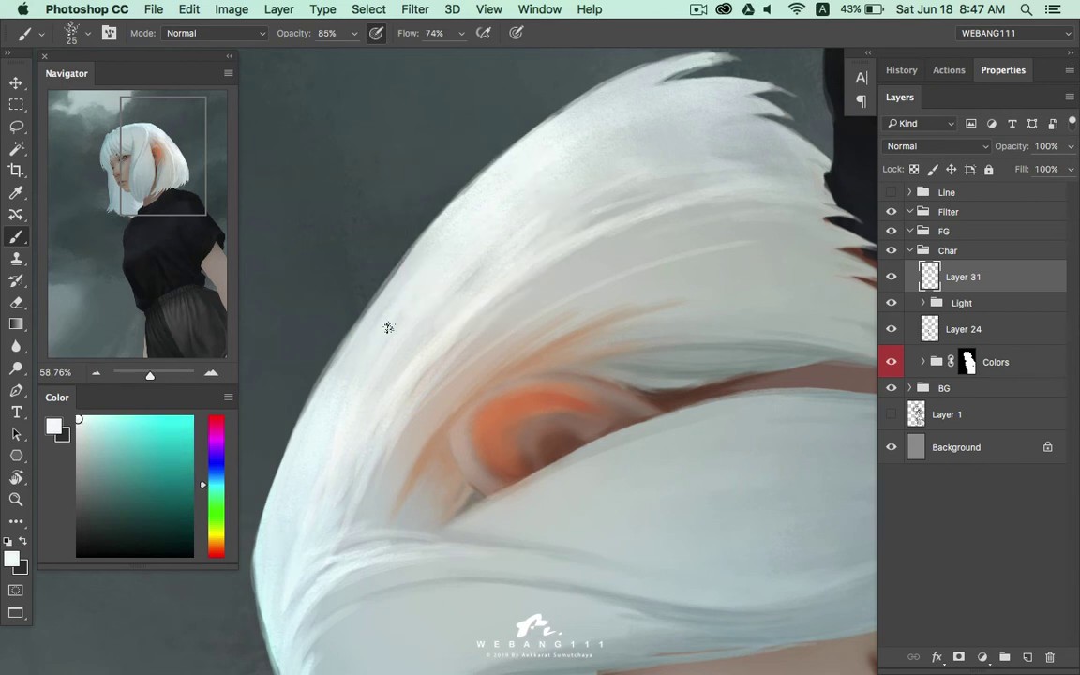
alt+click(375, 290)
alt+click(379, 252)
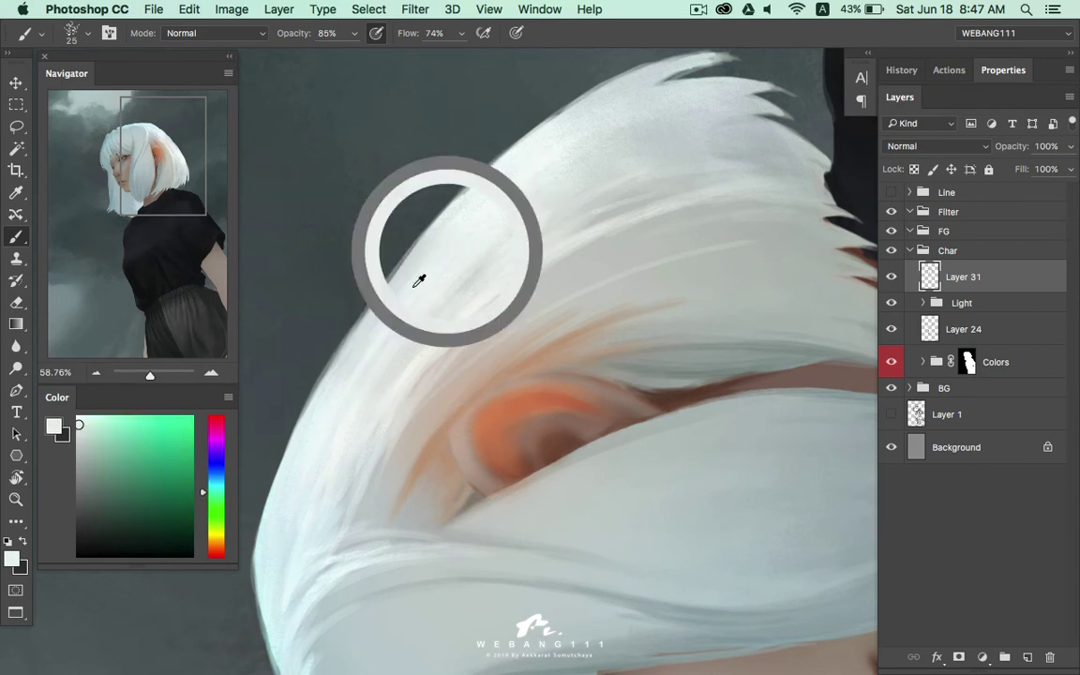
alt+click(394, 283)
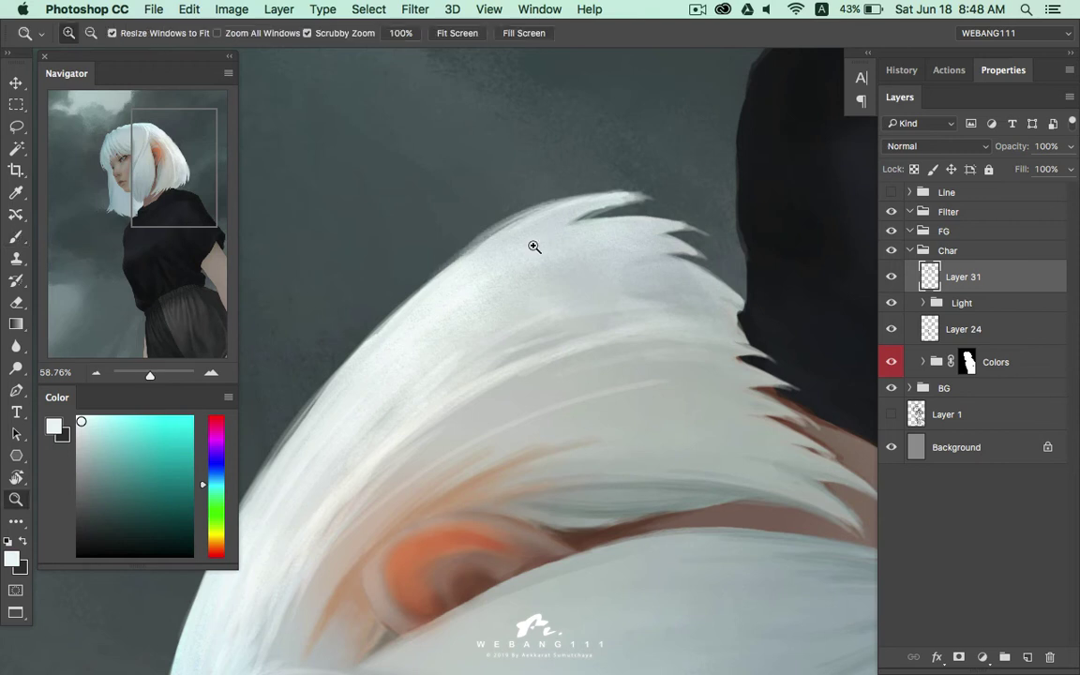
drag(534, 244, 603, 224)
key(bracketleft)
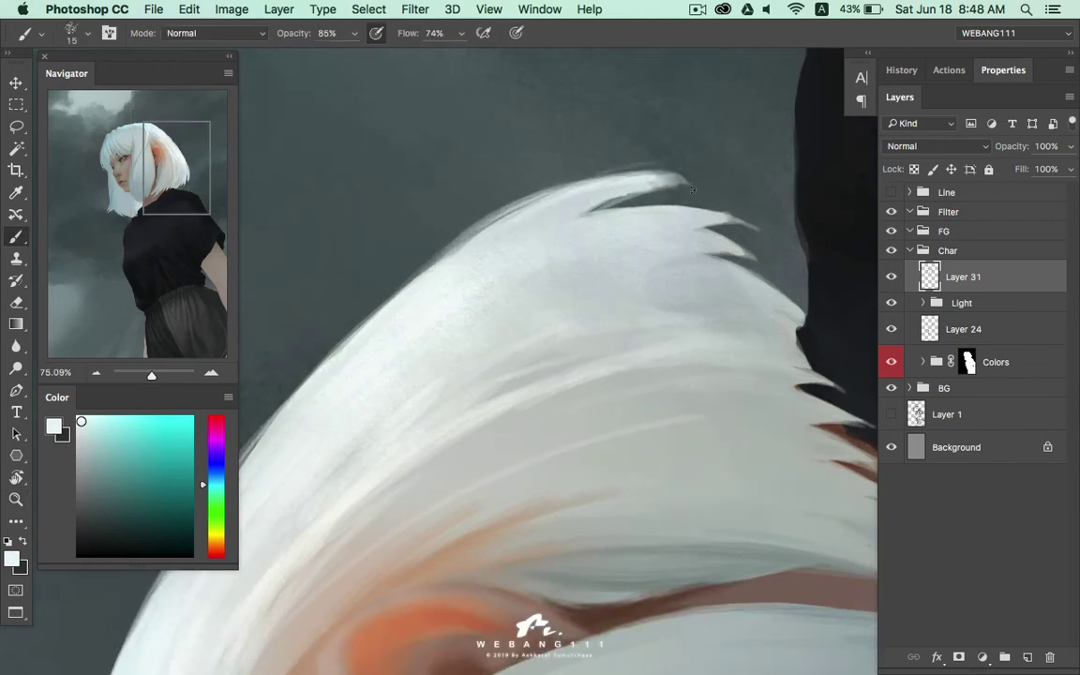
drag(701, 216, 774, 223)
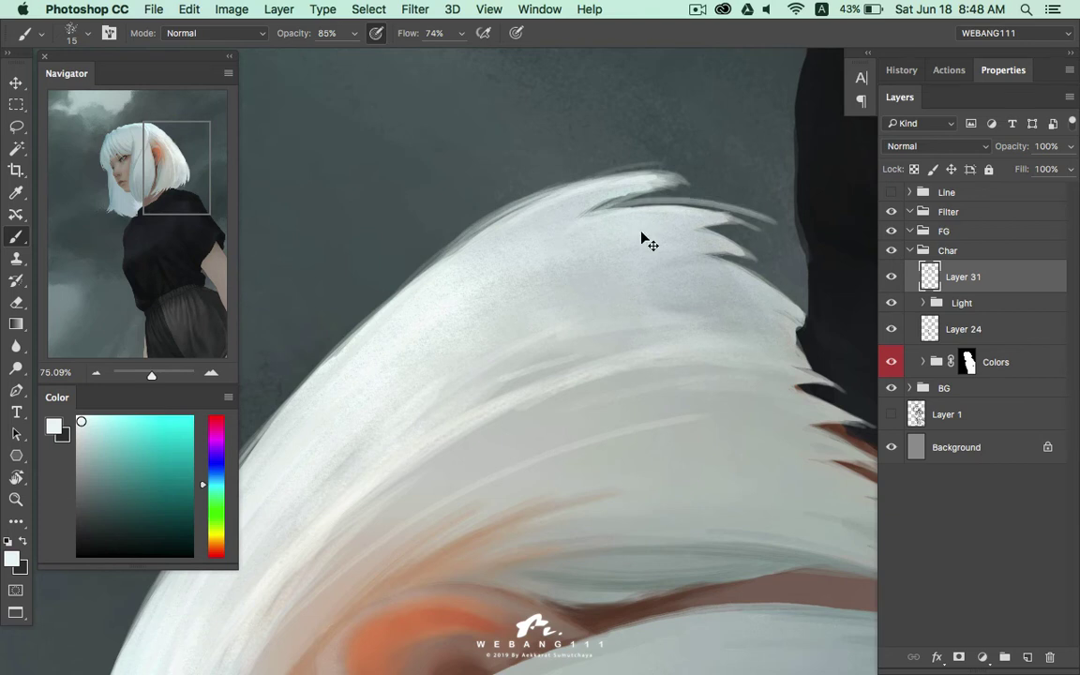
Re-angle the canvas, brighten the upper hair tip and raise brush flow to 93%
key(r)
mouse_move(583, 173)
mouse_down()
mouse_move(596, 127)
mouse_move(523, 207)
mouse_up()
key(b)
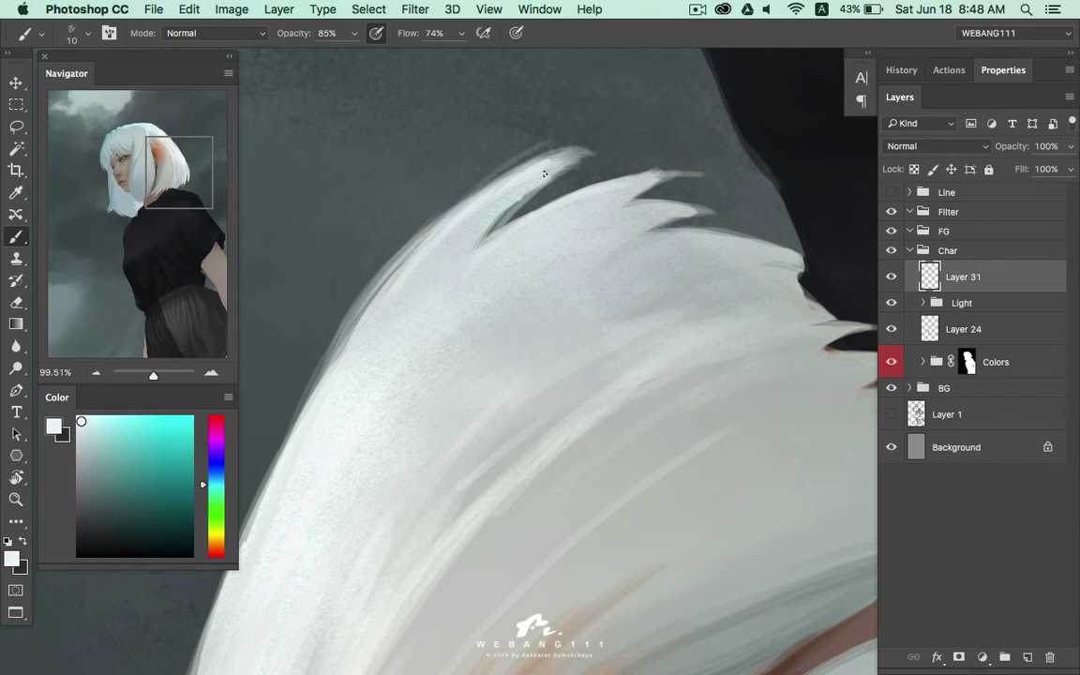
alt+click(548, 160)
drag(488, 148, 541, 137)
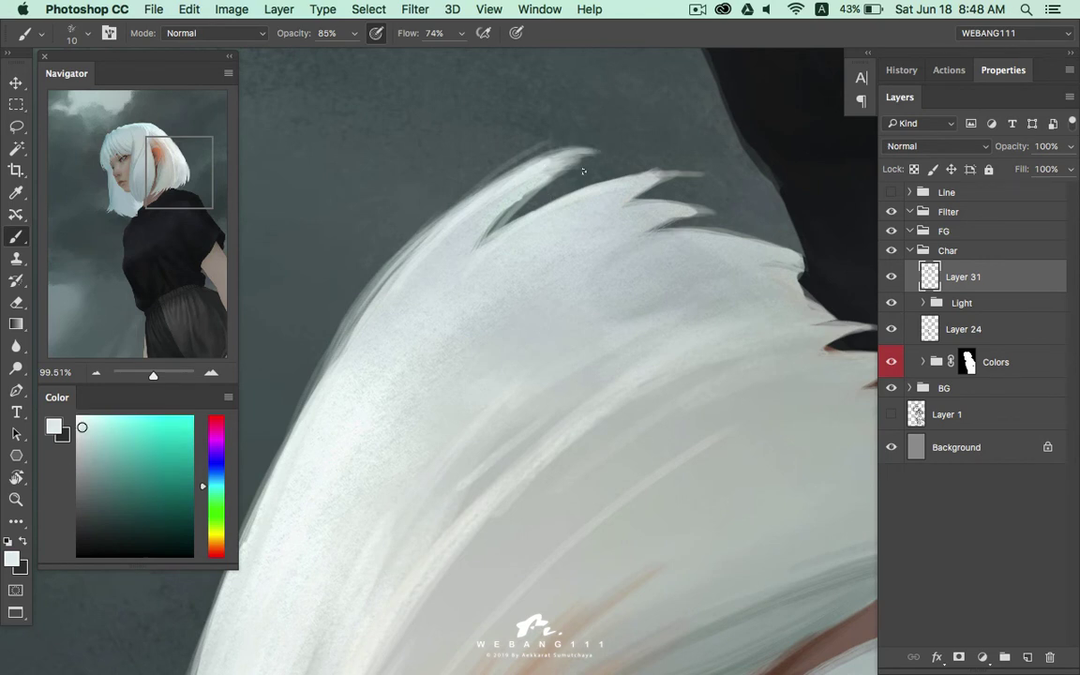
drag(460, 35, 473, 58)
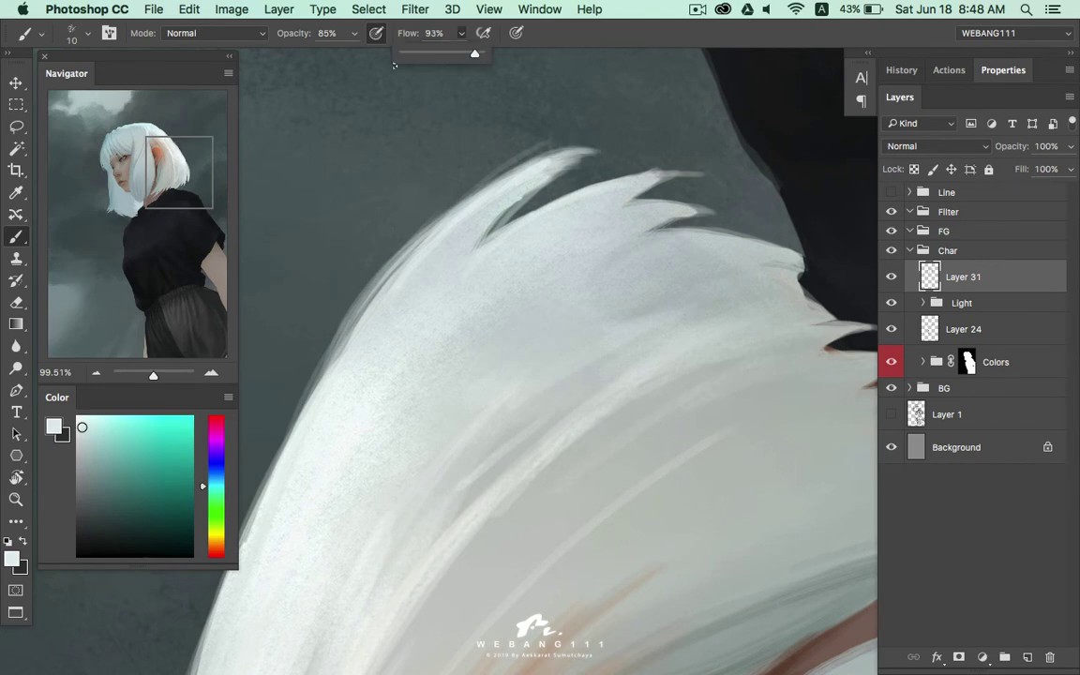
click(590, 175)
Lighten the upper hair edge and fill the dark gaps between spikes with wispy strands
mouse_move(361, 230)
mouse_down()
mouse_move(470, 148)
mouse_move(604, 142)
mouse_up()
mouse_move(452, 203)
mouse_down()
mouse_move(573, 150)
mouse_move(703, 203)
mouse_up()
drag(625, 266, 675, 234)
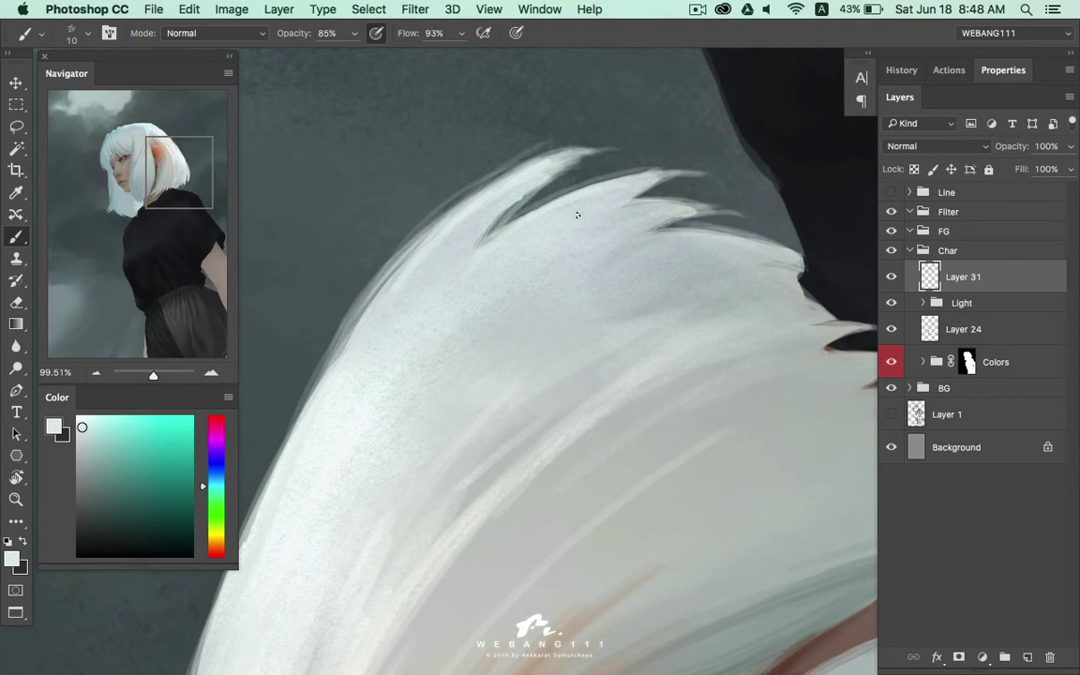
drag(521, 198, 588, 179)
drag(450, 204, 599, 150)
drag(385, 187, 617, 158)
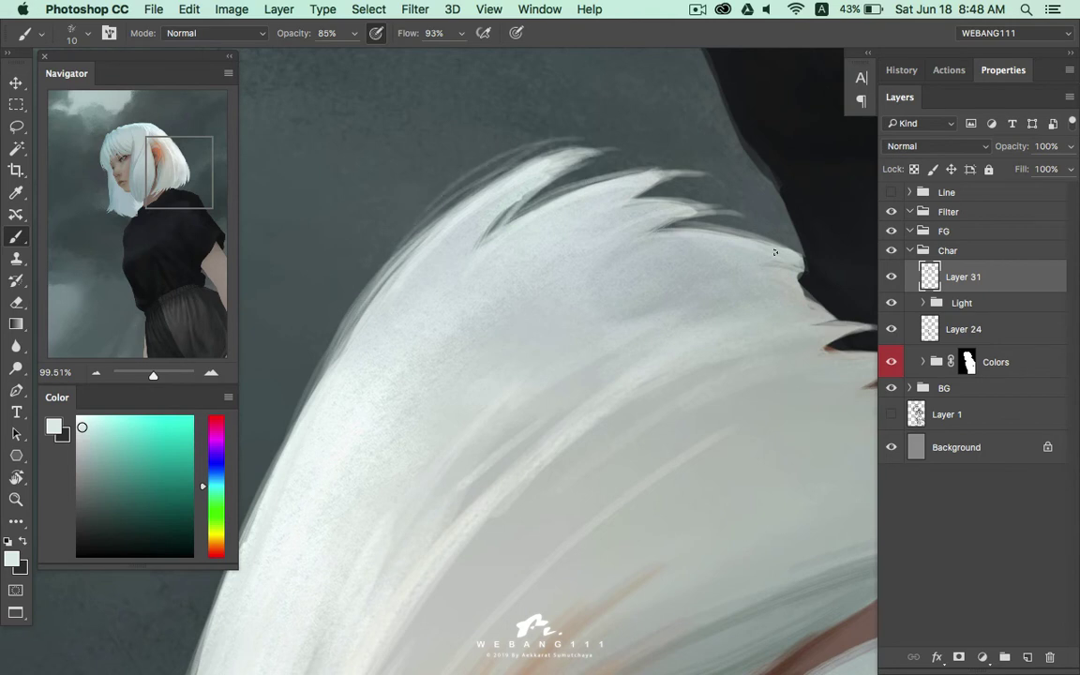
Paint a thin light strand beside the dark spike and sample grey hair tones
scroll(712, 291, right, 3)
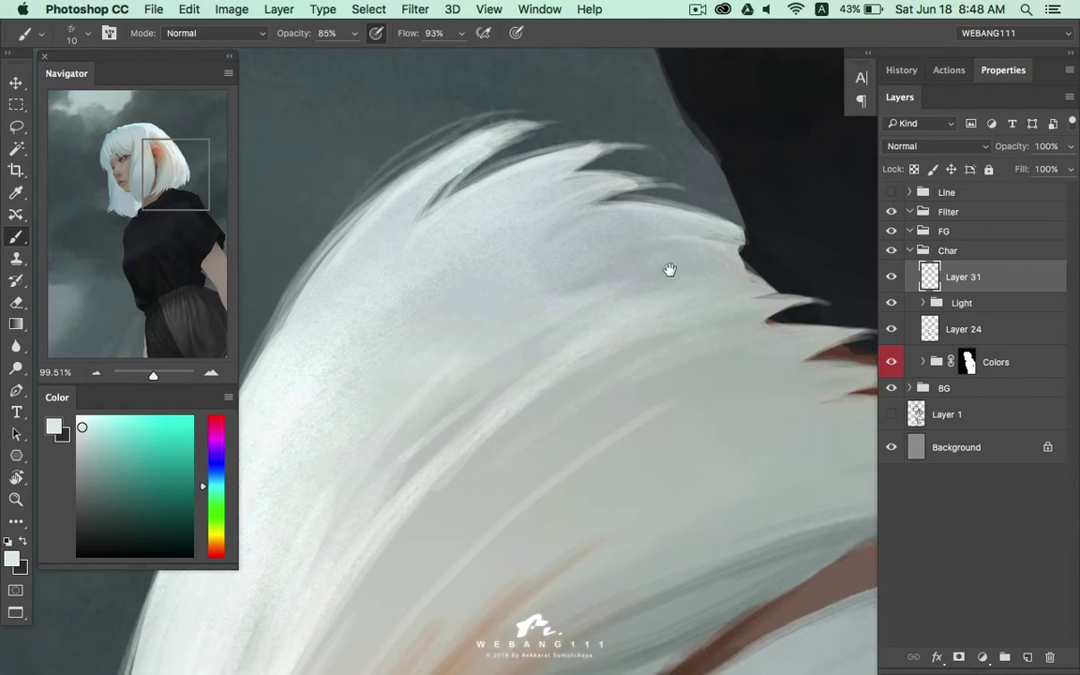
scroll(670, 269, right, 3)
drag(604, 274, 718, 283)
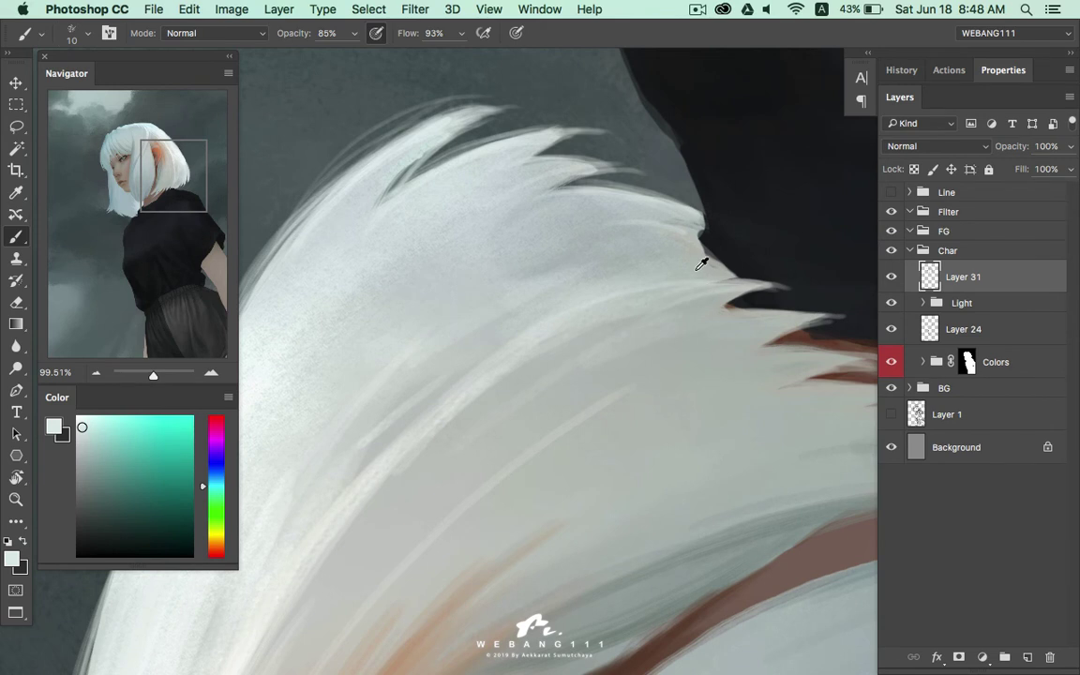
alt+click(691, 264)
alt+click(740, 321)
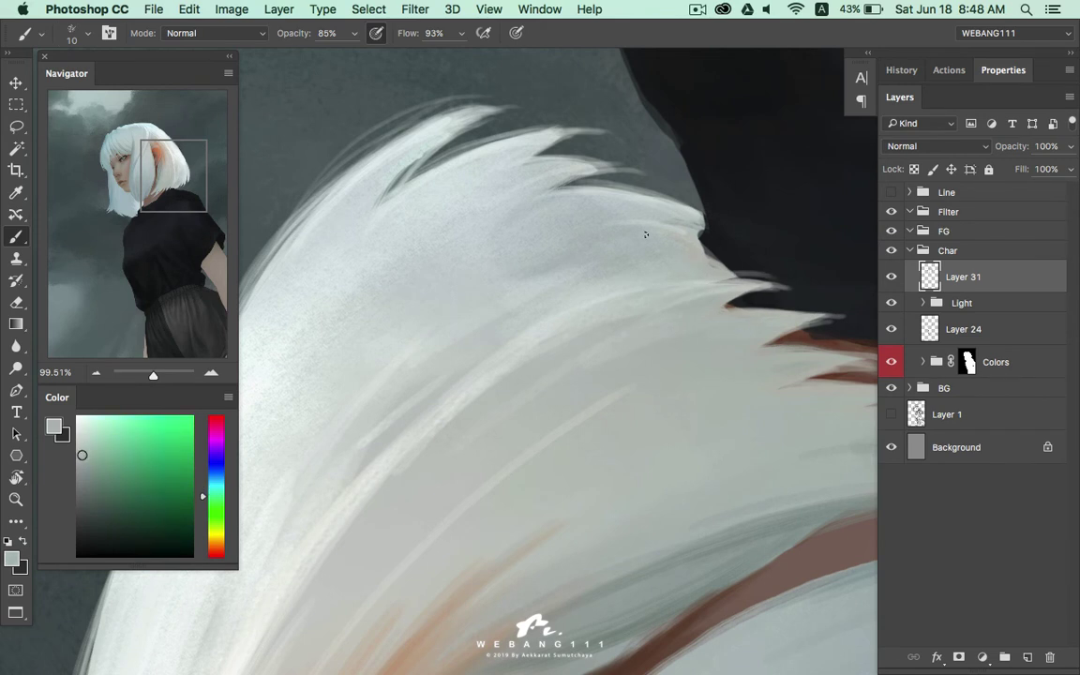
alt+click(427, 263)
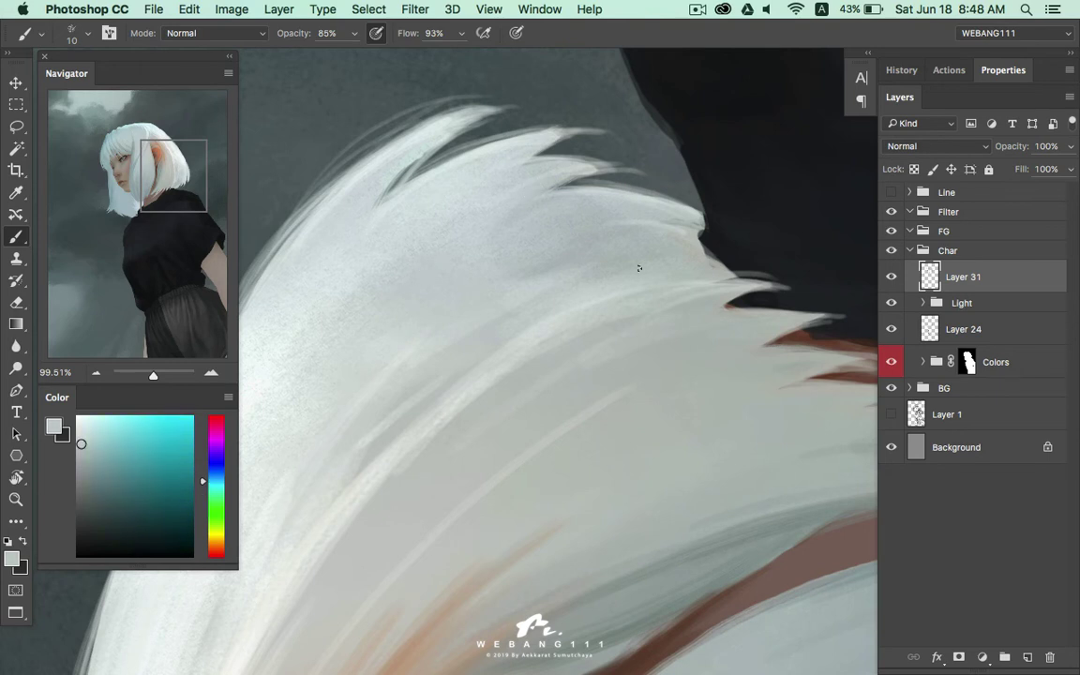
Sample a near-white colour and paint light strands into the hair tips
scroll(638, 268, down, 3)
alt+click(302, 468)
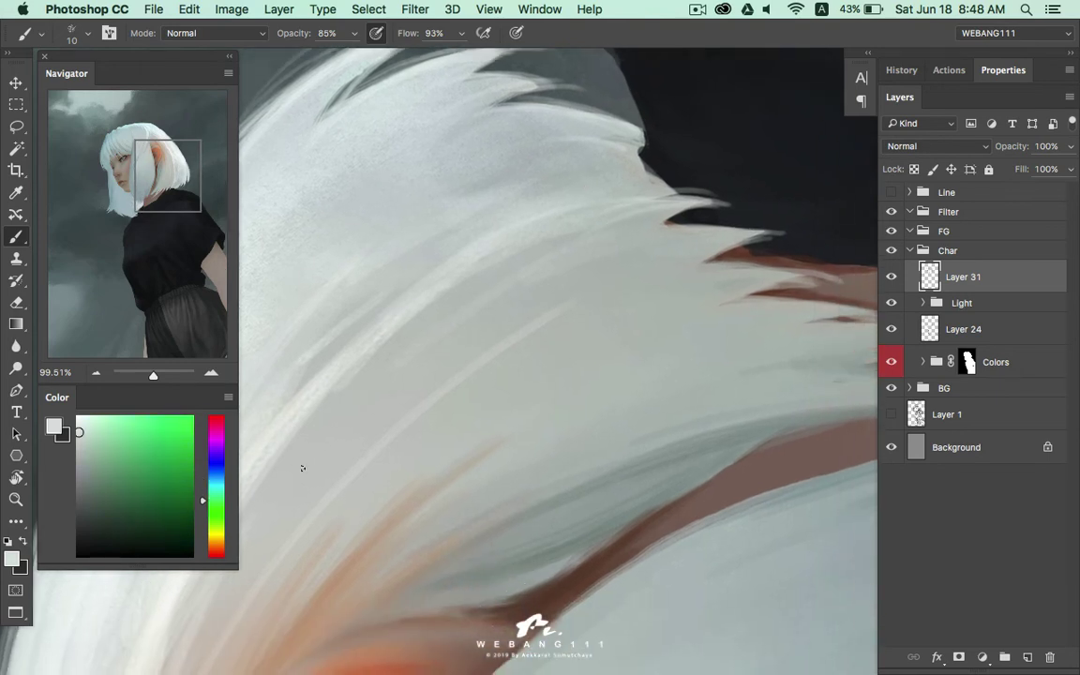
drag(627, 283, 726, 273)
mouse_move(565, 254)
mouse_down()
mouse_move(654, 247)
mouse_move(696, 229)
mouse_up()
drag(553, 218, 622, 207)
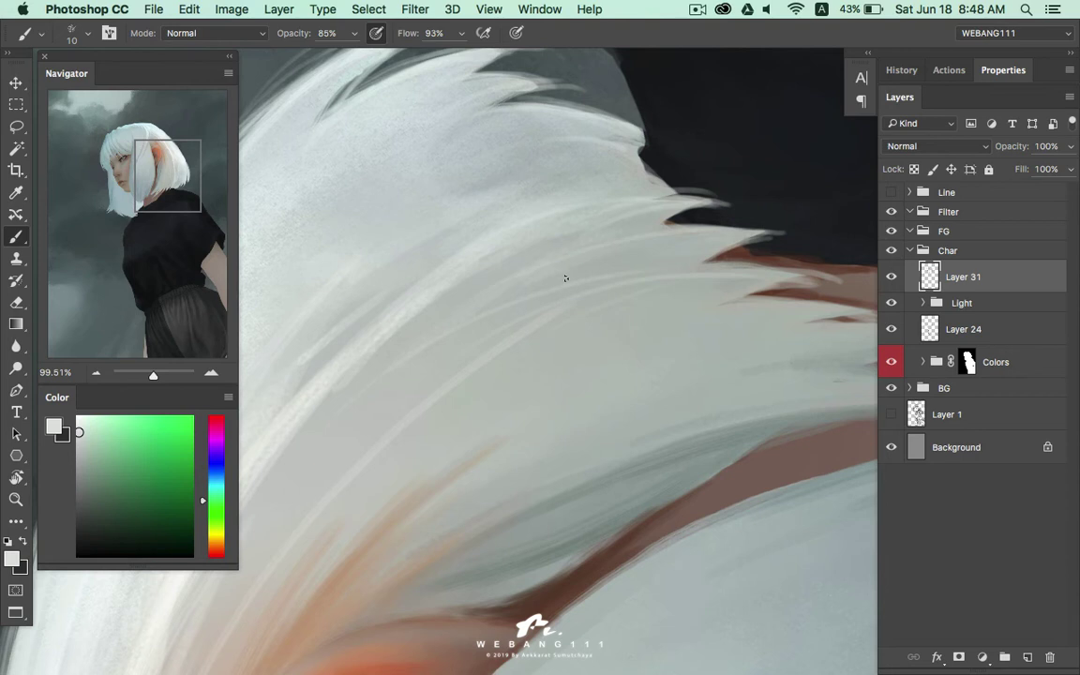
drag(457, 361, 506, 521)
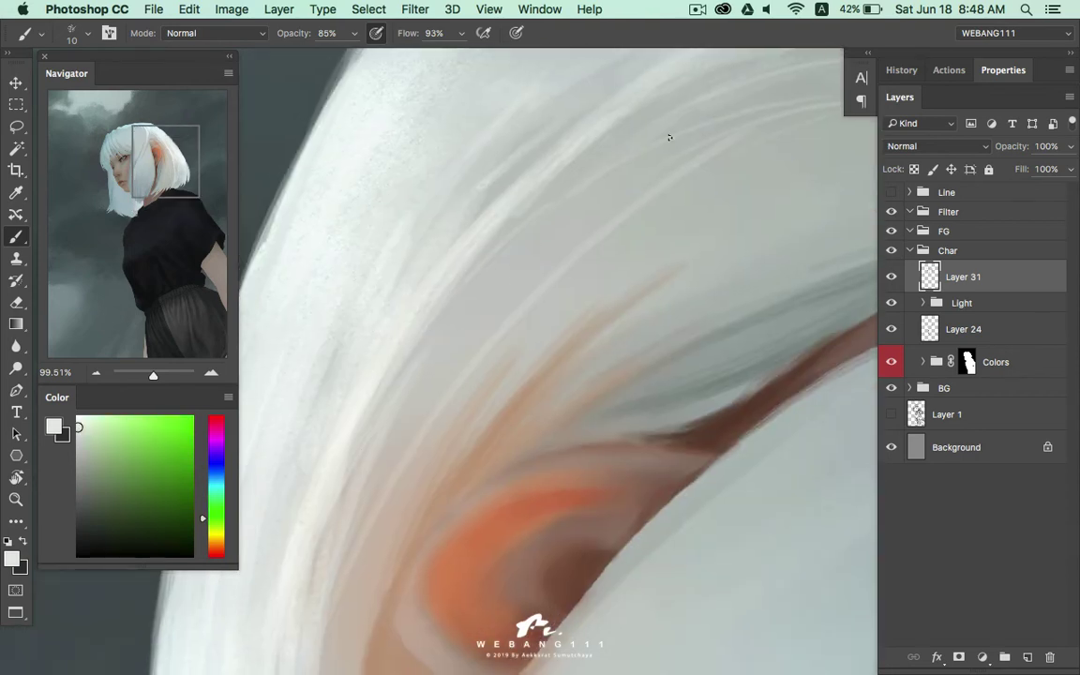
Bring the orange ear into view and sample the hair colour with the Brush tool
mouse_move(721, 147)
mouse_down()
mouse_move(531, 282)
mouse_move(388, 483)
mouse_up()
alt+click(316, 412)
mouse_move(564, 246)
mouse_down()
mouse_move(641, 325)
mouse_move(588, 386)
mouse_move(706, 284)
mouse_move(667, 301)
mouse_up()
key(z)
key(b)
Resize the brush to 40 px and sample a light colour from the hair's outer edge
alt+click(692, 278)
key(bracketright)
key(bracketright)
key(bracketright)
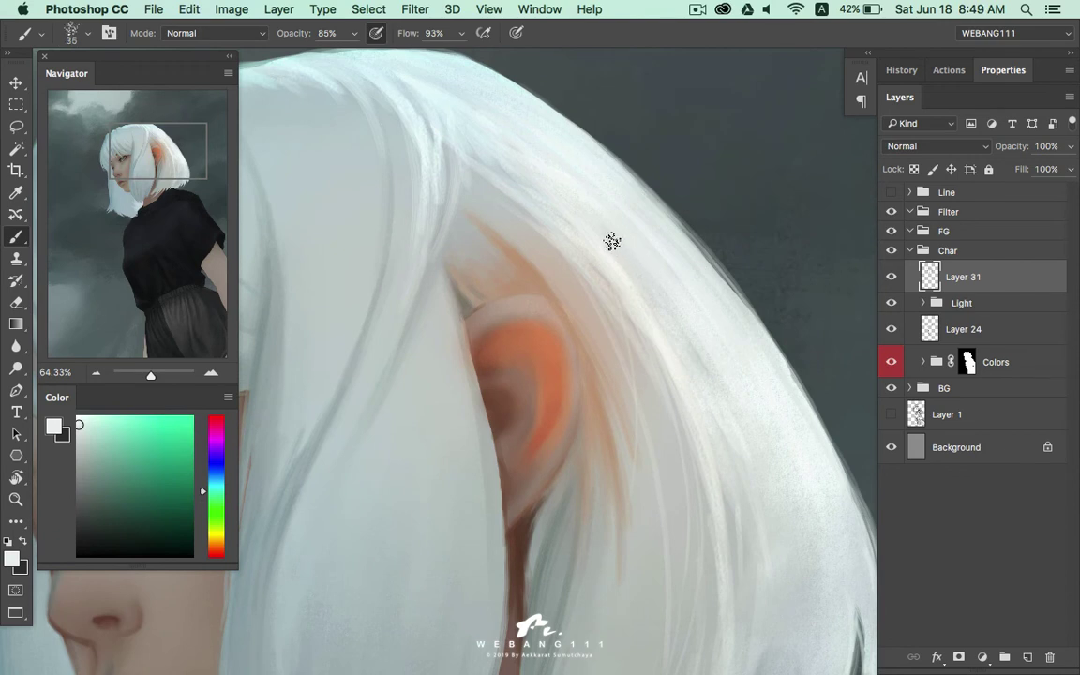
key(bracketleft)
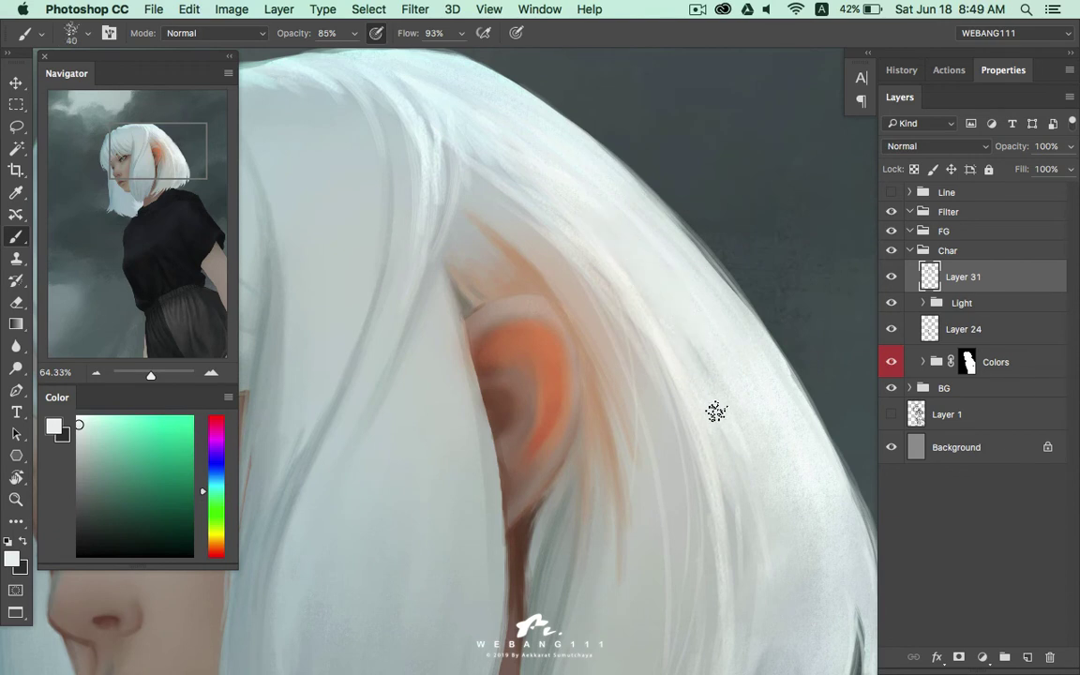
alt+click(620, 270)
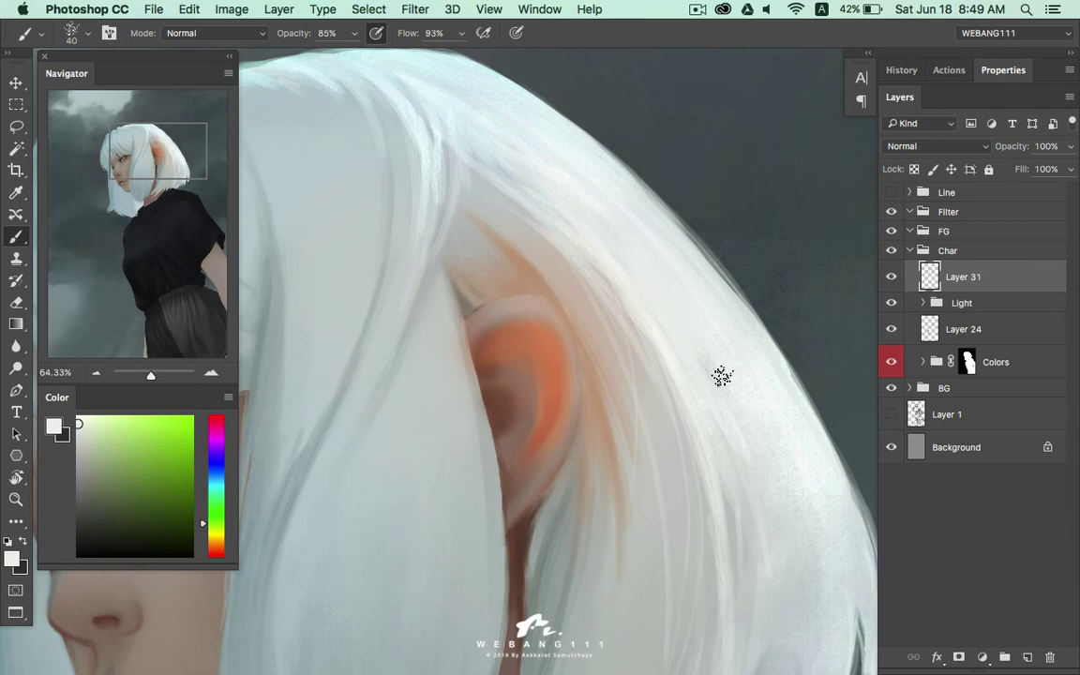
alt+click(680, 239)
alt+click(685, 239)
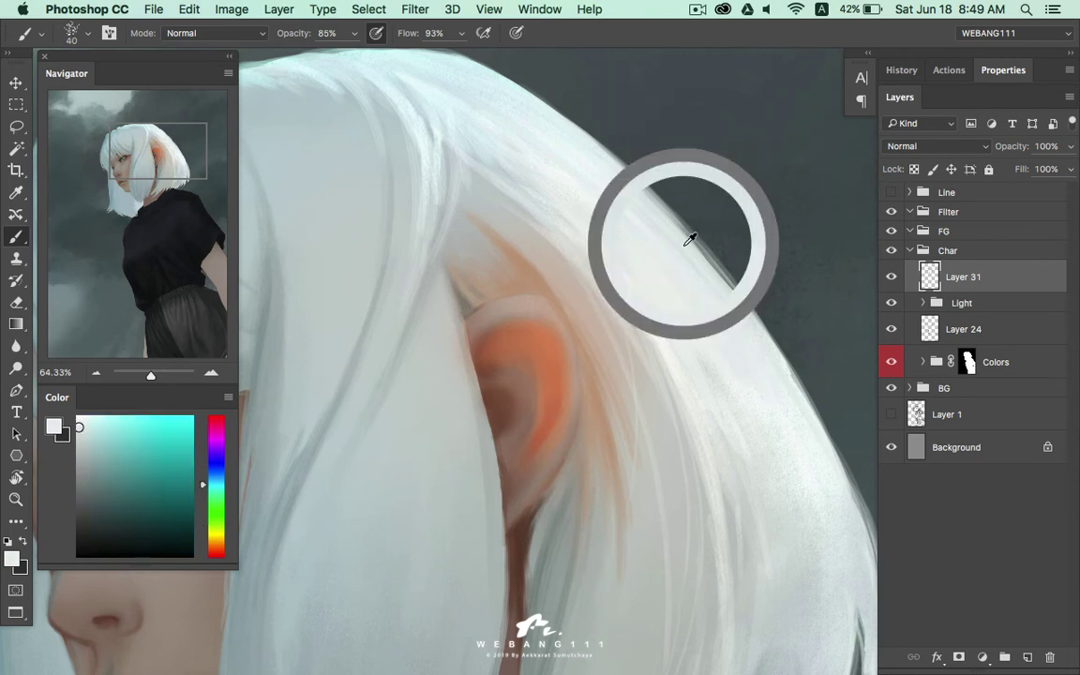
Zoom in closer on the ear and open the brush presets
key(z)
drag(561, 361, 599, 356)
key(b)
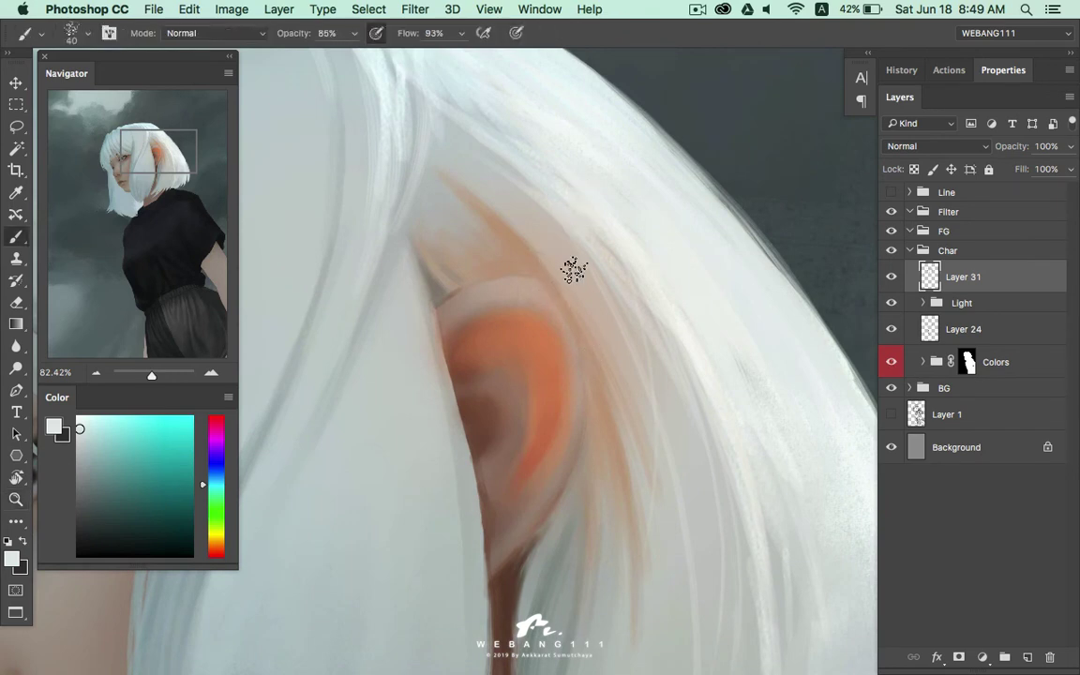
right_click(575, 290)
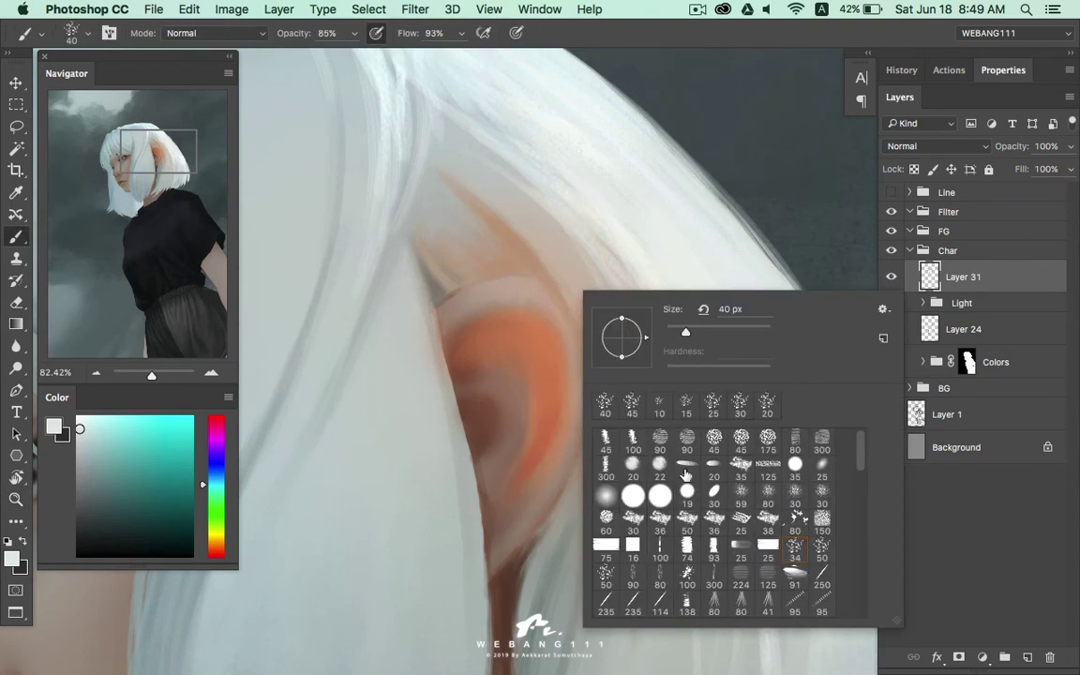
Choose a soft round brush and select Layer 30 inside the Light group
click(607, 494)
click(923, 303)
click(965, 337)
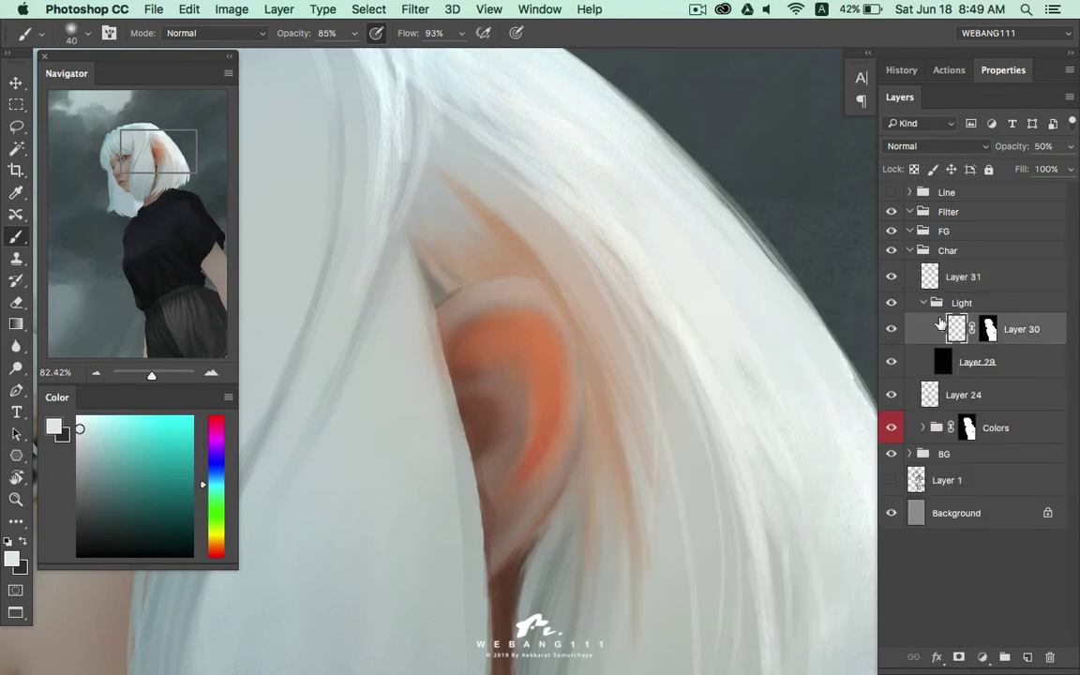
Paint pale highlights along the ear's top and right rim and lightly brighten the inner ear
key(bracketleft)
drag(447, 298, 533, 292)
key(bracketright)
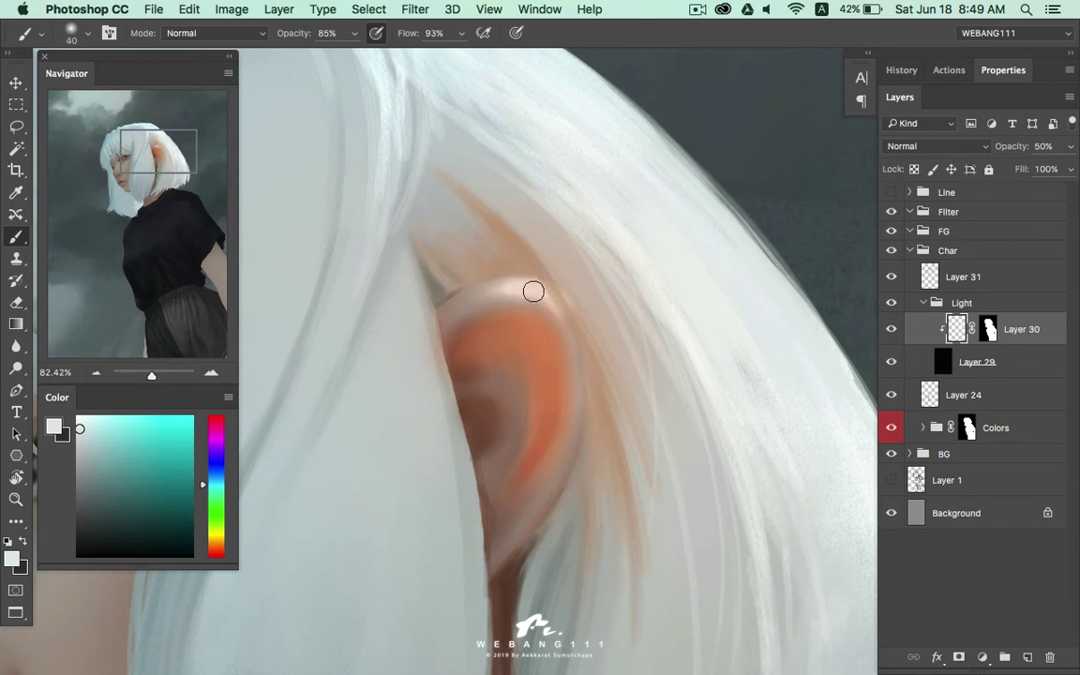
drag(573, 359, 576, 429)
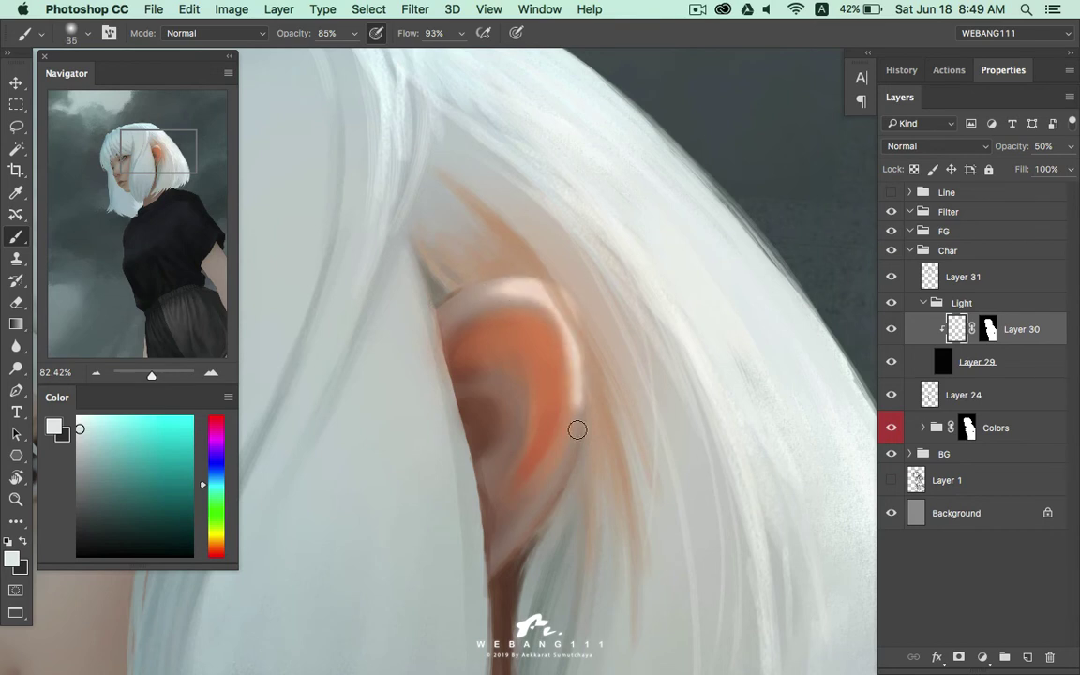
drag(521, 328, 506, 422)
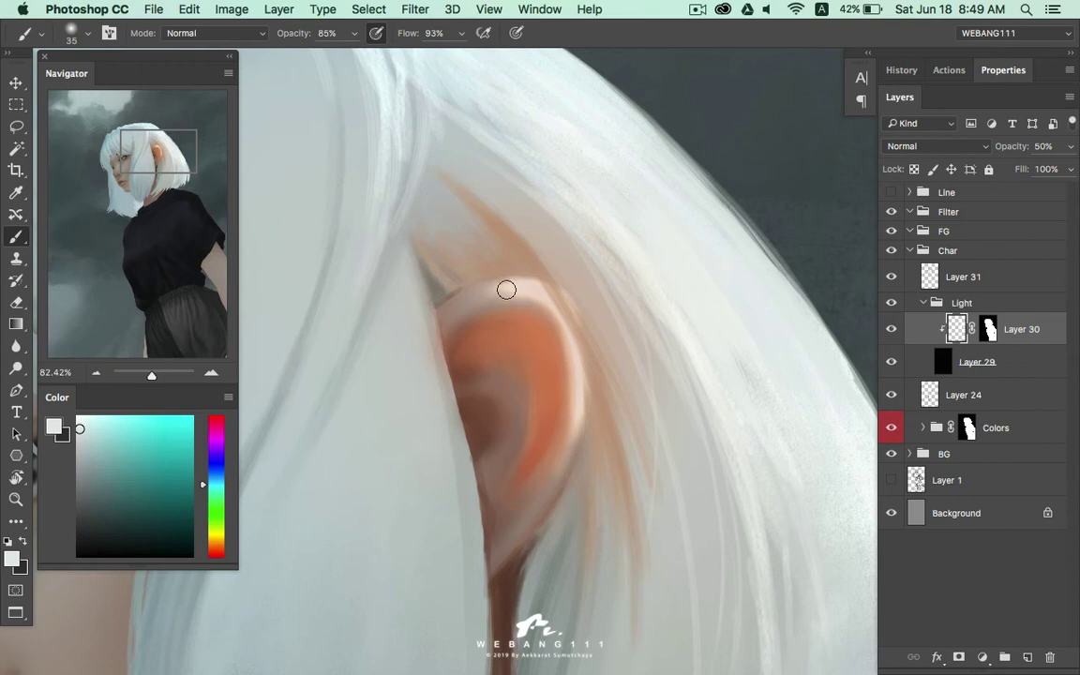
drag(481, 294, 562, 311)
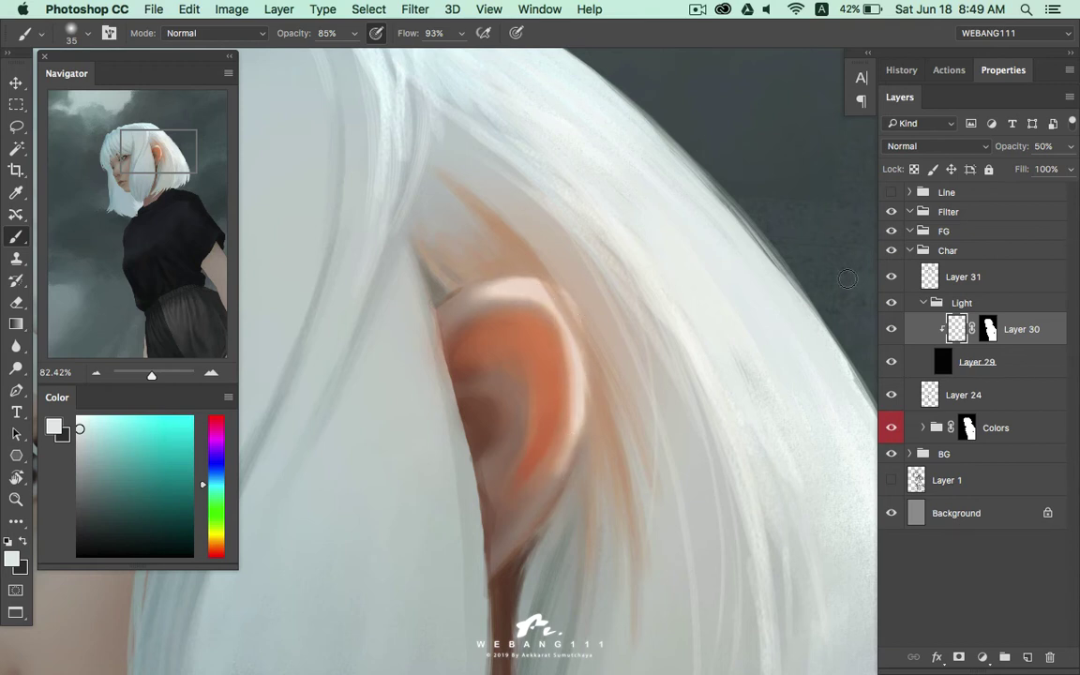
key(alt+bracketright)
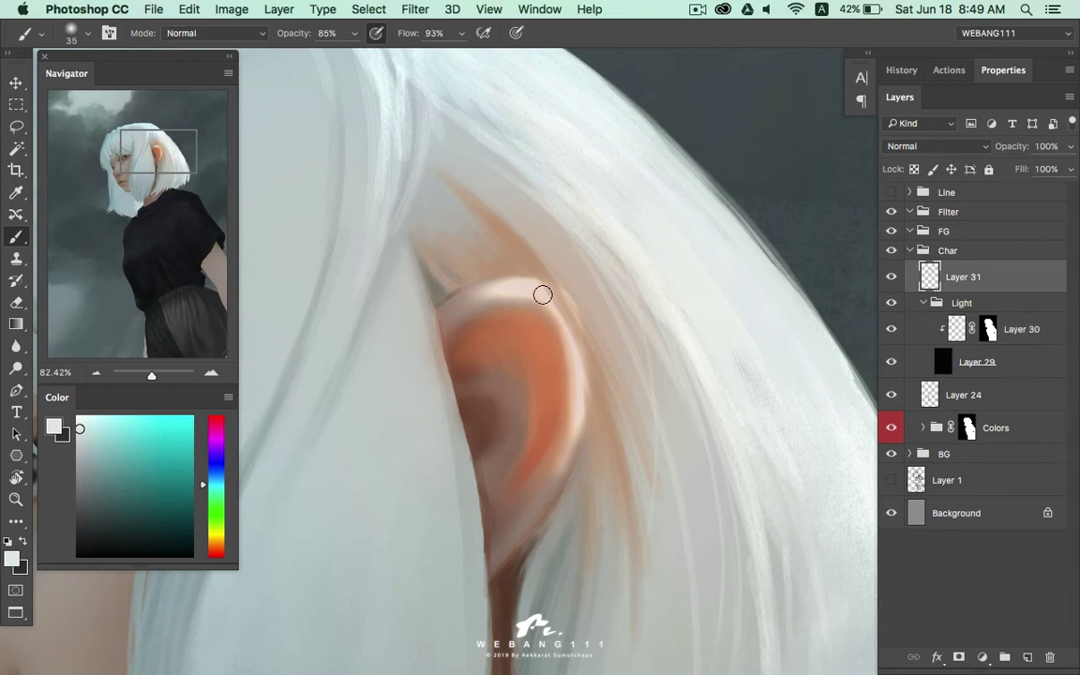
Brighten the ear's top rim with sampled pale peach at brush size 25, then zoom out
alt+click(544, 283)
key(bracketleft)
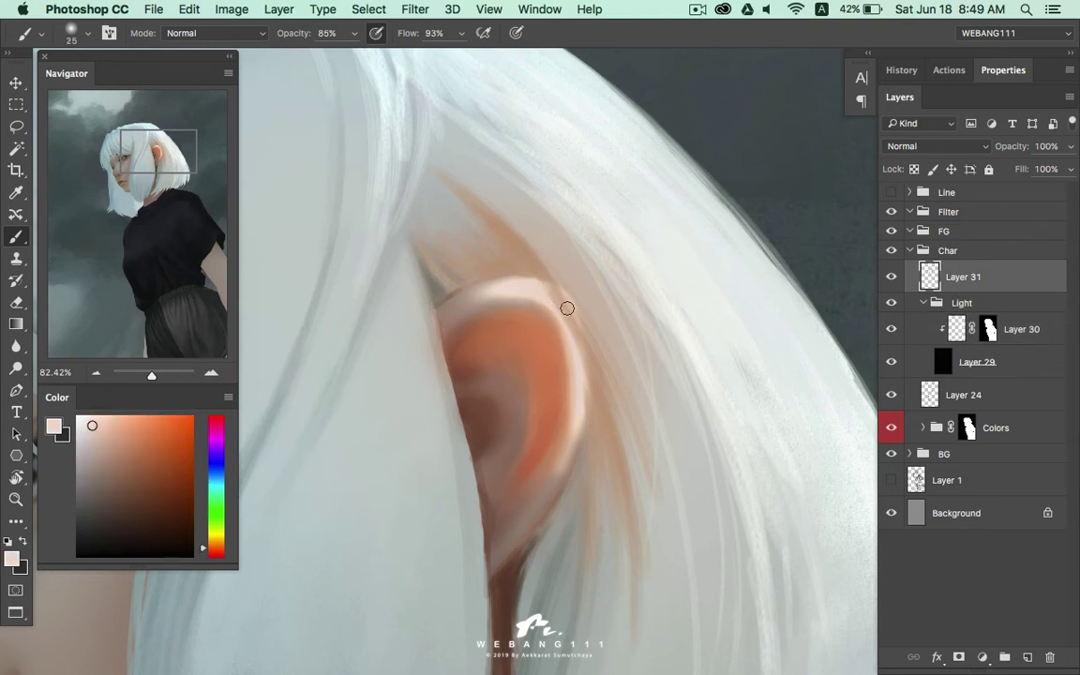
mouse_move(559, 306)
mouse_down()
mouse_move(573, 325)
mouse_move(571, 316)
mouse_up()
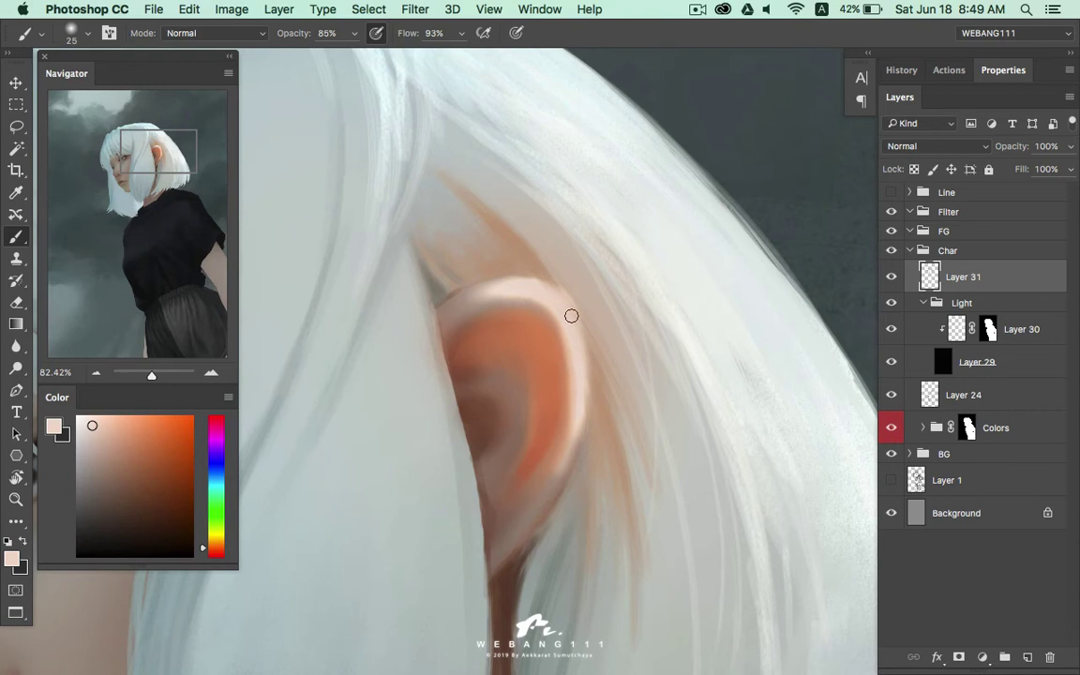
alt+click(561, 448)
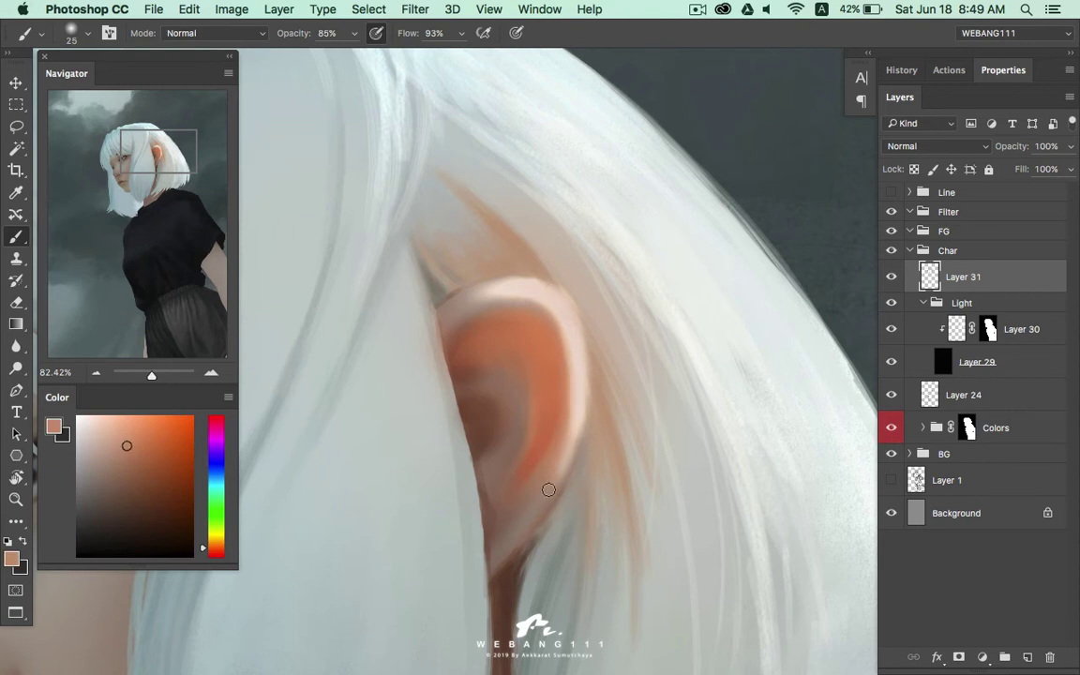
key(z)
drag(615, 360, 560, 366)
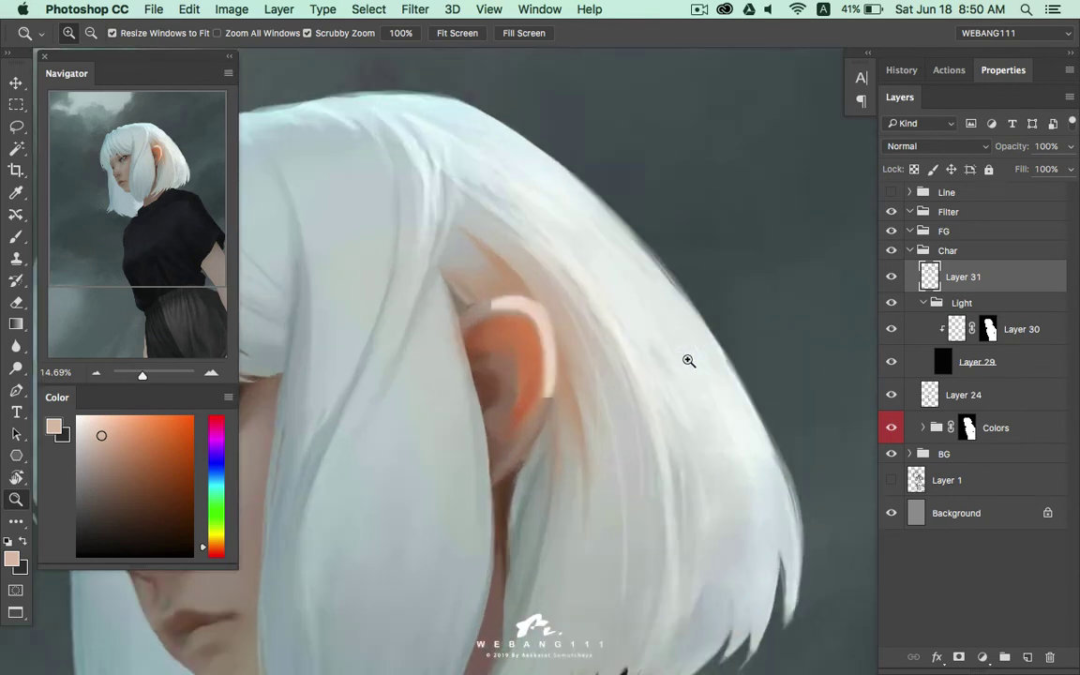
Zoom back in on the ear, set the brush to 30, and choose a pale grey-cyan colour
drag(595, 328, 679, 345)
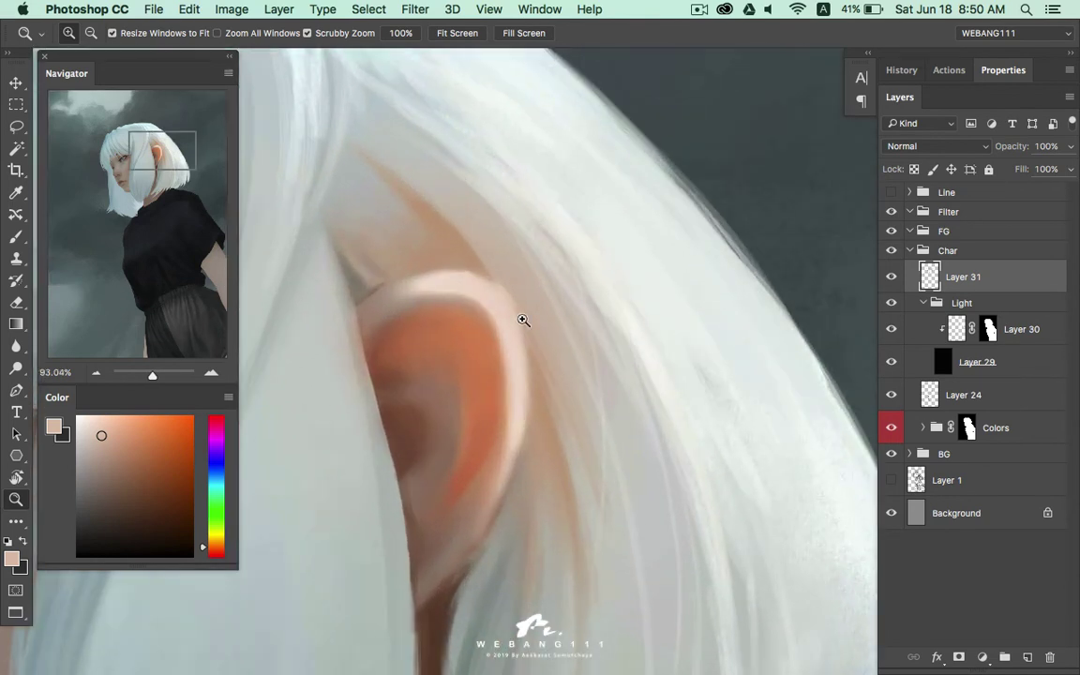
key(b)
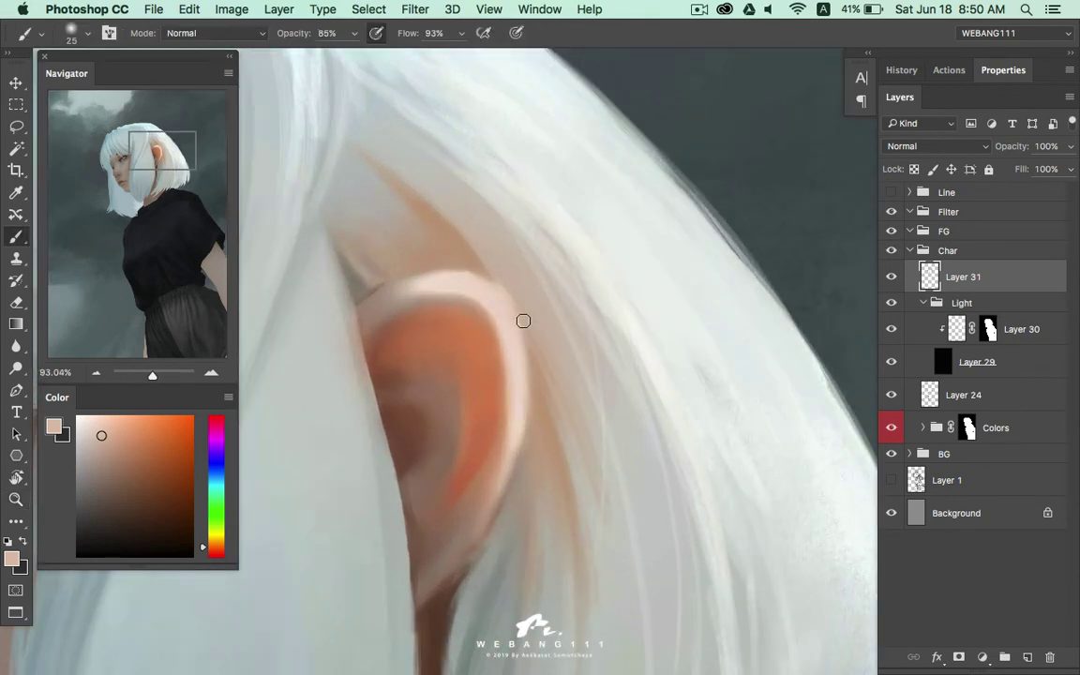
alt+click(492, 295)
key(bracketright)
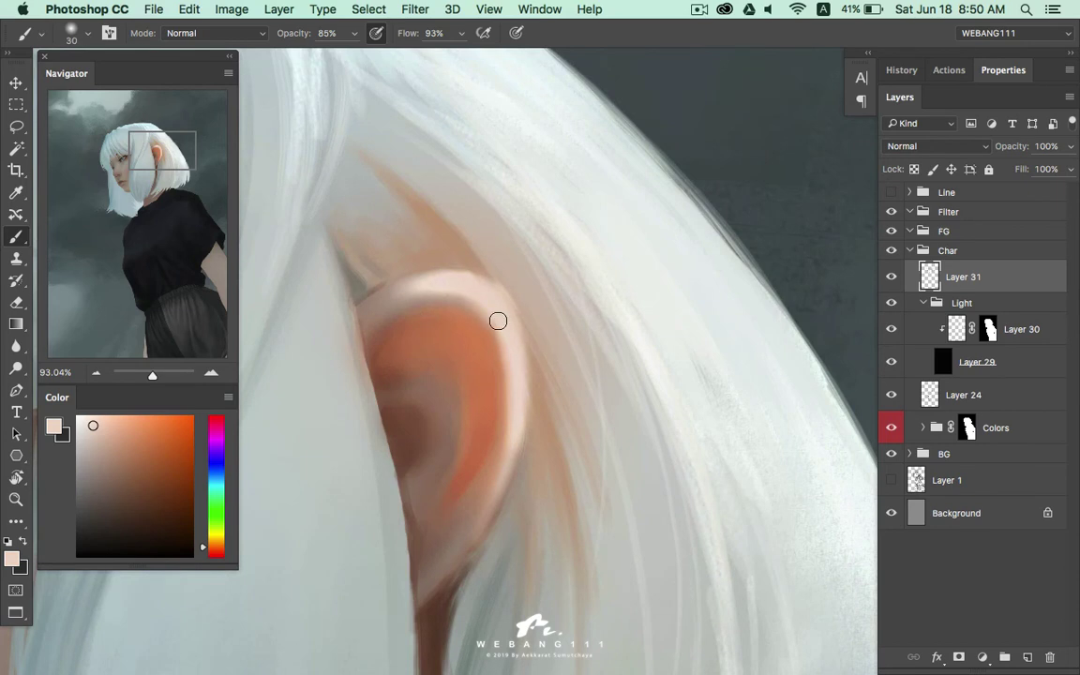
drag(100, 432, 88, 443)
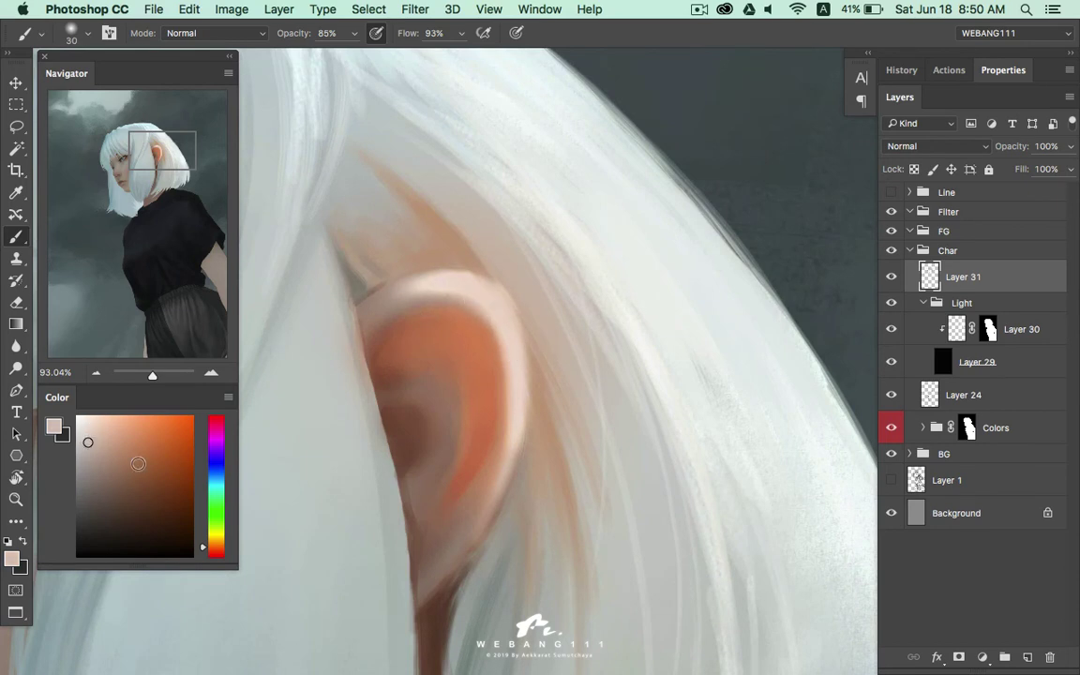
drag(201, 487, 198, 494)
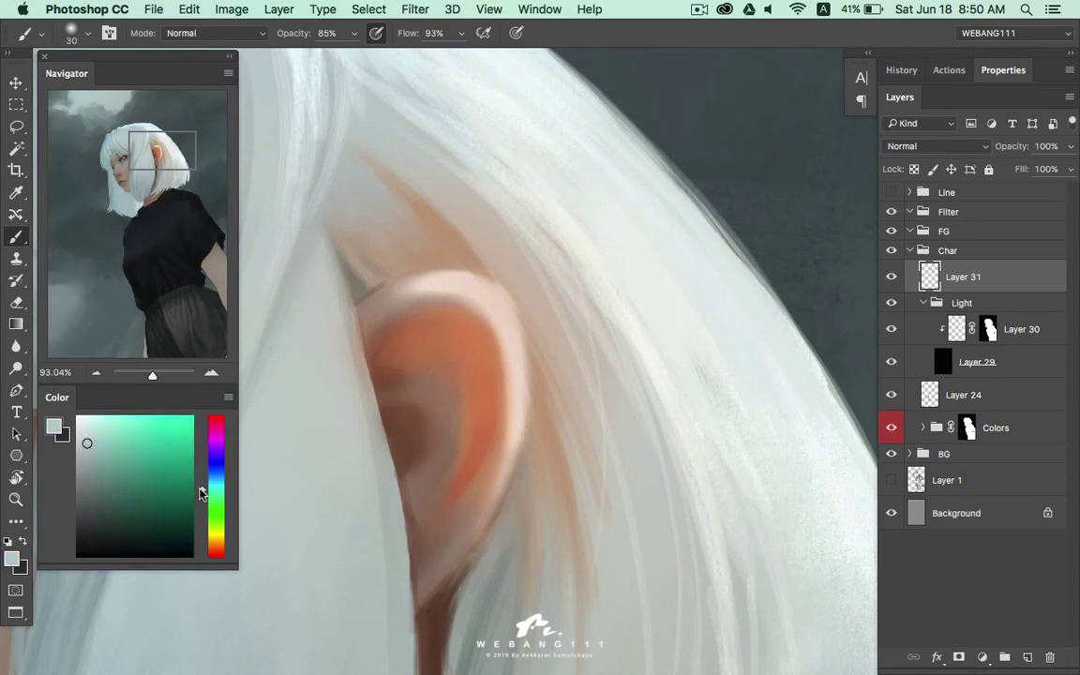
Sample pinkish-beige and skin tones around the ear rim and undo the last ear stroke
alt+click(391, 294)
alt+click(422, 290)
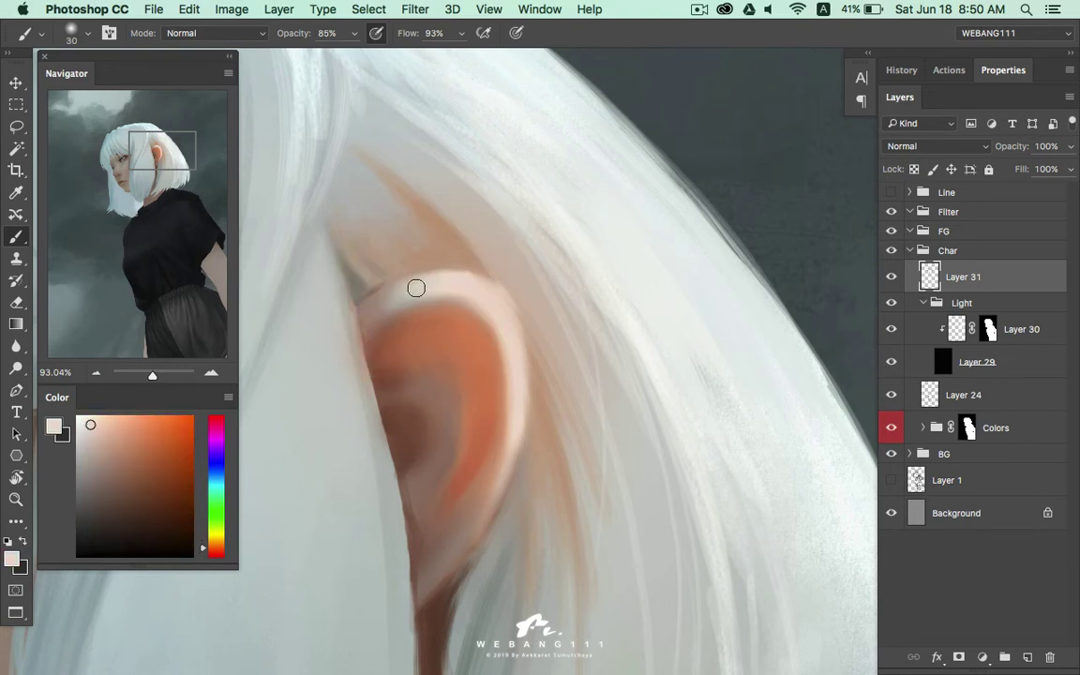
alt+click(403, 295)
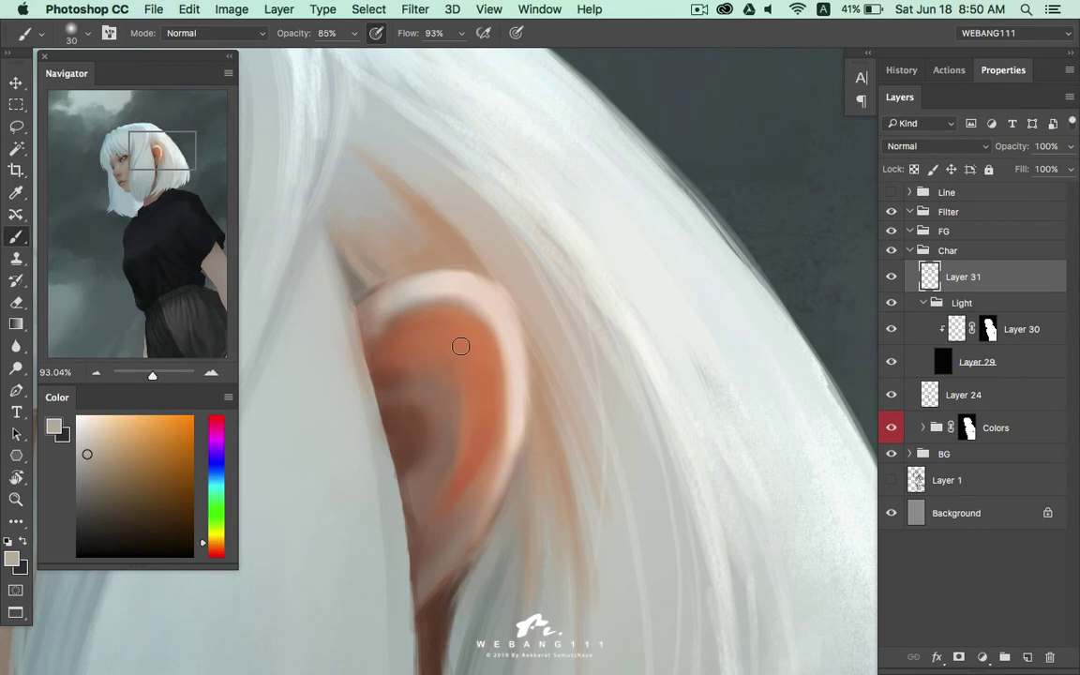
alt+click(401, 295)
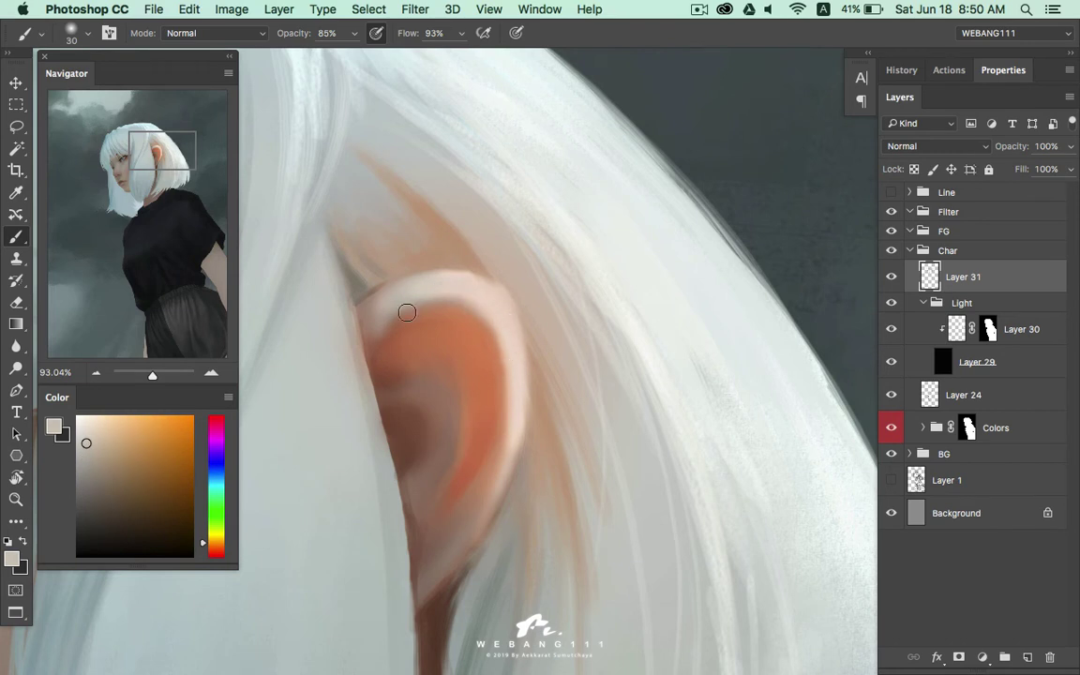
alt+click(377, 347)
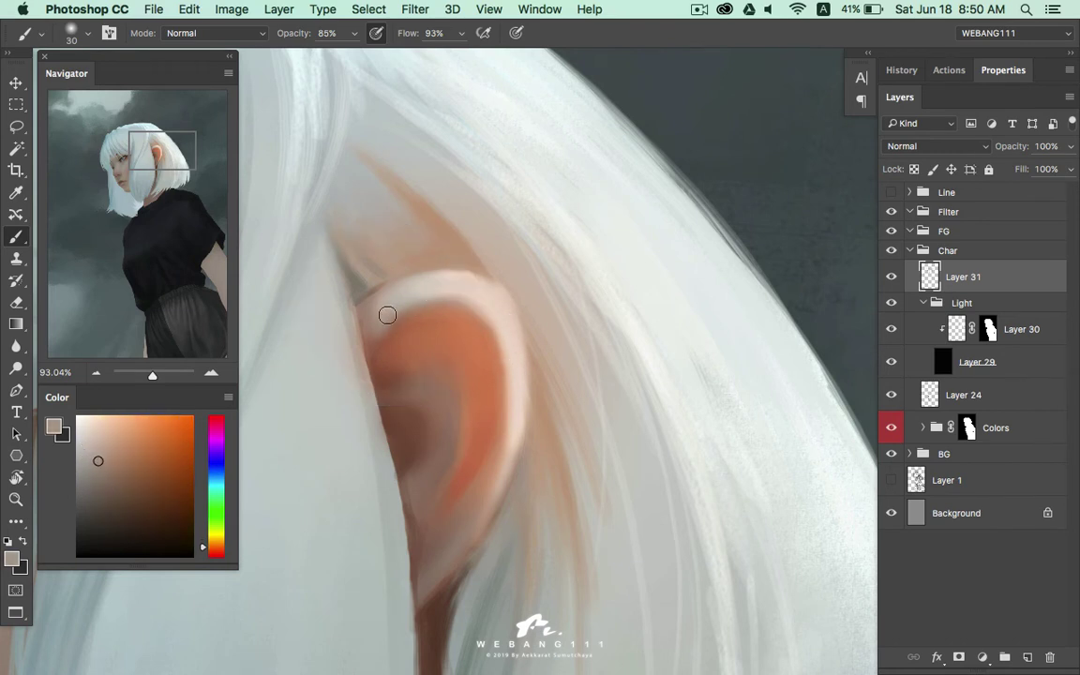
alt+click(387, 315)
alt+click(352, 283)
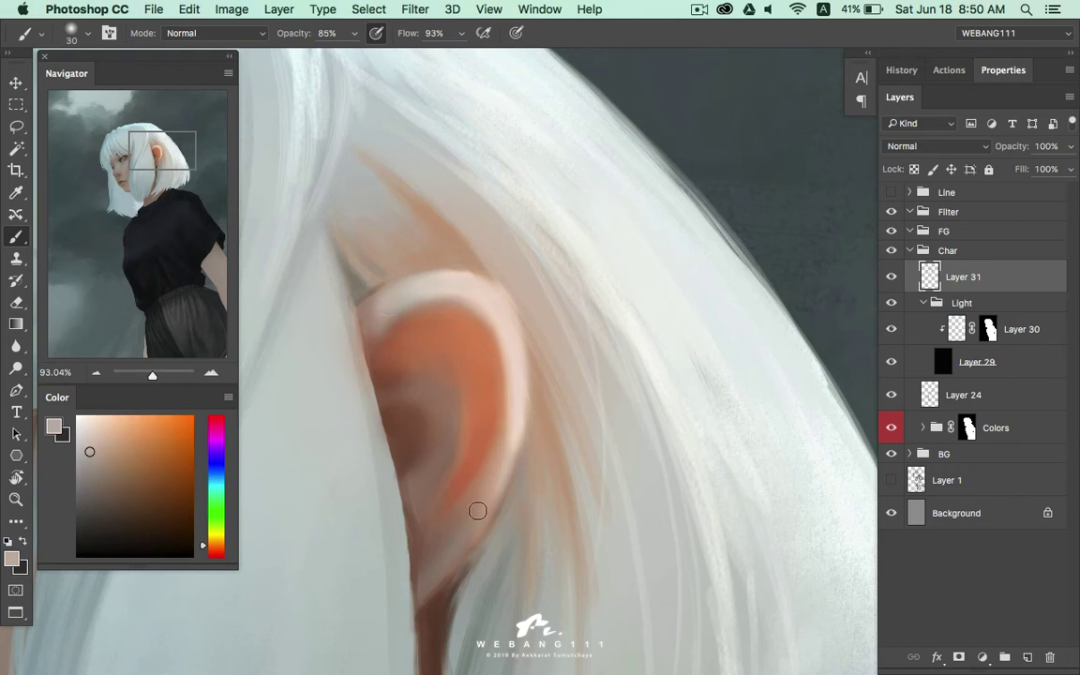
key(ctrl+z)
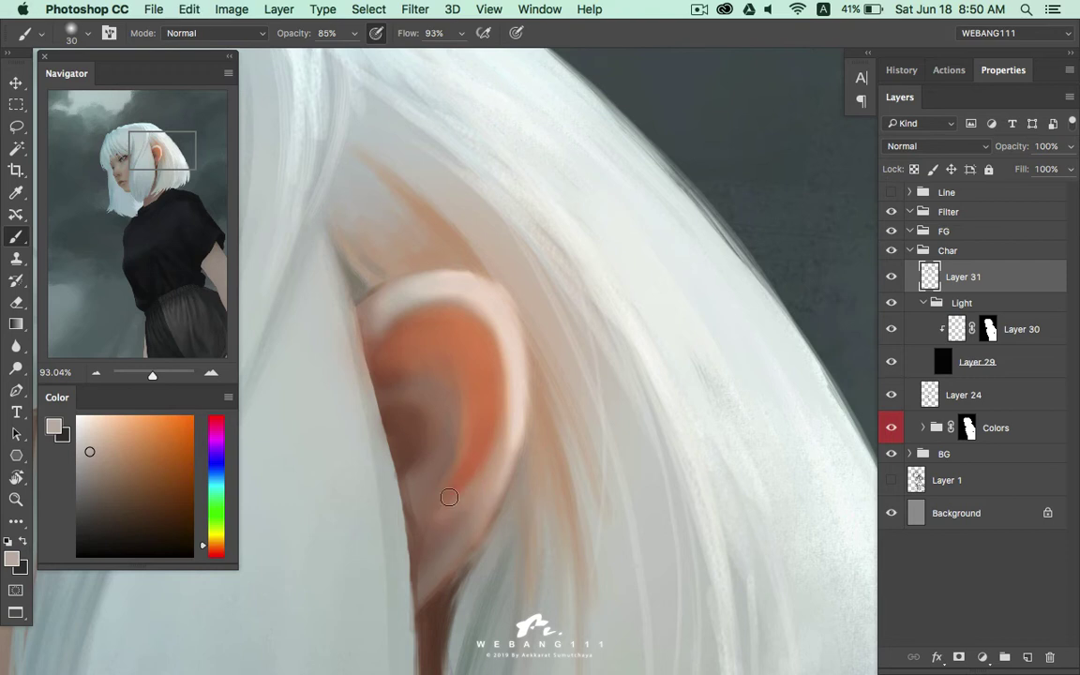
Set a cool blue-grey paint colour, adjusting it from sampled ear skin tones
click(215, 475)
alt+click(473, 495)
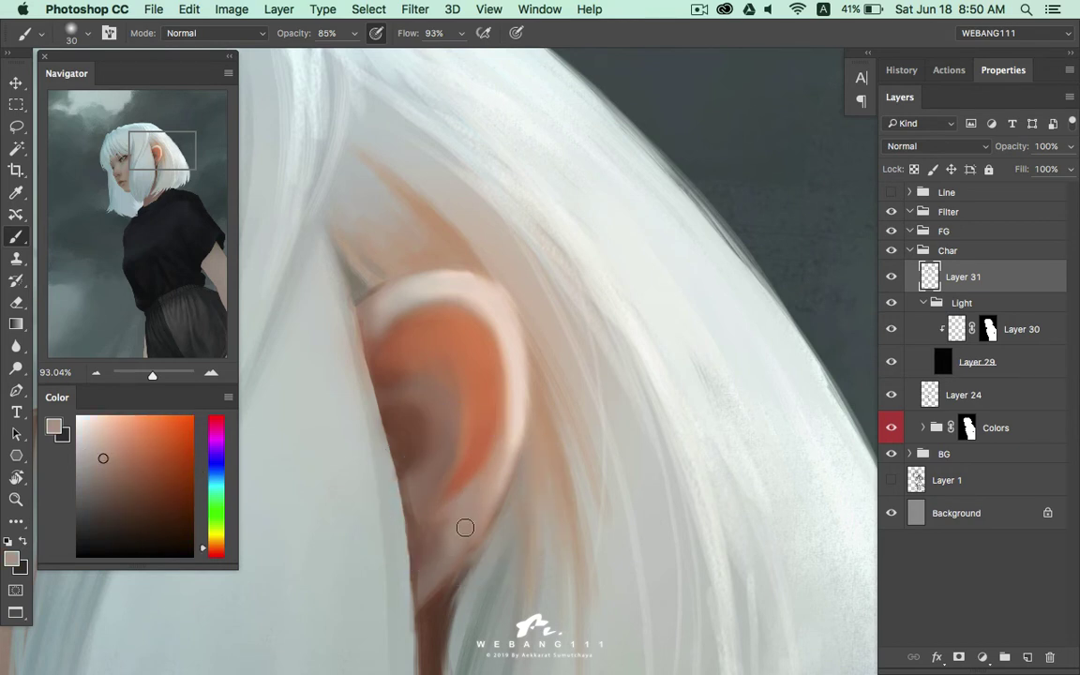
alt+click(469, 529)
alt+click(468, 541)
alt+click(458, 518)
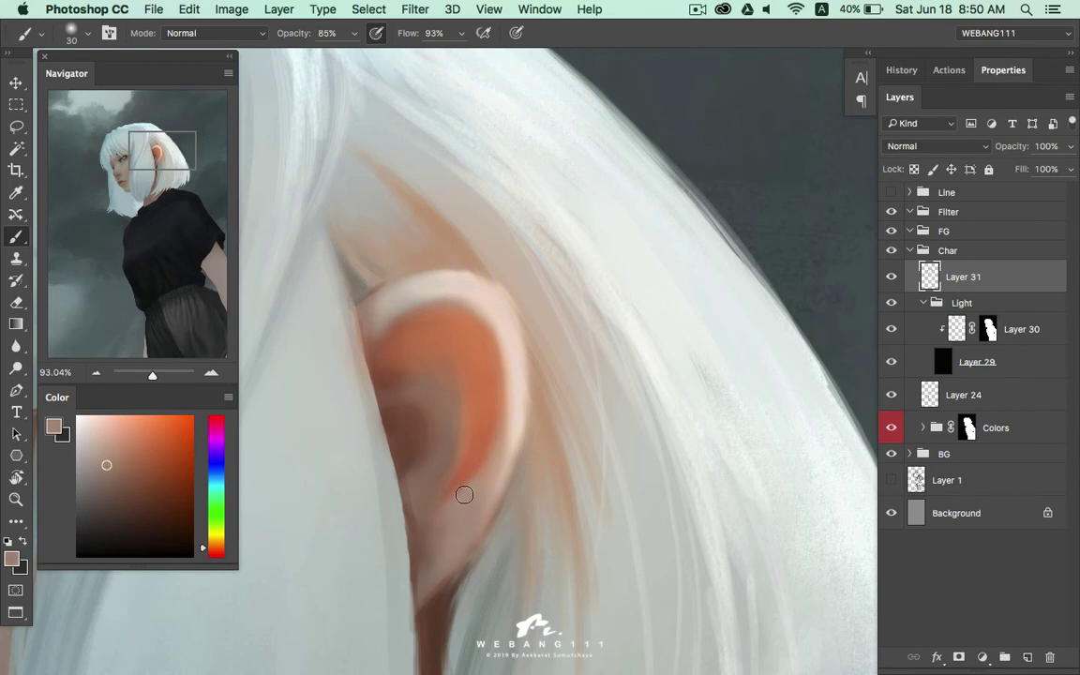
alt+click(459, 498)
drag(111, 477, 101, 486)
drag(205, 494, 200, 479)
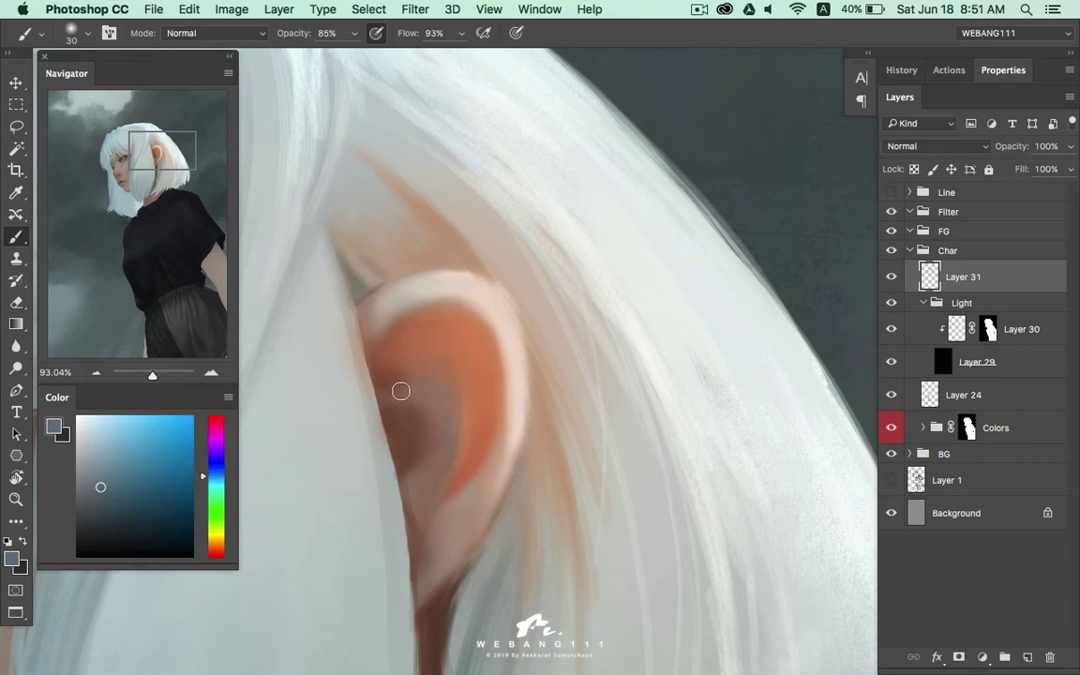
Paint grey-blue into the inner ear, then warmer brown shading into its lower part
drag(426, 388, 429, 472)
key(bracketright)
alt+click(448, 470)
alt+click(401, 395)
mouse_move(414, 499)
mouse_down()
mouse_move(436, 371)
mouse_move(463, 410)
mouse_move(422, 489)
mouse_up()
alt+click(440, 413)
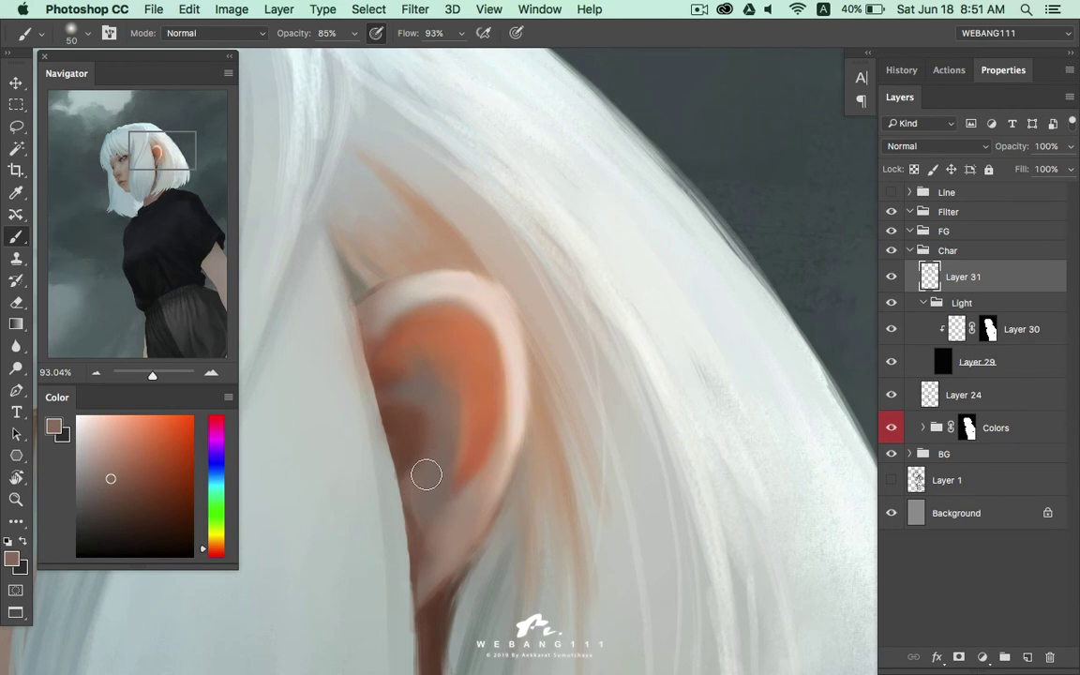
drag(393, 445, 407, 415)
click(109, 497)
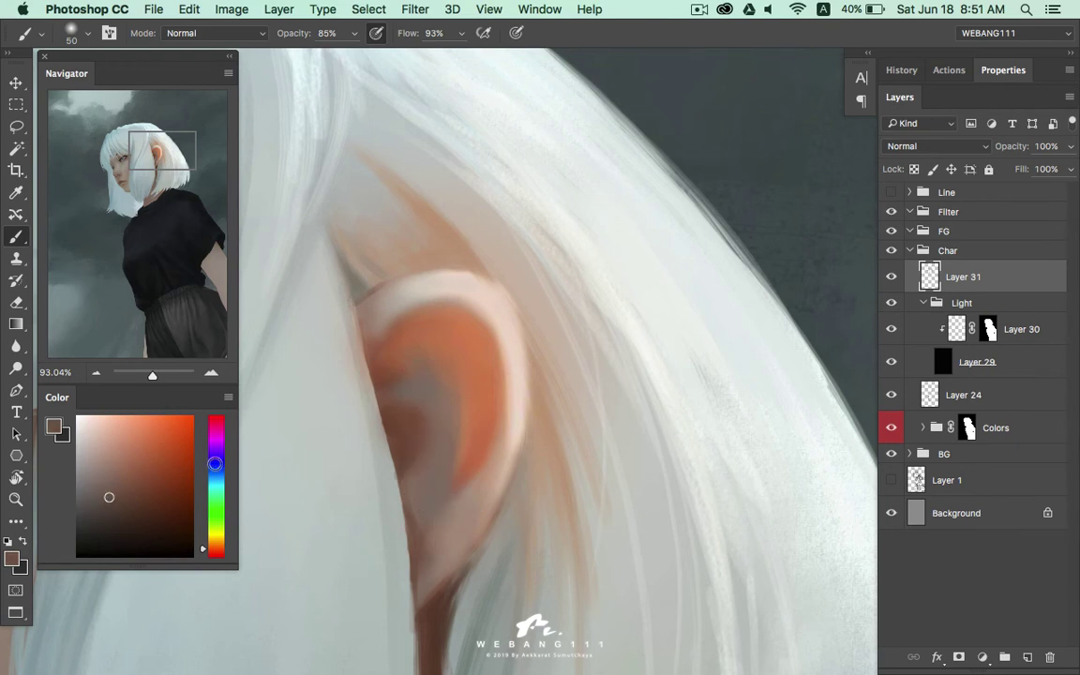
click(109, 517)
Add a light hair stroke beside the ear and try dark inner-ear shadows at 35 and 25 px, undoing them
right_click(456, 405)
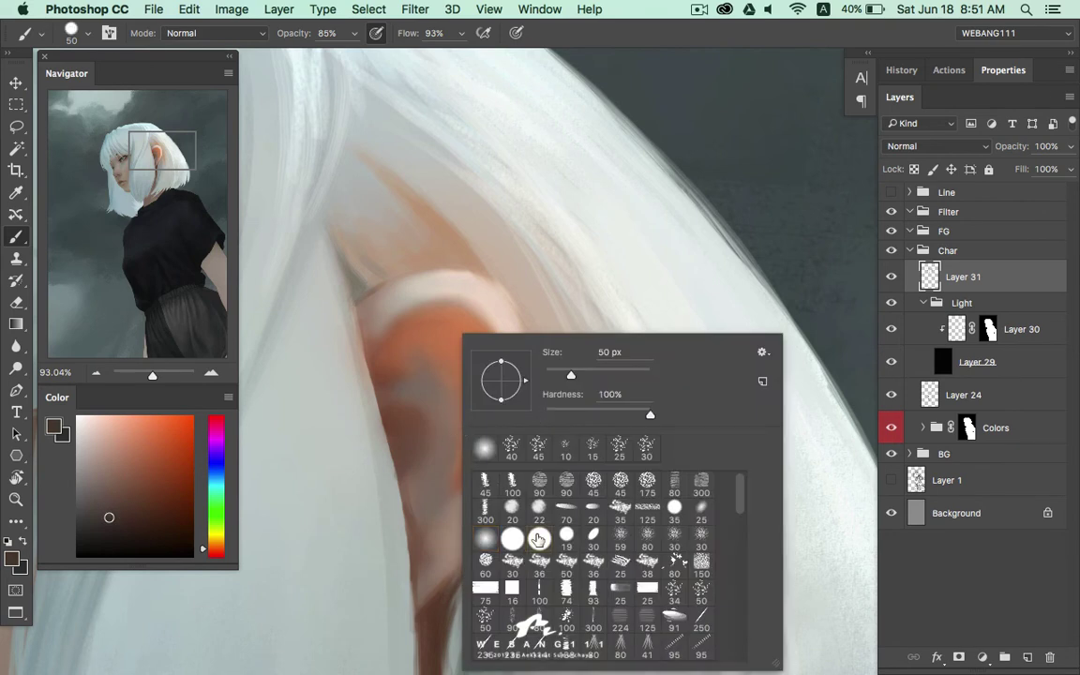
key(Escape)
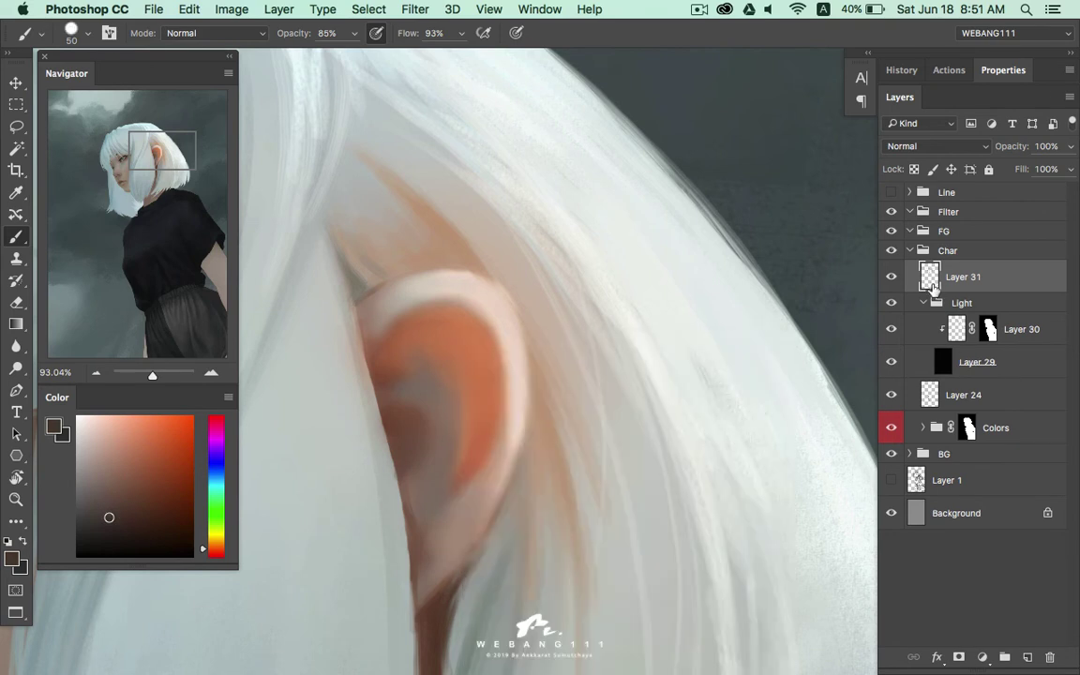
drag(683, 354, 655, 379)
key(bracketleft)
key(bracketleft)
key(bracketleft)
drag(474, 376, 397, 424)
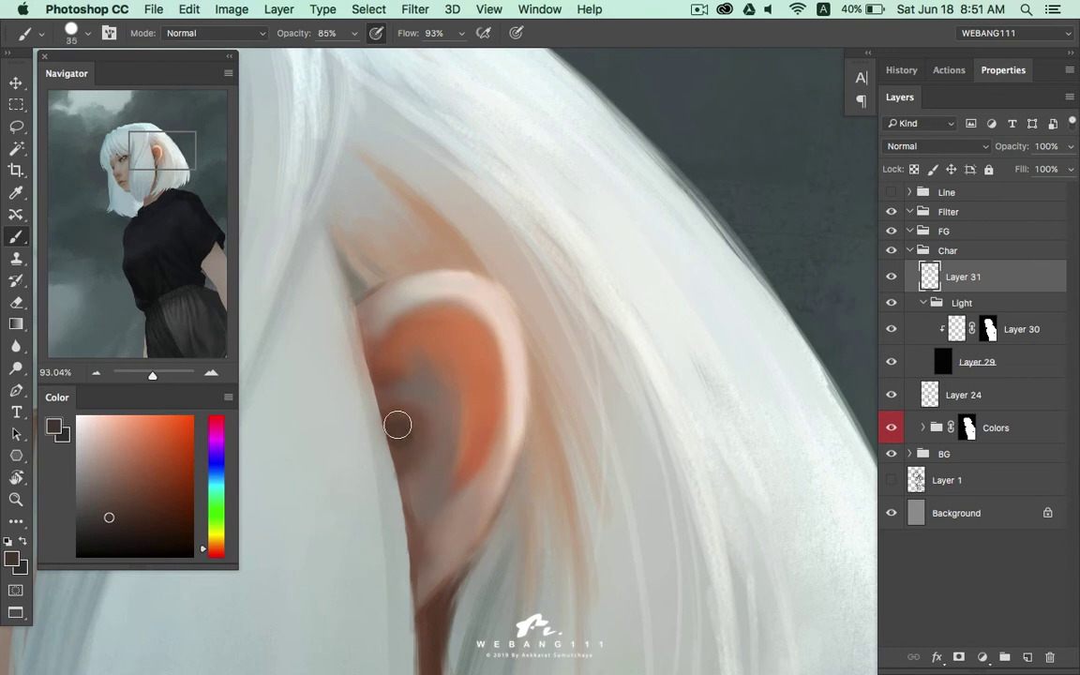
key(bracketleft)
drag(402, 429, 424, 419)
key(ctrl+z)
key(ctrl+z)
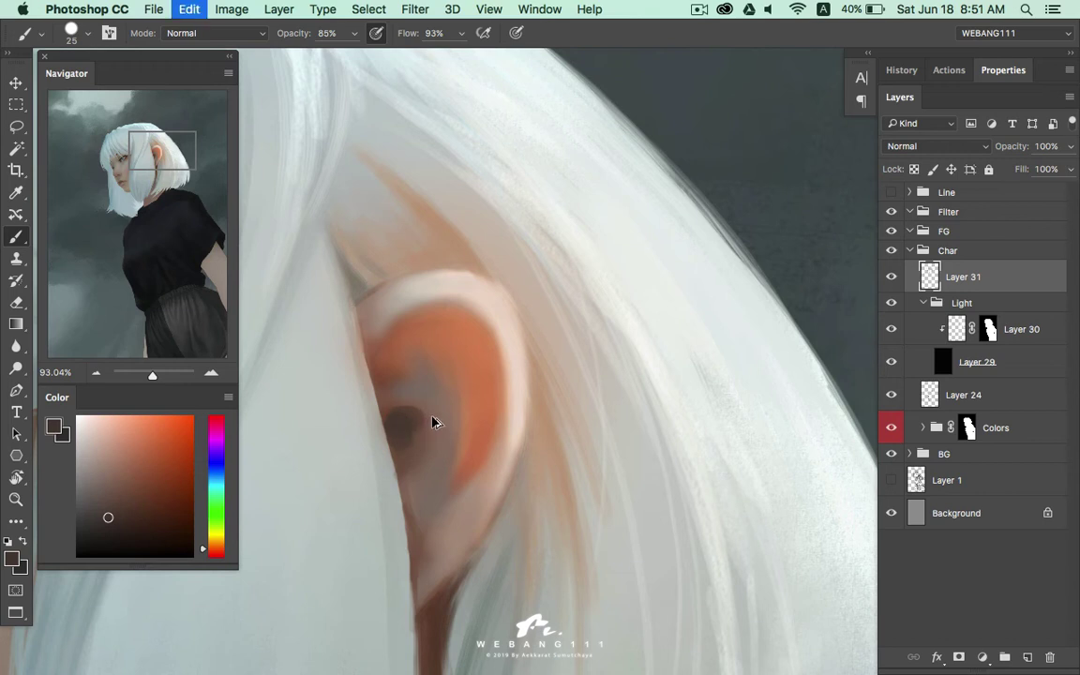
key(ctrl+z)
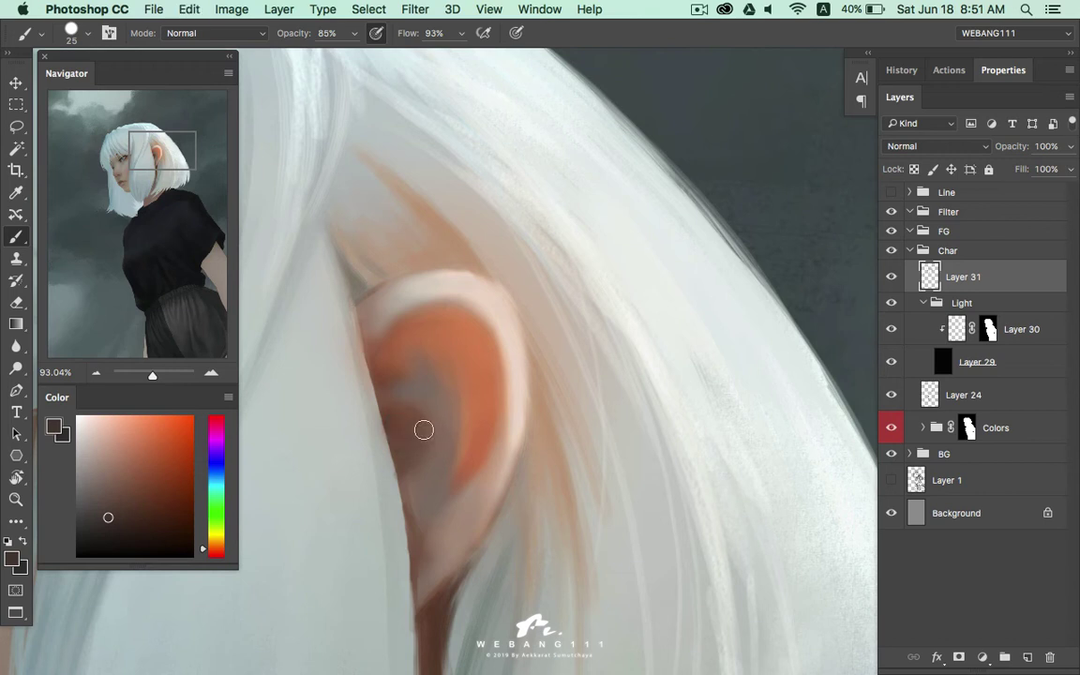
Darken the upper inner ear with redder and darker browns to define its dark patch
alt+click(418, 439)
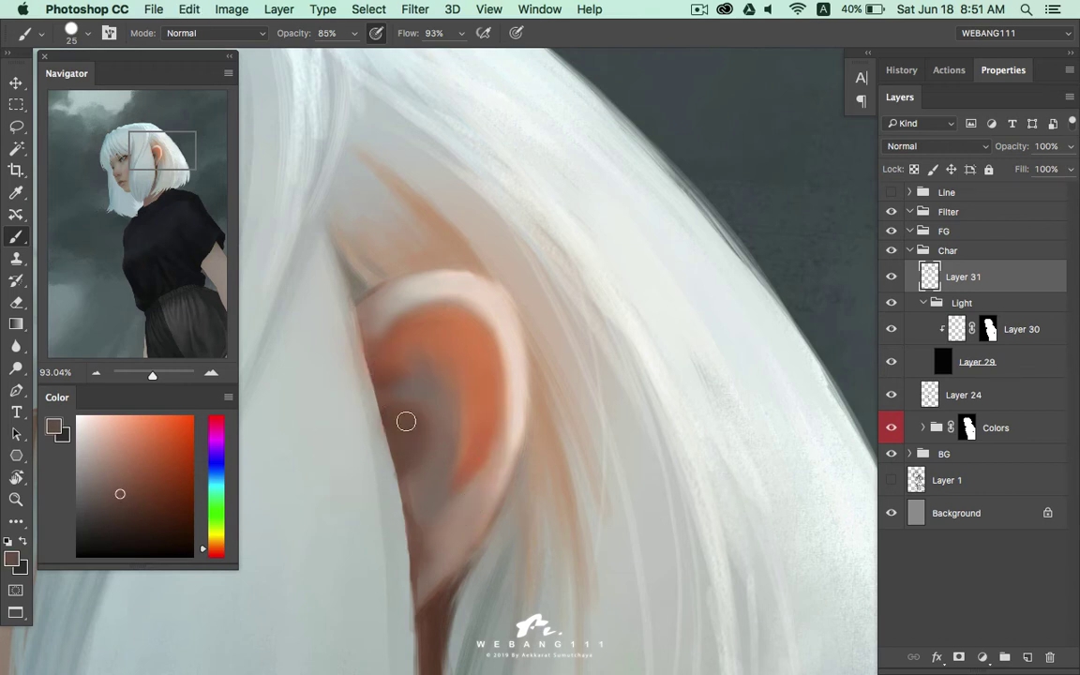
drag(401, 355, 418, 366)
alt+click(402, 364)
mouse_move(397, 362)
mouse_down()
mouse_move(393, 350)
mouse_move(405, 373)
mouse_move(388, 354)
mouse_move(390, 366)
mouse_up()
click(152, 503)
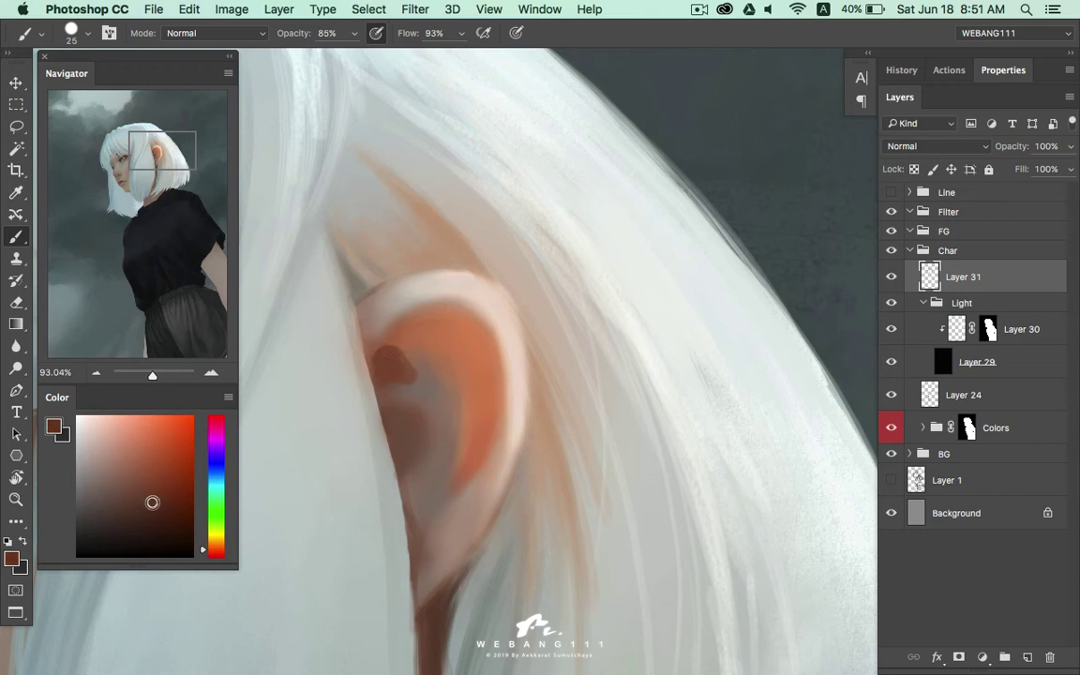
mouse_move(400, 366)
mouse_down()
mouse_move(385, 358)
mouse_move(424, 321)
mouse_move(439, 322)
mouse_move(422, 319)
mouse_up()
click(160, 496)
click(167, 493)
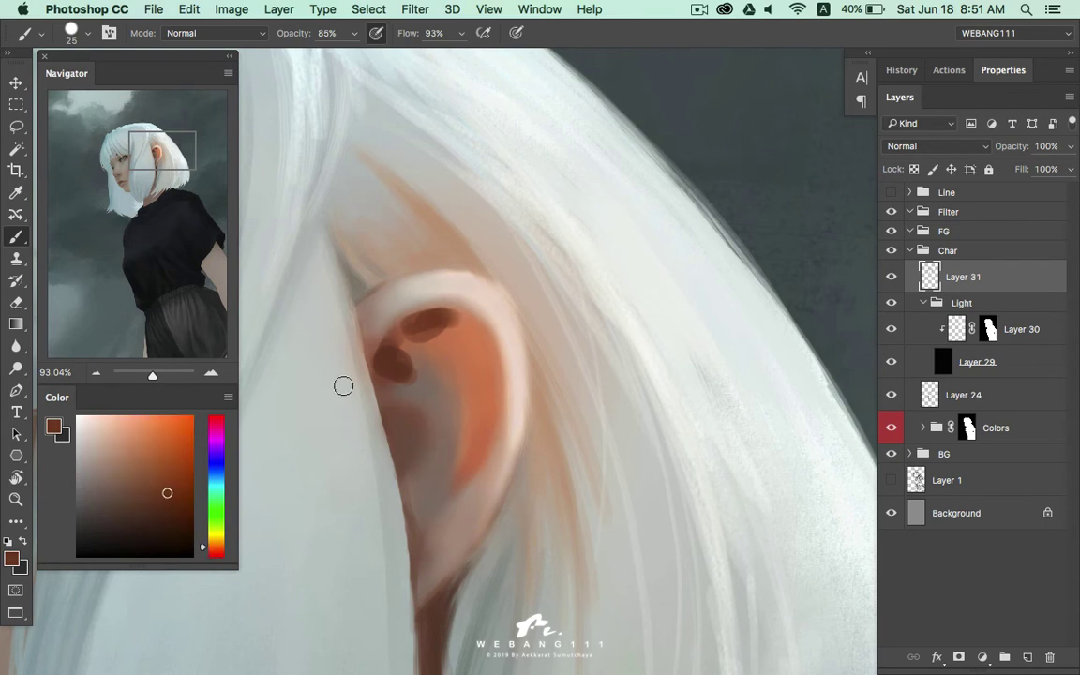
drag(417, 320, 440, 319)
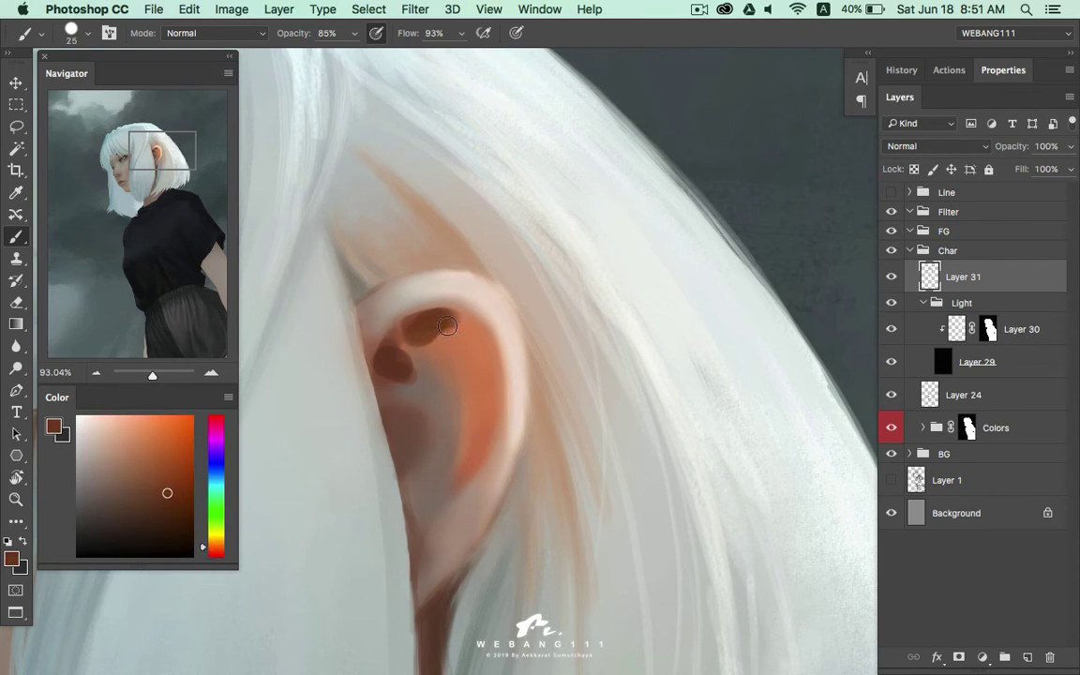
Extend and saturate the reddish-brown patch atop the inner ear with orange-red strokes
mouse_move(212, 551)
mouse_down()
mouse_move(212, 539)
mouse_move(204, 552)
mouse_up()
click(176, 472)
alt+click(470, 322)
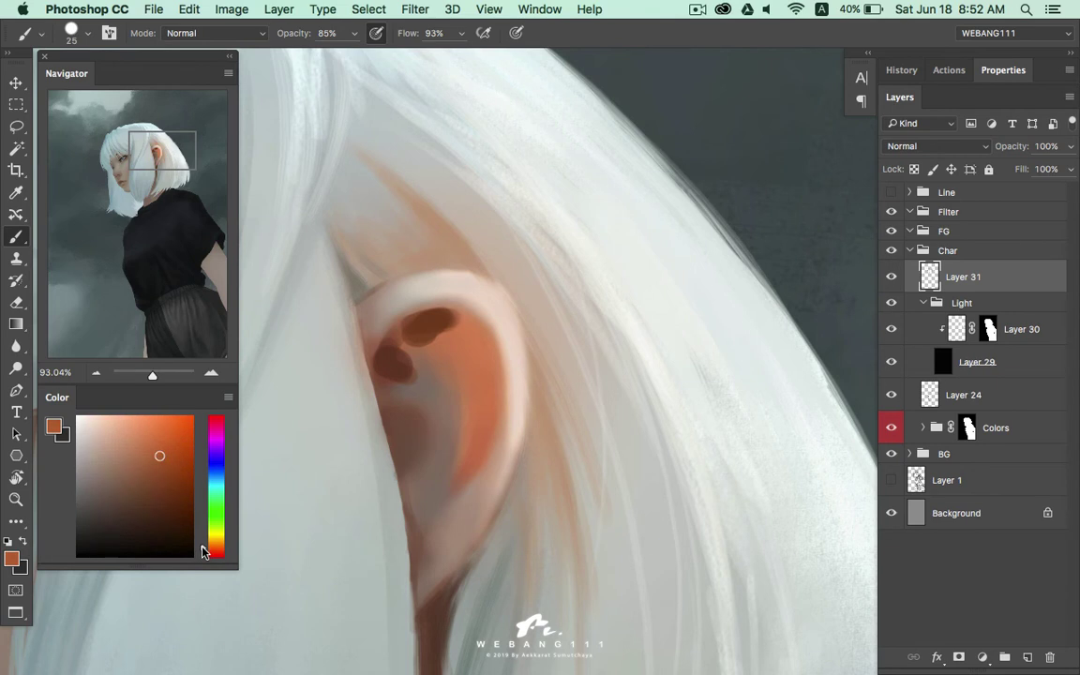
drag(440, 330, 454, 320)
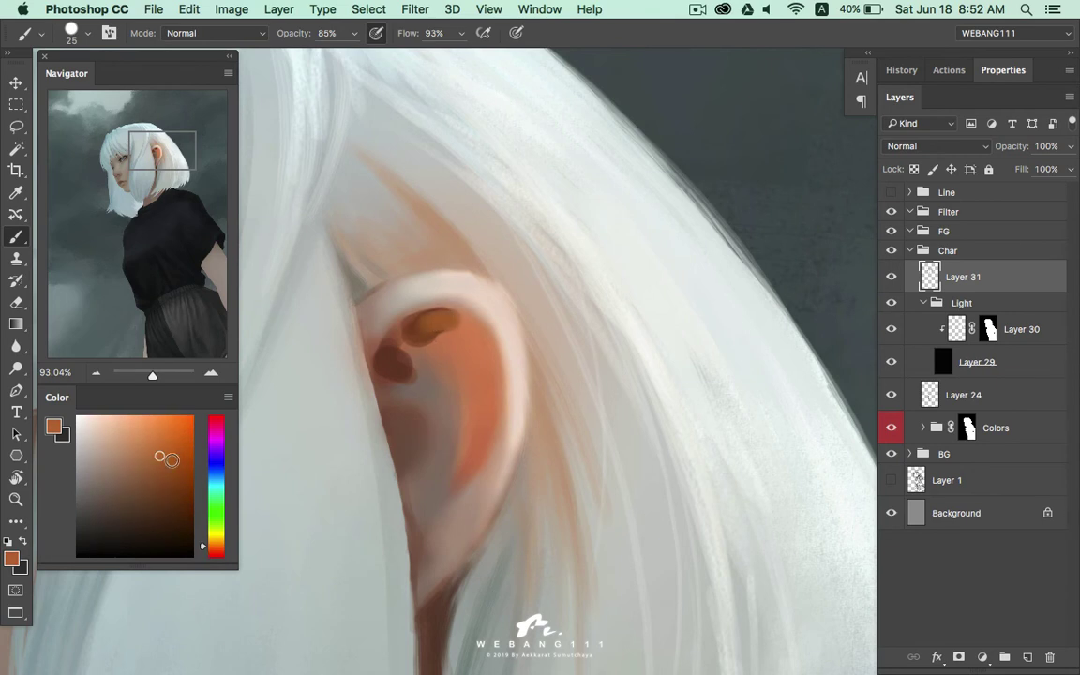
click(202, 549)
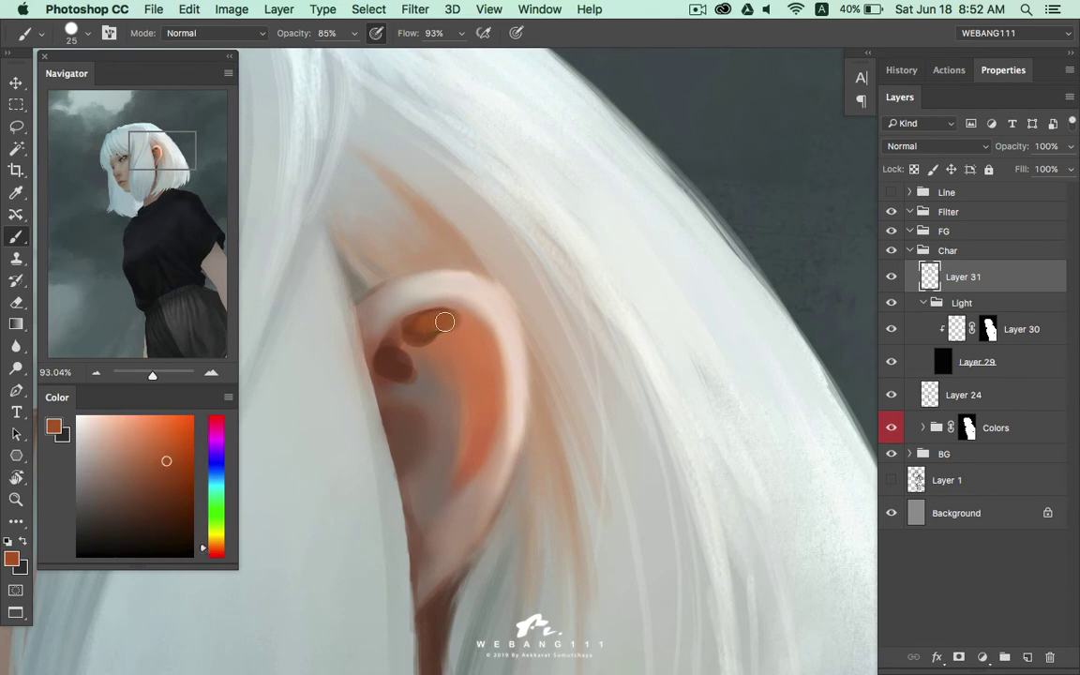
drag(438, 330, 446, 317)
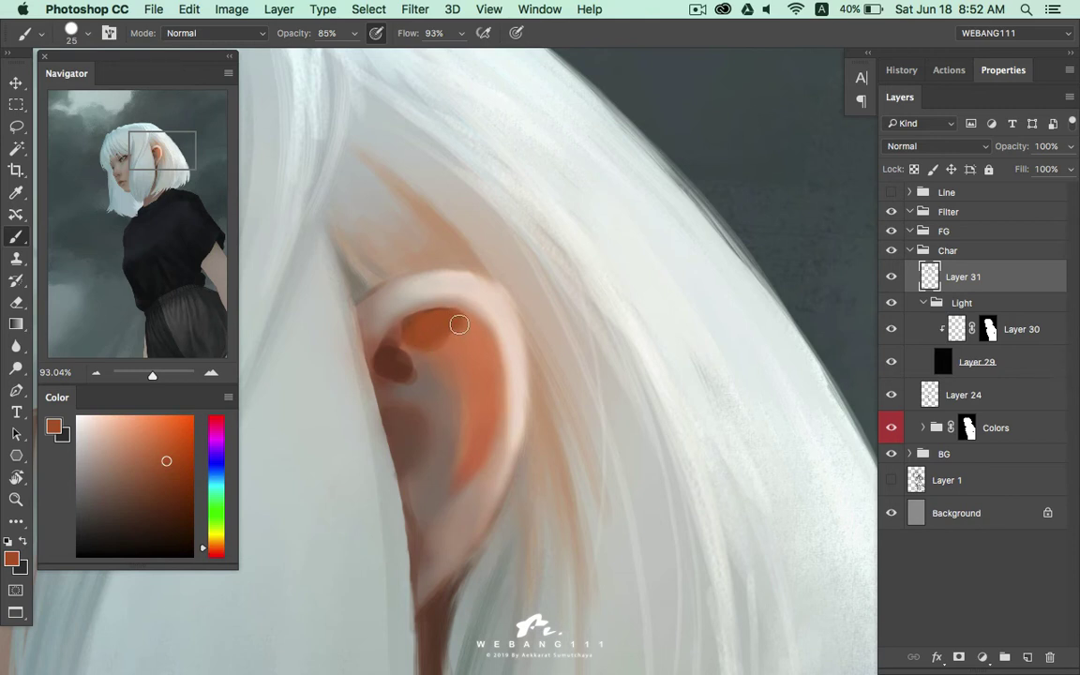
drag(458, 324, 474, 337)
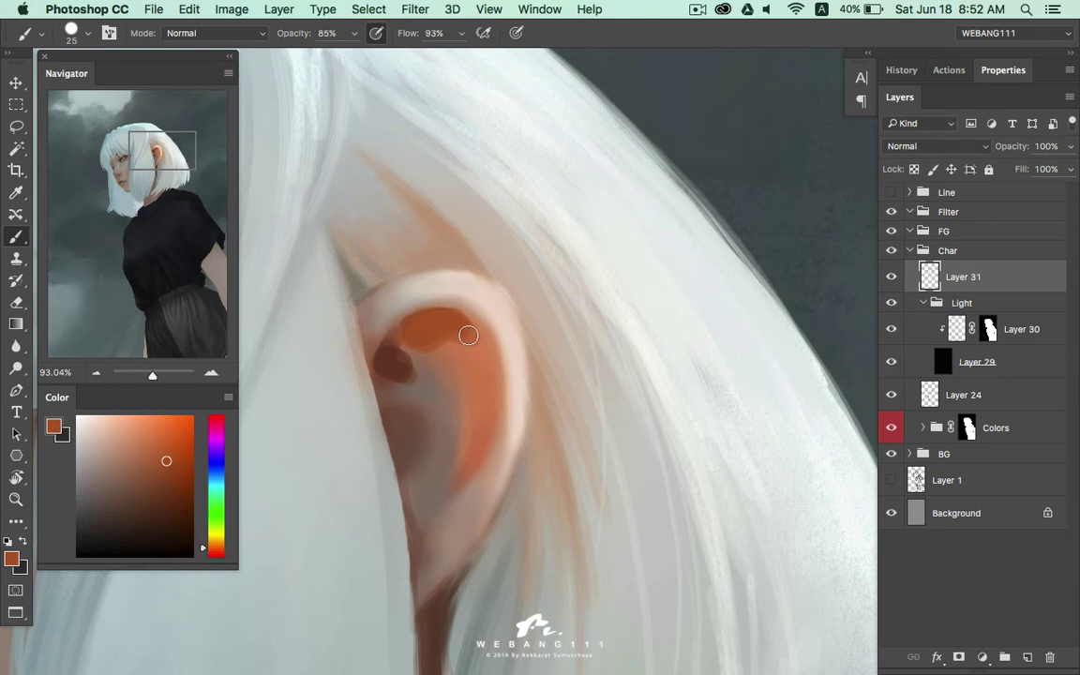
alt+click(402, 351)
alt+click(380, 364)
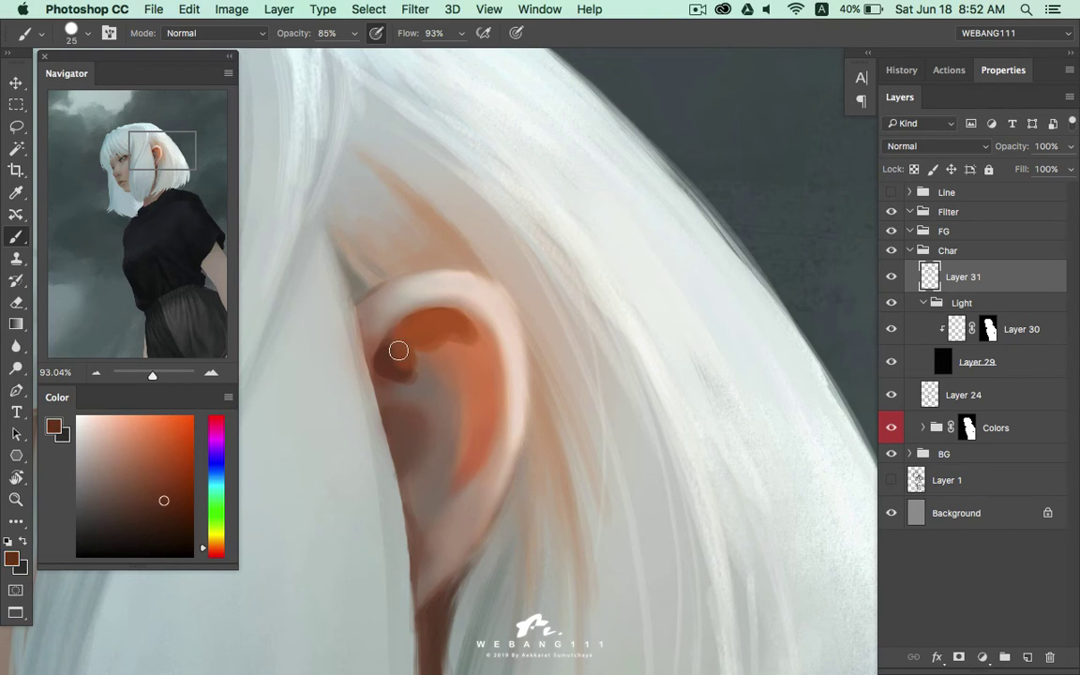
Choose a soft round brush and sample orange and dark brown tones from the ear
right_click(400, 347)
click(431, 544)
key(Return)
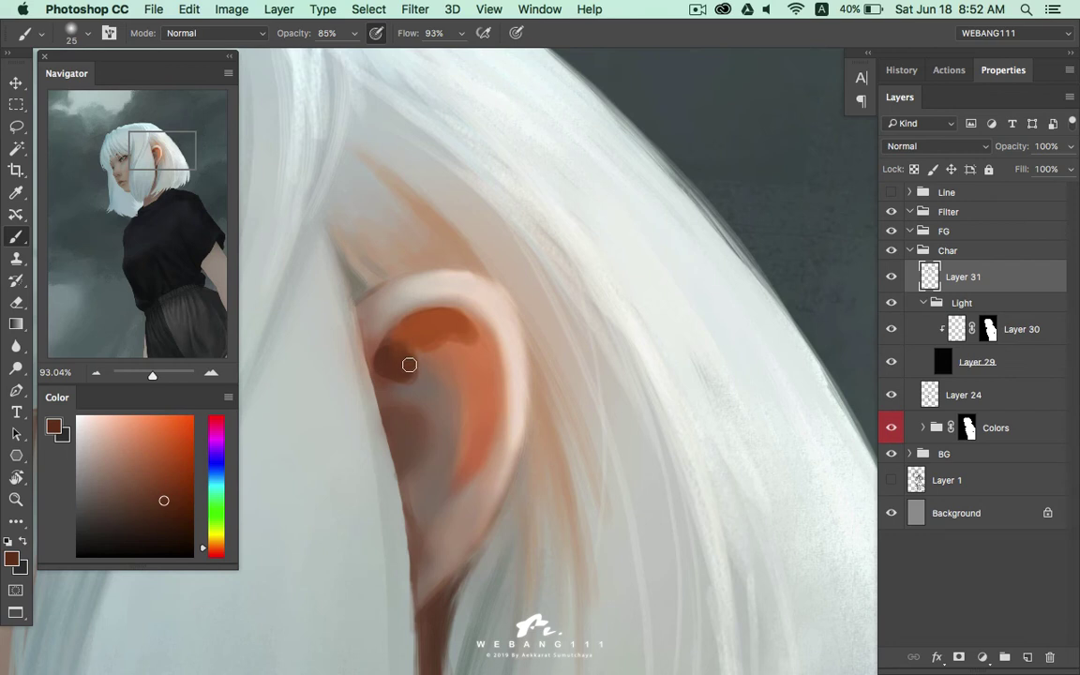
alt+click(405, 360)
alt+click(407, 343)
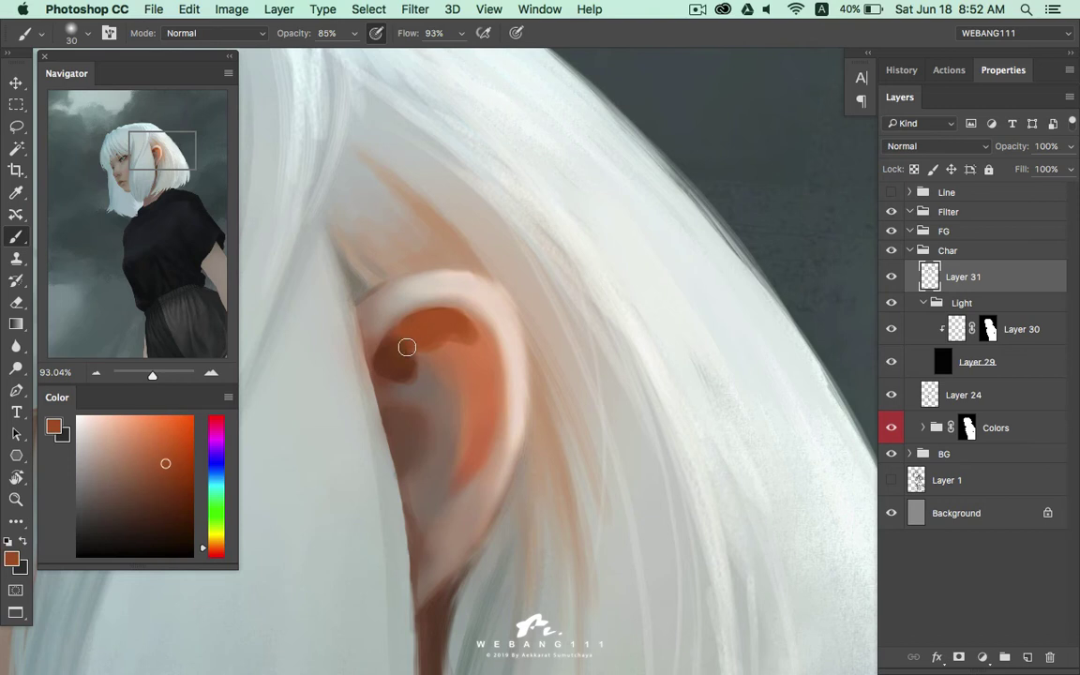
alt+click(434, 349)
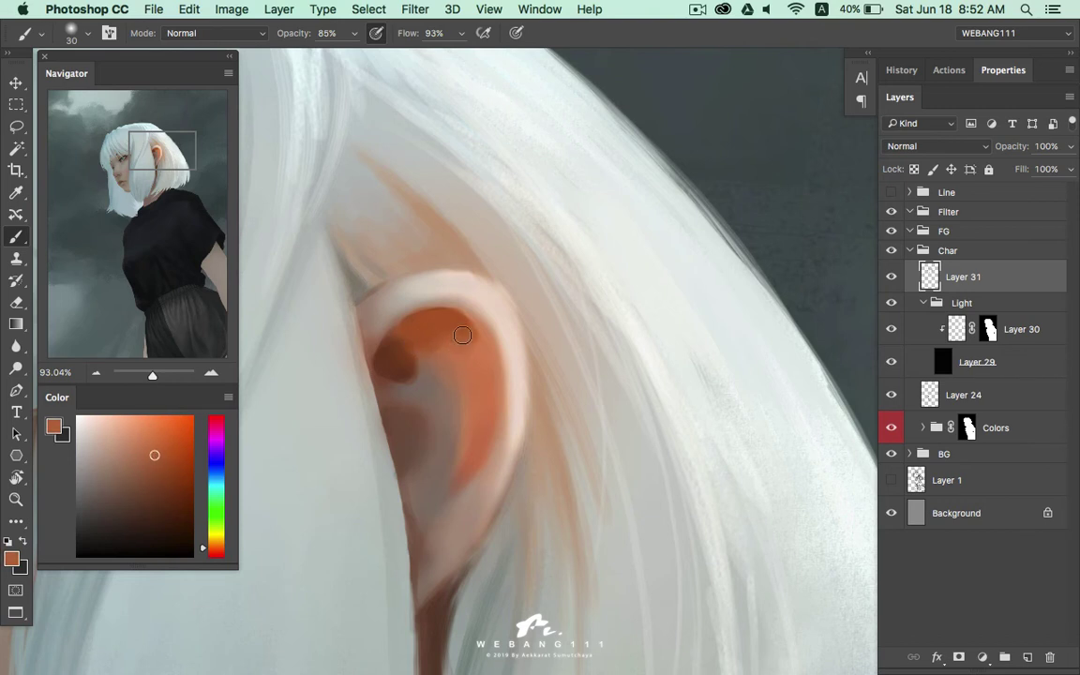
alt+click(410, 371)
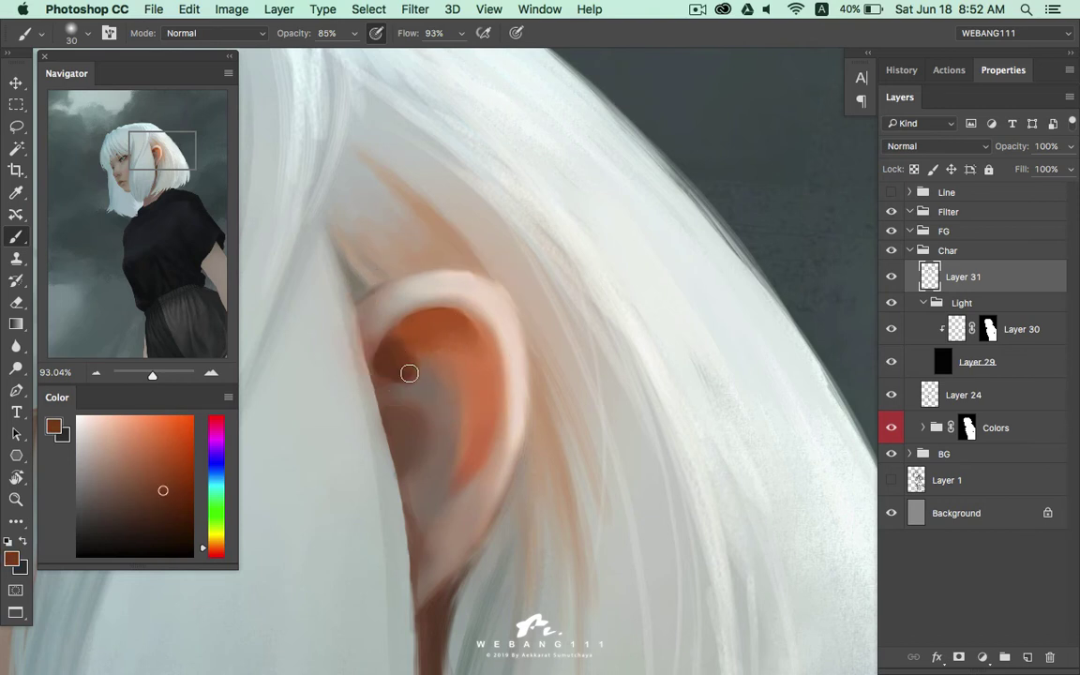
Touch dark brown into the ear hollow and sample lighter brown and skin tones
drag(383, 373, 381, 354)
alt+click(414, 333)
alt+click(414, 356)
alt+click(429, 325)
alt+click(448, 371)
alt+click(458, 412)
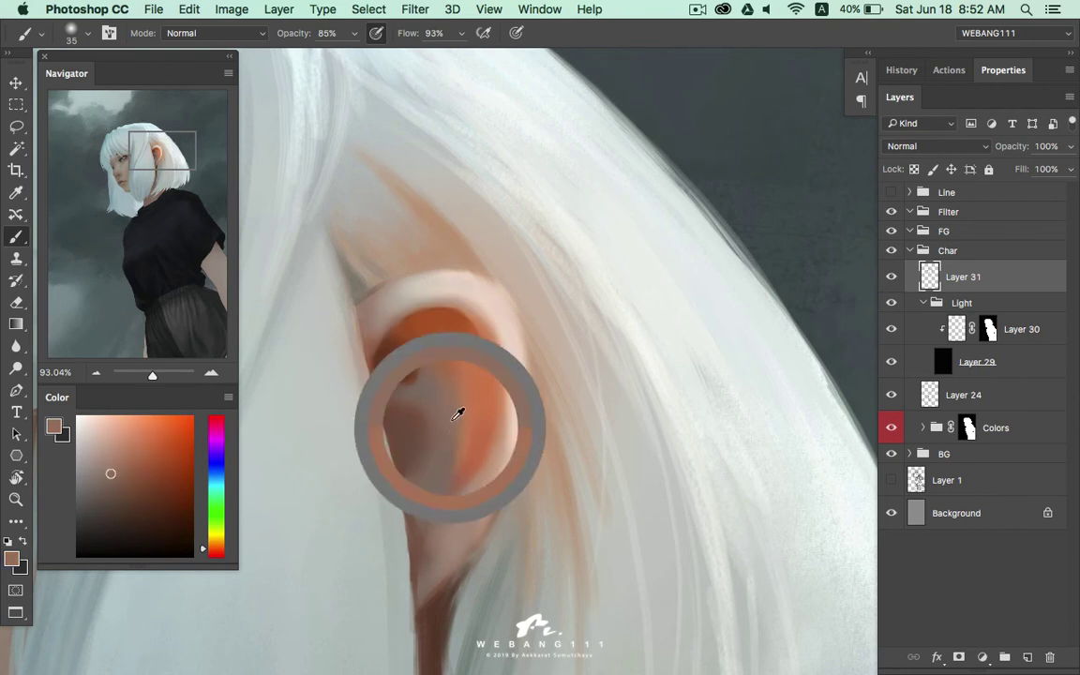
alt+click(422, 388)
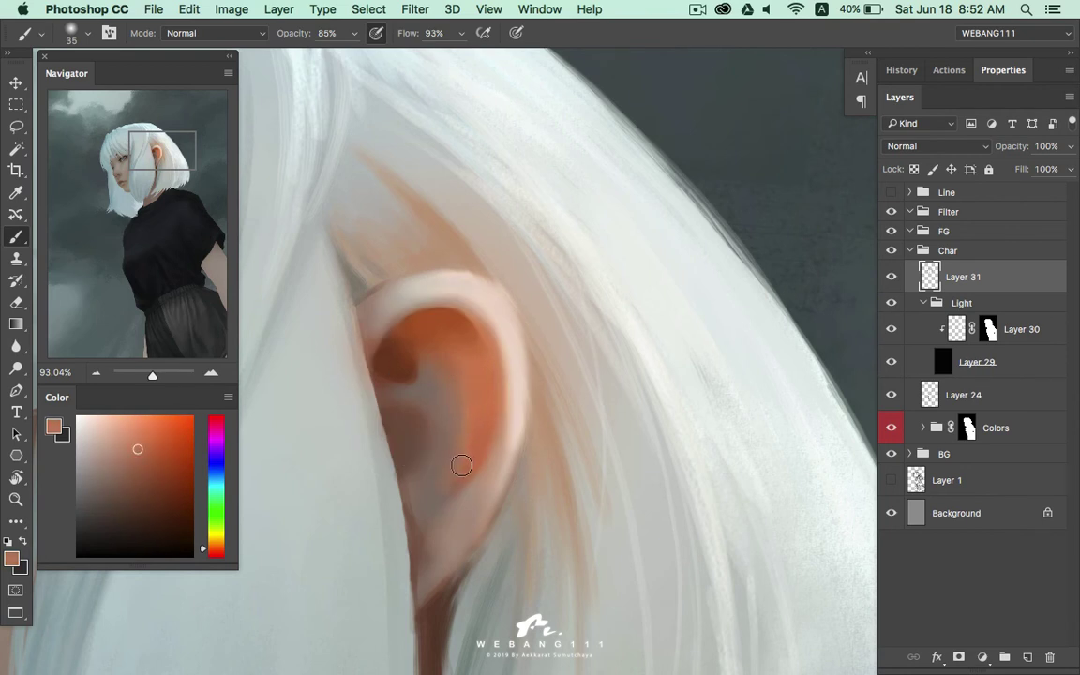
alt+click(429, 480)
alt+click(413, 447)
Sample tones from the lower ear, ending on a more saturated orange
alt+click(404, 417)
alt+click(422, 497)
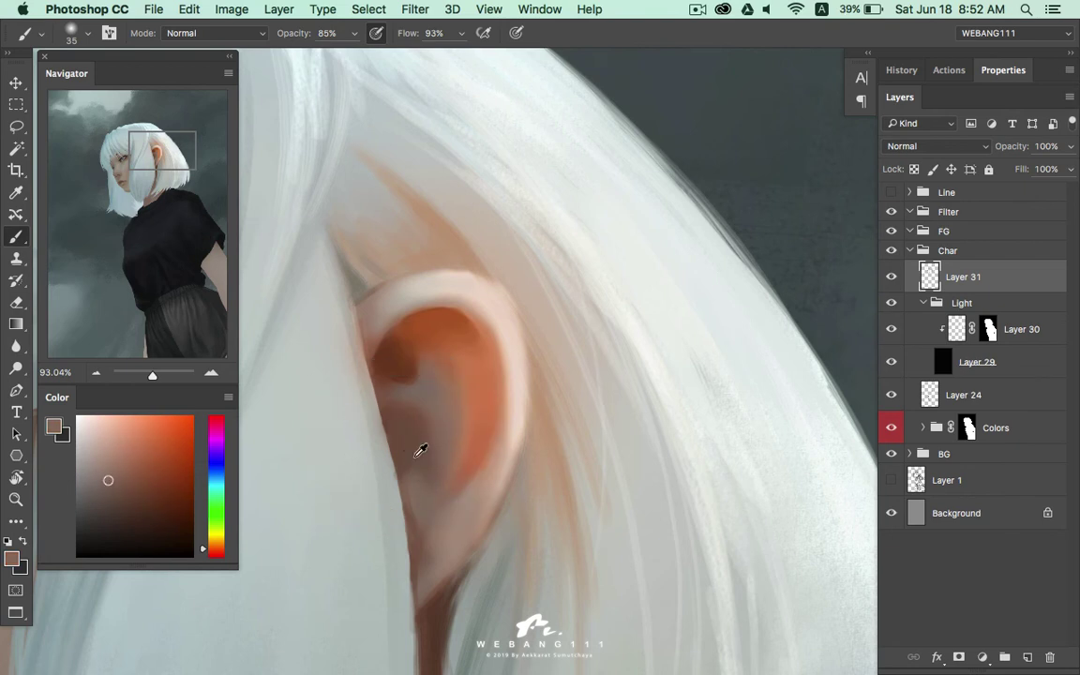
alt+click(442, 506)
alt+click(429, 510)
alt+click(426, 506)
alt+click(450, 523)
alt+click(450, 586)
Sample the saturated ear-bowl orange, then the pale pink of the upper rim, and shrink the brush slightly
scroll(463, 369, up, 2)
alt+click(464, 376)
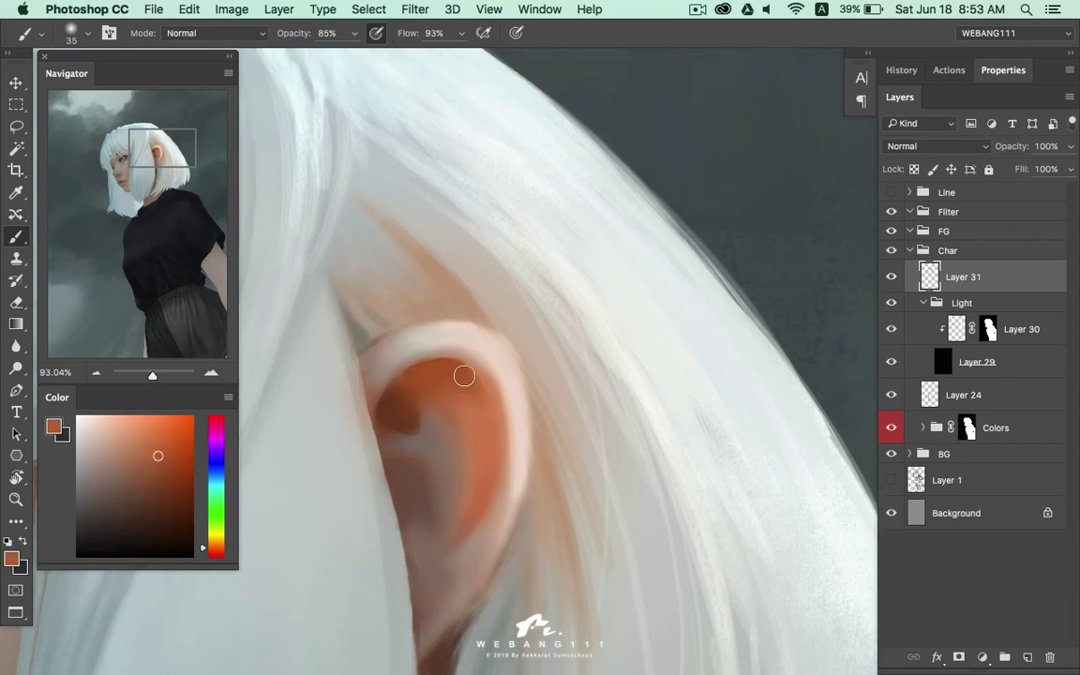
alt+click(421, 370)
drag(410, 362, 414, 379)
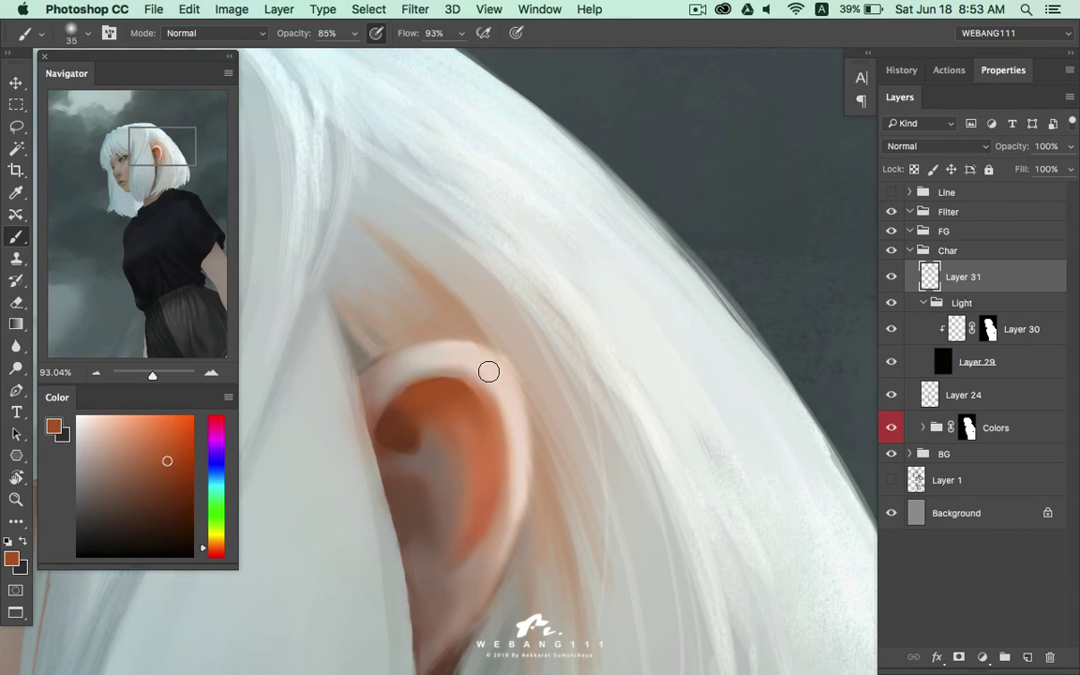
alt+click(437, 359)
alt+click(471, 355)
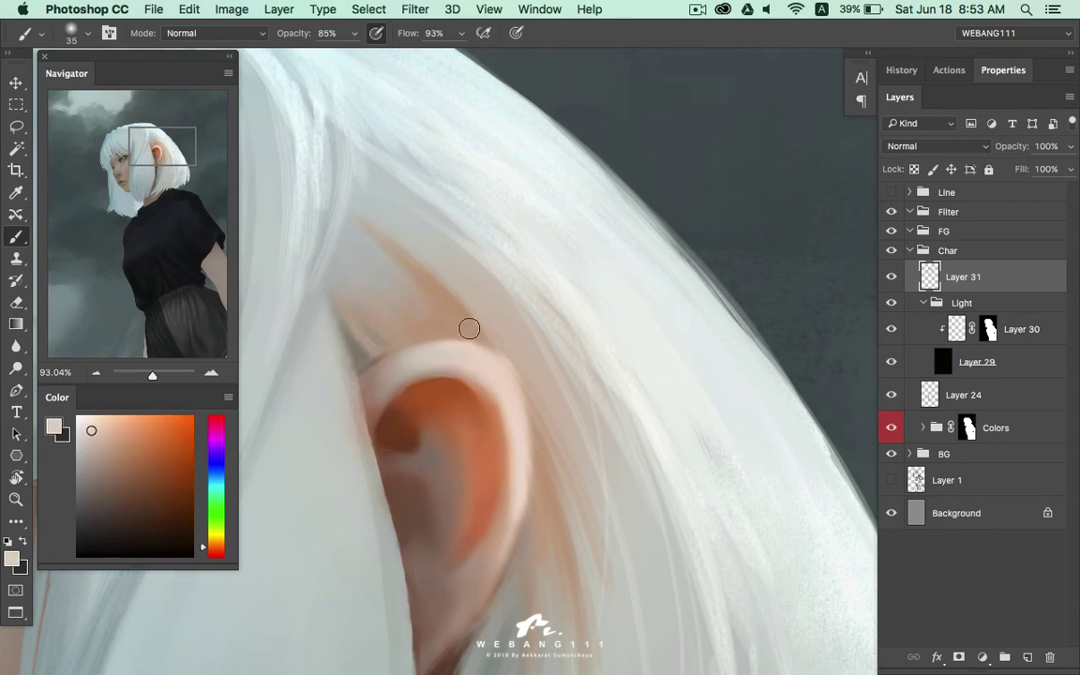
key(bracketleft)
Switch to a 19 px hard round brush and paint a thin 10 px tan line along the ear's top rim
right_click(617, 424)
click(619, 533)
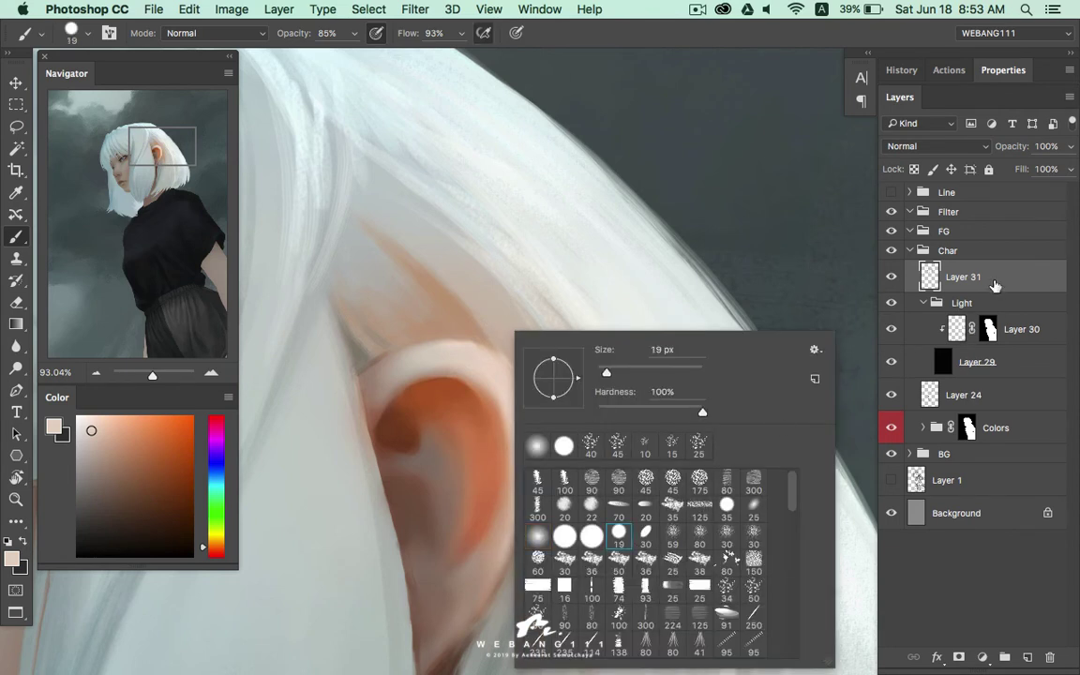
click(994, 285)
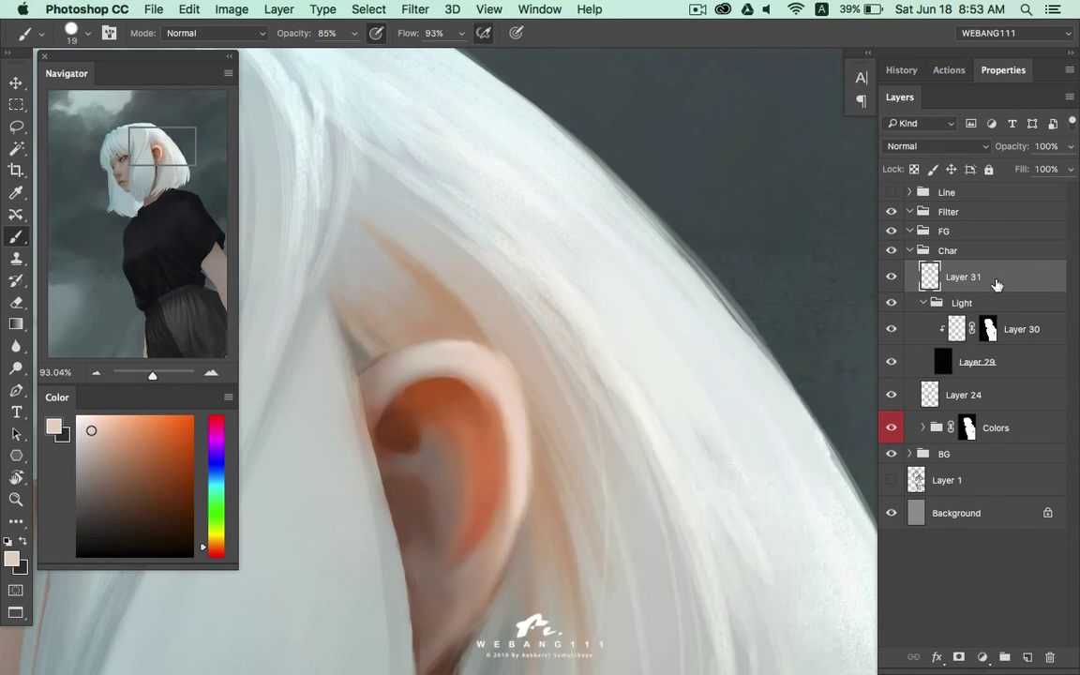
alt+click(451, 327)
alt+click(458, 319)
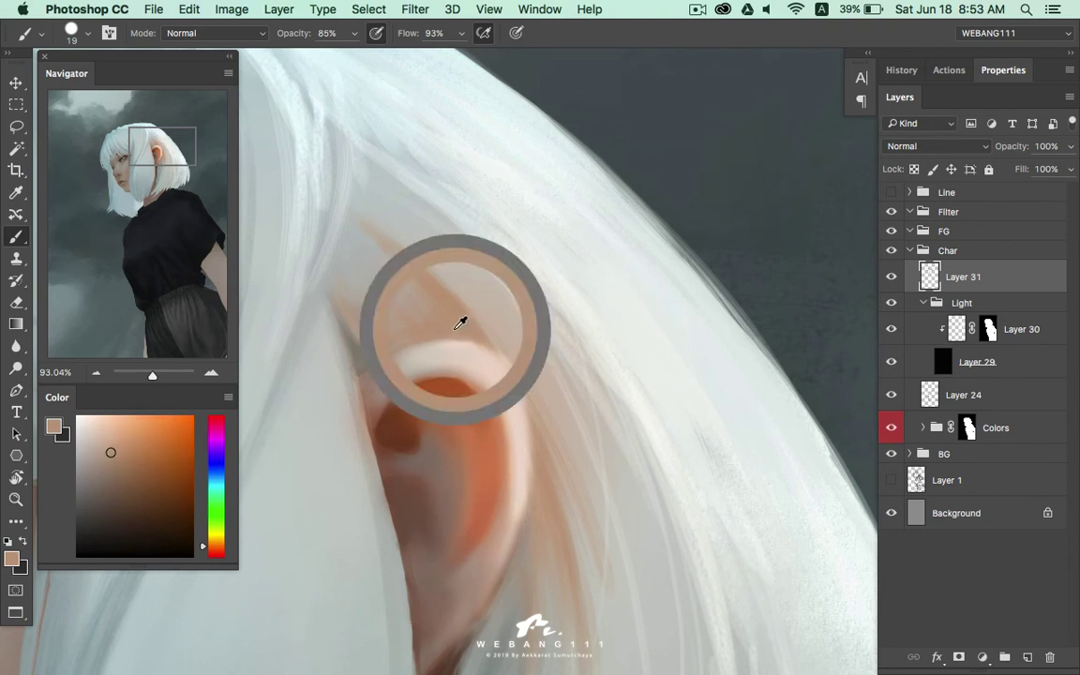
key(bracketleft)
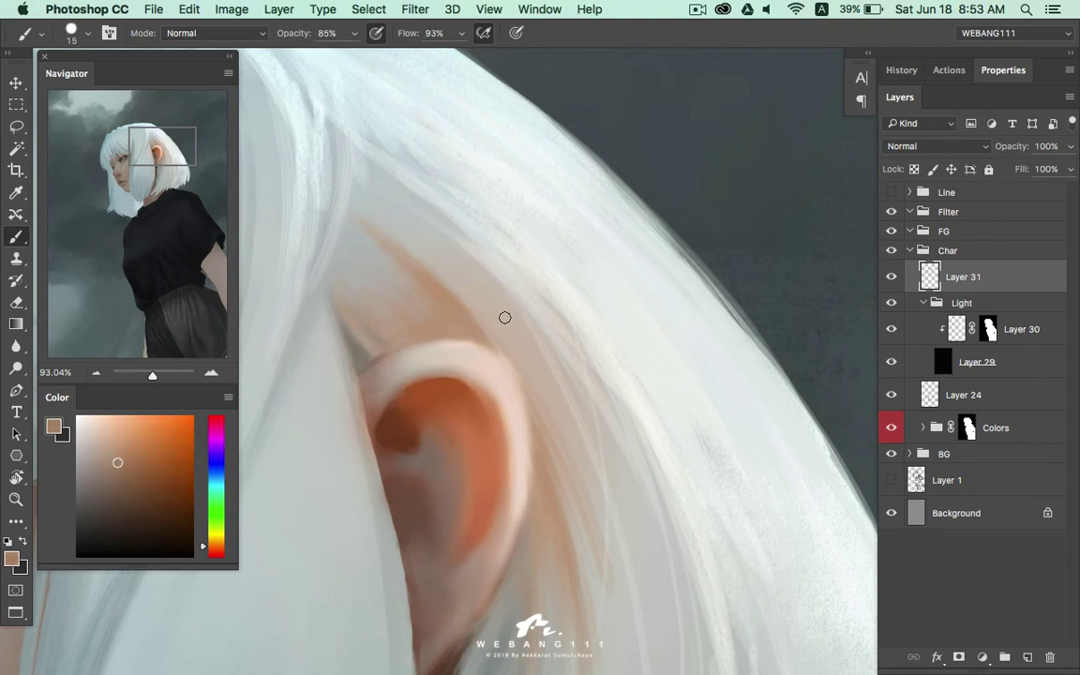
drag(425, 343, 479, 348)
Sample several lighter tones from around the ear rim
alt+click(469, 339)
alt+click(475, 339)
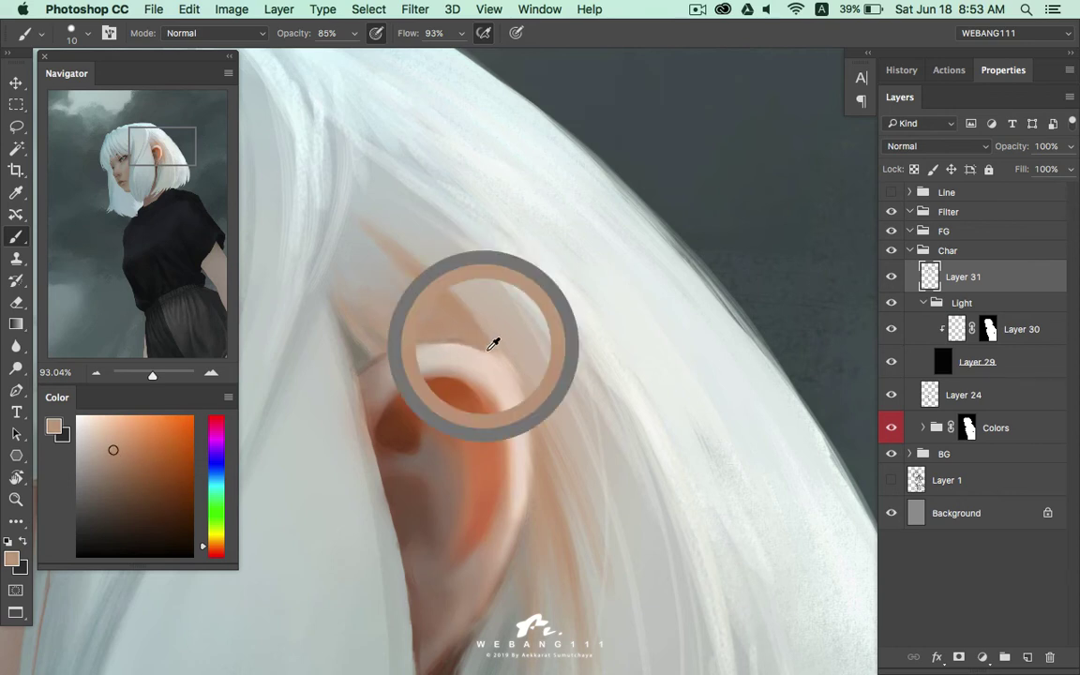
alt+click(489, 344)
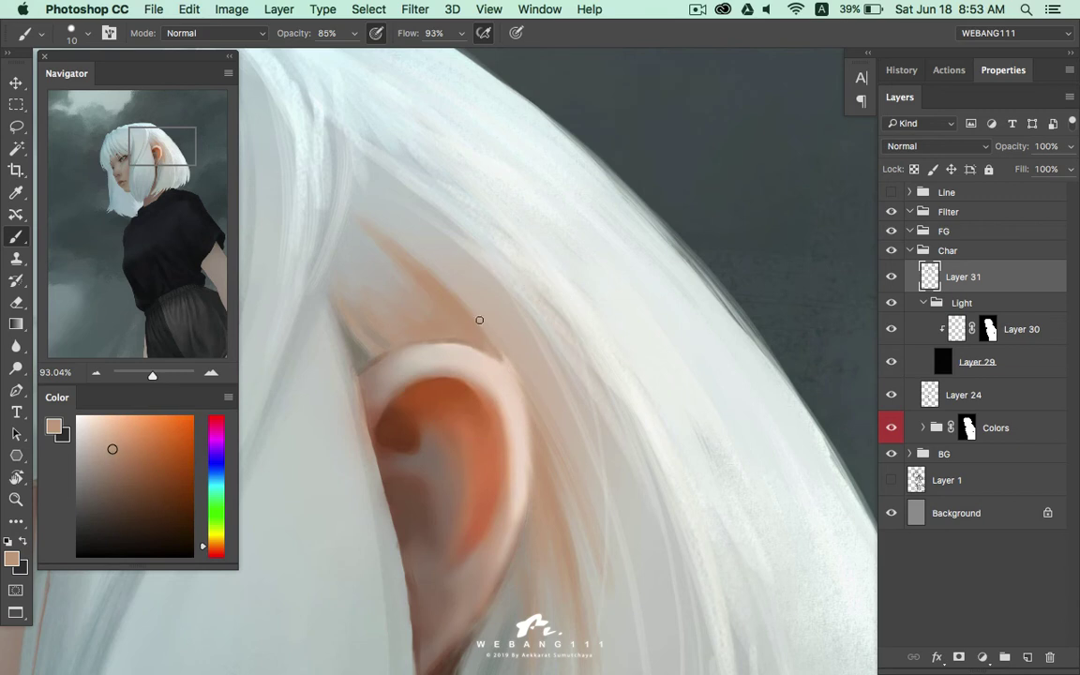
alt+click(487, 321)
alt+click(439, 291)
alt+click(504, 328)
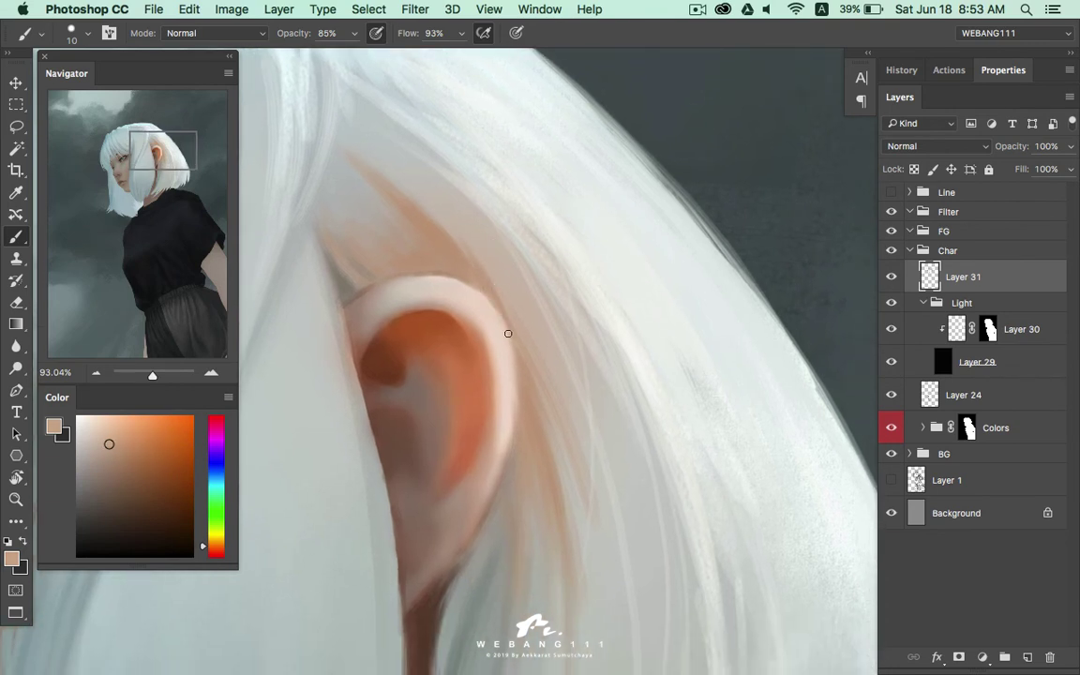
alt+click(488, 302)
scroll(520, 374, down, 2)
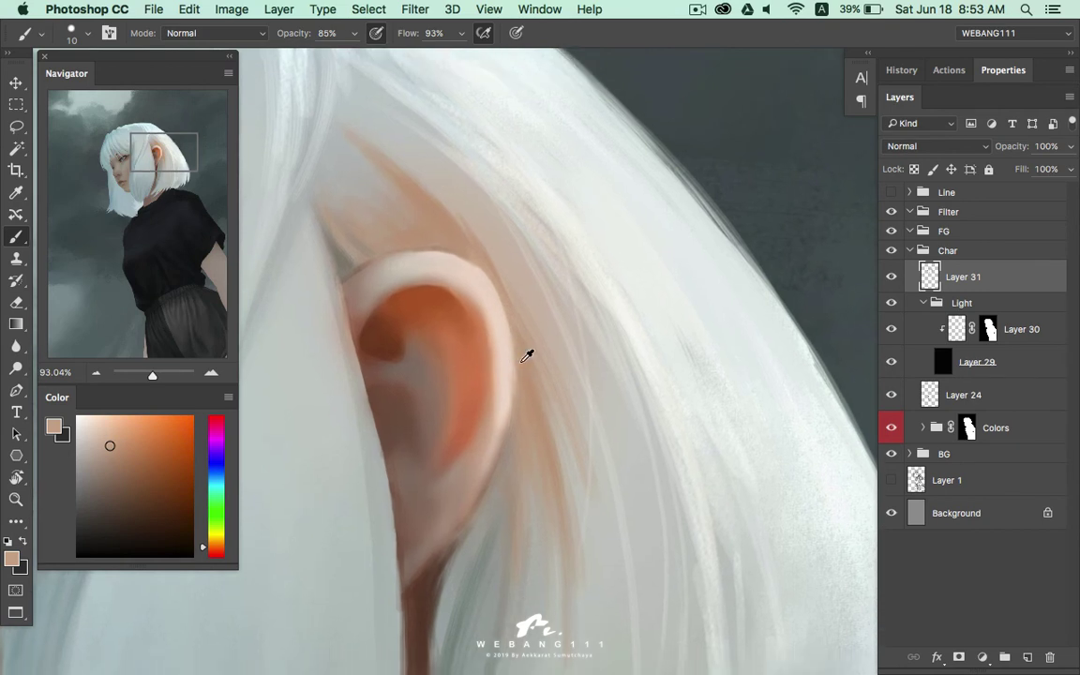
Mix a redder, darker orange and deepen the ear's inner upper rim with it
click(131, 450)
click(206, 550)
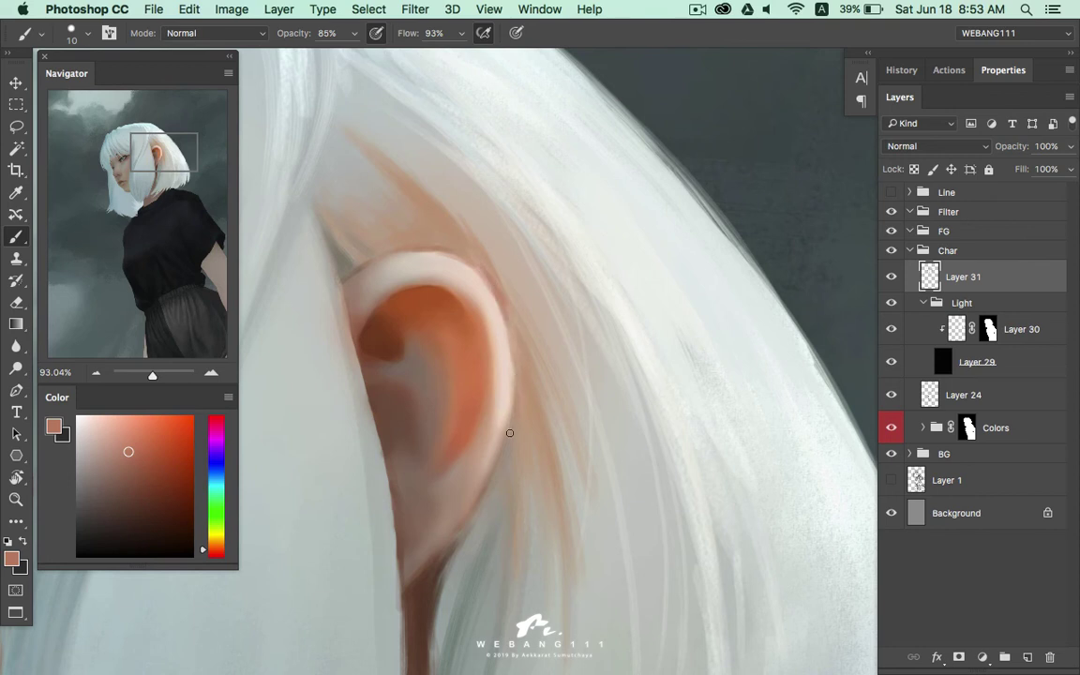
alt+click(436, 295)
click(173, 471)
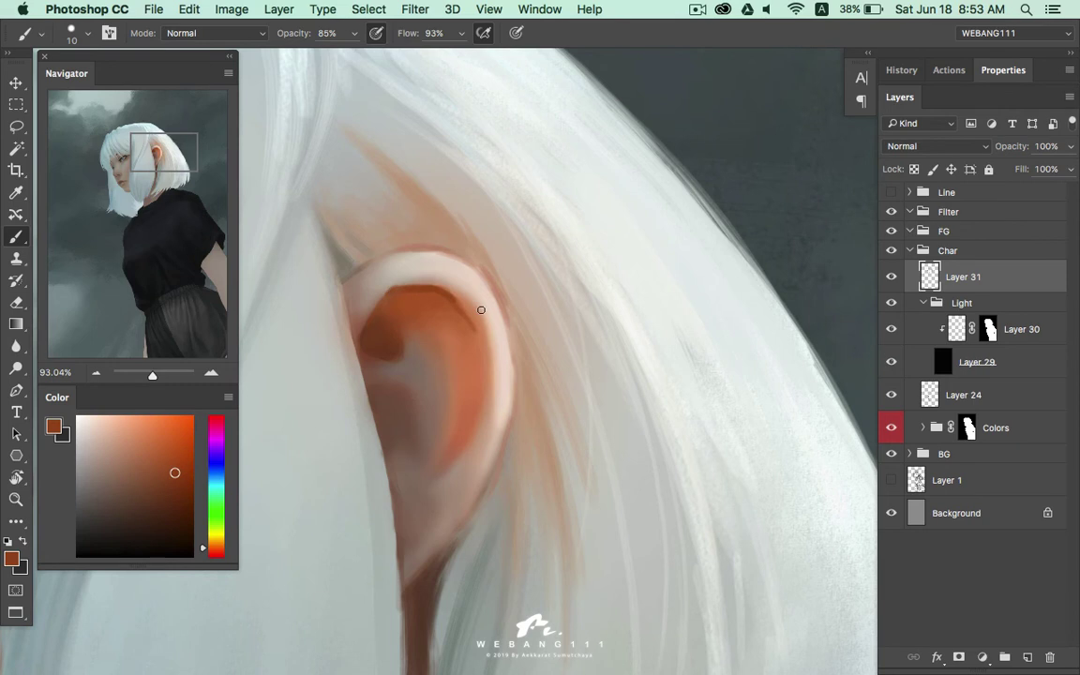
mouse_move(448, 294)
mouse_down()
mouse_move(482, 351)
mouse_move(482, 405)
mouse_up()
click(174, 461)
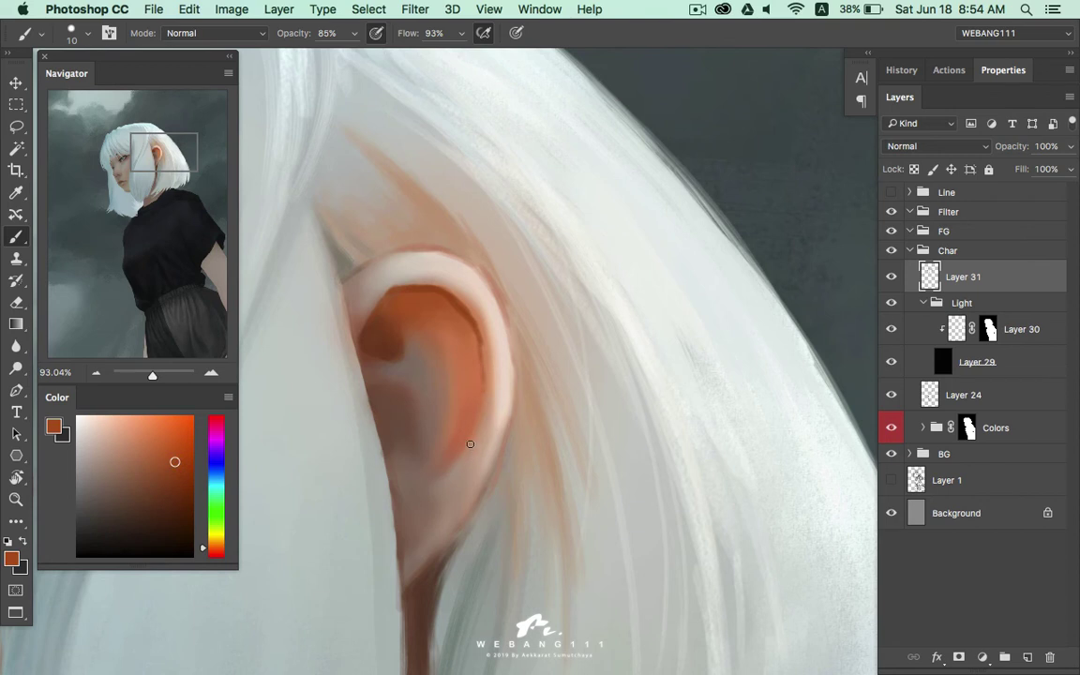
Enlarge the brush to 30 px and soften the lower inner ear with lighter pinkish strokes
alt+click(448, 476)
key(bracketright)
key(bracketright)
alt+click(463, 470)
mouse_move(453, 465)
mouse_down()
mouse_move(417, 503)
mouse_move(455, 429)
mouse_up()
alt+click(415, 518)
alt+click(410, 502)
Resample skin tones from the ear, ending on a dark reddish-brown
alt+click(448, 438)
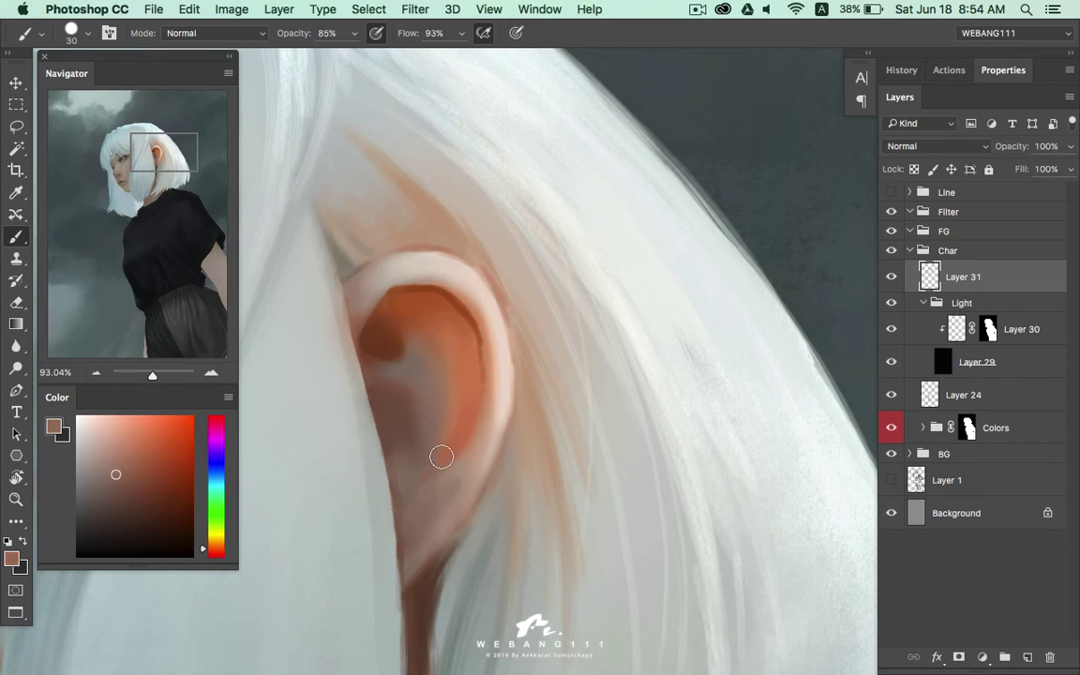
alt+click(440, 437)
alt+click(435, 434)
alt+click(454, 455)
alt+click(418, 479)
alt+click(399, 347)
Sample reddish-brown and orange tones from the ear bowl
right_click(406, 339)
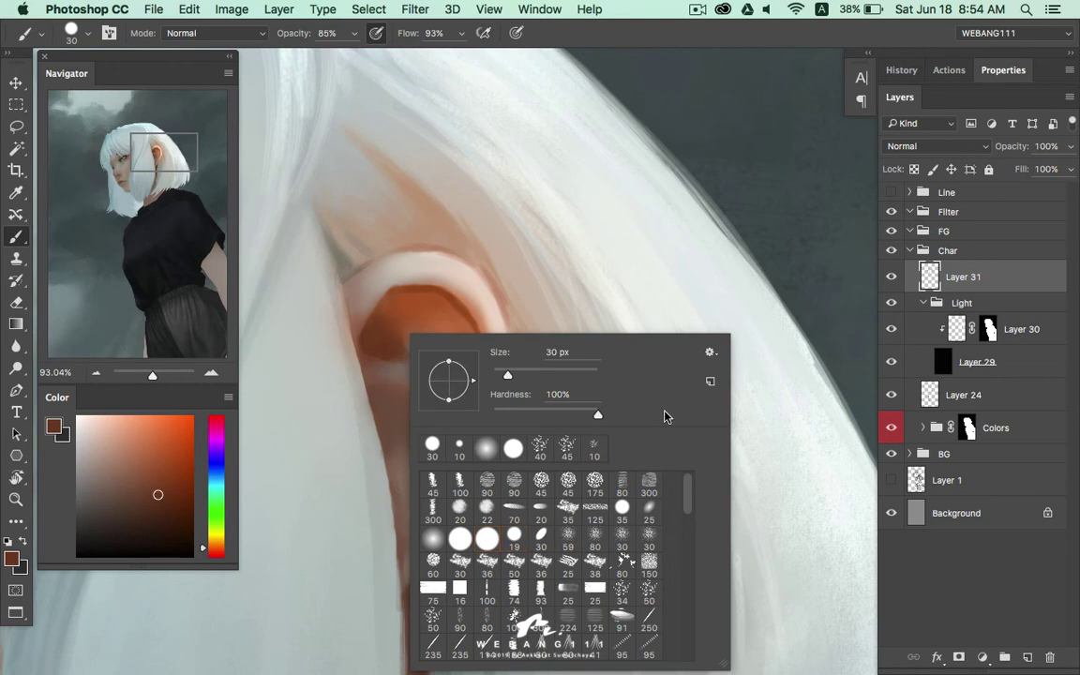
key(Escape)
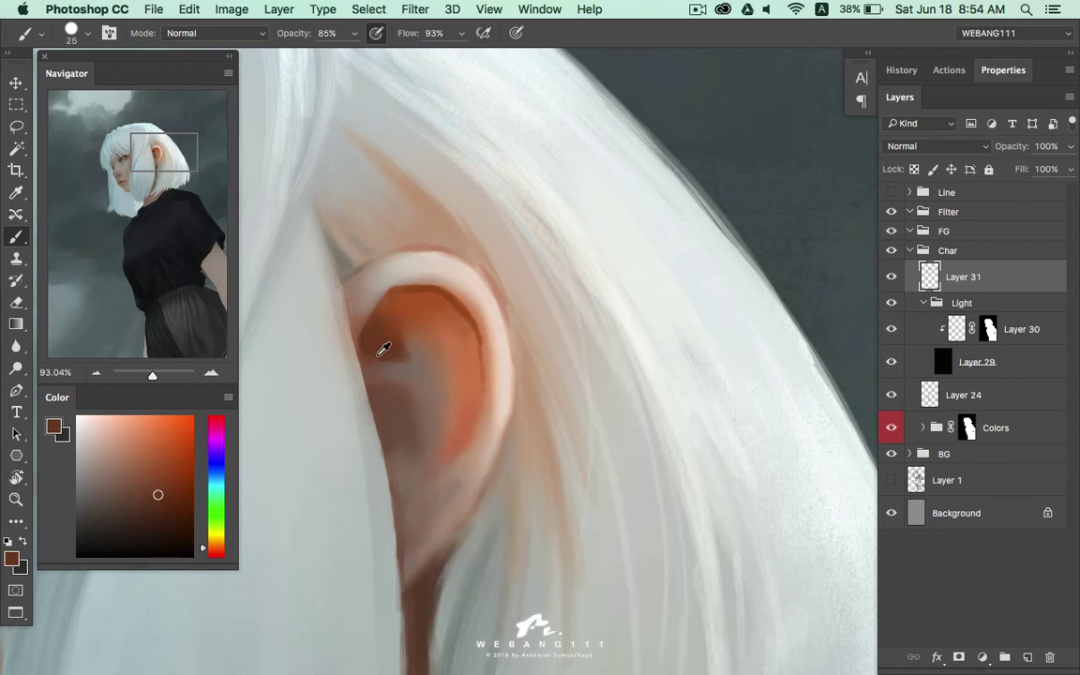
alt+click(375, 364)
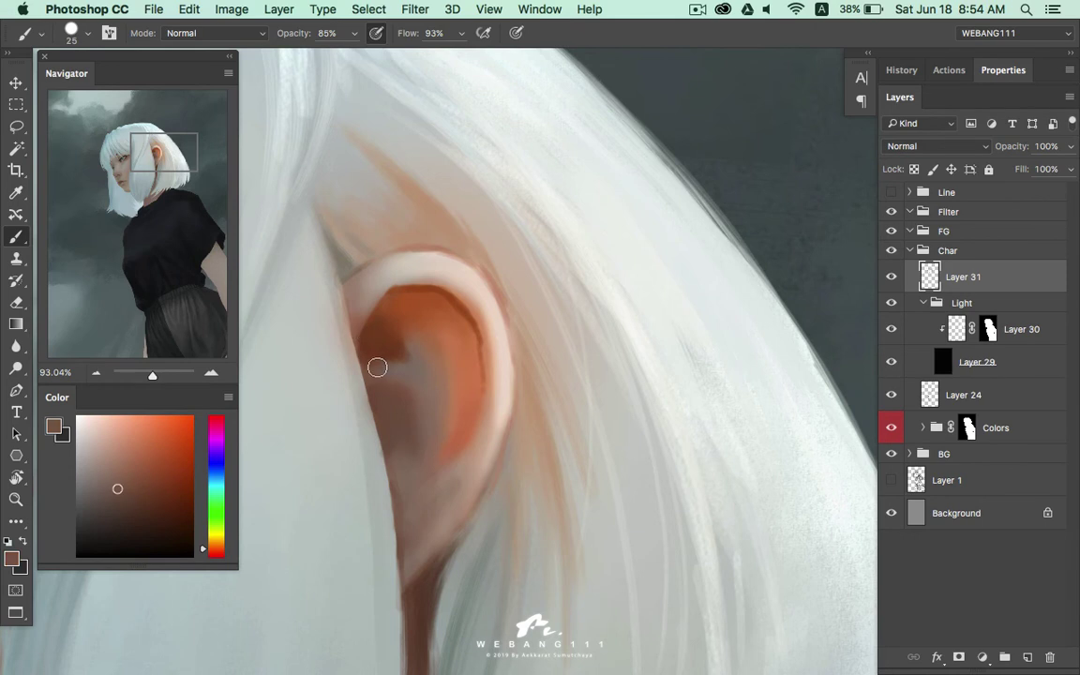
alt+click(381, 341)
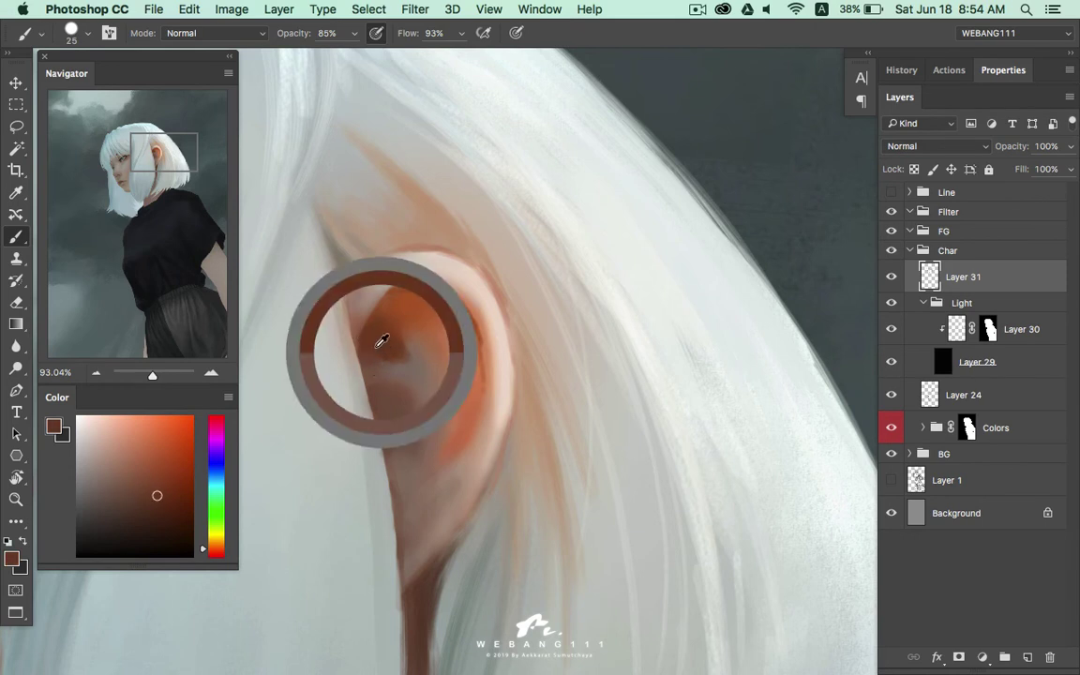
alt+click(384, 345)
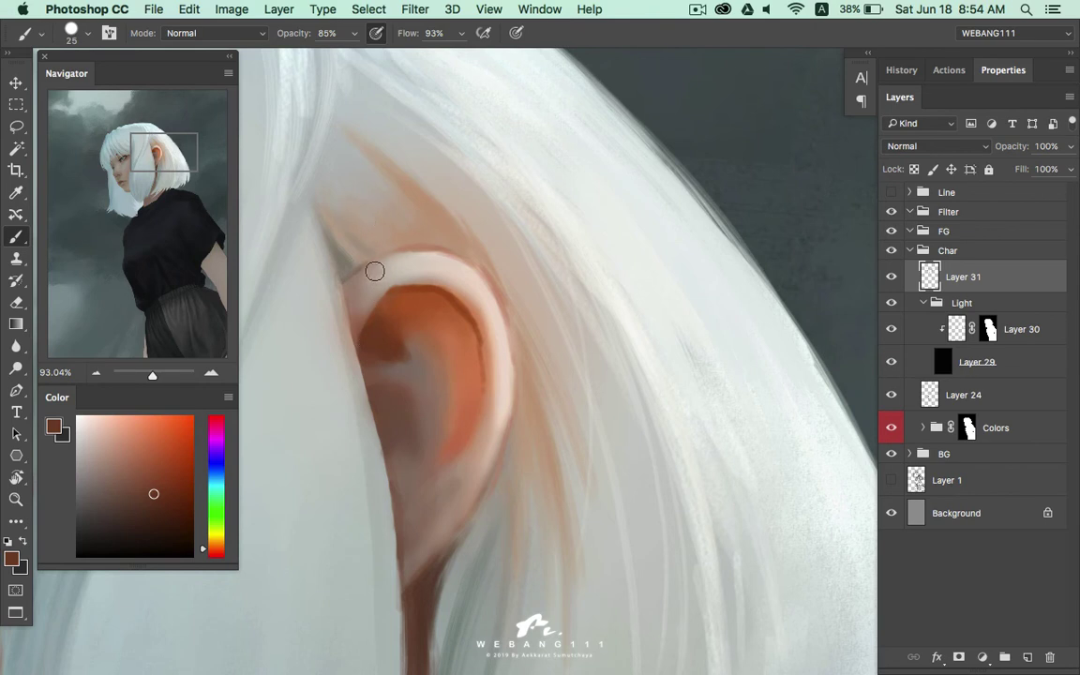
alt+click(384, 310)
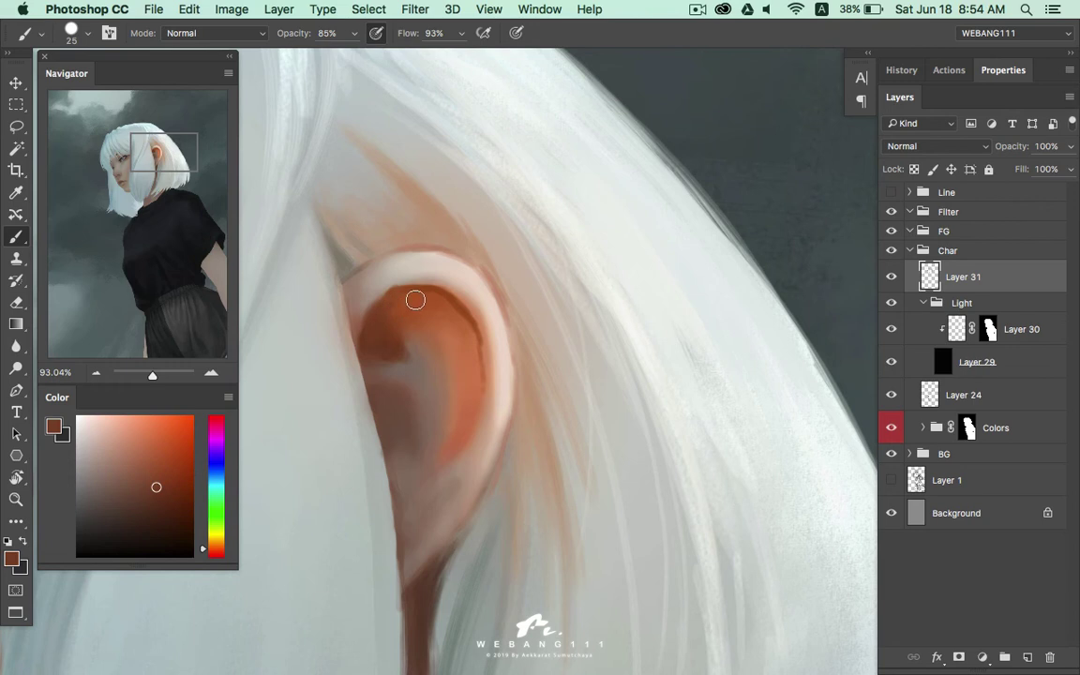
alt+click(427, 324)
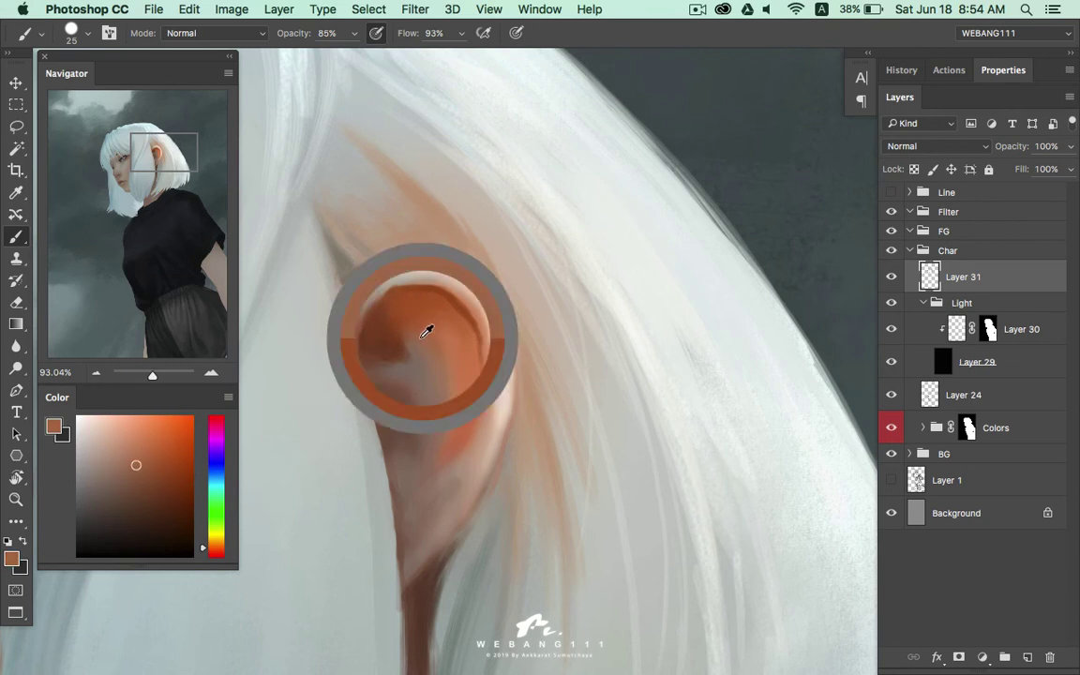
alt+click(422, 322)
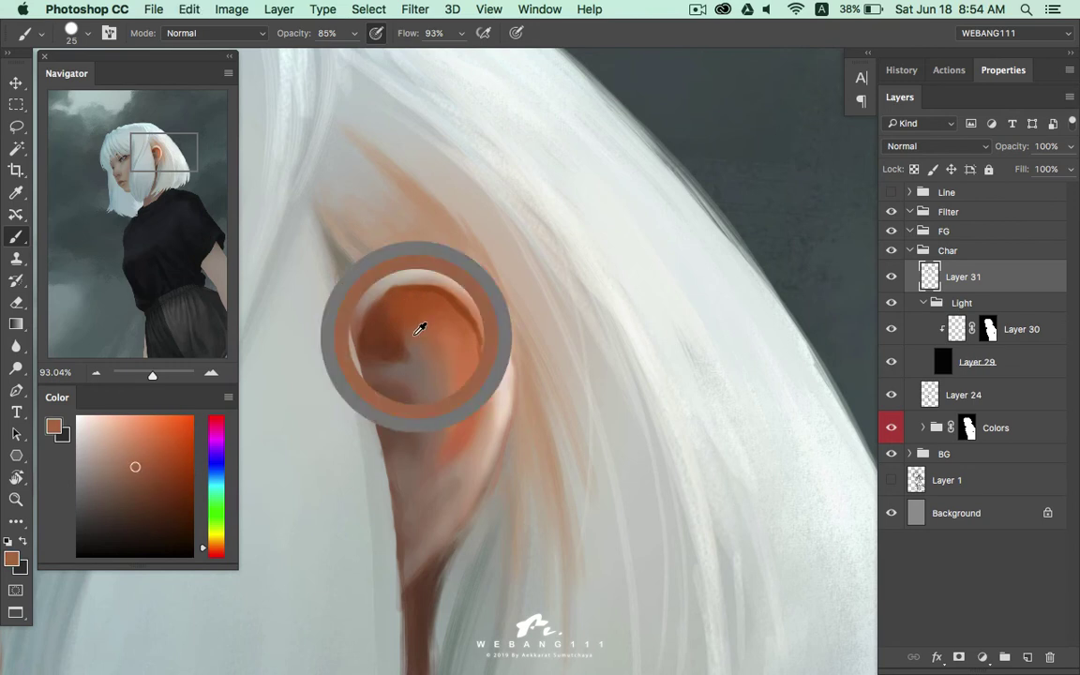
Lighten part of the ear's orange bowl with a few strokes
click(124, 466)
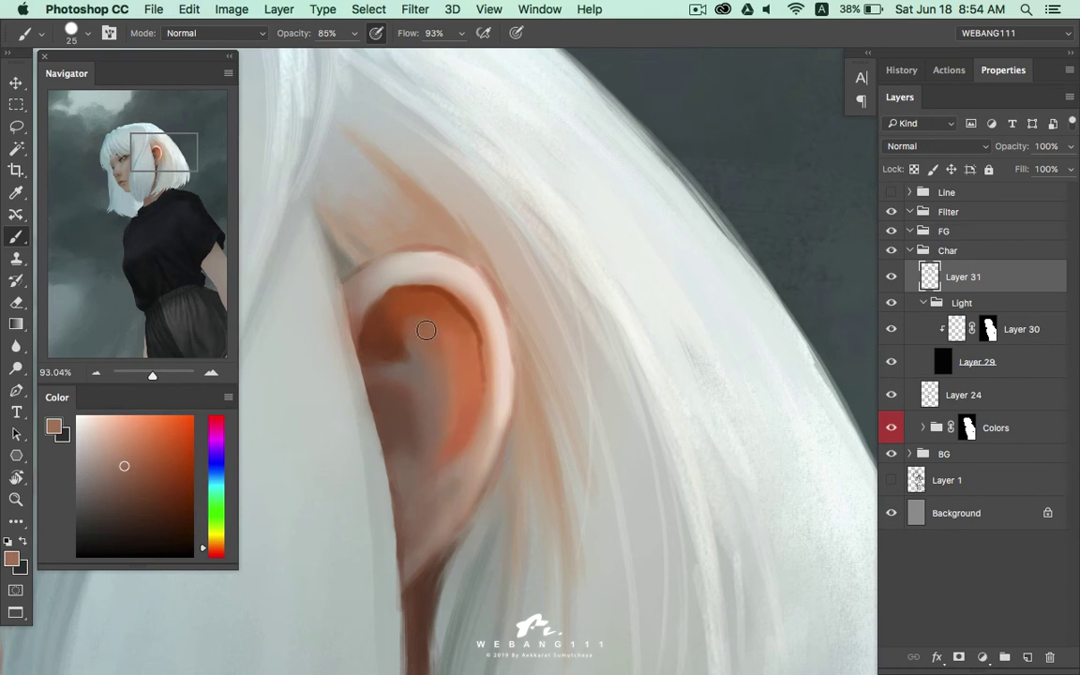
mouse_move(413, 320)
mouse_down()
mouse_move(441, 335)
mouse_move(451, 417)
mouse_up()
alt+click(429, 321)
alt+click(450, 350)
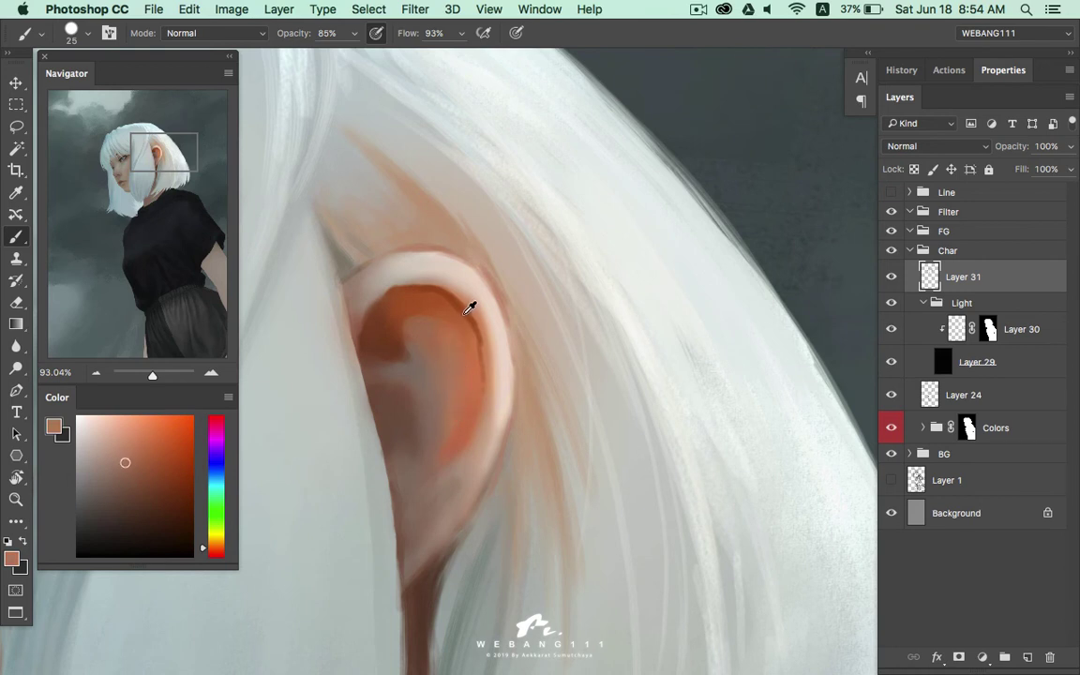
Cover the upper rim's dark notch in stronger orange and add a fine warm rim highlight
alt+click(468, 320)
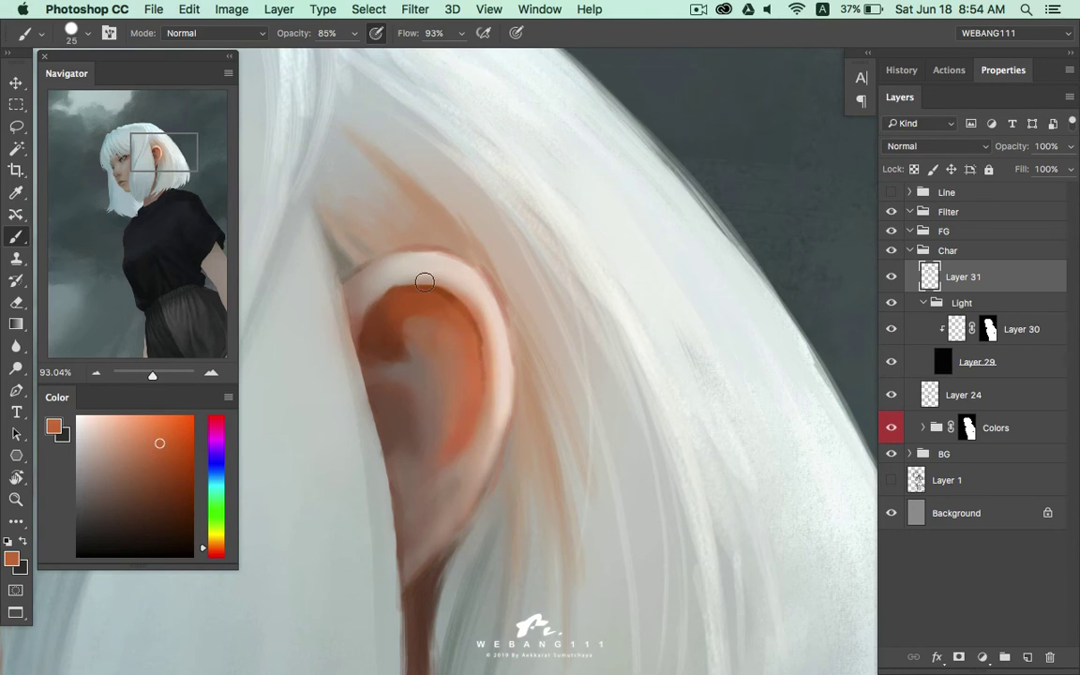
drag(383, 290, 394, 270)
key(bracketleft)
key(bracketleft)
key(bracketleft)
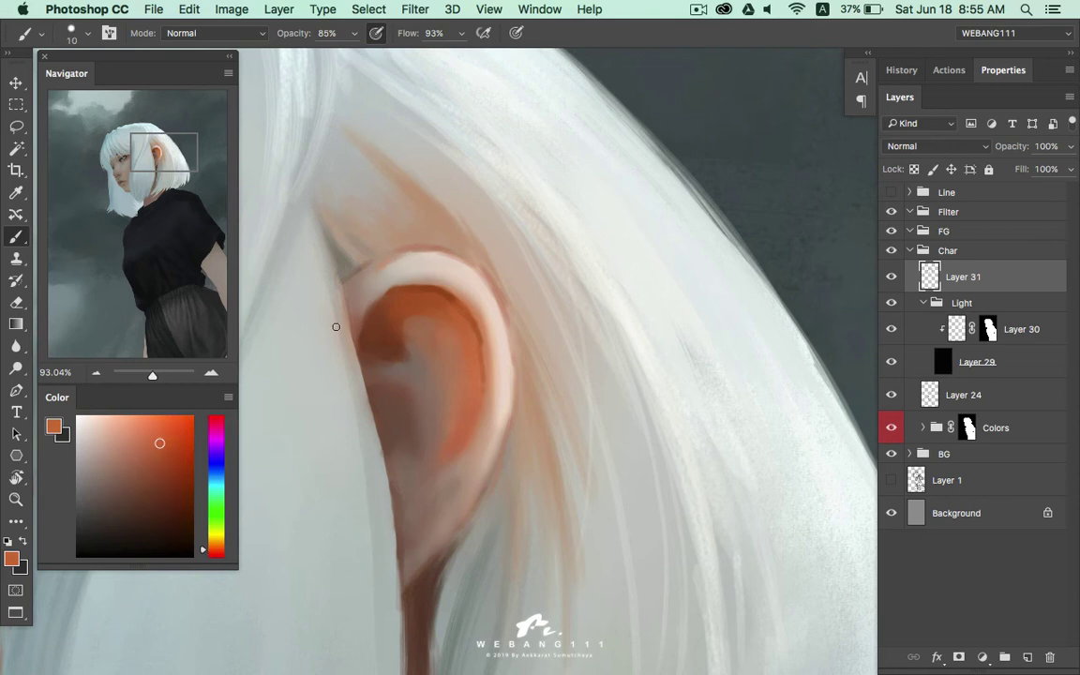
drag(419, 251, 418, 257)
Dab small light beige touches at the ear top, sampling lighter skin tones
alt+click(401, 256)
alt+click(367, 270)
drag(342, 236, 379, 263)
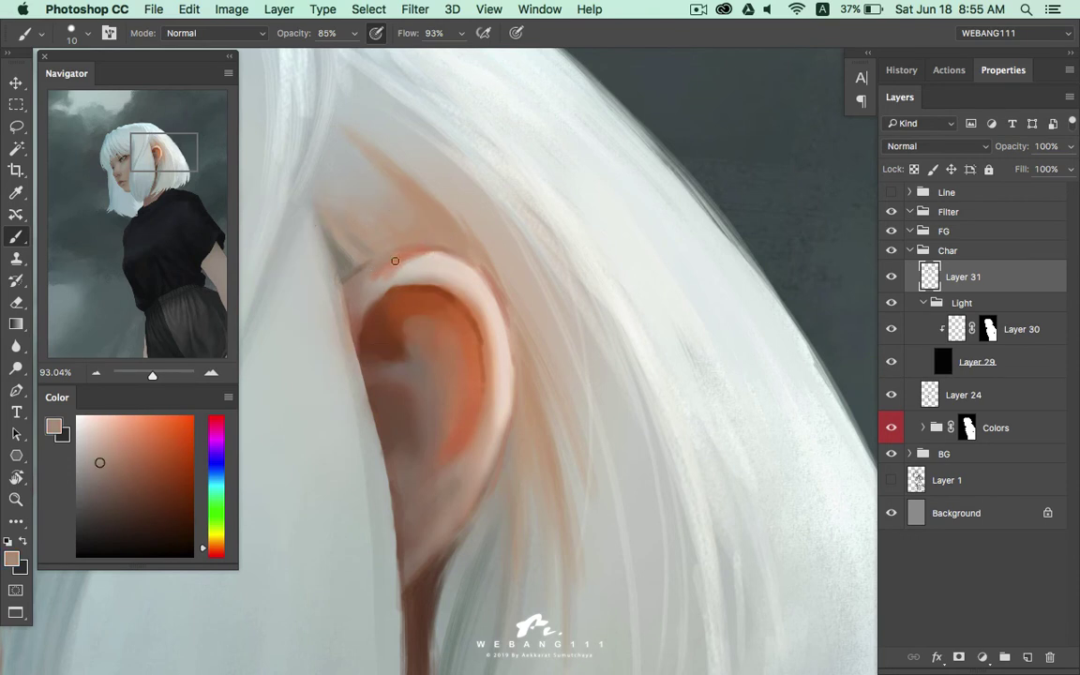
alt+click(379, 272)
alt+click(403, 268)
alt+click(331, 259)
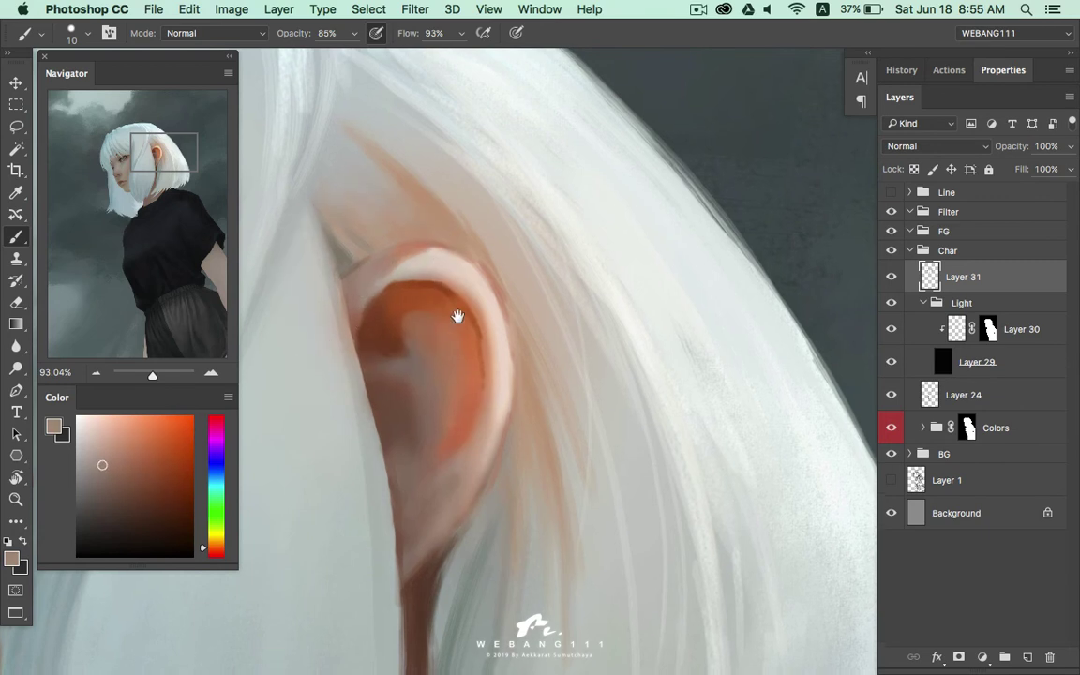
scroll(458, 317, down, 5)
Zoom out and toggle Layer 31 off and on to compare the ear
key(z)
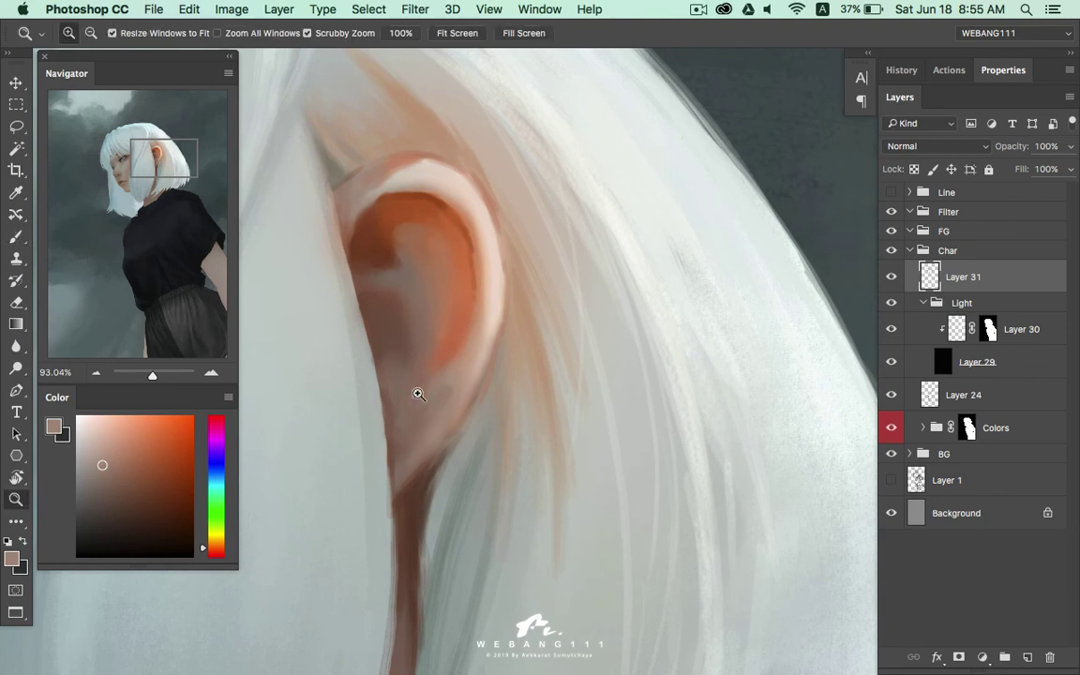
mouse_move(489, 321)
mouse_down()
mouse_move(394, 366)
mouse_move(520, 351)
mouse_up()
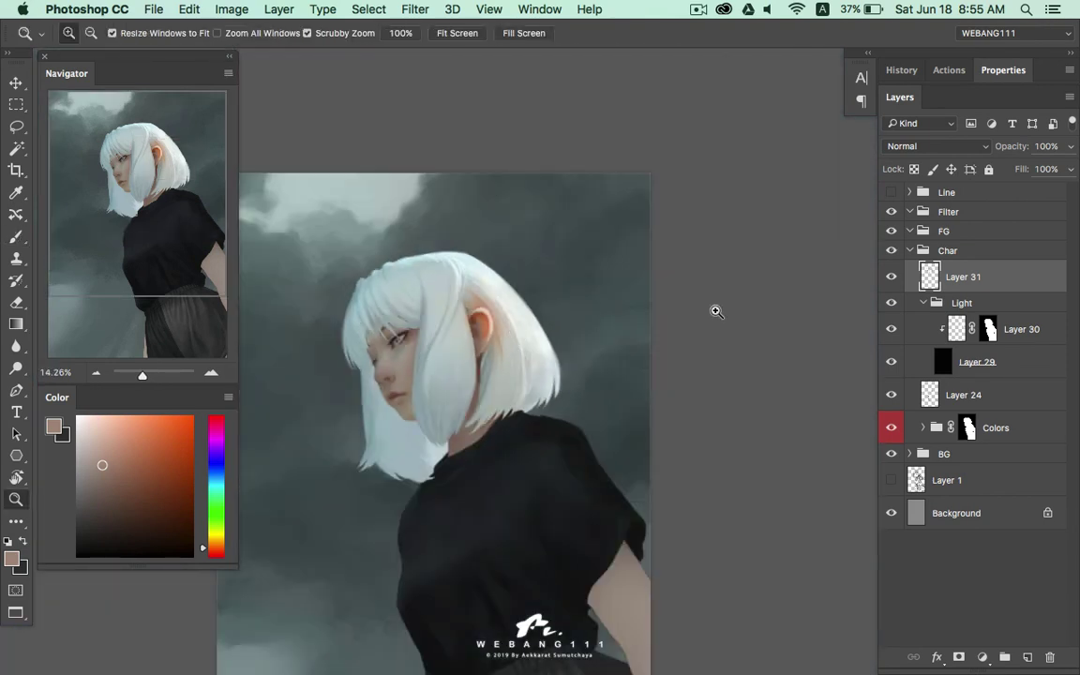
click(892, 278)
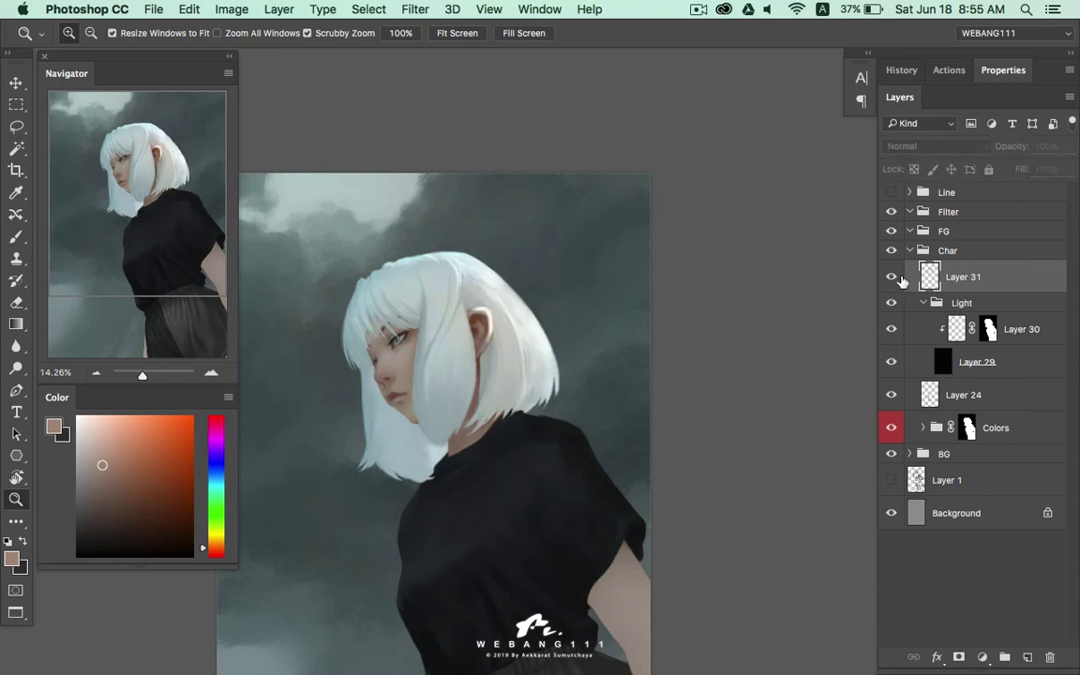
click(891, 278)
mouse_move(506, 338)
mouse_down()
mouse_move(536, 321)
mouse_move(520, 306)
mouse_up()
With a 30 px brush, repaint the orange shading in the upper inner ear
key(b)
key(bracketright)
key(bracketright)
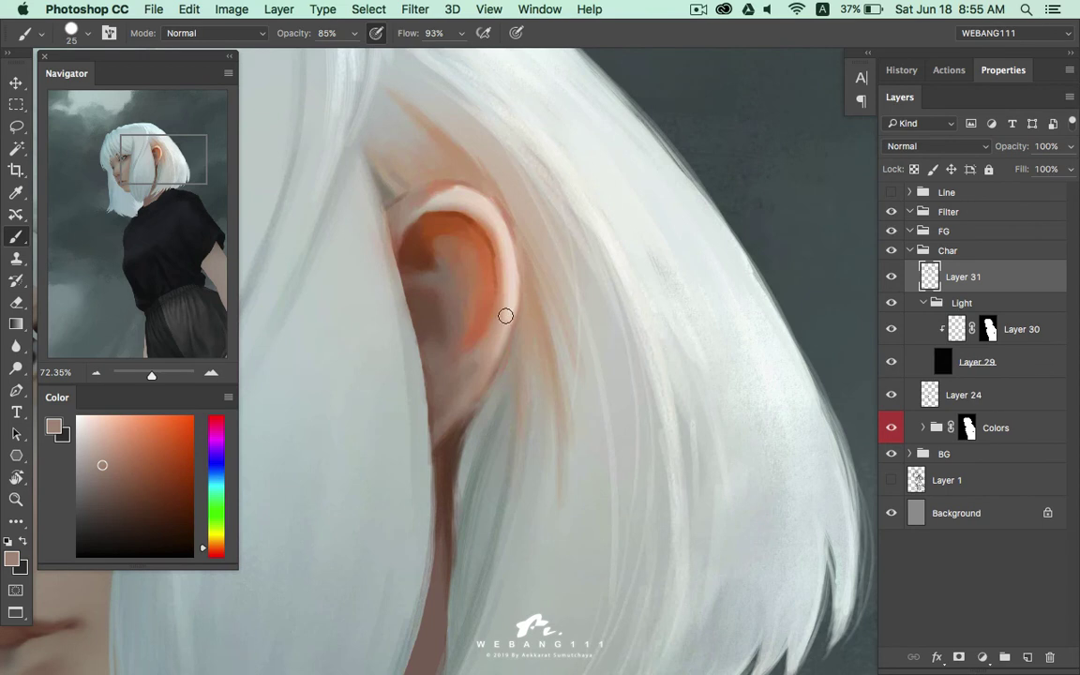
alt+click(480, 309)
drag(485, 283, 472, 243)
alt+click(472, 286)
alt+click(489, 319)
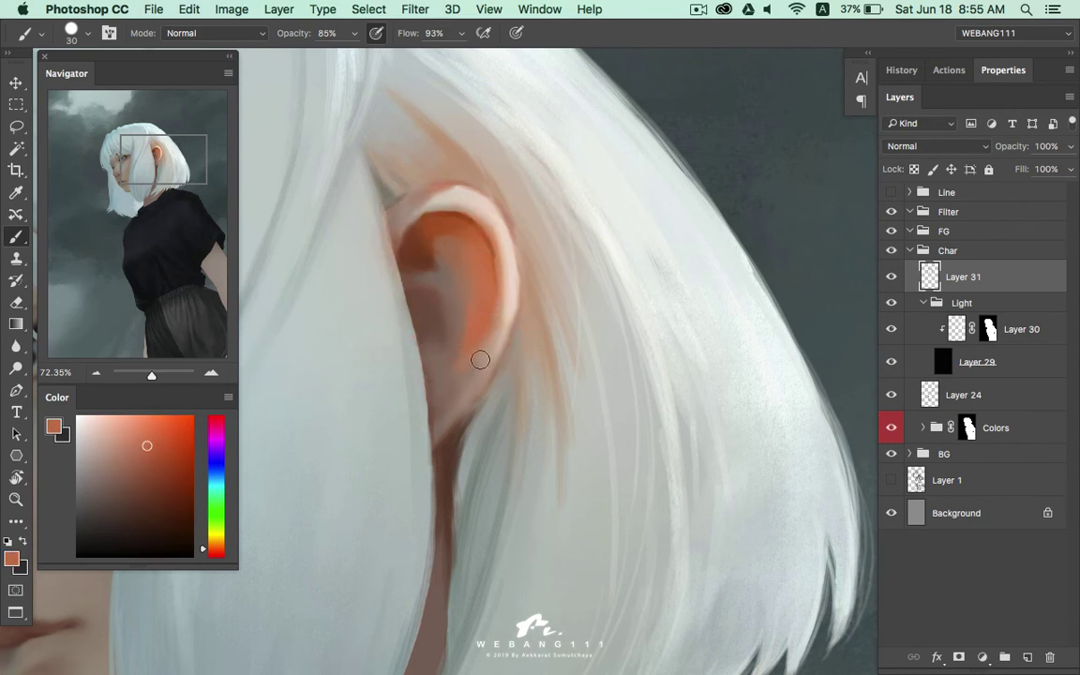
Check the whole head, zoom back in, and sample the hair's light beige-grey
key(z)
drag(508, 301, 436, 317)
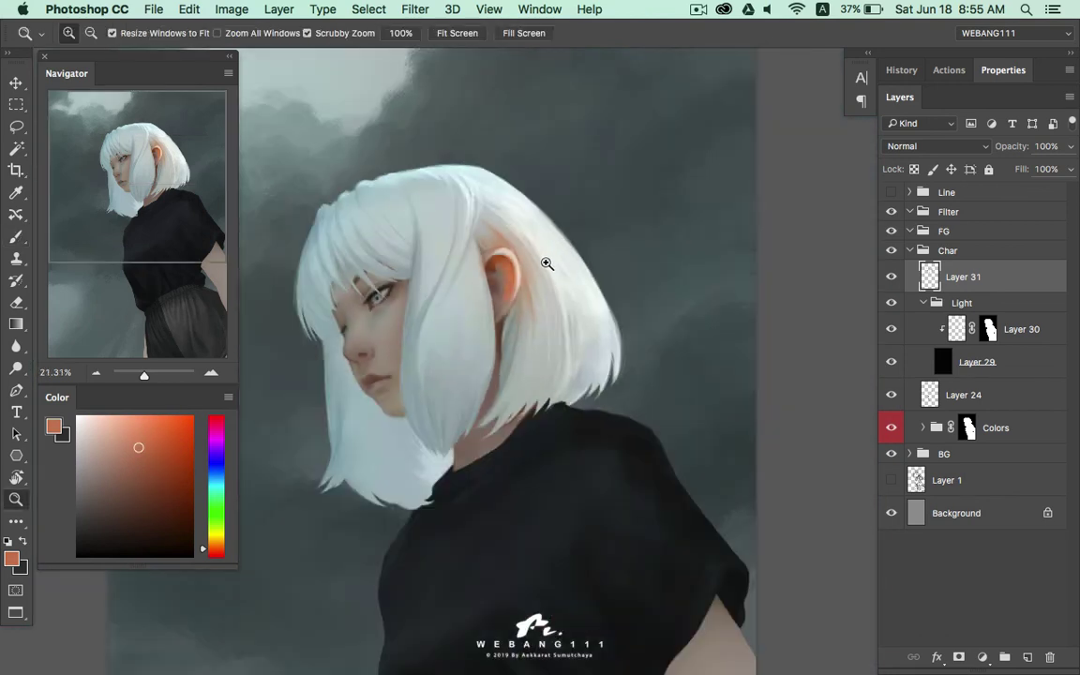
drag(546, 261, 607, 344)
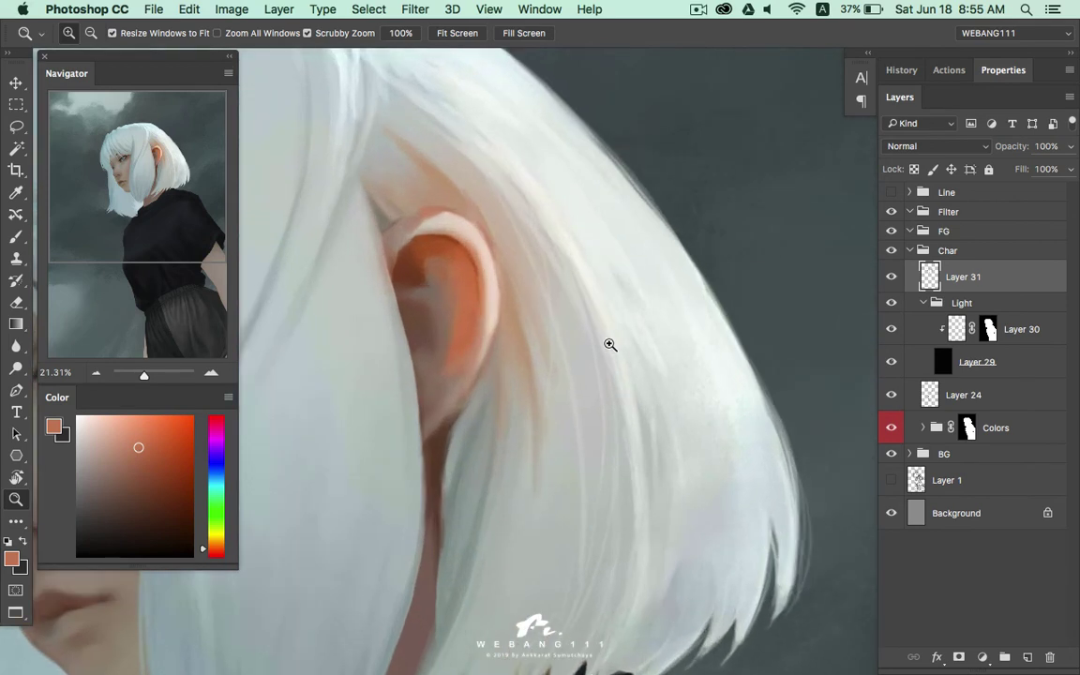
key(b)
alt+click(514, 269)
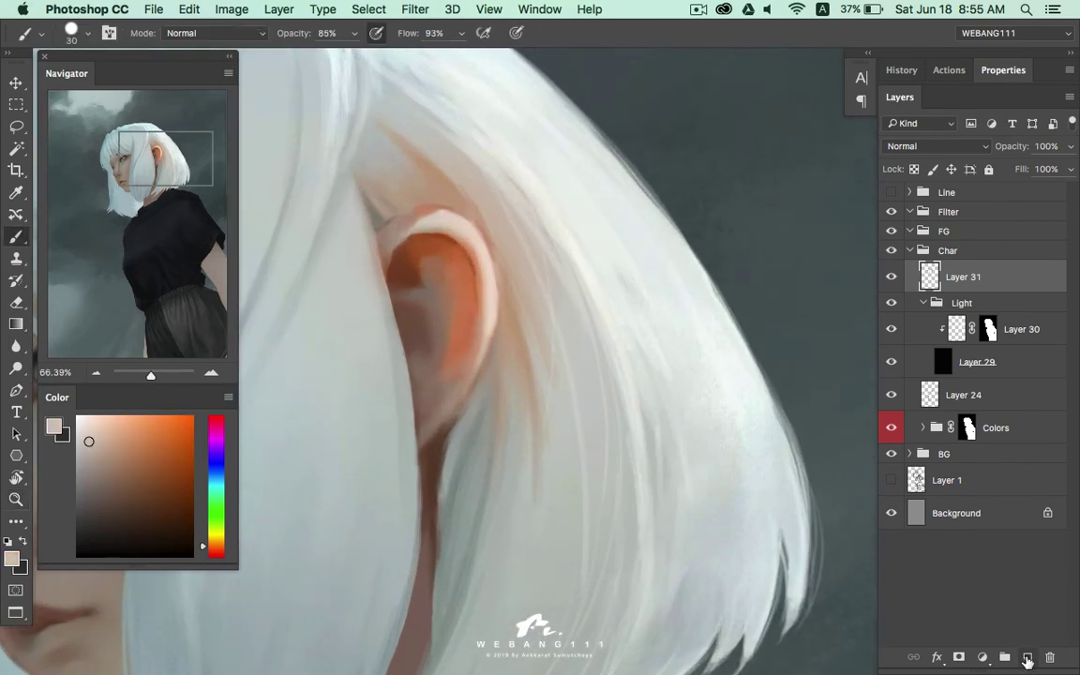
Add a new layer above Layer 31 and set up a 25 px textured strand brush
key(ctrl+shift+alt+n)
key(bracketleft)
key(bracketleft)
key(bracketleft)
key(bracketleft)
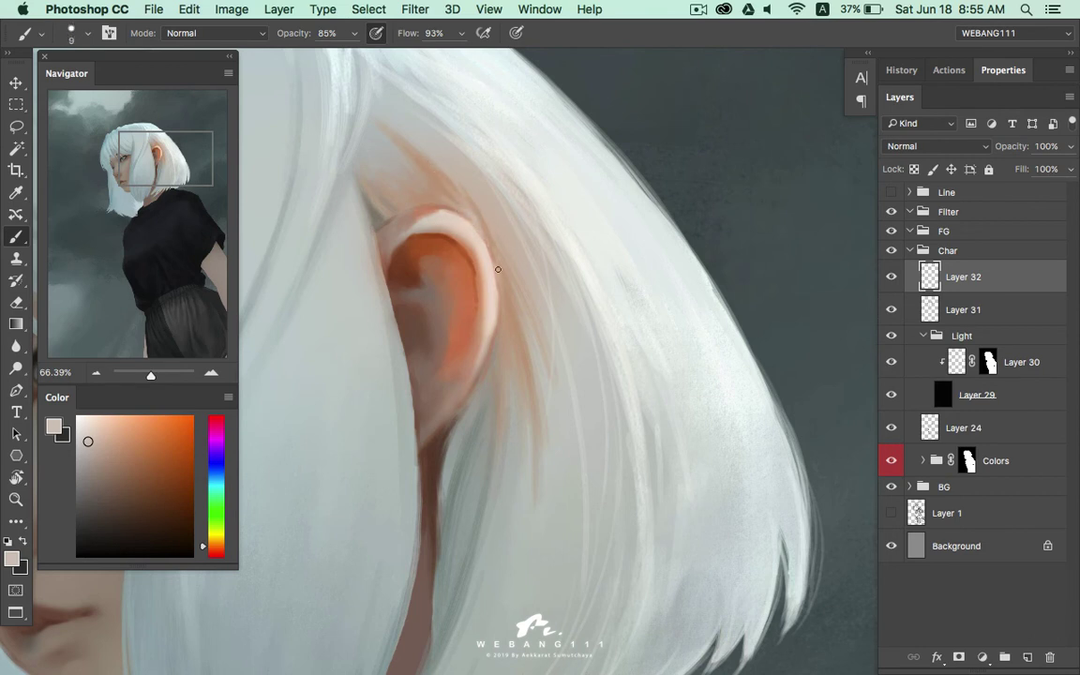
key(bracketright)
right_click(502, 338)
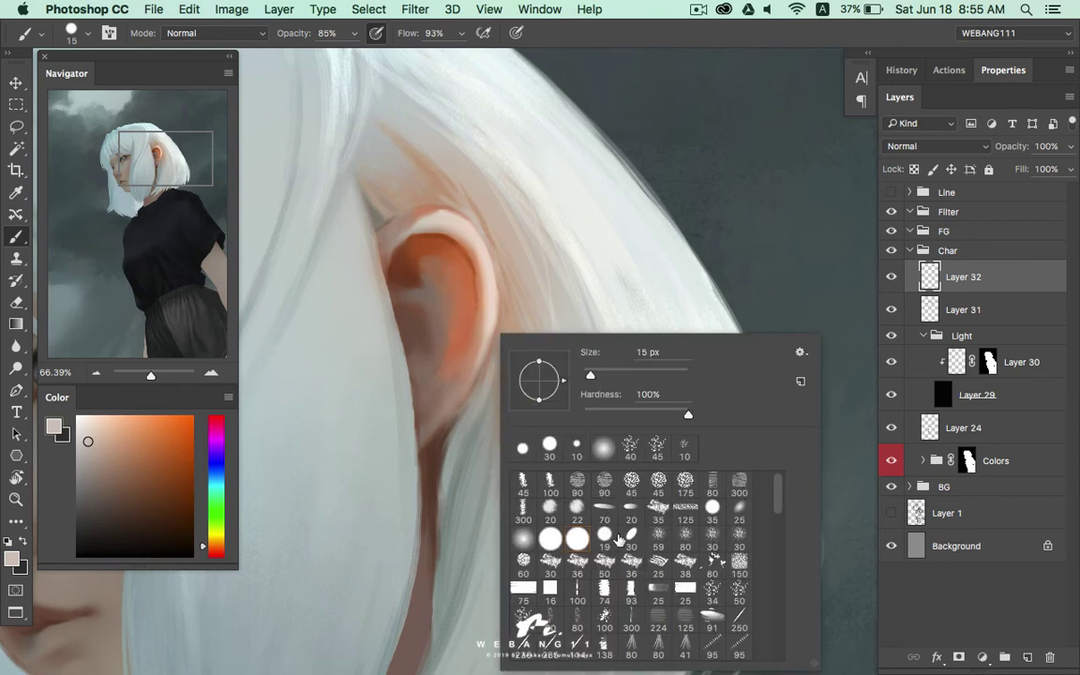
click(712, 588)
click(847, 254)
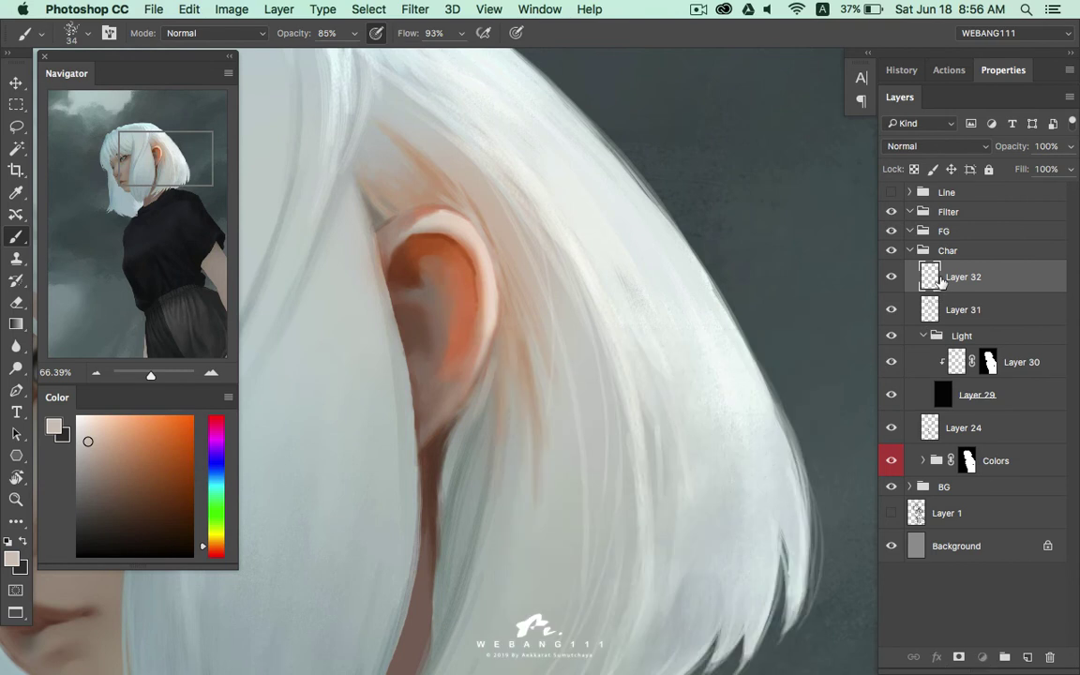
key(bracketleft)
key(bracketleft)
key(bracketright)
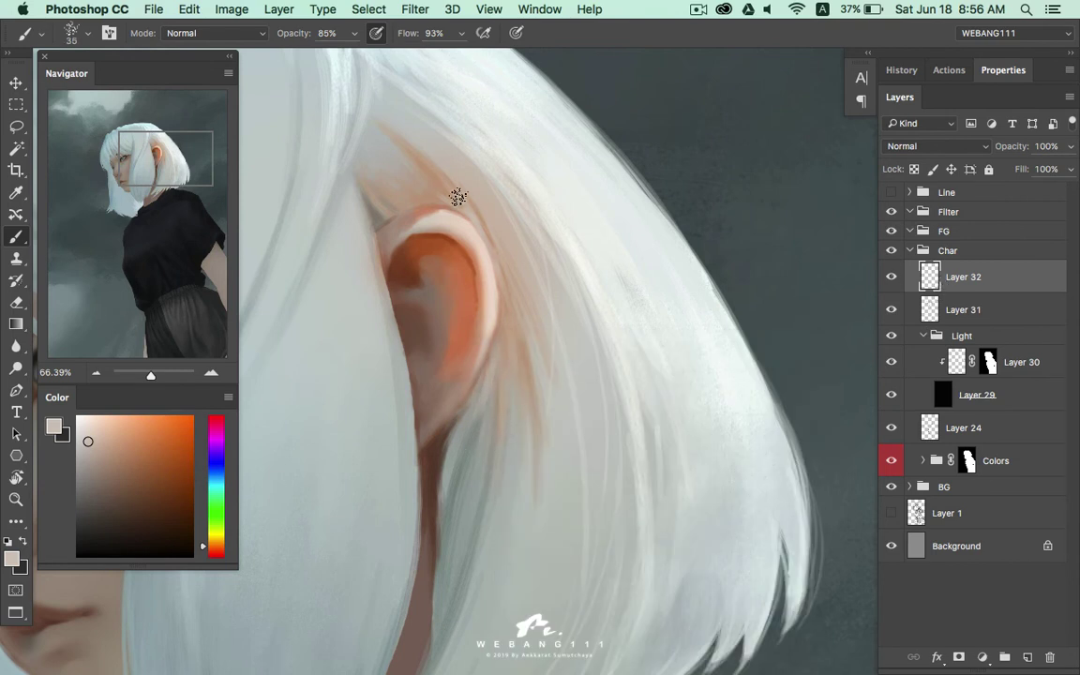
key(bracketleft)
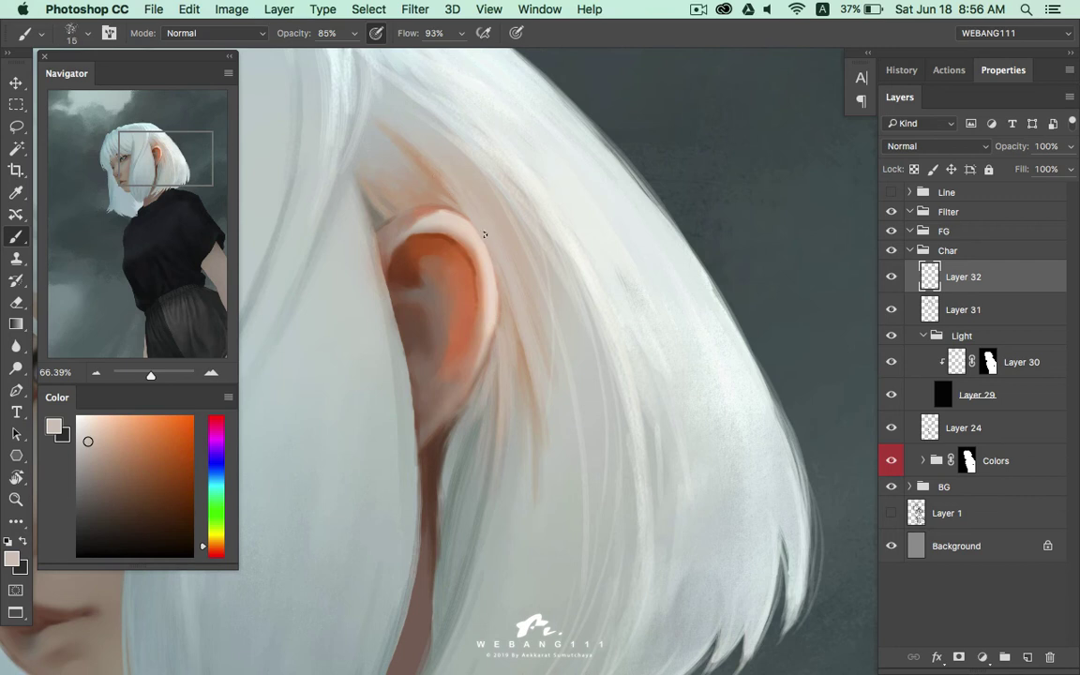
Paint near-white hair strands right of the ear and along its lower edge, then sample peach
click(84, 427)
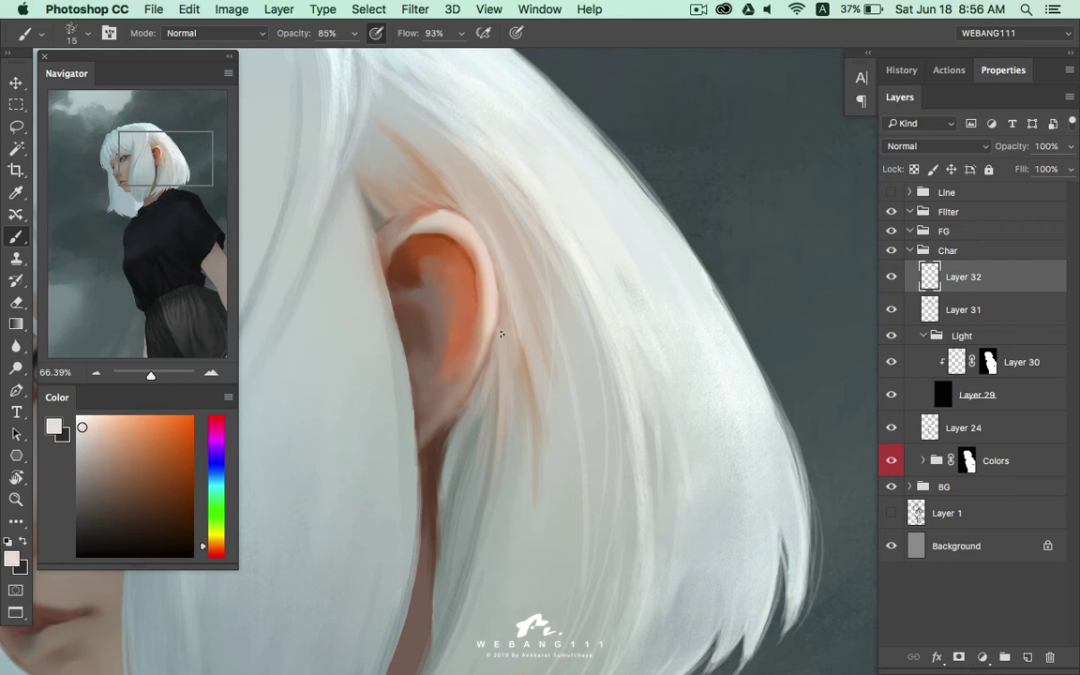
drag(440, 197, 504, 354)
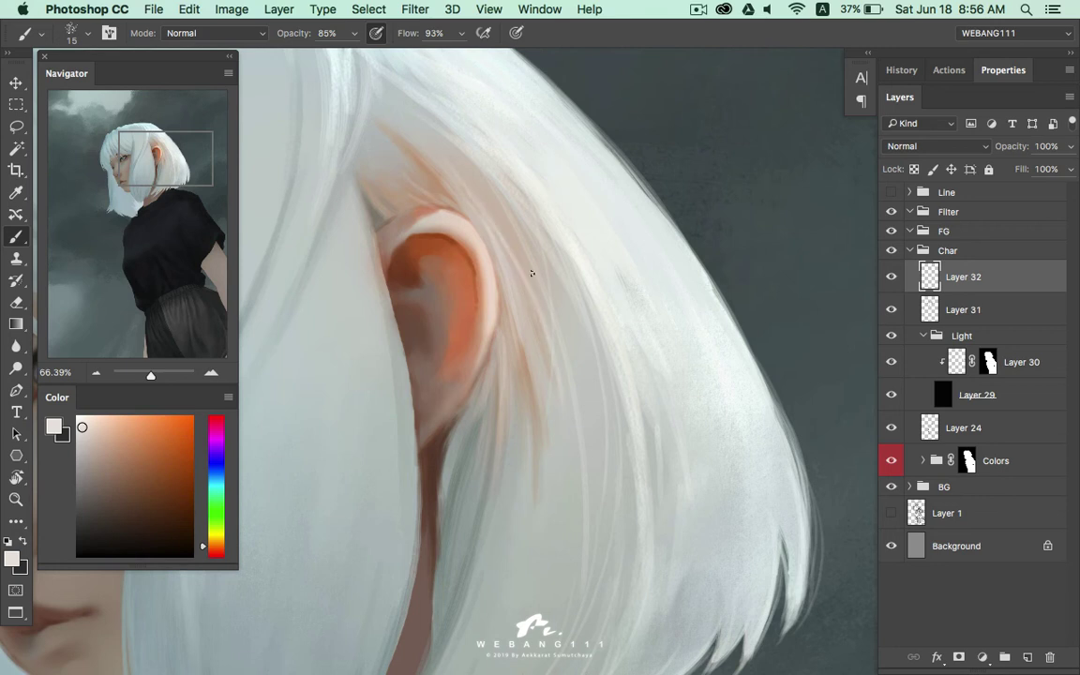
drag(441, 342, 423, 530)
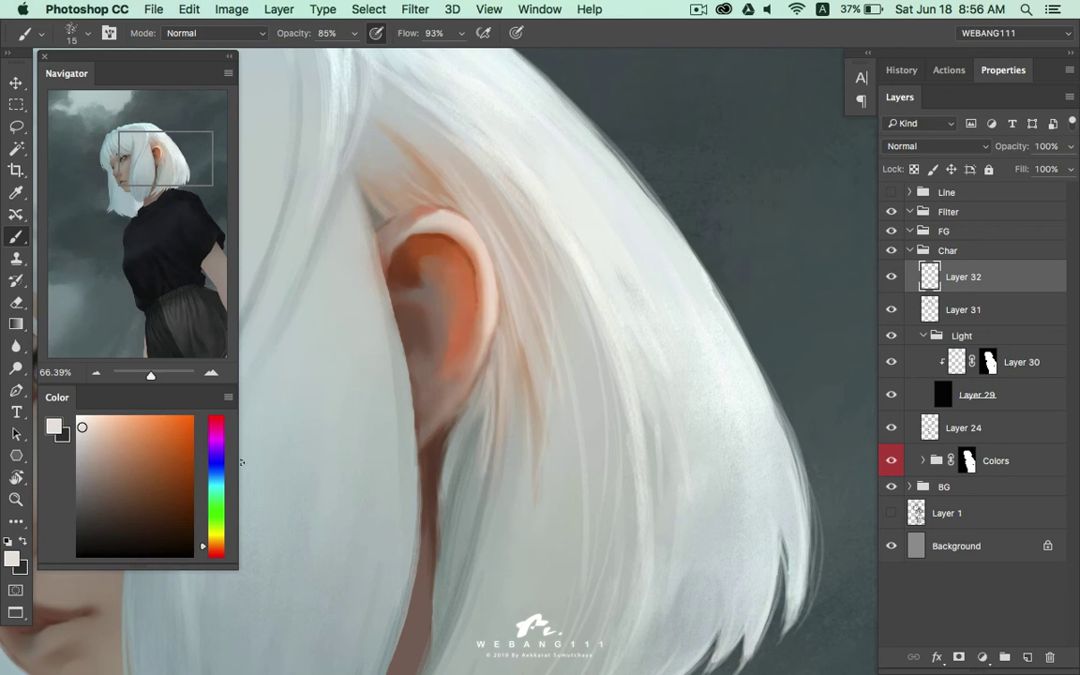
alt+click(507, 288)
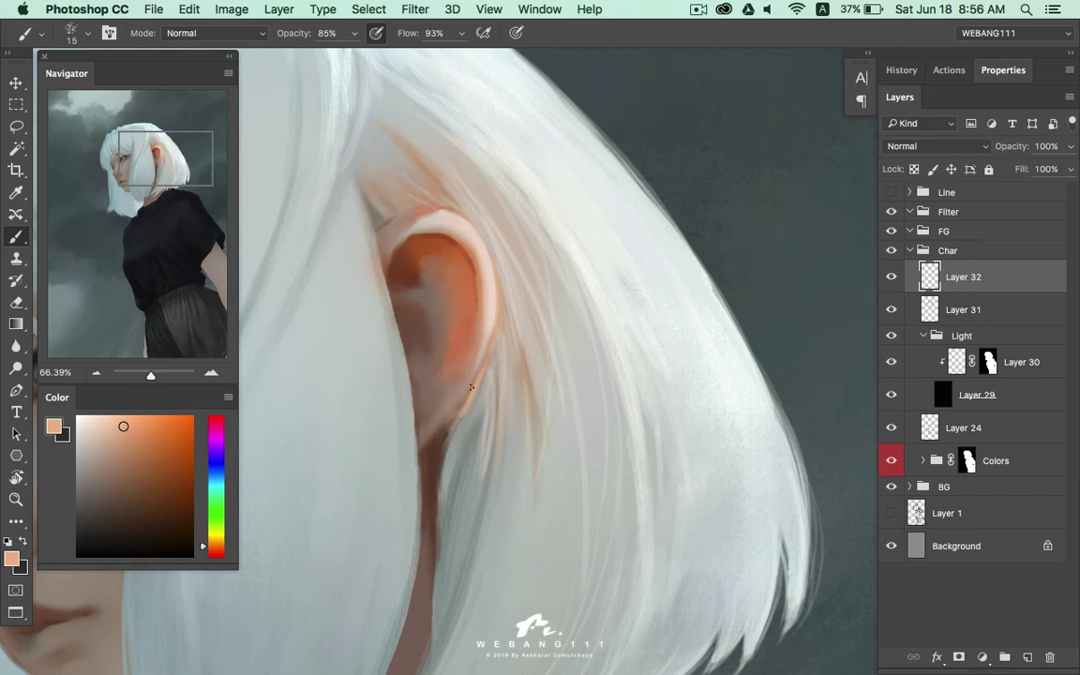
Fit the painting on screen, then zoom back in on the face and ear with a 35 brush
key(z)
key(ctrl+0)
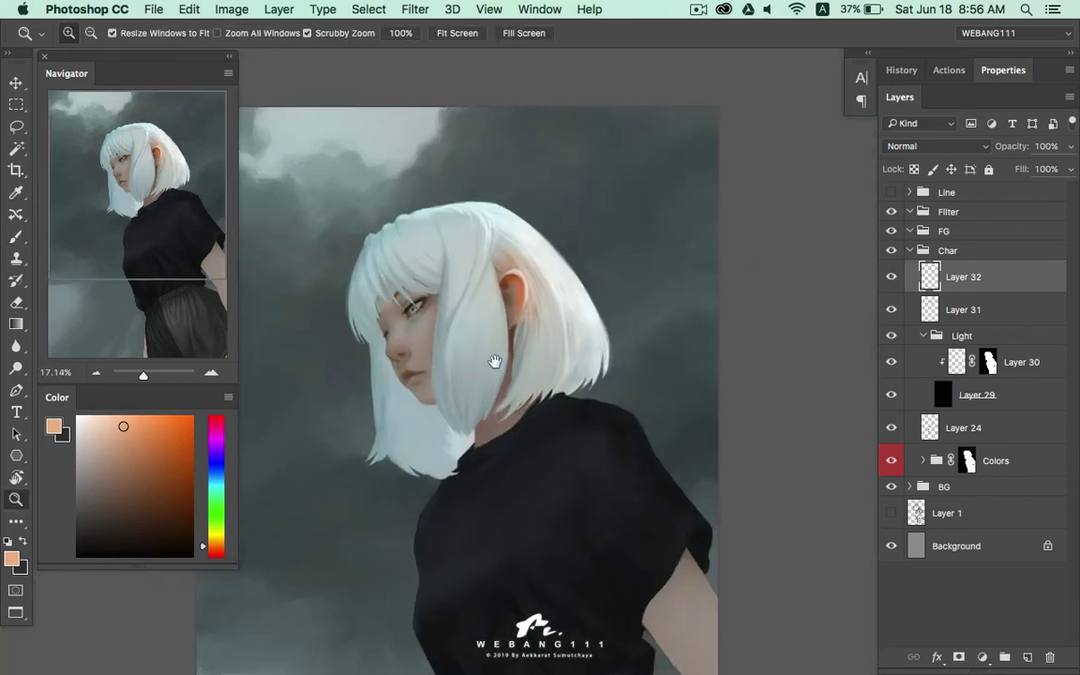
mouse_move(494, 361)
mouse_down()
mouse_move(620, 261)
mouse_move(599, 241)
mouse_up()
key(b)
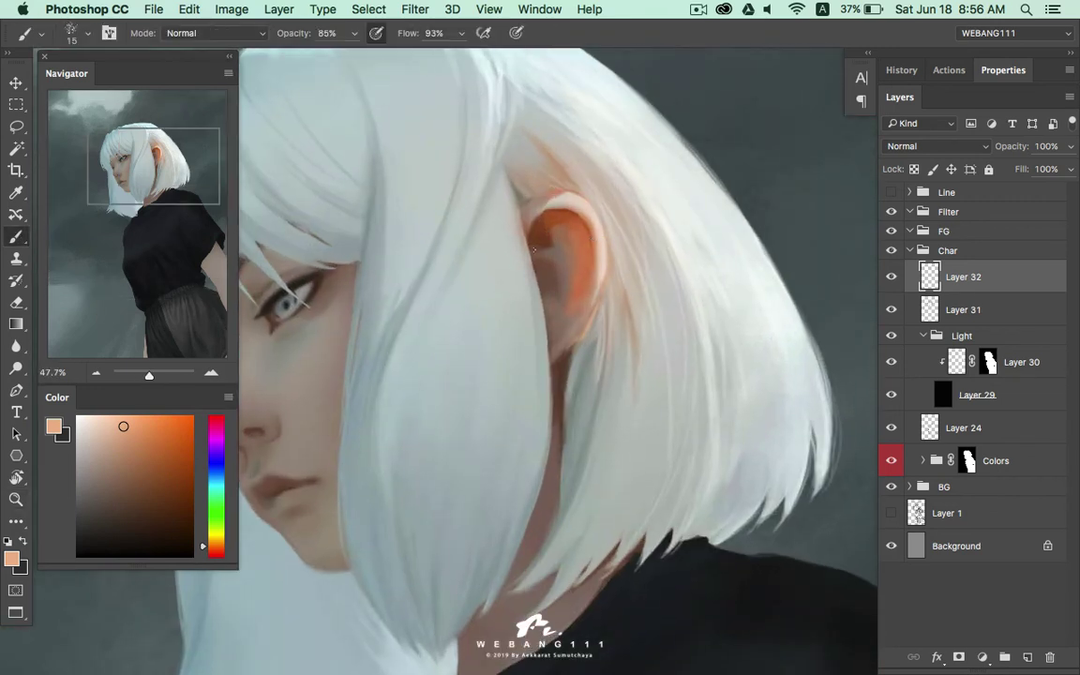
key(bracketright)
Lighten the ear's left edge with pink and warm its upper-left rim with orange
alt+click(562, 221)
alt+click(532, 267)
alt+click(321, 329)
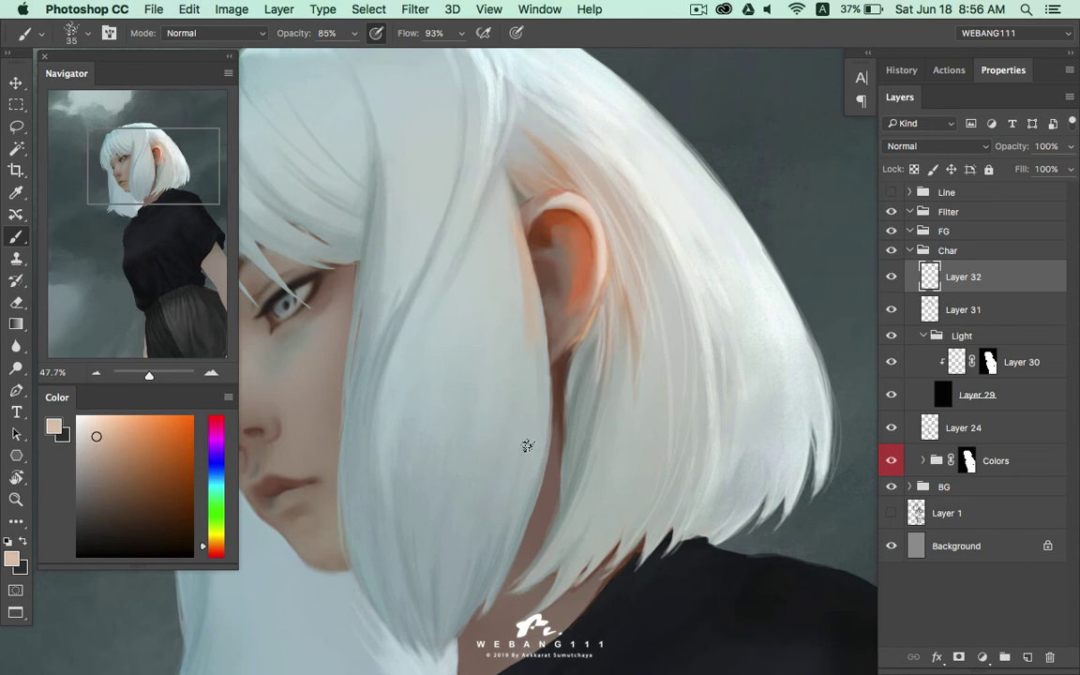
drag(536, 267, 513, 221)
drag(519, 277, 573, 216)
Repaint the pinkish hair edge in front of the ear and neck with the hair's near-white
alt+click(574, 199)
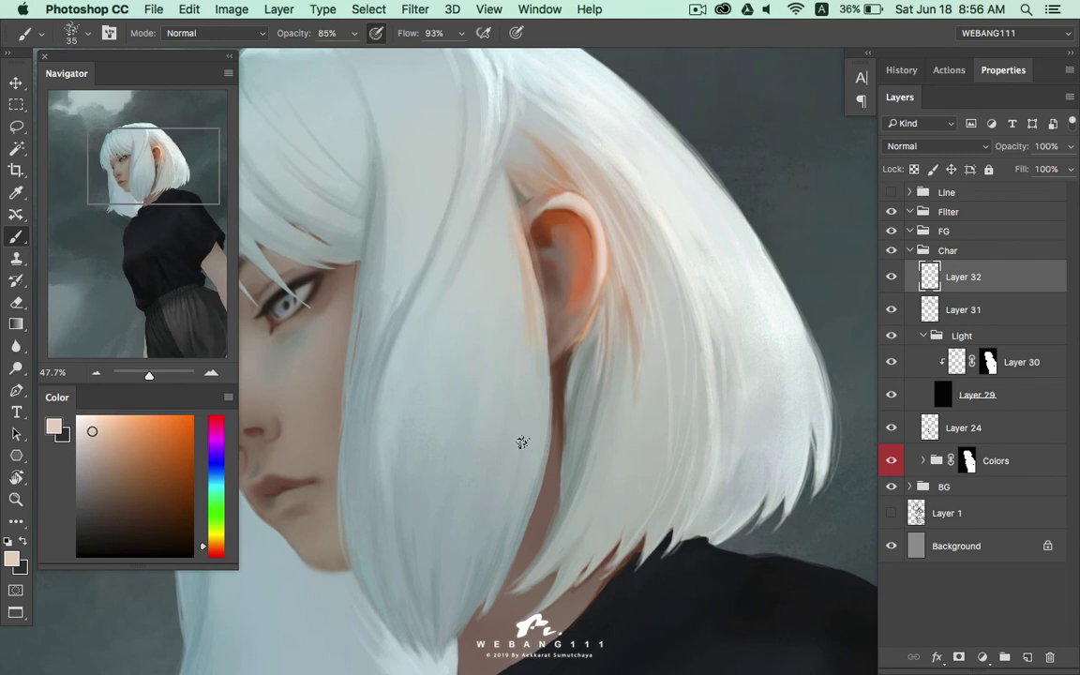
alt+click(661, 208)
drag(528, 272, 511, 368)
drag(530, 315, 539, 378)
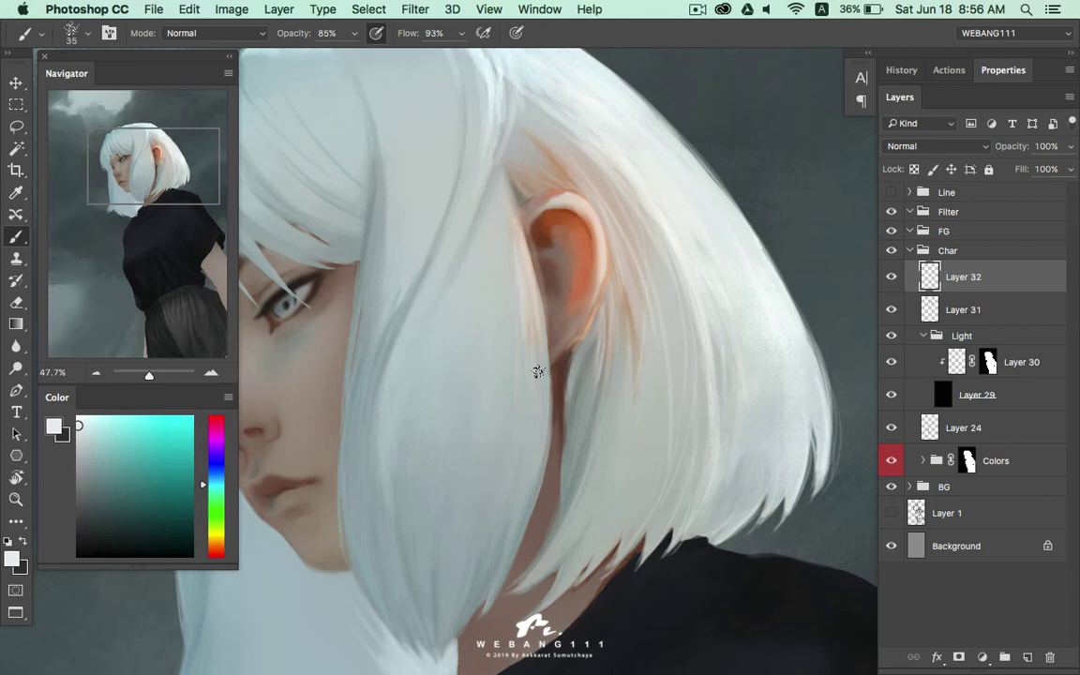
alt+click(675, 211)
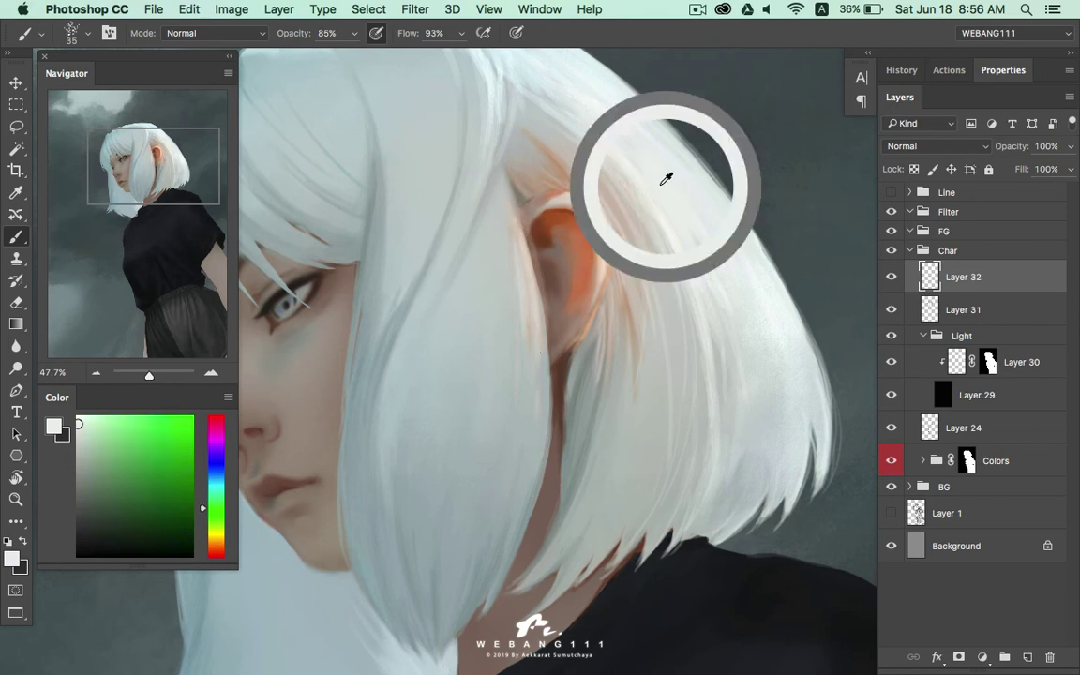
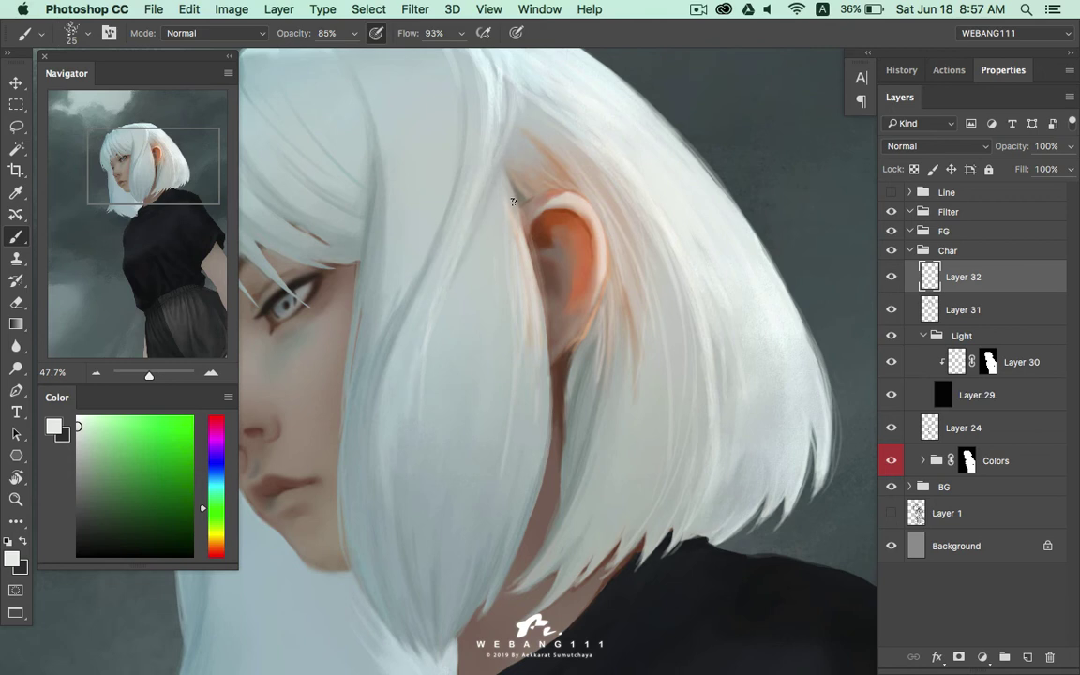
Paint a faint light strand down the side lock using sampled grey-cyan hair colour
drag(480, 375, 479, 420)
alt+click(425, 359)
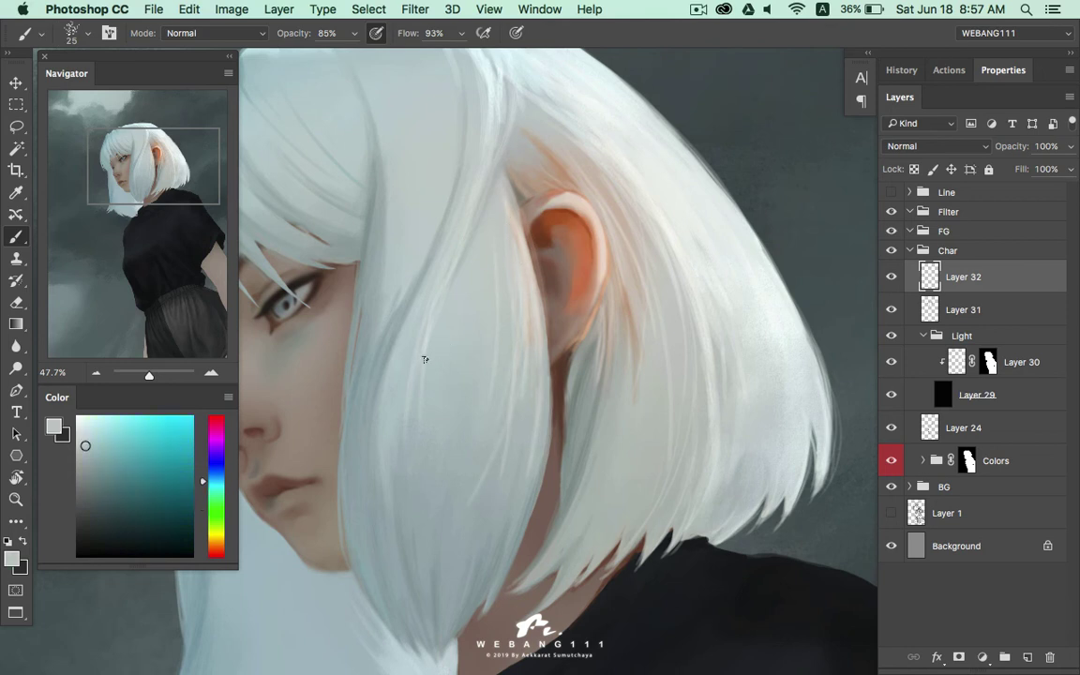
key(e)
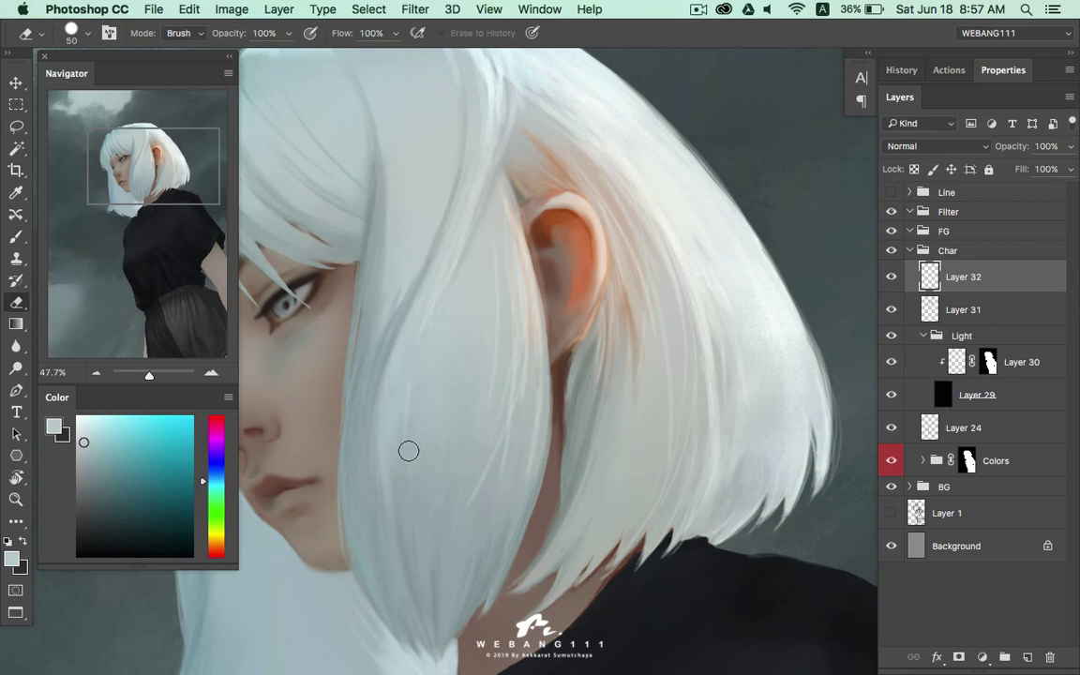
key(b)
alt+click(397, 409)
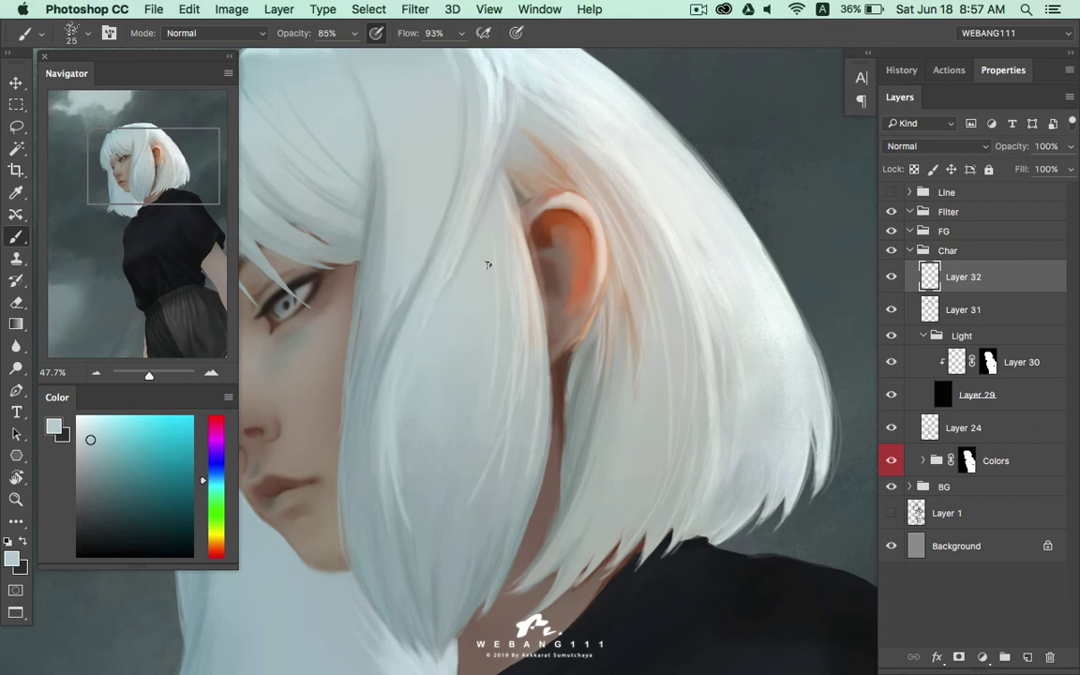
scroll(469, 356, up, 5)
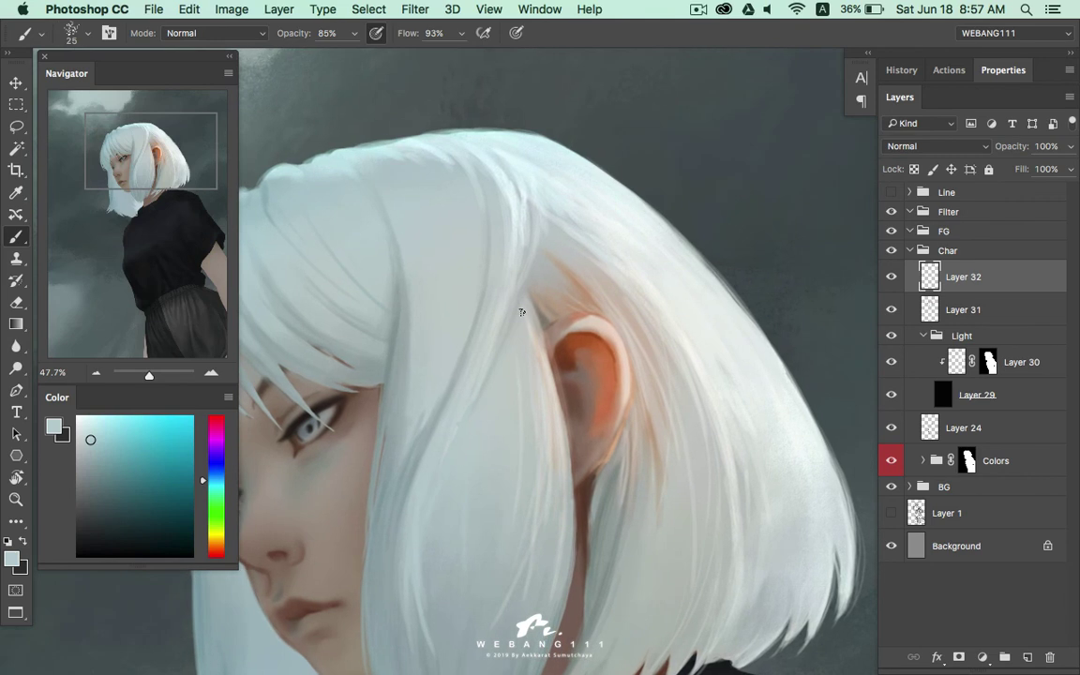
Paint a subtle strand across the crown, then pick up a more teal hair shade
drag(485, 211, 495, 242)
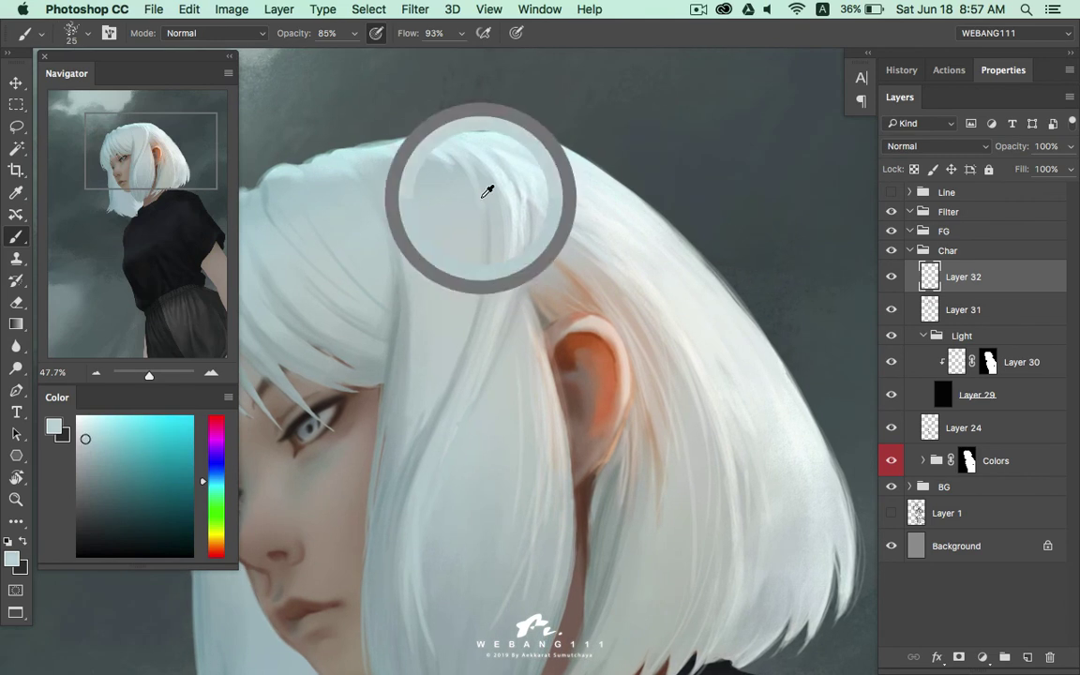
alt+click(451, 241)
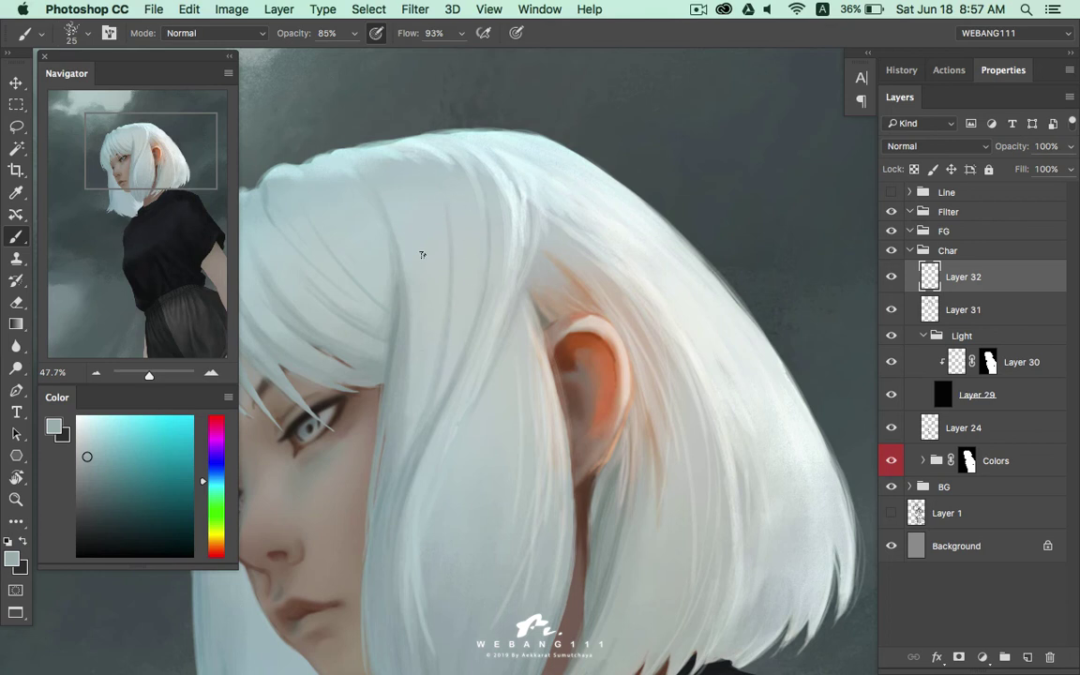
alt+click(356, 277)
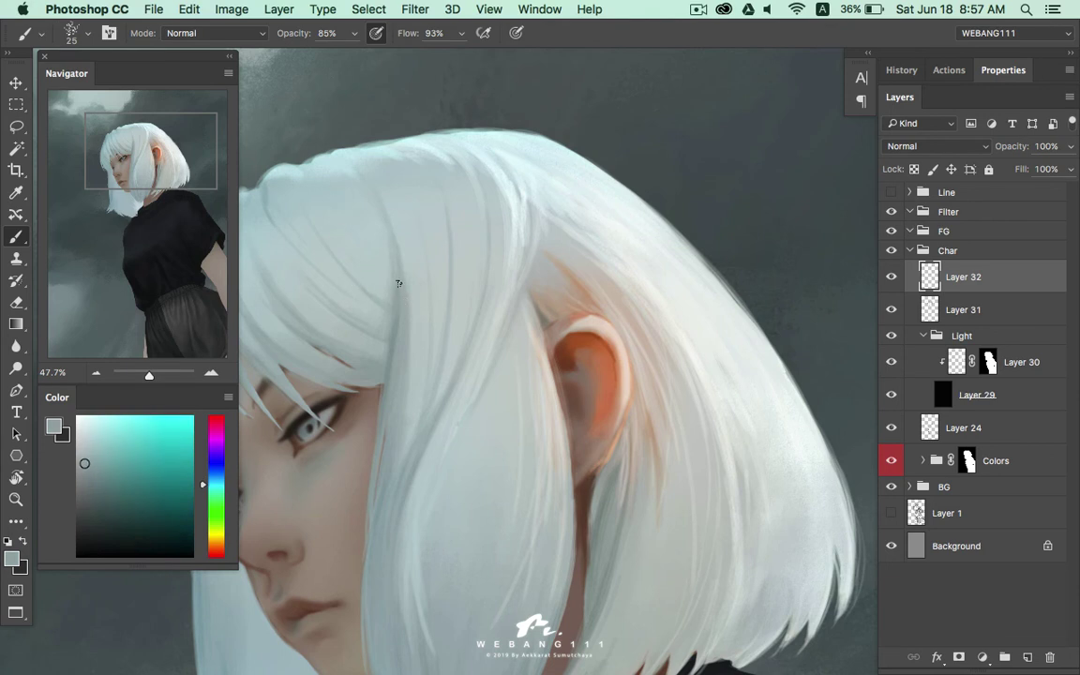
drag(395, 334, 459, 306)
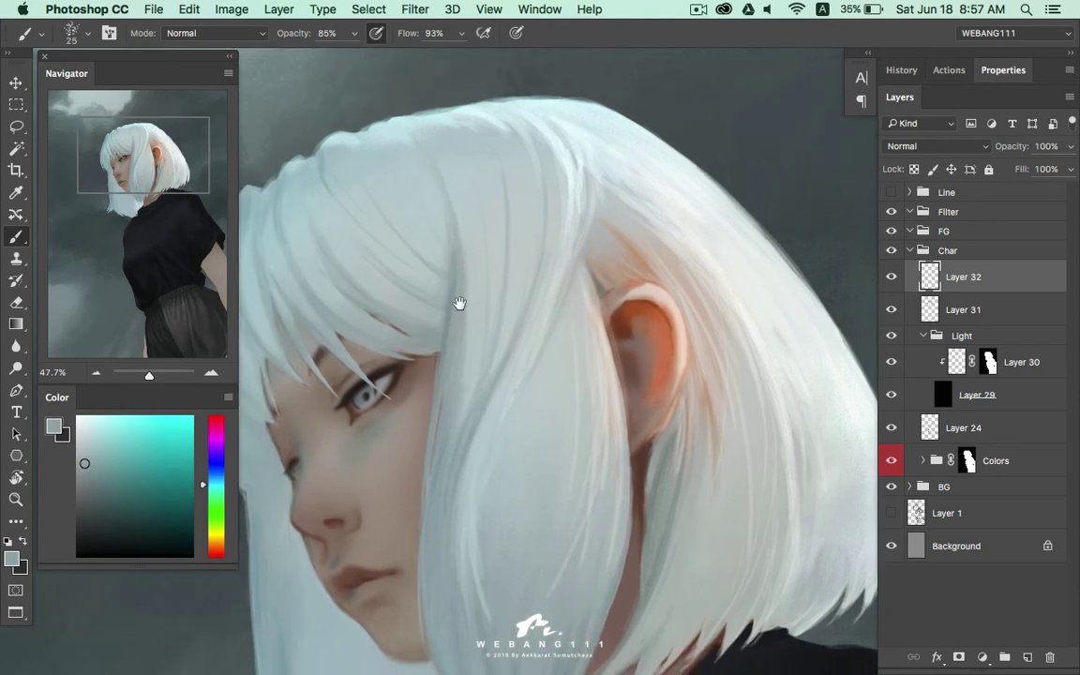
alt+click(436, 338)
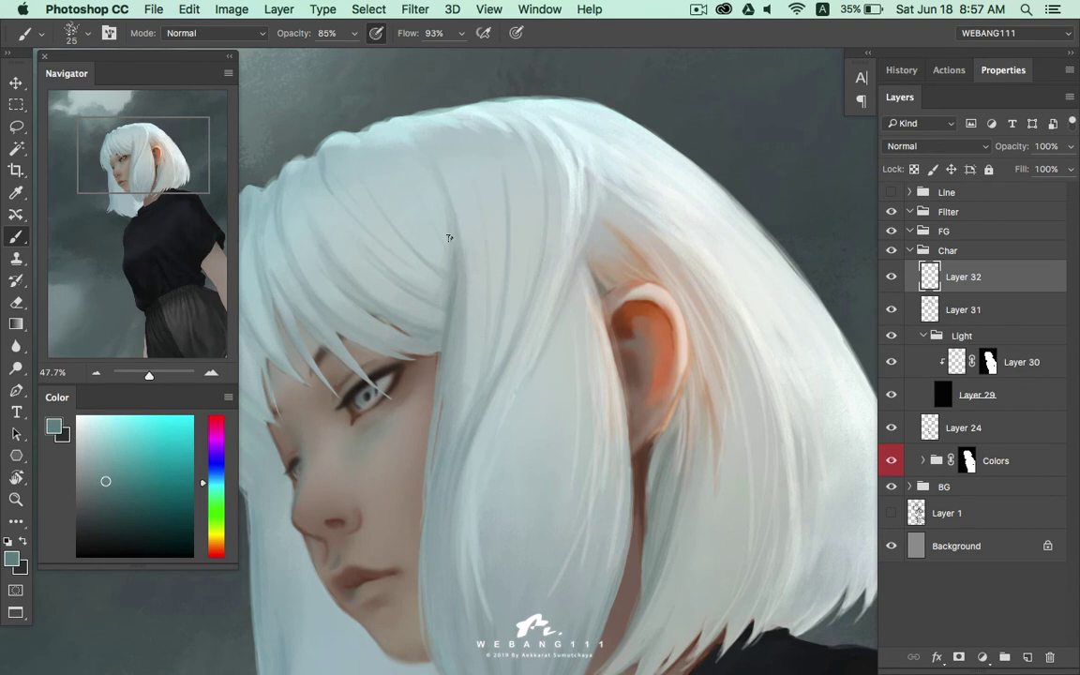
scroll(456, 504, down, 5)
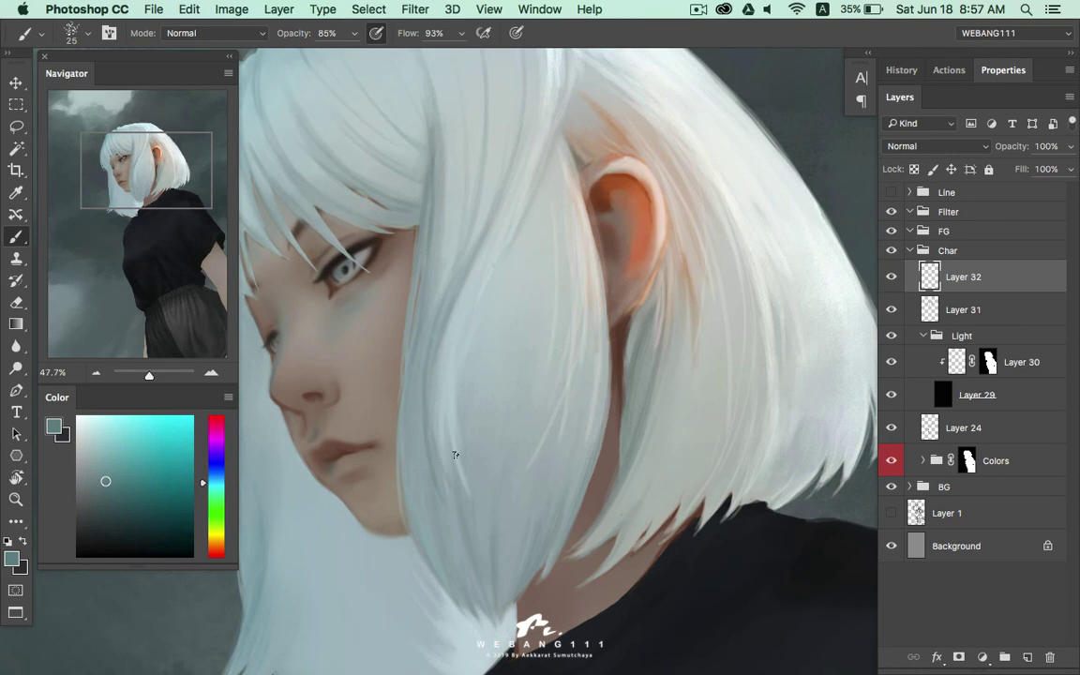
Sample a light grey from the hair and shift the colour toward a muted green
alt+click(446, 231)
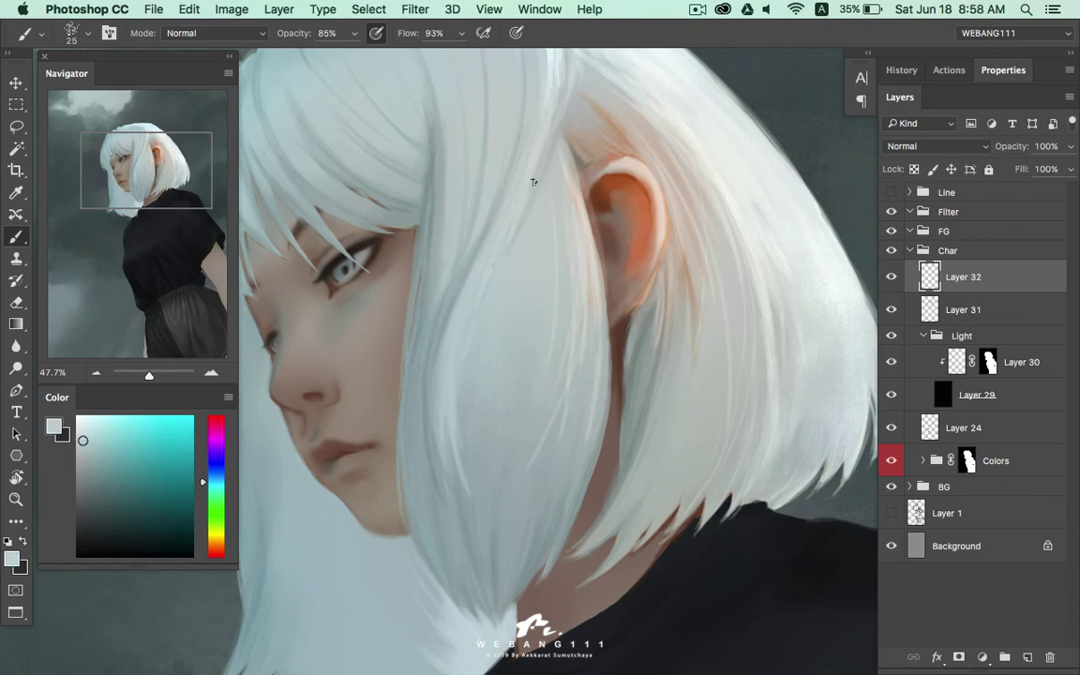
click(216, 488)
drag(83, 440, 95, 455)
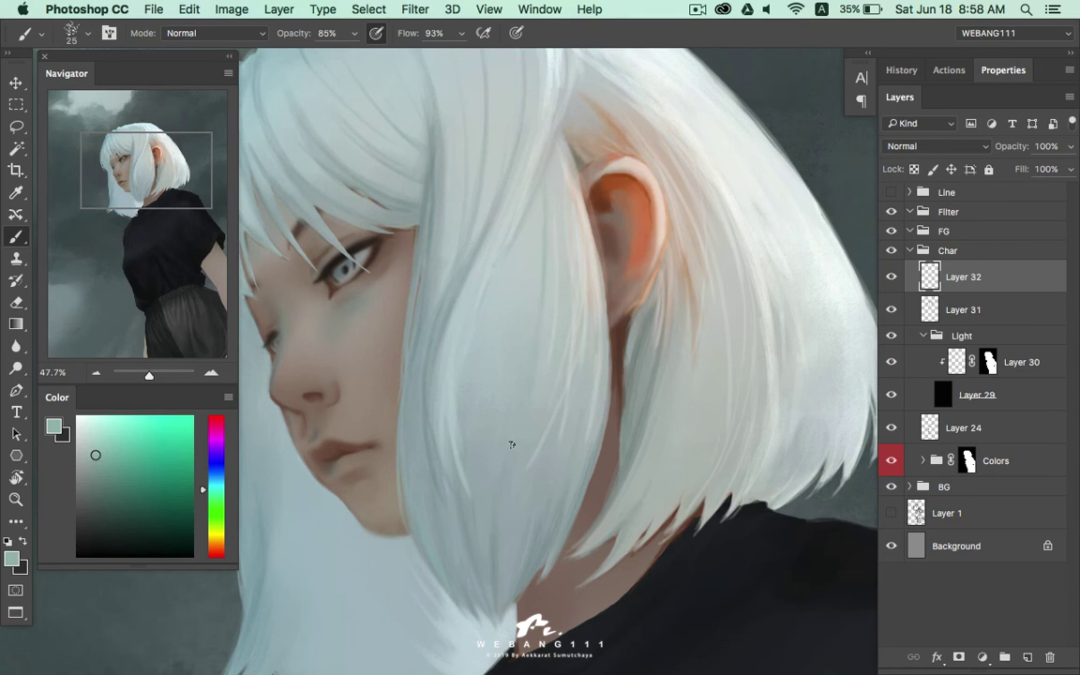
alt+click(265, 425)
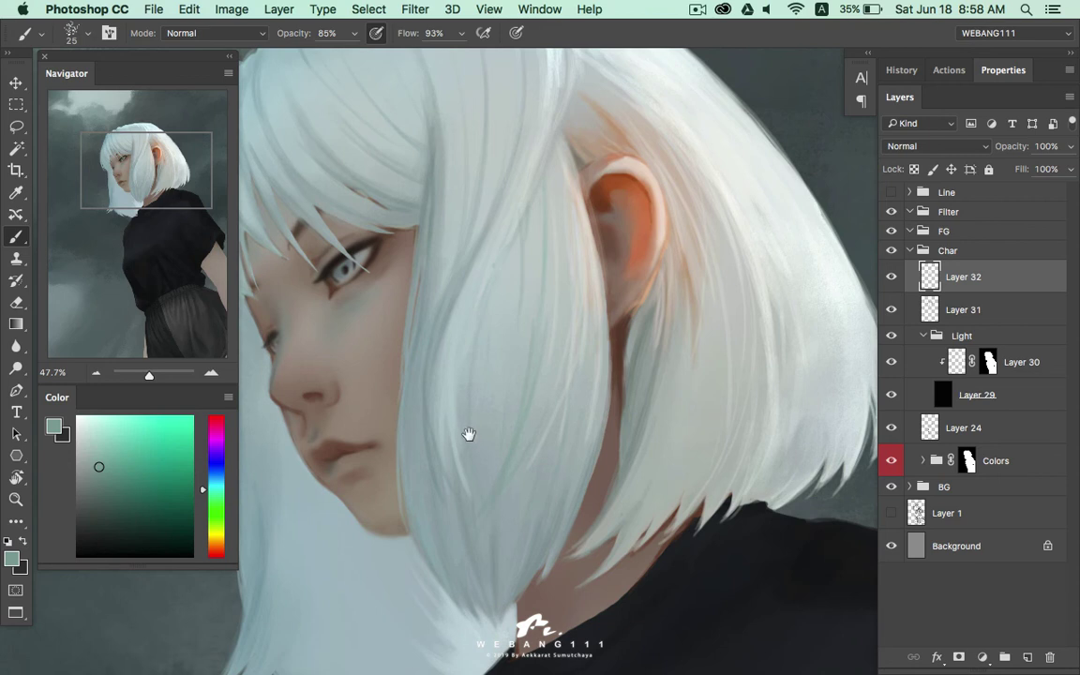
scroll(467, 434, down, 2)
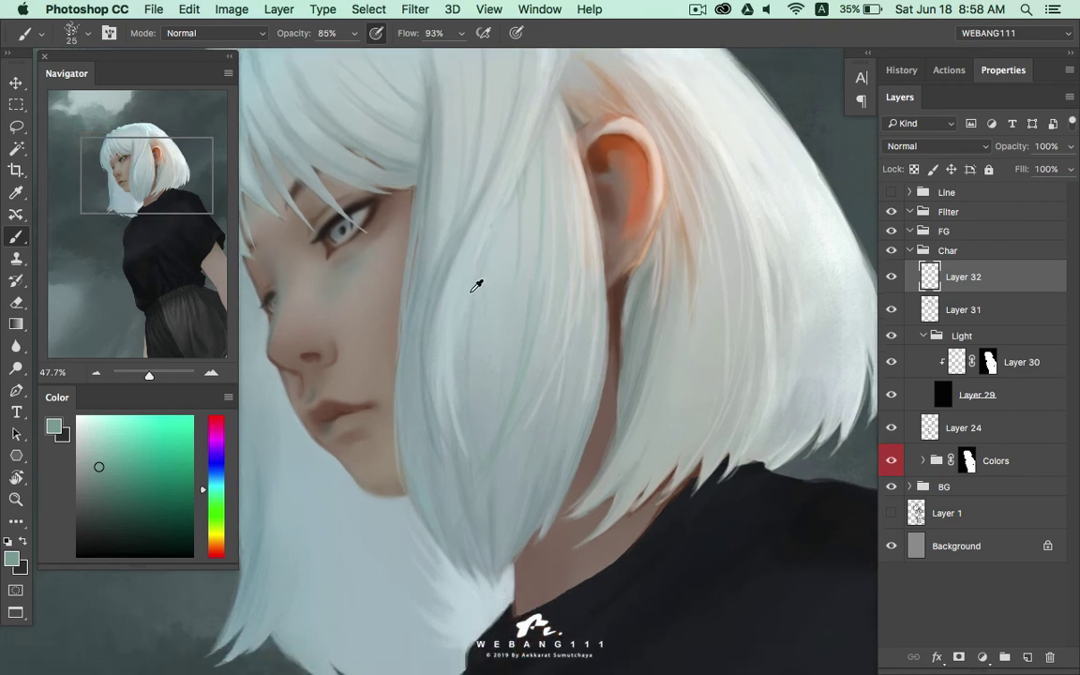
Sample and fine-tune light grey-blue hair shades from several spots
alt+click(491, 230)
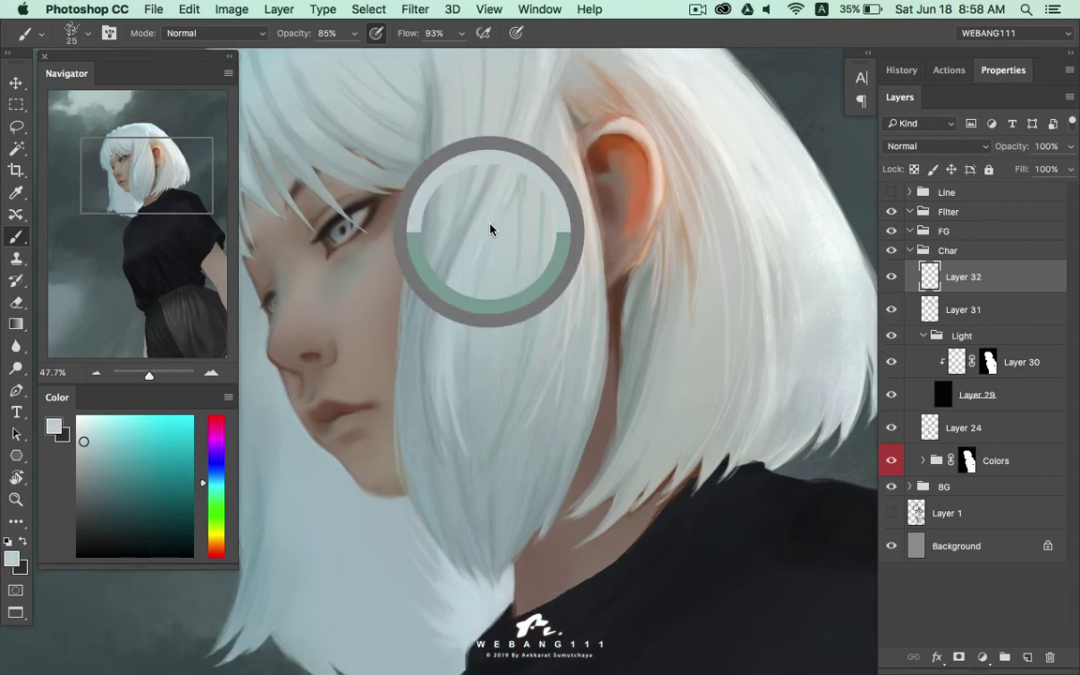
alt+click(450, 375)
alt+click(458, 366)
alt+click(435, 403)
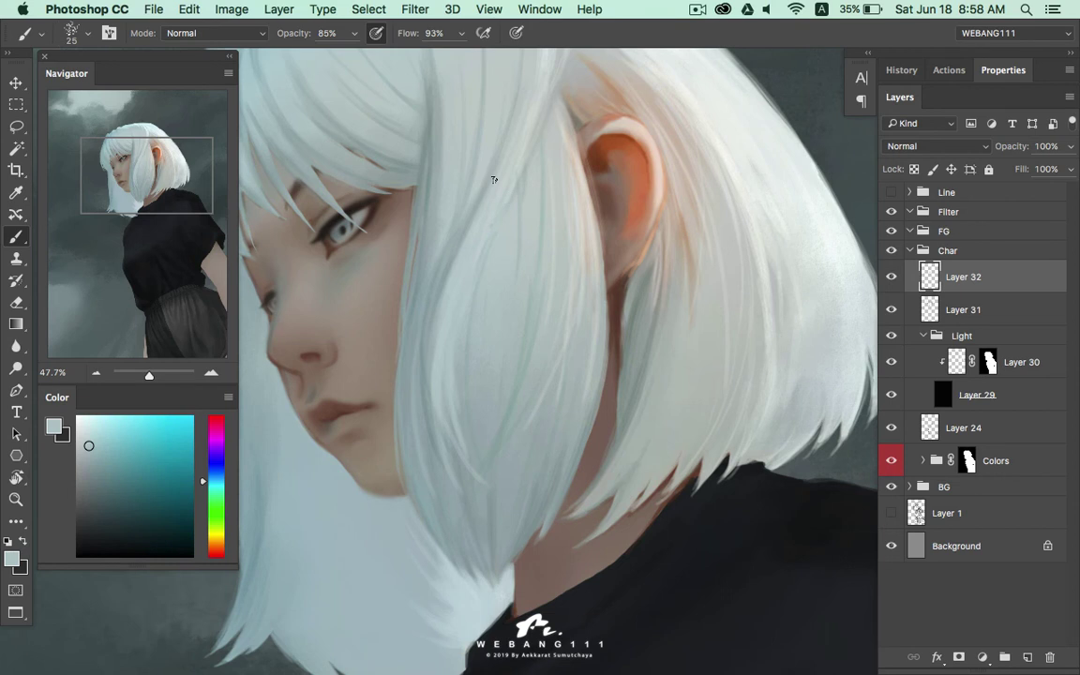
scroll(494, 179, up, 3)
scroll(489, 306, up, 3)
alt+click(456, 343)
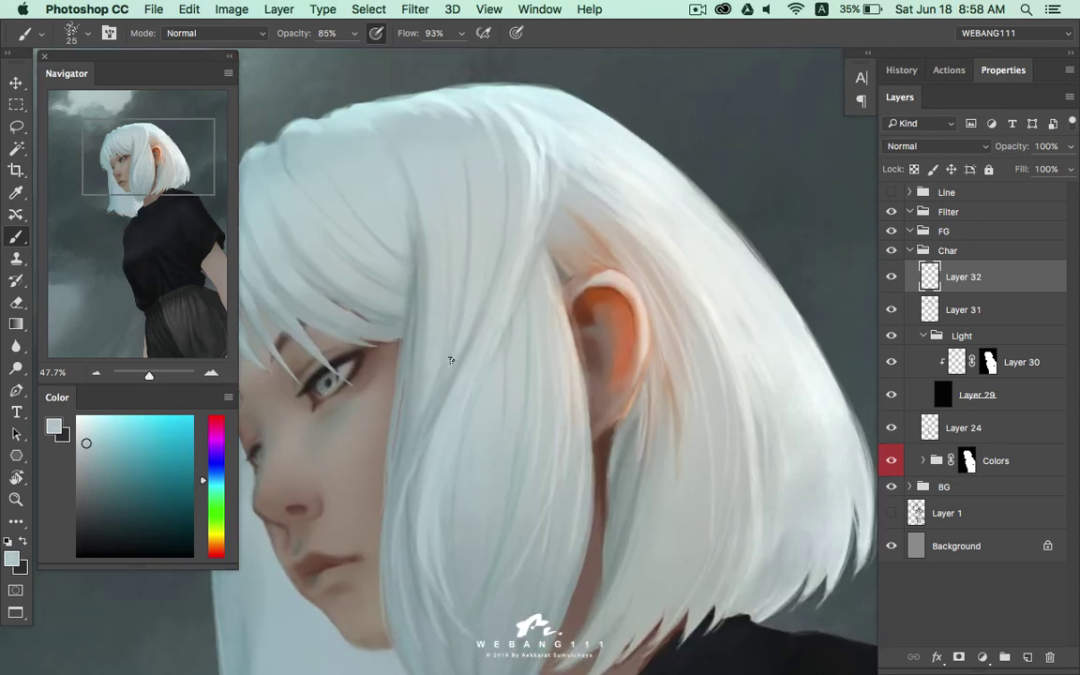
alt+click(450, 245)
scroll(499, 265, down, 1)
scroll(556, 210, down, 2)
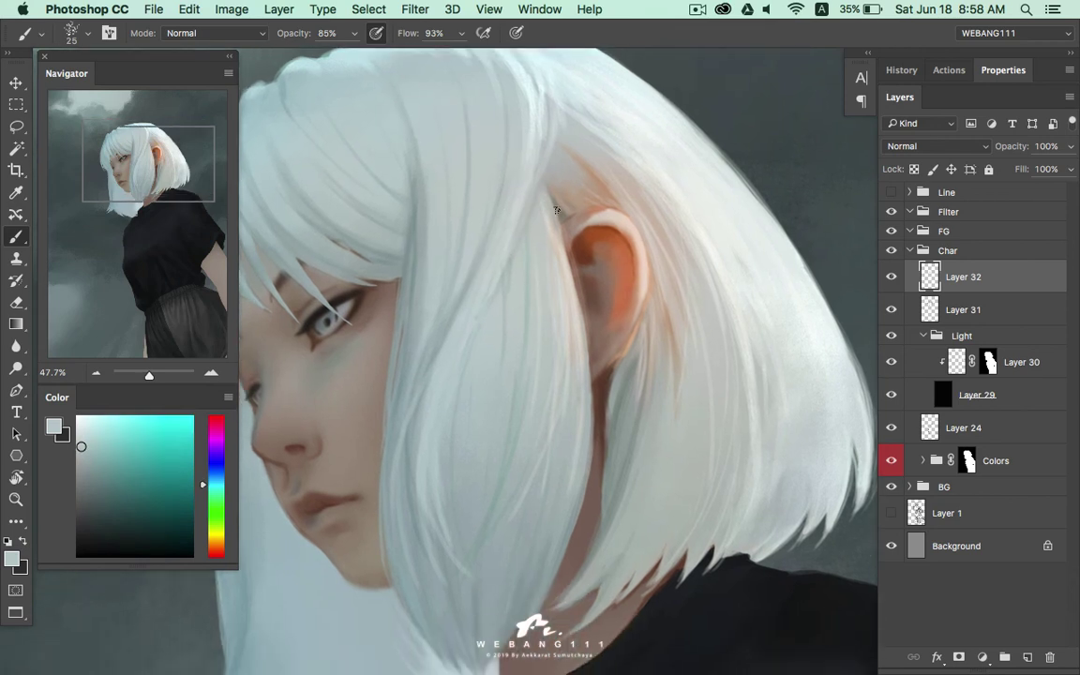
Mix a dark grey-green and brush it over the dark gap in the hair
alt+click(562, 234)
alt+click(544, 167)
drag(590, 399, 569, 362)
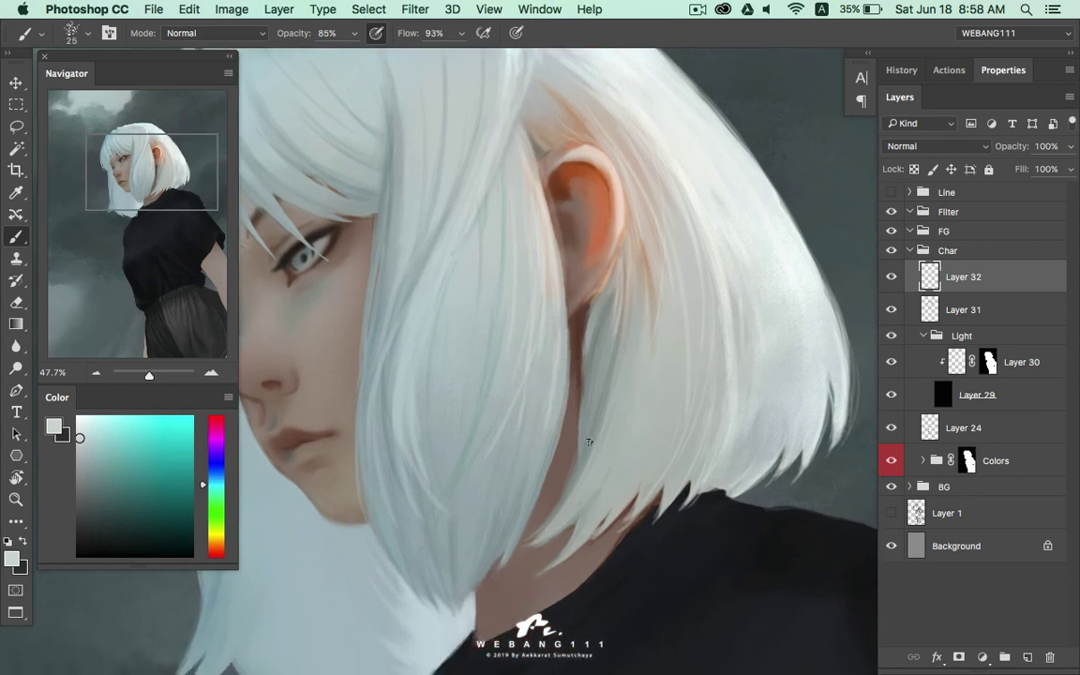
alt+click(530, 394)
click(107, 494)
drag(582, 440, 588, 423)
Zoom out to the whole figure, then zoom back in on the girl's head
key(z)
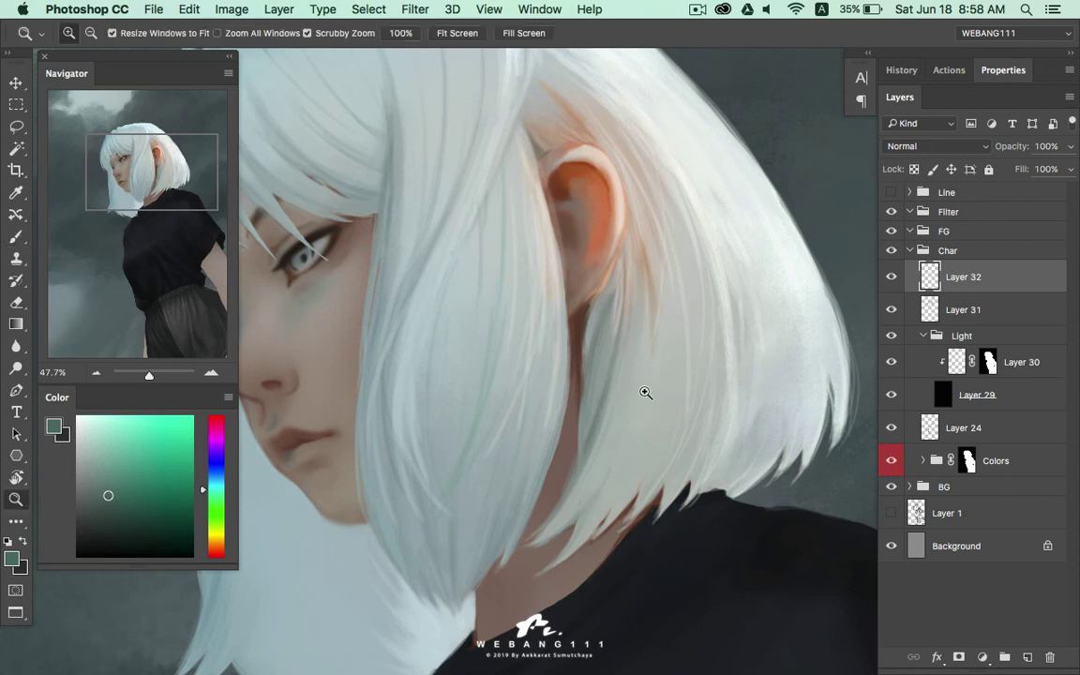
drag(643, 390, 552, 453)
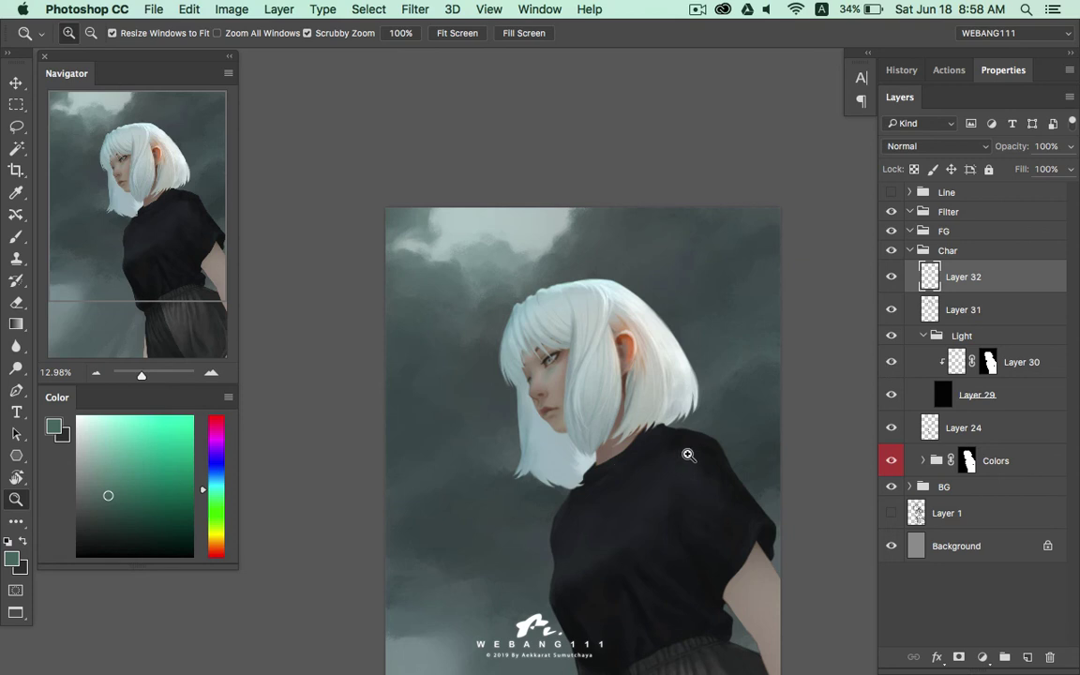
click(611, 376)
click(658, 352)
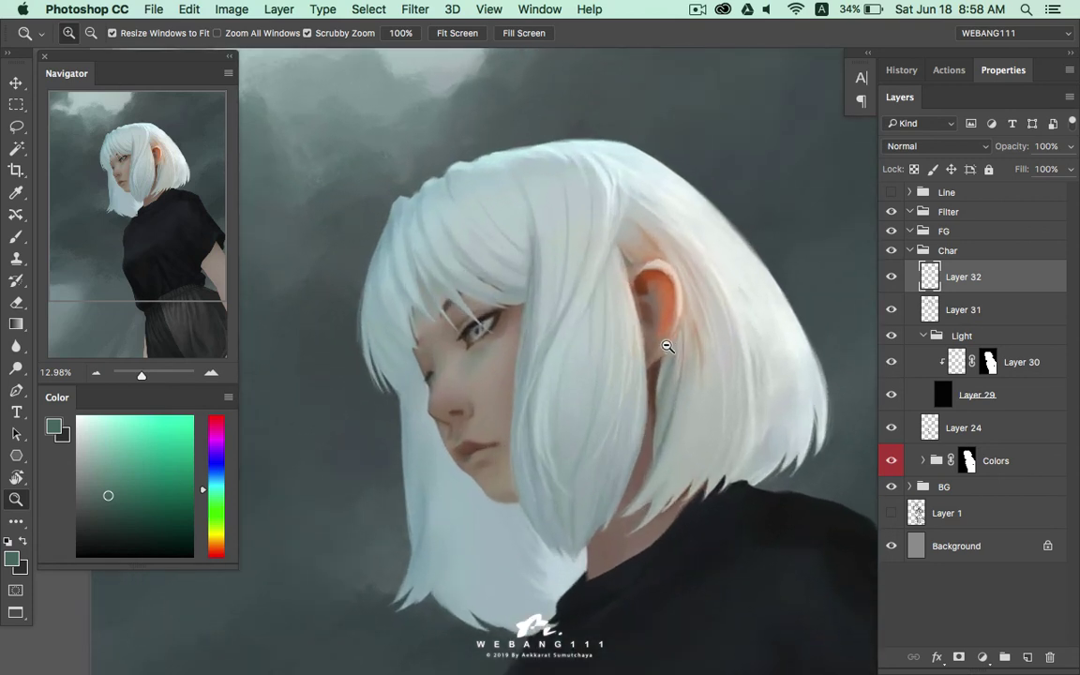
key(b)
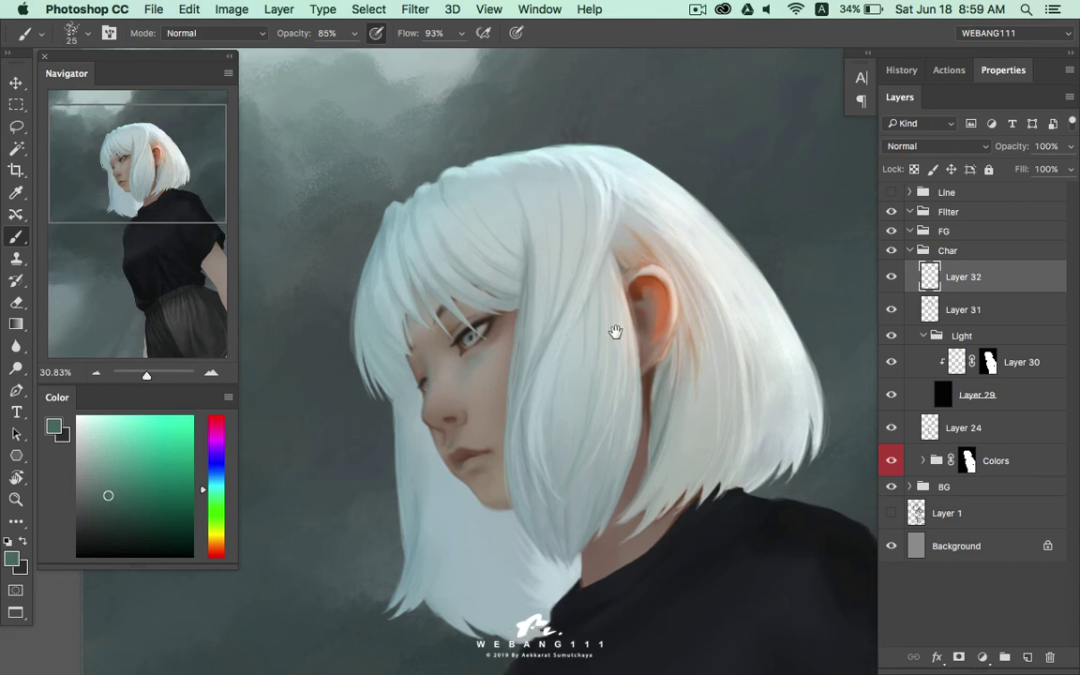
Try a light strand above the ear and sample crown shades, undoing rejected strokes
alt+click(636, 226)
drag(675, 274, 621, 260)
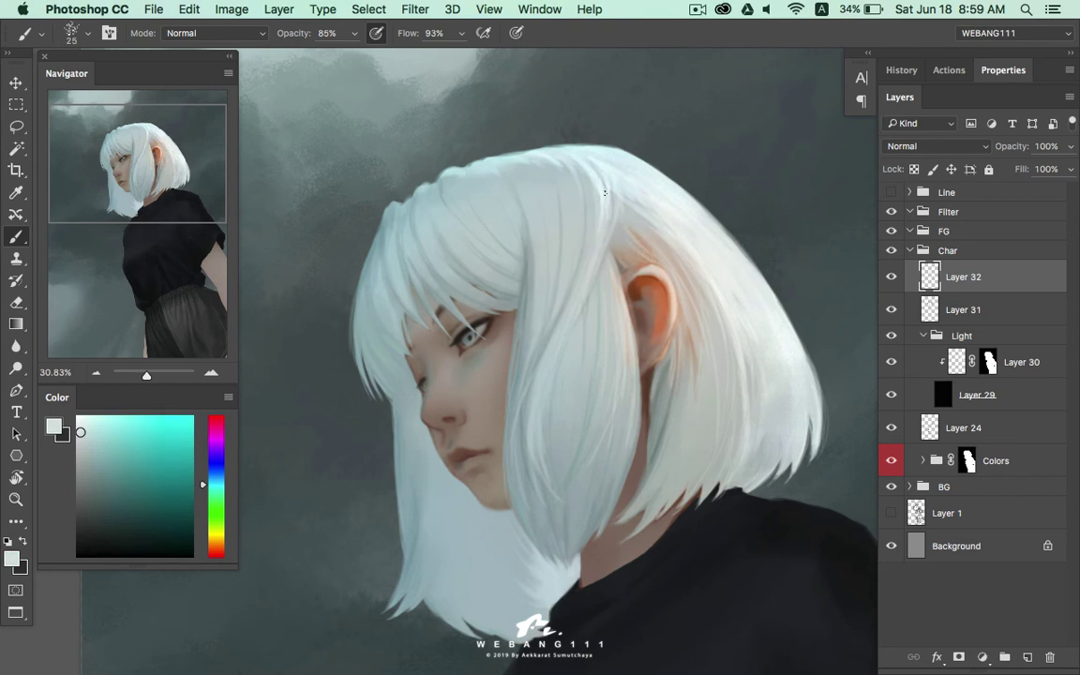
key(ctrl+z)
drag(574, 205, 610, 212)
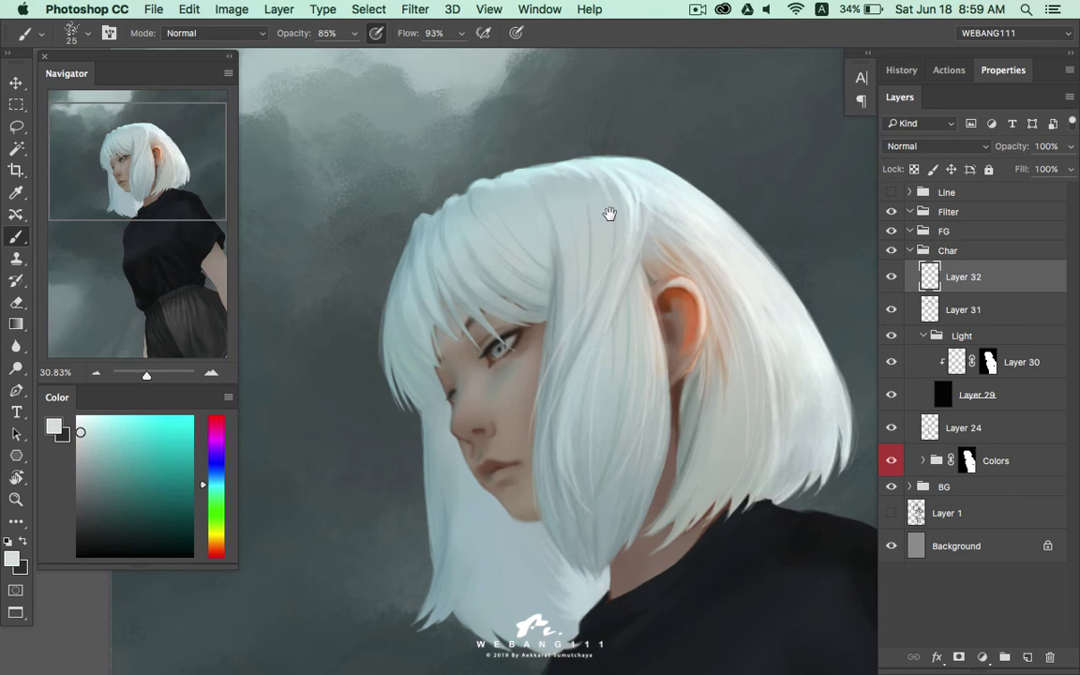
alt+click(590, 172)
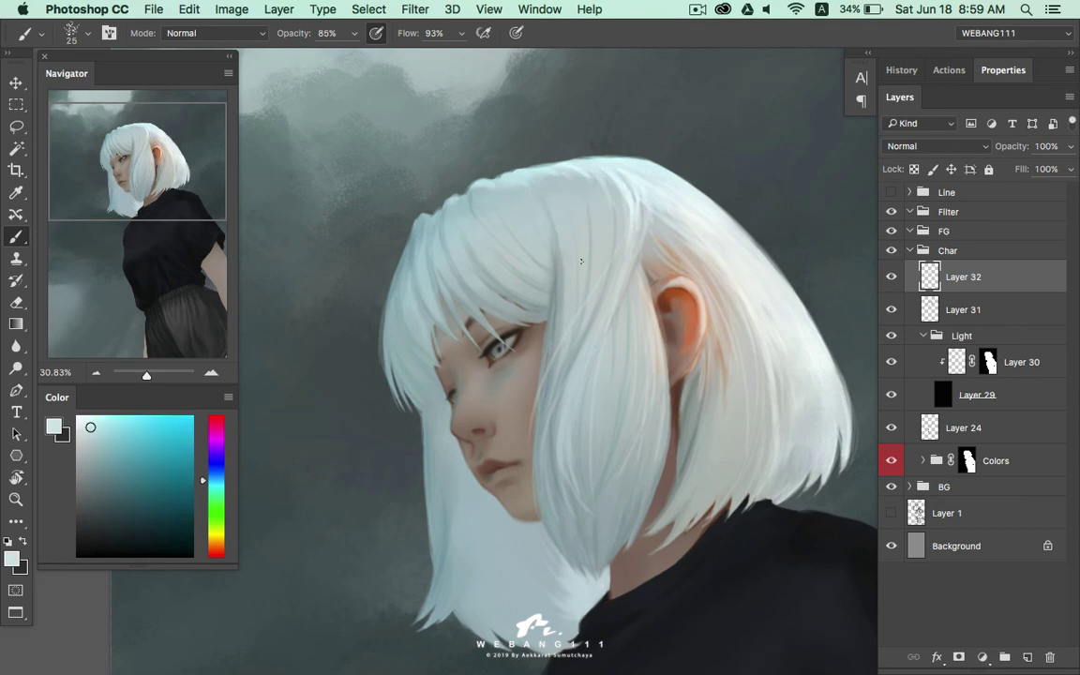
key(ctrl+z)
alt+click(571, 186)
alt+click(502, 295)
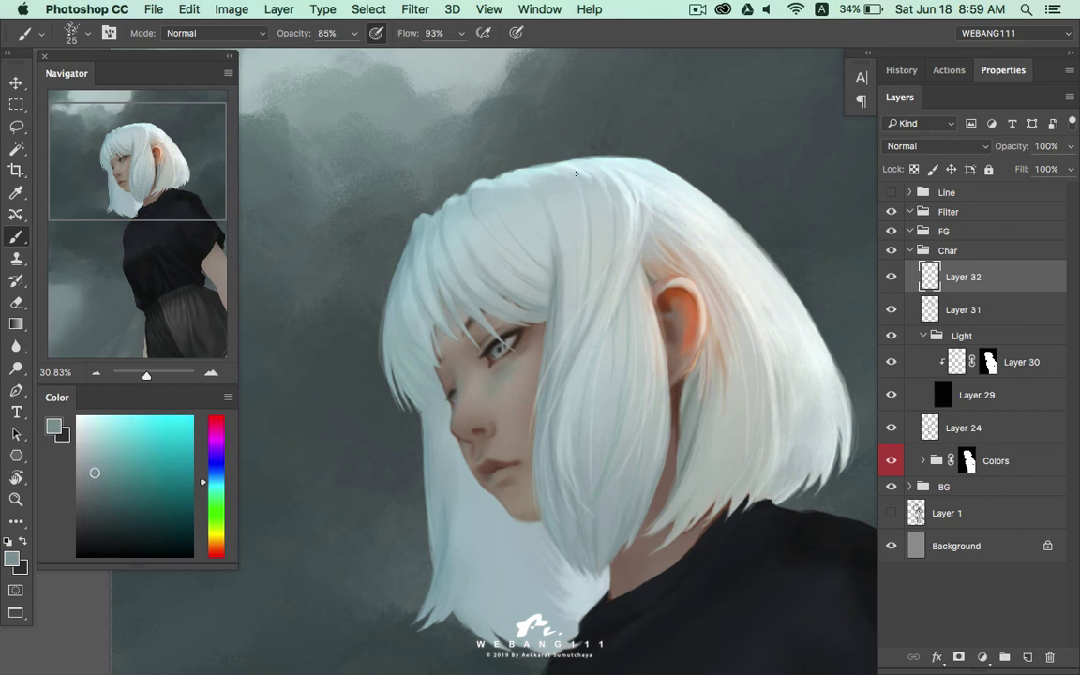
drag(594, 221, 597, 192)
key(ctrl+z)
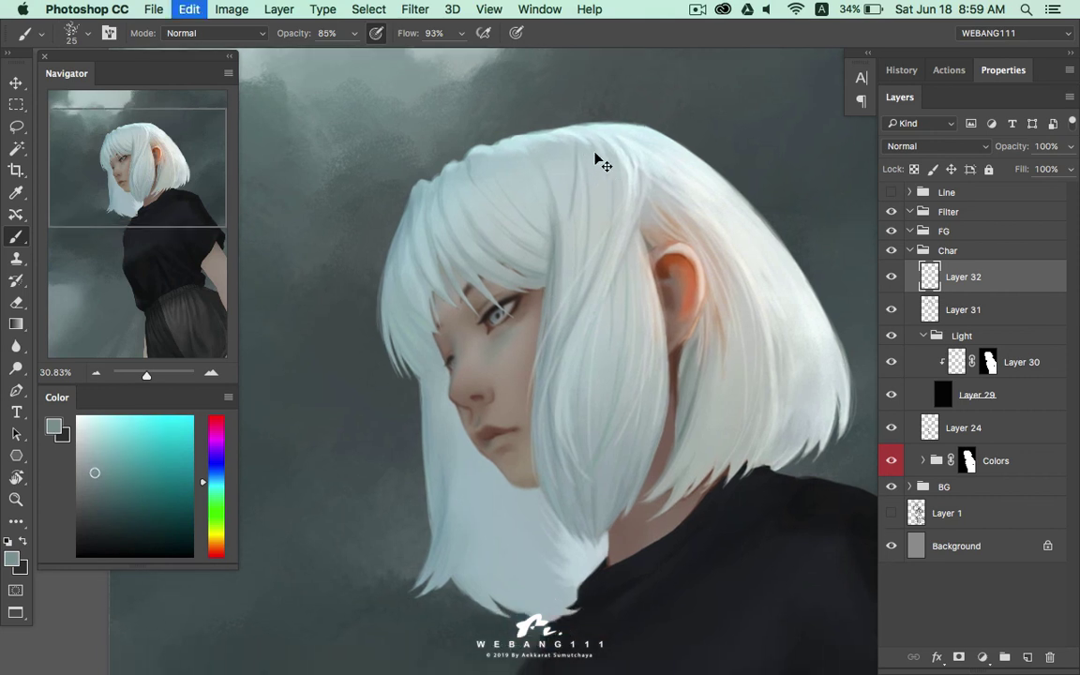
Sample lighter highlight tones and paint a thin light strand beside the cheek
alt+click(525, 388)
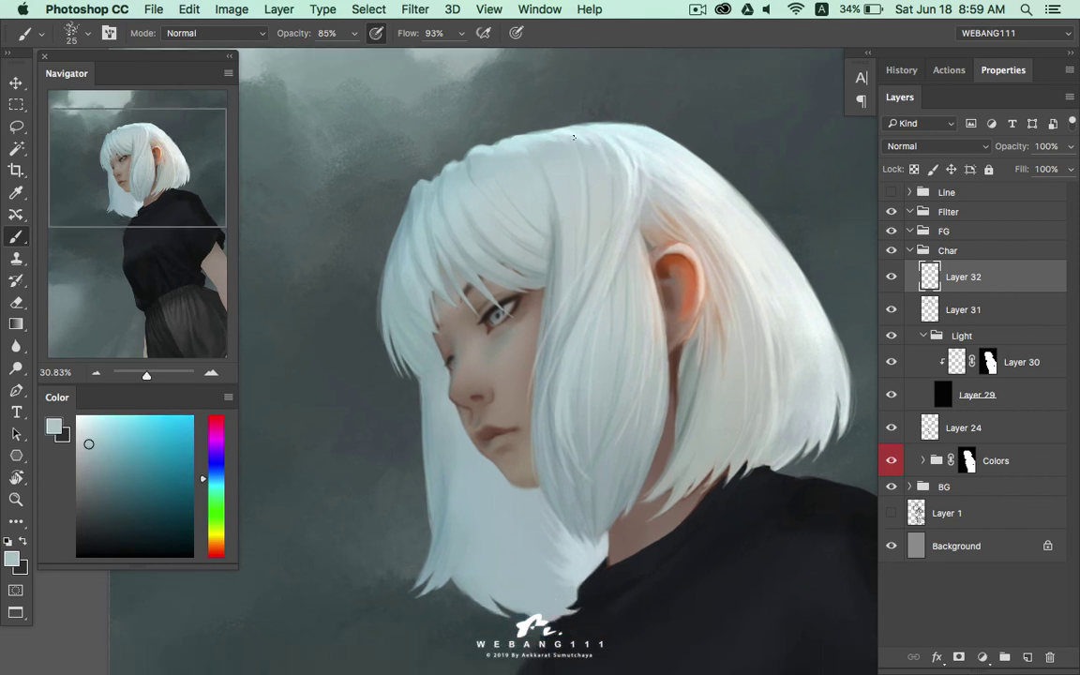
alt+click(576, 217)
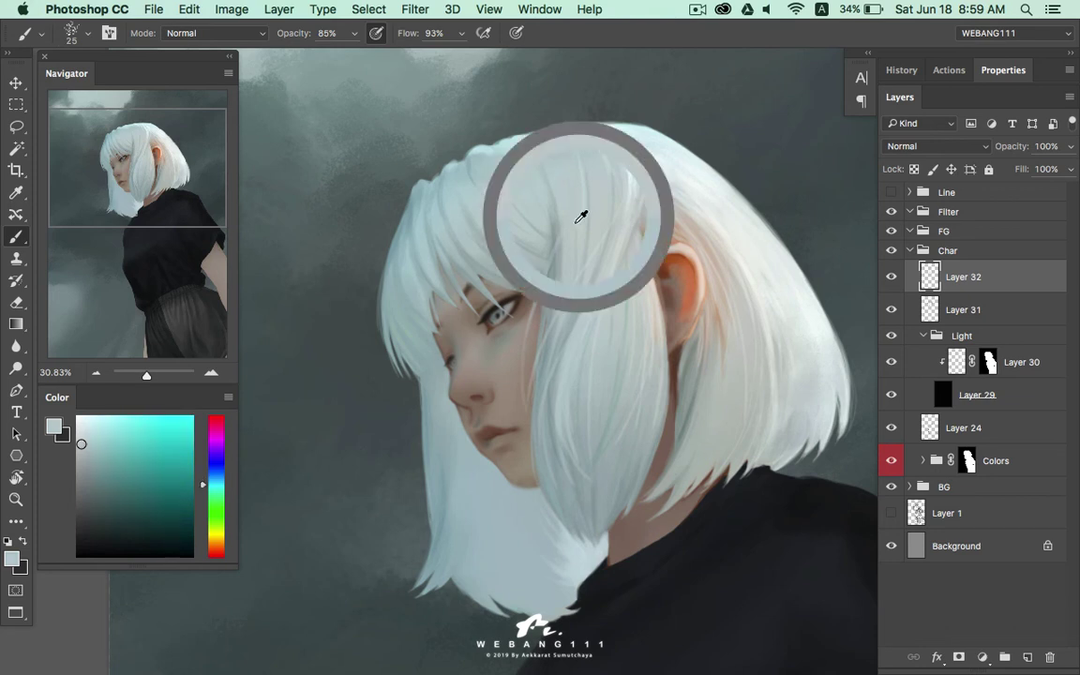
alt+click(512, 149)
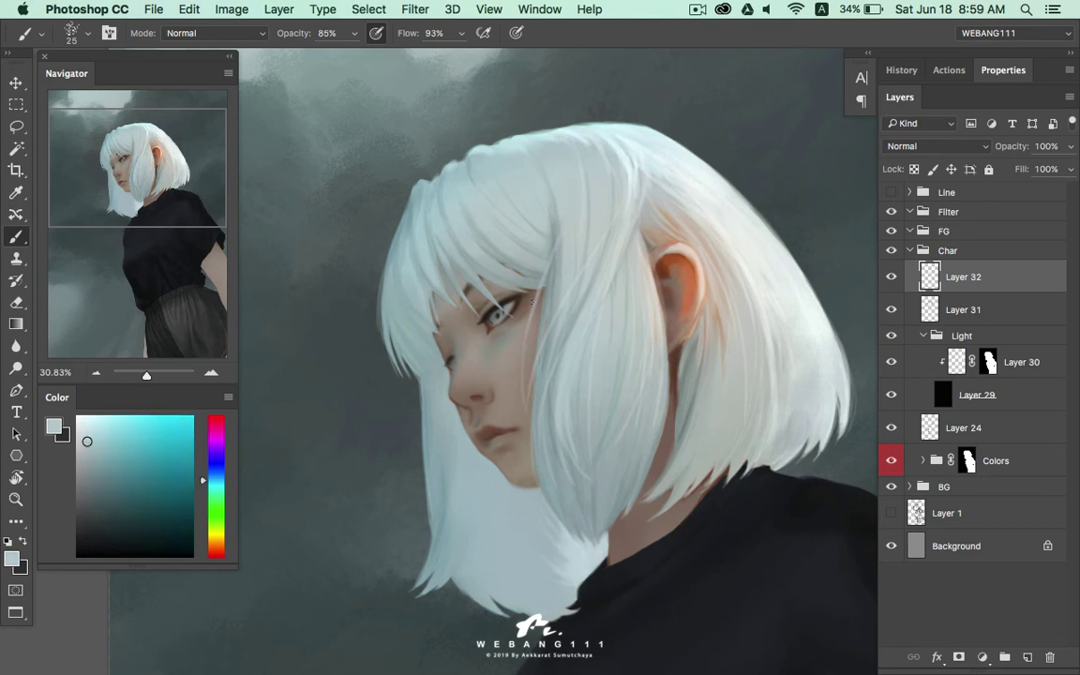
alt+click(536, 203)
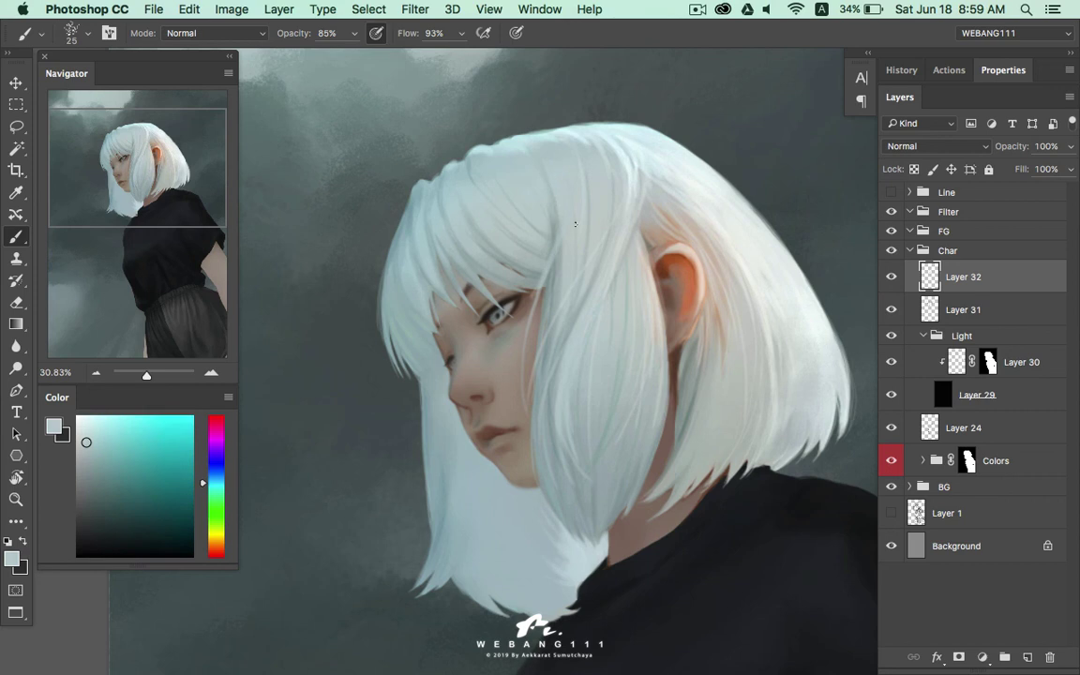
alt+click(576, 120)
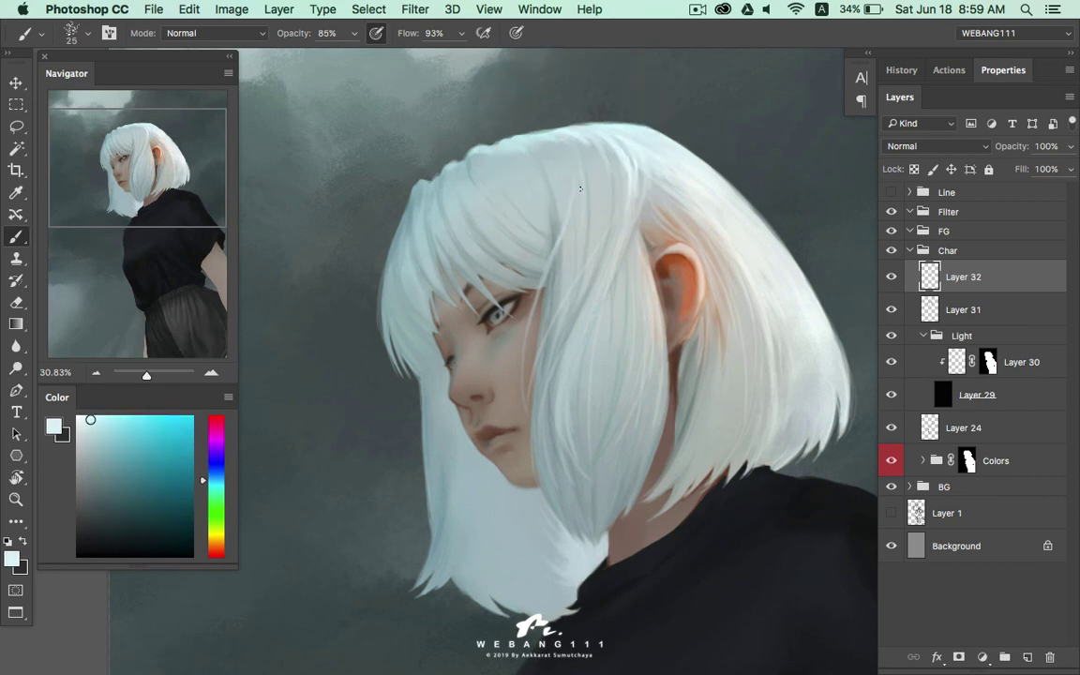
drag(544, 339, 540, 380)
Sample near-white tones and try light strokes on the hair by the ear
scroll(581, 295, down, 5)
alt+click(535, 318)
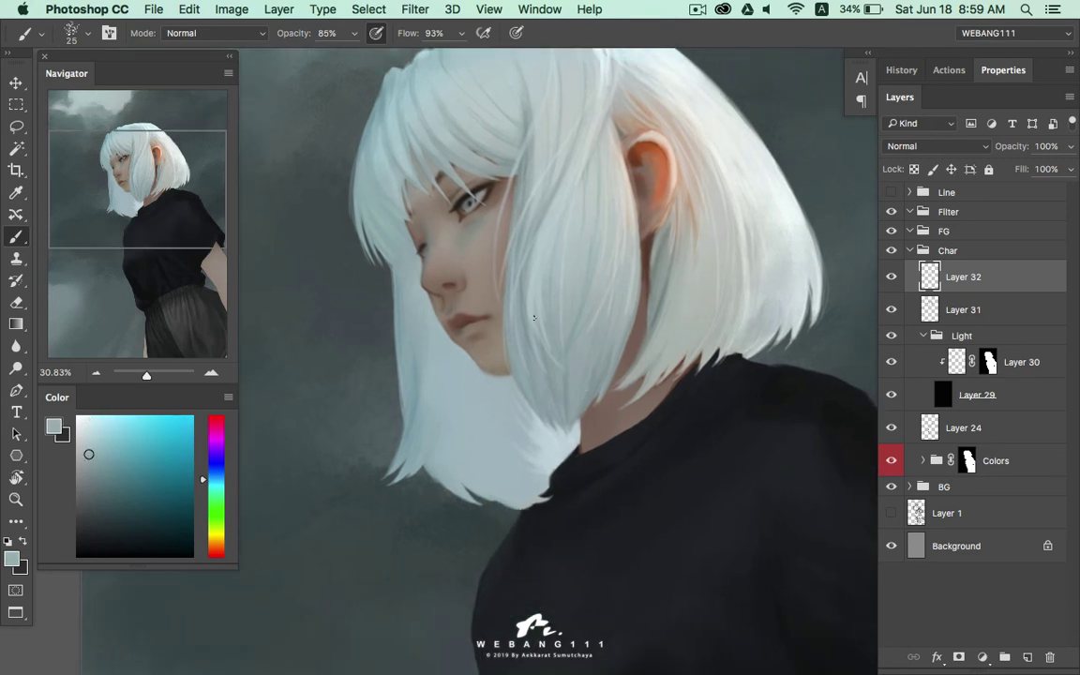
alt+click(516, 320)
alt+click(532, 279)
mouse_move(711, 284)
mouse_down()
mouse_move(691, 290)
mouse_move(693, 280)
mouse_up()
alt+click(680, 202)
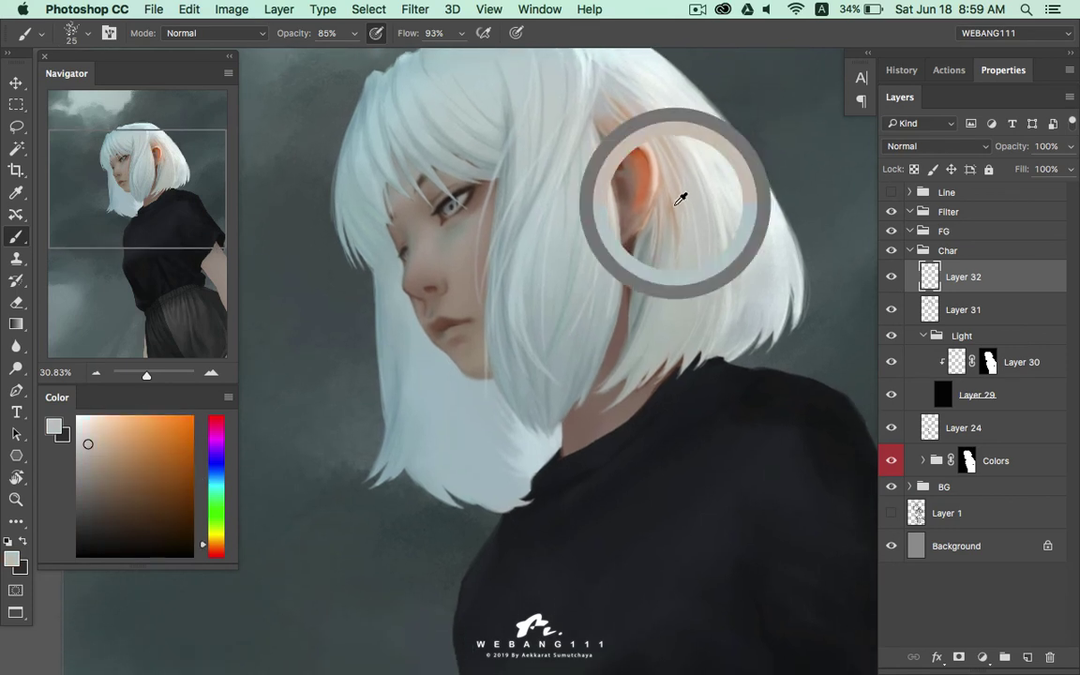
alt+click(701, 217)
drag(614, 171, 609, 269)
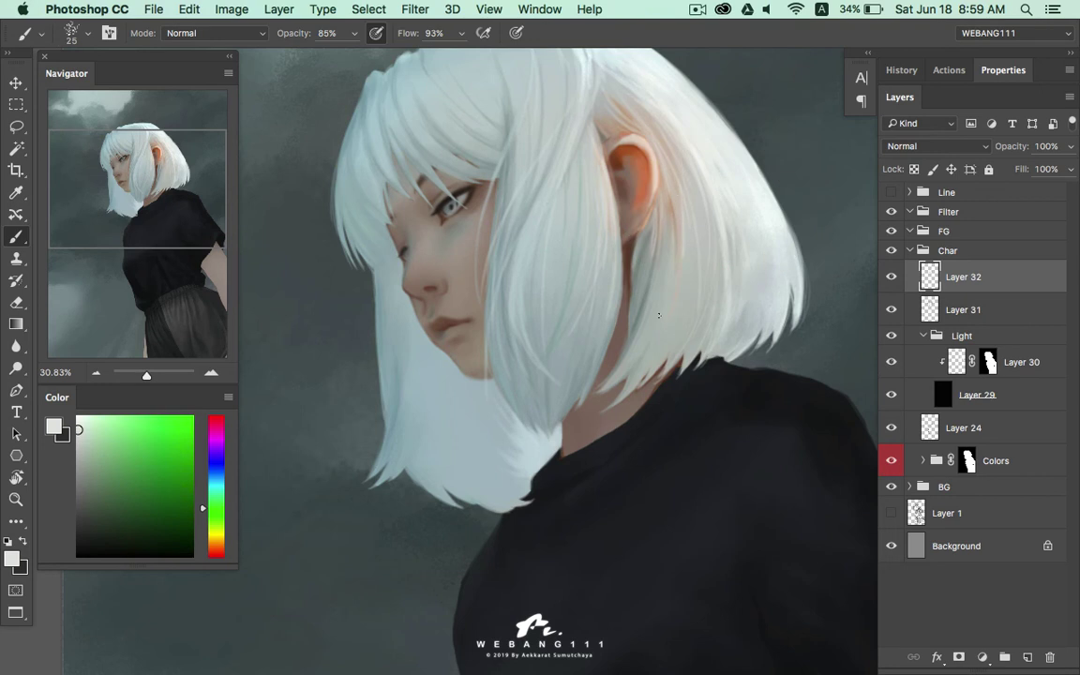
key(super+z)
Sample cyan, reddish-brown and grey-green tones near the ear, then zoom out to the whole painting
alt+click(693, 223)
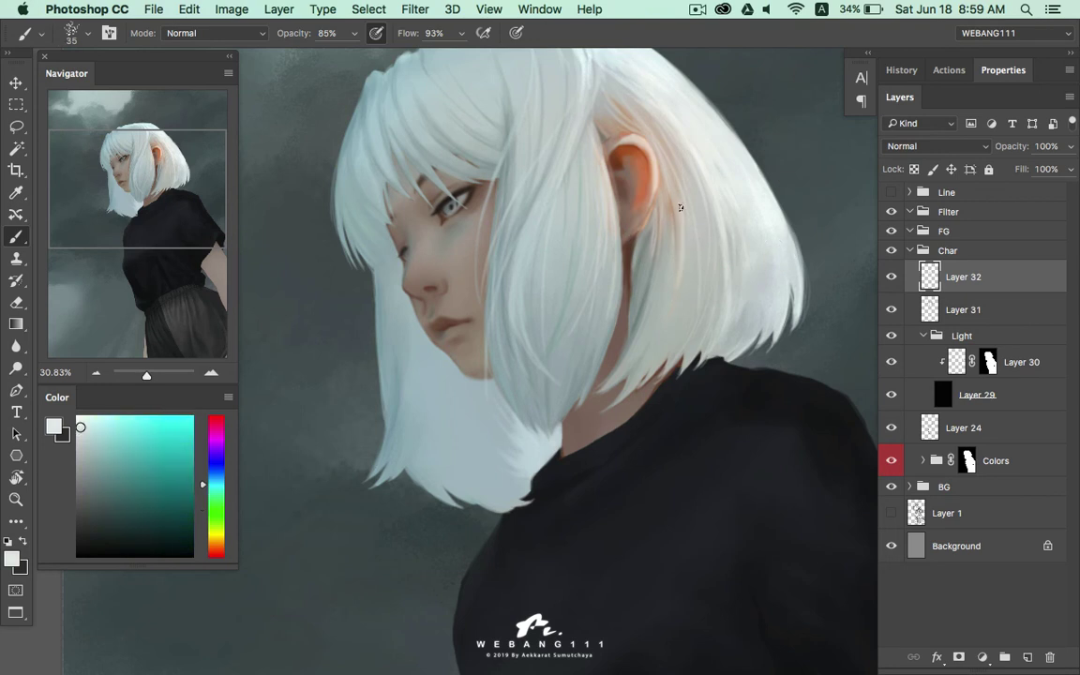
alt+click(654, 249)
alt+click(641, 236)
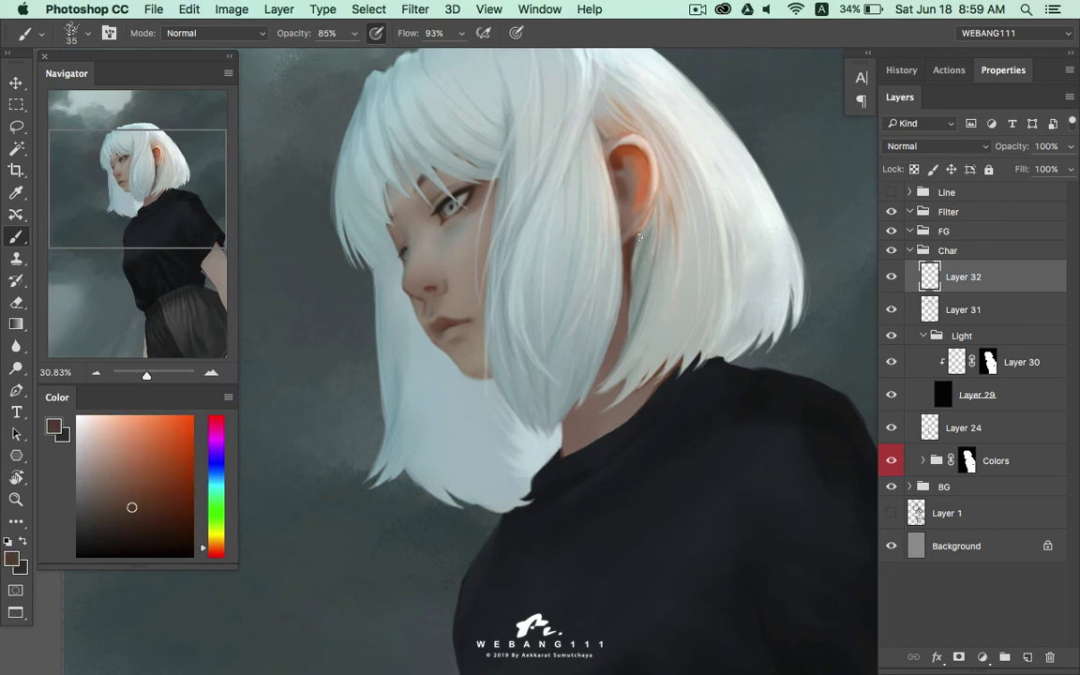
alt+click(631, 305)
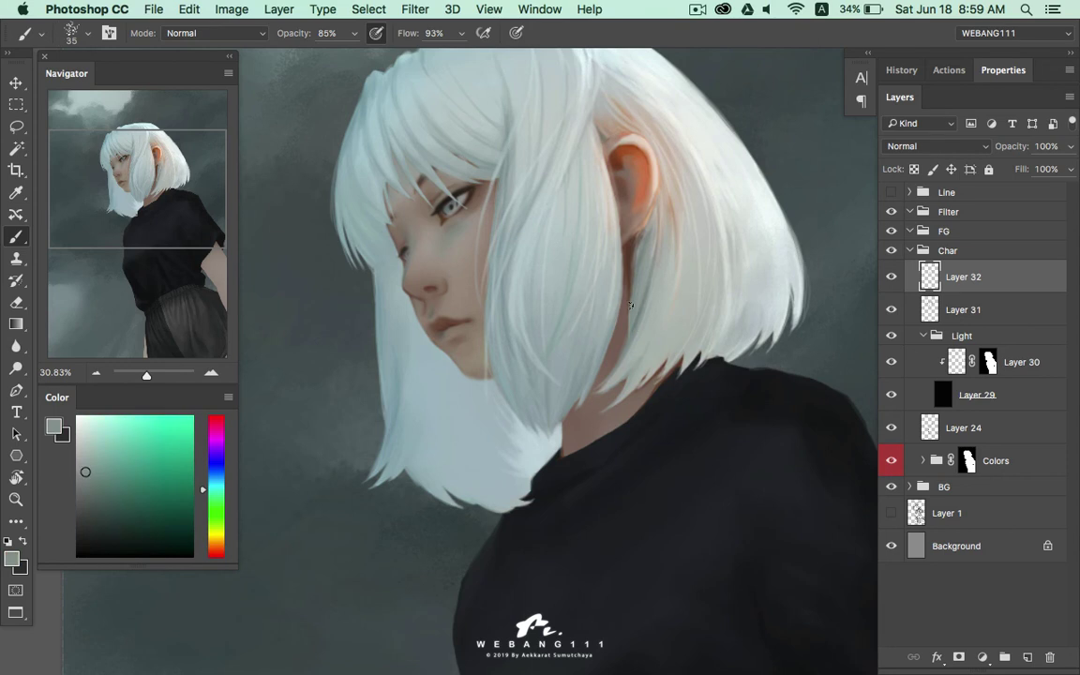
alt+click(682, 256)
alt+click(727, 281)
key(z)
drag(711, 278, 641, 321)
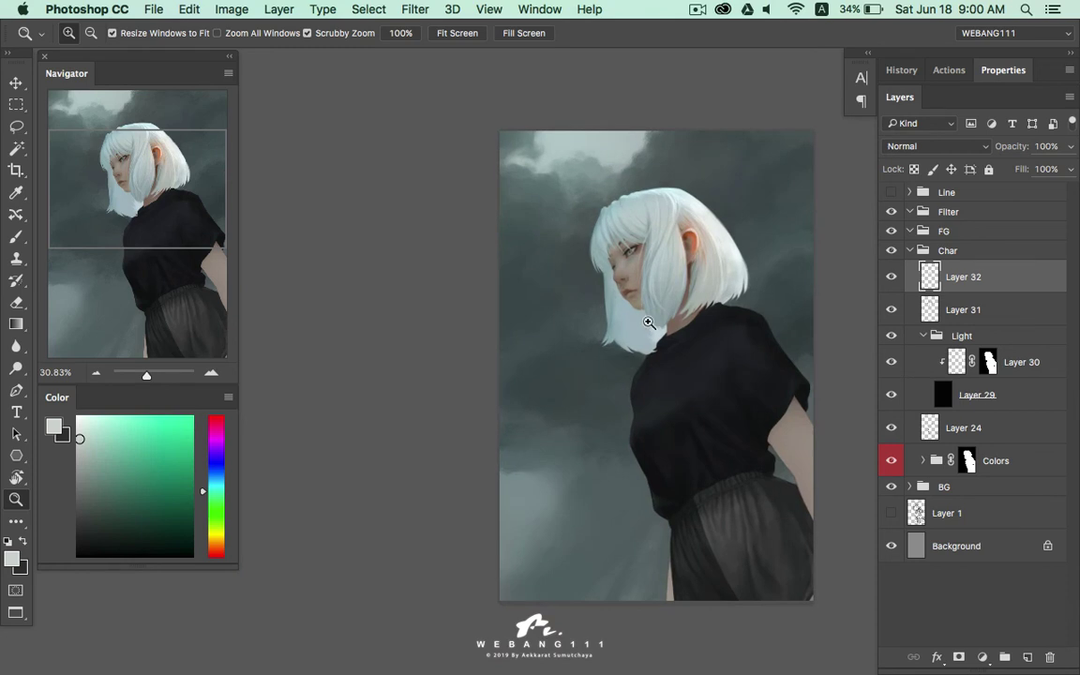
With a smaller brush, brighten strands across the fringe in light cyan
drag(733, 228, 686, 227)
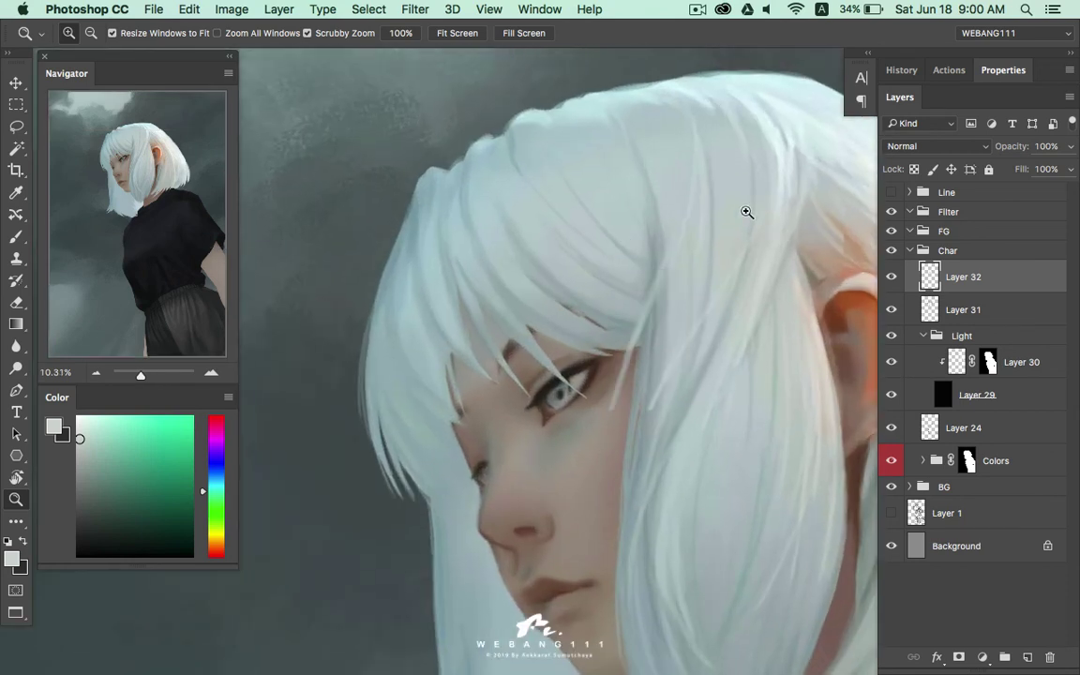
key(b)
alt+click(576, 138)
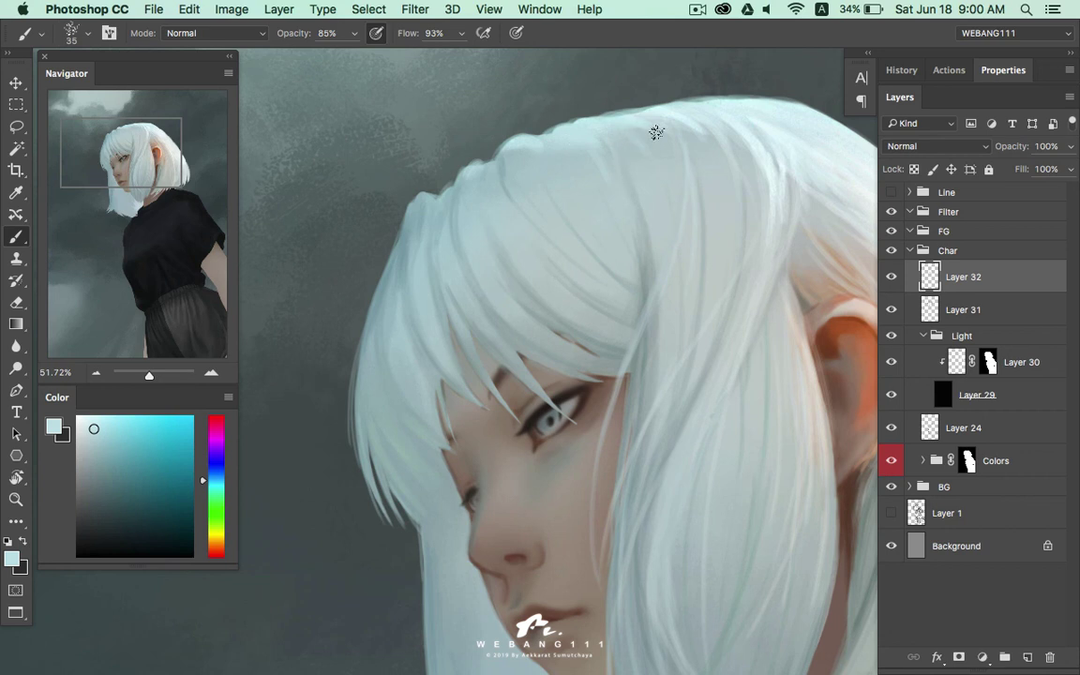
key(bracketleft)
alt+click(521, 209)
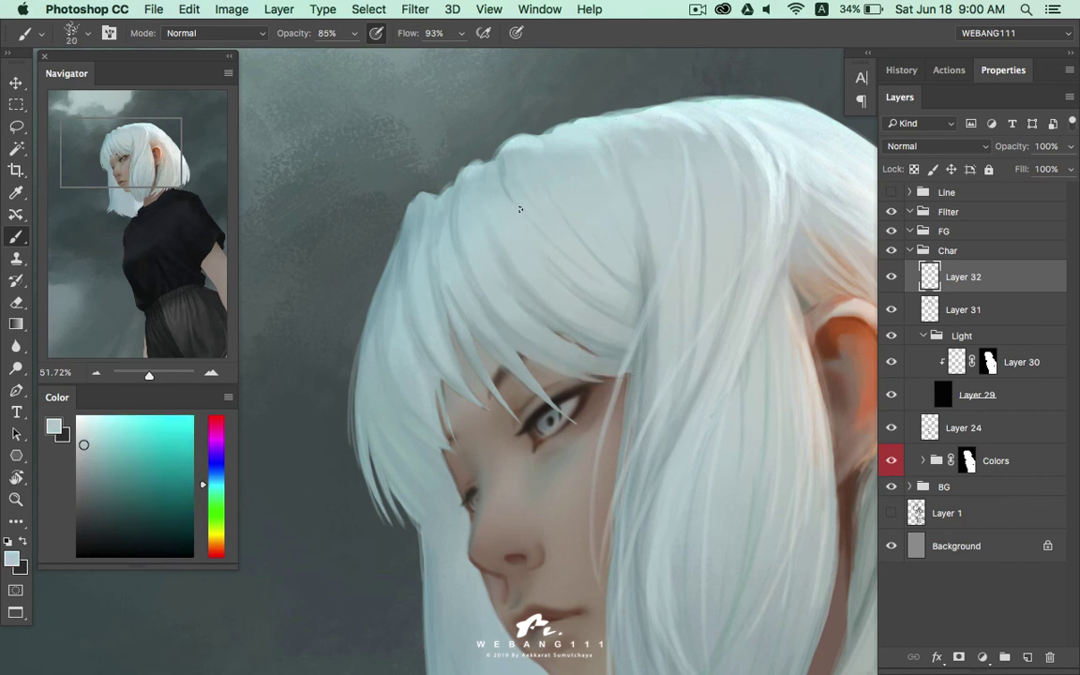
alt+click(439, 259)
drag(455, 292, 413, 349)
drag(541, 278, 439, 343)
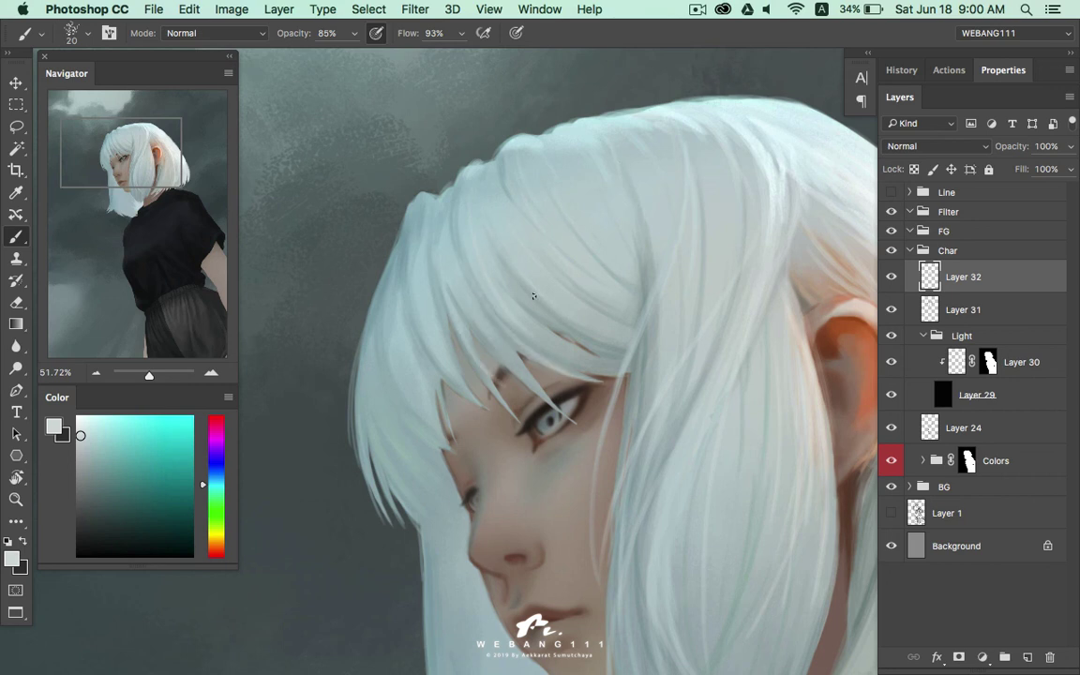
Sample light hair tones and paint thin light strands along the hair's left edge
alt+click(434, 306)
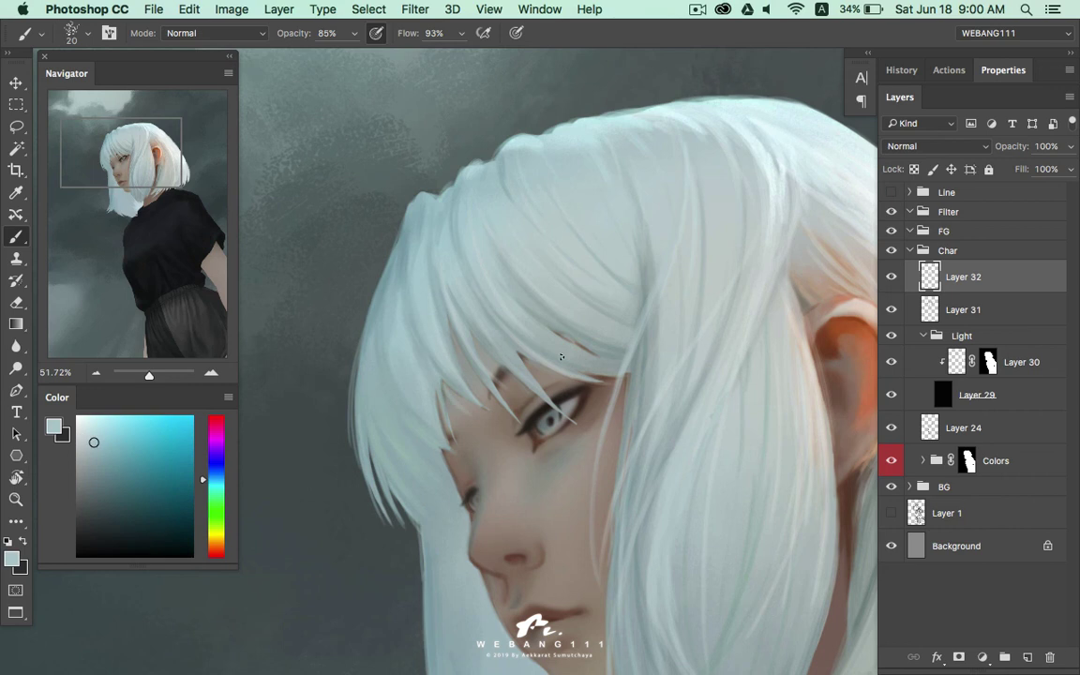
alt+click(507, 308)
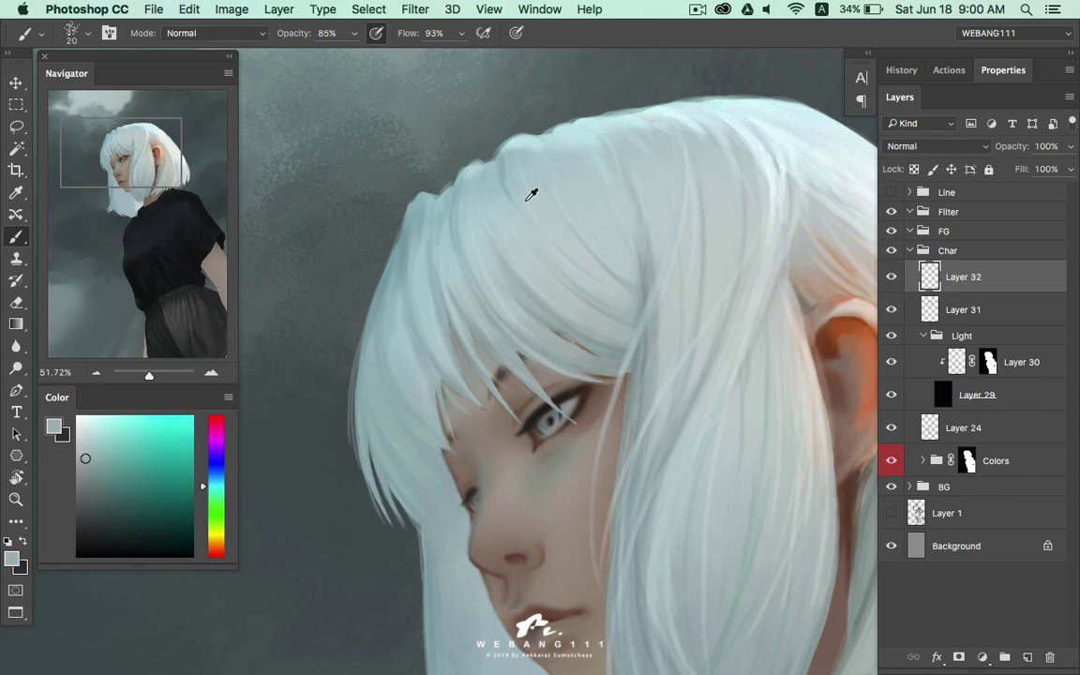
alt+click(474, 176)
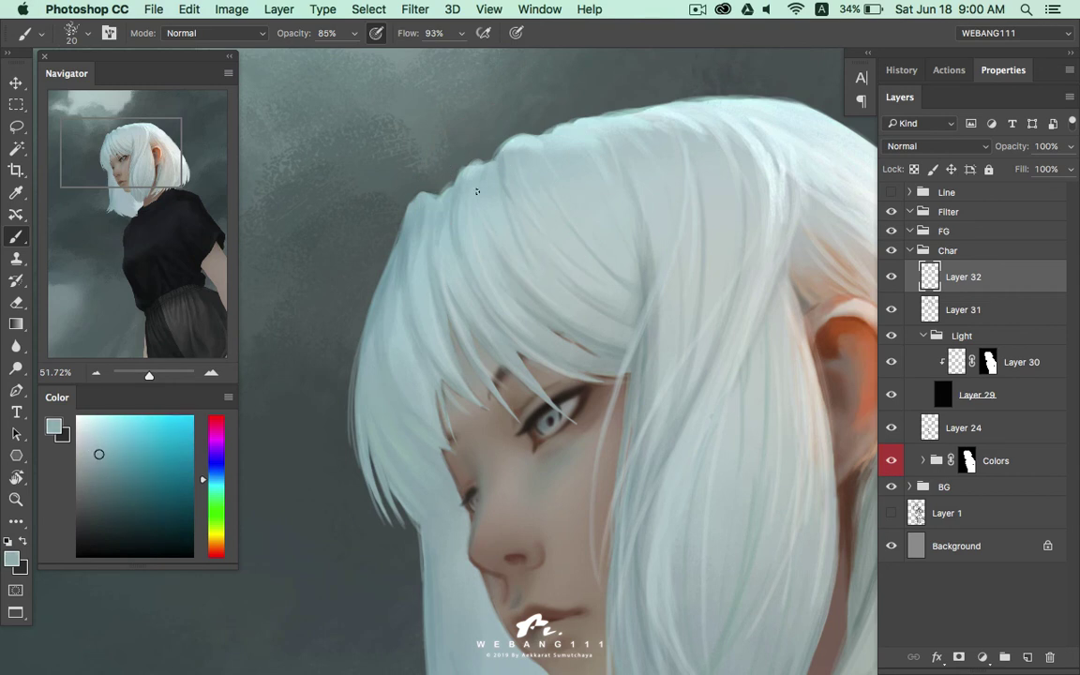
scroll(453, 299, down, 5)
alt+click(451, 179)
alt+click(388, 348)
scroll(448, 169, up, 2)
alt+click(402, 176)
alt+click(425, 288)
drag(403, 282, 388, 427)
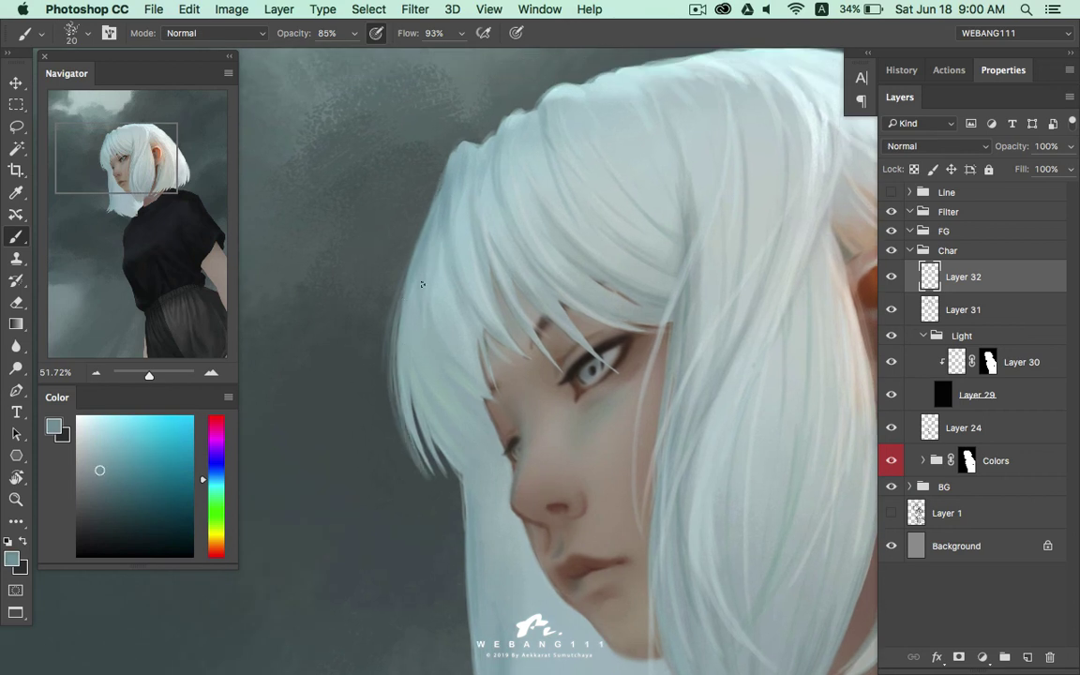
drag(393, 298, 367, 444)
Add another left-edge strand and a flyaway curving out from the fringe
alt+click(425, 216)
drag(356, 256, 328, 458)
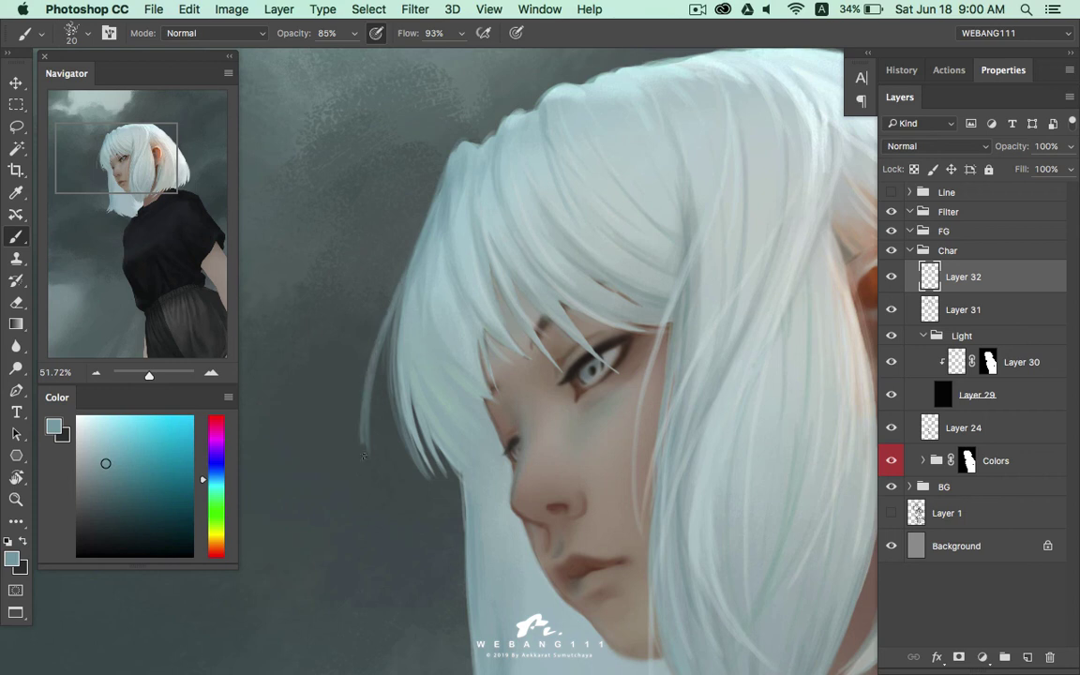
key(ctrl+z)
drag(391, 316, 365, 433)
drag(394, 278, 317, 418)
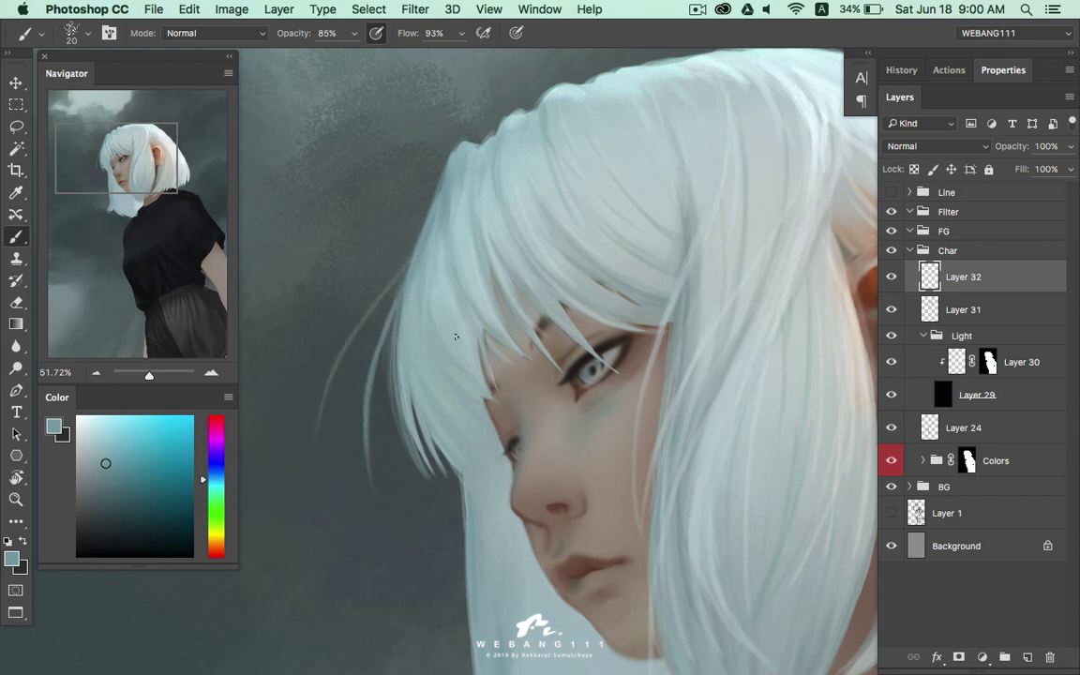
Paint a further thin strand along the left edge of the lower hair
mouse_move(422, 318)
mouse_down()
mouse_move(419, 143)
mouse_move(405, 220)
mouse_up()
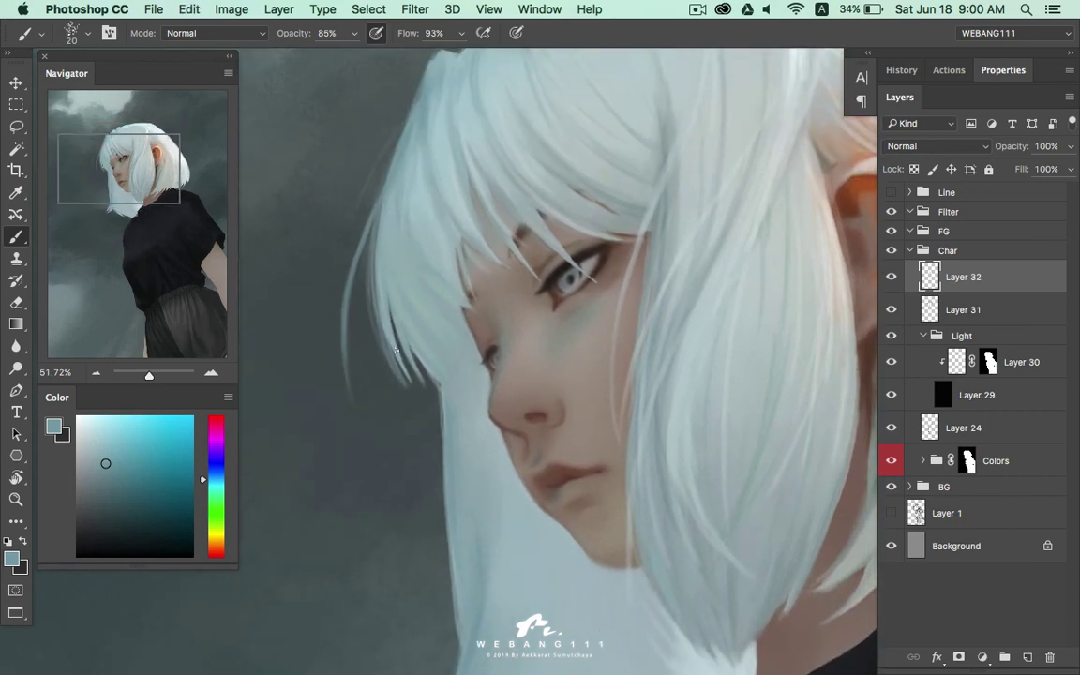
scroll(396, 350, down, 5)
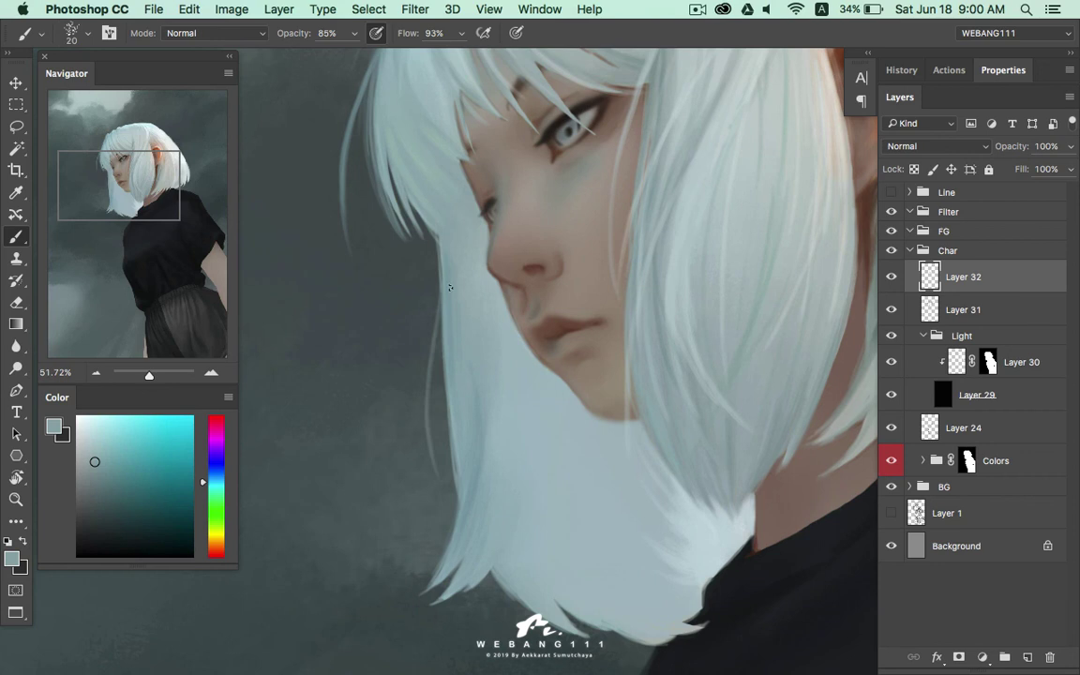
key(super+z)
alt+click(445, 344)
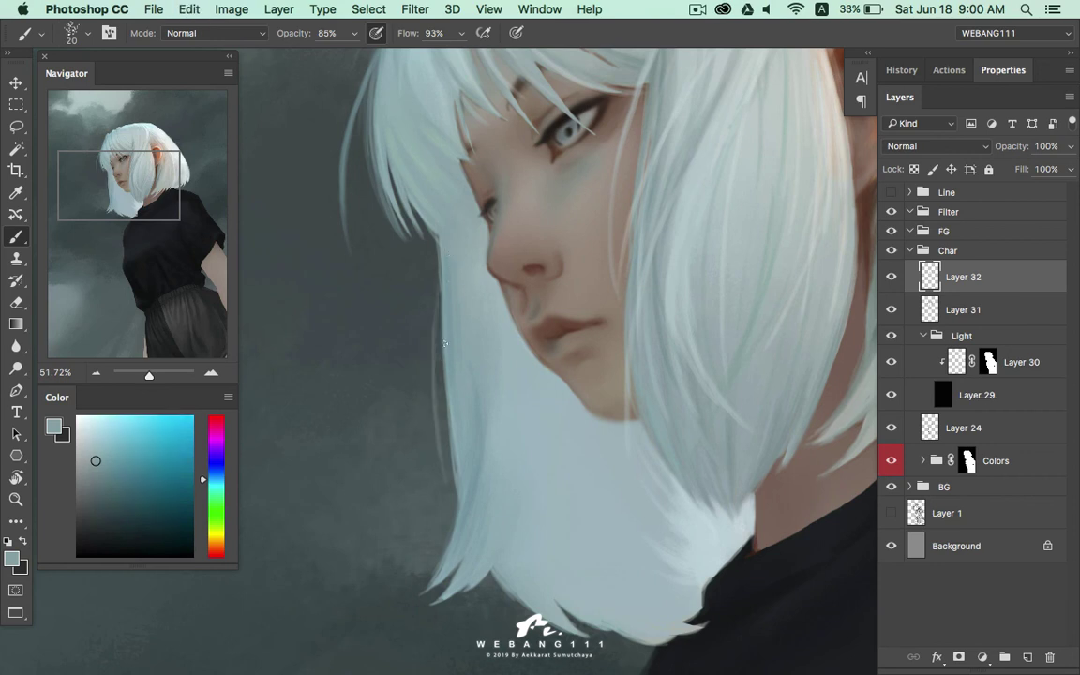
drag(443, 250, 457, 422)
Paint soft light strokes along the hair's lower-left edge
scroll(457, 421, down, 5)
alt+click(481, 380)
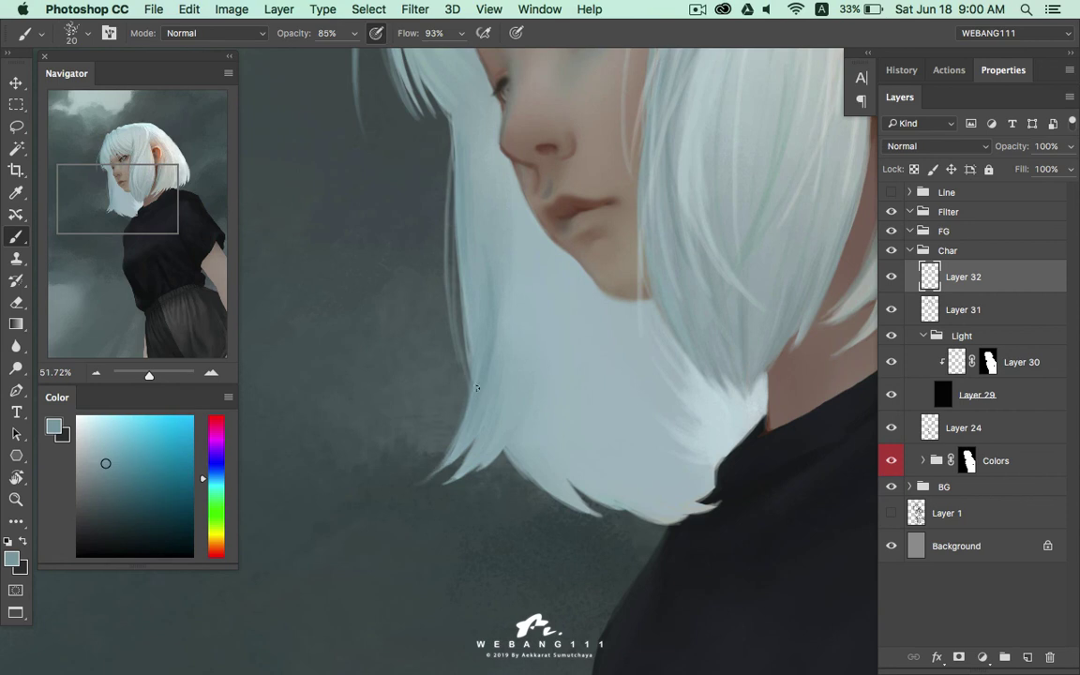
alt+click(494, 451)
drag(536, 428, 468, 468)
alt+click(549, 450)
drag(573, 440, 517, 467)
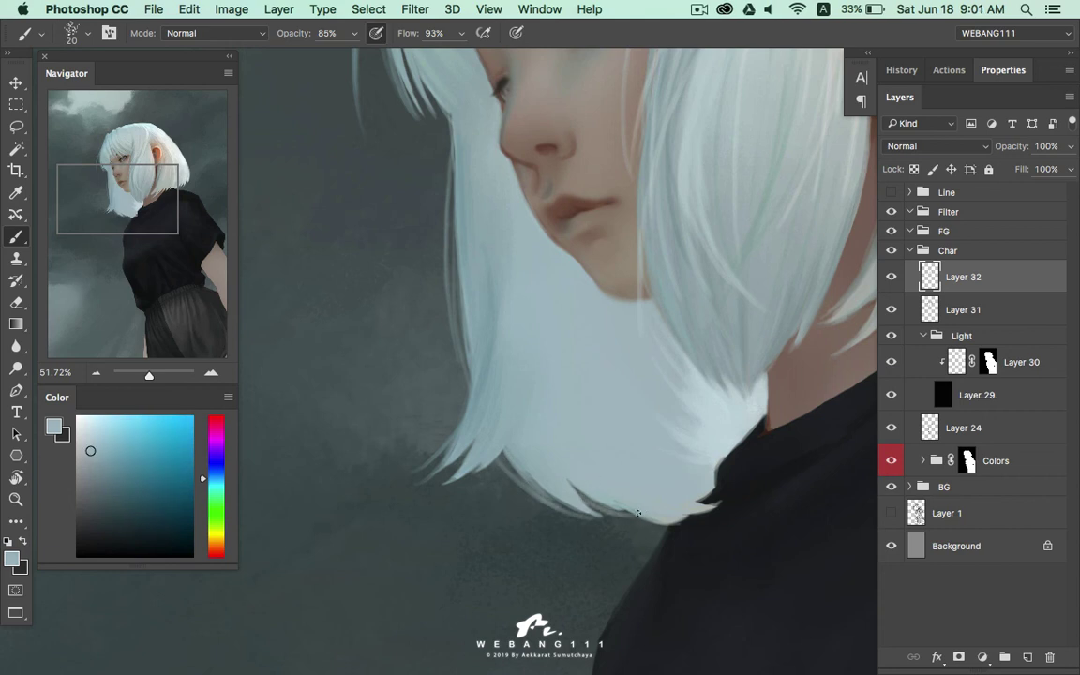
alt+click(482, 398)
Paint a thin light strand on the left hair and a small one at the hairline
mouse_move(485, 291)
mouse_down()
mouse_move(525, 461)
mouse_move(520, 451)
mouse_up()
alt+click(441, 247)
alt+click(448, 277)
drag(434, 310, 435, 391)
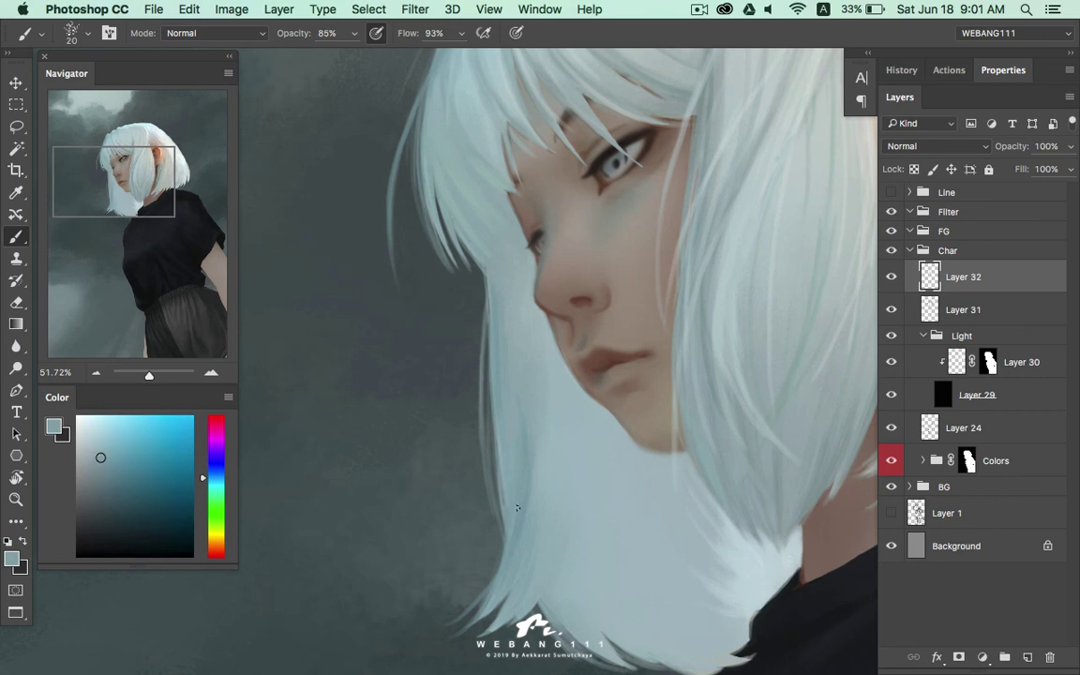
scroll(489, 417, up, 5)
scroll(475, 453, up, 5)
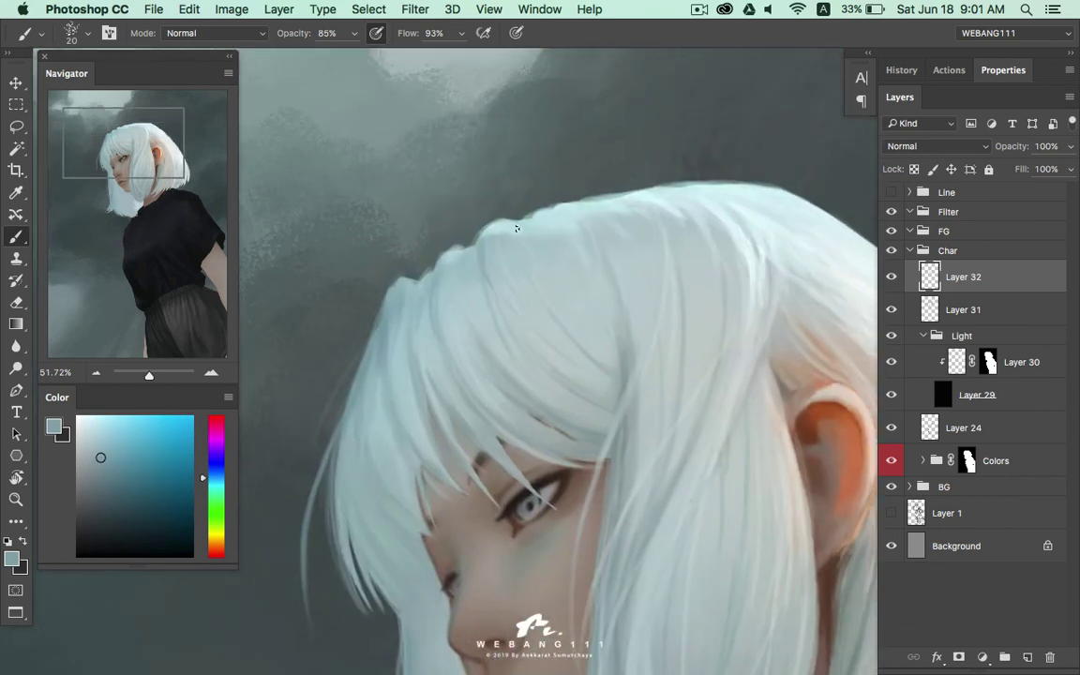
alt+click(515, 227)
drag(472, 263, 552, 220)
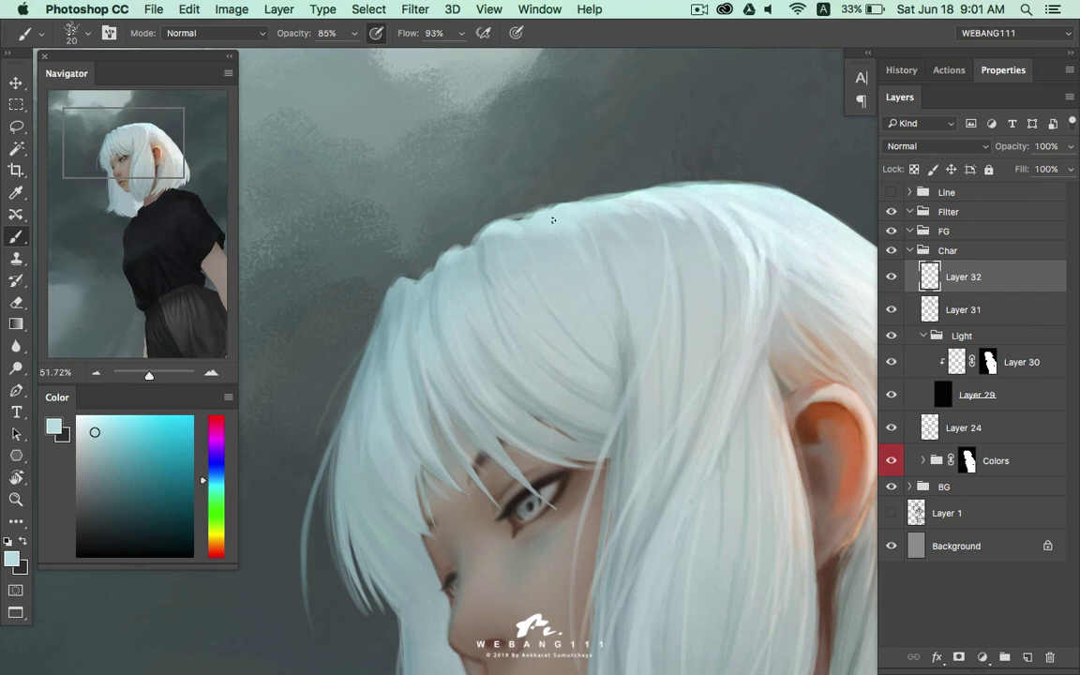
Brighten and smooth the top hair edge, then rotate the canvas to -81°
scroll(646, 210, right, 2)
alt+click(608, 205)
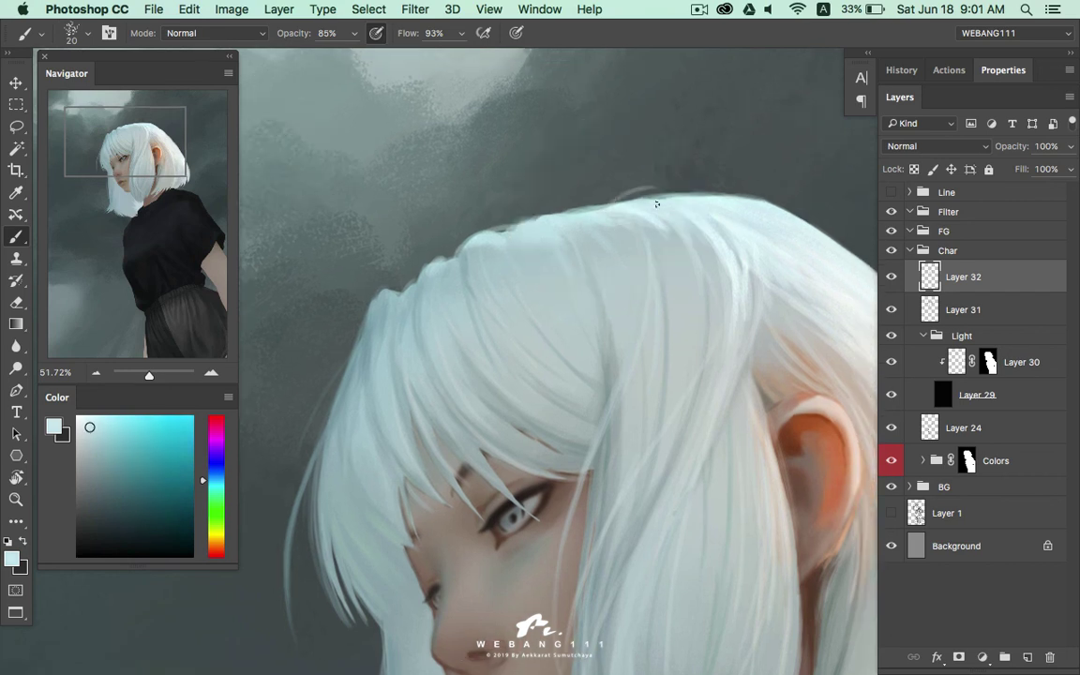
scroll(595, 202, right, 4)
scroll(581, 191, right, 1)
alt+click(646, 199)
drag(562, 161, 686, 253)
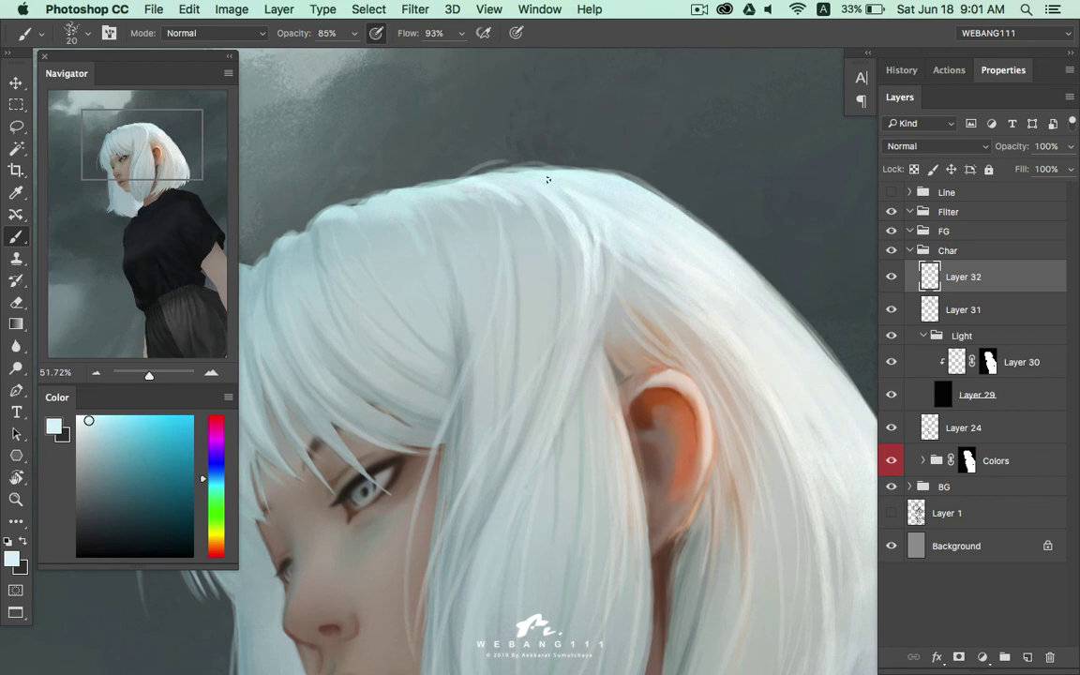
drag(527, 166, 595, 171)
key(r)
mouse_move(659, 199)
mouse_down()
mouse_move(504, 238)
mouse_move(506, 417)
mouse_up()
Repaint a longer thin strand along the top hair edge, then brighten and smooth that edge
key(b)
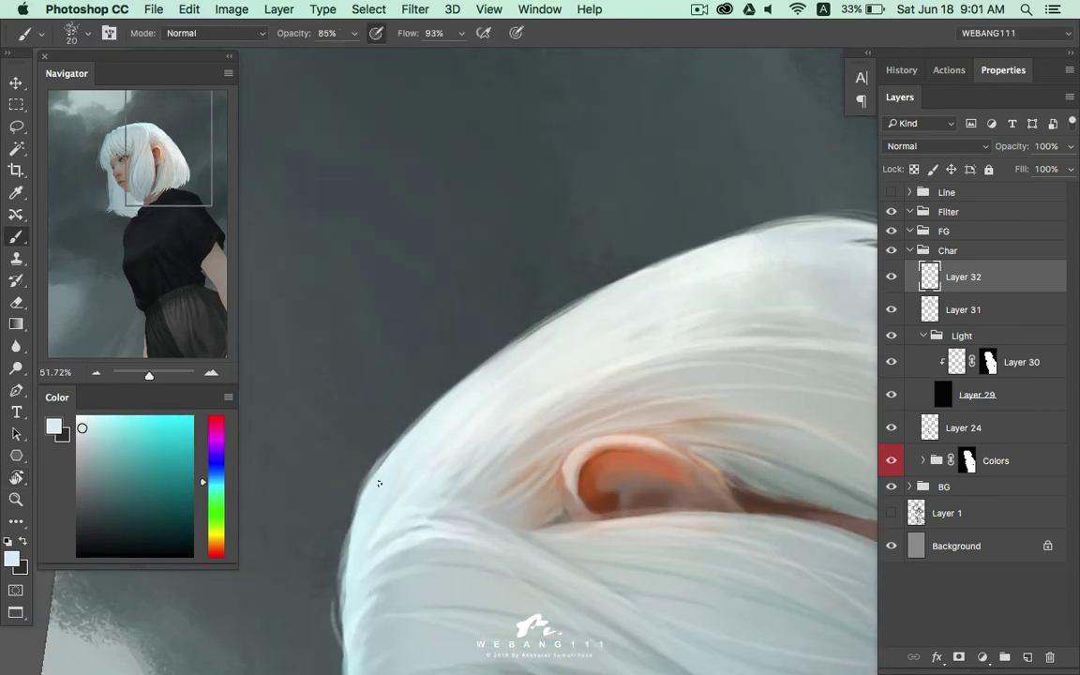
drag(511, 335, 694, 231)
key(ctrl+z)
drag(822, 197, 429, 424)
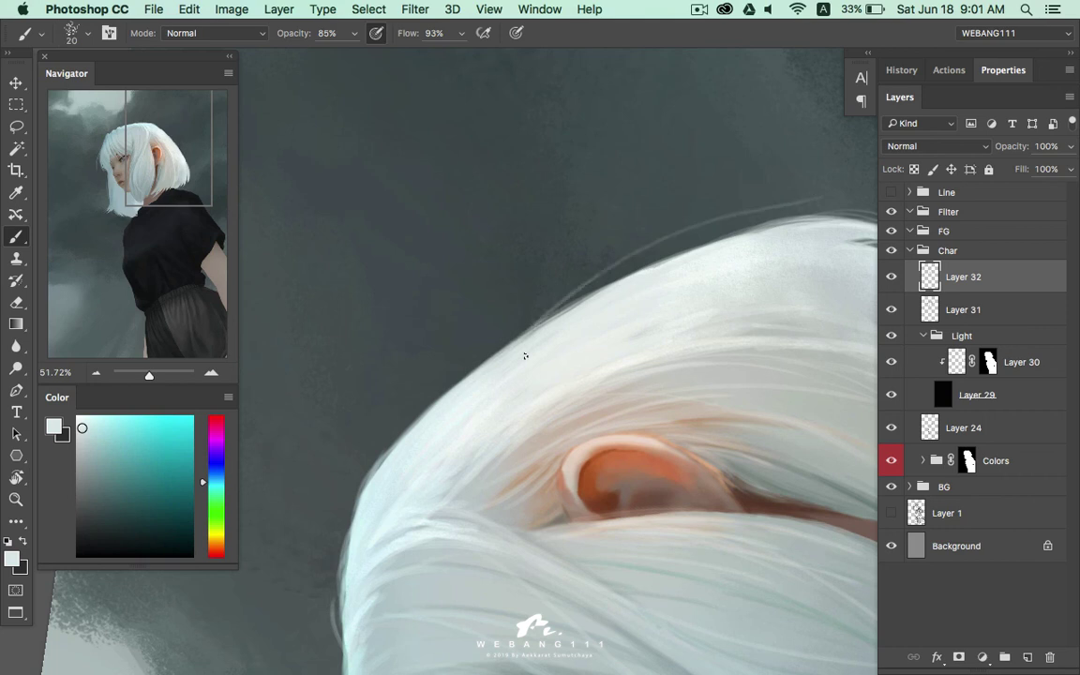
drag(545, 342, 474, 388)
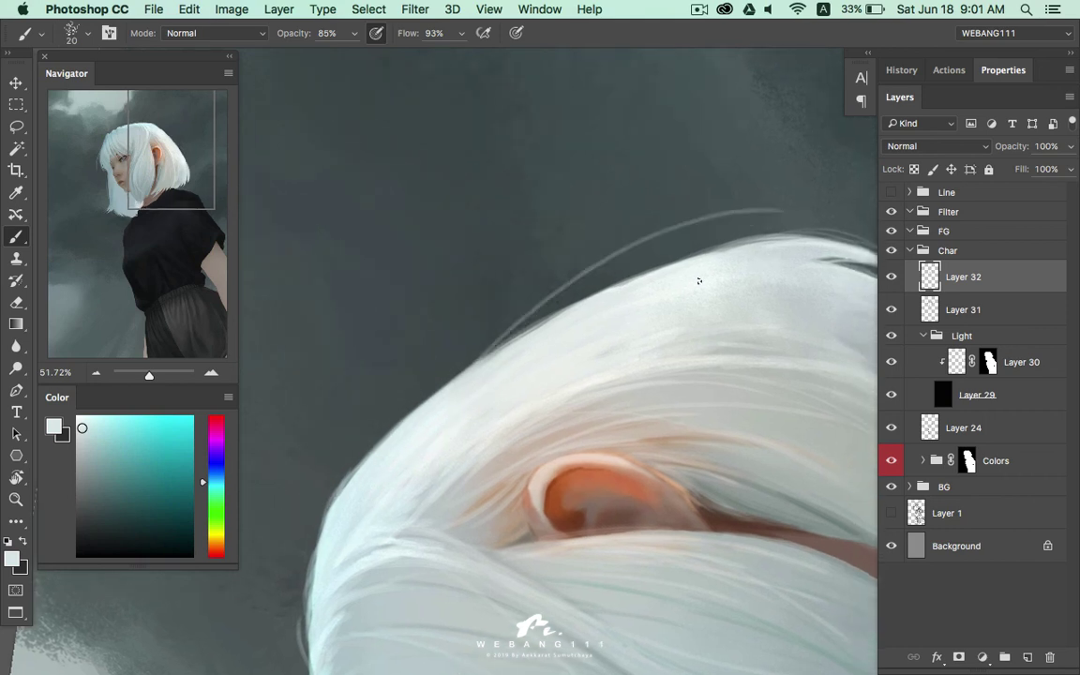
drag(518, 344, 418, 391)
mouse_move(281, 457)
mouse_down()
mouse_move(477, 289)
mouse_move(640, 234)
mouse_up()
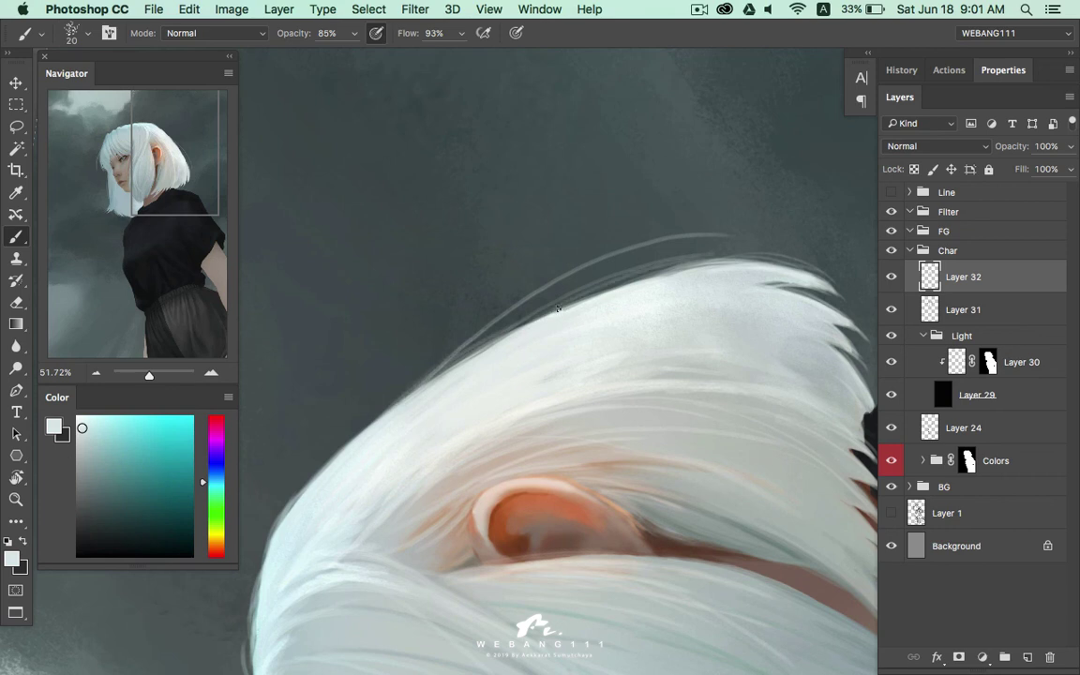
Add faint light strokes along the upper-left and top hair edges
drag(323, 389, 398, 309)
drag(539, 266, 661, 233)
drag(591, 284, 580, 291)
drag(627, 261, 687, 248)
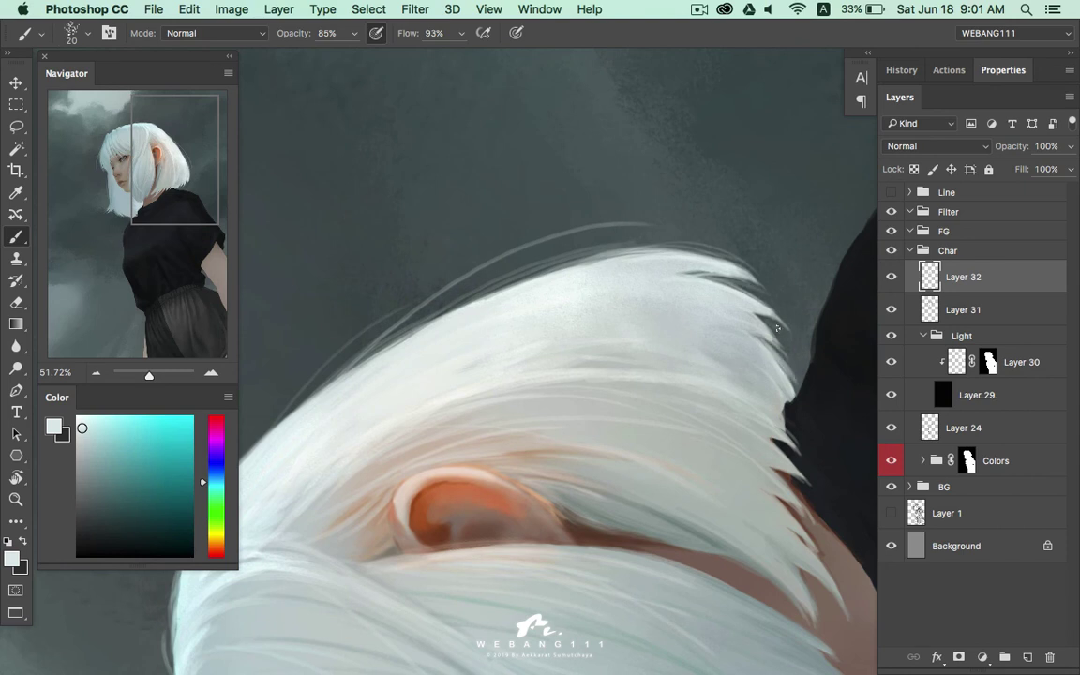
With a lighter hair colour, lighten a dark right-edge strand and repaint a thin edge strand
click(83, 425)
drag(688, 276, 486, 296)
drag(332, 321, 590, 202)
key(ctrl+z)
drag(332, 313, 470, 234)
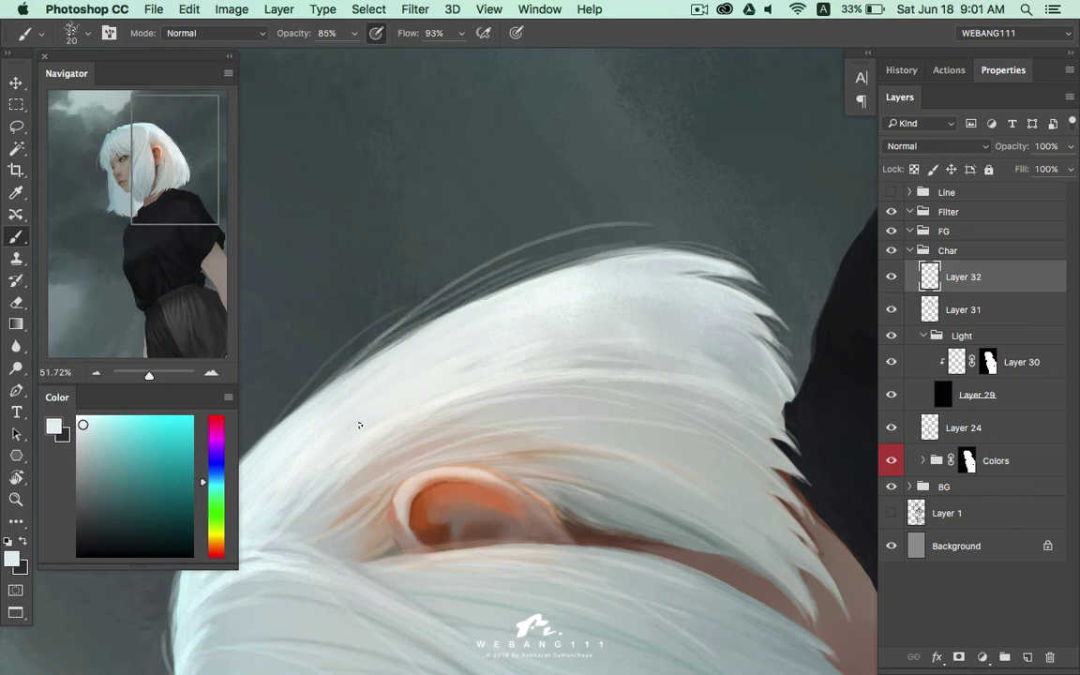
scroll(731, 276, down, 3)
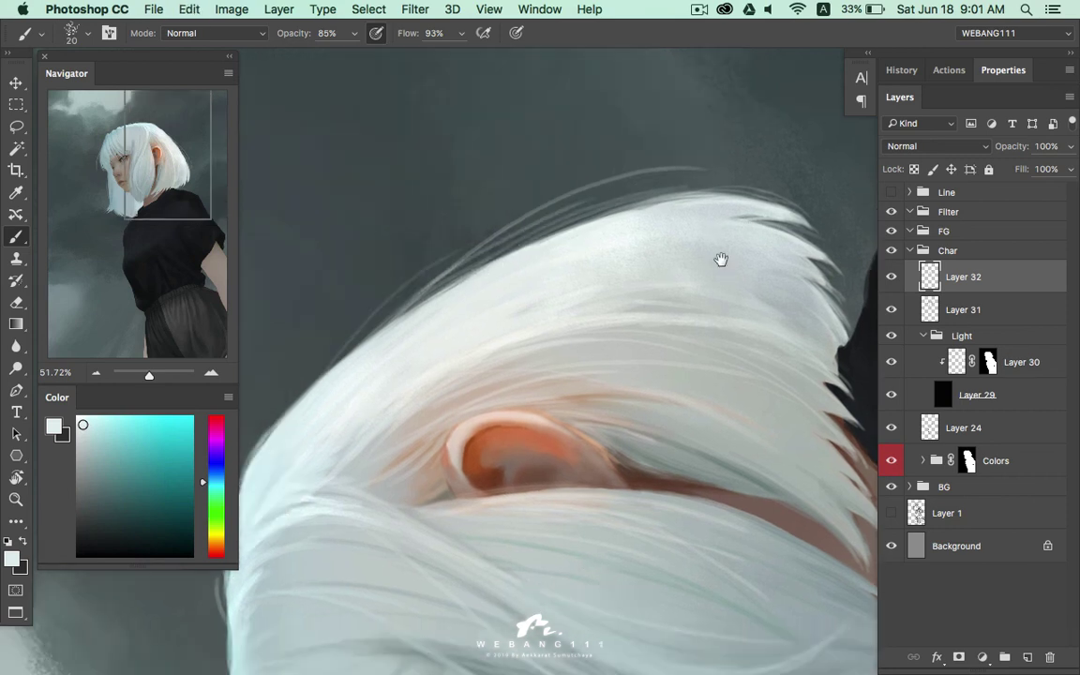
scroll(718, 257, left, 5)
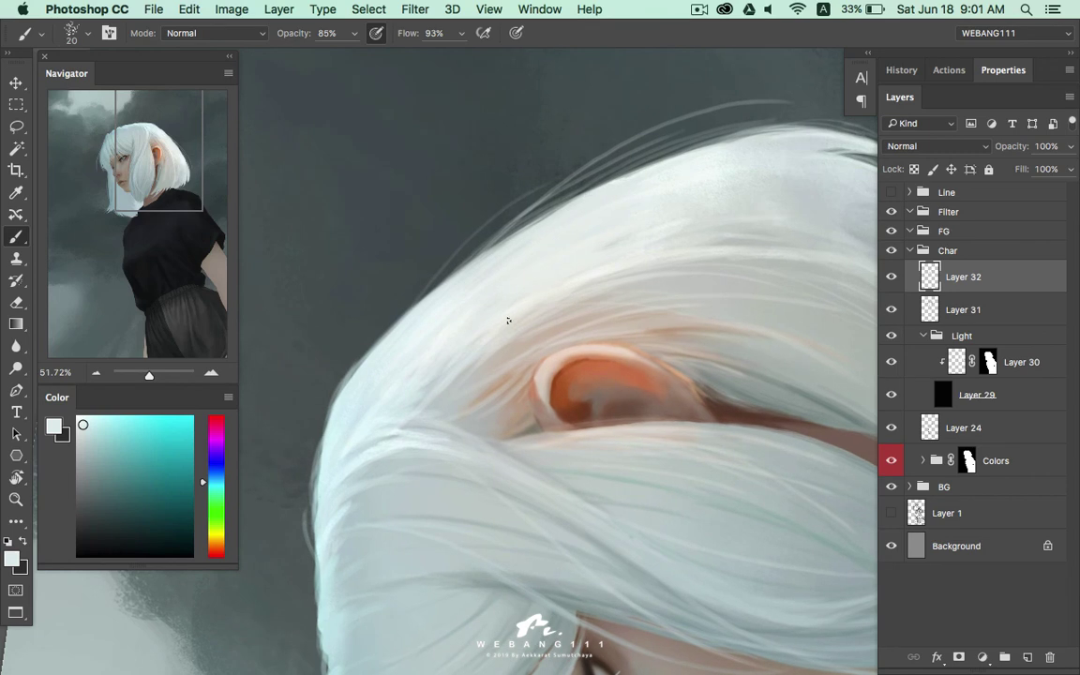
With a smaller brush and sampled near-white, paint bright strands below and above the ear
key(bracketleft)
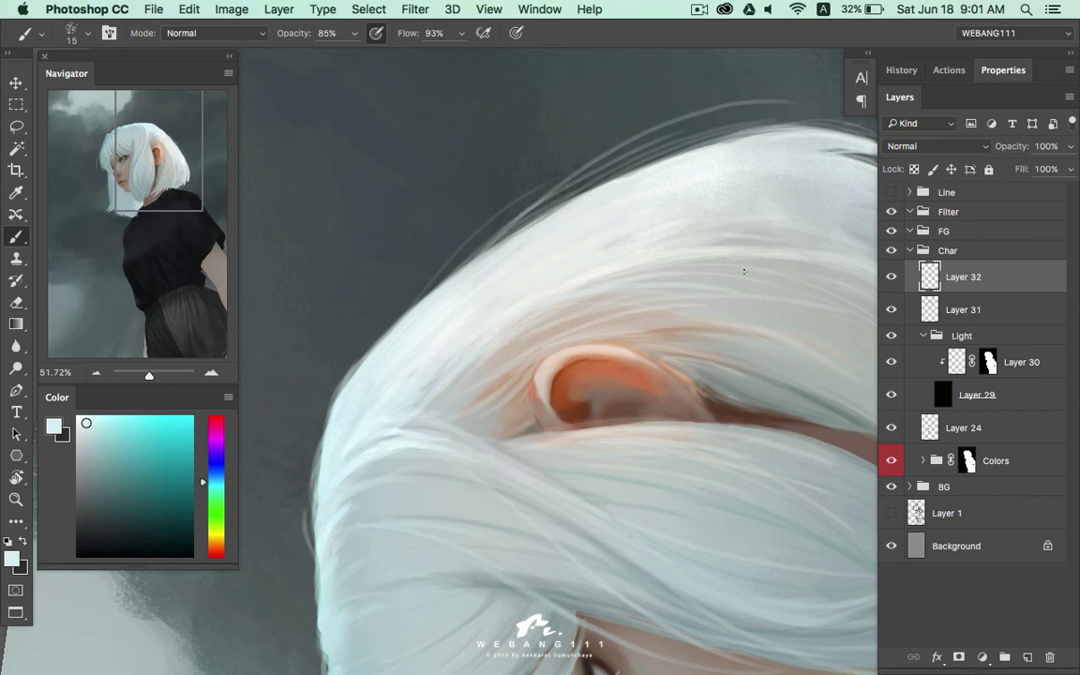
alt+click(608, 262)
drag(475, 468, 738, 472)
drag(497, 399, 641, 386)
drag(450, 339, 675, 331)
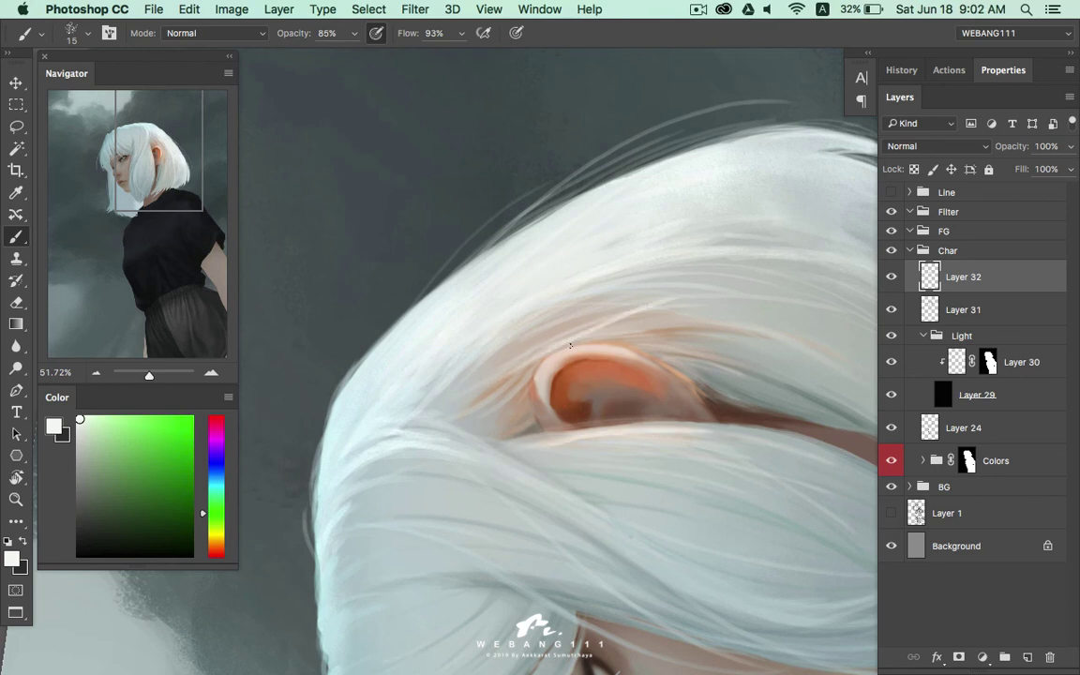
key(bracketleft)
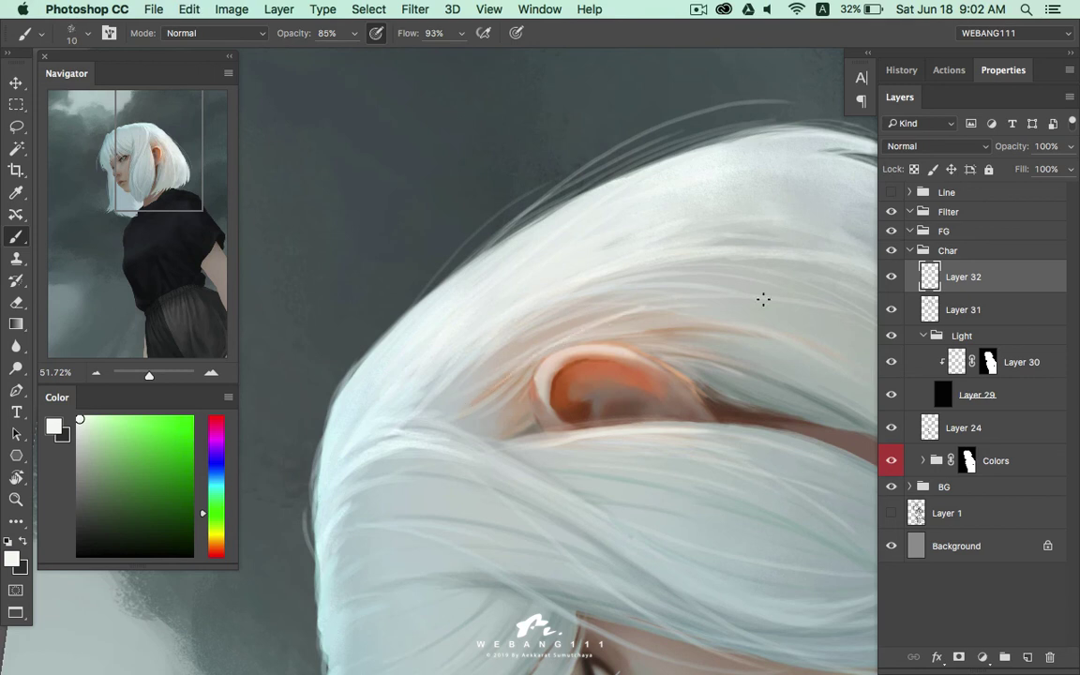
key(ctrl+z)
drag(441, 356, 600, 273)
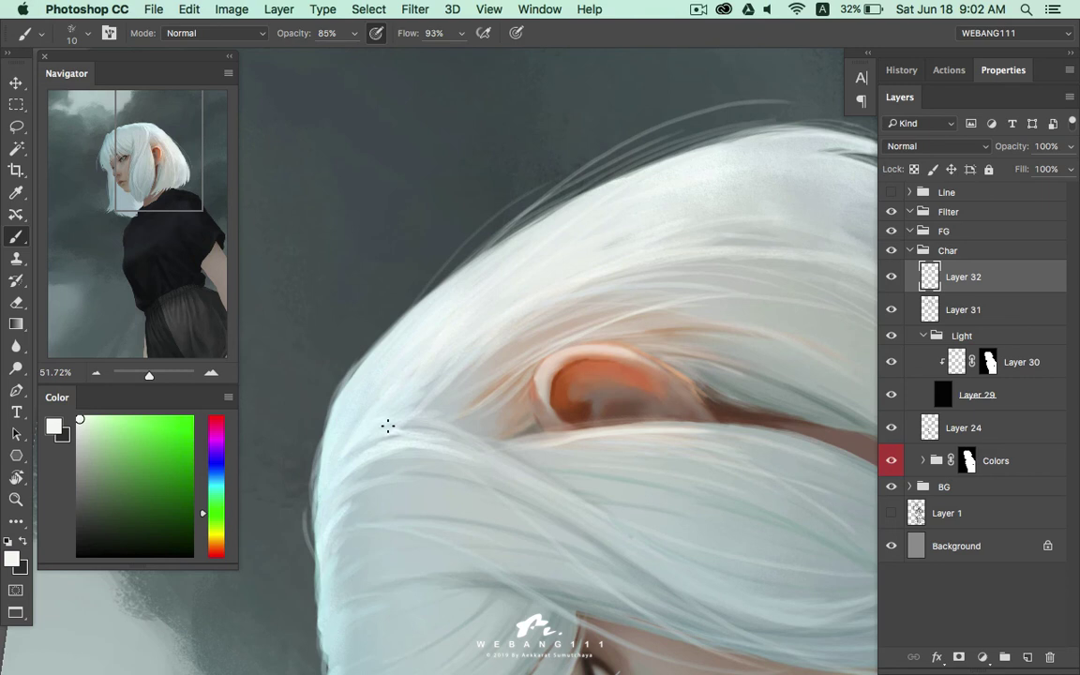
Paint a light strand along the top of the hair, redoing it once
scroll(394, 394, down, 2)
scroll(403, 366, down, 5)
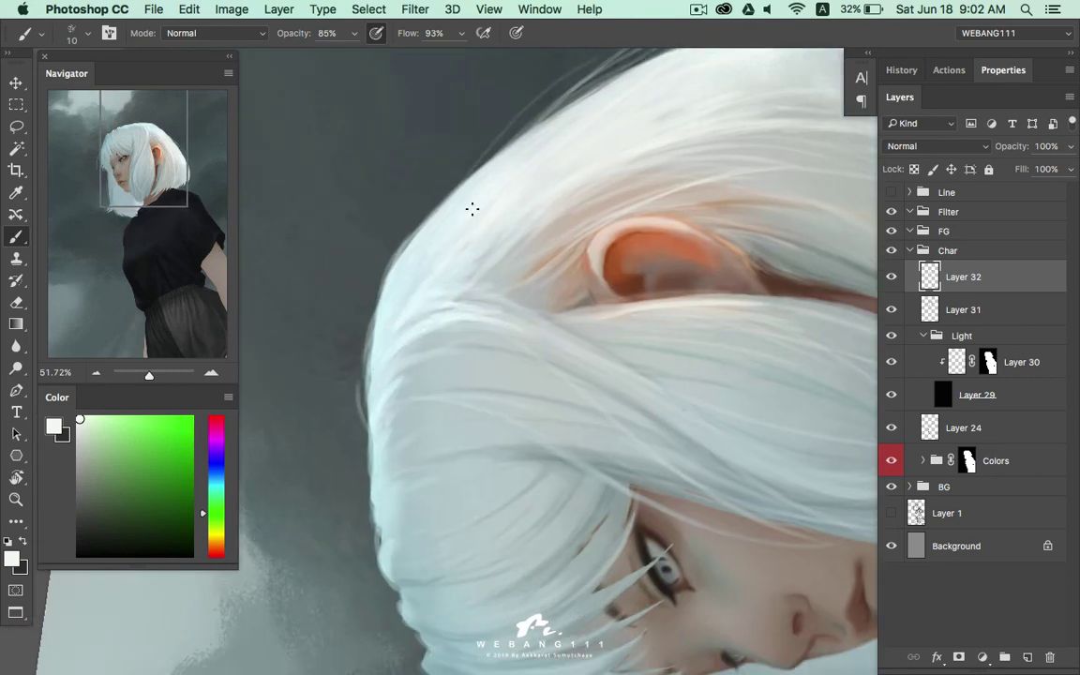
scroll(595, 105, up, 3)
key(ctrl+z)
drag(506, 180, 801, 141)
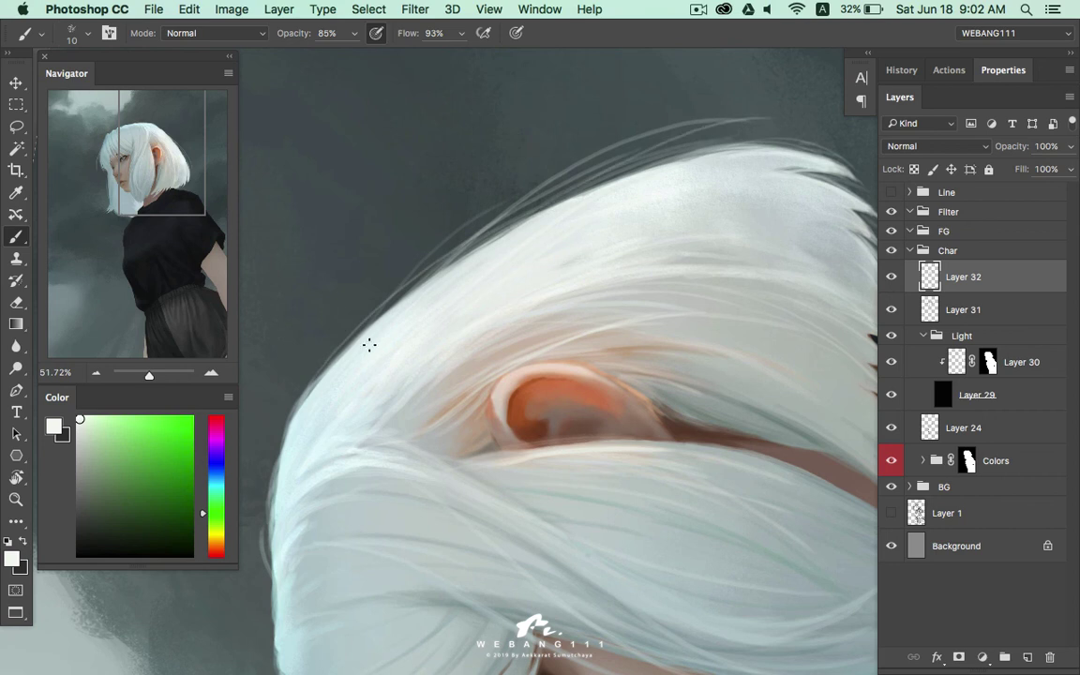
key(ctrl+z)
drag(440, 223, 763, 138)
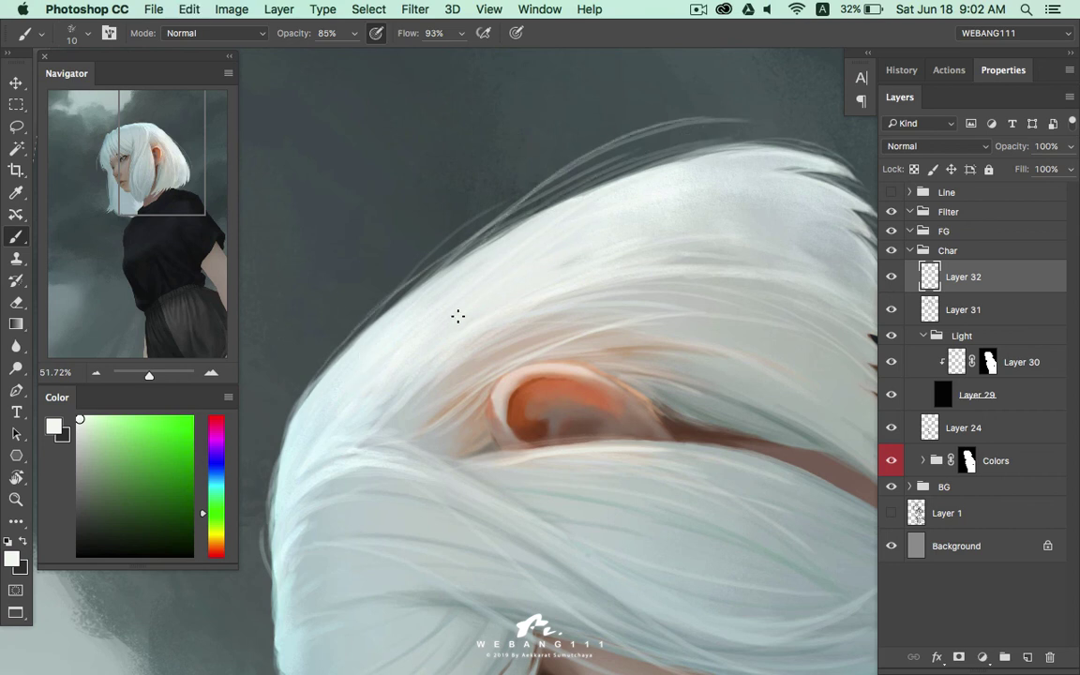
Add a light strand on the lower right edge and thin strands down the left edge
drag(590, 310, 681, 260)
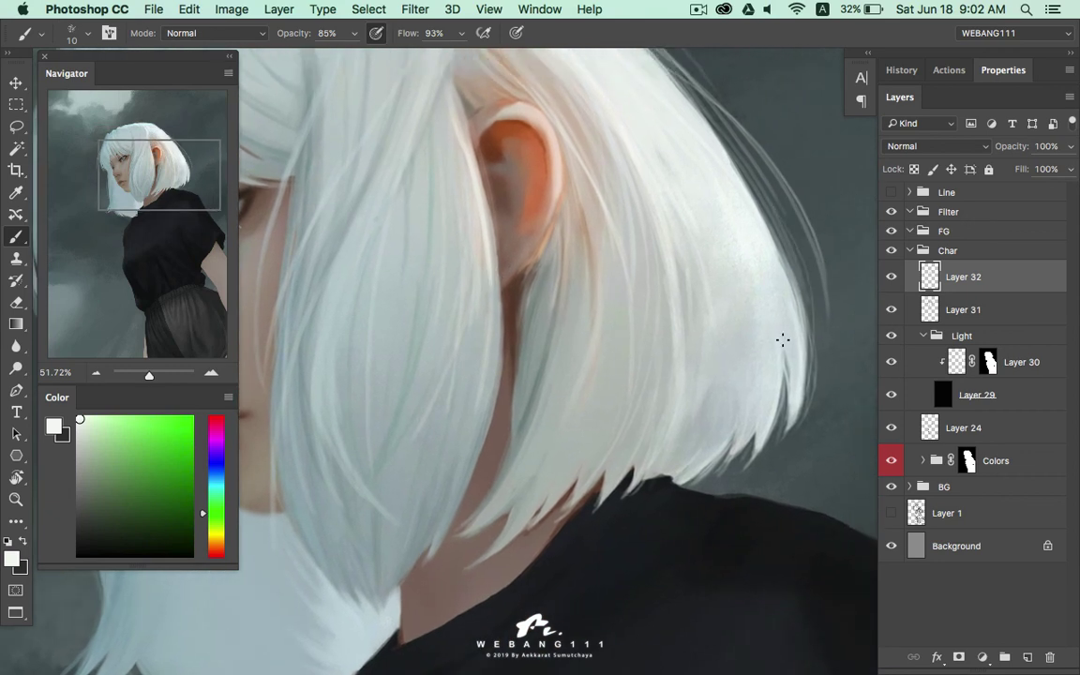
drag(784, 372, 766, 453)
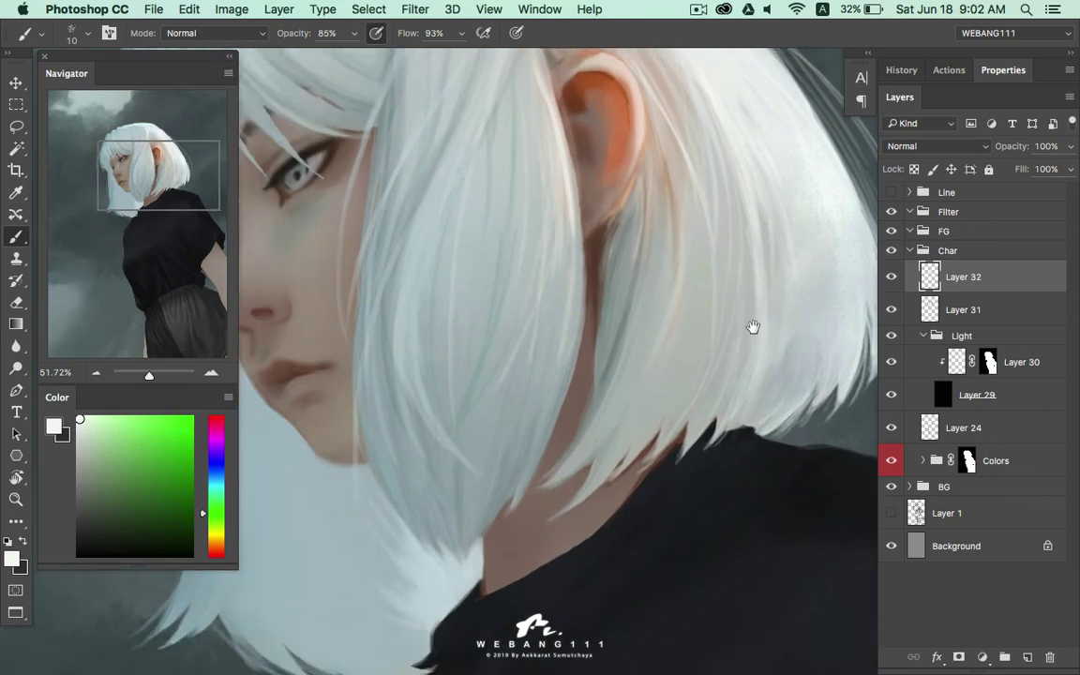
drag(309, 487, 586, 424)
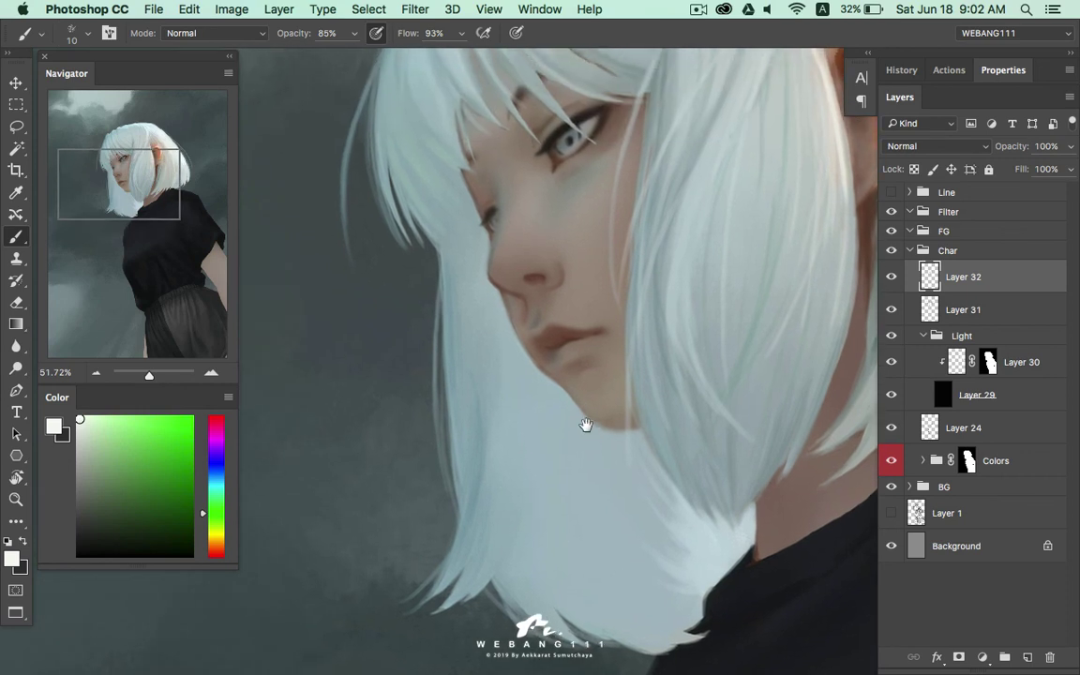
scroll(489, 380, up, 2)
drag(448, 361, 412, 530)
drag(452, 375, 403, 581)
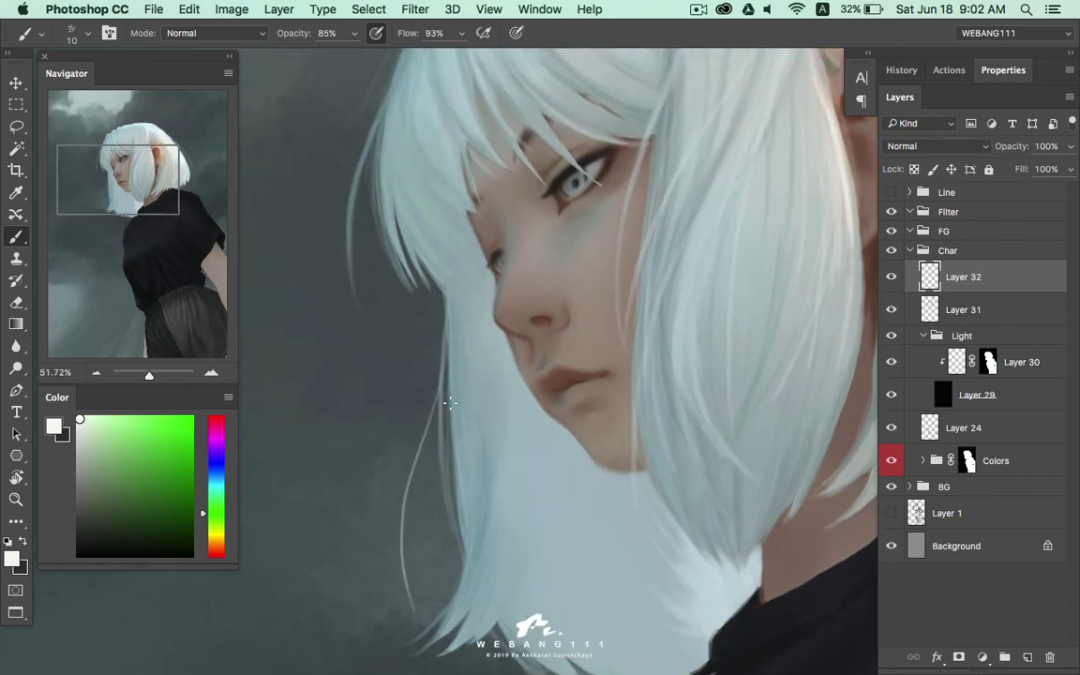
Compare the image with and without the strands, then add a stray strand left of the face
key(super+z)
key(super+z)
key(super+z)
key(super+z)
key(super+z)
key(super+z)
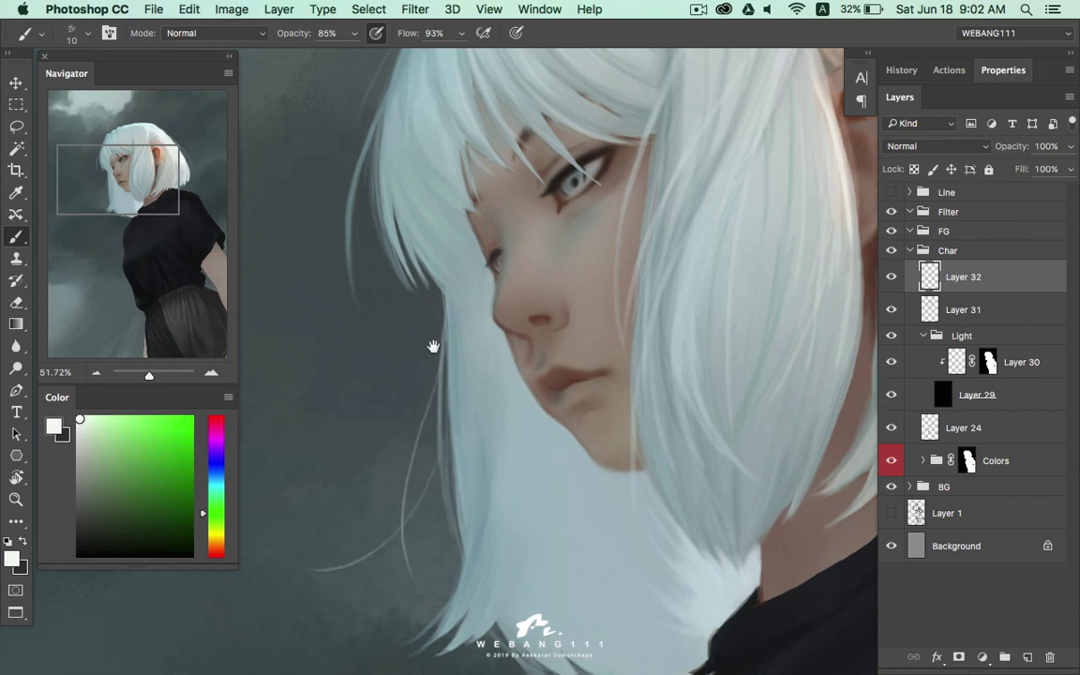
scroll(429, 300, up, 4)
drag(404, 343, 382, 422)
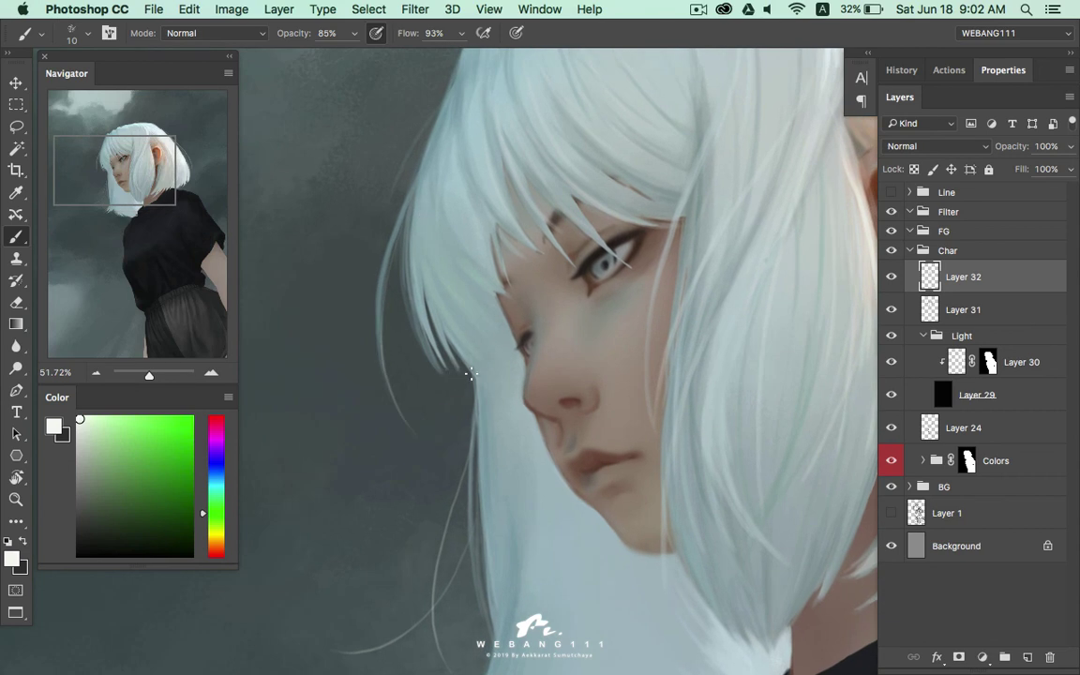
scroll(446, 301, up, 6)
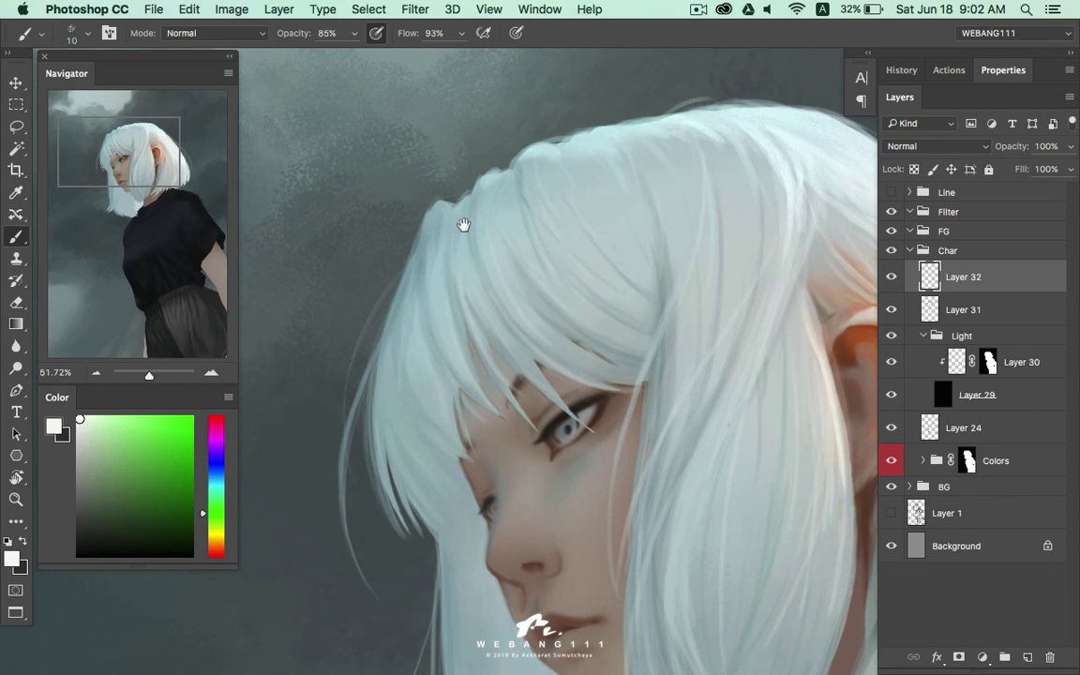
Paint a long flyaway strand sweeping down-left from the crown, discarding other attempts
drag(463, 225, 524, 351)
drag(581, 275, 382, 355)
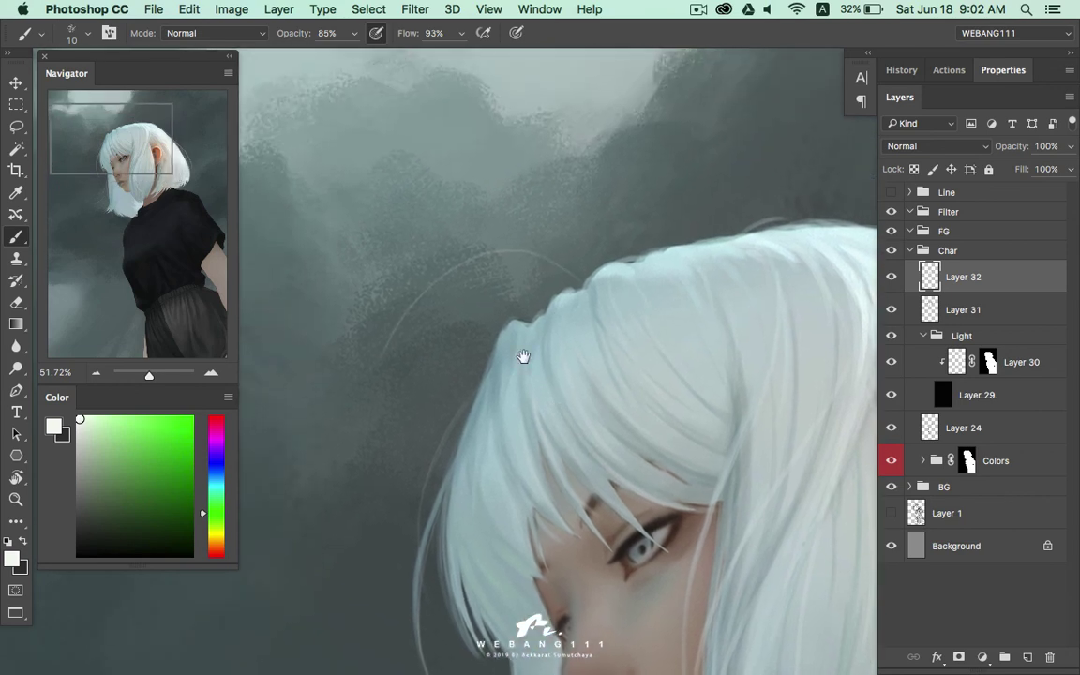
key(ctrl+z)
drag(586, 262, 284, 473)
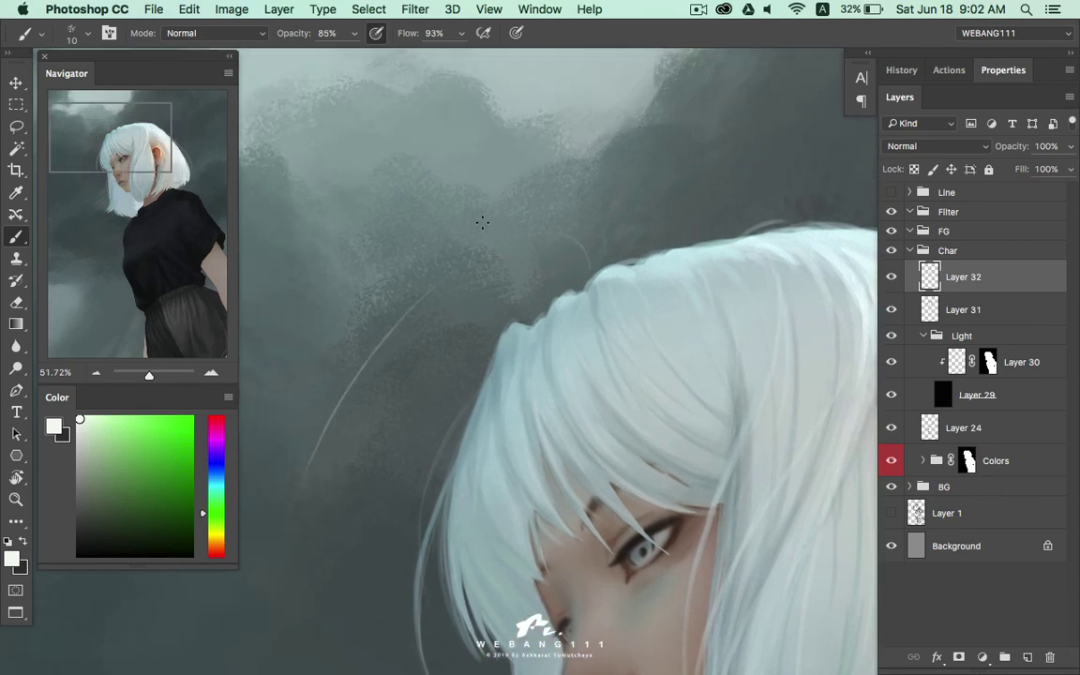
drag(525, 333, 370, 380)
drag(553, 283, 687, 192)
key(ctrl+z)
key(ctrl+z)
Shift the paint colour hue from green to teal
drag(208, 512, 209, 488)
drag(537, 292, 525, 251)
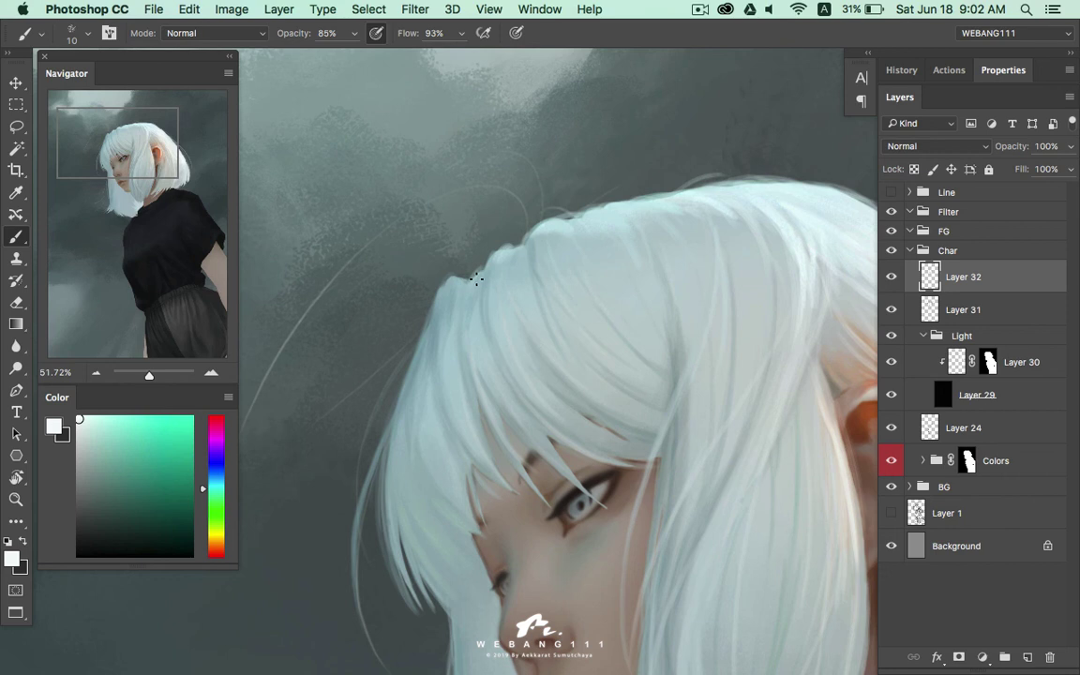
scroll(422, 347, right, 5)
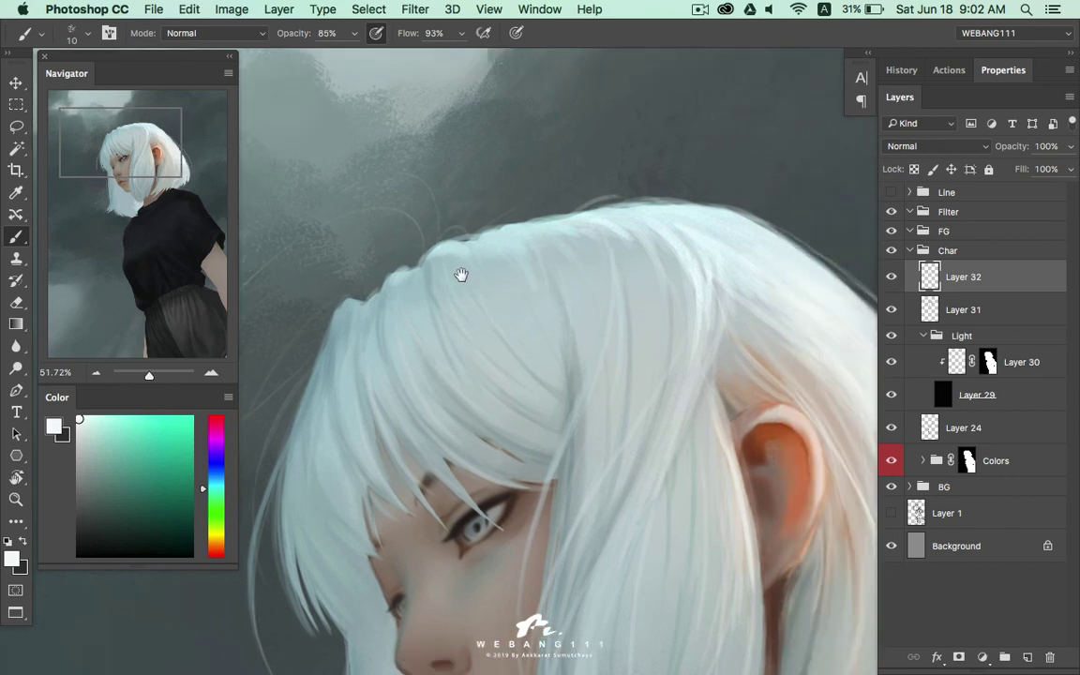
scroll(458, 277, right, 3)
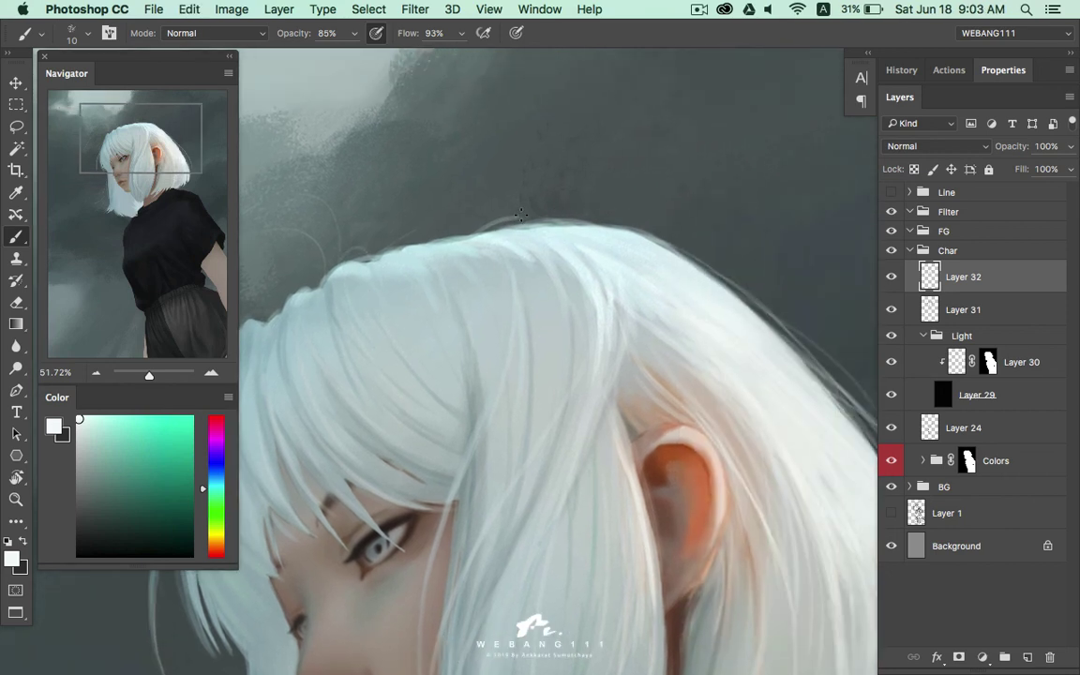
Sample light cyan and greyer blue from the hair and paint a light strand across the eye
alt+click(492, 212)
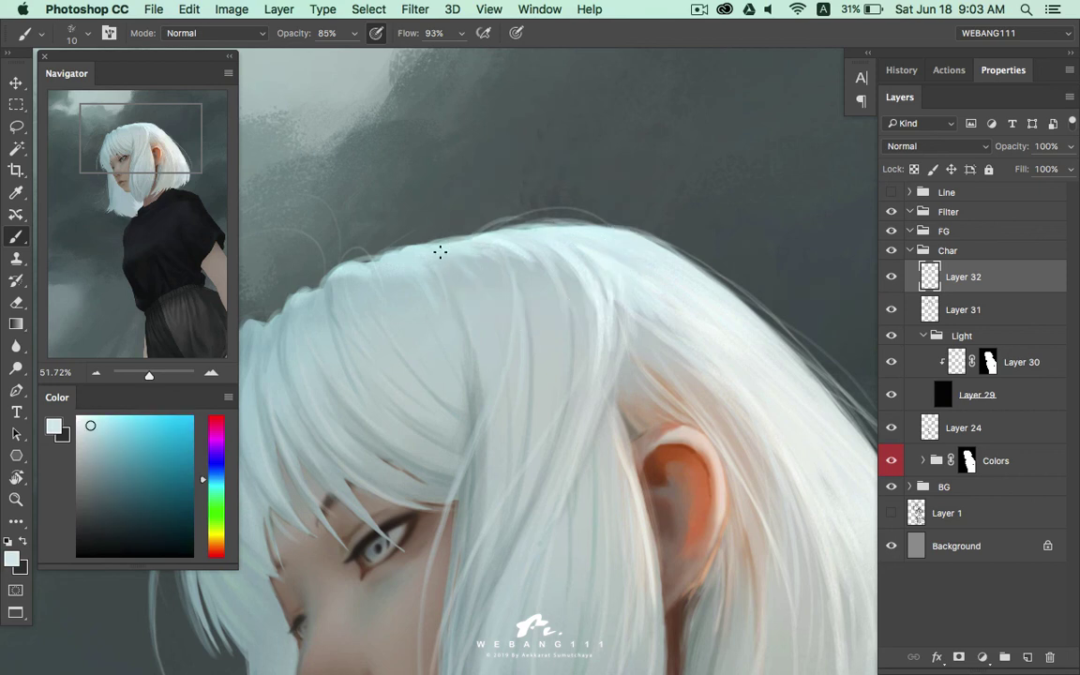
scroll(667, 368, down, 3)
scroll(599, 233, down, 2)
alt+click(560, 187)
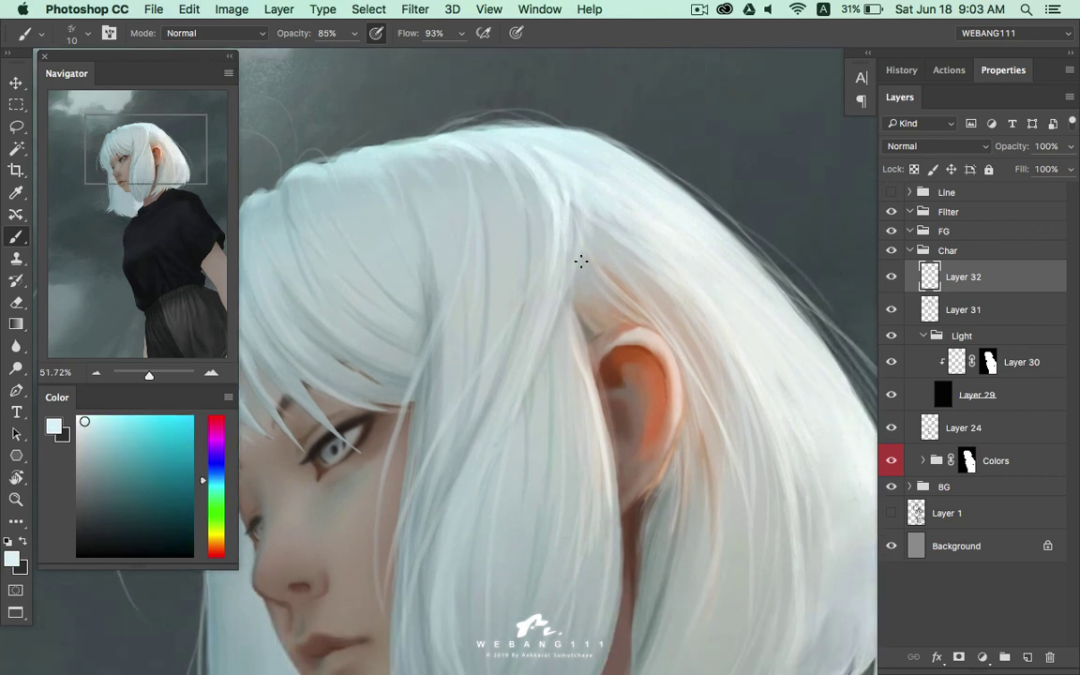
scroll(459, 518, down, 5)
scroll(458, 519, left, 4)
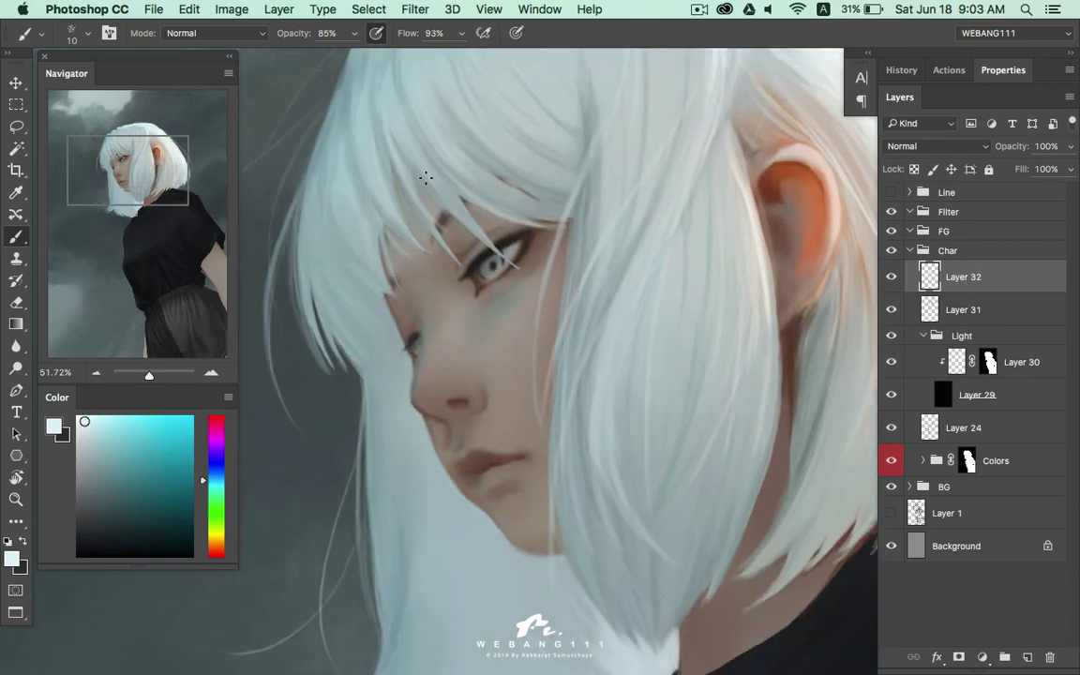
alt+click(445, 216)
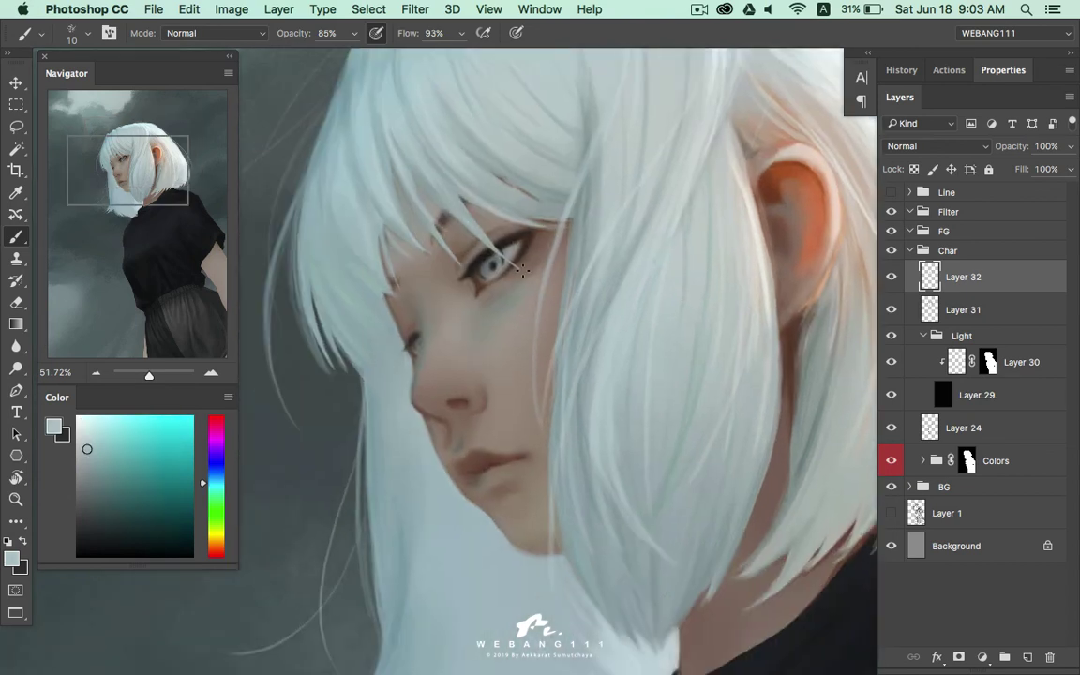
alt+click(457, 178)
mouse_move(458, 179)
mouse_down()
mouse_move(471, 218)
mouse_move(441, 230)
mouse_move(527, 243)
mouse_up()
Sample several hair tones, ending on a near-white, while viewing the crown and hair ends
alt+click(356, 136)
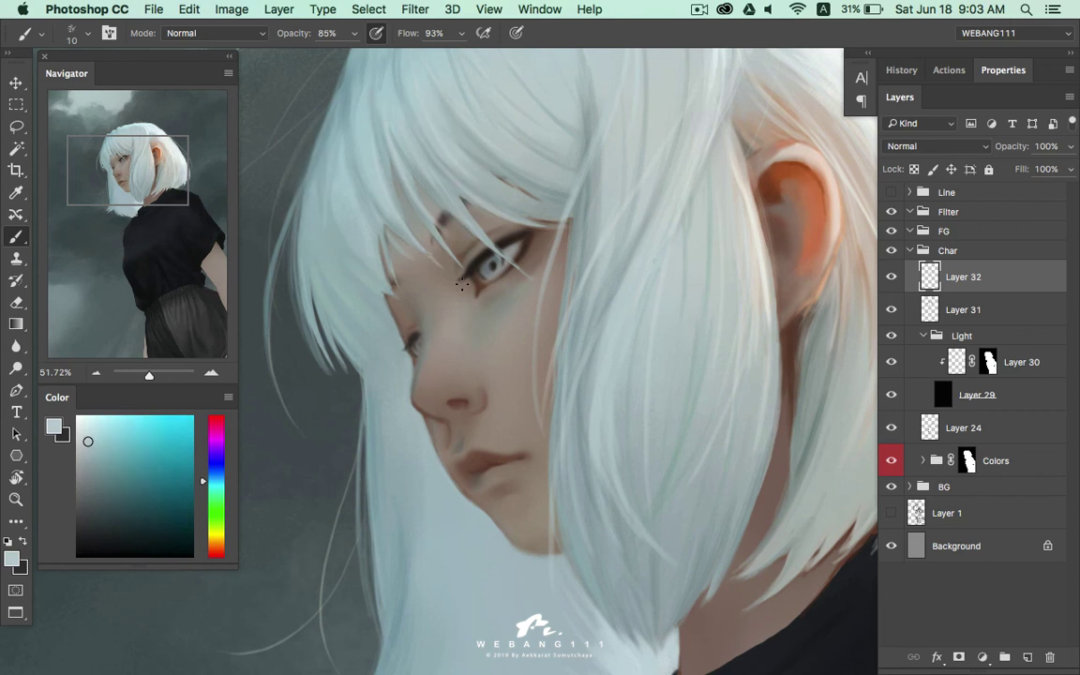
alt+click(379, 232)
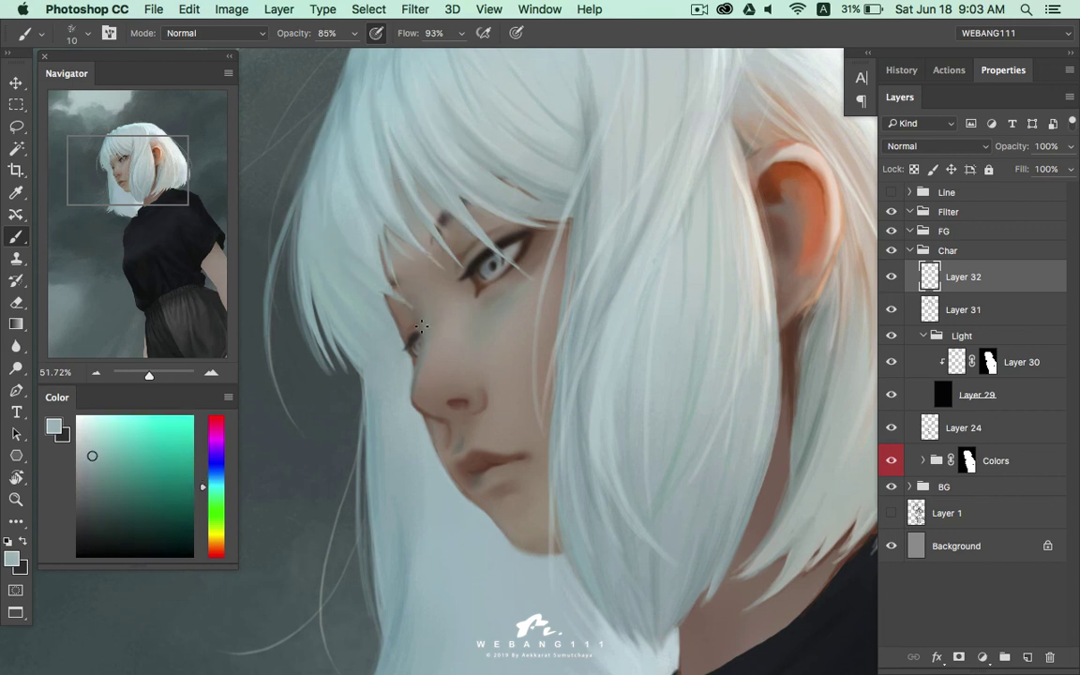
alt+click(351, 281)
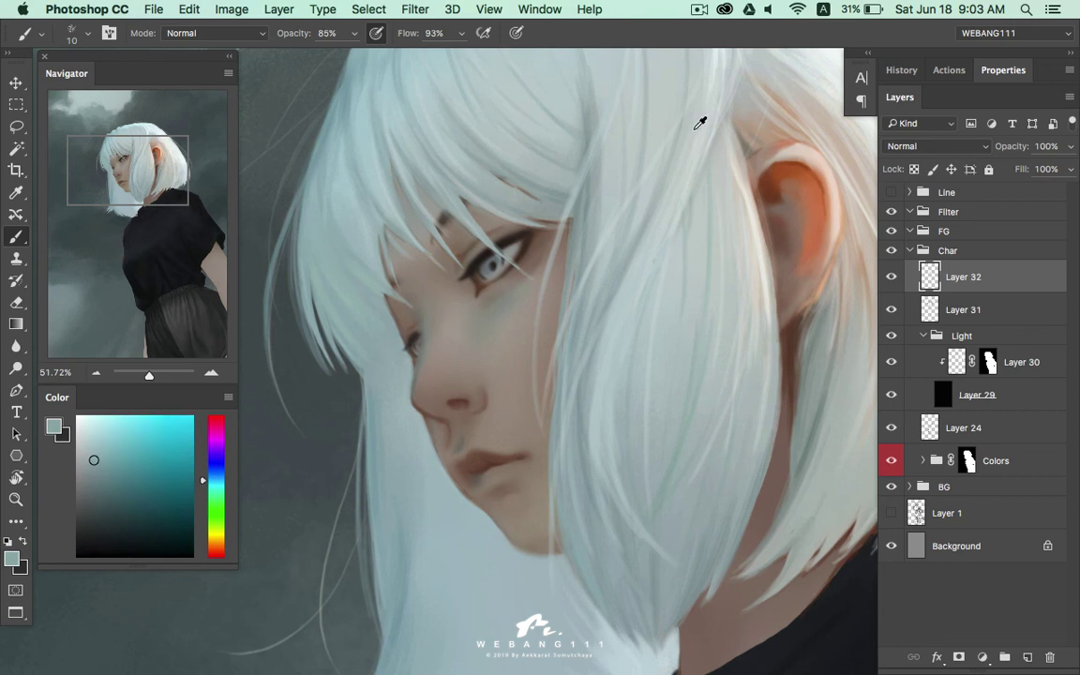
alt+click(704, 68)
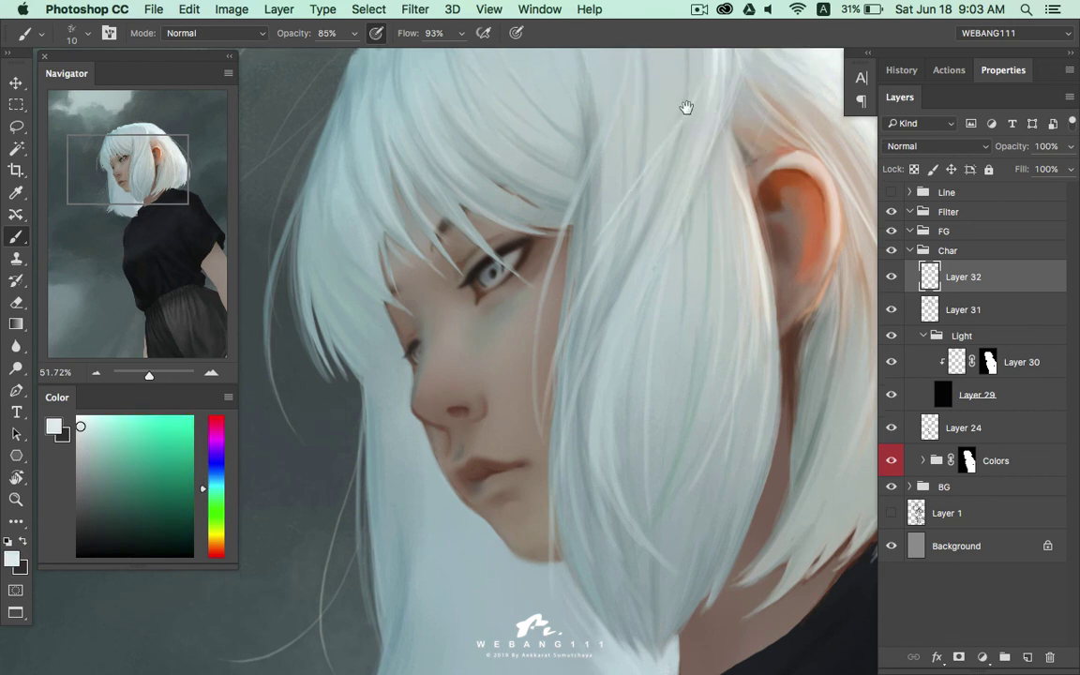
drag(687, 109, 628, 246)
alt+click(604, 138)
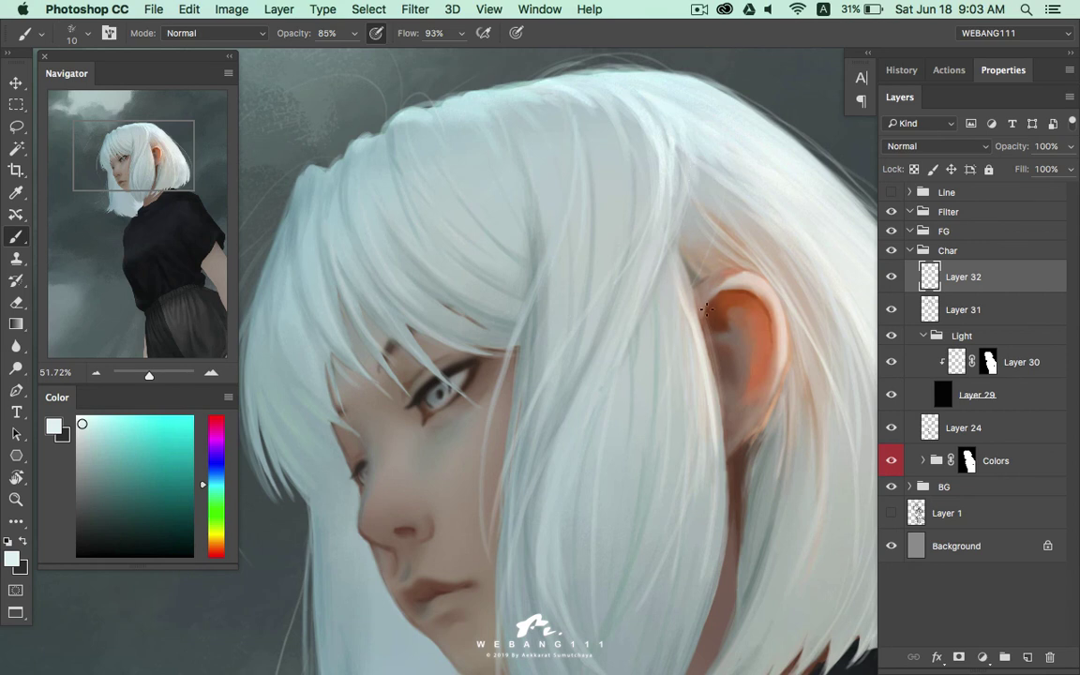
drag(706, 309, 662, 164)
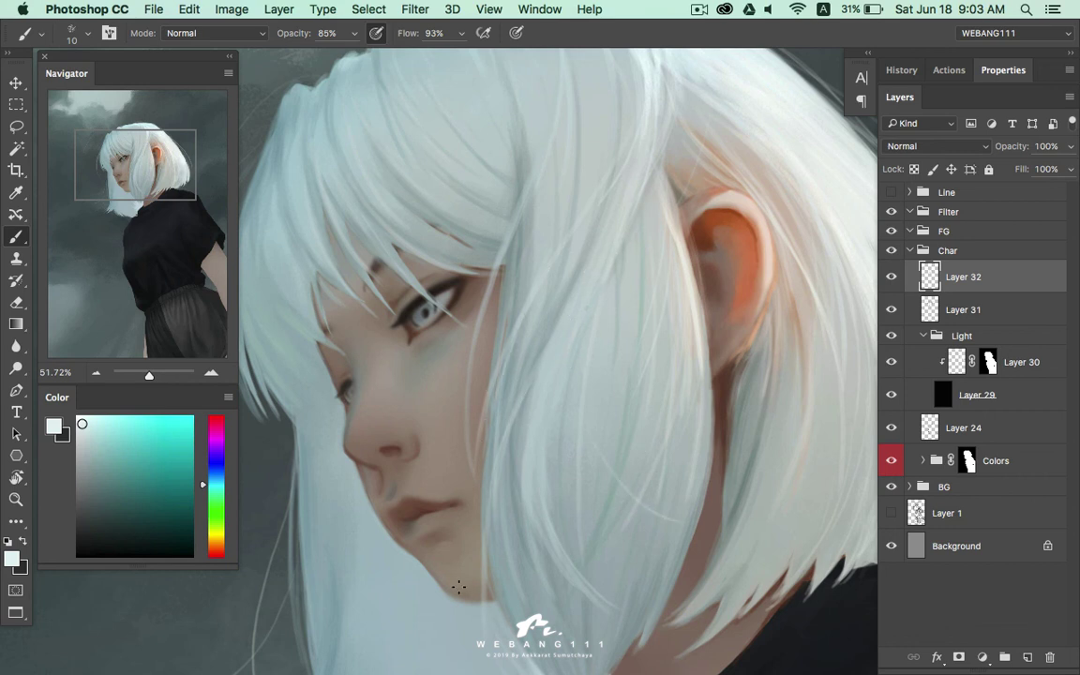
scroll(532, 362, down, 3)
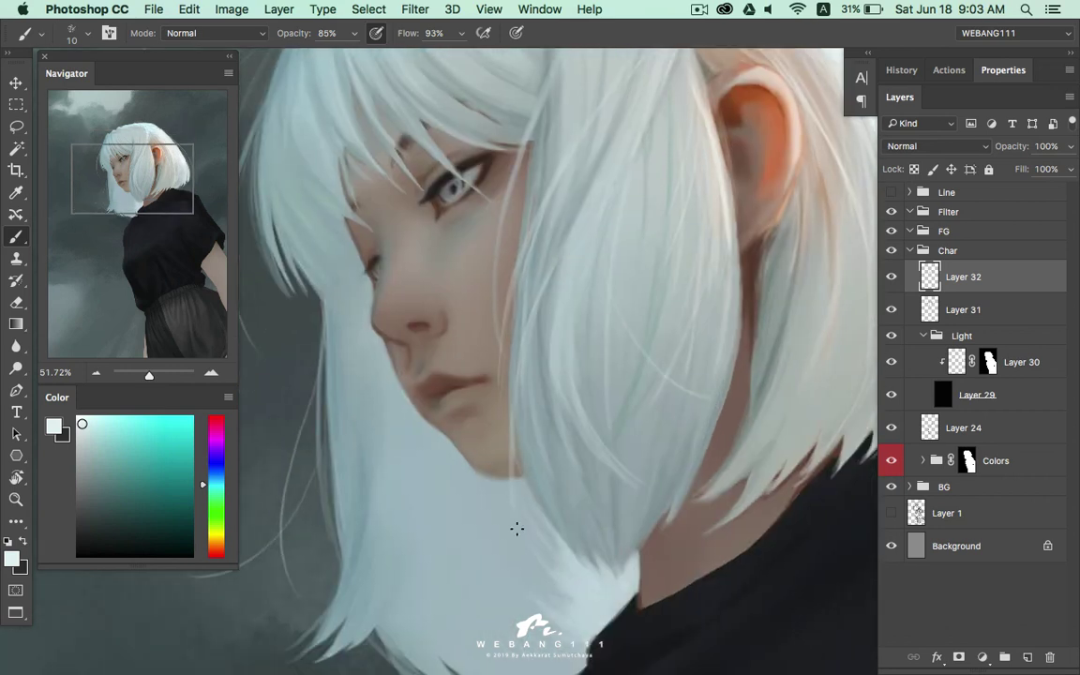
Enlarge the brush to 15 and paint a thin light strand down the hair
key(ctrl+z)
key(bracketright)
drag(514, 266, 495, 448)
drag(513, 265, 517, 448)
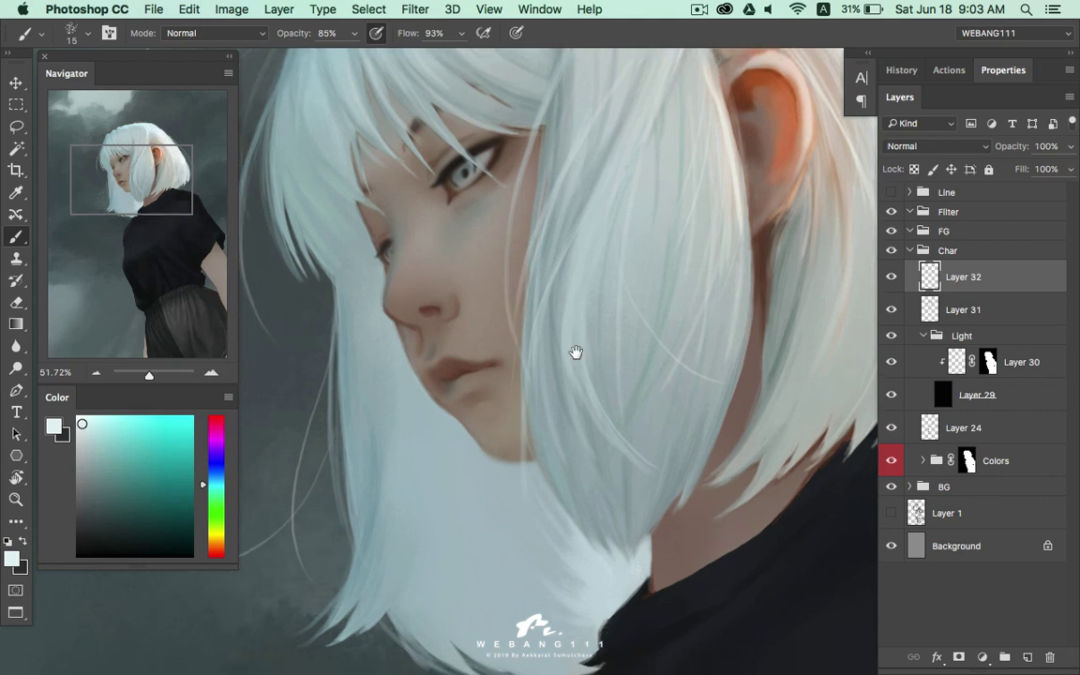
Brighten and fill out the lower hair edge with small bright strokes
scroll(574, 355, down, 5)
scroll(573, 354, left, 4)
drag(302, 424, 428, 339)
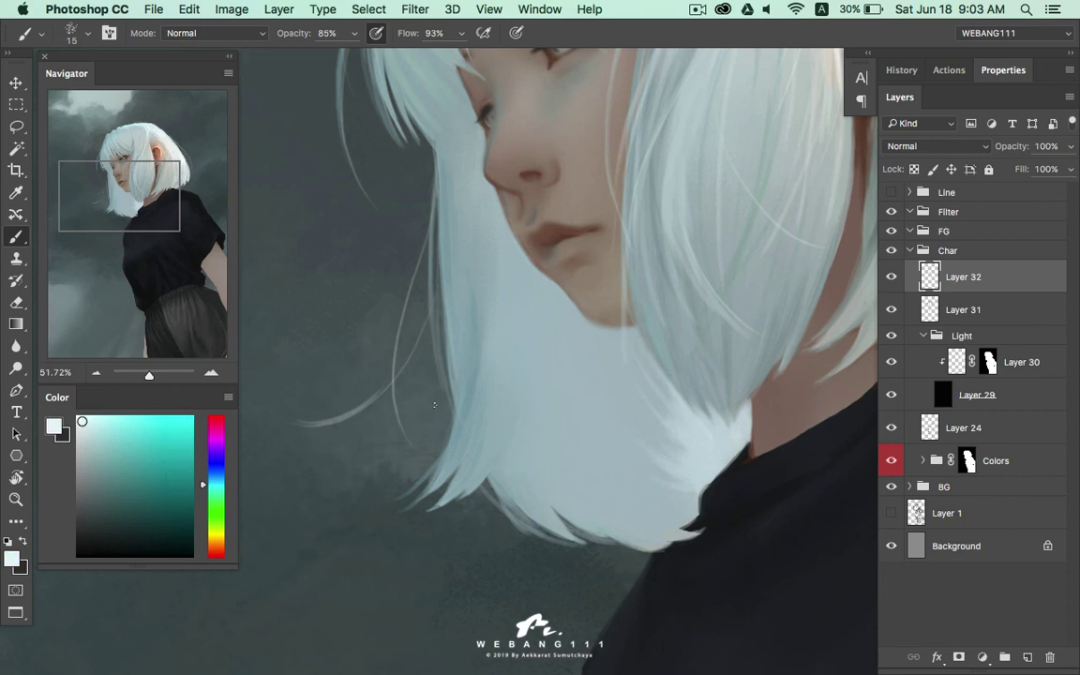
key(ctrl+z)
drag(488, 485, 461, 461)
drag(562, 540, 613, 533)
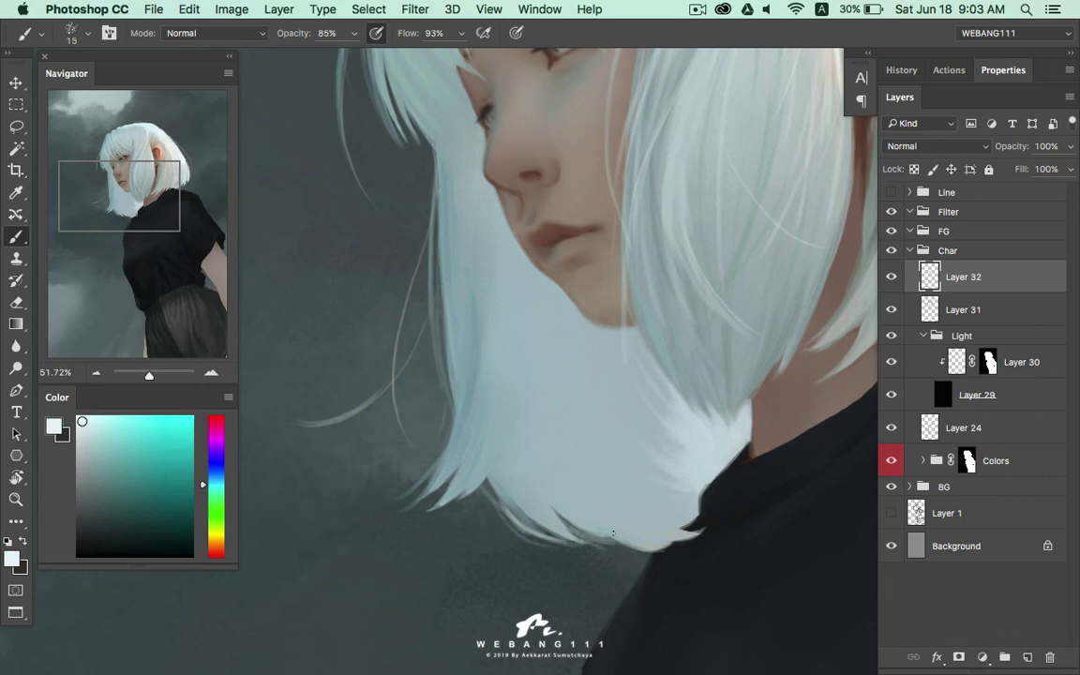
drag(643, 449, 662, 467)
key(ctrl+z)
Try thin strands across the bangs, undoing both attempts
mouse_move(433, 245)
mouse_down()
mouse_move(650, 458)
mouse_move(704, 465)
mouse_move(604, 462)
mouse_up()
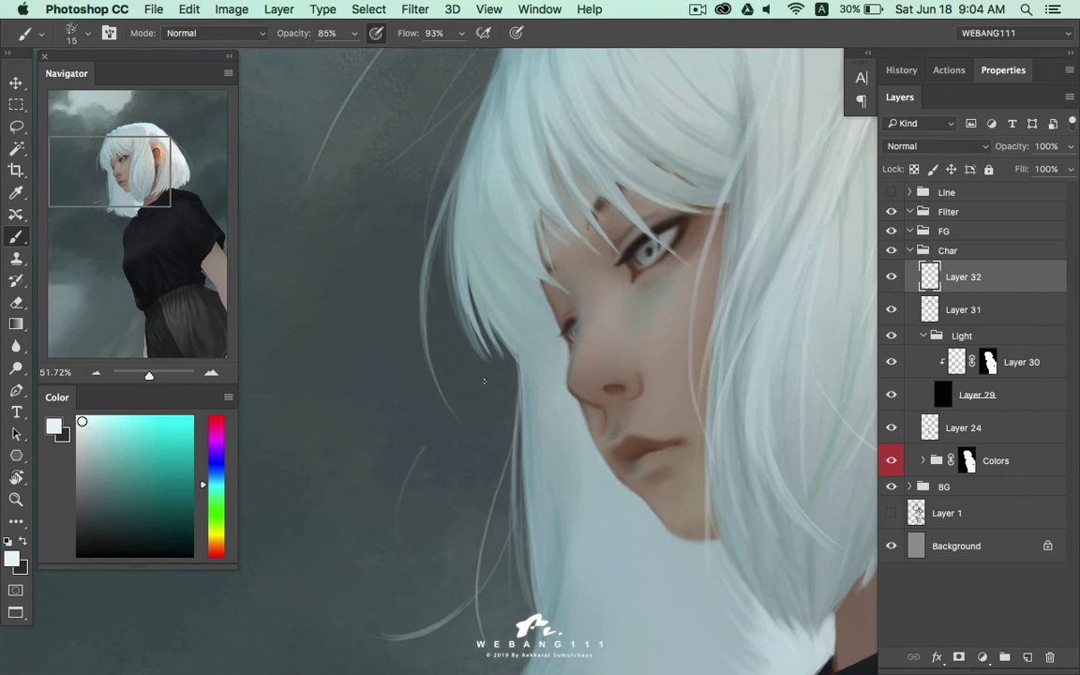
scroll(610, 324, up, 5)
scroll(637, 338, right, 3)
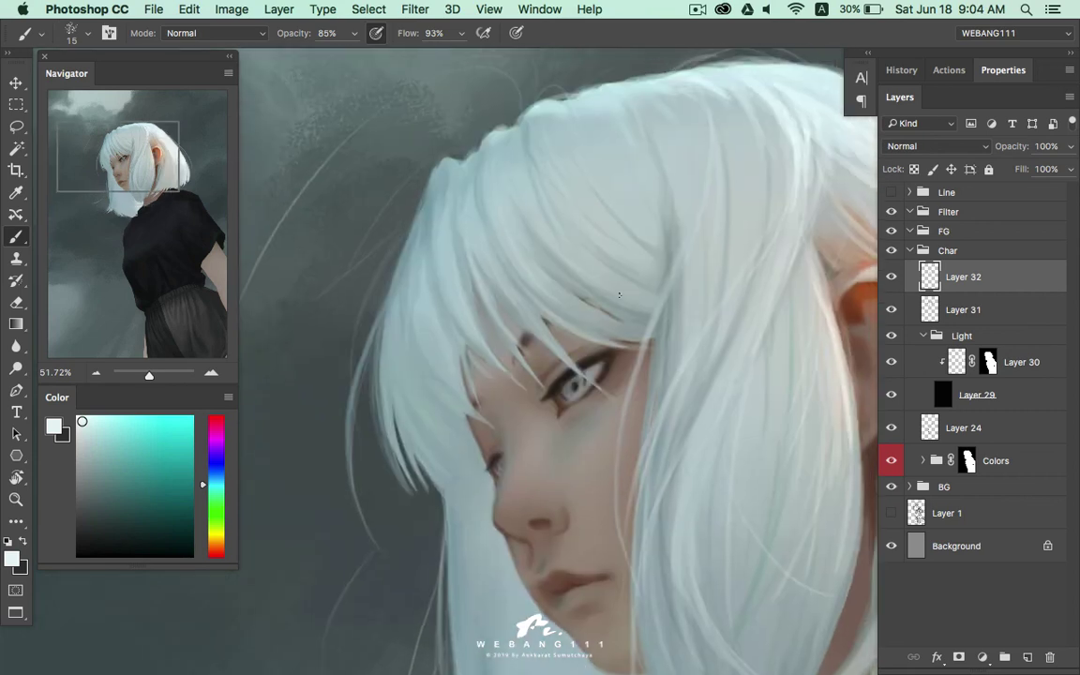
drag(605, 274, 545, 363)
key(ctrl+z)
drag(593, 294, 520, 382)
key(ctrl+z)
Add a flyaway off the bob's right side and a long curved flyaway above it
scroll(578, 296, up, 5)
scroll(578, 296, right, 5)
scroll(711, 190, right, 9)
scroll(711, 189, down, 2)
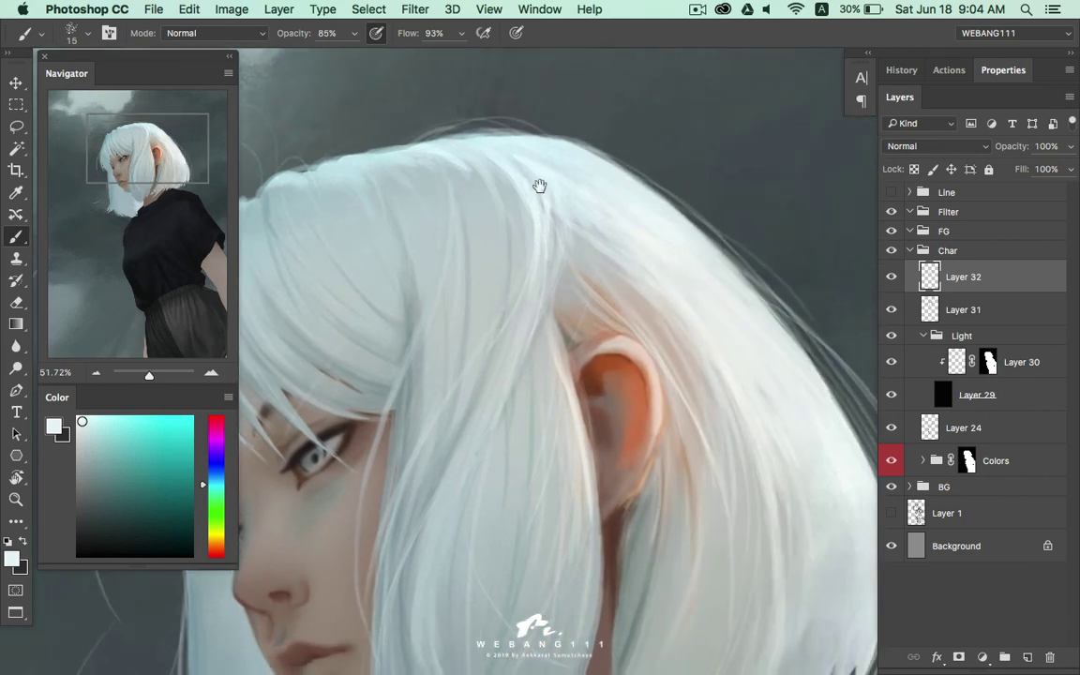
scroll(540, 185, right, 4)
scroll(559, 162, right, 2)
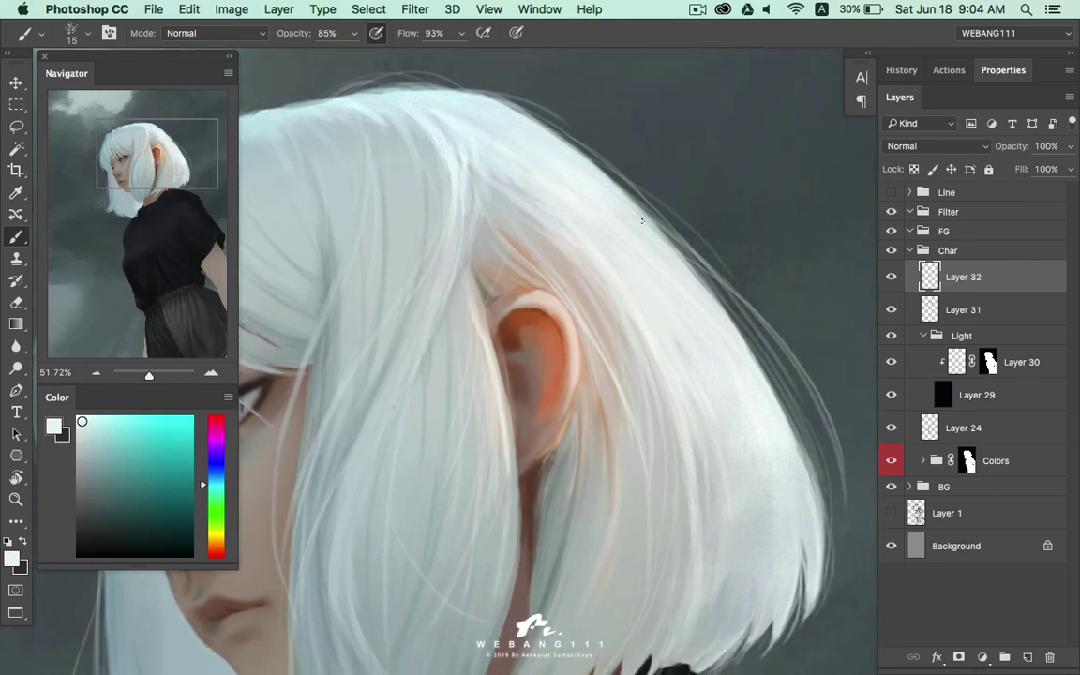
drag(759, 299, 683, 229)
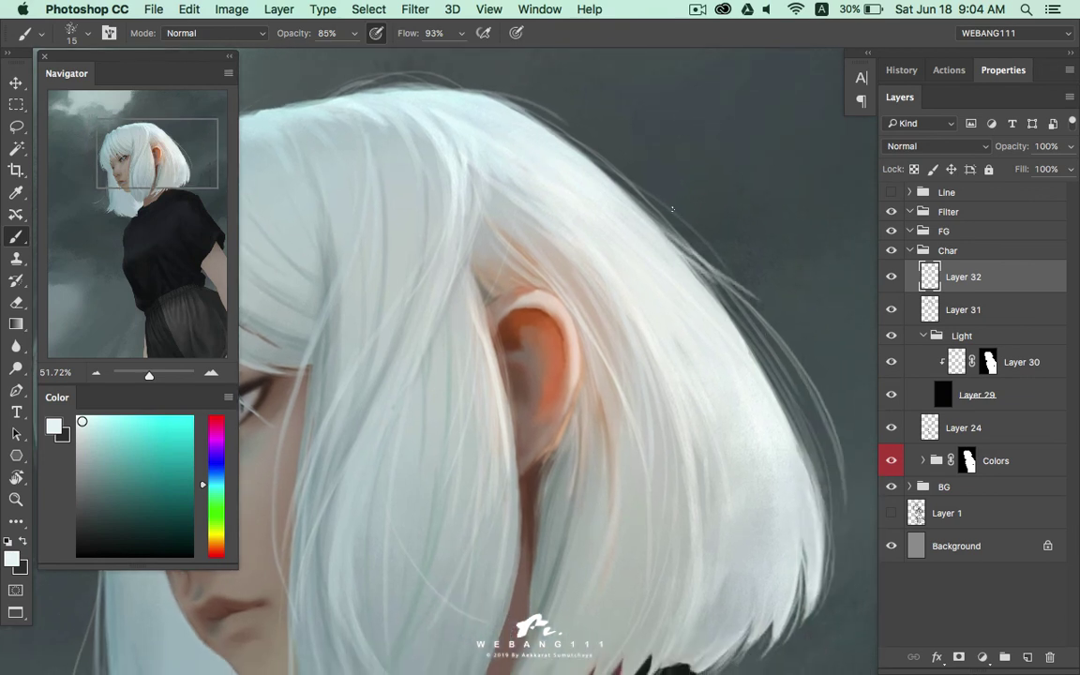
drag(560, 170, 776, 206)
Redraw a flyaway strand drifting from the top of the hair
scroll(701, 242, right, 5)
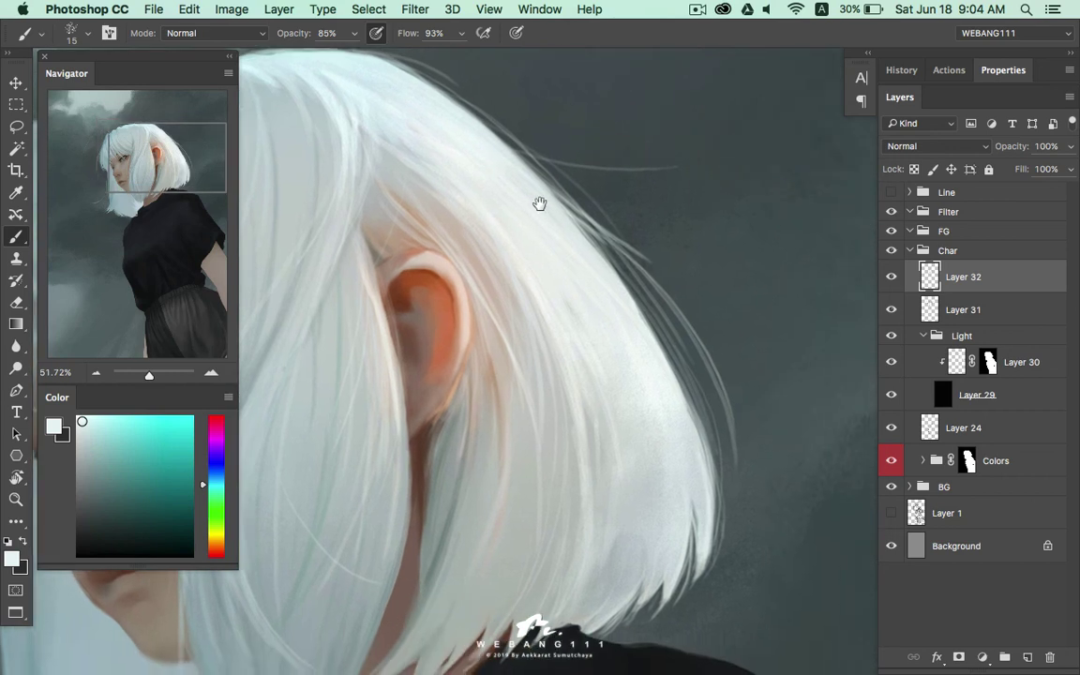
mouse_move(440, 169)
mouse_down()
mouse_move(675, 214)
mouse_move(489, 174)
mouse_up()
key(ctrl+z)
drag(412, 145, 588, 225)
drag(577, 272, 649, 364)
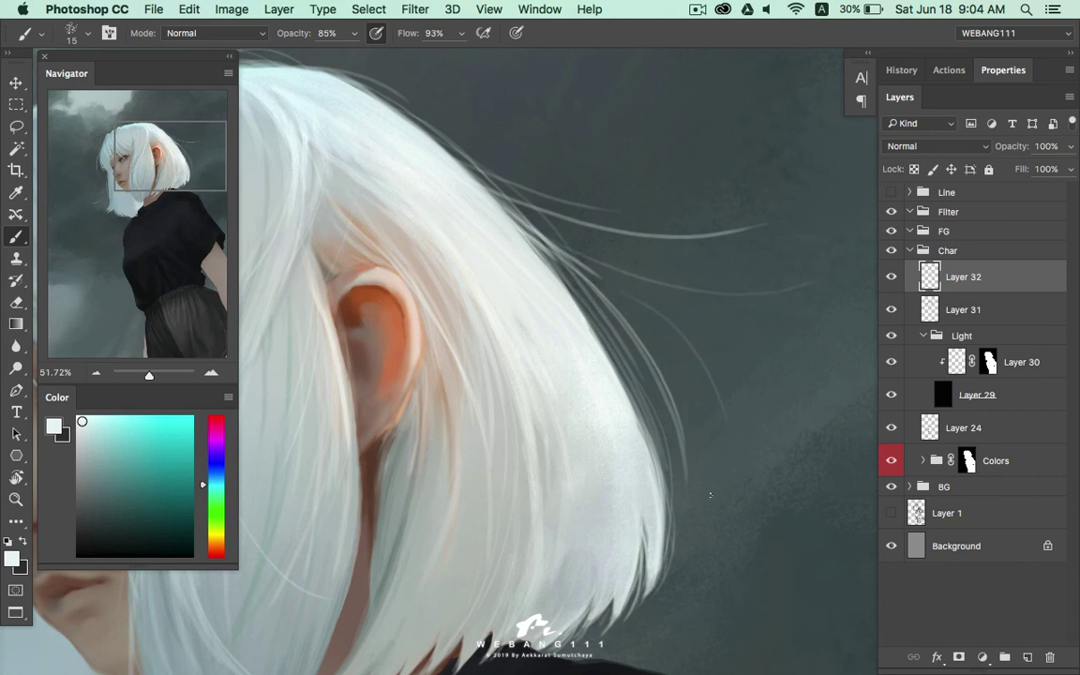
scroll(677, 319, down, 4)
Zoom out to review the whole painting, then zoom back in around the head
key(z)
drag(608, 429, 569, 443)
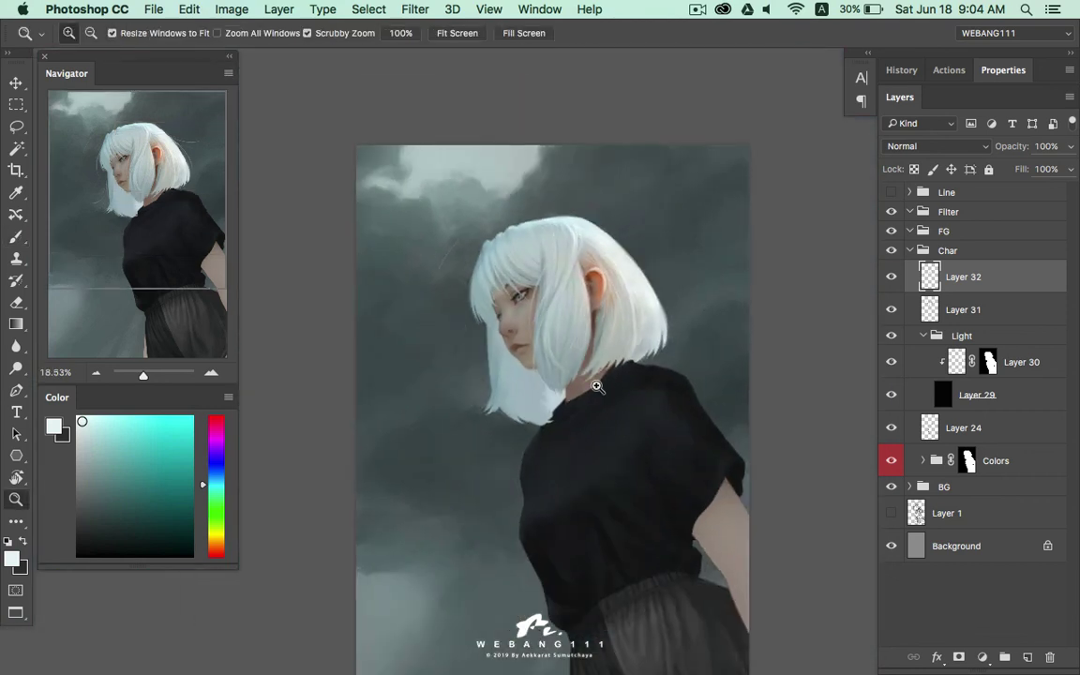
drag(596, 387, 594, 406)
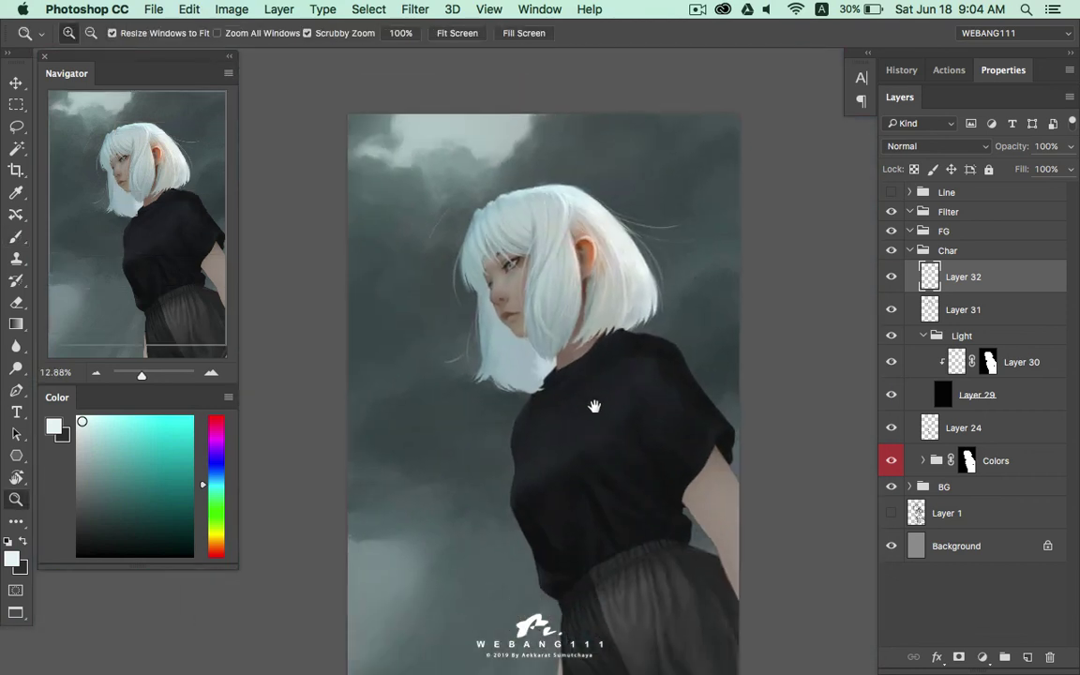
drag(520, 277, 572, 277)
Switch to the Eraser at size 100 and save the painting
key(e)
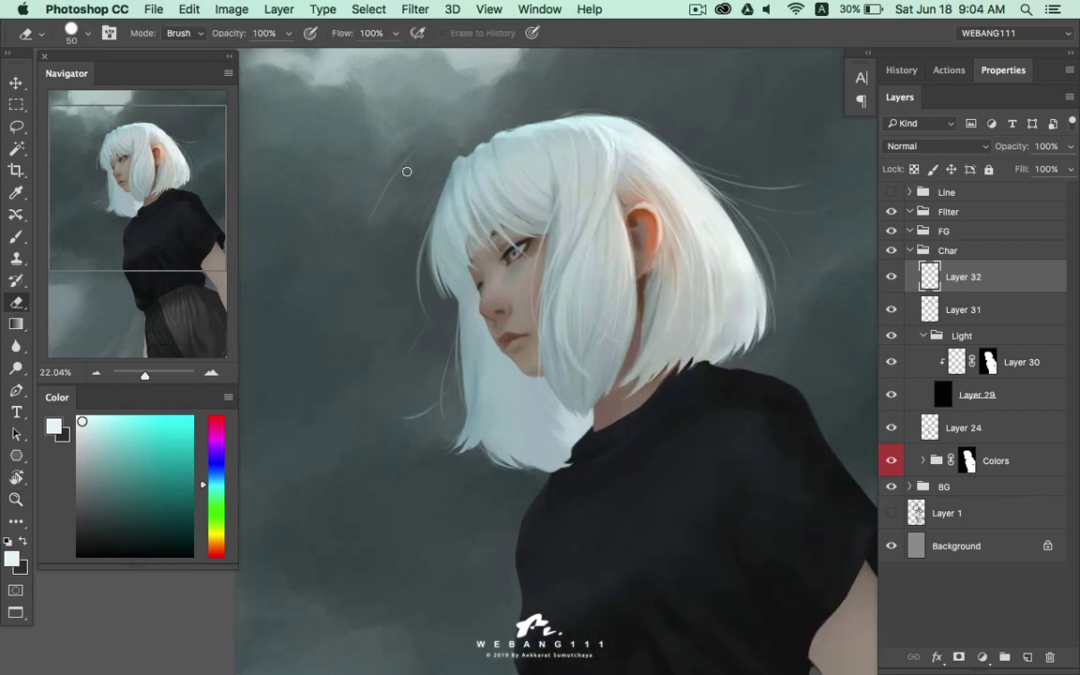
key(bracketright)
key(bracketright)
key(bracketright)
right_click(360, 190)
key(Escape)
key(super+s)
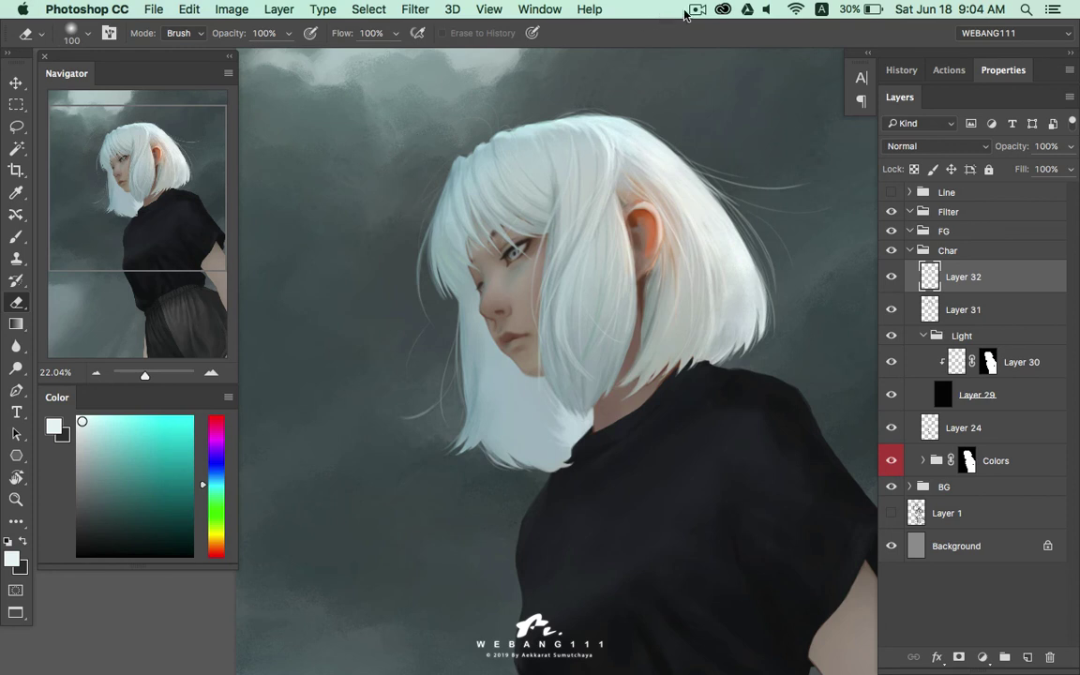